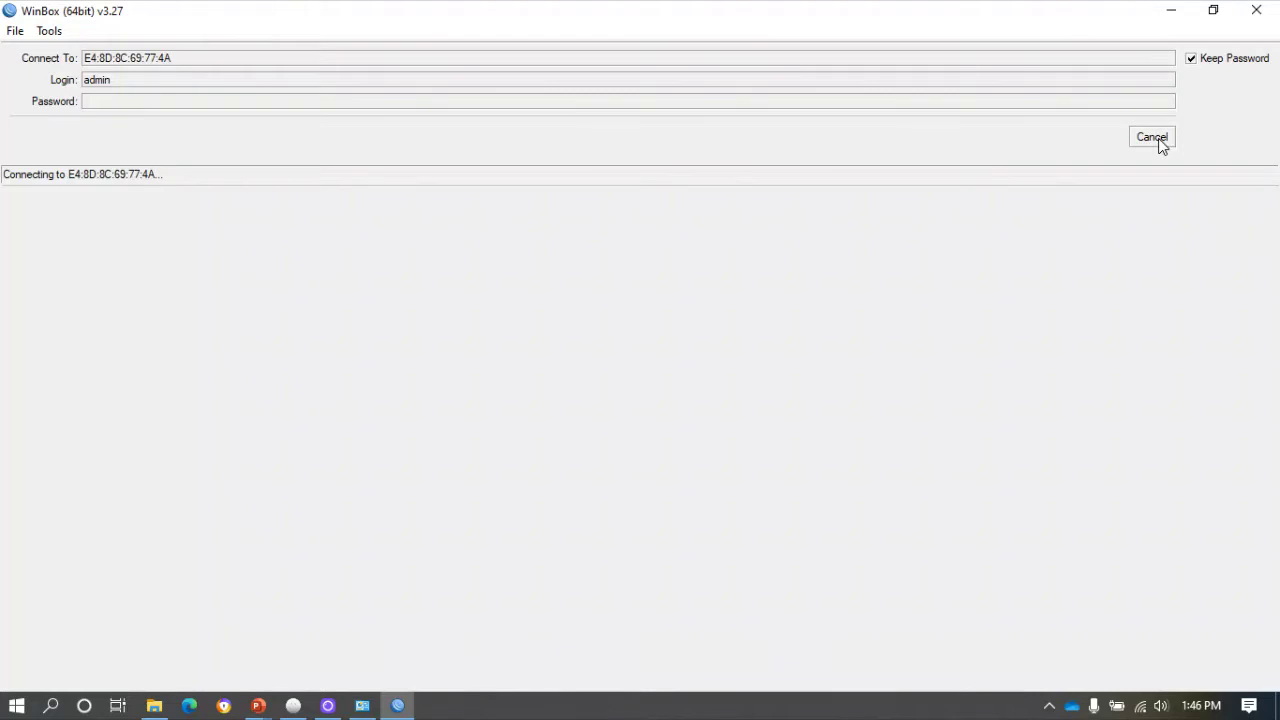
Cancel the stalled WinBox connection and refresh the Neighbors list until routers appear.
left_click(1155, 139)
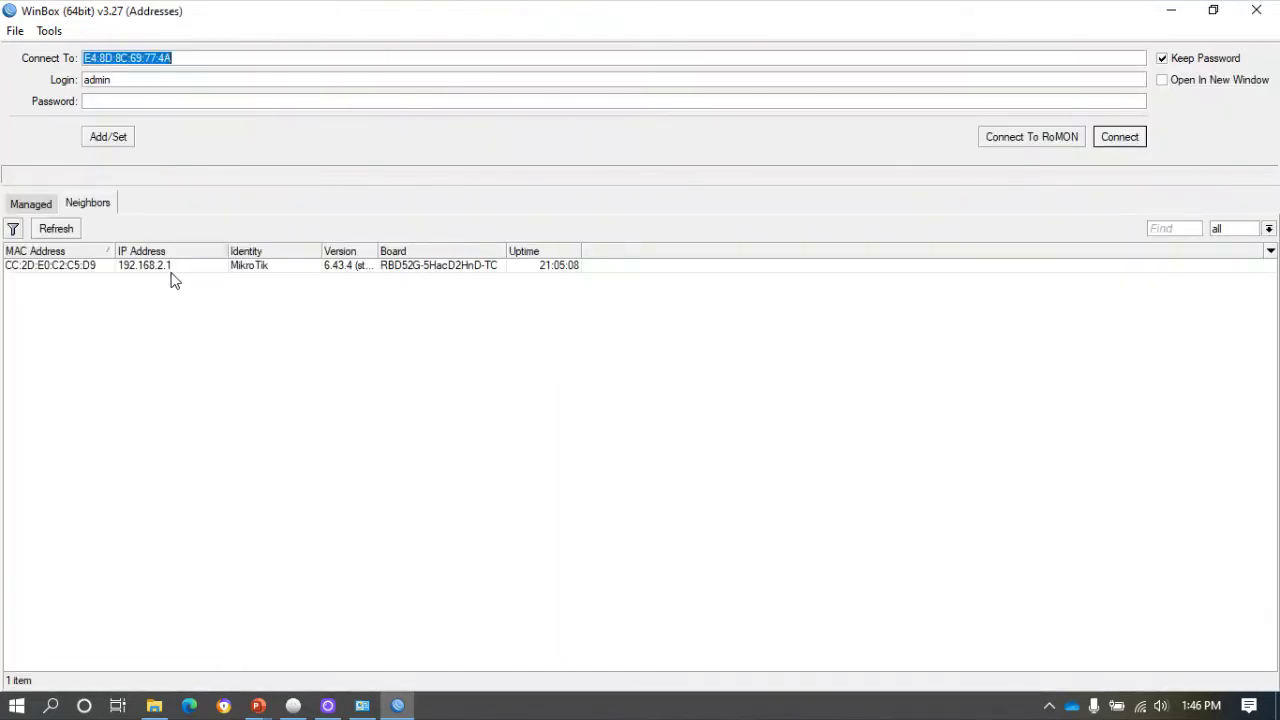
left_click(55, 229)
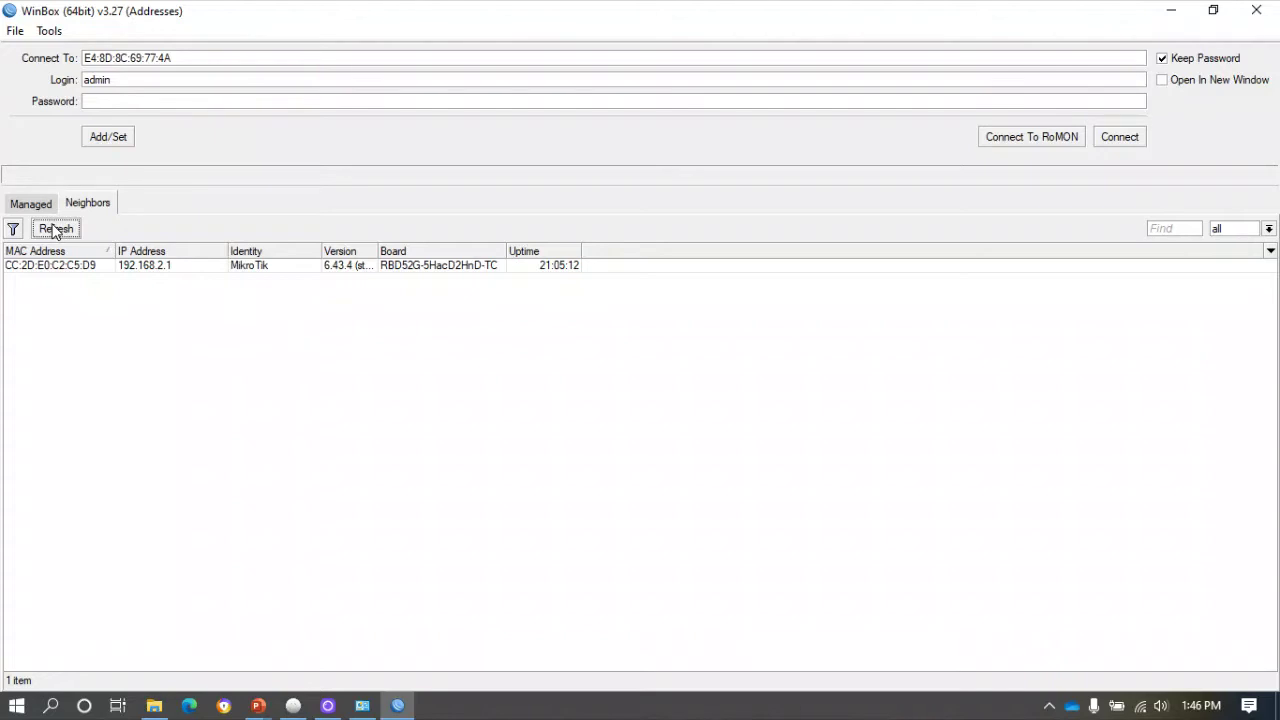
left_click(55, 229)
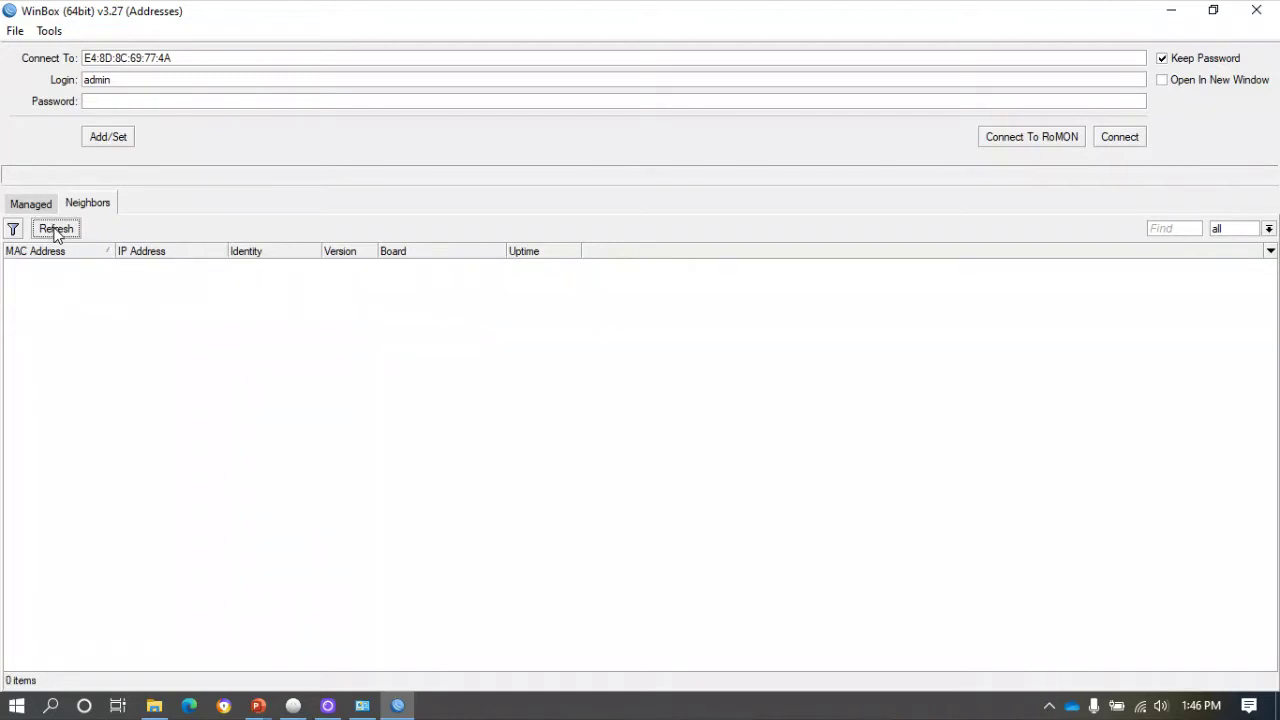
left_click(55, 229)
left_click(57, 229)
left_click(57, 229)
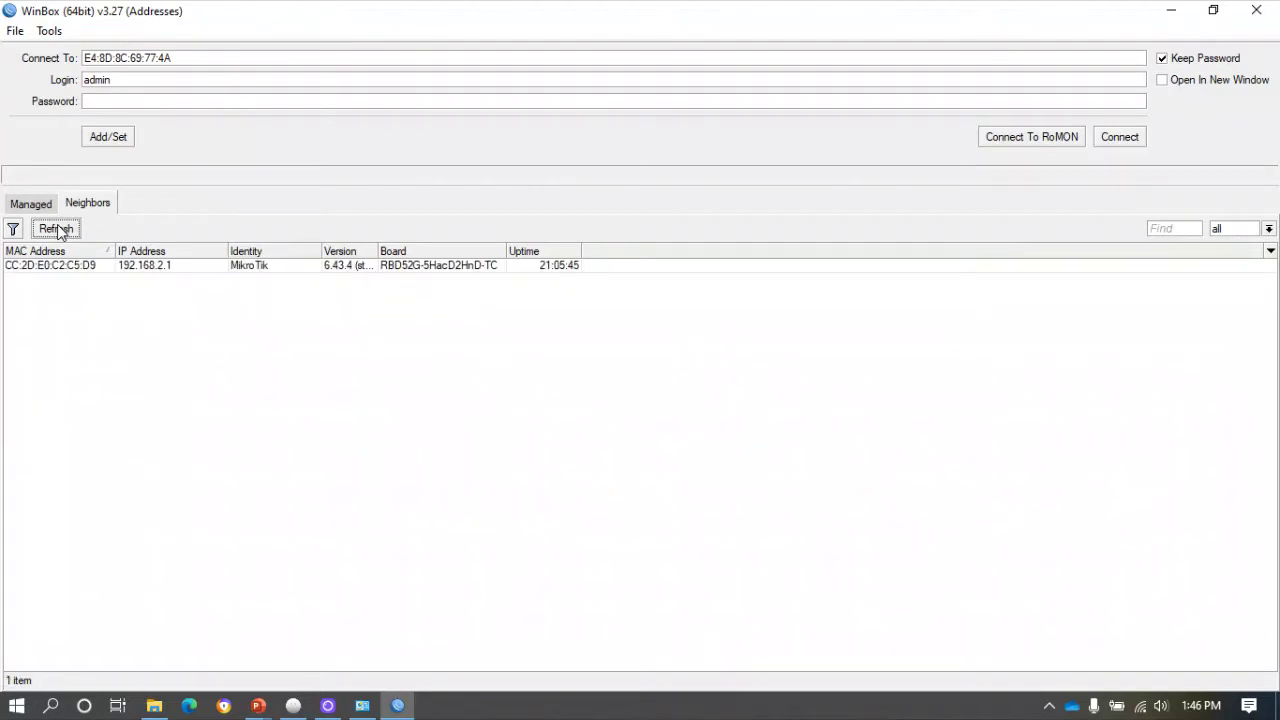
Select the MikroTik at 192.168.2.1 (CC:2D:E0:C2:C5:D9), then open Windows Network Connections.
left_click(56, 268)
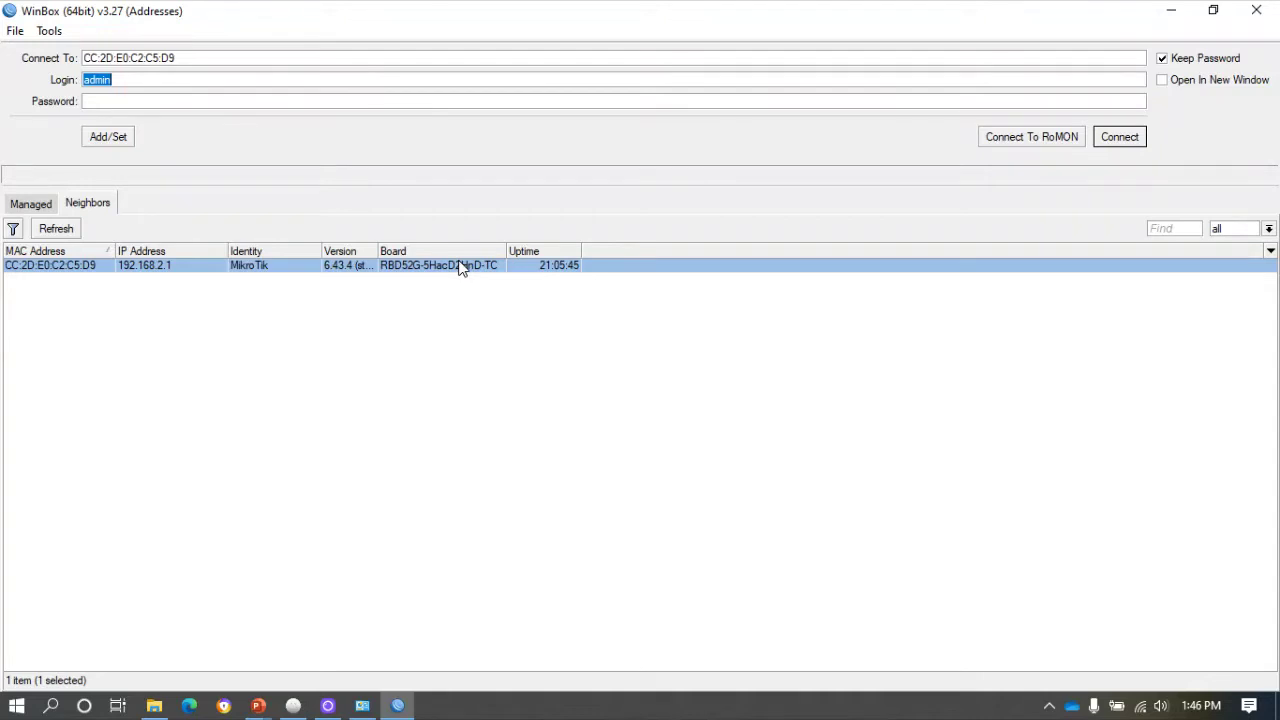
left_click(1049, 706)
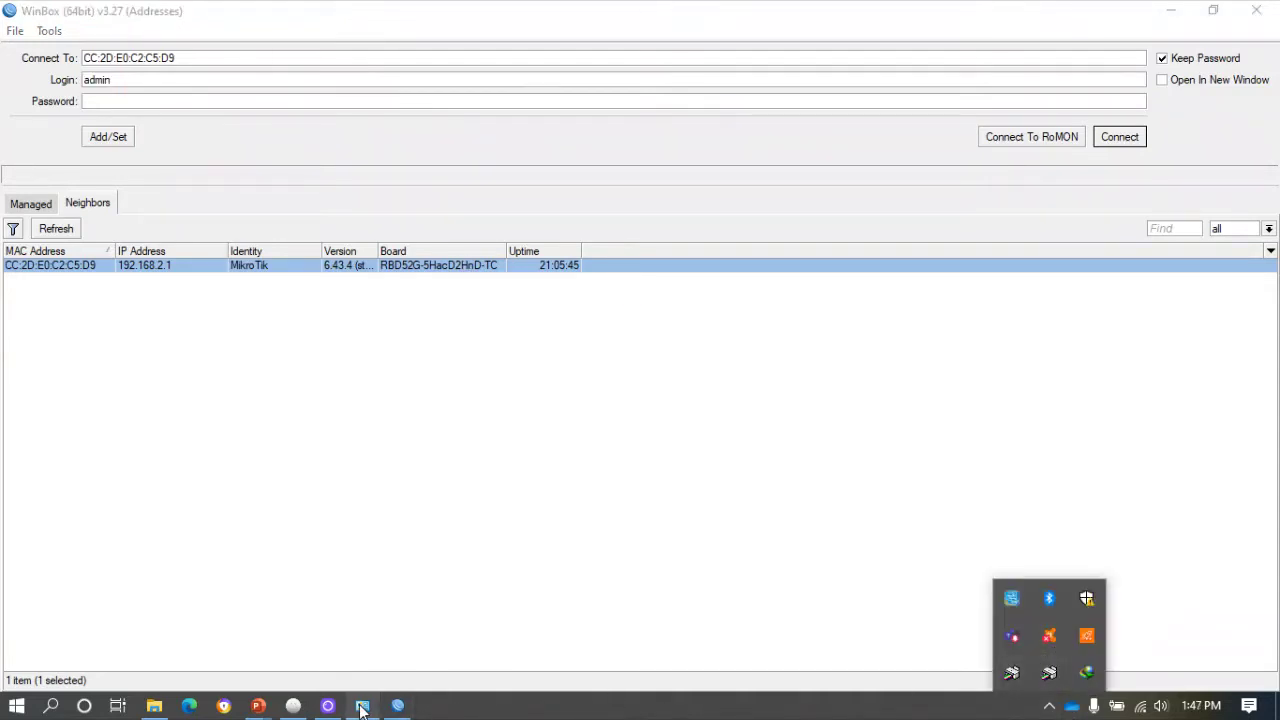
left_click(362, 706)
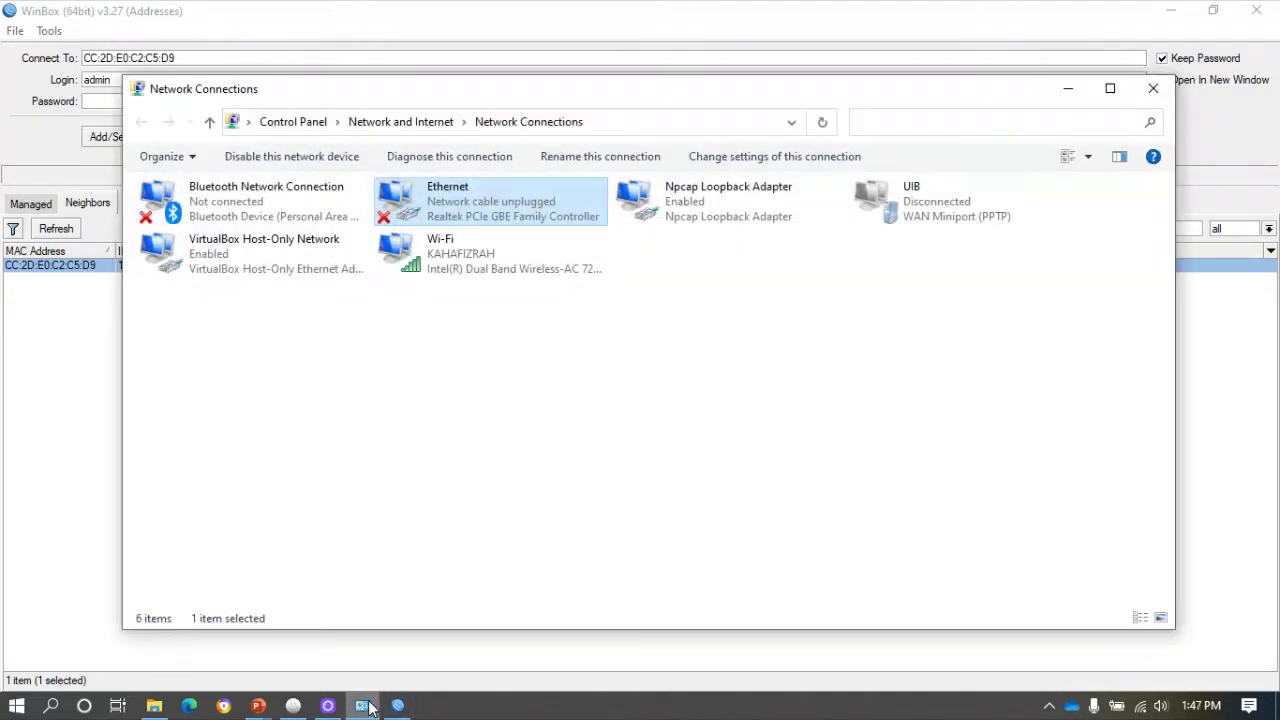
Confirm the Ethernet adapter's IPv4 is set to obtain addresses automatically, closing without changes.
double_click(477, 203)
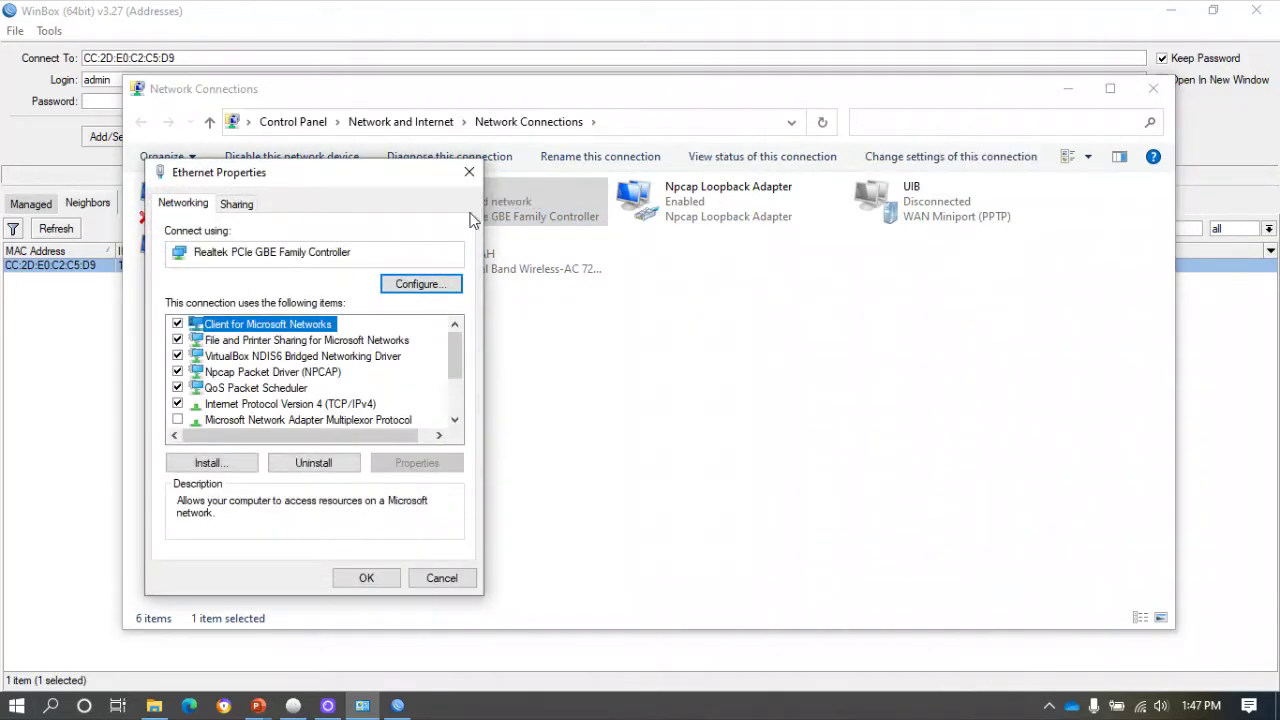
double_click(352, 403)
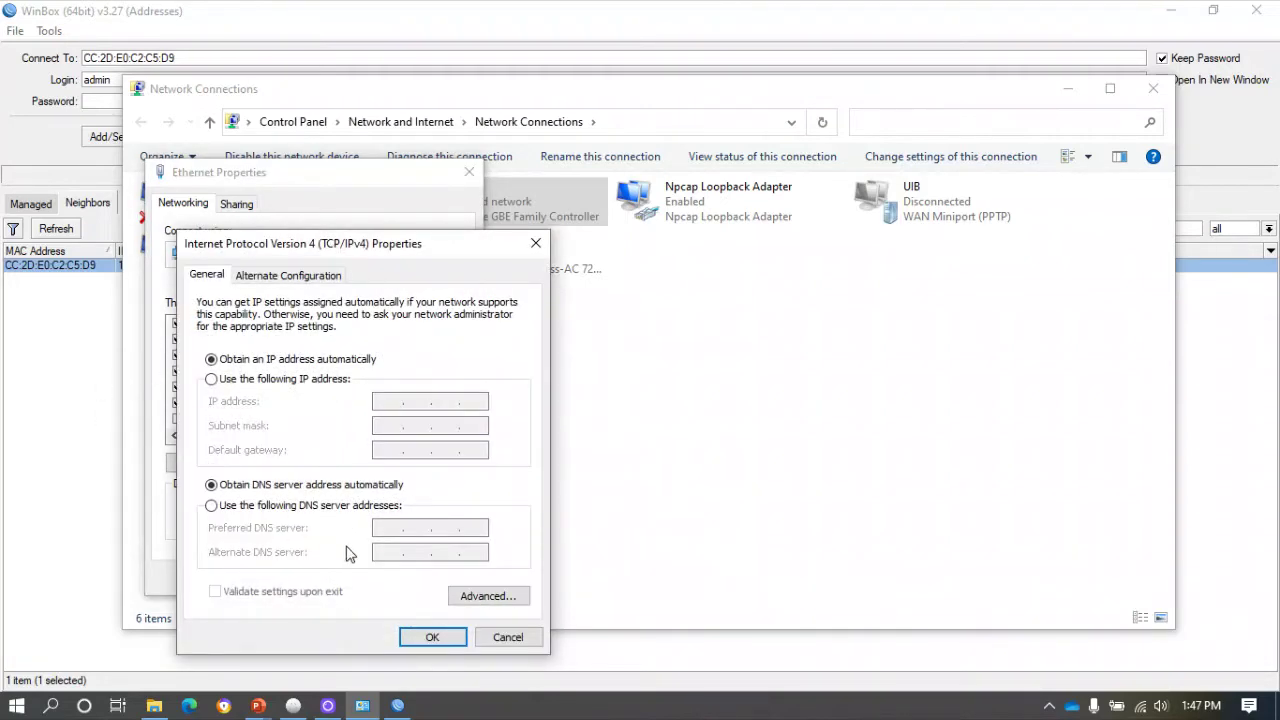
left_click(448, 640)
left_click(441, 575)
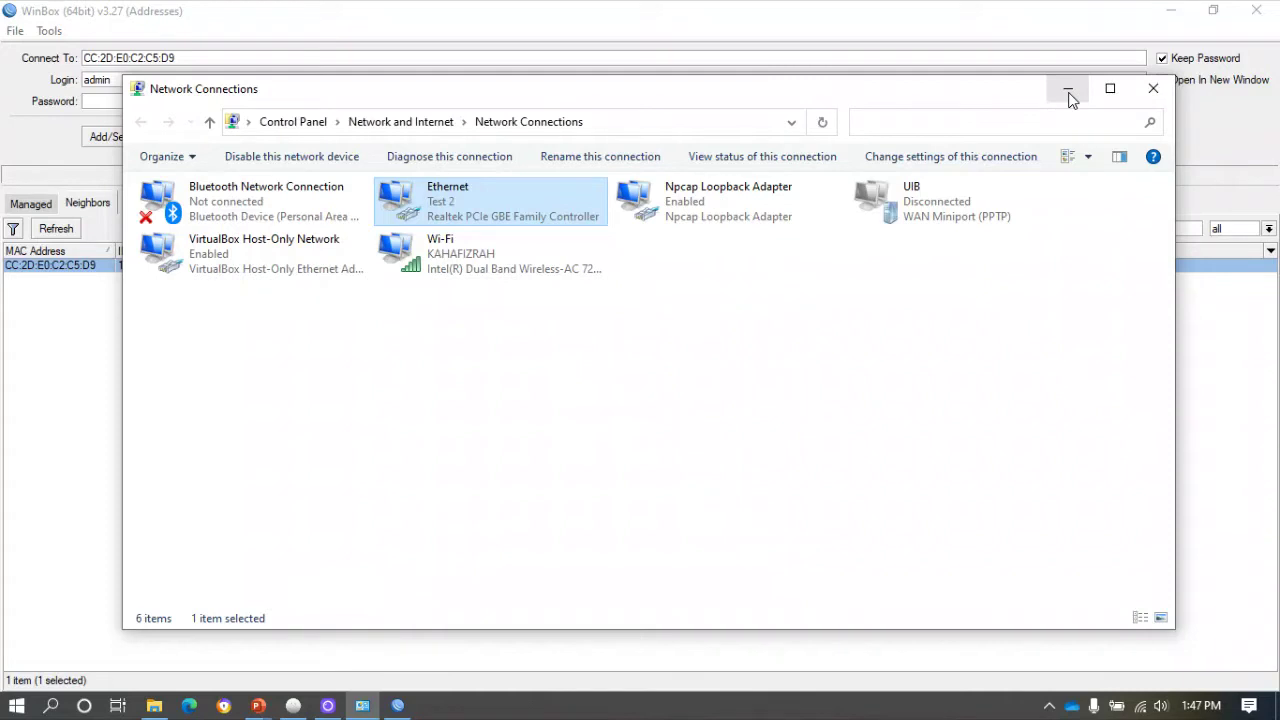
Check the Ethernet status details show DHCP address 192.168.88.254, then close and minimize.
double_click(470, 205)
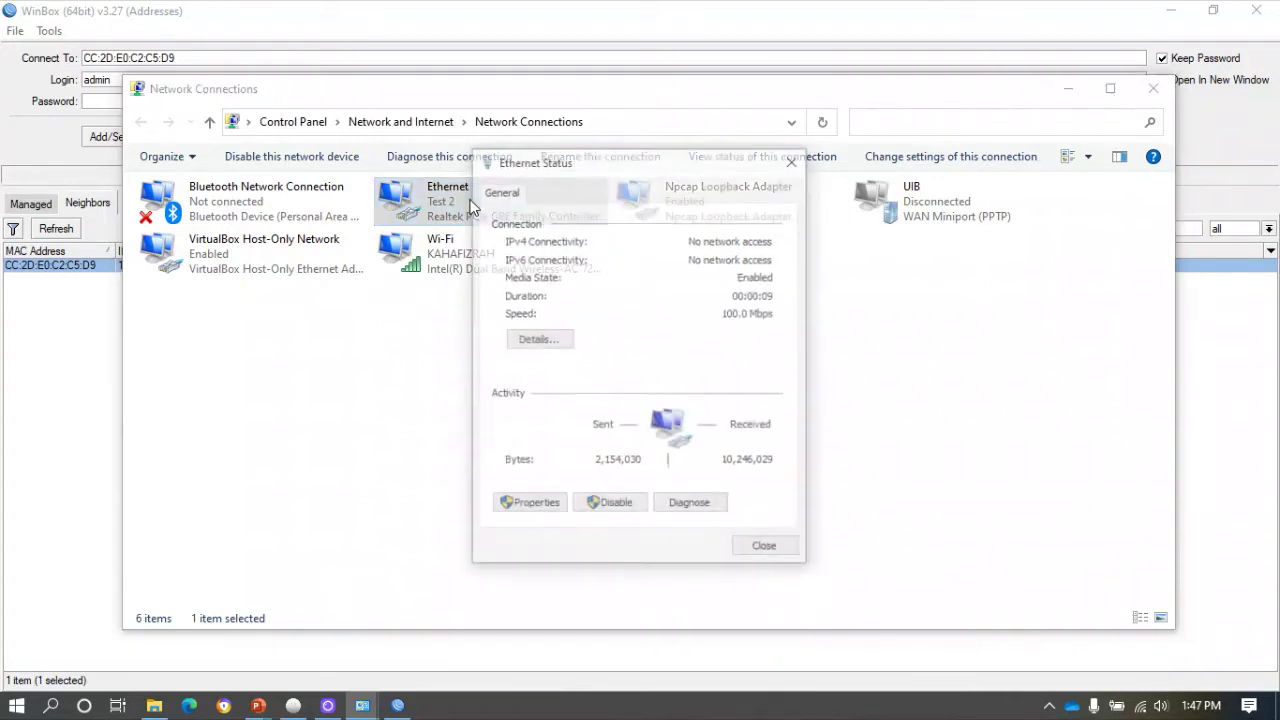
left_click(536, 340)
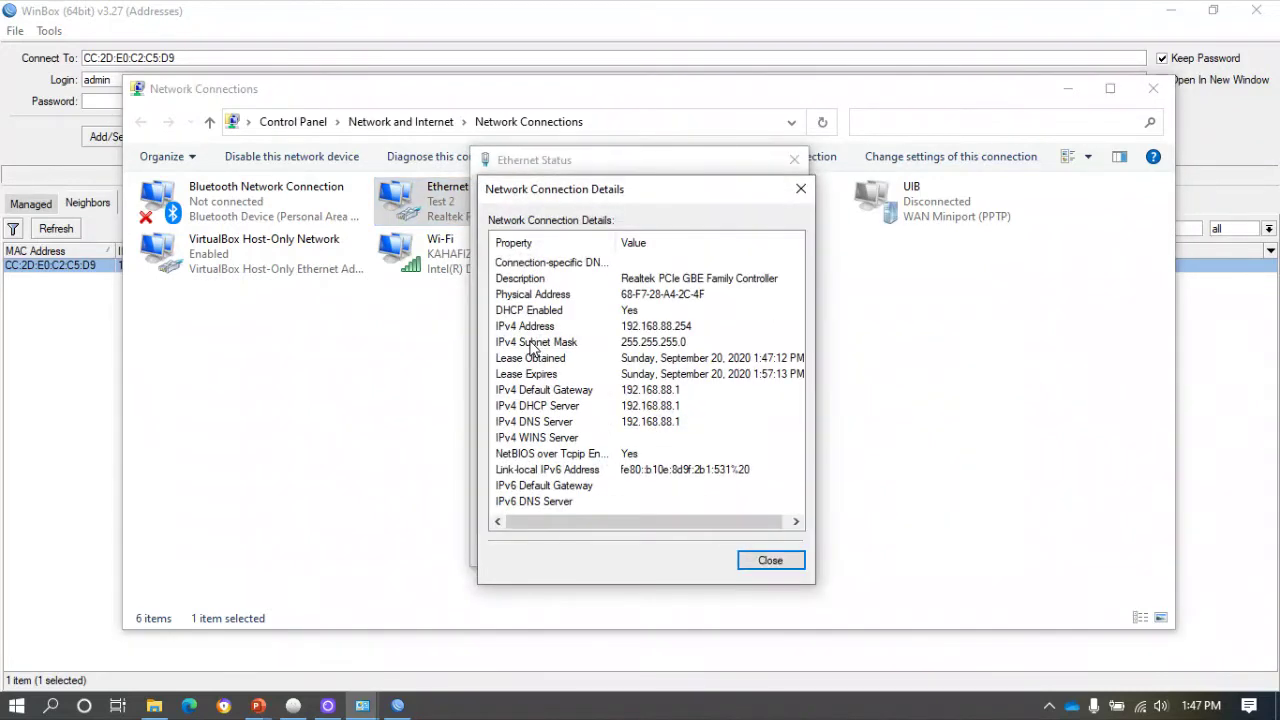
left_click(801, 189)
left_click(797, 161)
left_click(1060, 92)
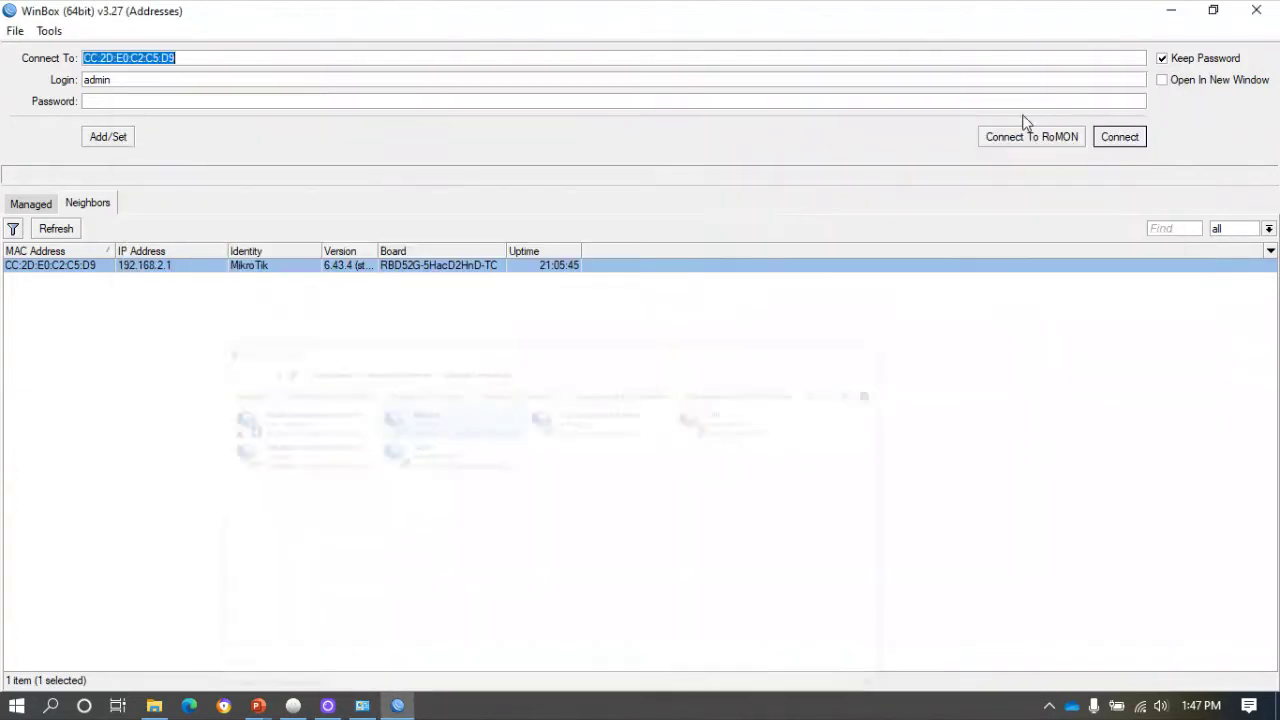
Log into the hAP lite (E4:8D:8C:69:77:4A, 192.168.88.1), remove its default configuration, and reconnect.
left_click(70, 230)
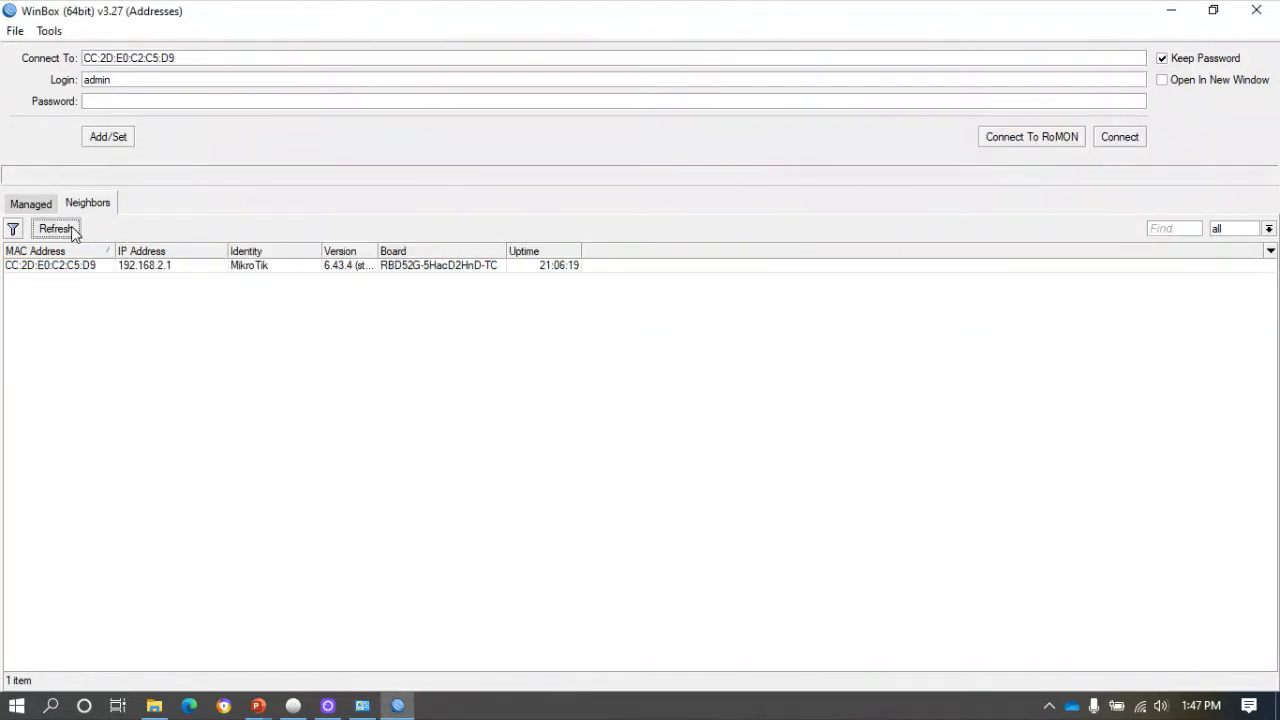
left_click(74, 299)
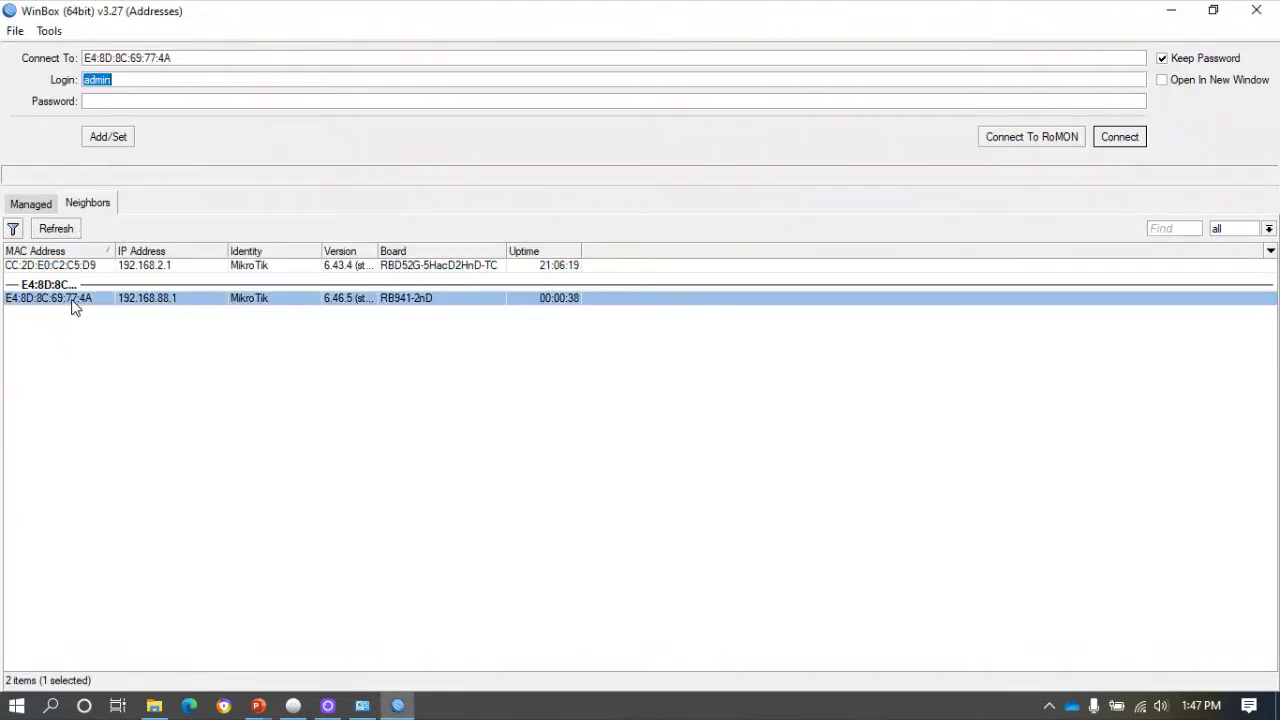
left_click(1120, 137)
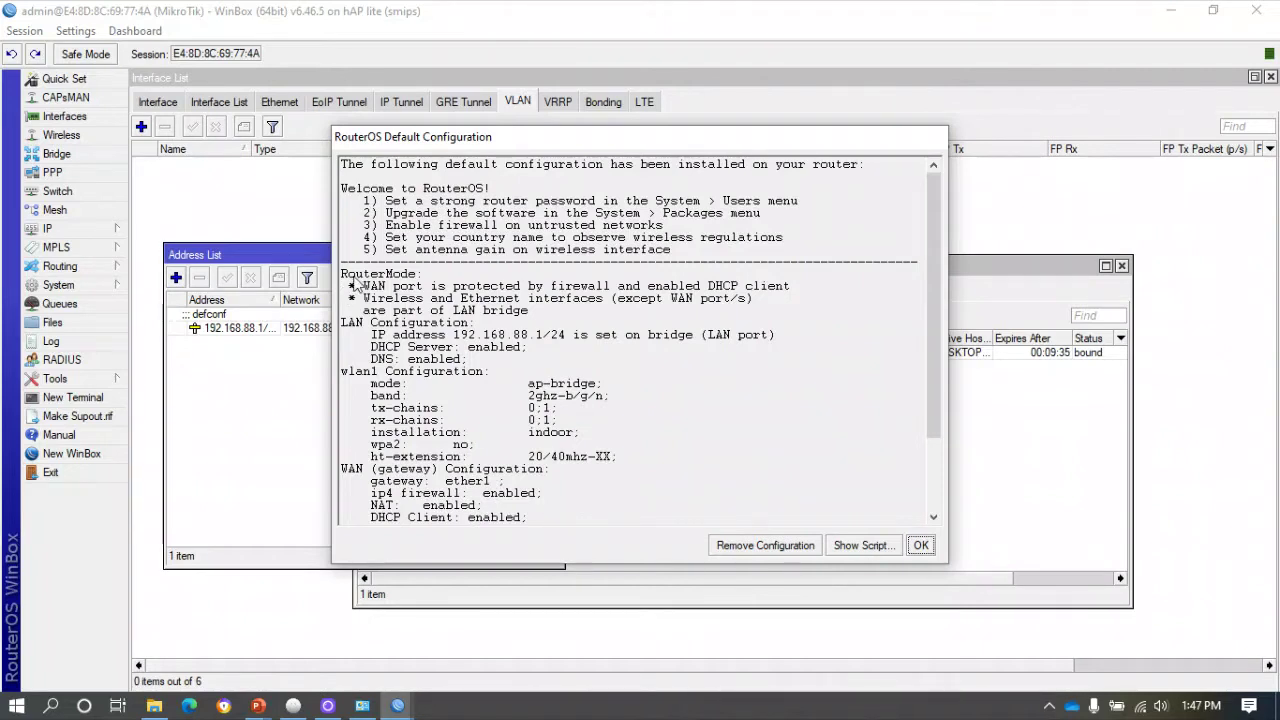
left_click(747, 545)
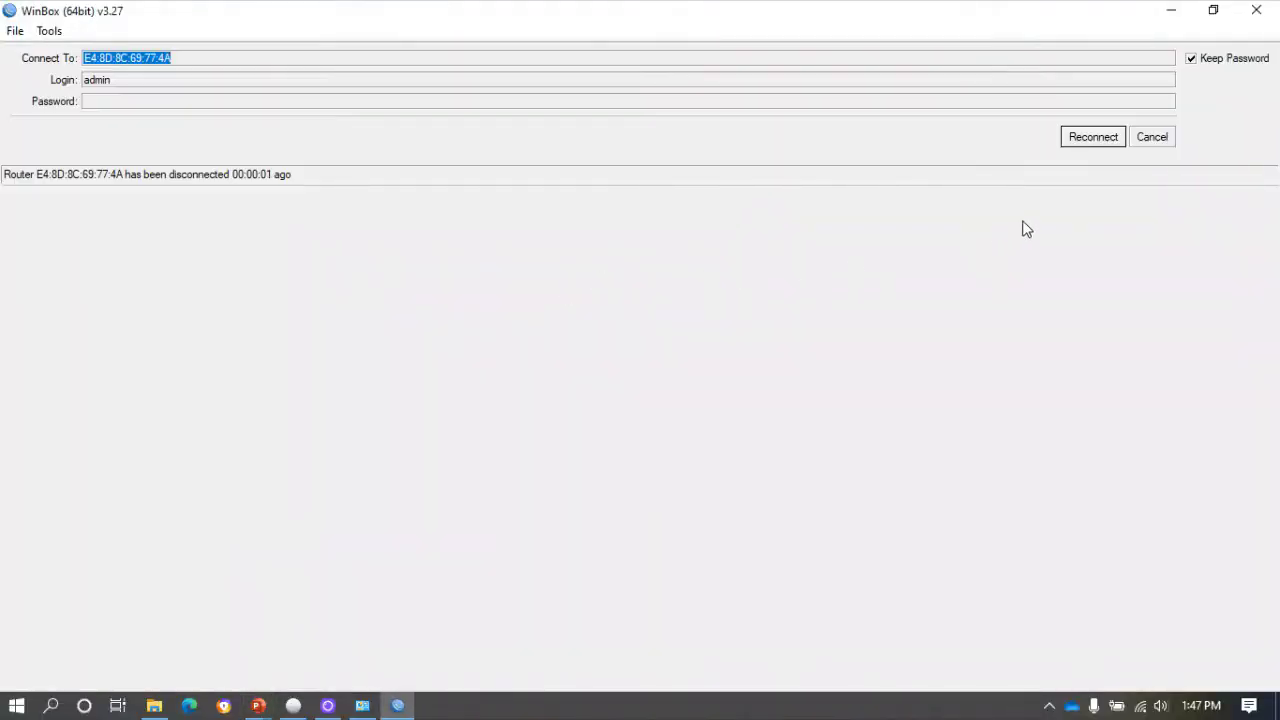
left_click(1094, 137)
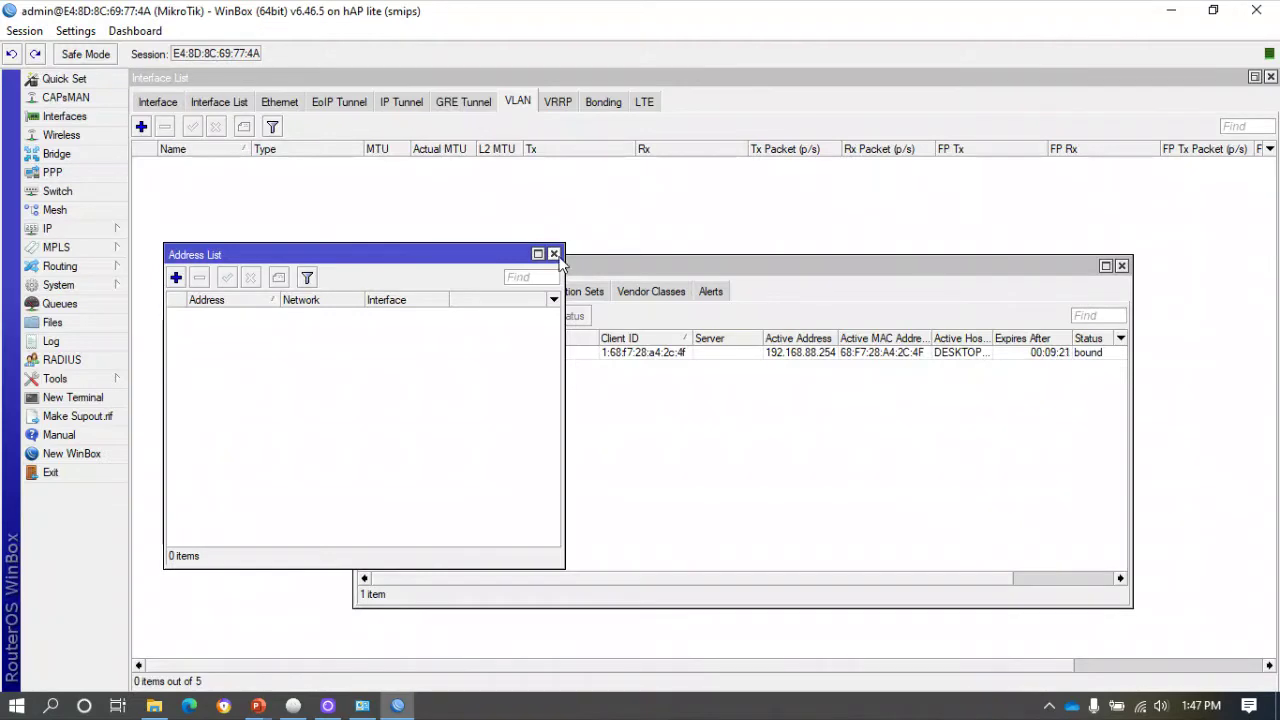
Close the Address List and DHCP Server windows and enable the wlan1 wireless interface.
left_click(554, 254)
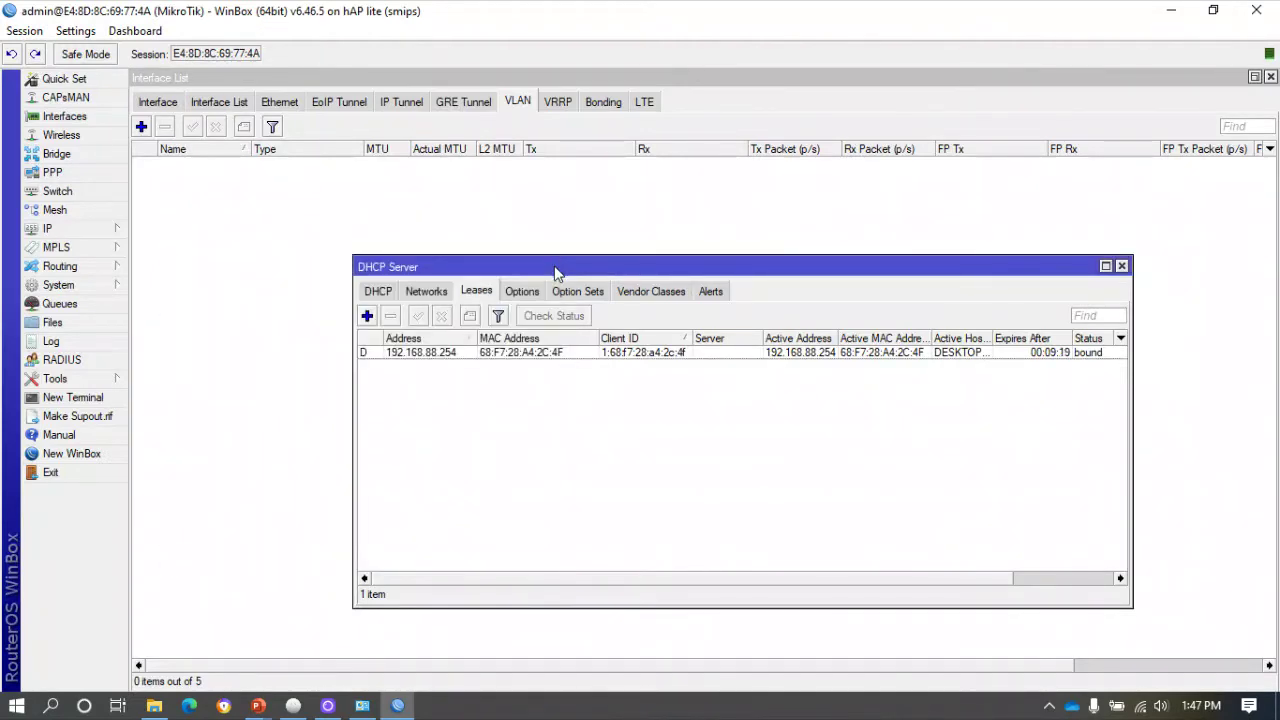
left_click(1121, 266)
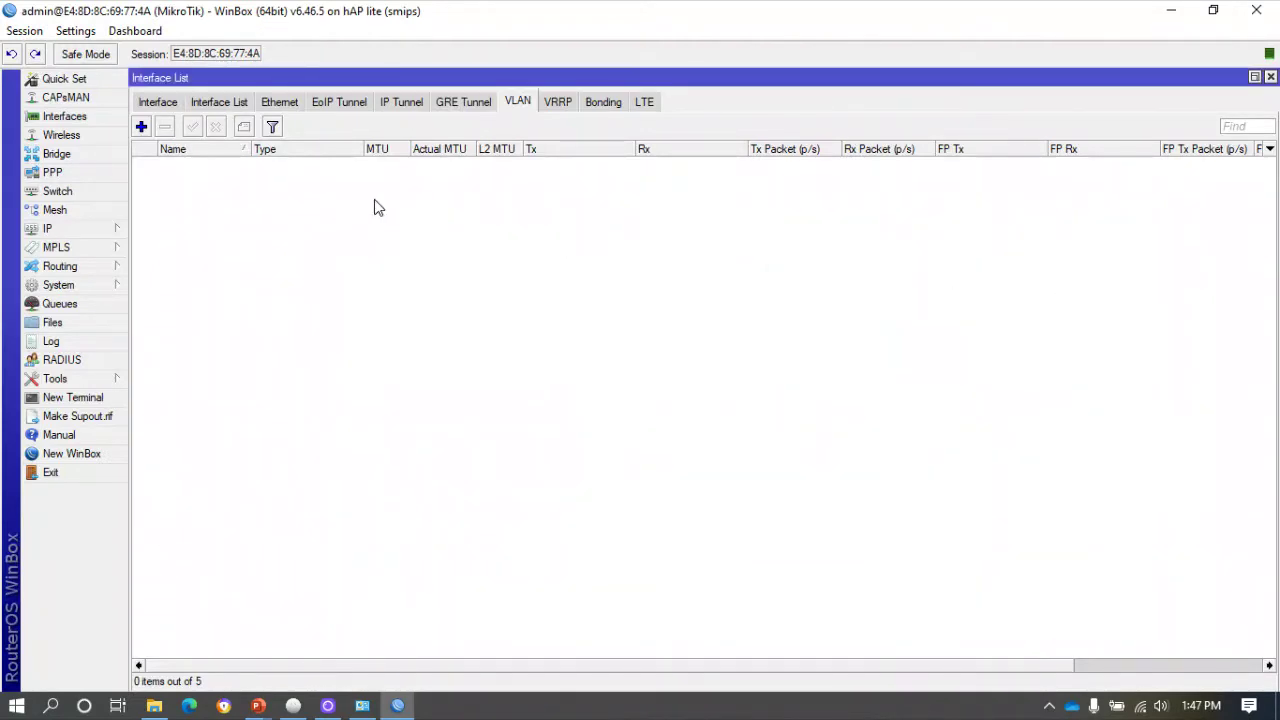
left_click(62, 135)
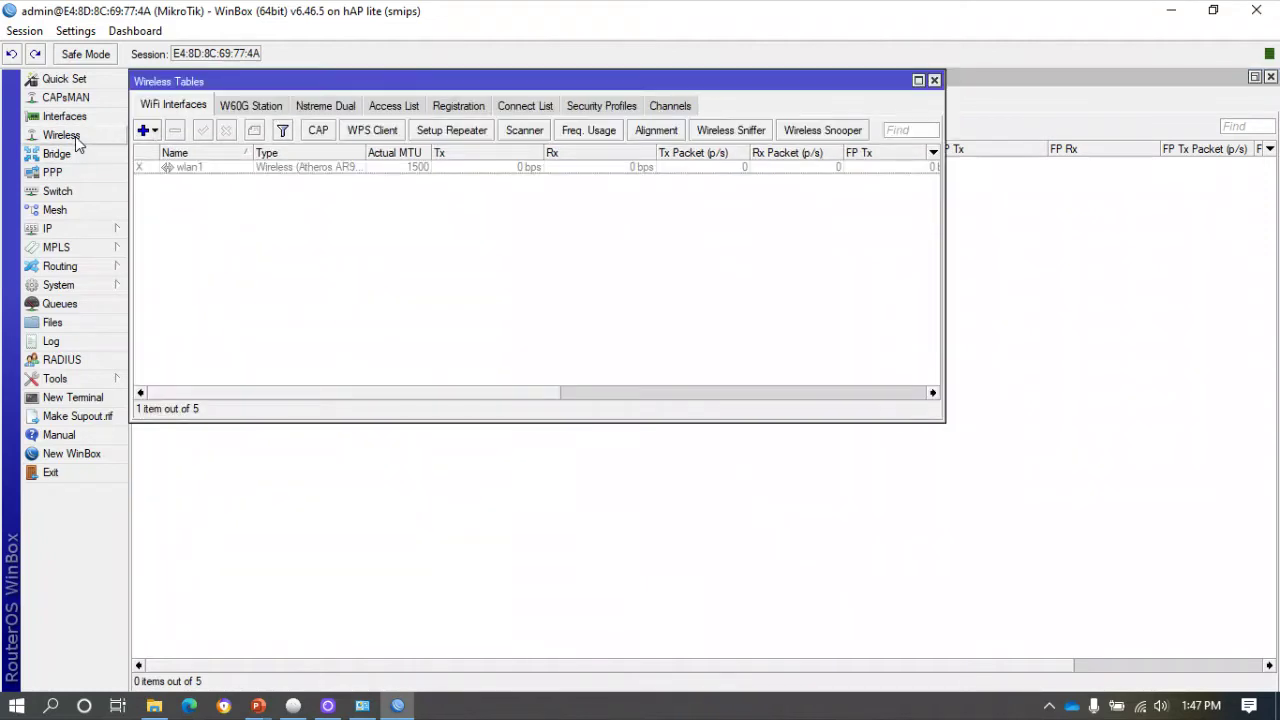
left_click(206, 170)
left_click(203, 130)
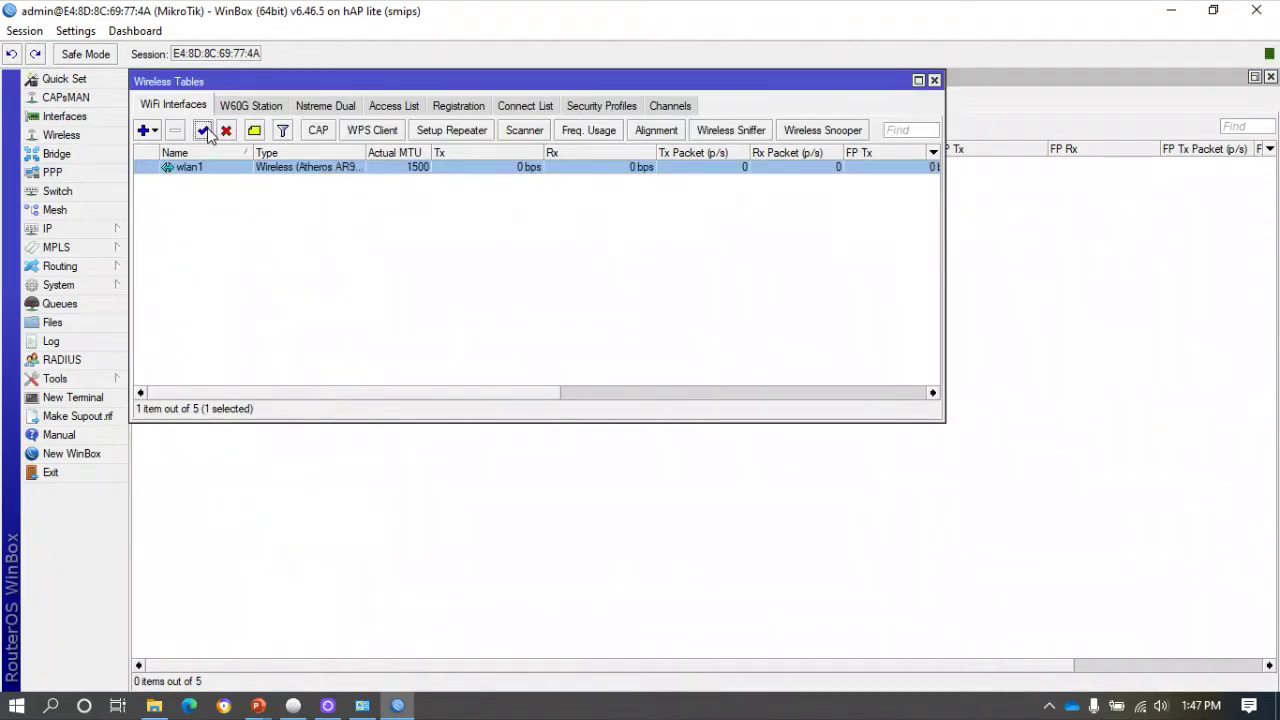
Add security profile profile1 with dynamic keys, WPA2 PSK, and a pre-shared key.
left_click(620, 106)
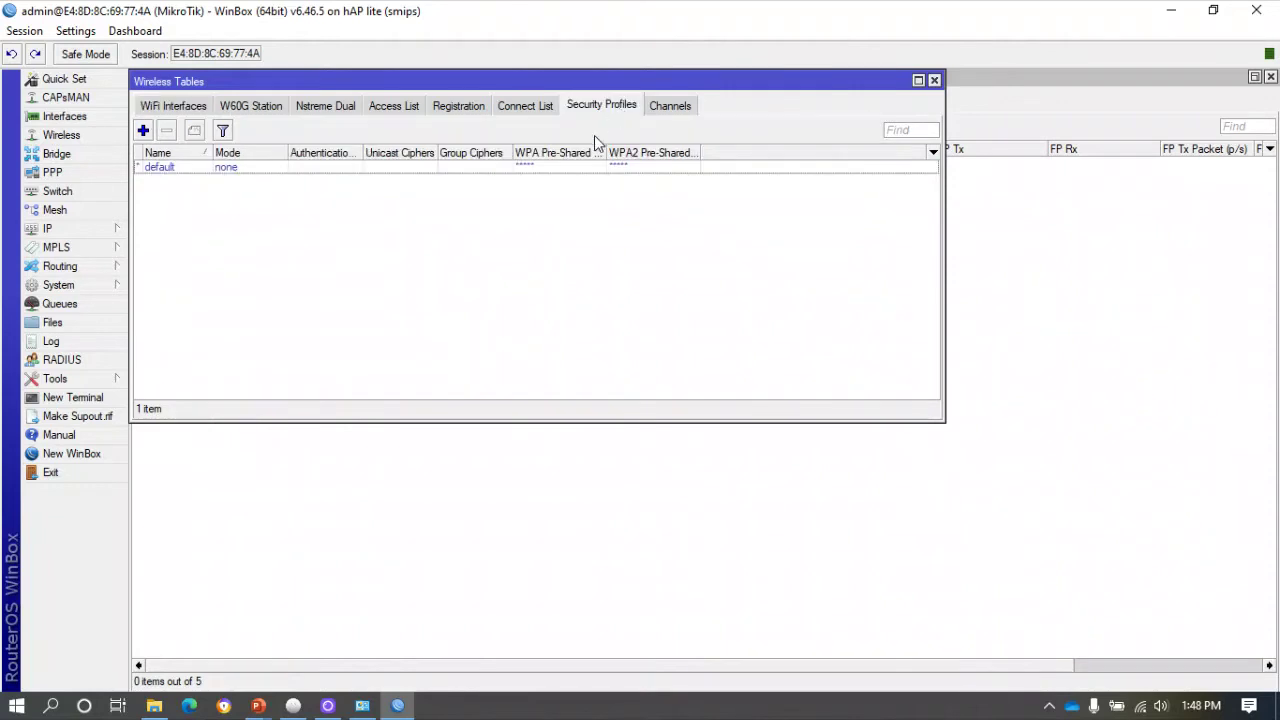
left_click(145, 131)
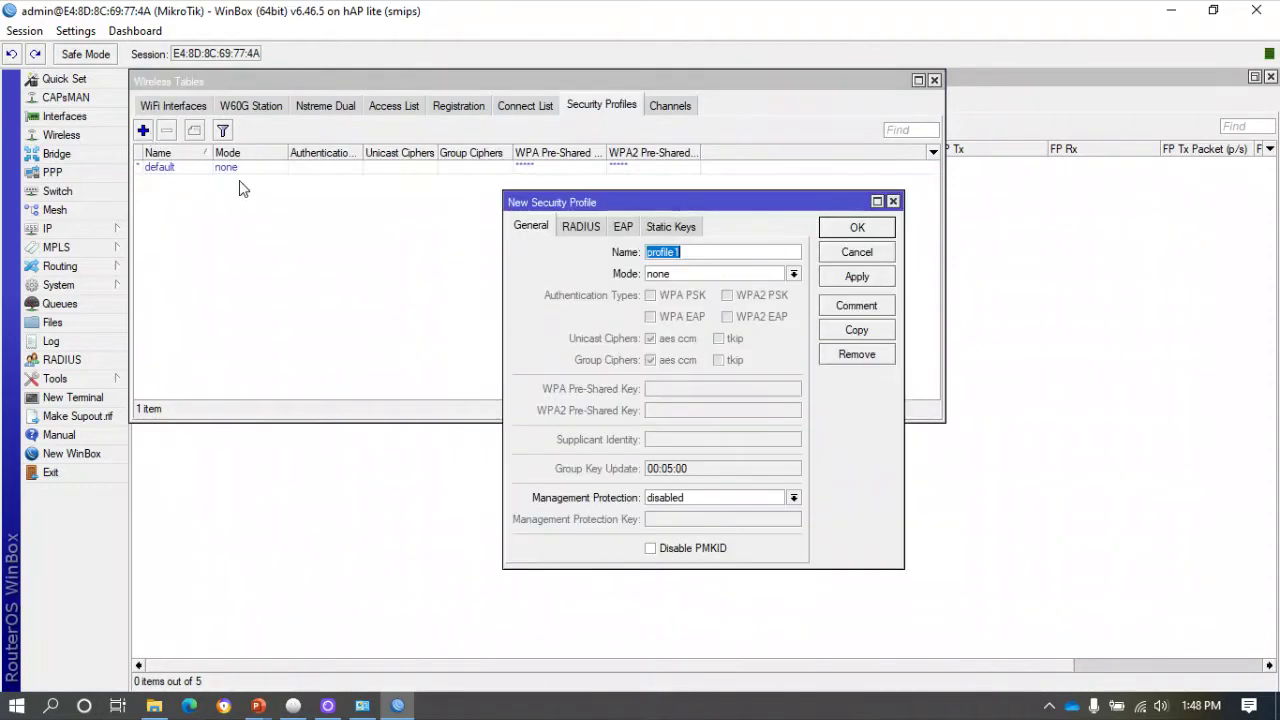
left_click(681, 274)
left_click(685, 295)
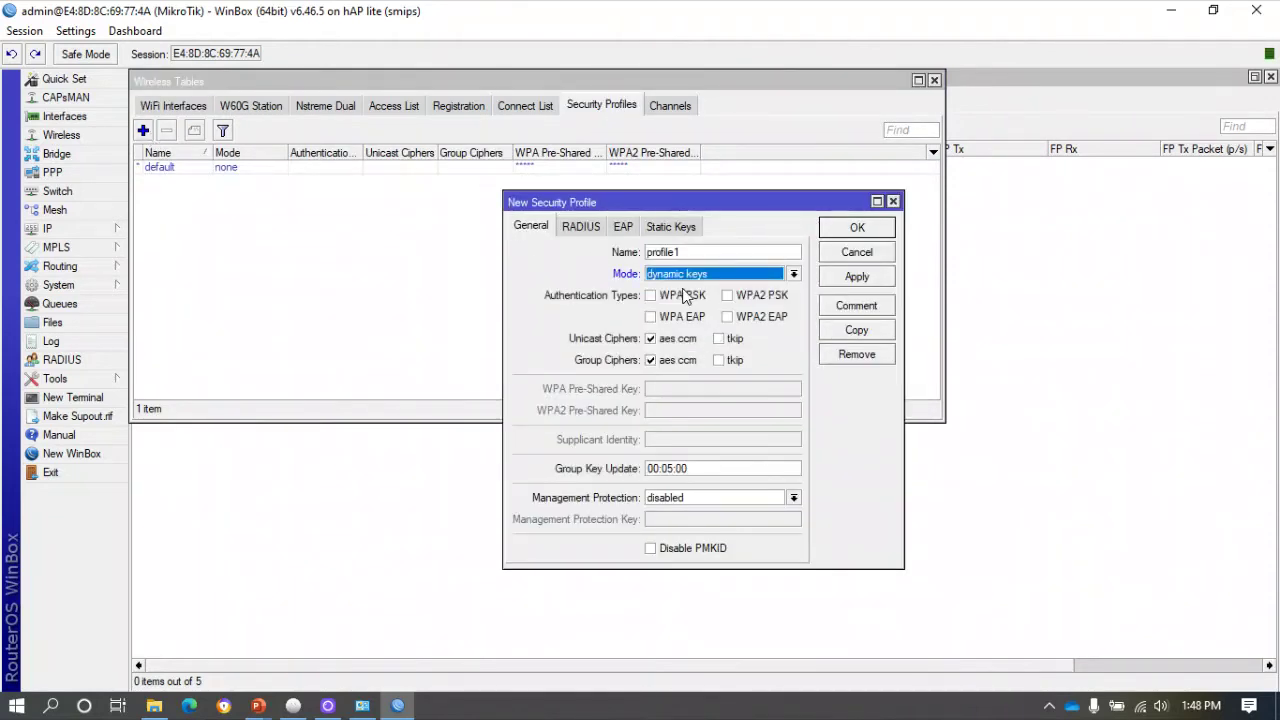
left_click(727, 295)
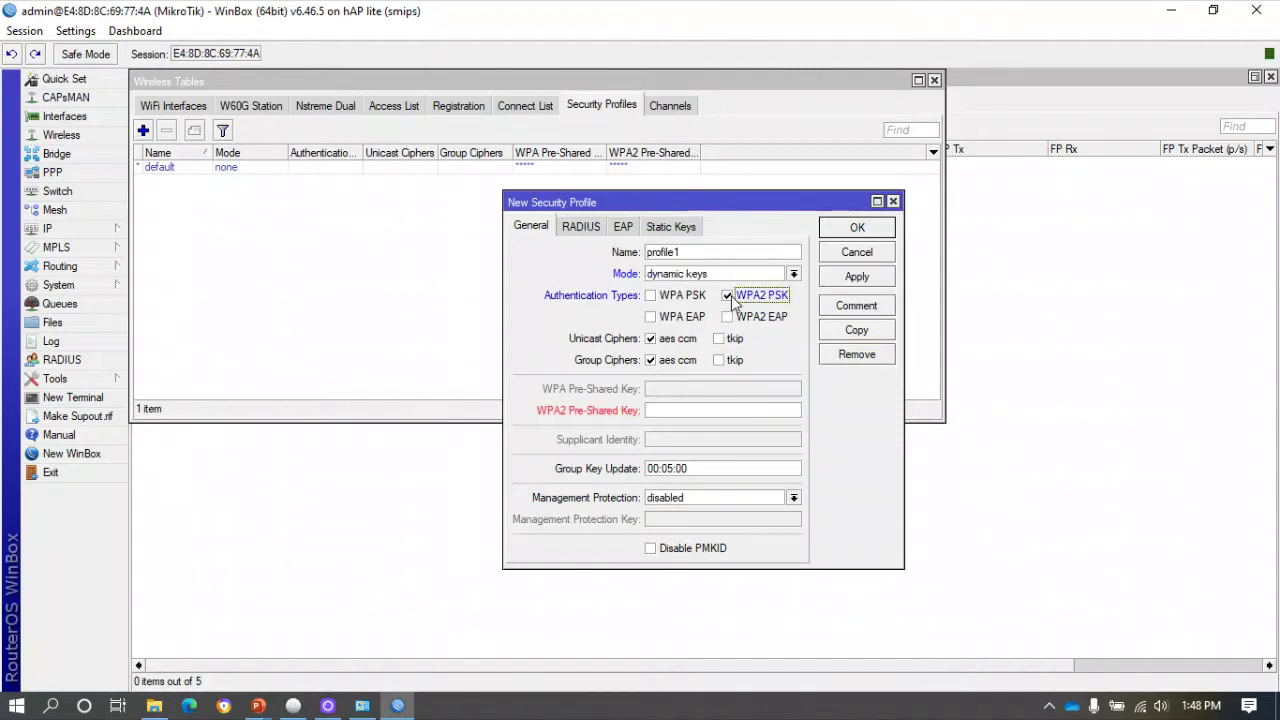
left_click(654, 411)
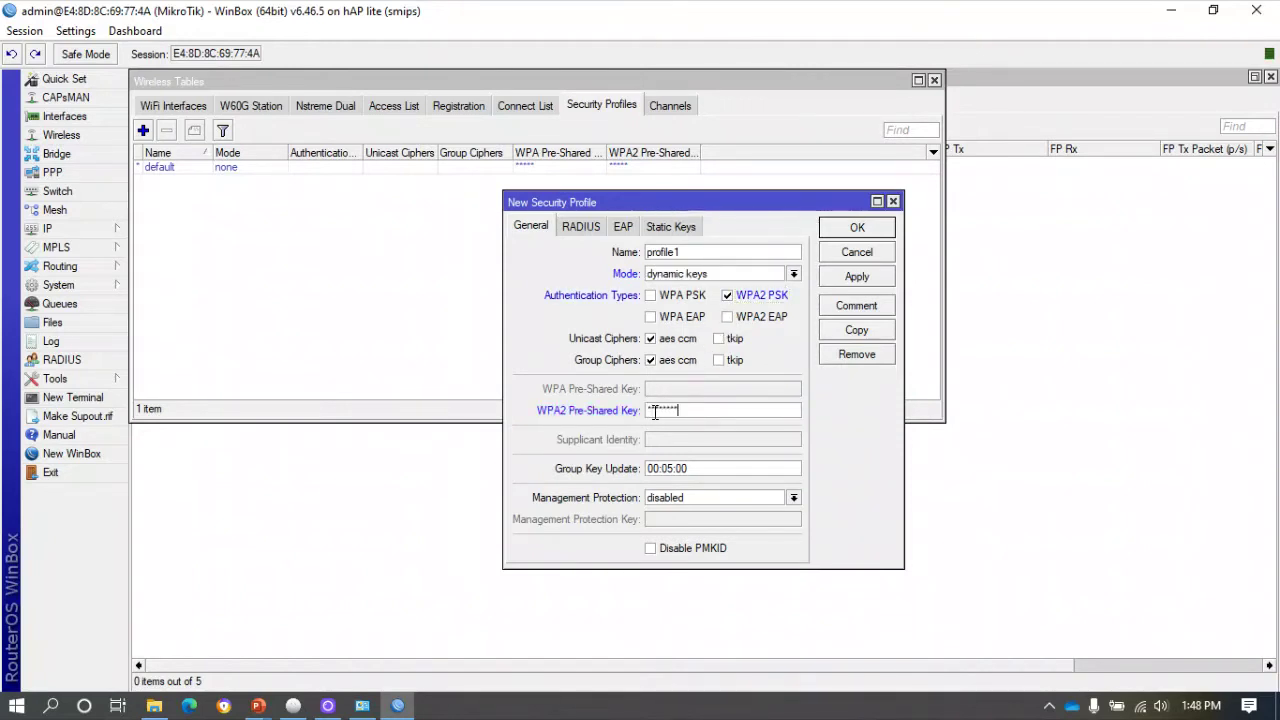
left_click(857, 228)
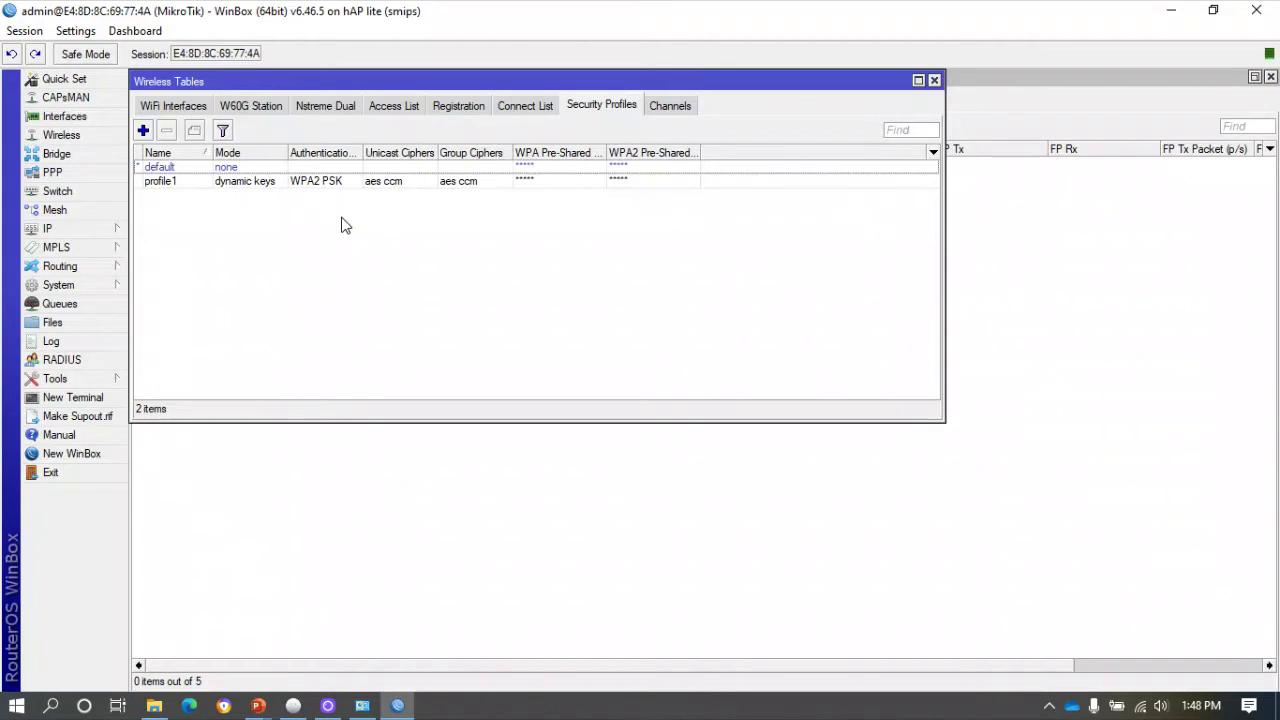
Scan from wlan1's settings and connect it to the KAHAFIZRAH access point.
left_click(182, 106)
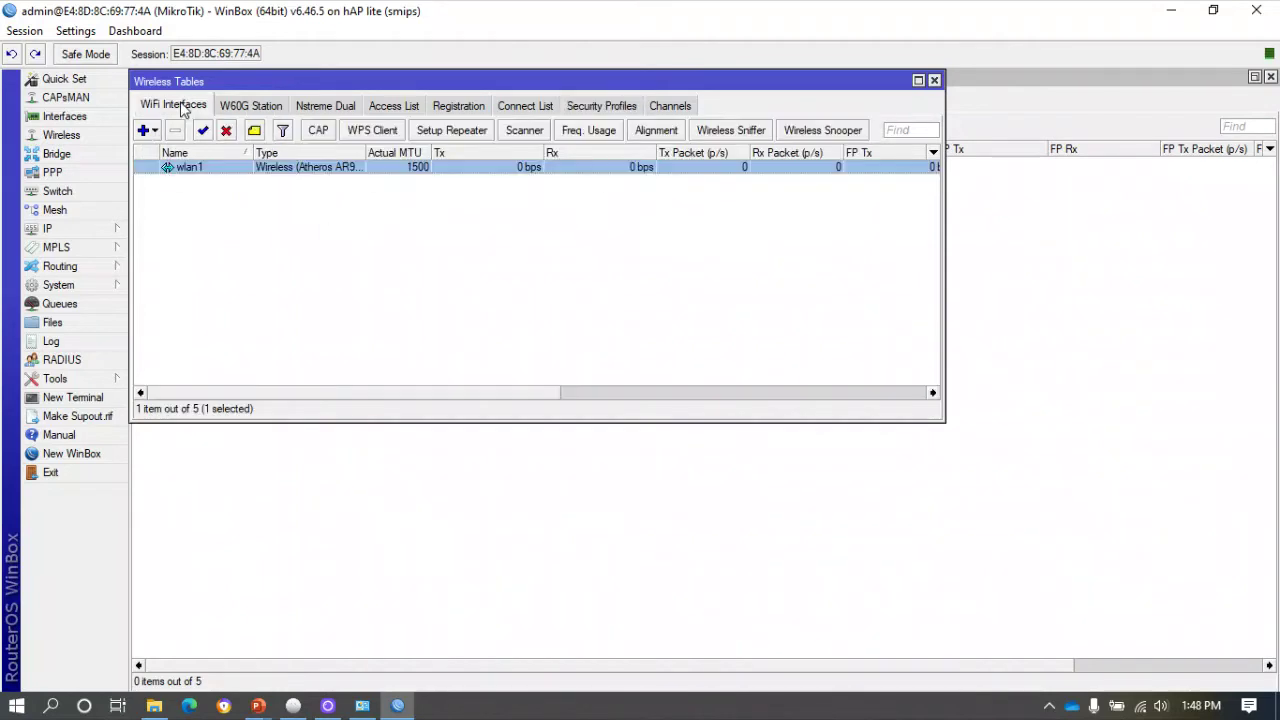
double_click(195, 167)
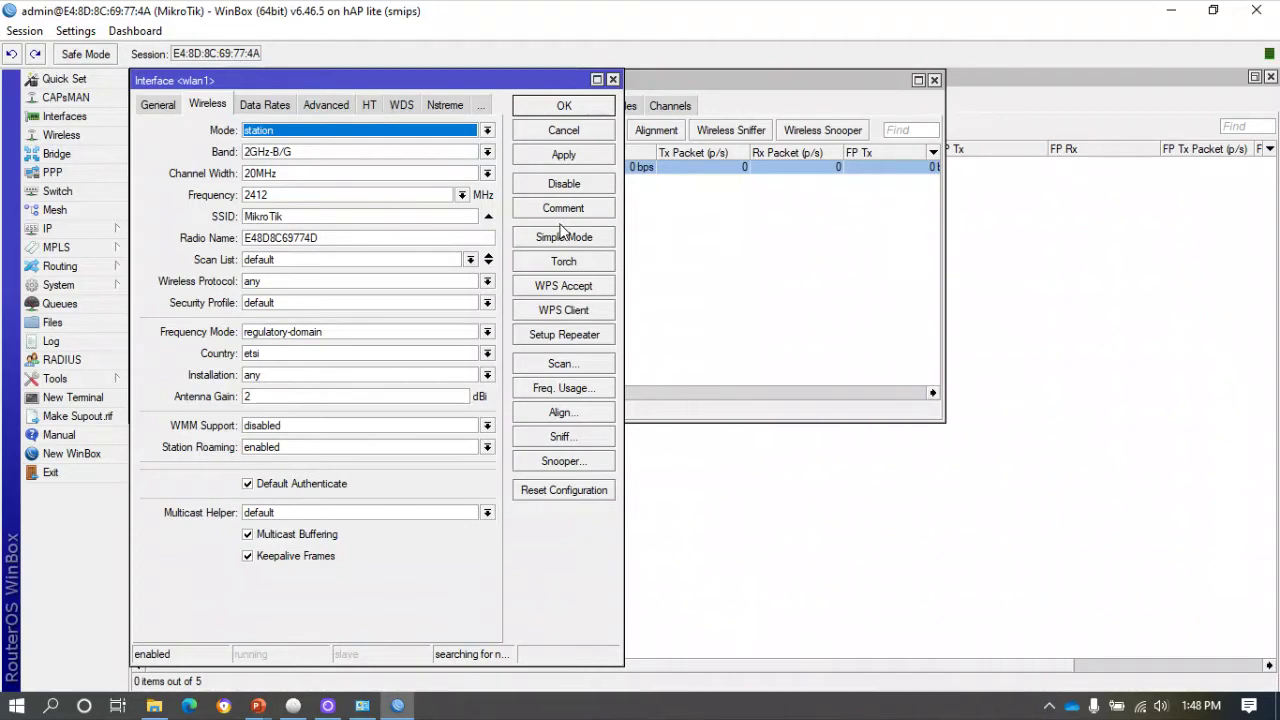
left_click(564, 364)
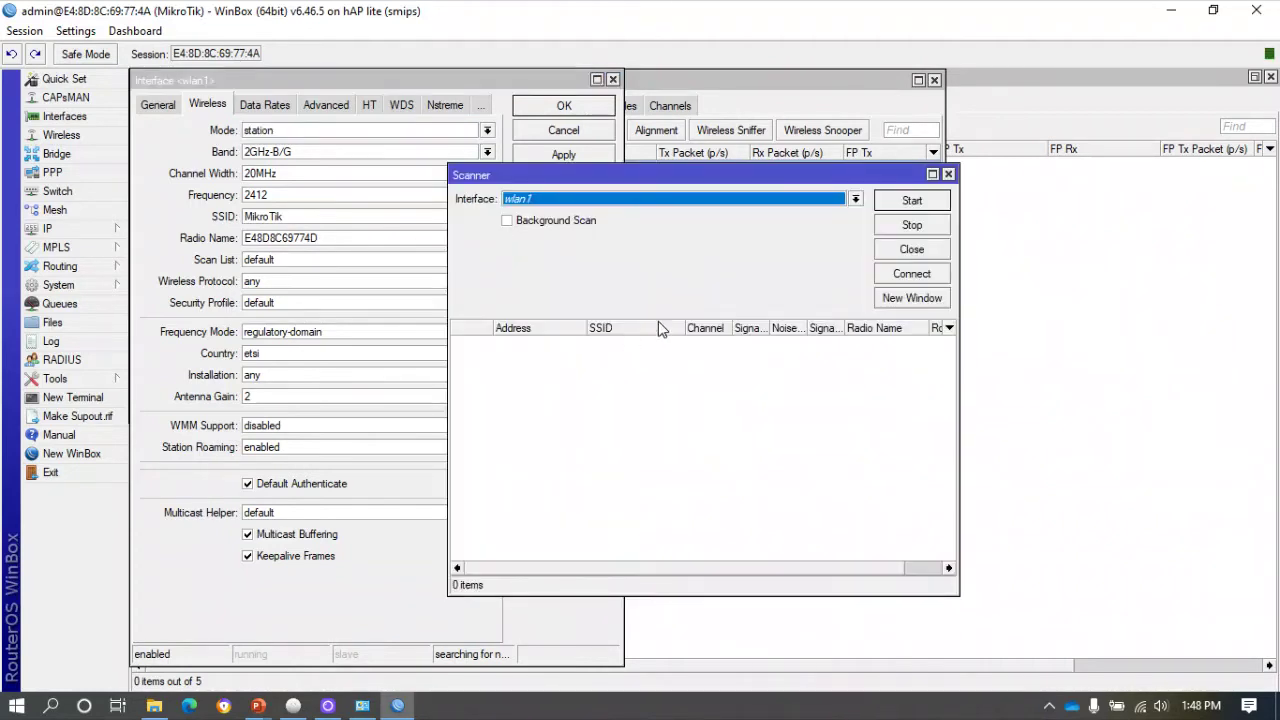
left_click(906, 199)
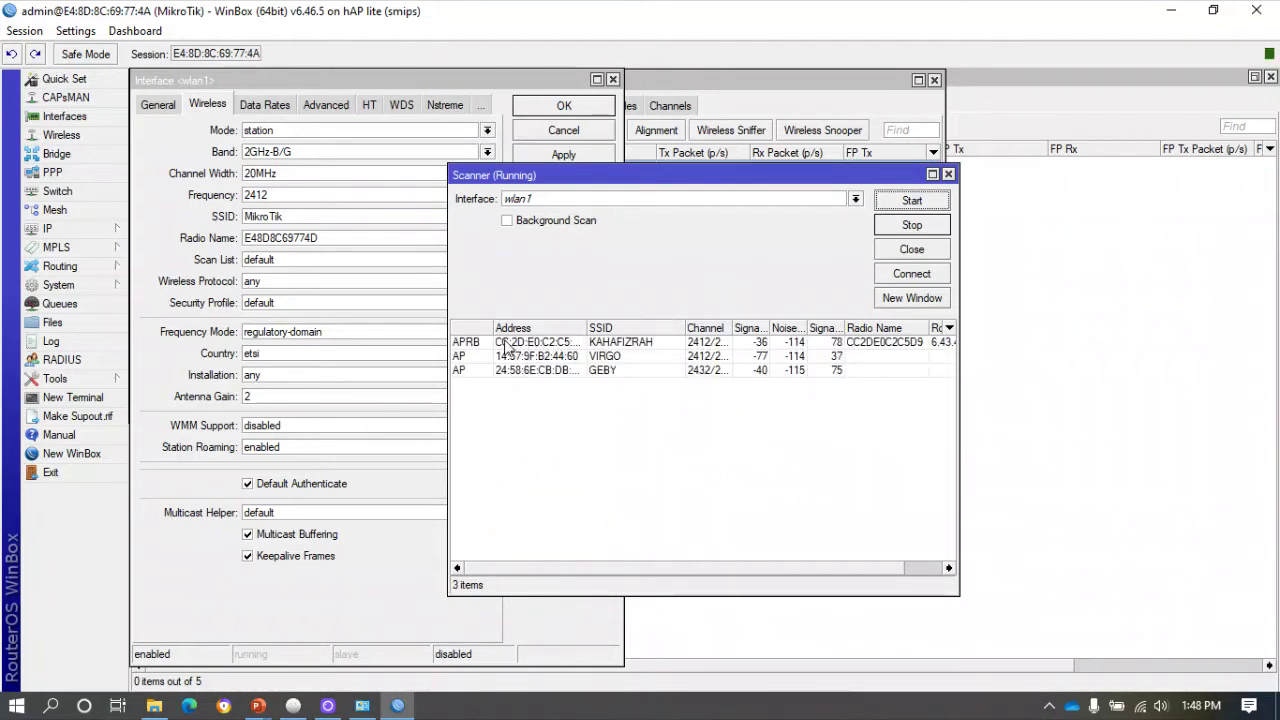
left_click(508, 343)
left_click(911, 273)
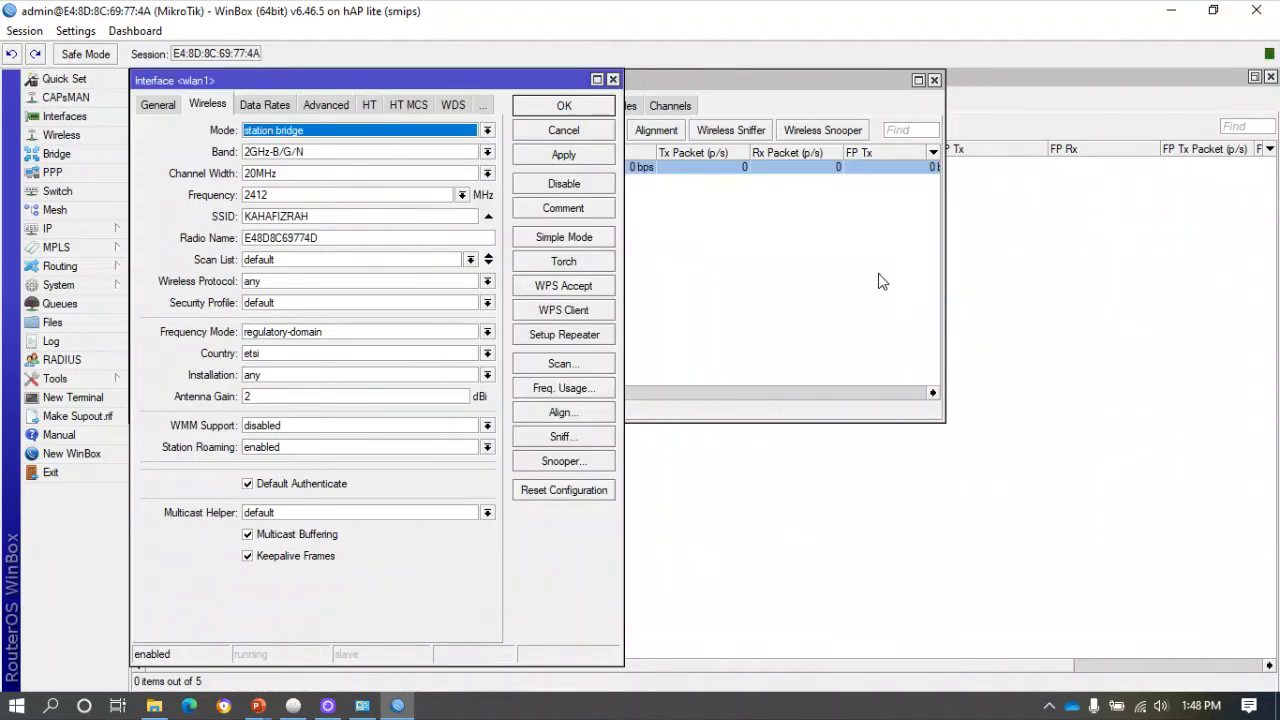
Set wlan1's security profile to profile1 and apply the settings.
left_click(276, 303)
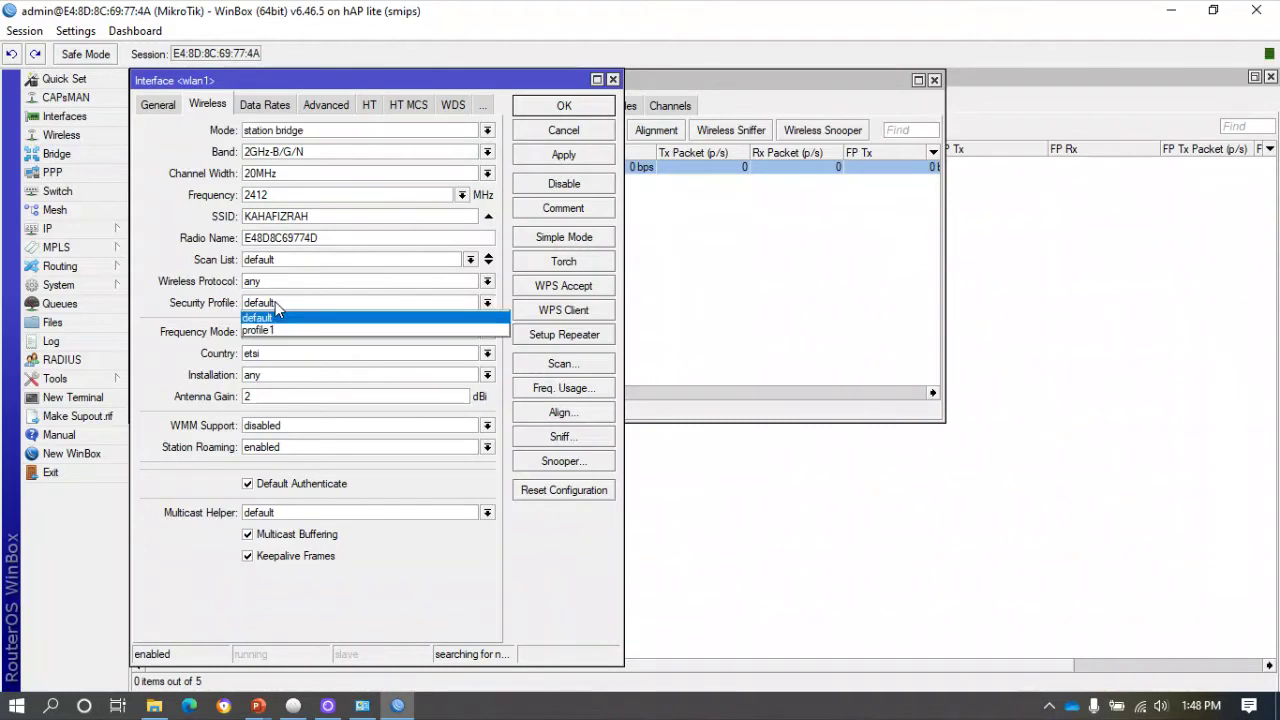
left_click(278, 331)
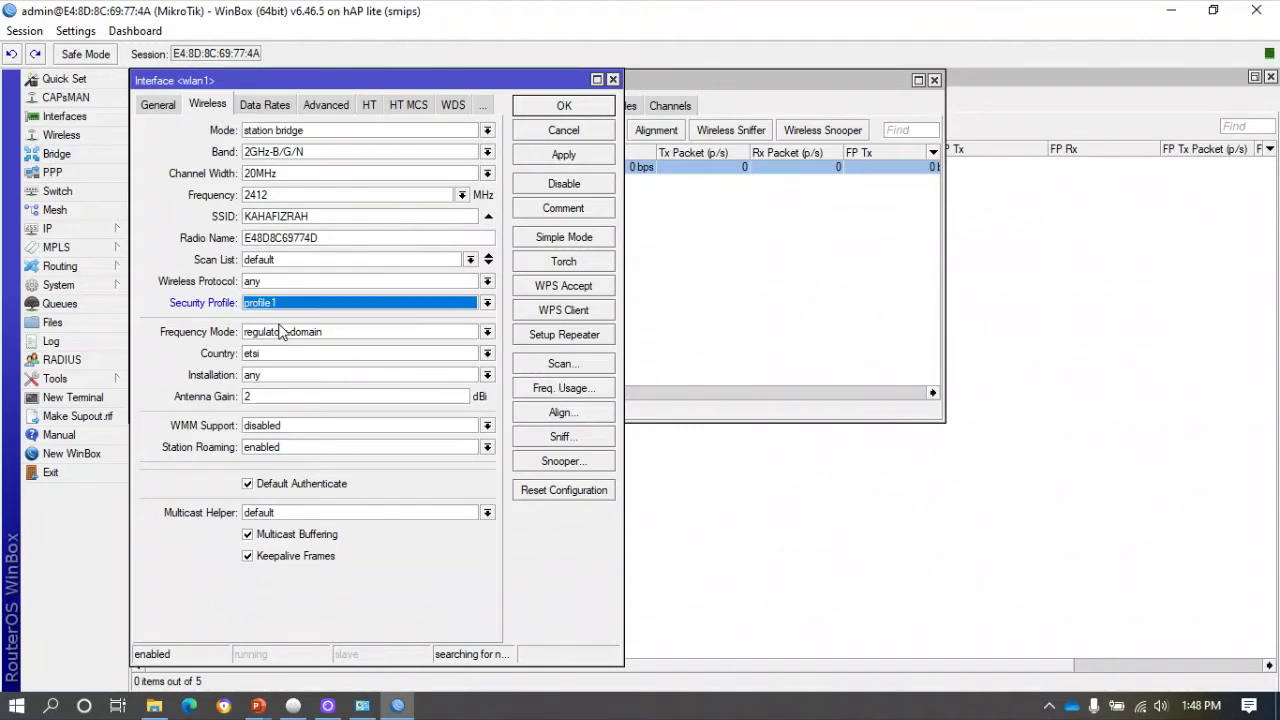
left_click(583, 157)
left_click(567, 110)
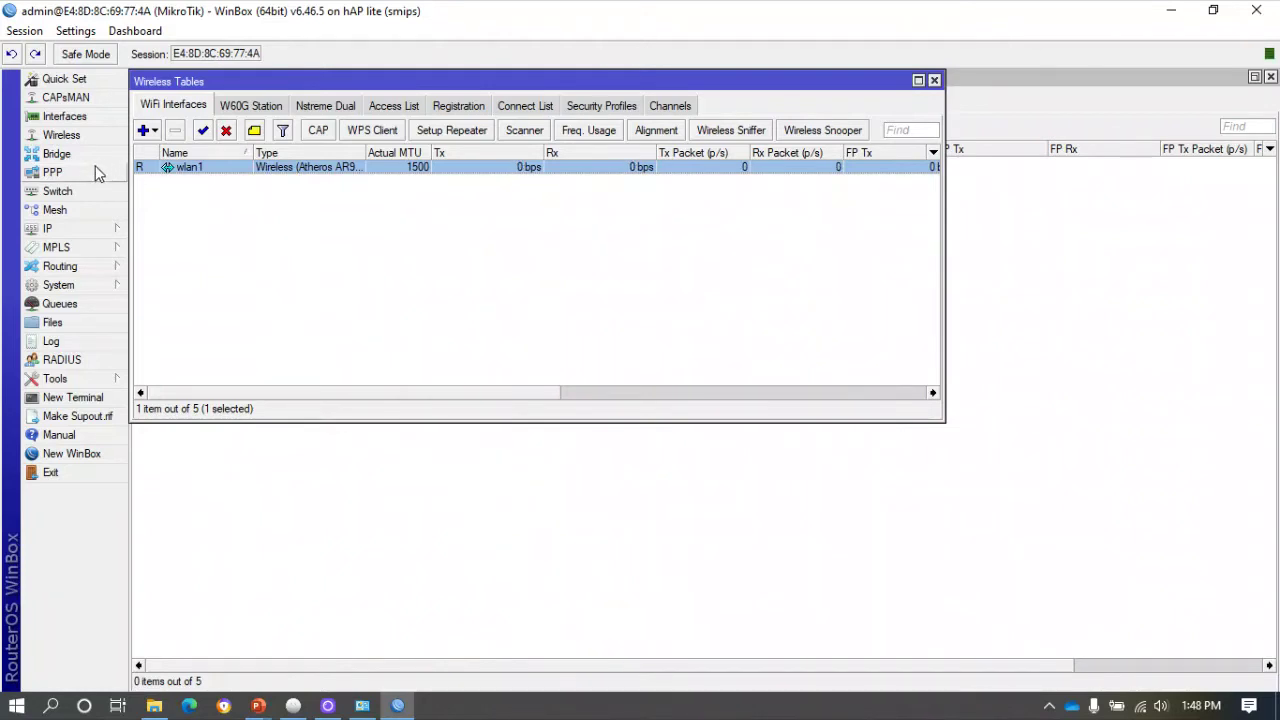
left_click(67, 231)
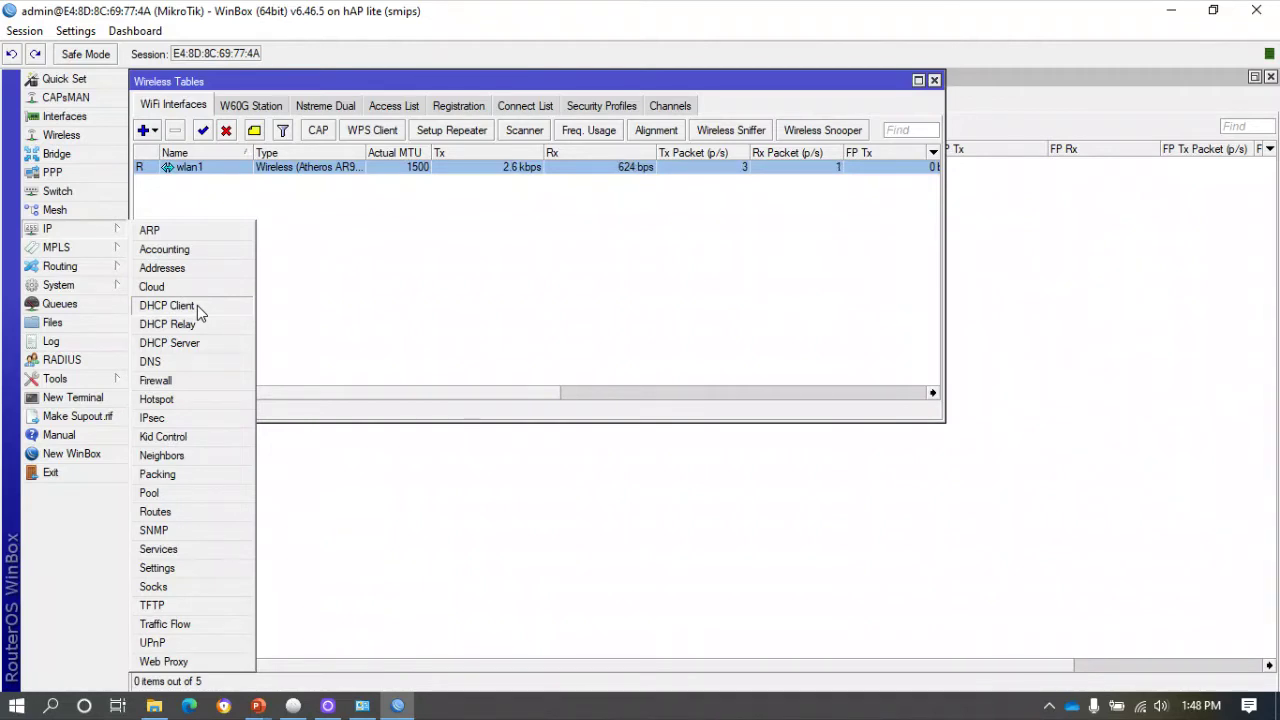
Add and enable a DHCP client on wlan1, which obtains 192.168.2.227/24, then open IP > Firewall.
left_click(198, 309)
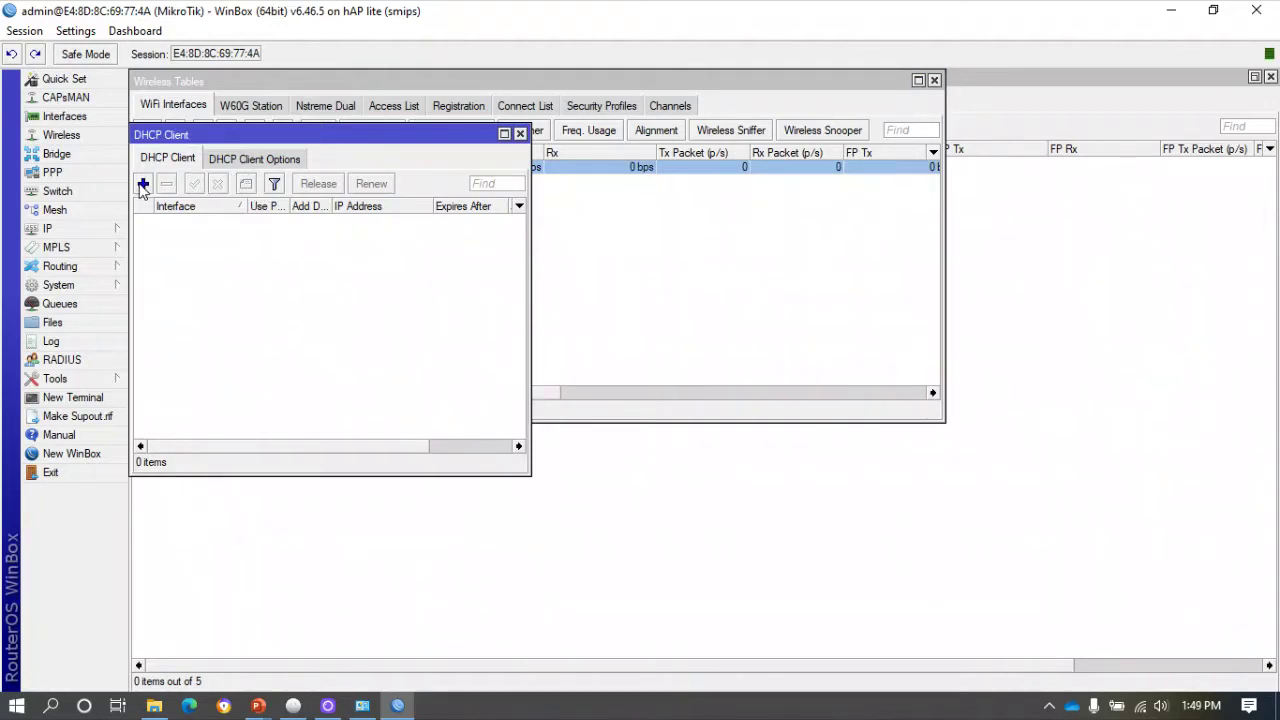
left_click(143, 184)
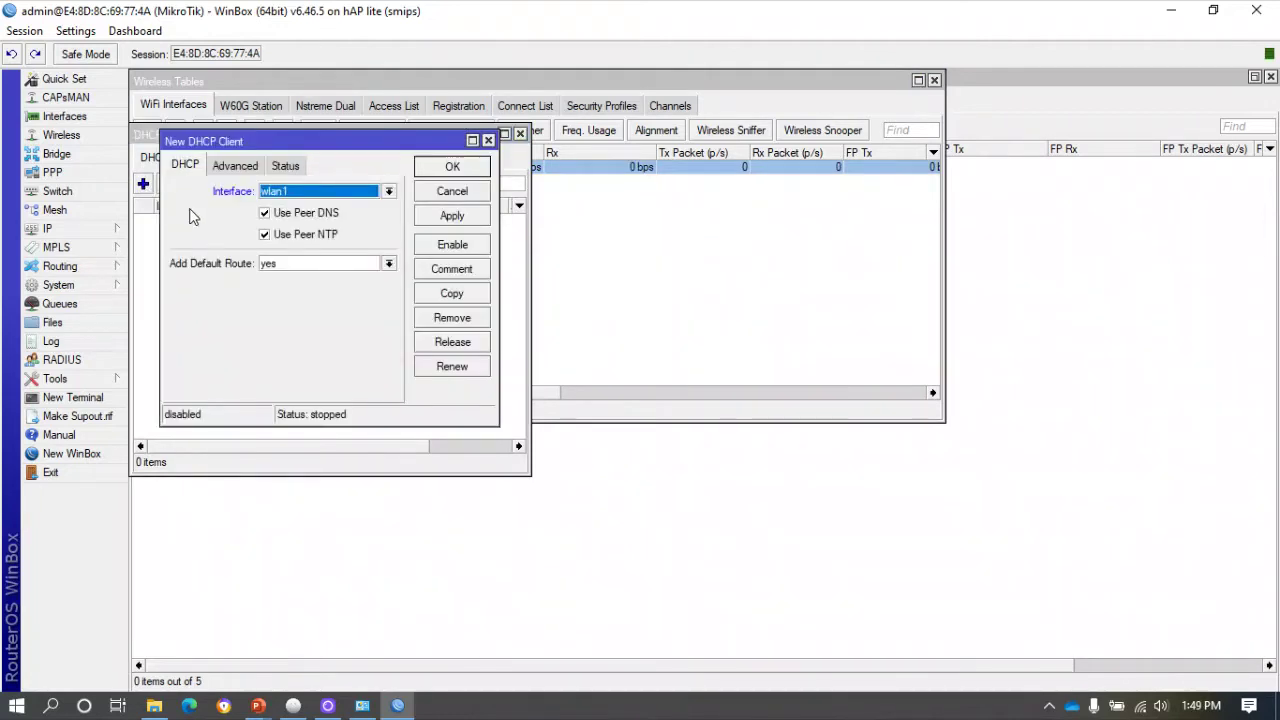
left_click(455, 167)
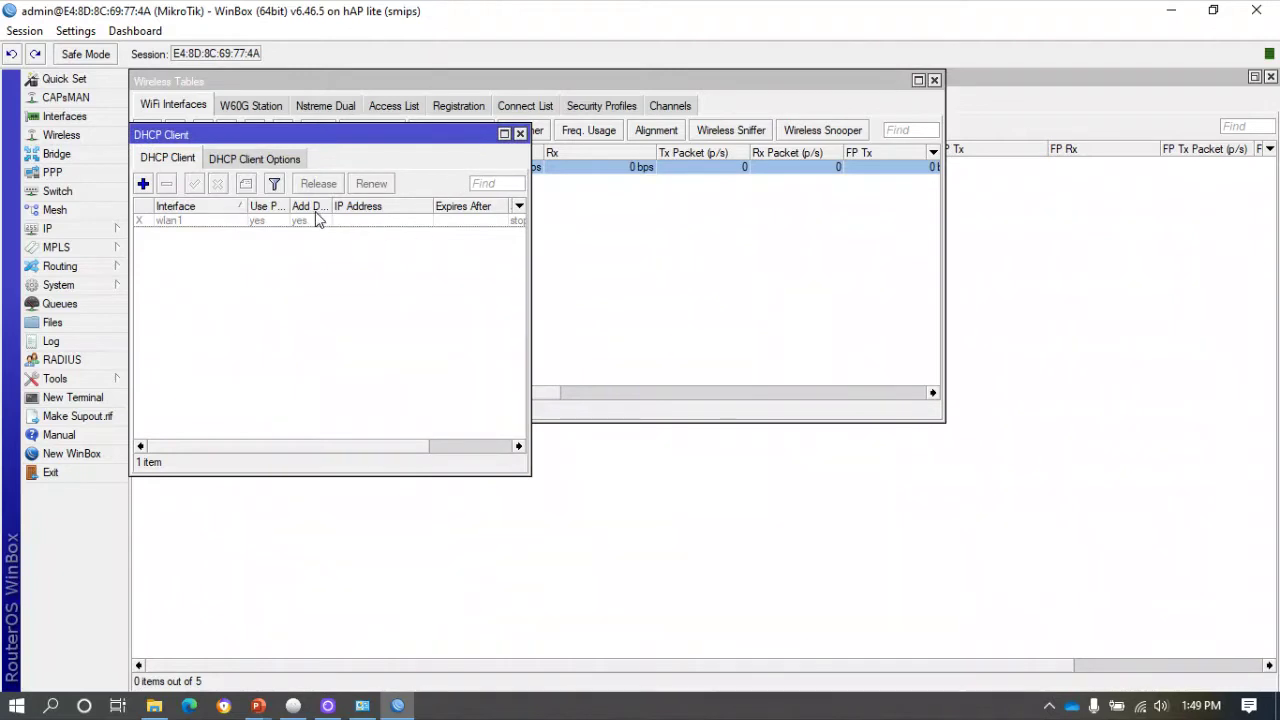
left_click(297, 220)
left_click(195, 184)
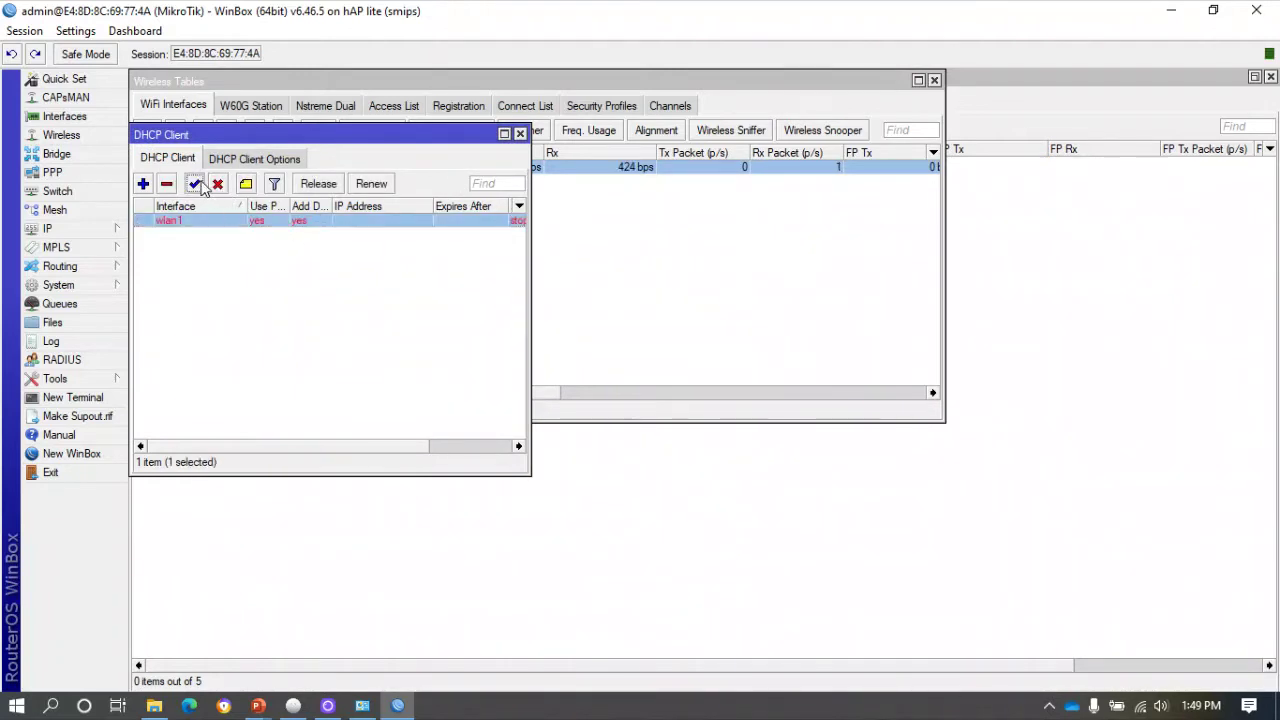
left_click_drag(532, 277, 615, 296)
left_click(607, 134)
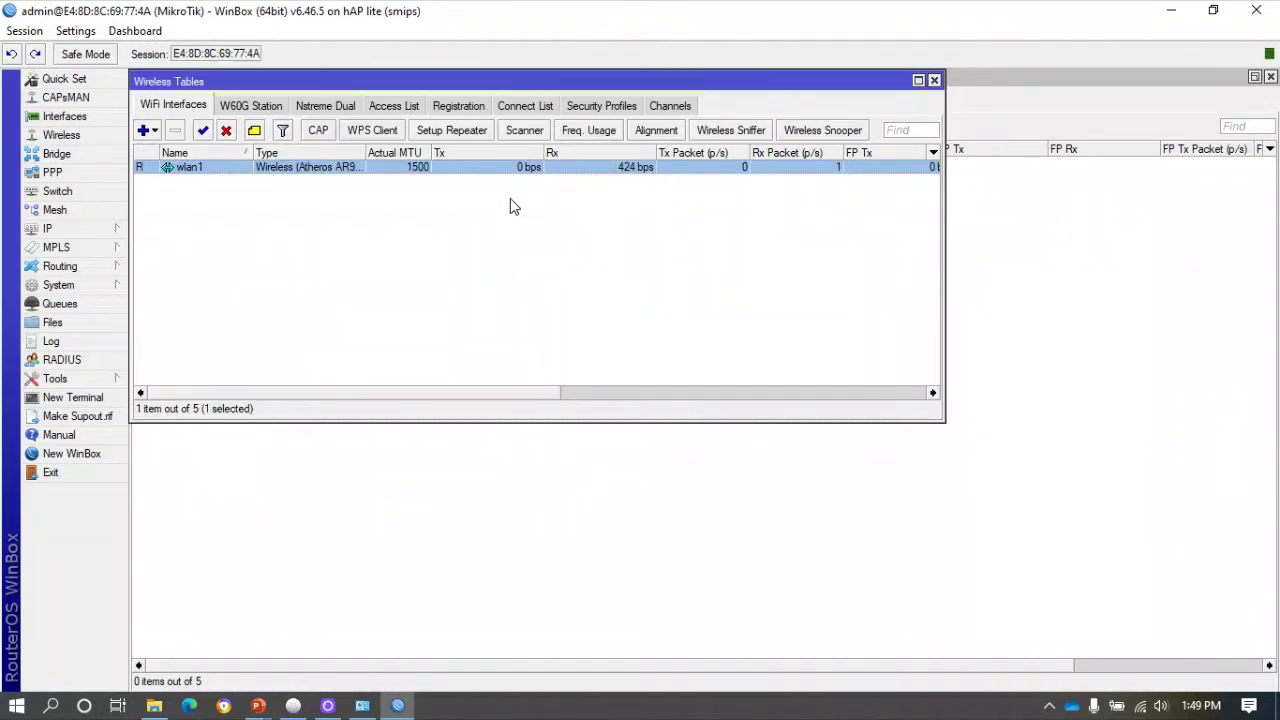
left_click(73, 228)
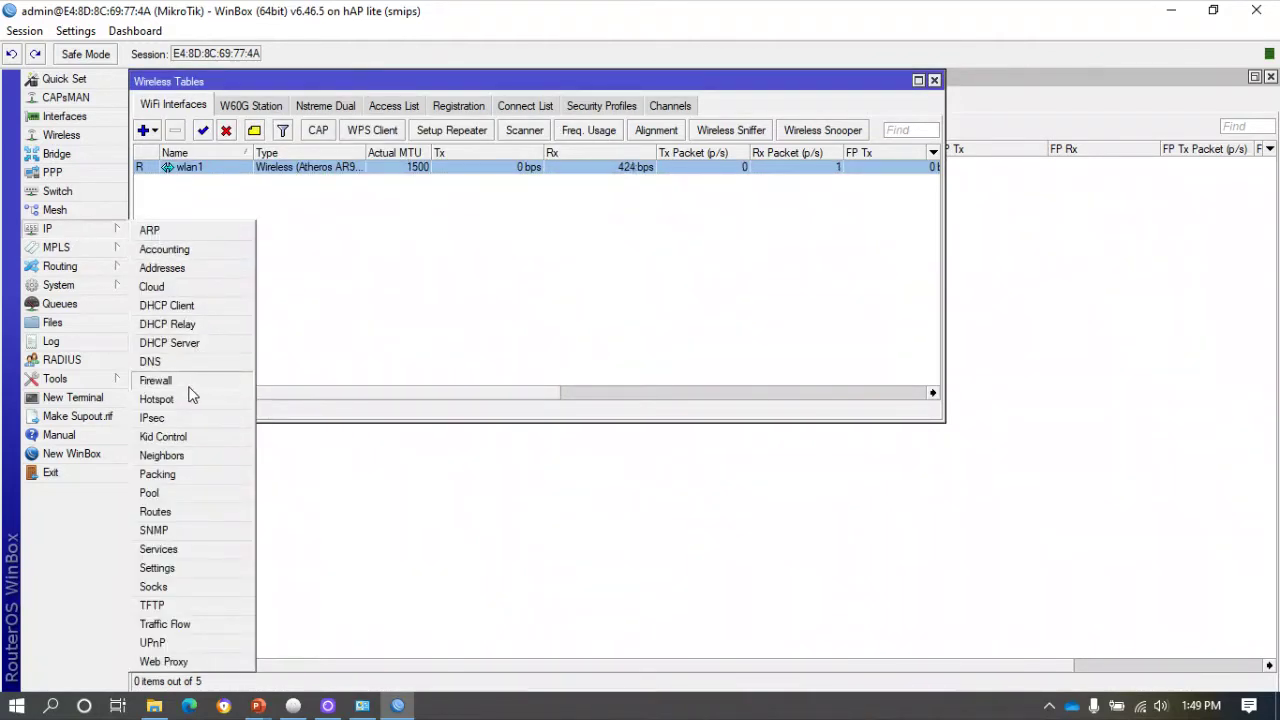
left_click(197, 381)
Add a NAT rule with chain srcnat and action masquerade.
left_click(143, 253)
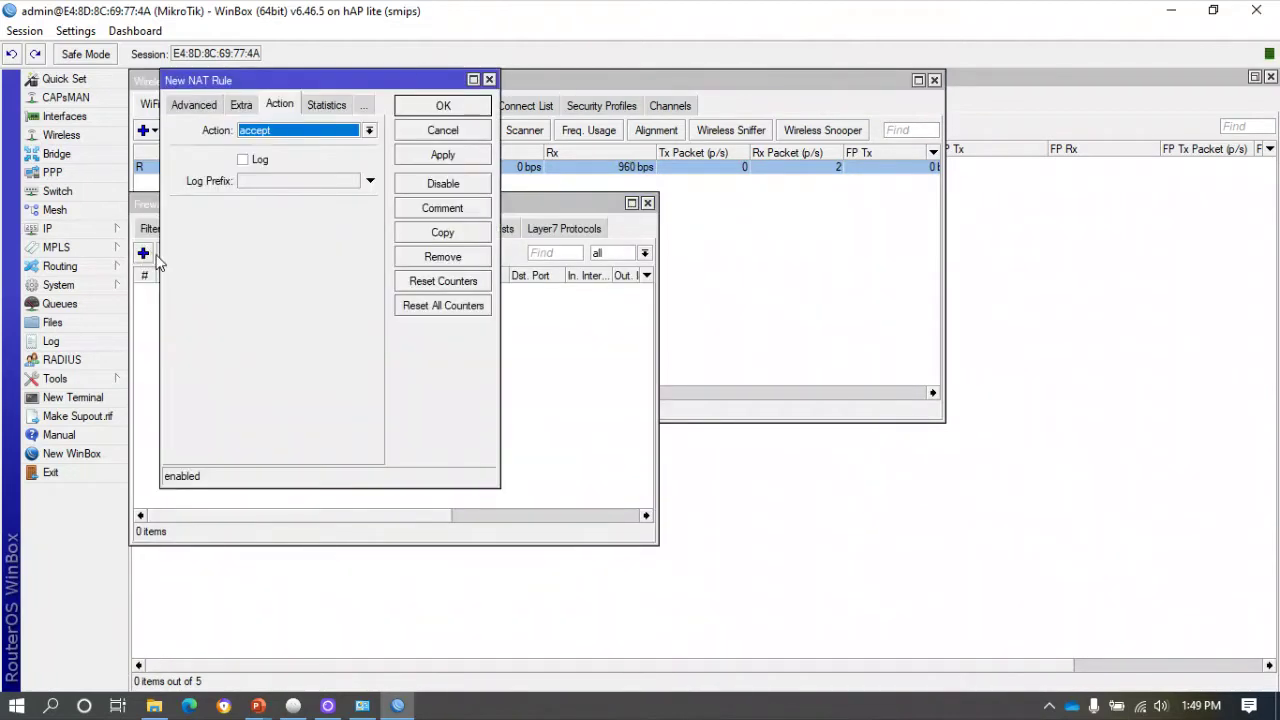
left_click(334, 136)
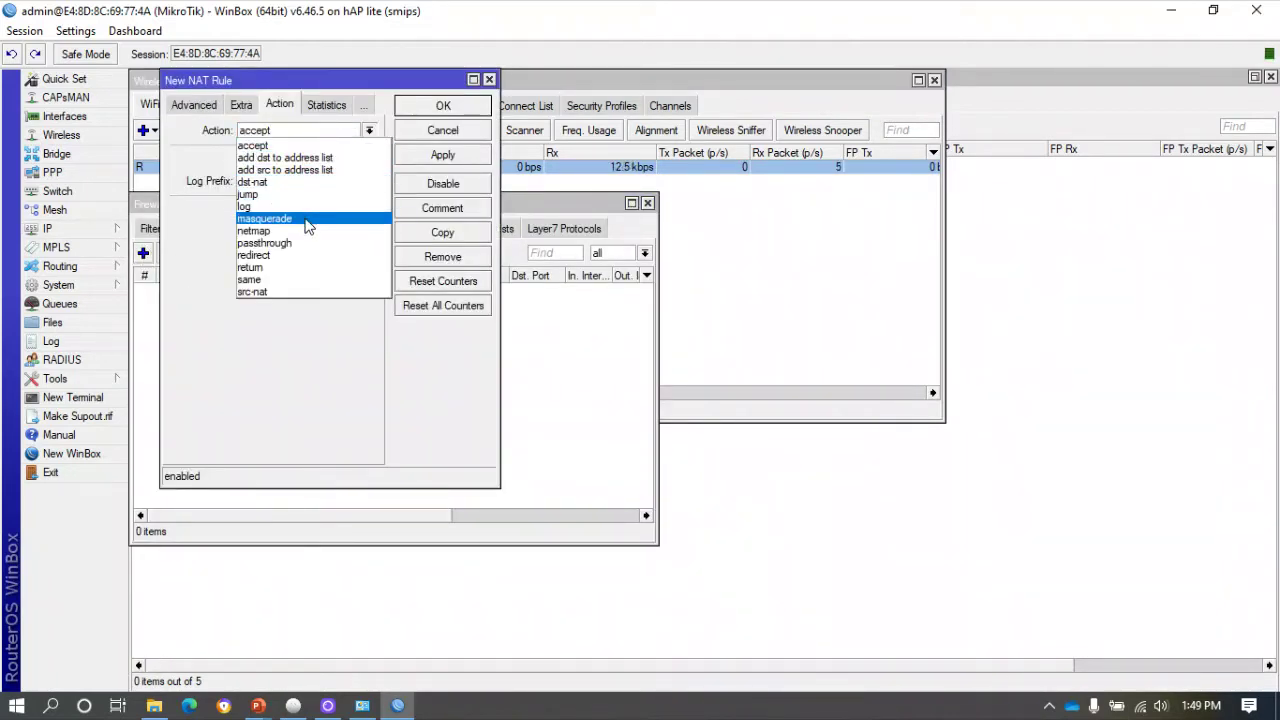
left_click(308, 218)
left_click(182, 104)
left_click(184, 104)
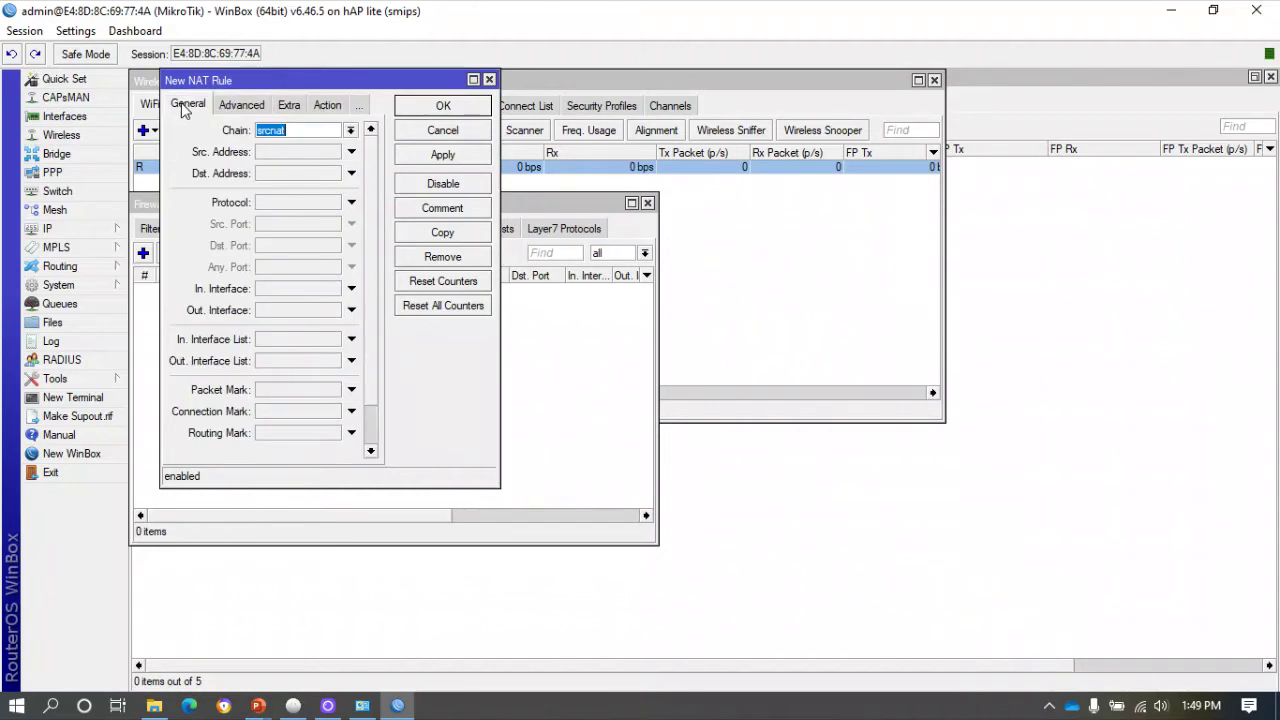
left_click(327, 105)
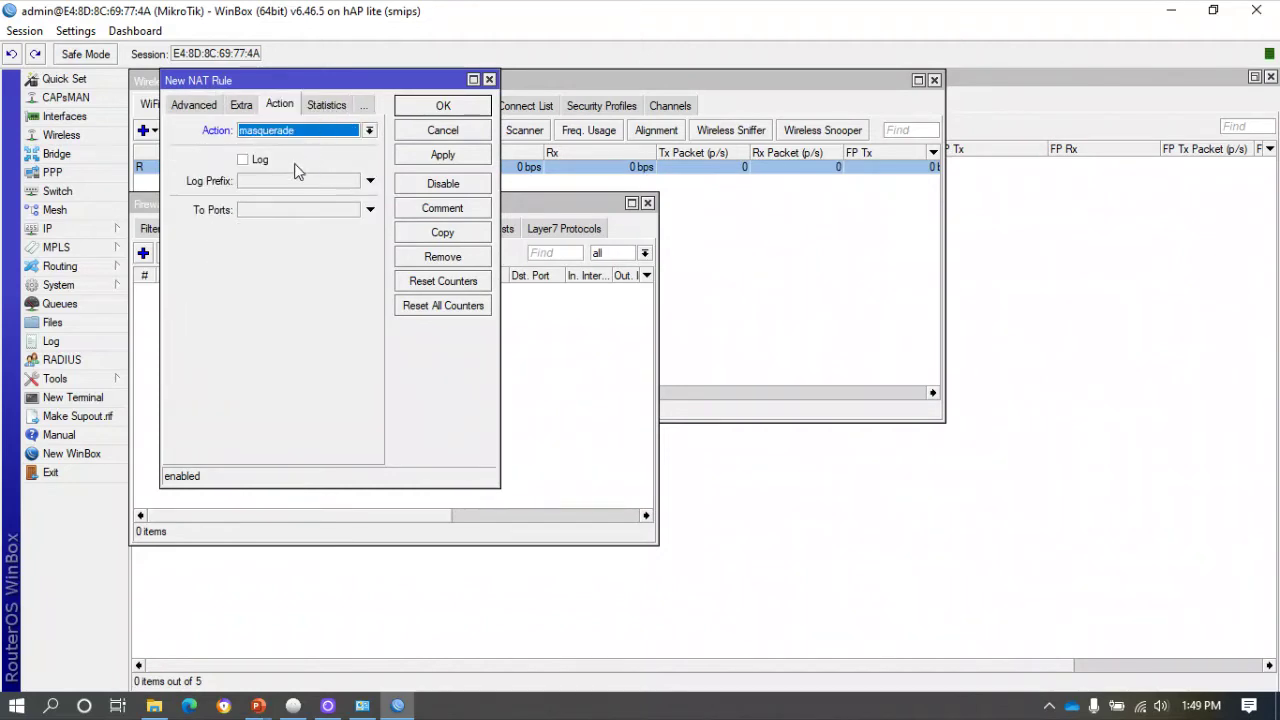
left_click(443, 158)
left_click(450, 108)
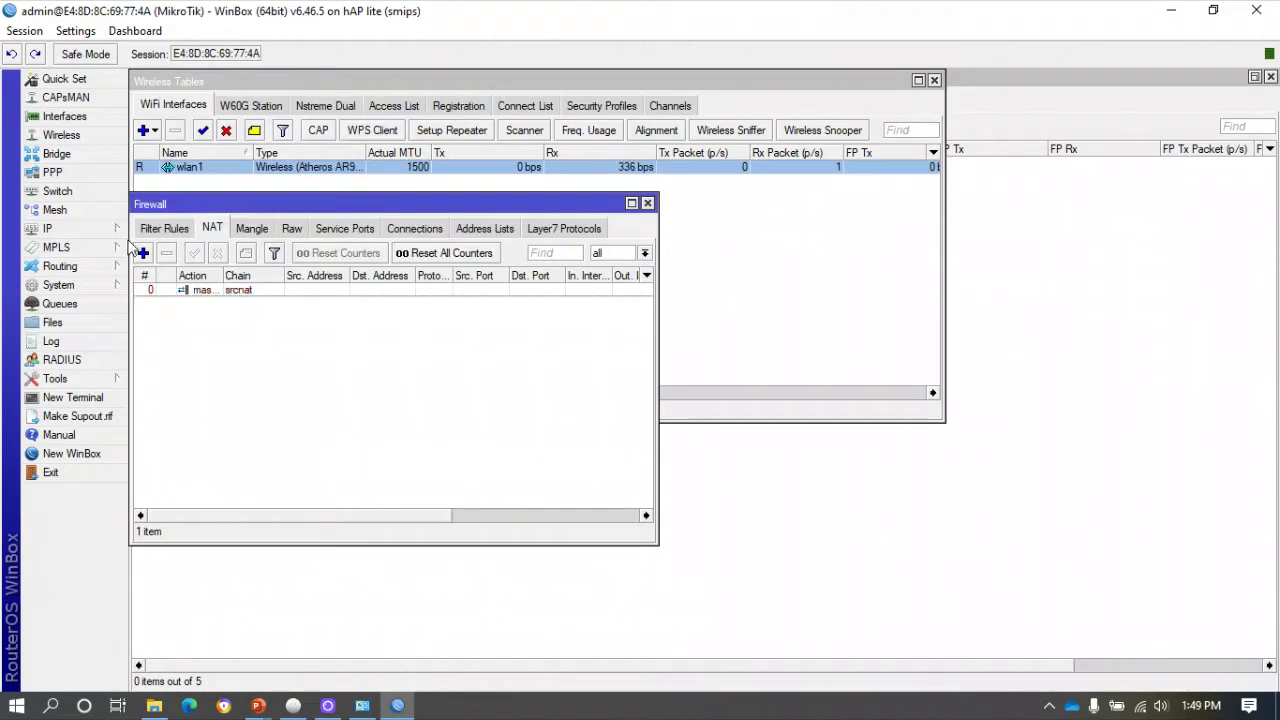
Ping google.com from a new terminal to confirm 0% packet loss, then close Terminal and Firewall.
left_click(99, 399)
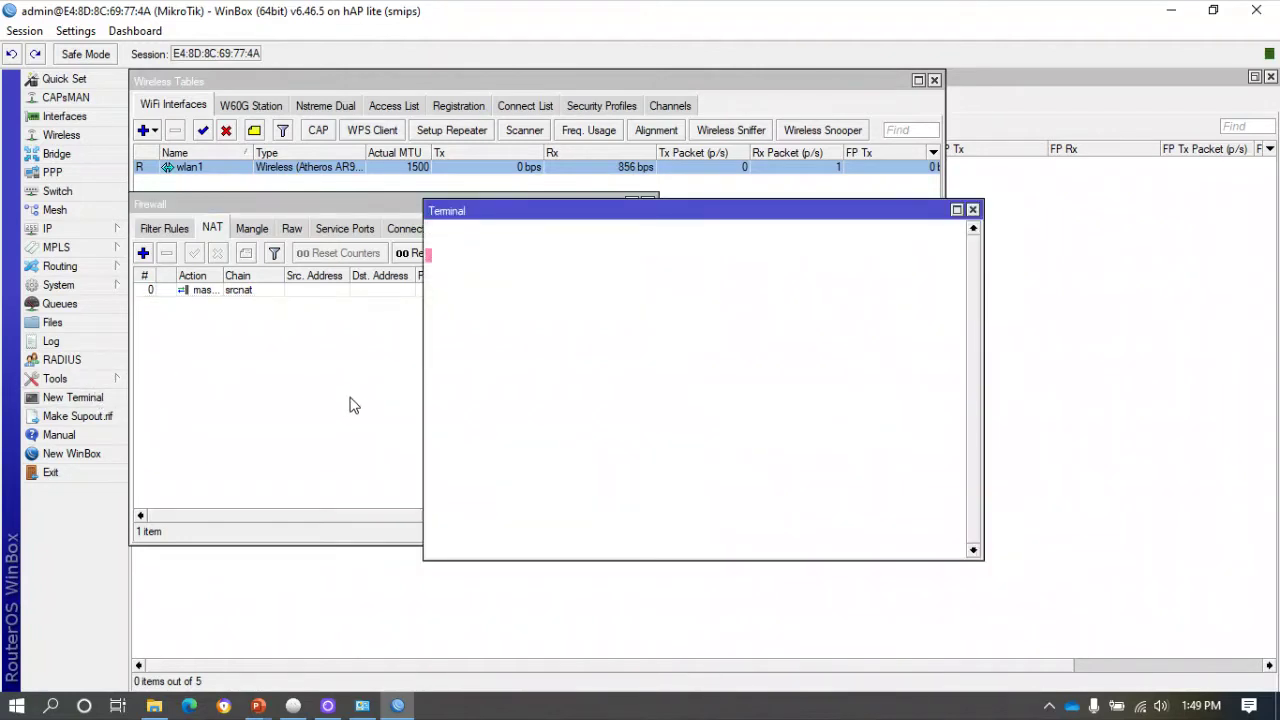
type("ping")
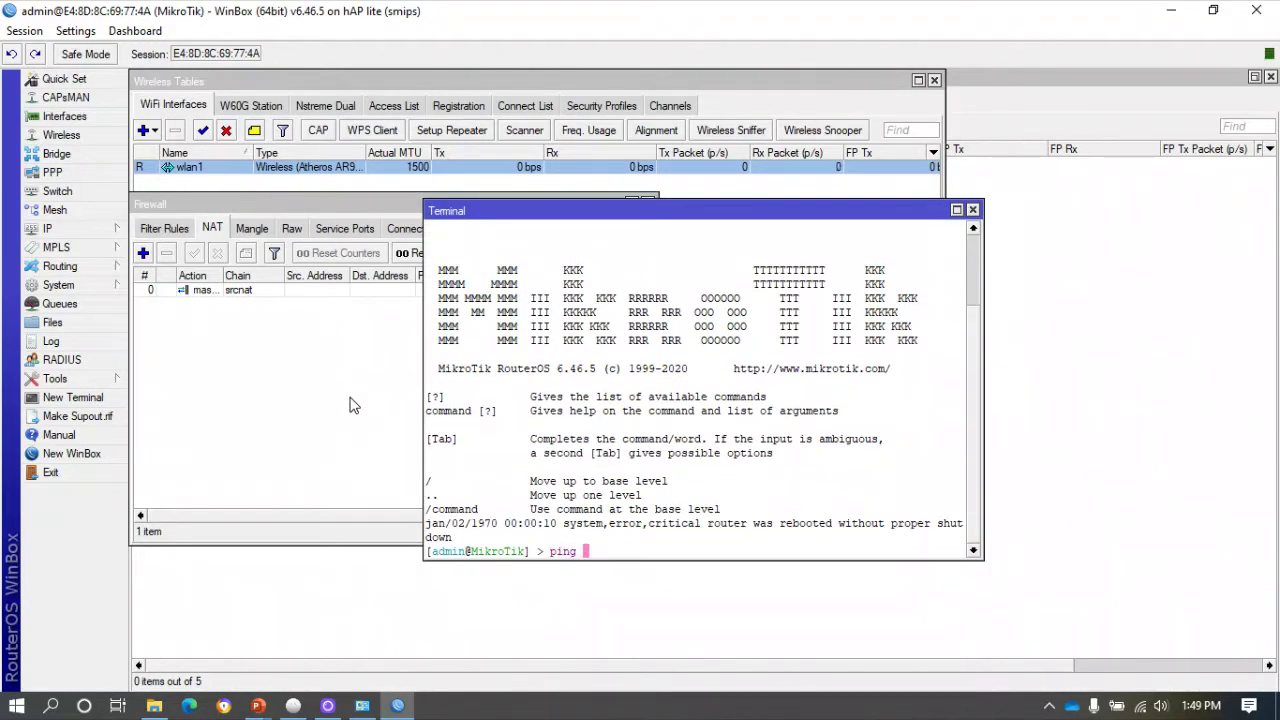
type(" google.com")
key("Return")
key("ctrl+c")
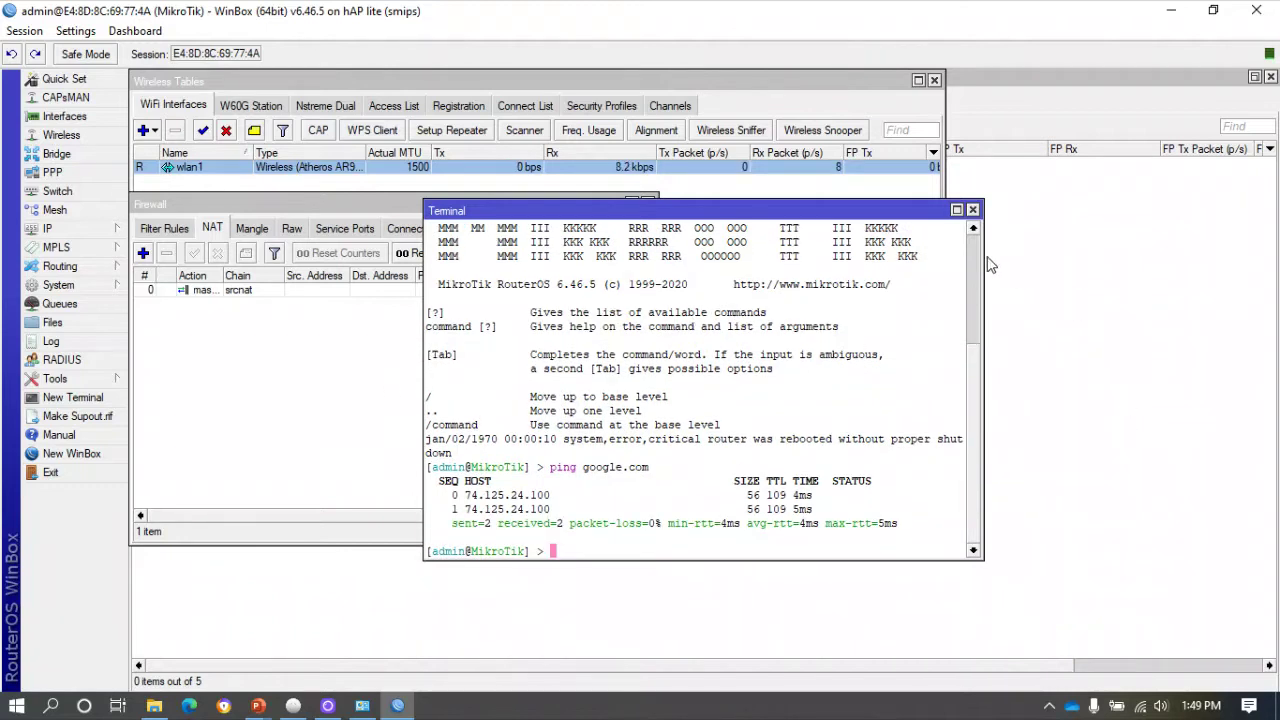
left_click(972, 210)
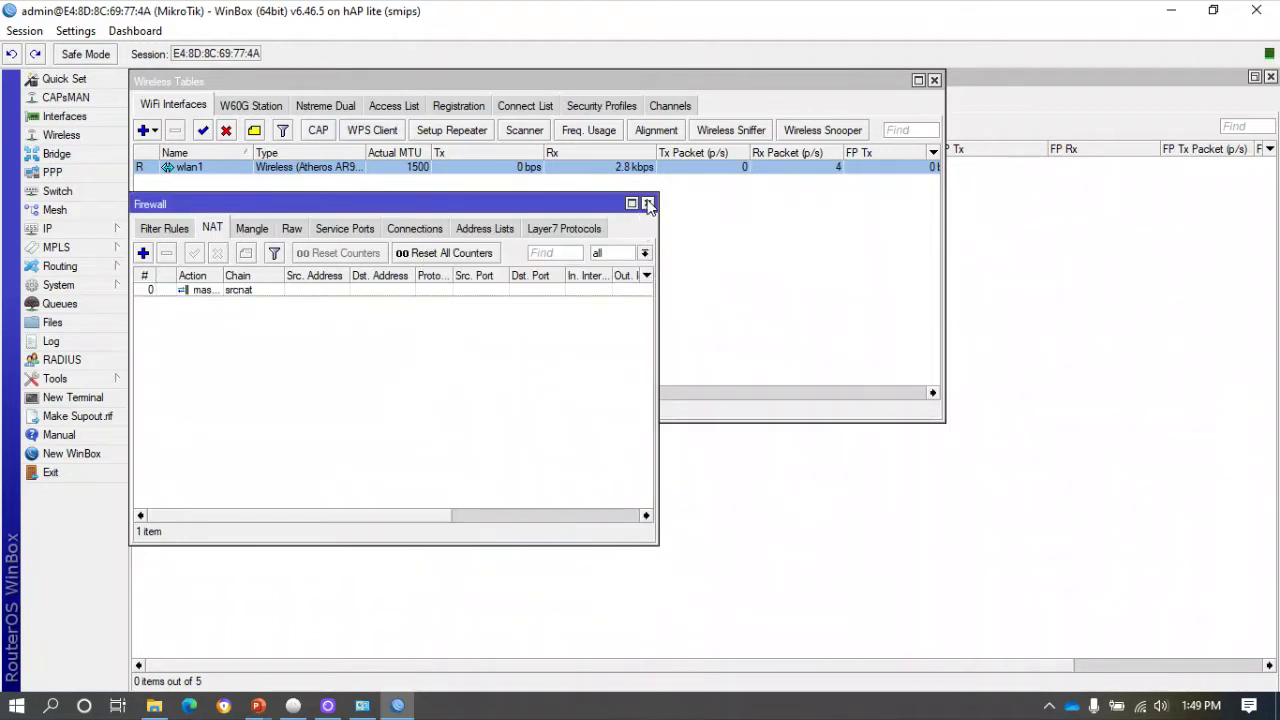
left_click(647, 203)
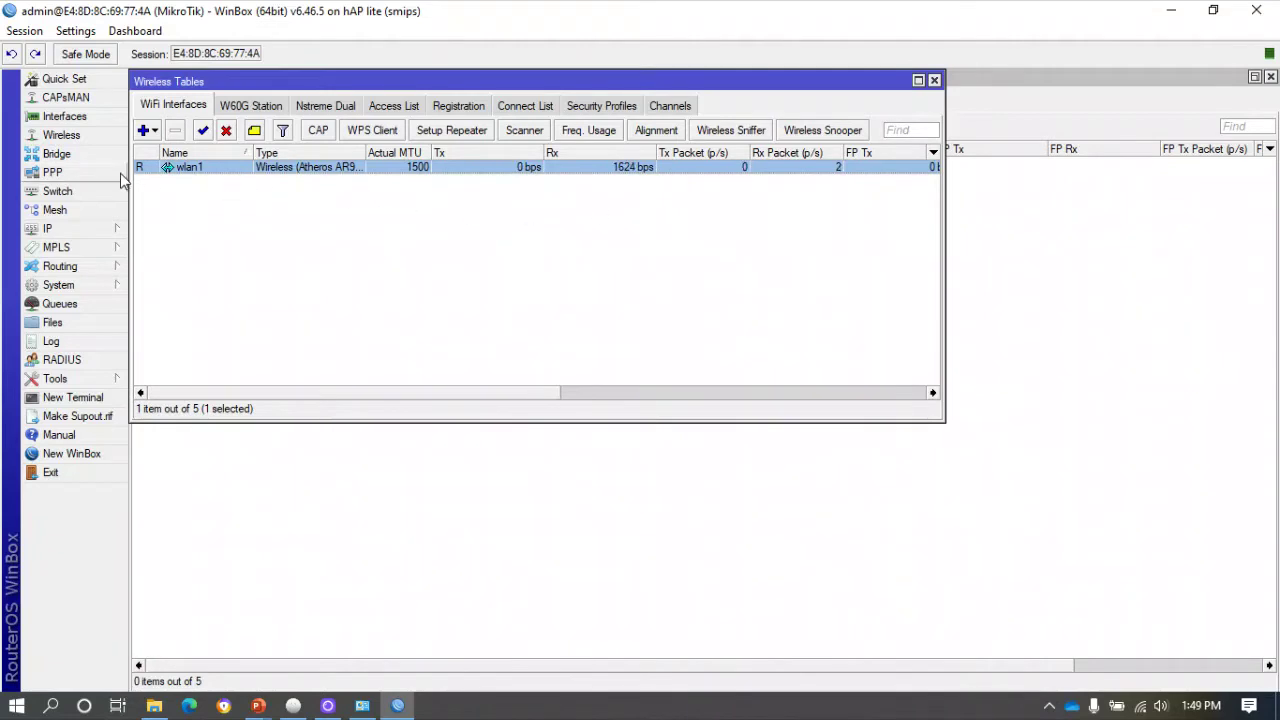
Under Interfaces, add VLAN 'vlan10-Network Manajemen' with ID 10 on parent ether1 and apply it.
left_click(86, 122)
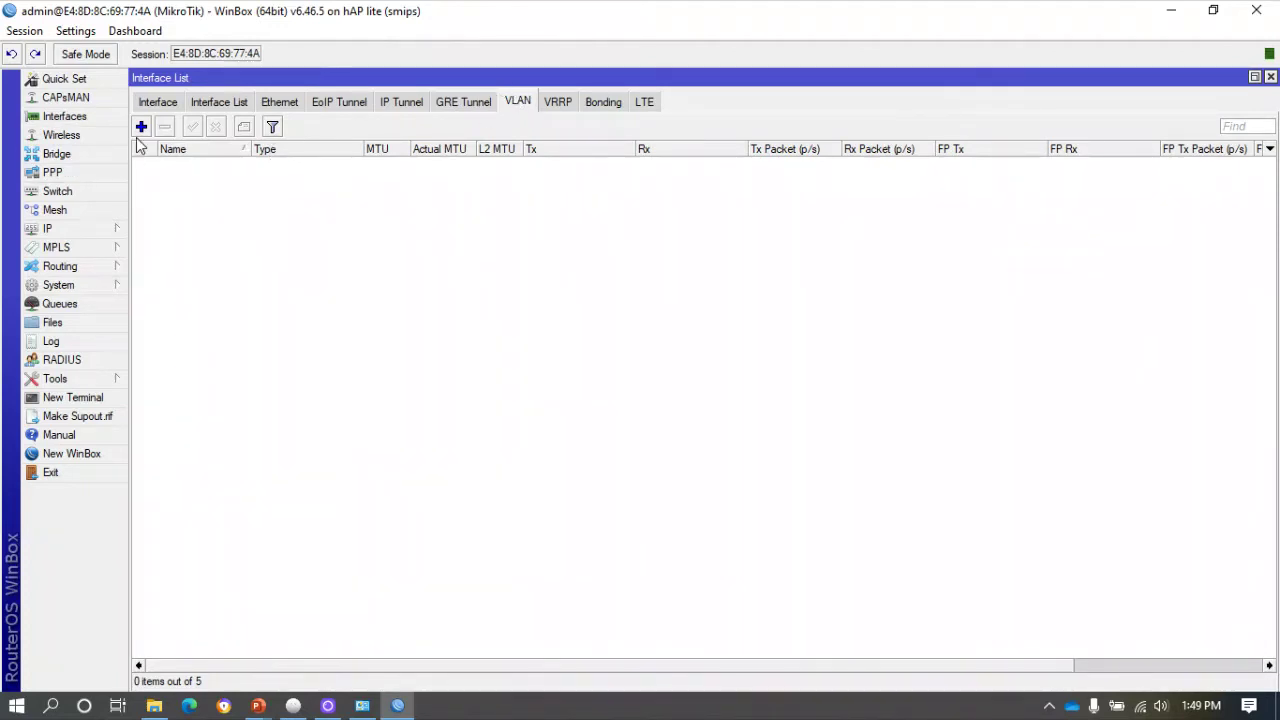
left_click(141, 126)
left_click(661, 231)
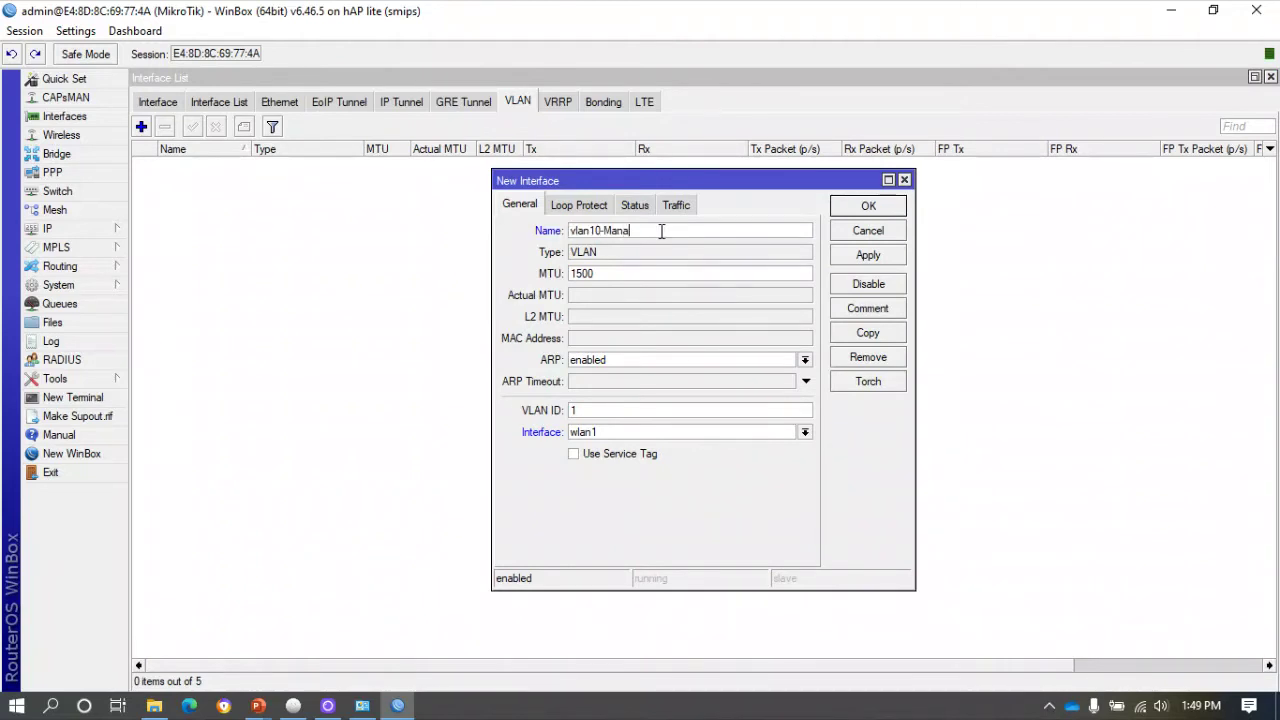
type("0-Network")
left_click(593, 410)
left_click(606, 432)
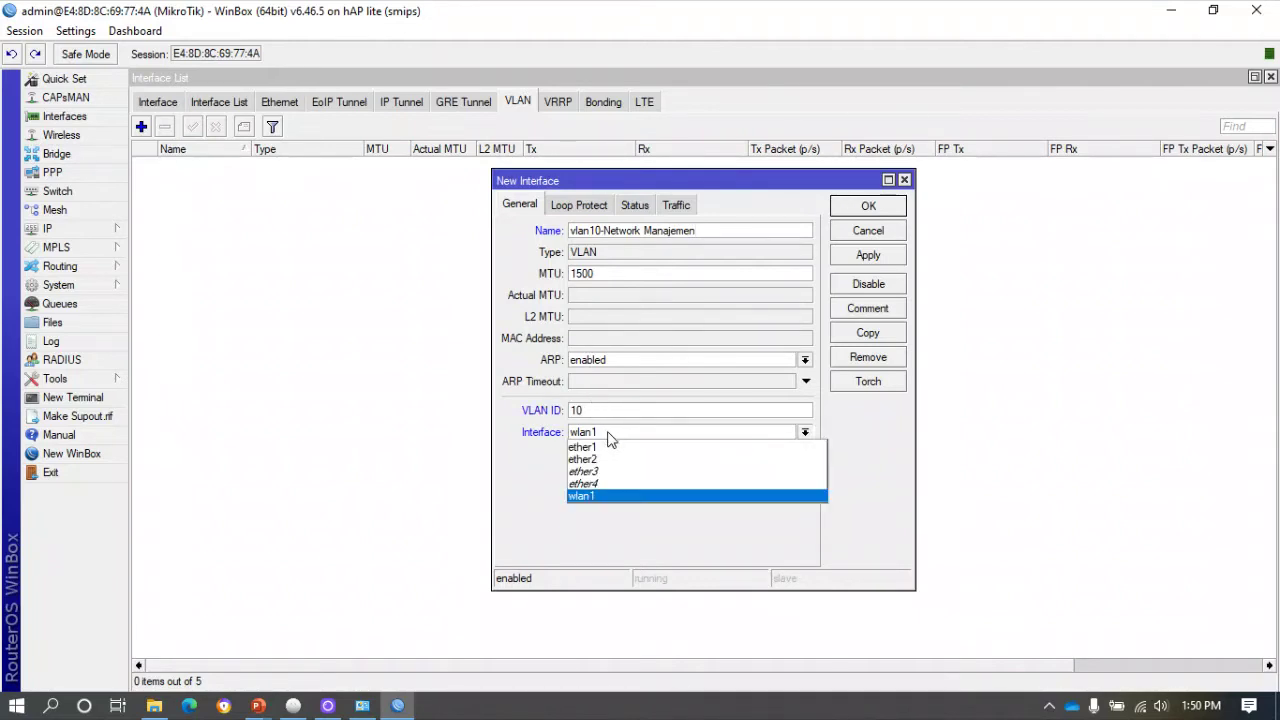
left_click(607, 433)
left_click(608, 435)
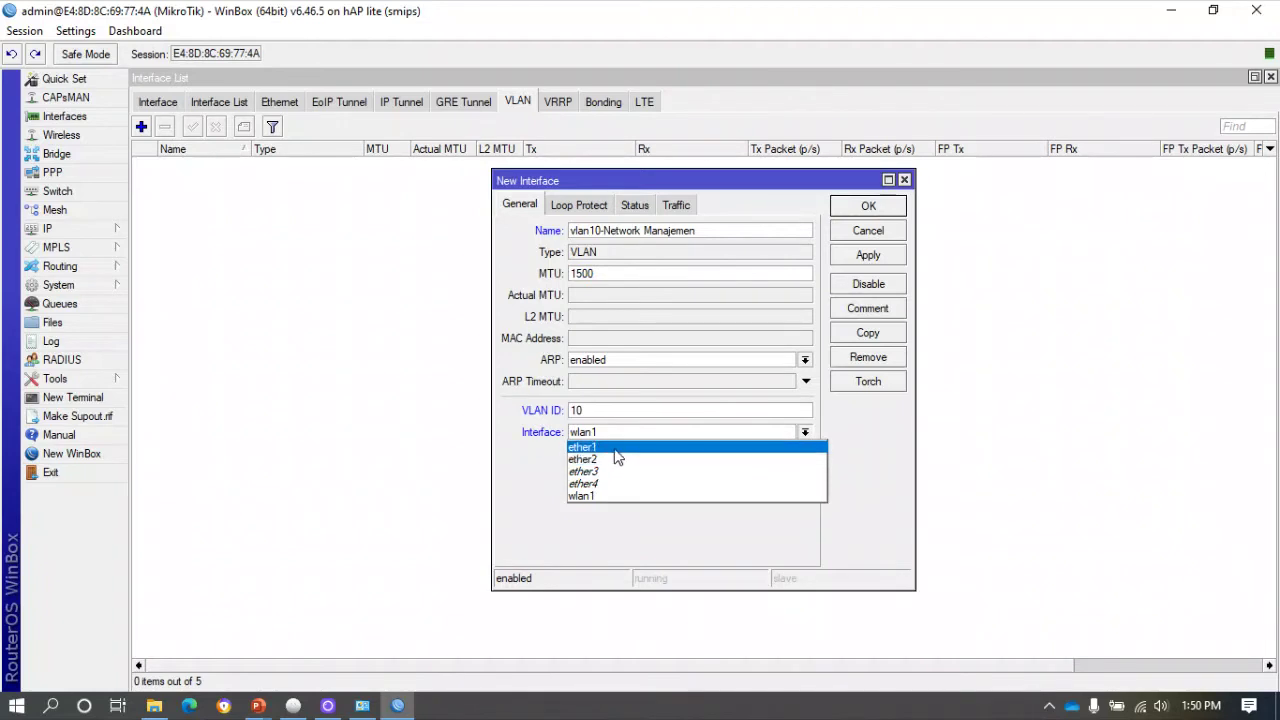
left_click(615, 449)
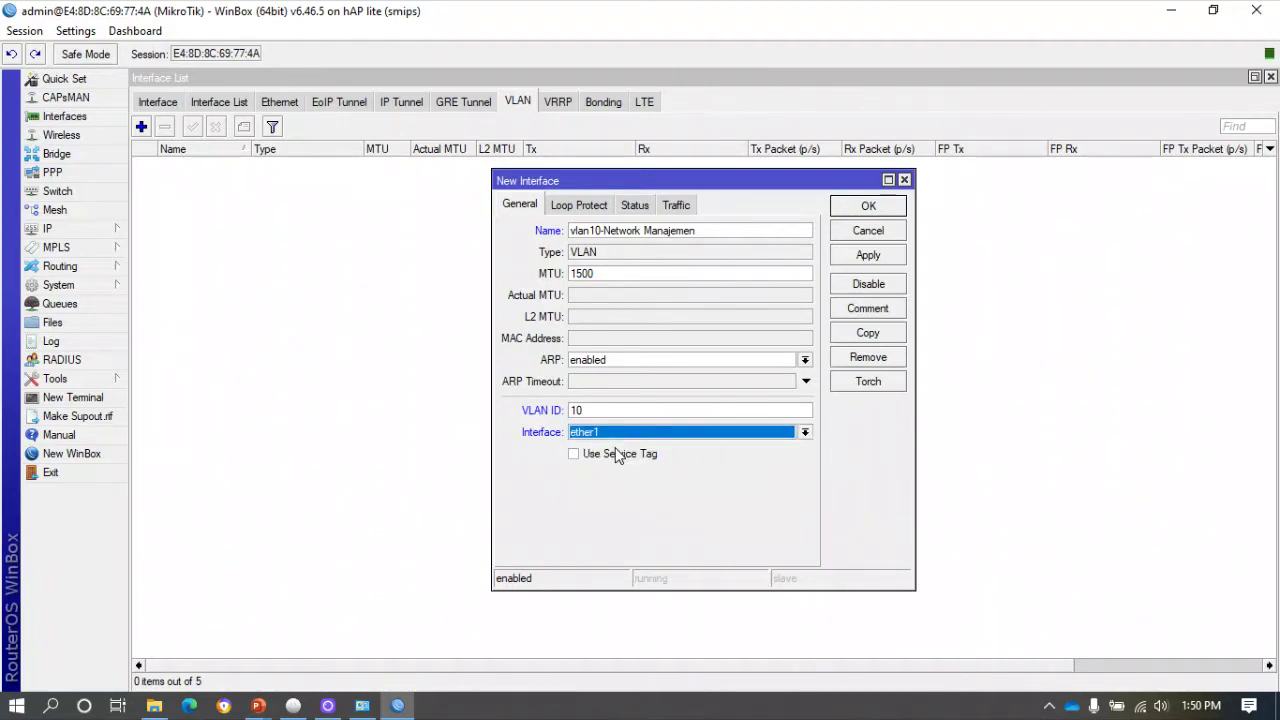
left_click(869, 255)
left_click(883, 207)
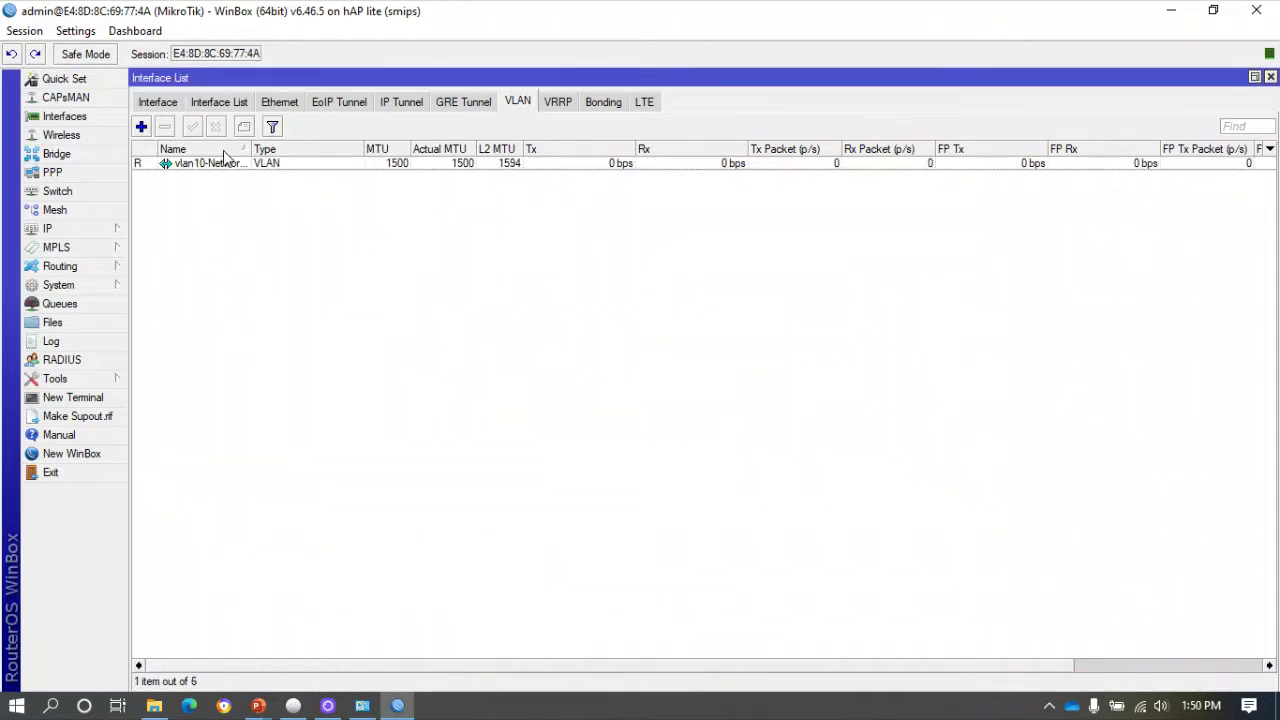
left_click(141, 126)
Name the new VLAN vlan20-Karyawan with VLAN ID 20 on ether1 and save it.
left_click(619, 228)
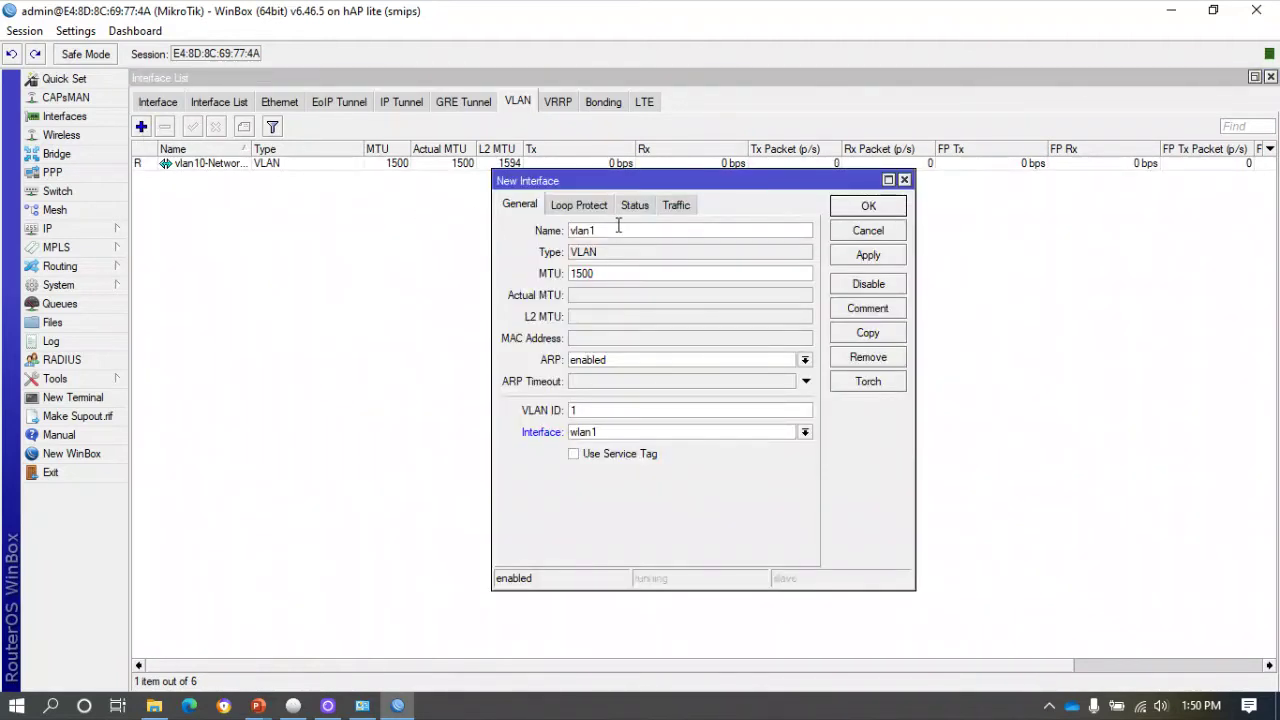
double_click(585, 409)
left_click(643, 433)
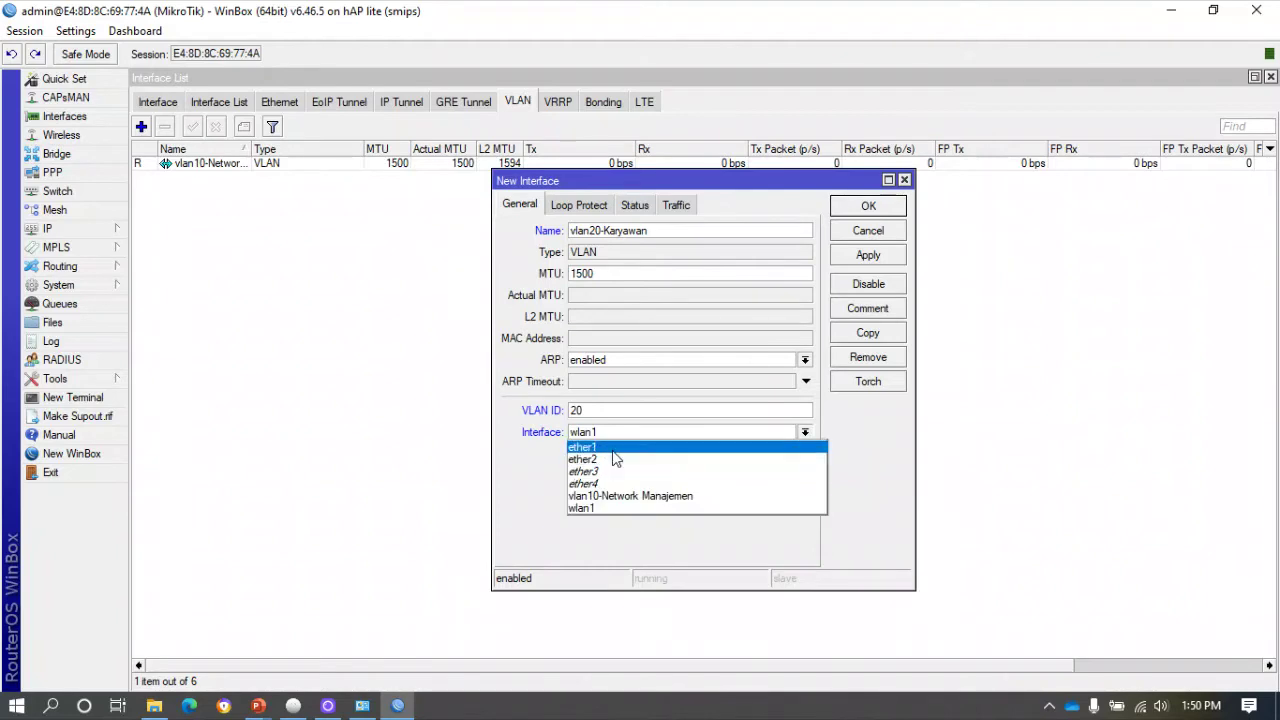
left_click(610, 445)
left_click(848, 208)
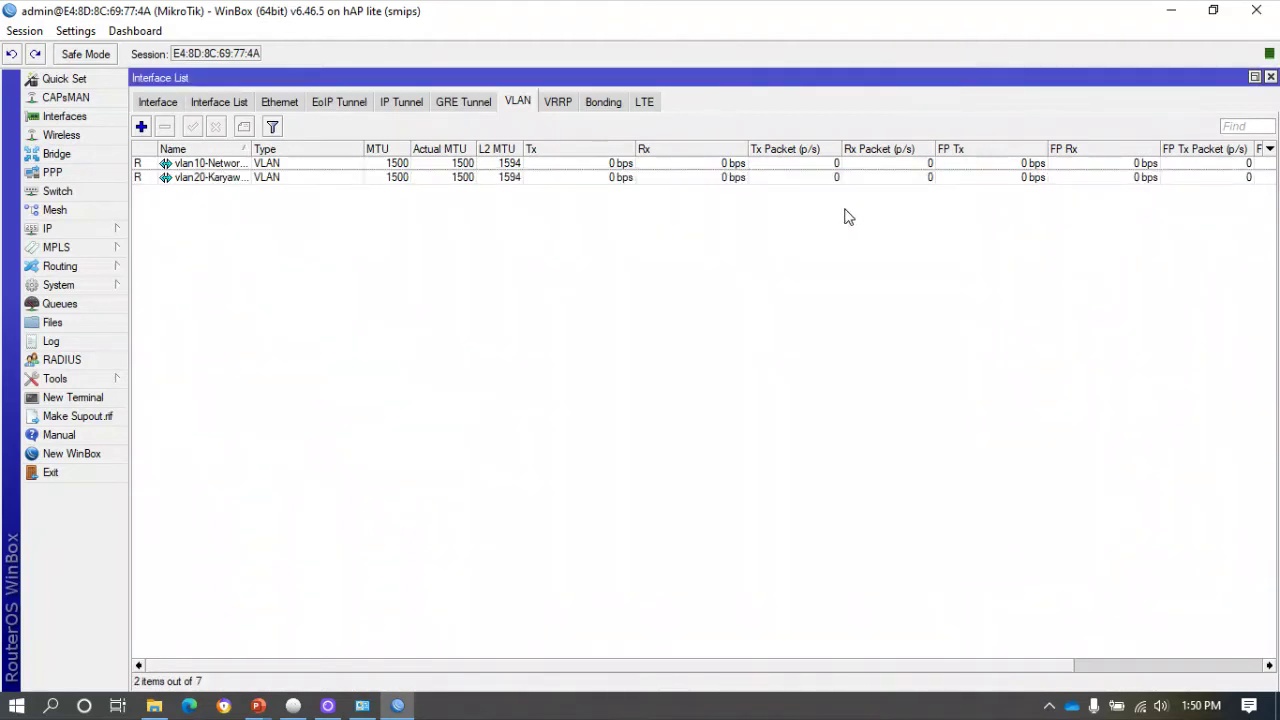
Add VLAN interface vlan30-Guest with VLAN ID 30 on ether1.
left_click(141, 127)
left_click(634, 230)
key("BackSpace")
type("30")
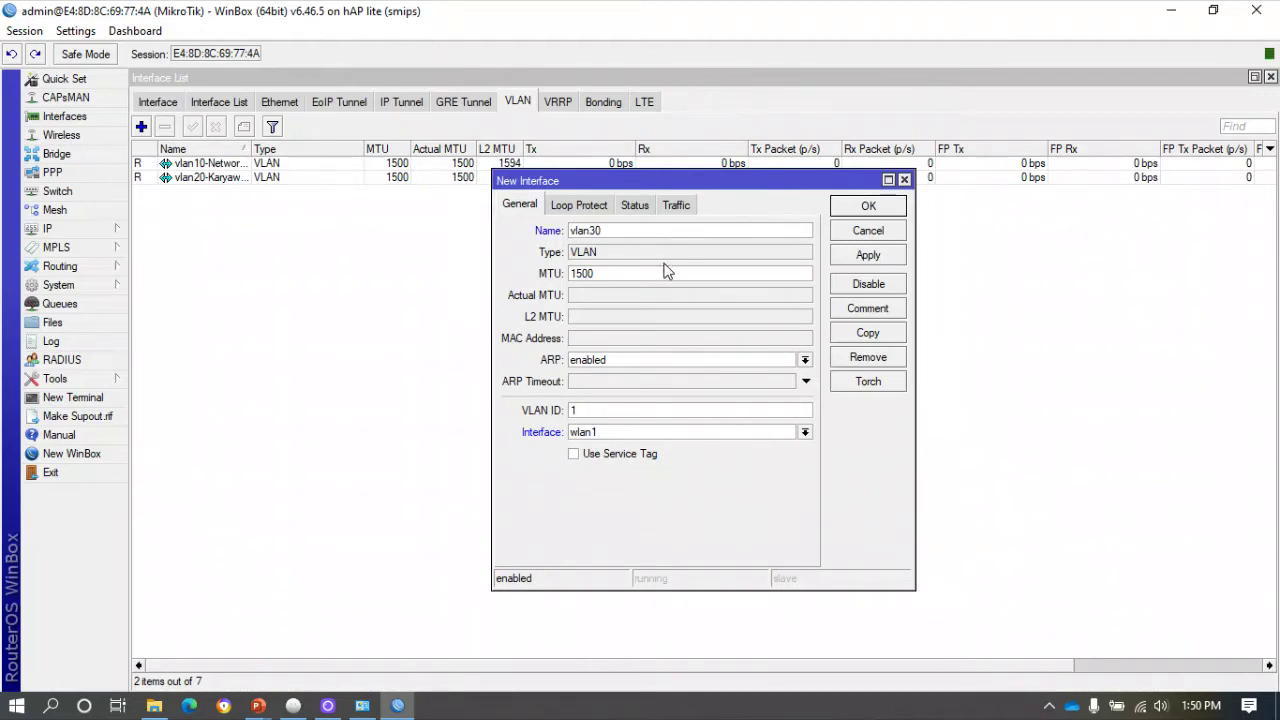
type("-Guest")
double_click(573, 411)
type("30")
left_click(622, 433)
key("Up")
key("Return")
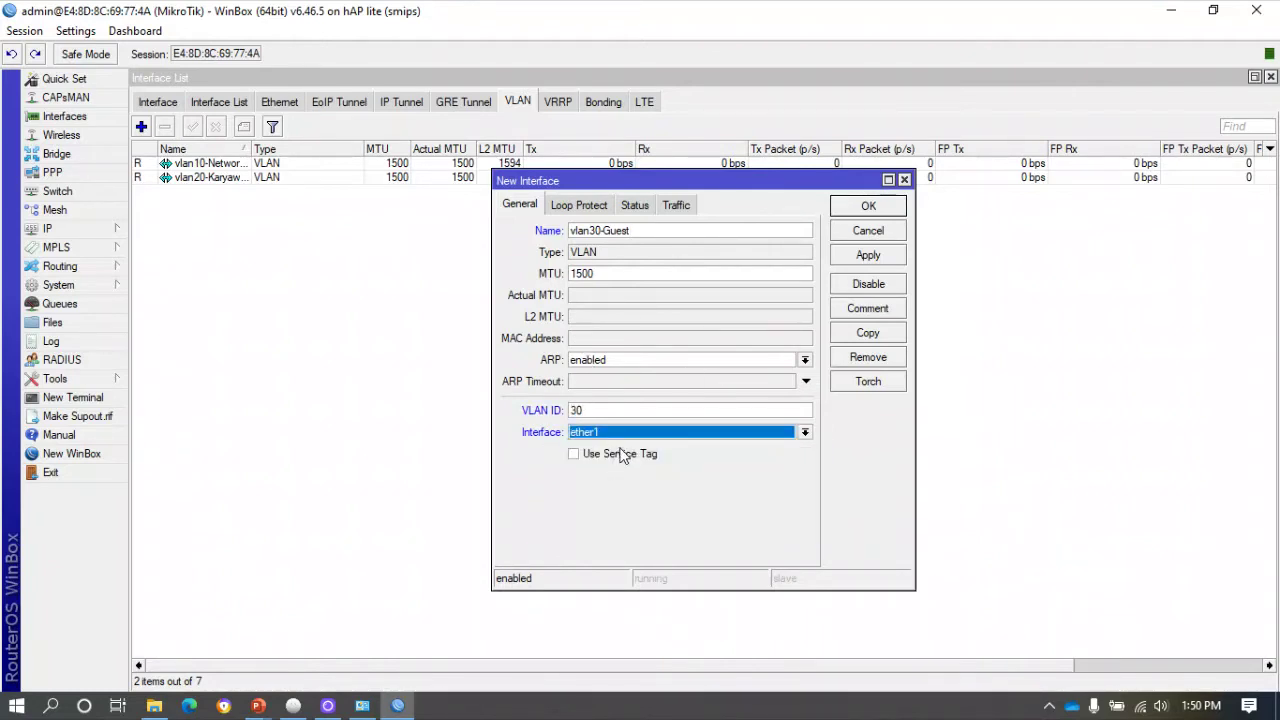
left_click(860, 258)
left_click(867, 208)
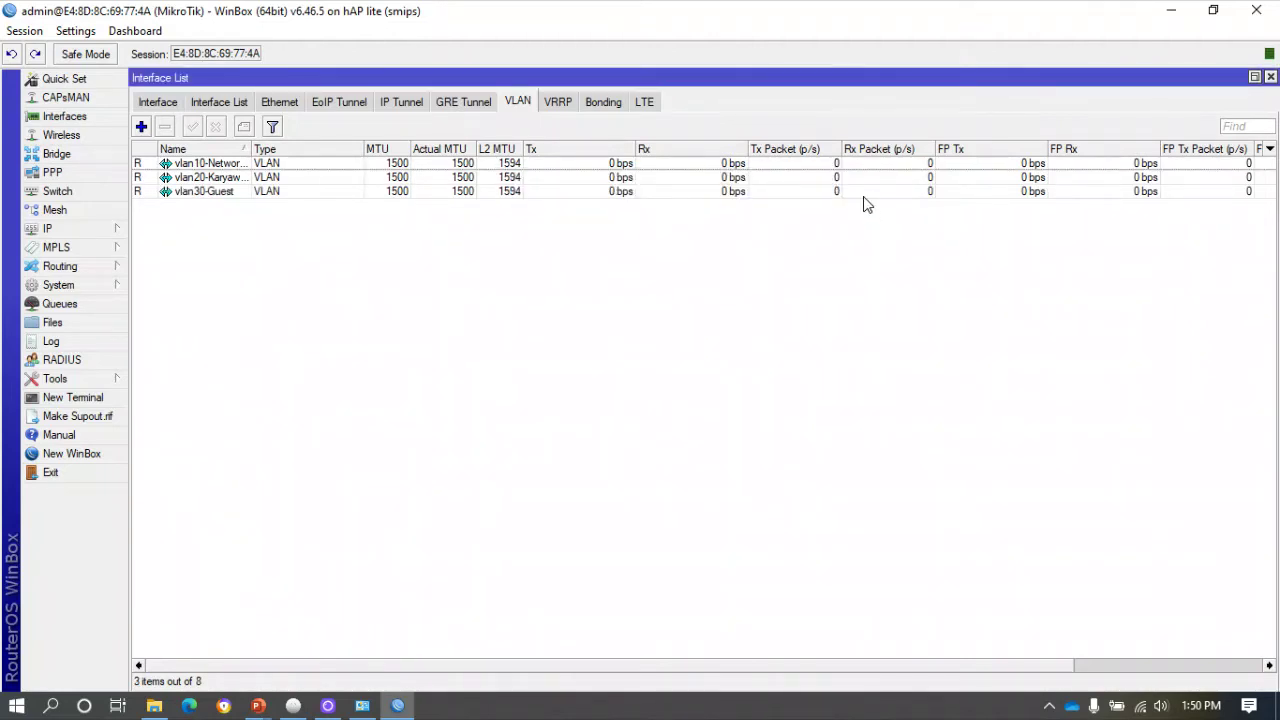
left_click(107, 234)
In IP > Addresses, add 192.168.10.1/24 on vlan10-Network Manajemen.
left_click(180, 272)
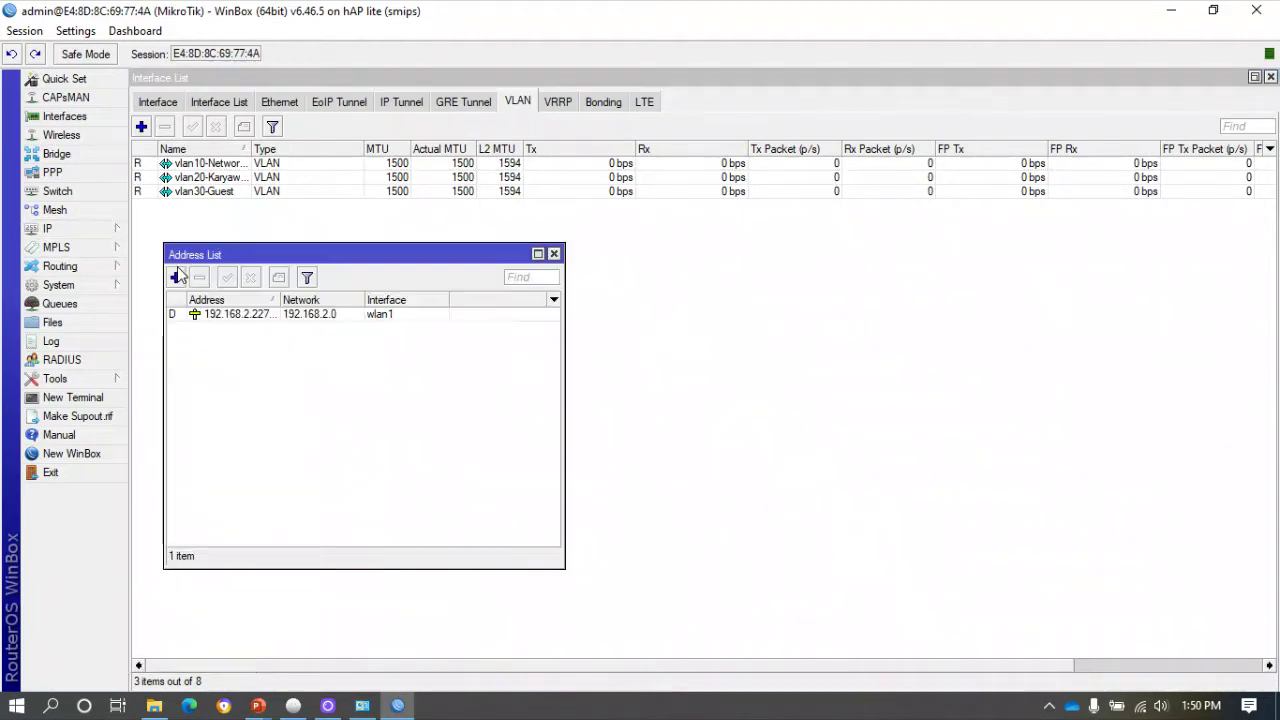
left_click_drag(270, 251, 244, 216)
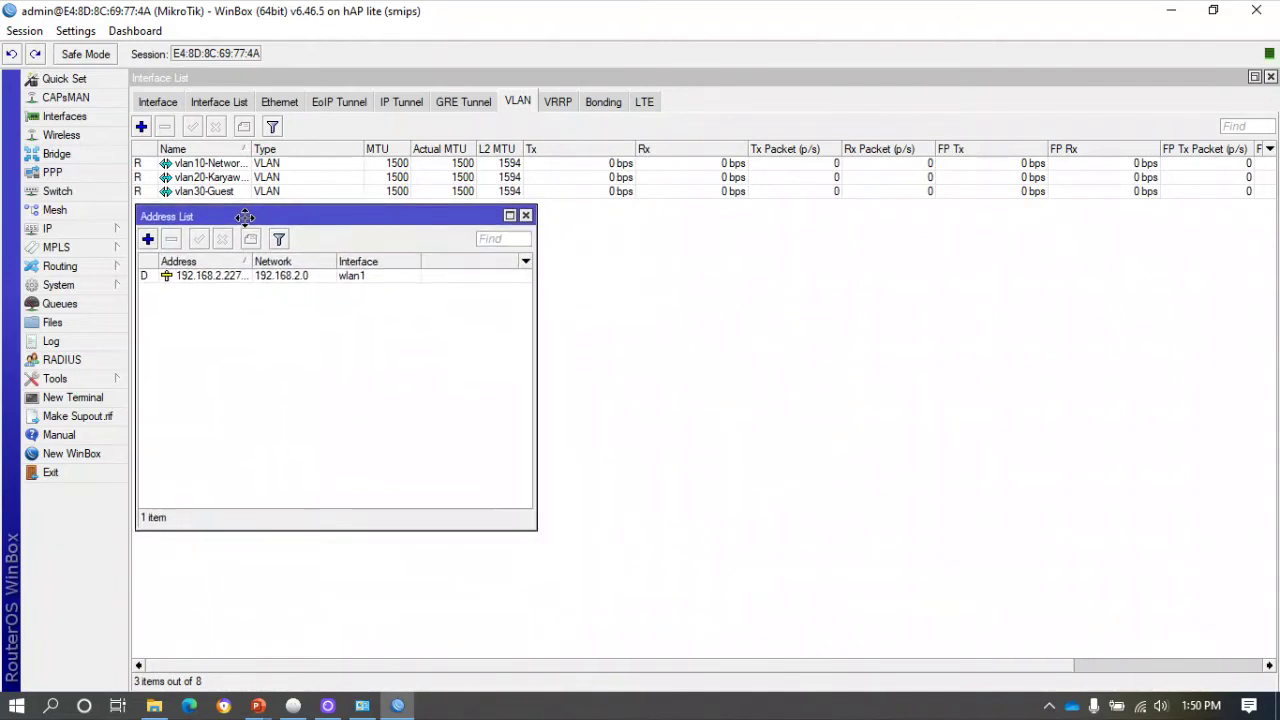
left_click(148, 239)
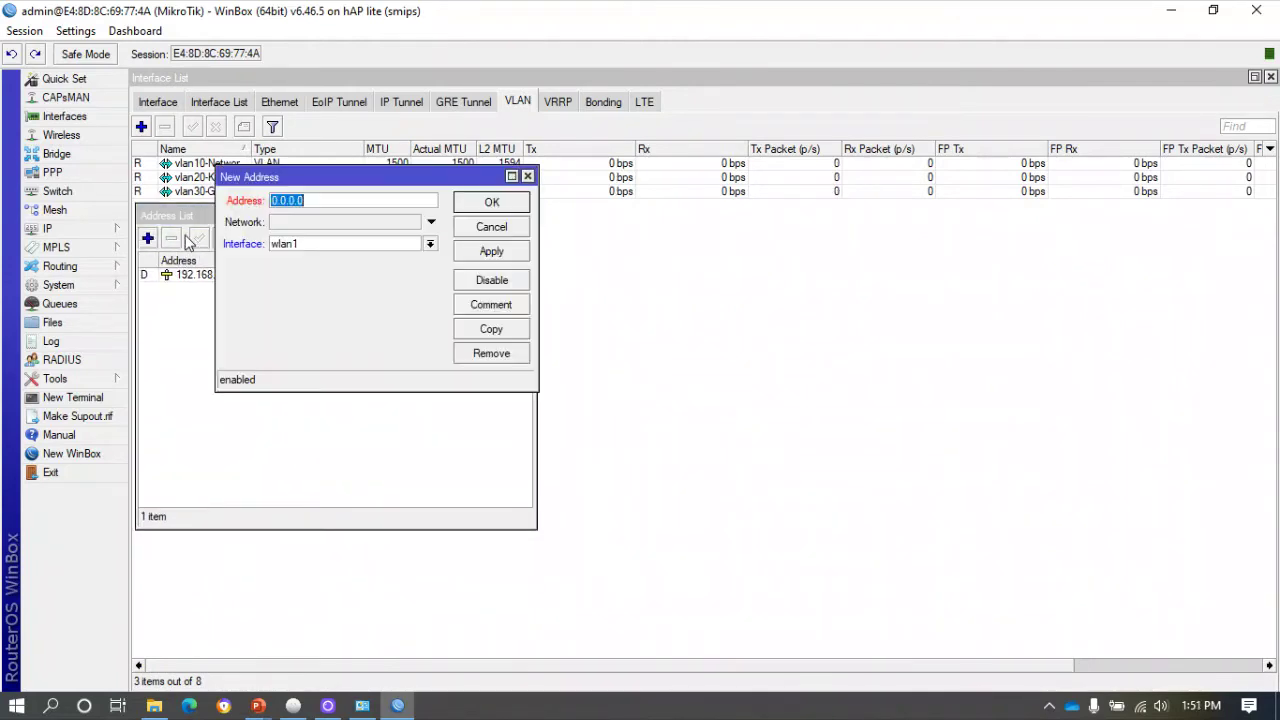
left_click_drag(332, 182, 420, 336)
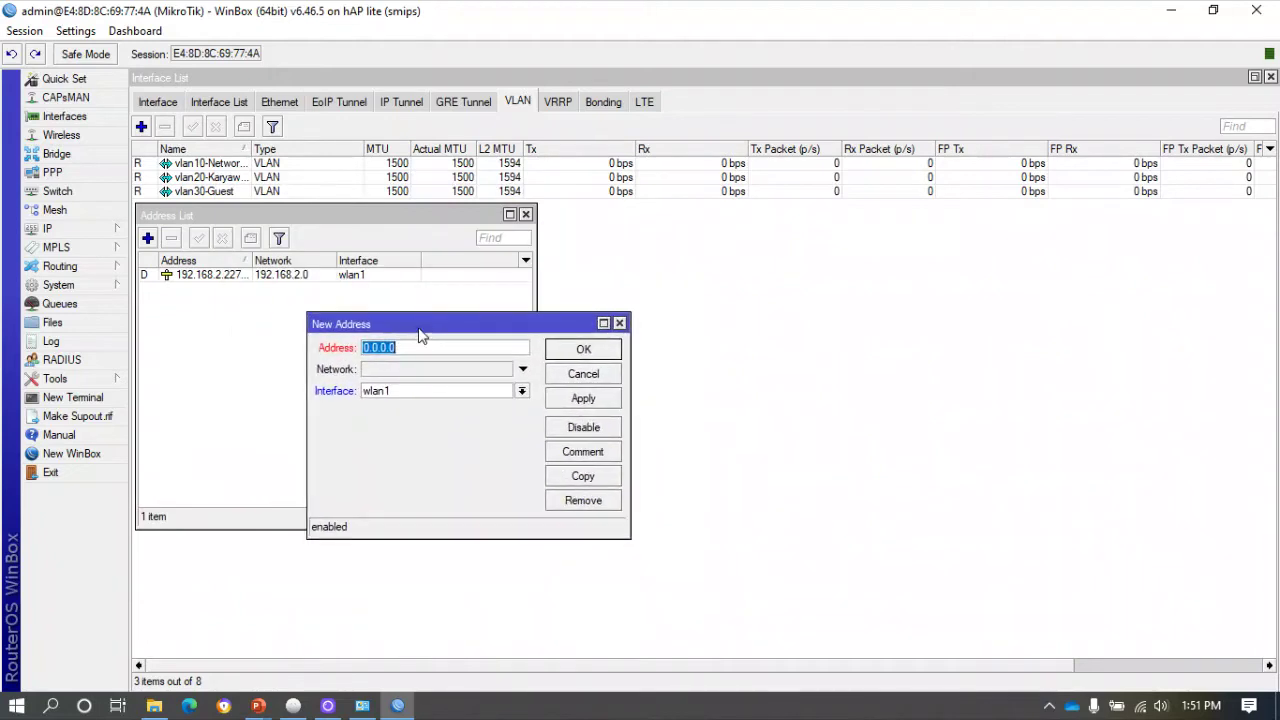
type("192.168.10.1/24")
left_click(430, 392)
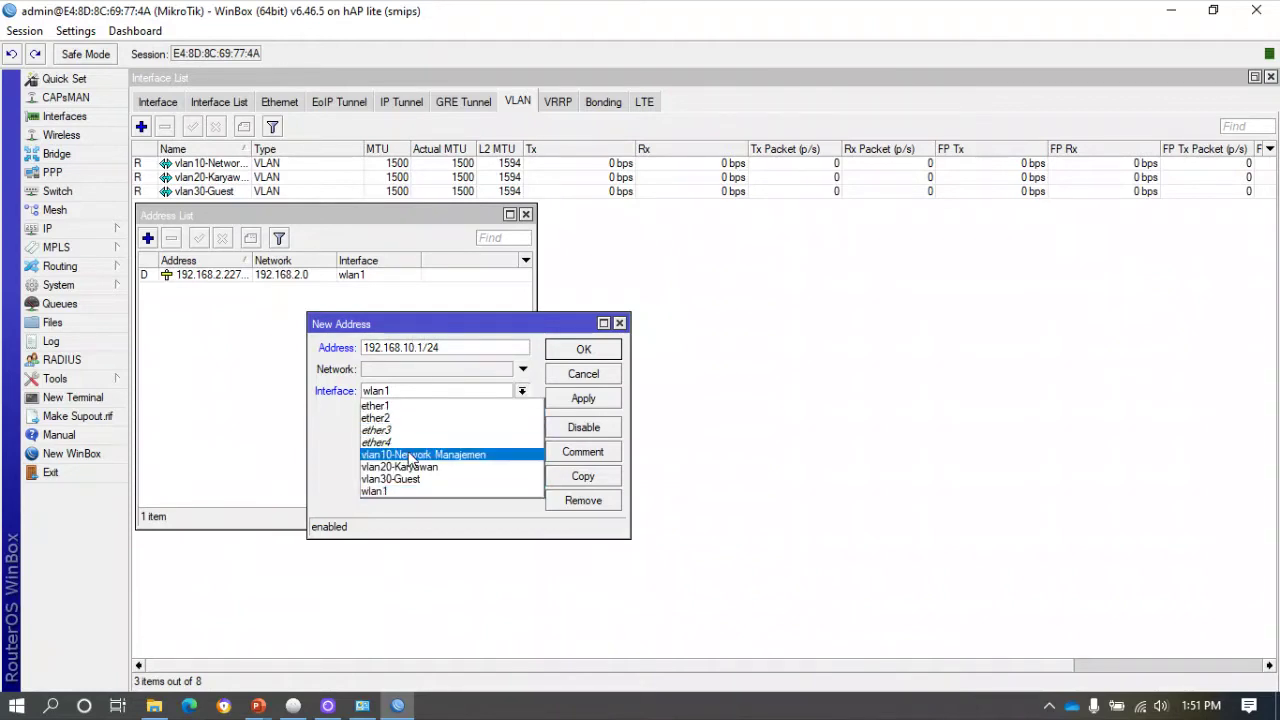
left_click(410, 458)
left_click(583, 400)
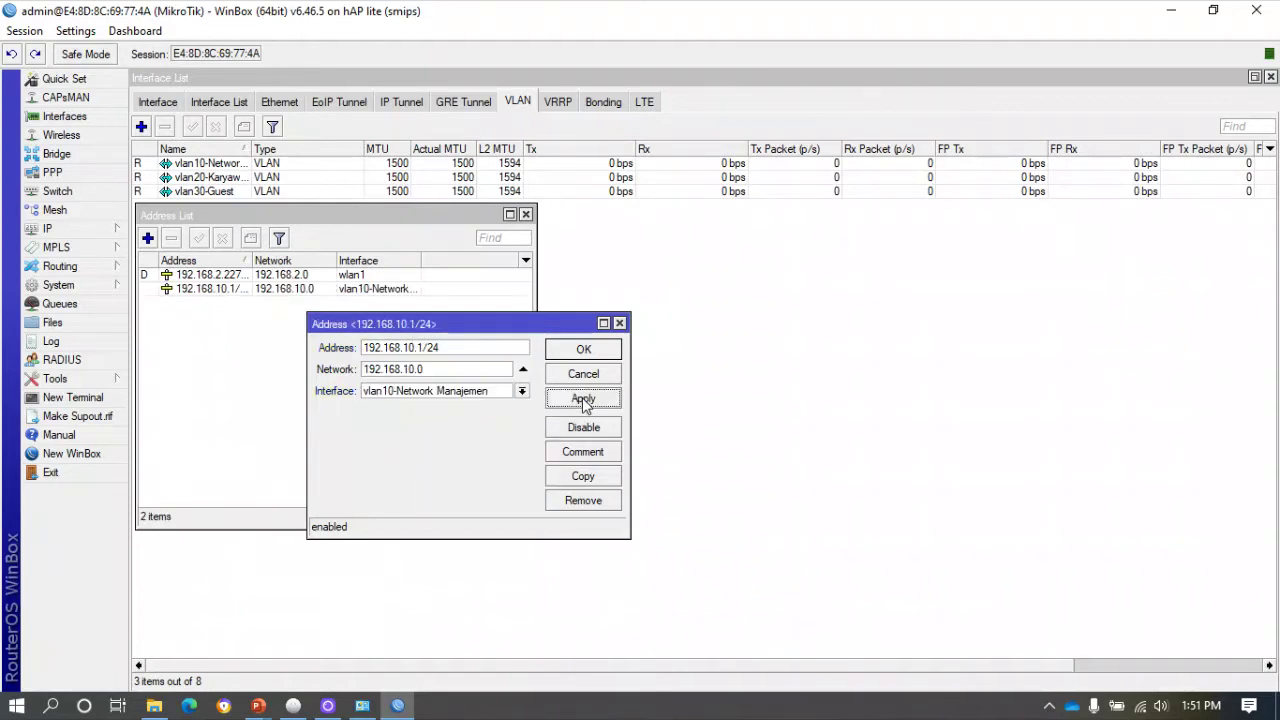
left_click(584, 358)
Add address 192.168.20.1/24 on vlan20-Karyawan.
left_click(147, 238)
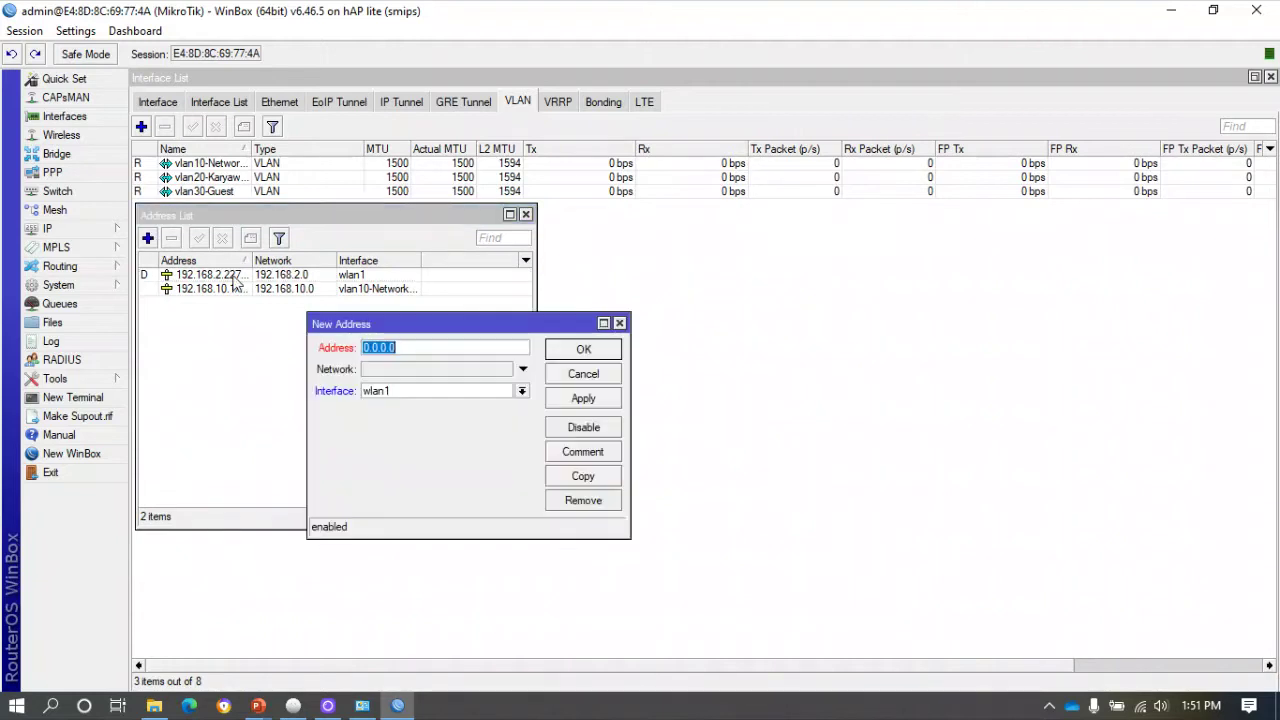
type("192.1")
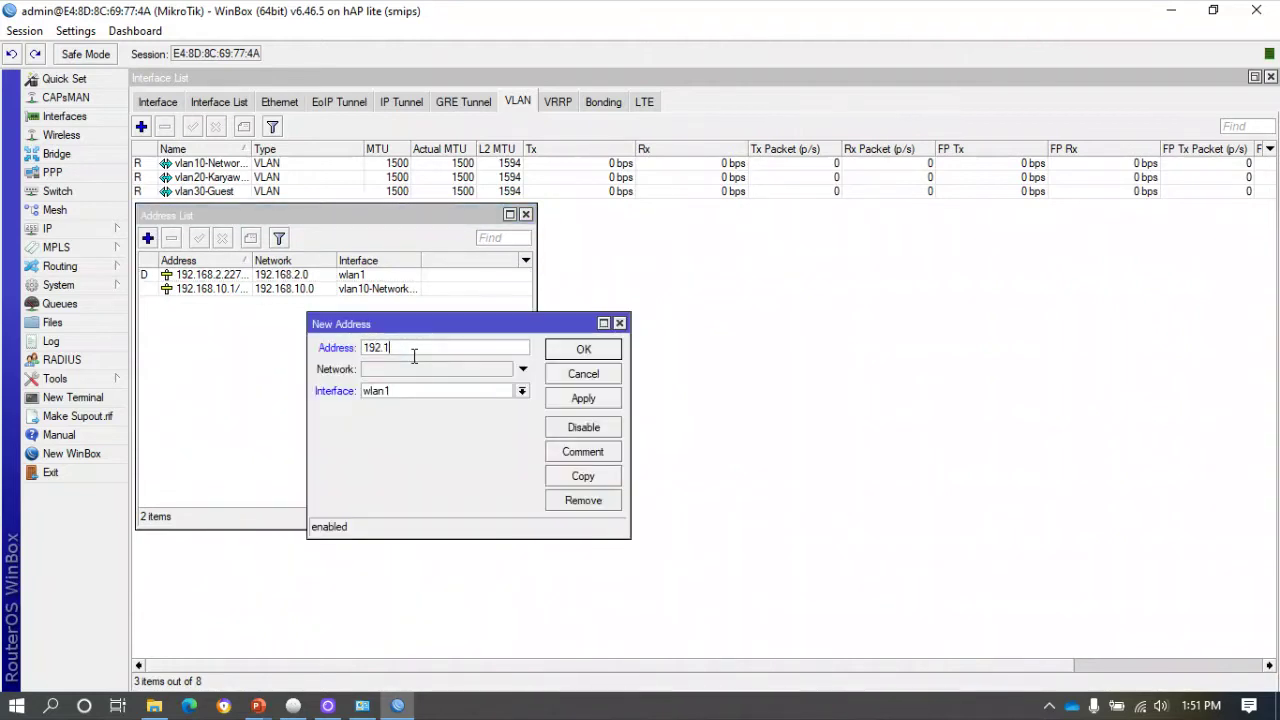
type("68.20.1/24")
left_click(411, 390)
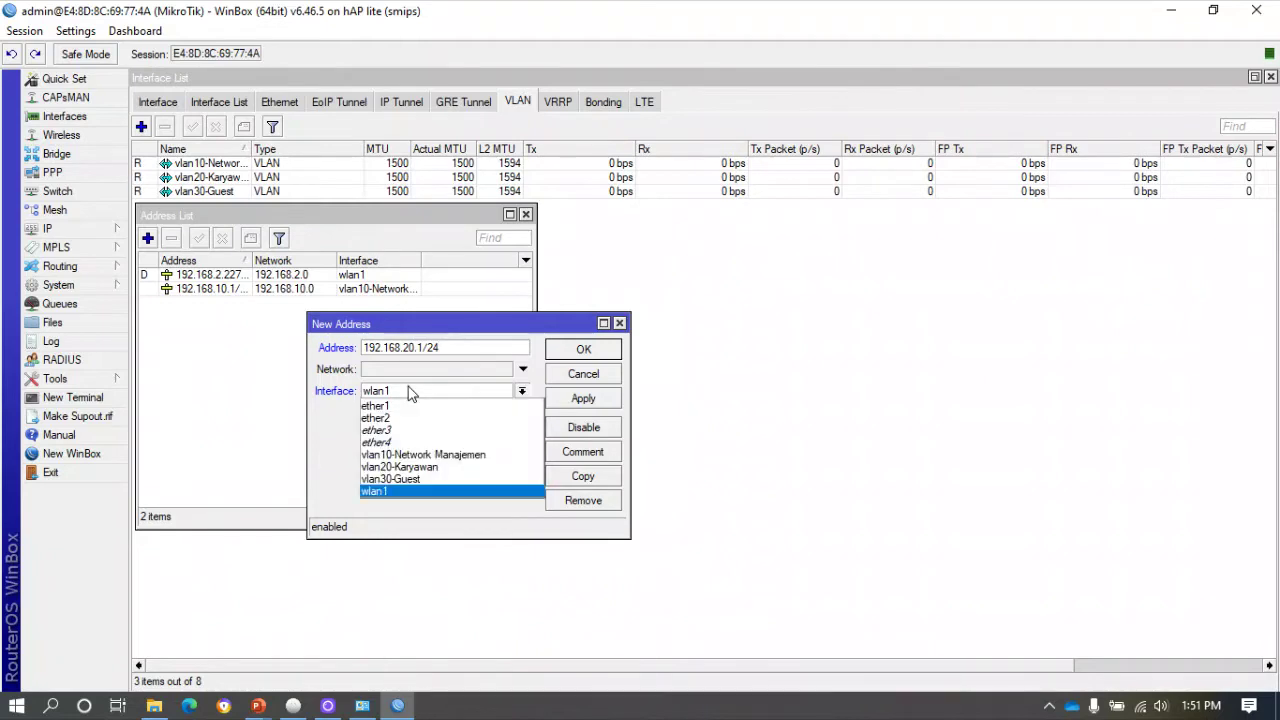
left_click(396, 468)
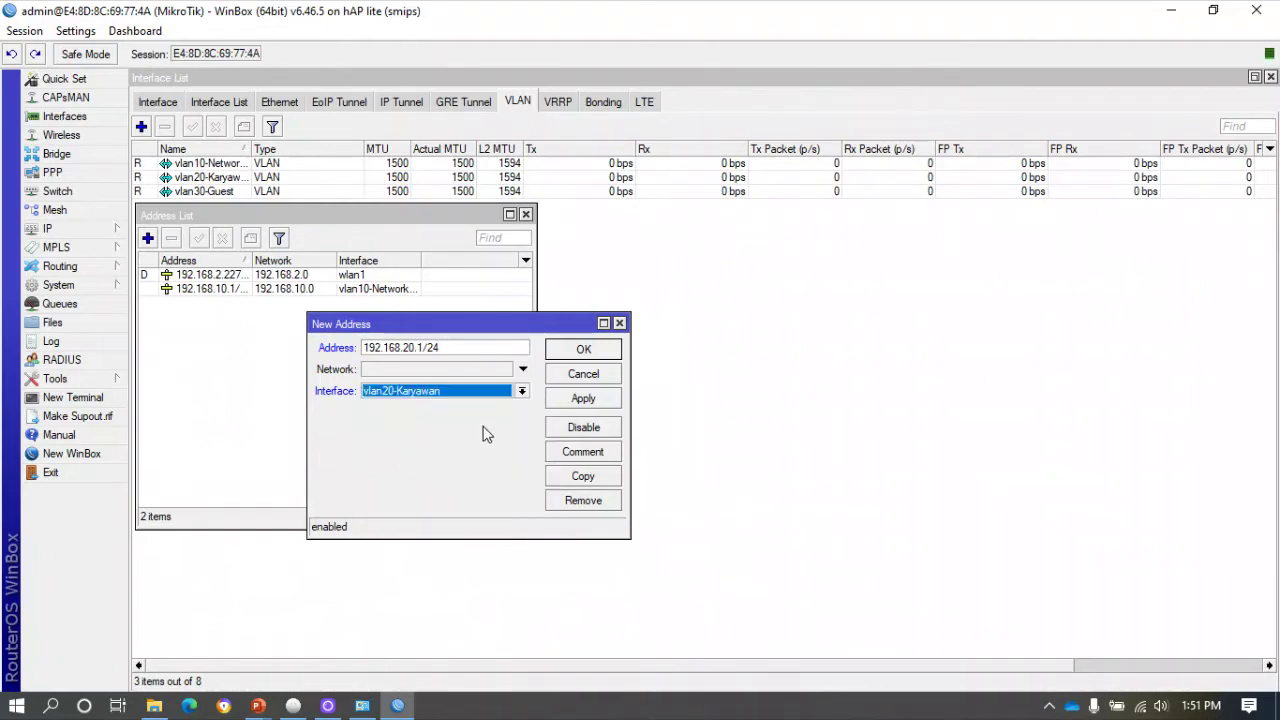
left_click(567, 400)
left_click(585, 352)
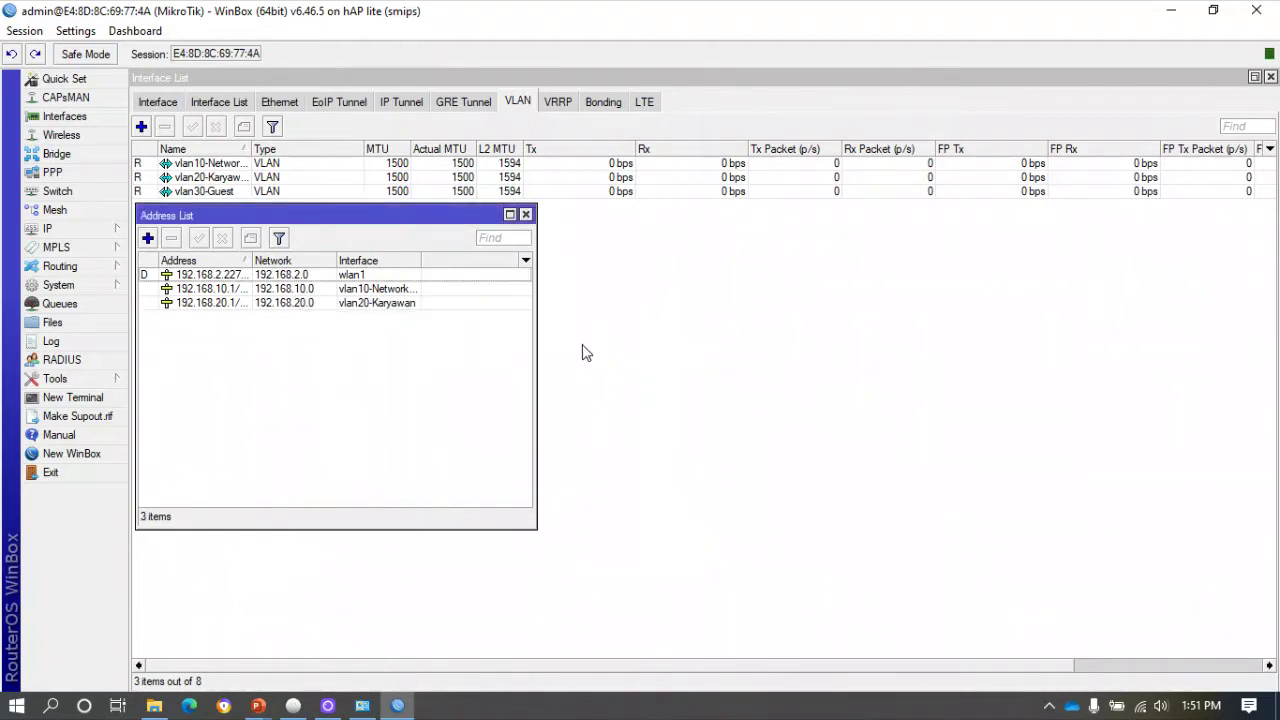
Add address 192.168.30.1/24 on vlan30-Guest.
left_click(147, 238)
type("192.1")
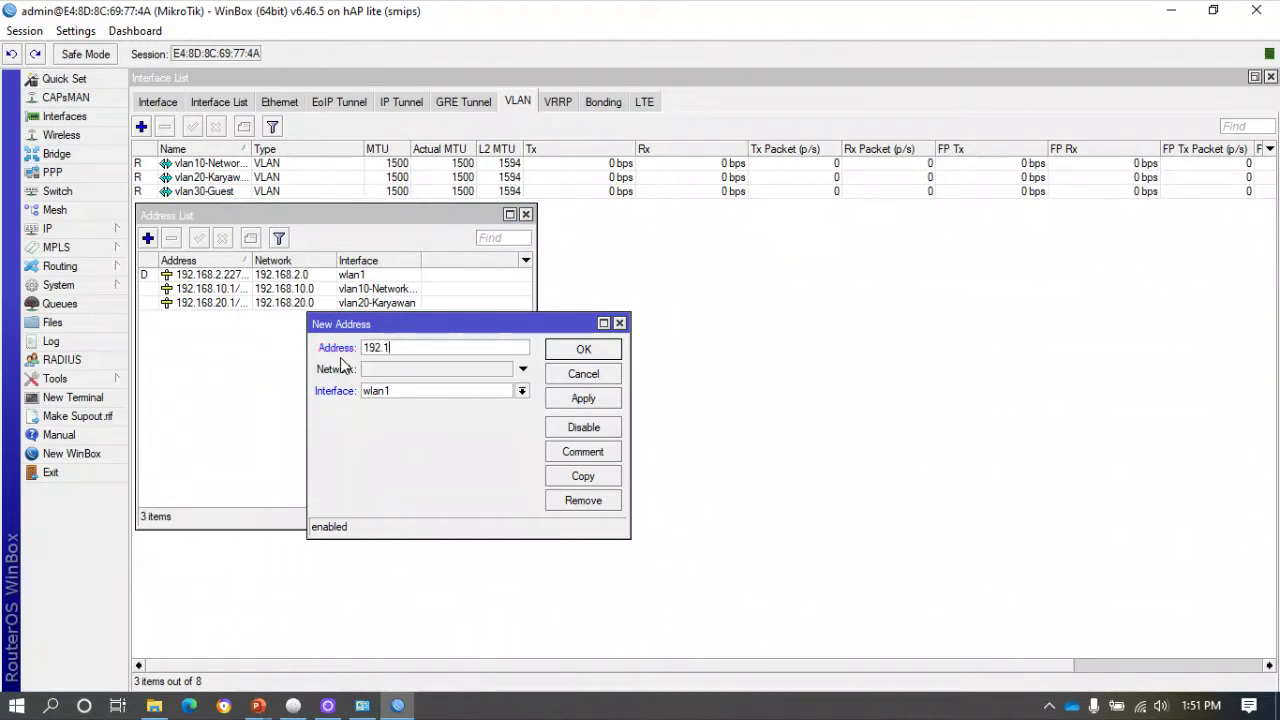
type("68.30.1/24")
left_click(383, 391)
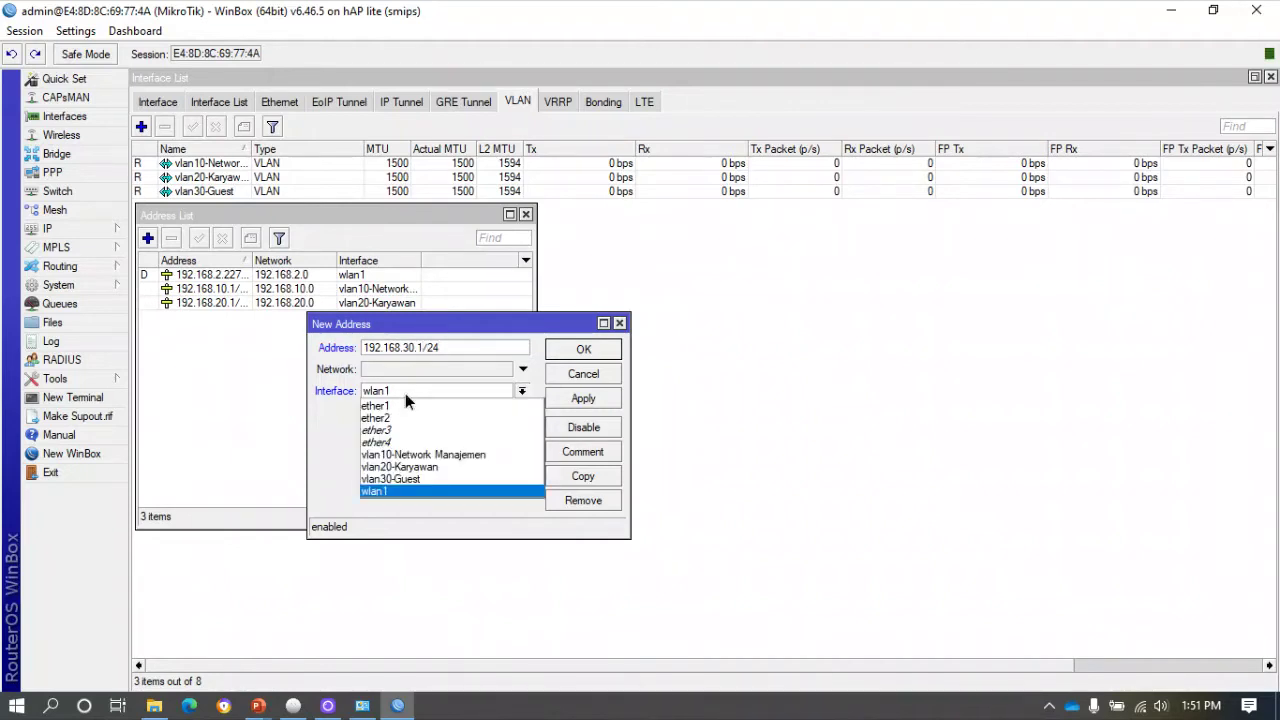
left_click(405, 479)
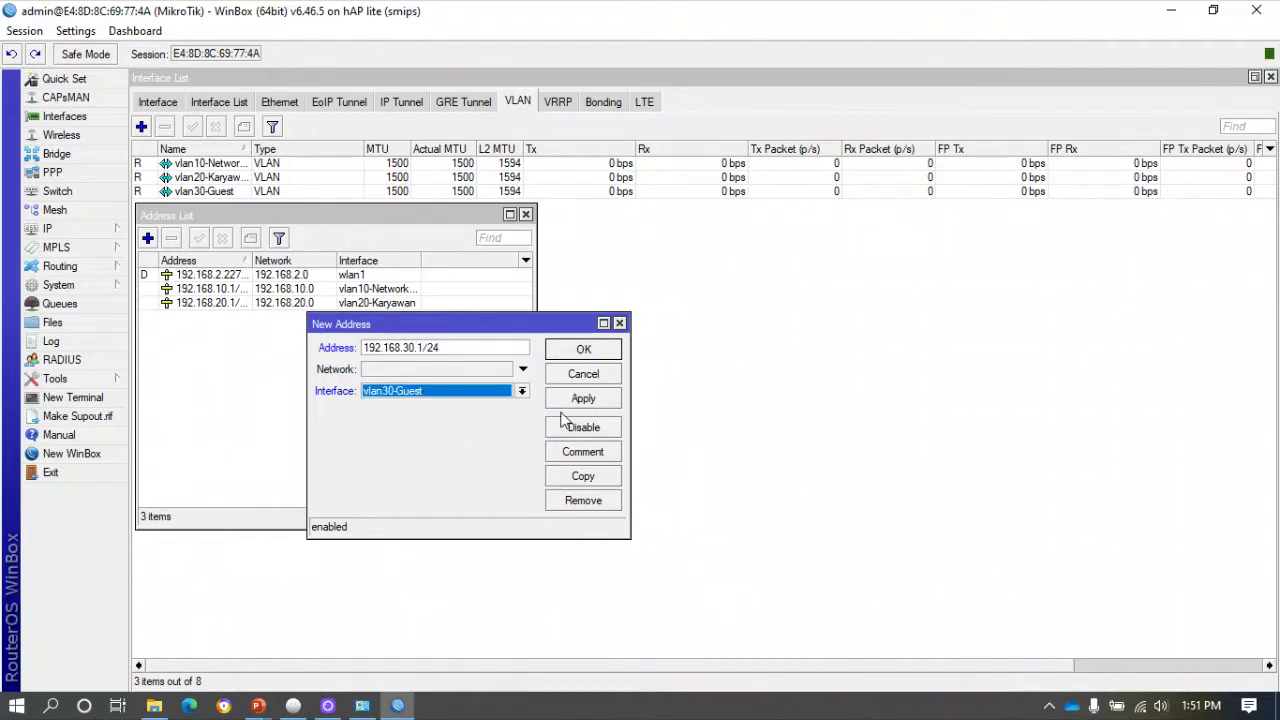
left_click(580, 399)
left_click(580, 374)
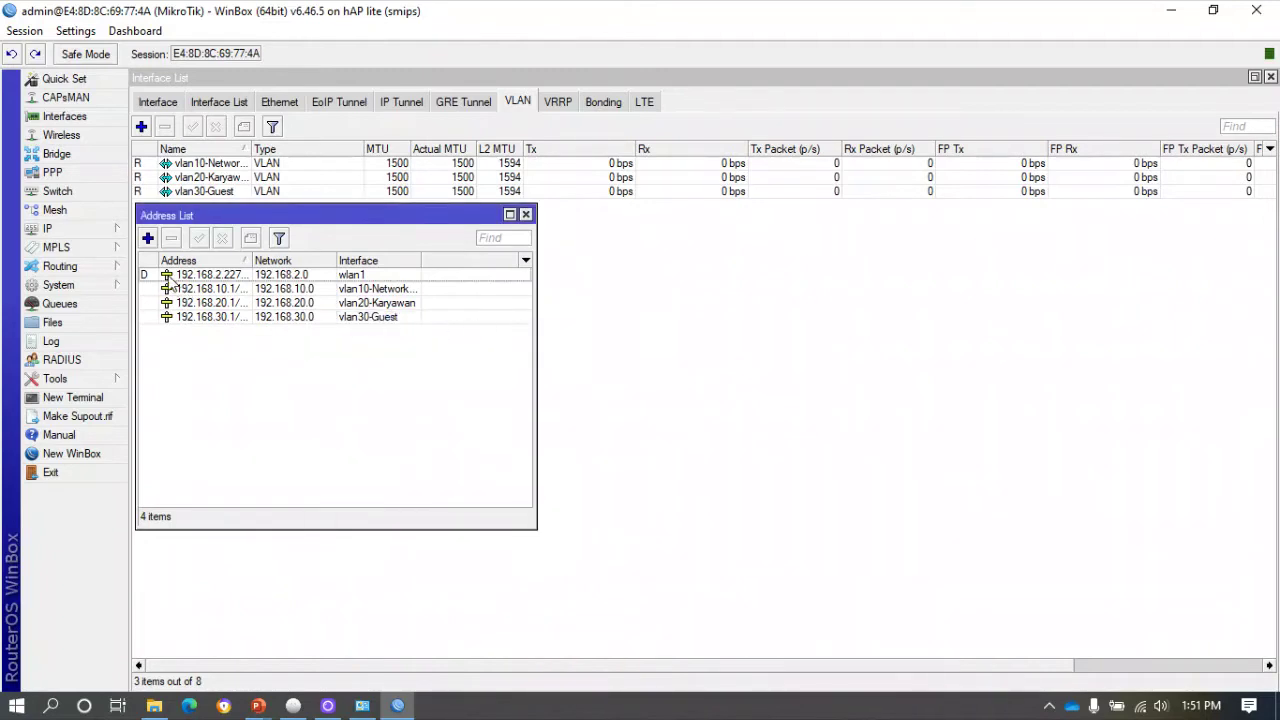
mouse_move(145, 277)
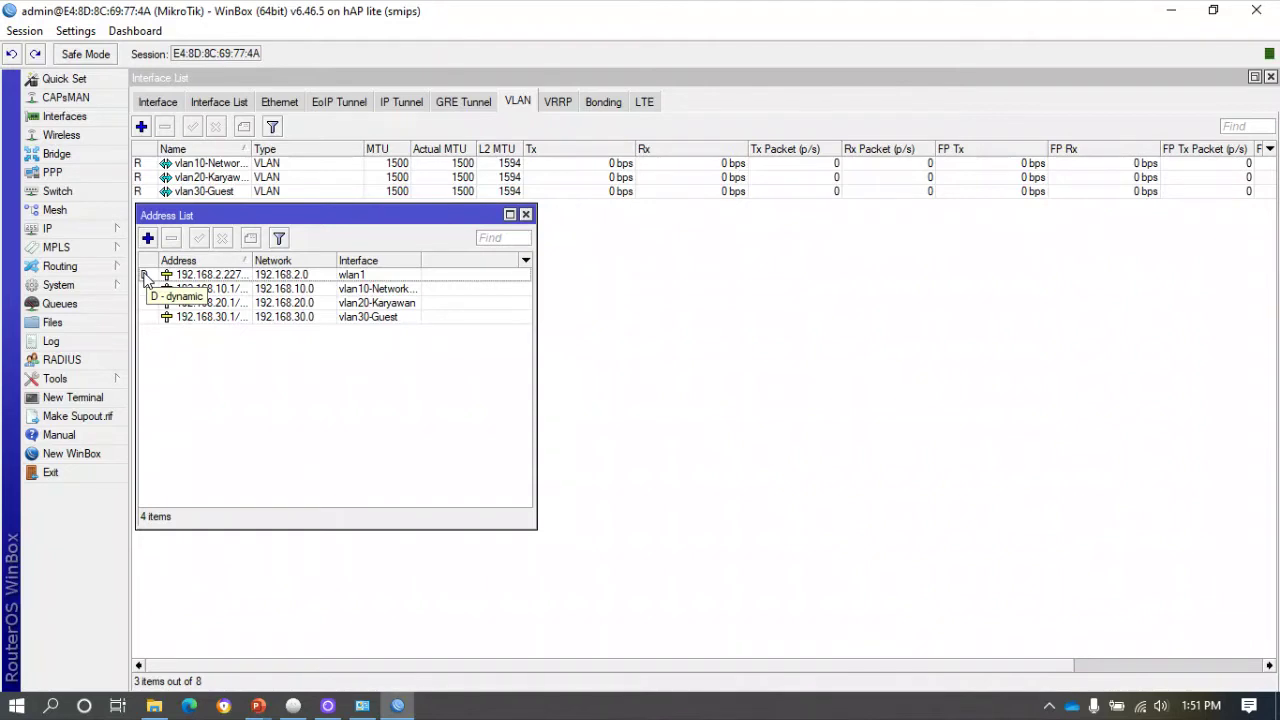
mouse_move(198, 279)
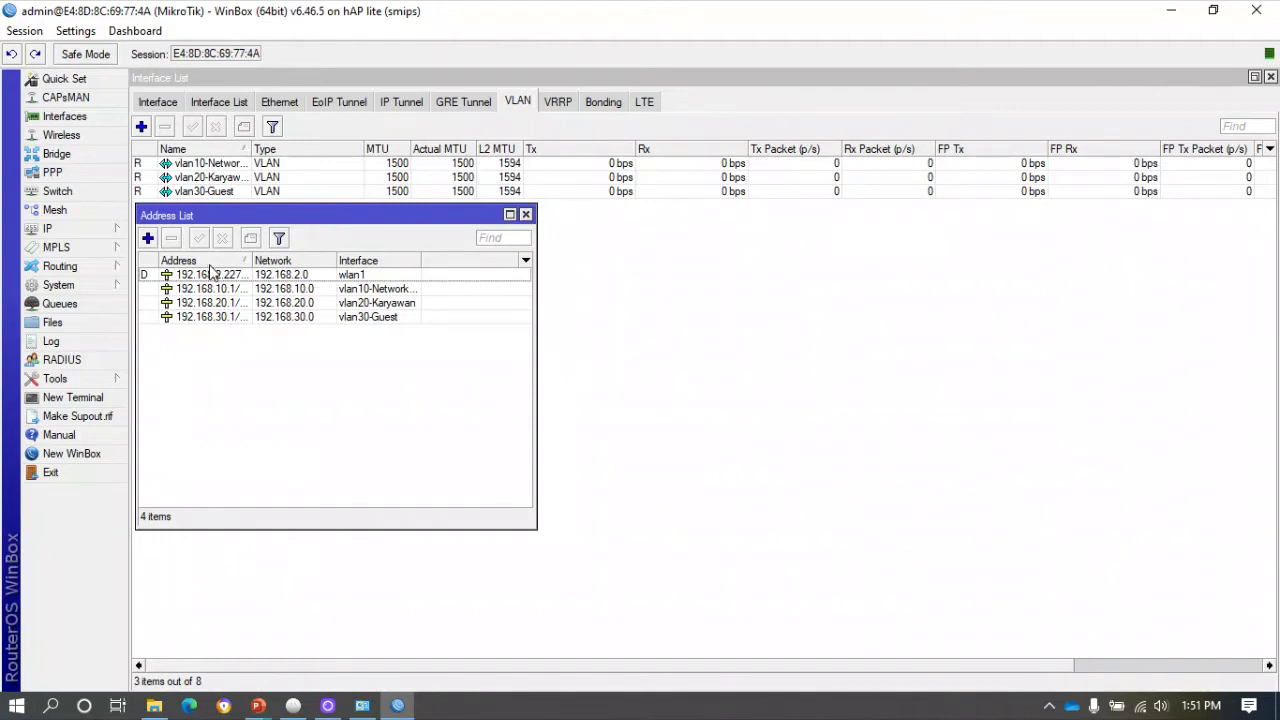
left_click(57, 239)
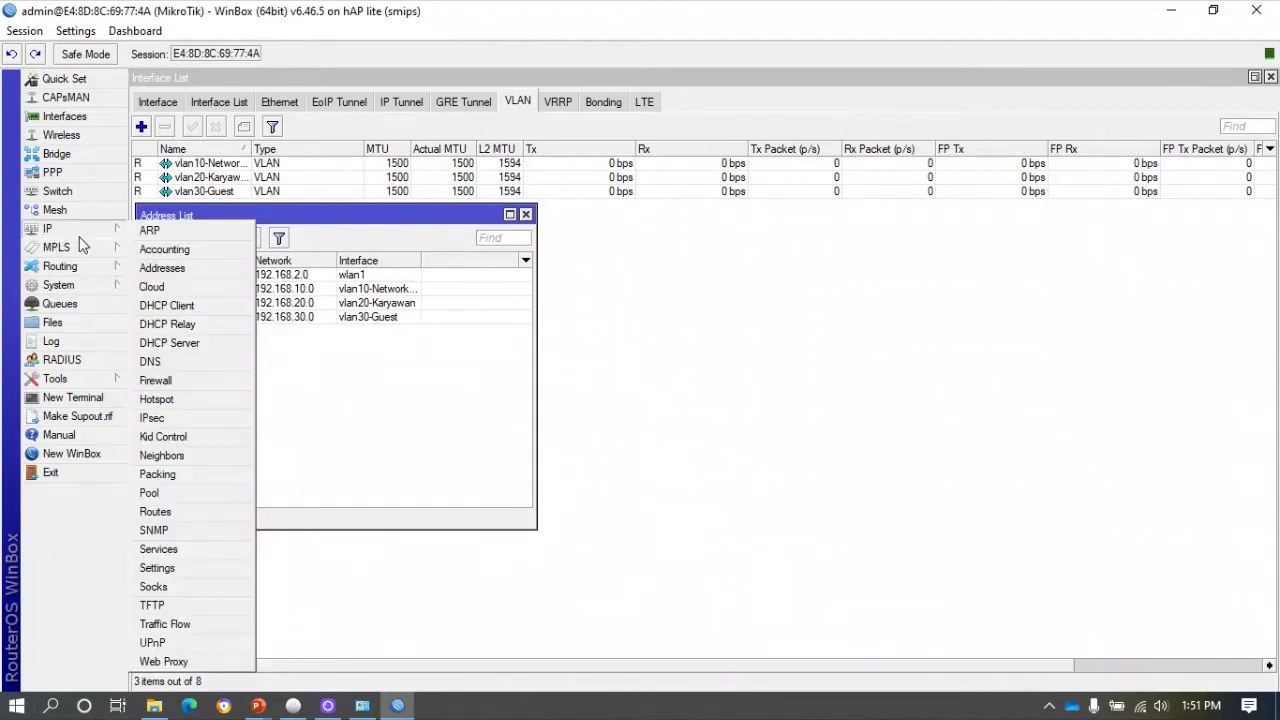
Open WinBox's DHCP Server window and show its list of servers.
left_click(183, 342)
left_click_drag(445, 245, 235, 336)
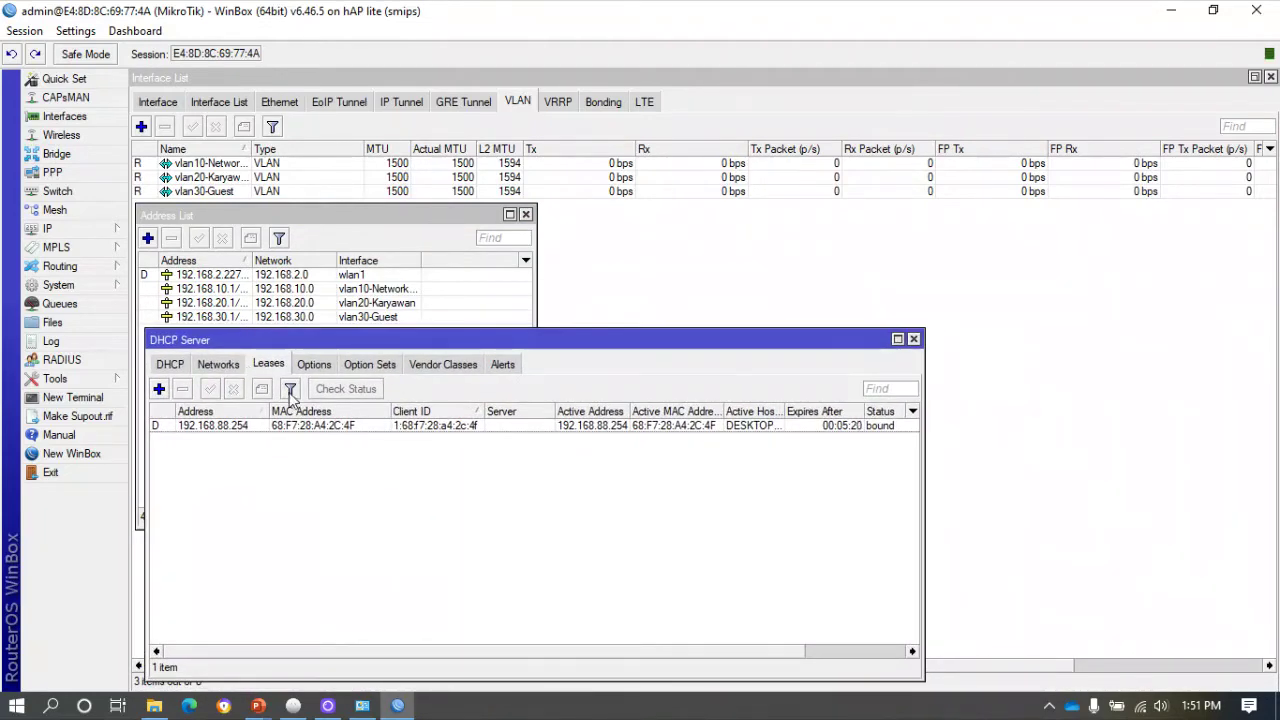
left_click(175, 370)
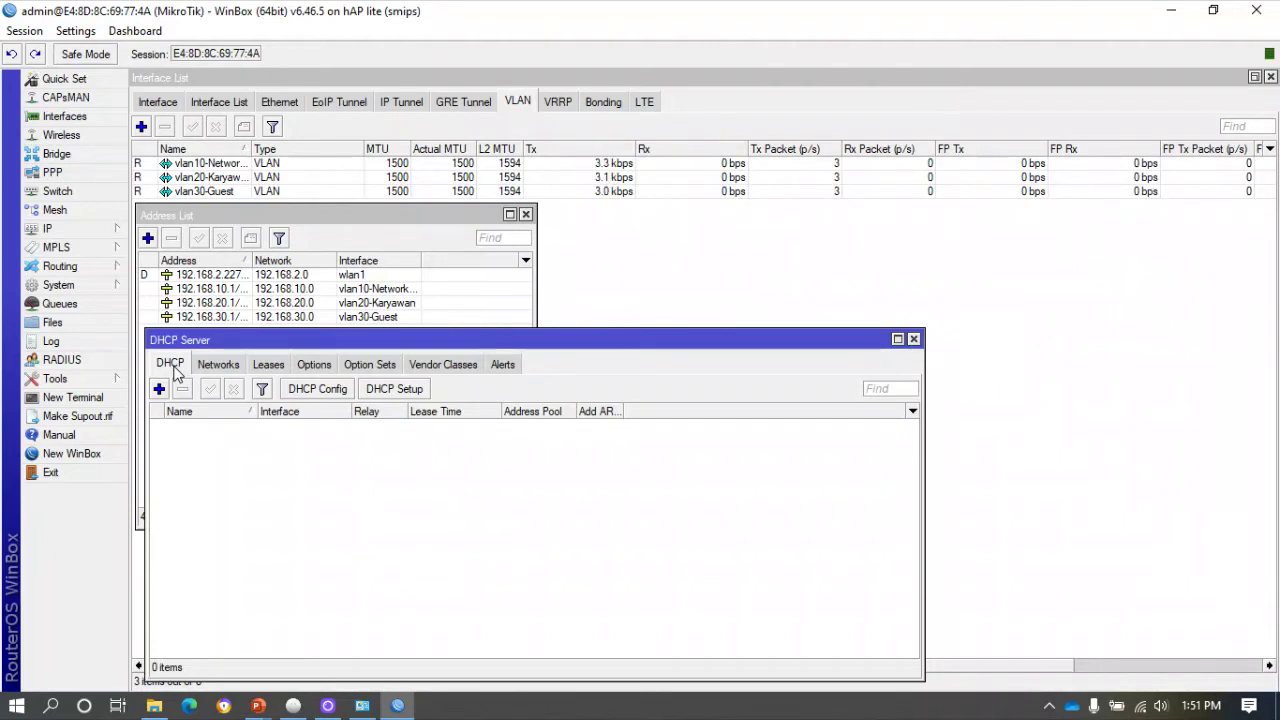
Run DHCP Setup on vlan10-Network Manajemen, accepting all defaults and a 00:10:00 lease.
left_click(410, 390)
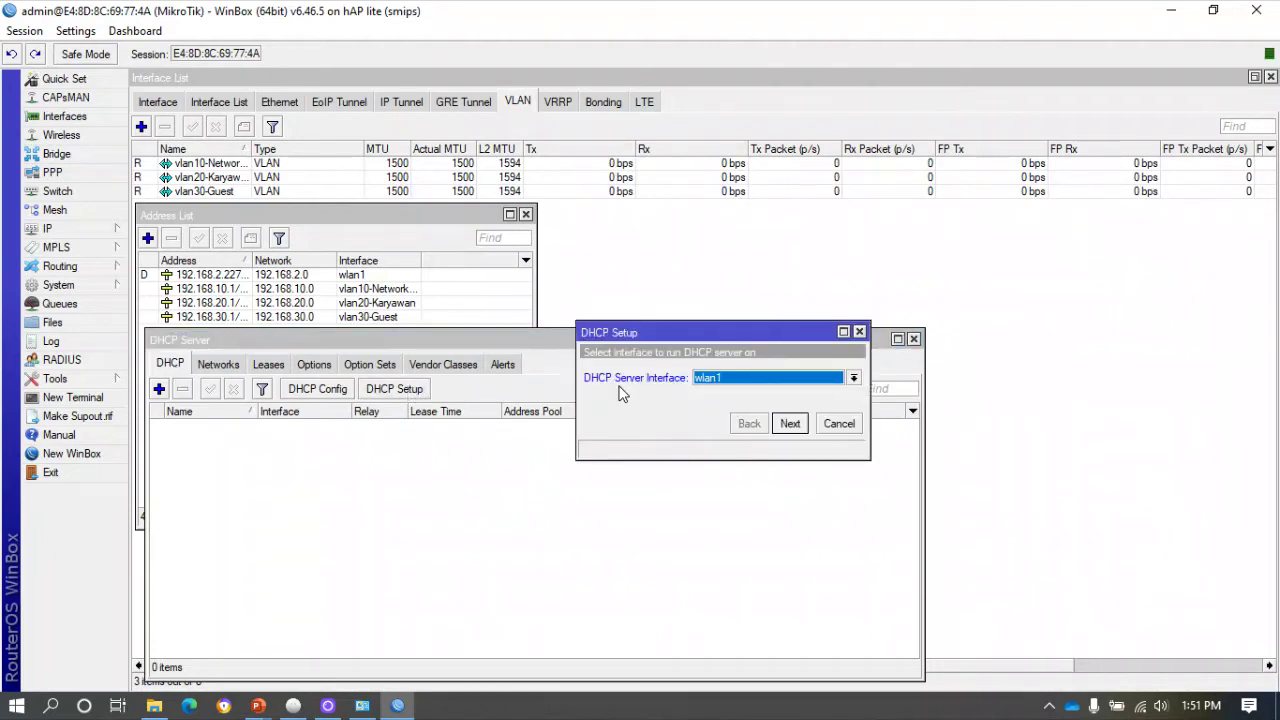
left_click(720, 380)
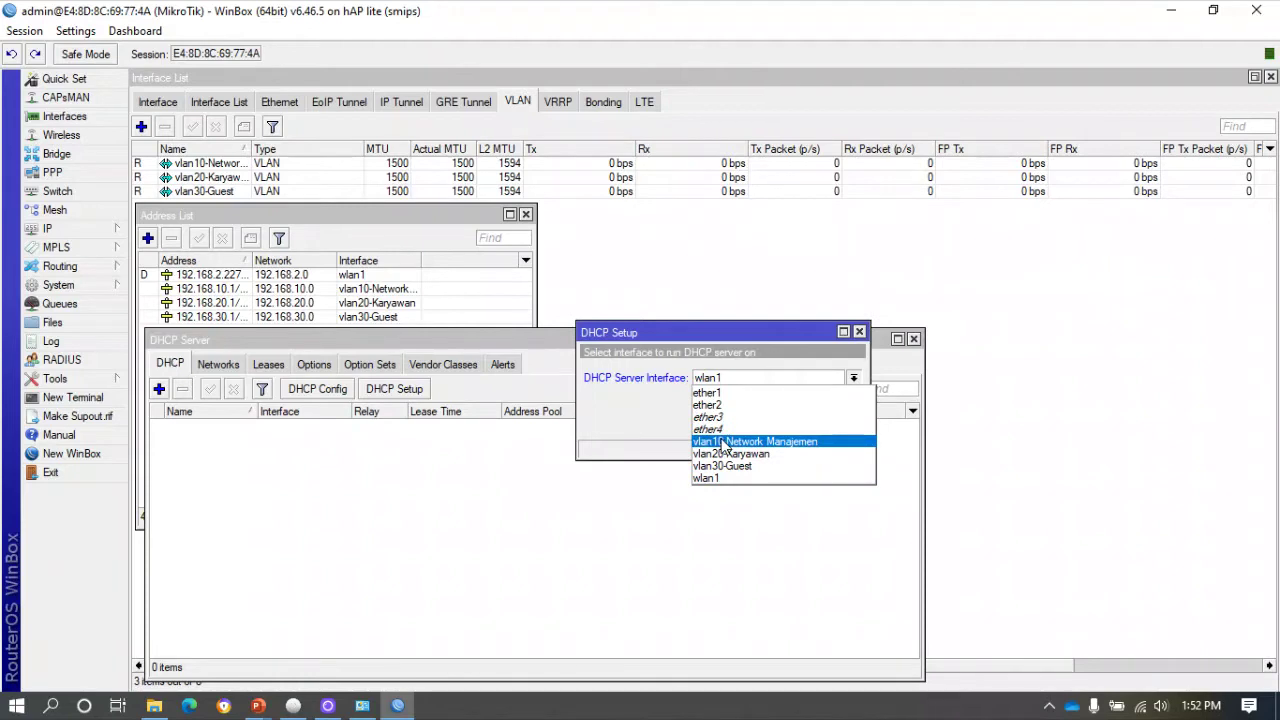
left_click(725, 442)
left_click(790, 424)
left_click(790, 424)
left_click(790, 424)
left_click(790, 424)
left_click(790, 424)
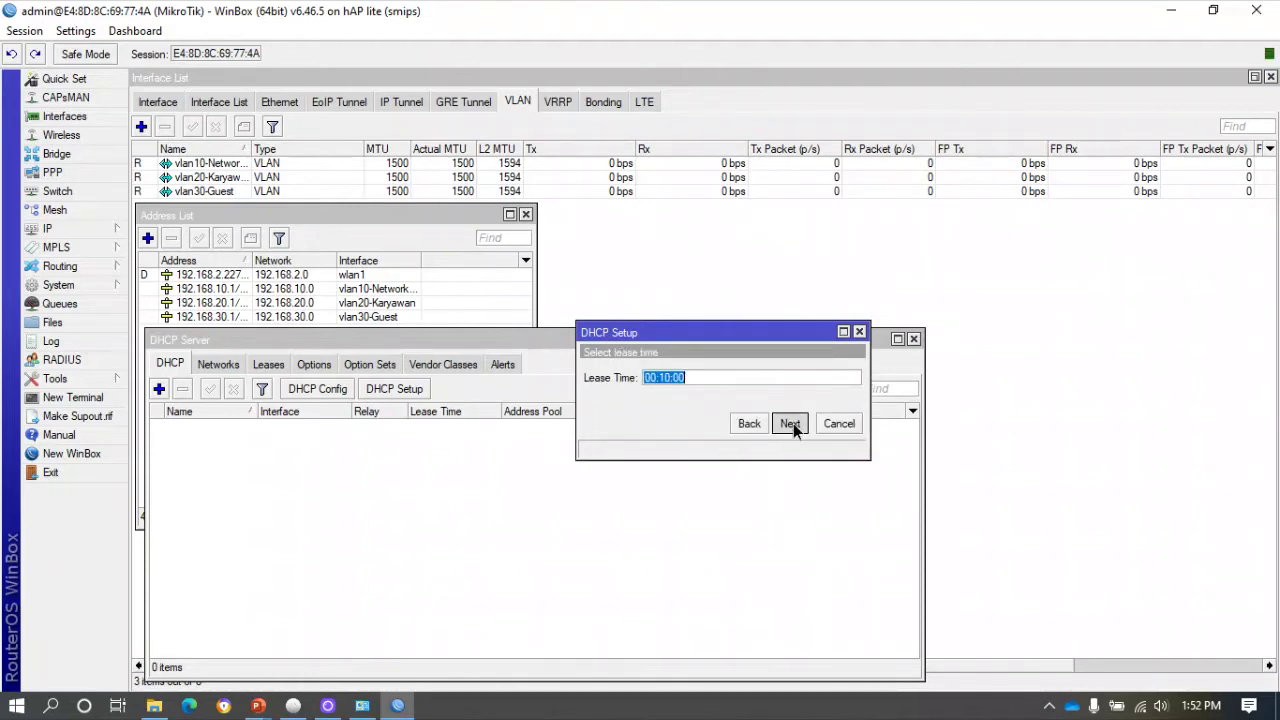
left_click(790, 424)
left_click(706, 373)
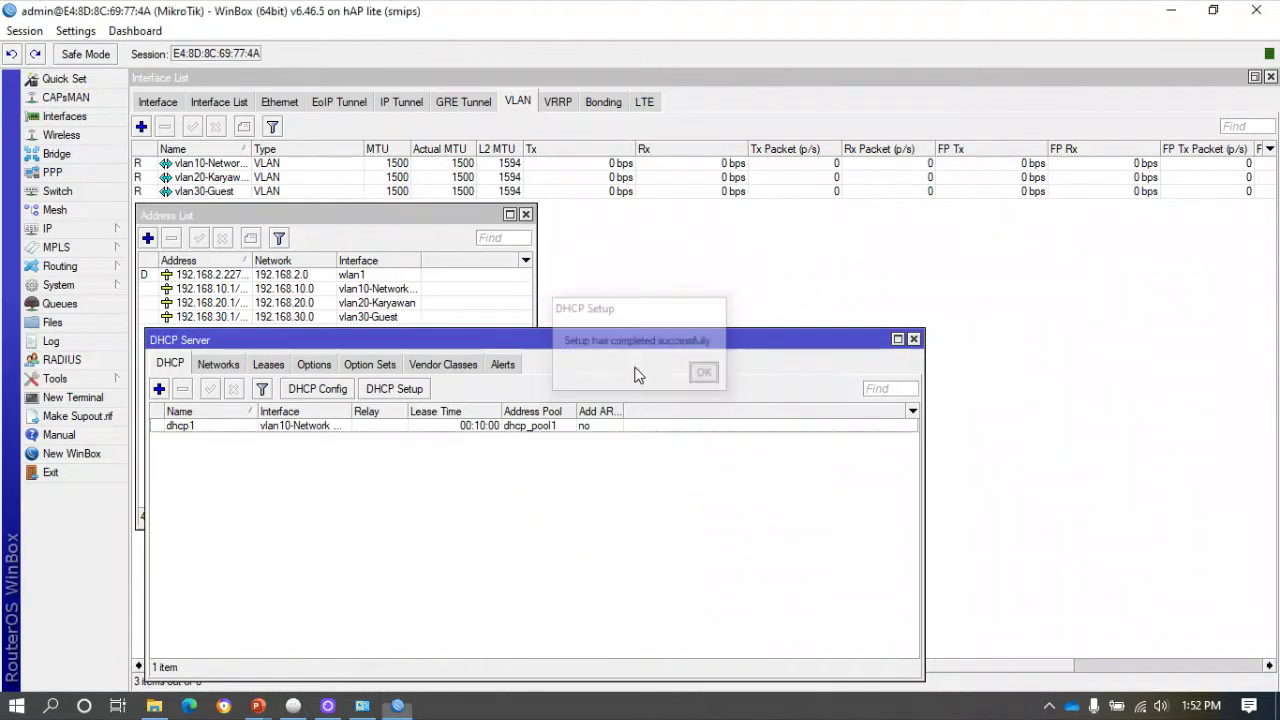
Add a vlan20-Karyawan DHCP server: 192.168.20.0/24, gateway 192.168.20.1, pool .2–.254, 10-minute lease.
left_click(410, 390)
left_click(754, 377)
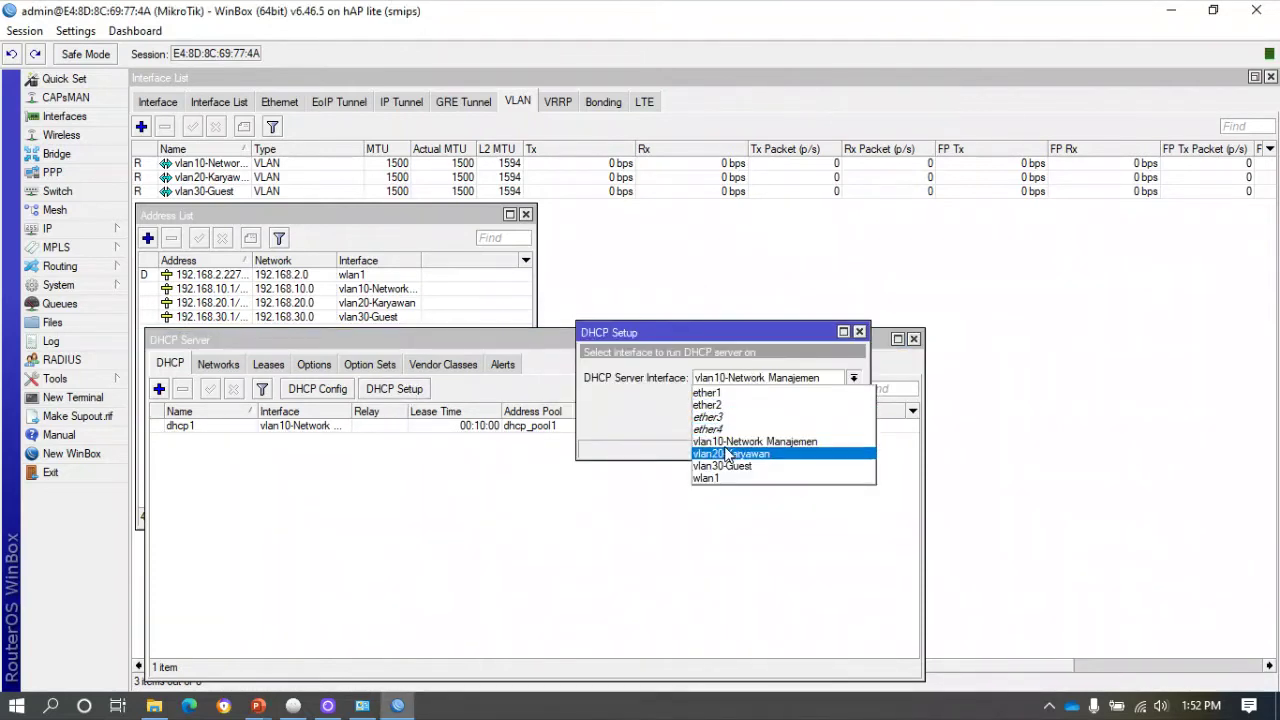
left_click(738, 449)
left_click(790, 424)
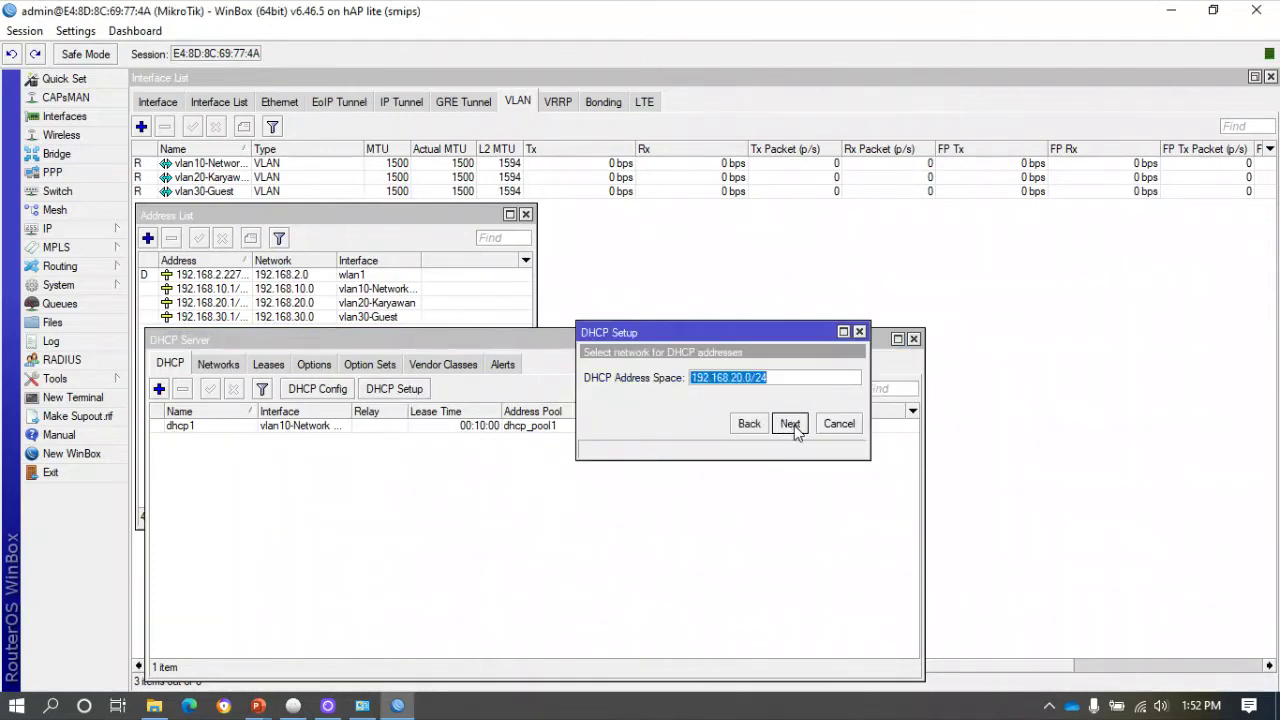
left_click(790, 424)
left_click(790, 424)
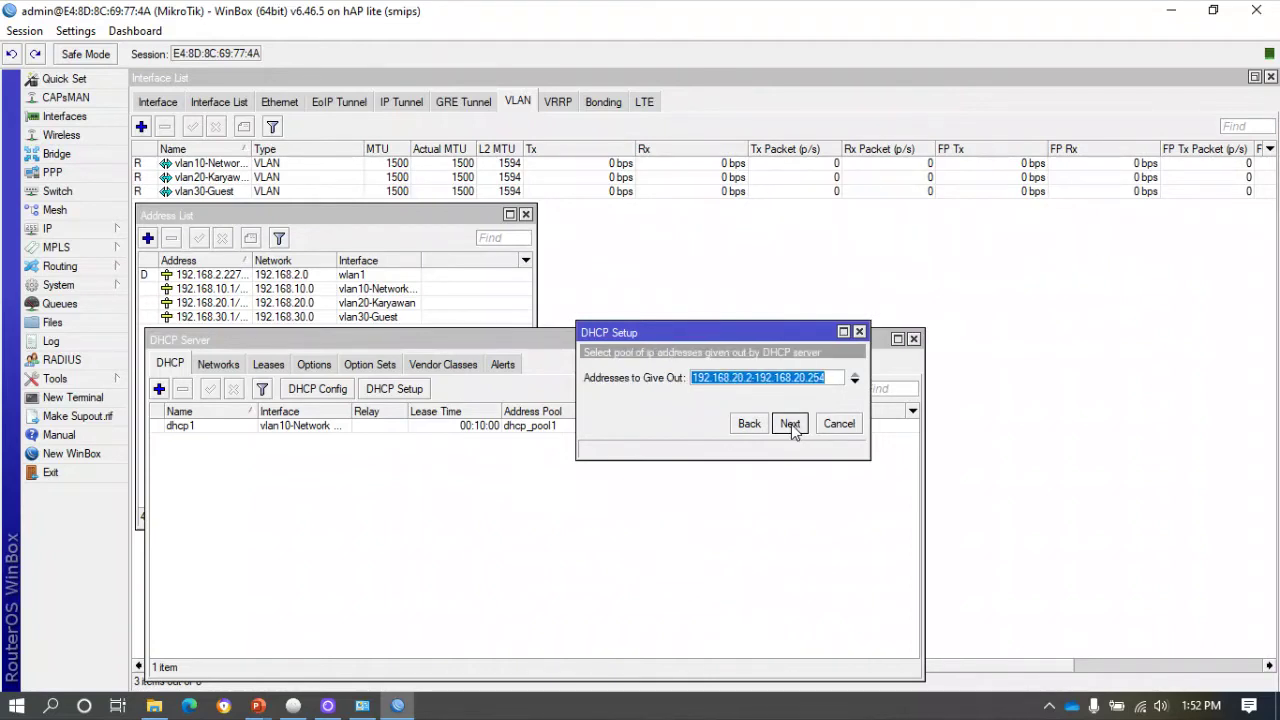
left_click(790, 424)
left_click(790, 424)
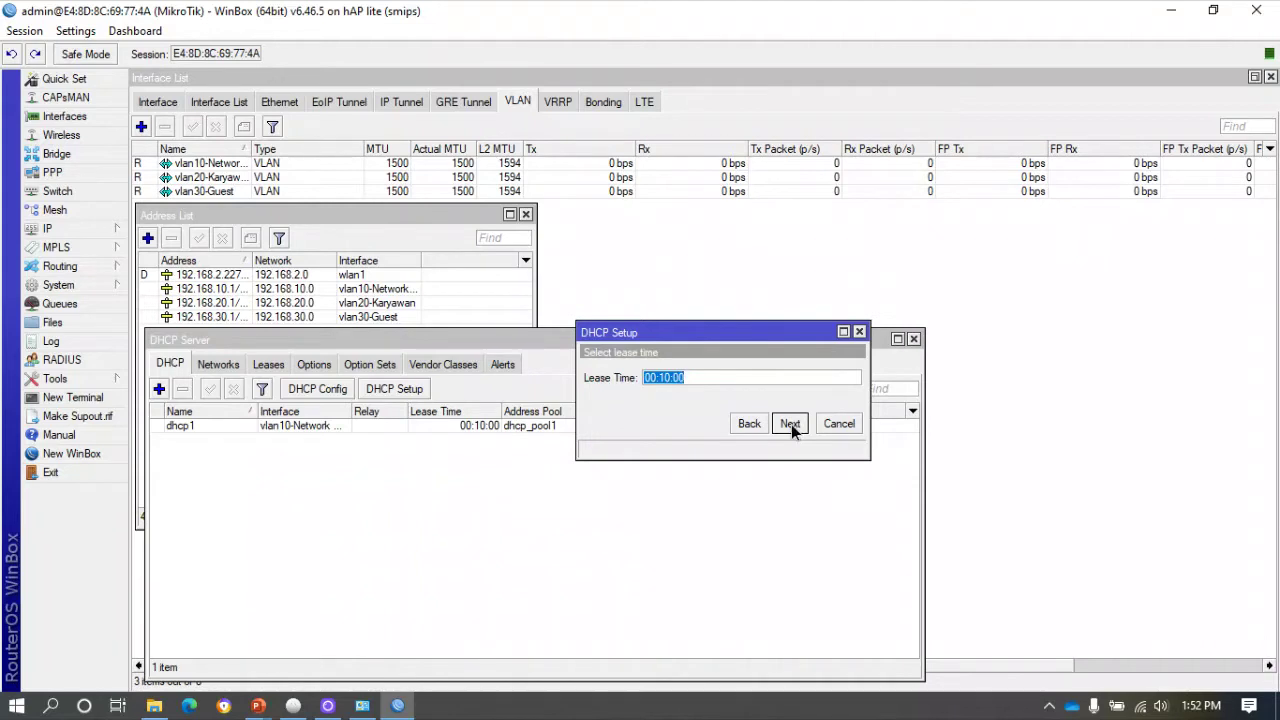
left_click(790, 424)
left_click(710, 376)
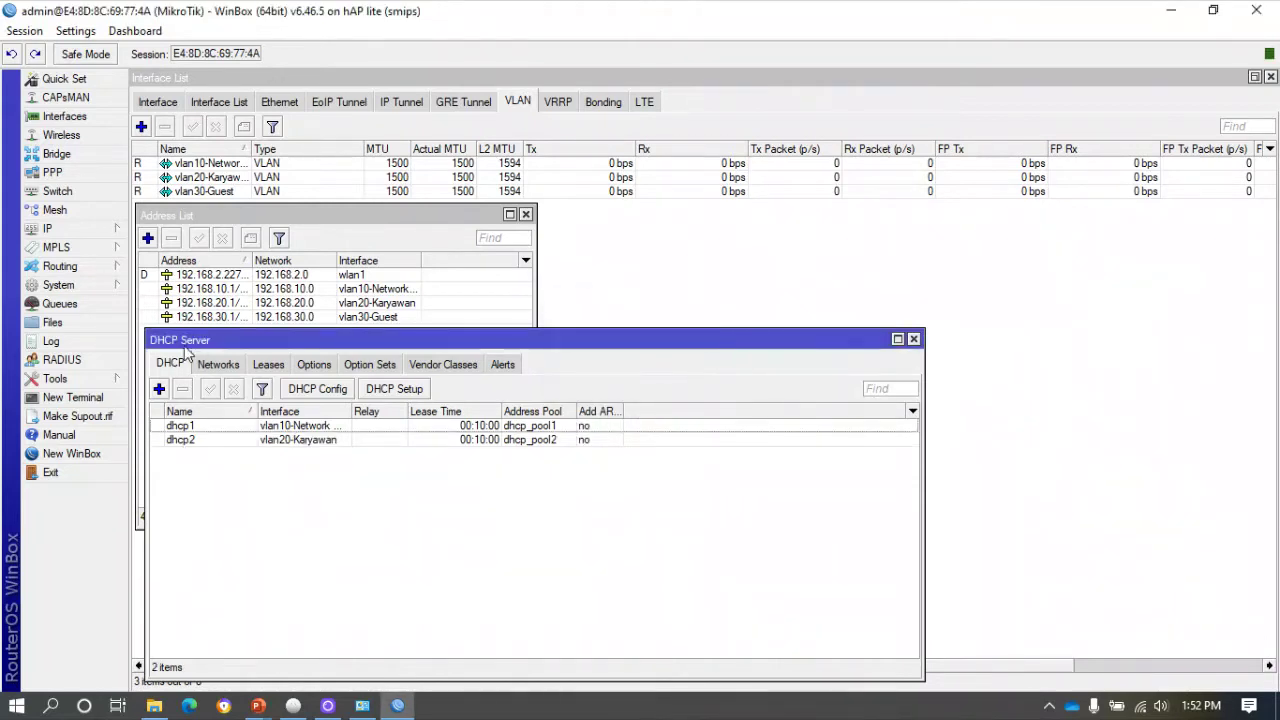
Add a vlan30-Guest DHCP server on 192.168.30.0/24 with gateway 192.168.30.1 and default pool.
left_click(400, 392)
left_click(715, 381)
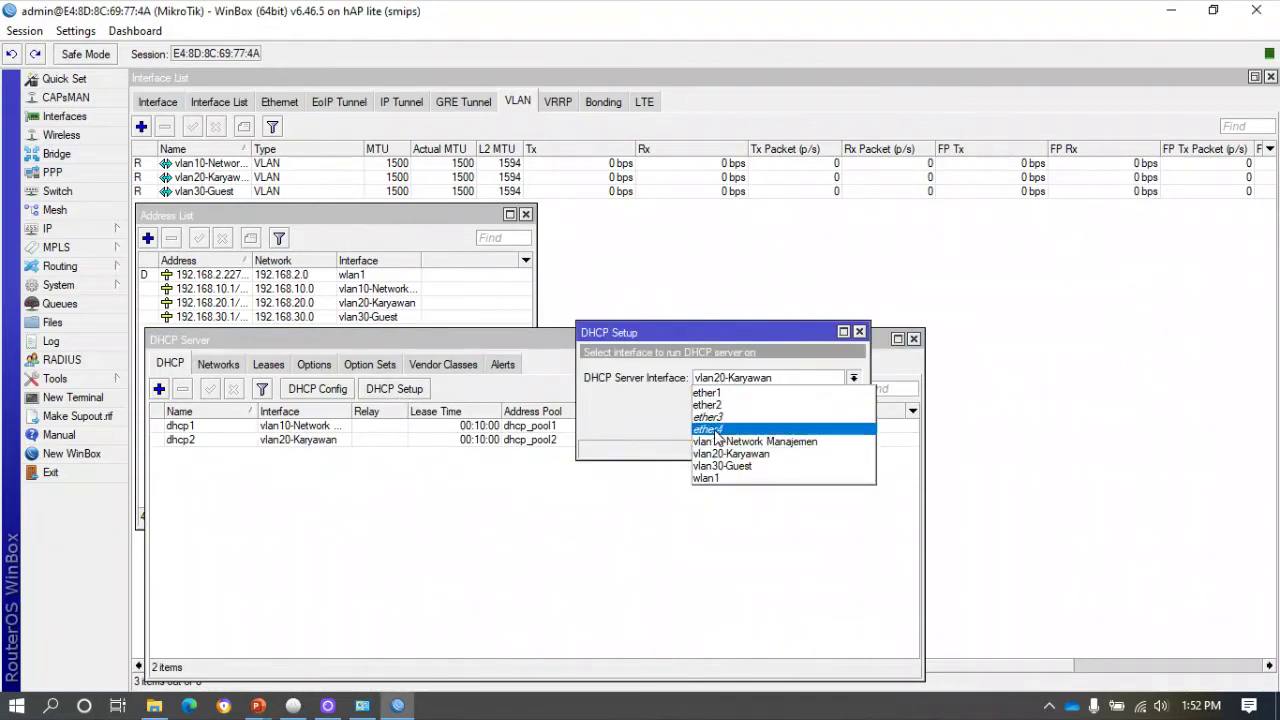
left_click(722, 466)
left_click(790, 424)
left_click(790, 424)
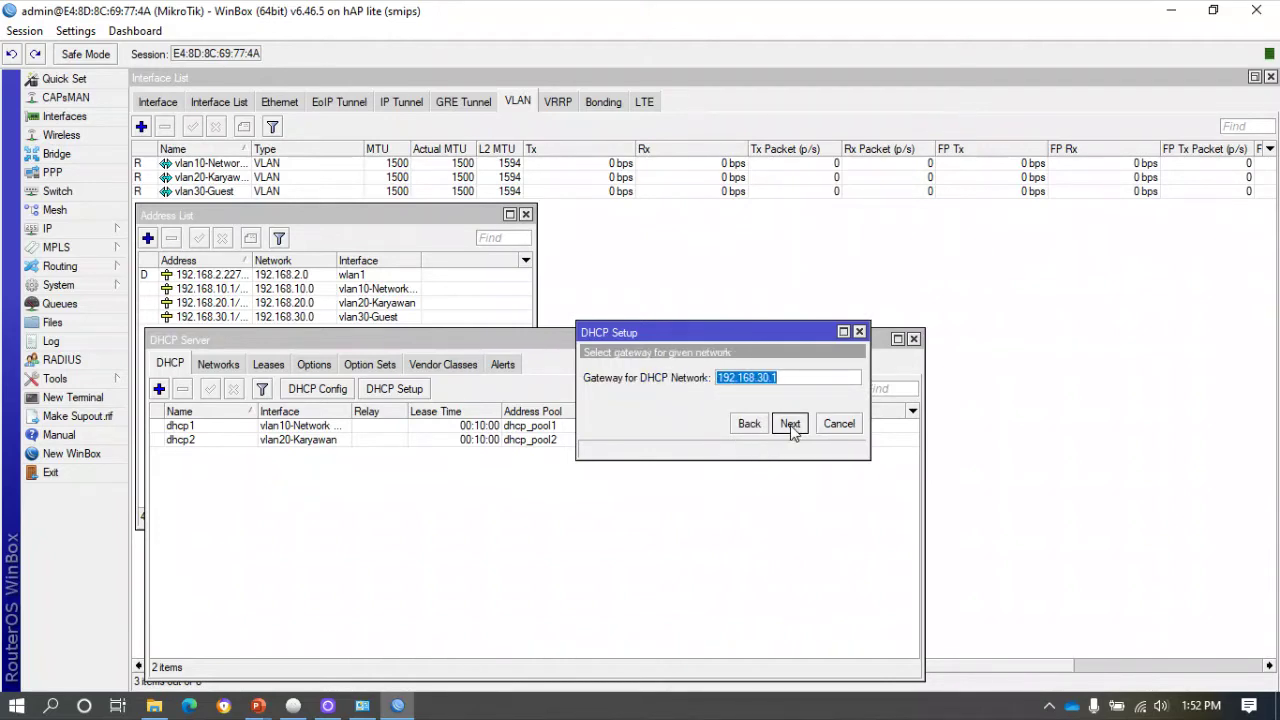
left_click(790, 424)
left_click(790, 424)
left_click(790, 424)
left_click(790, 424)
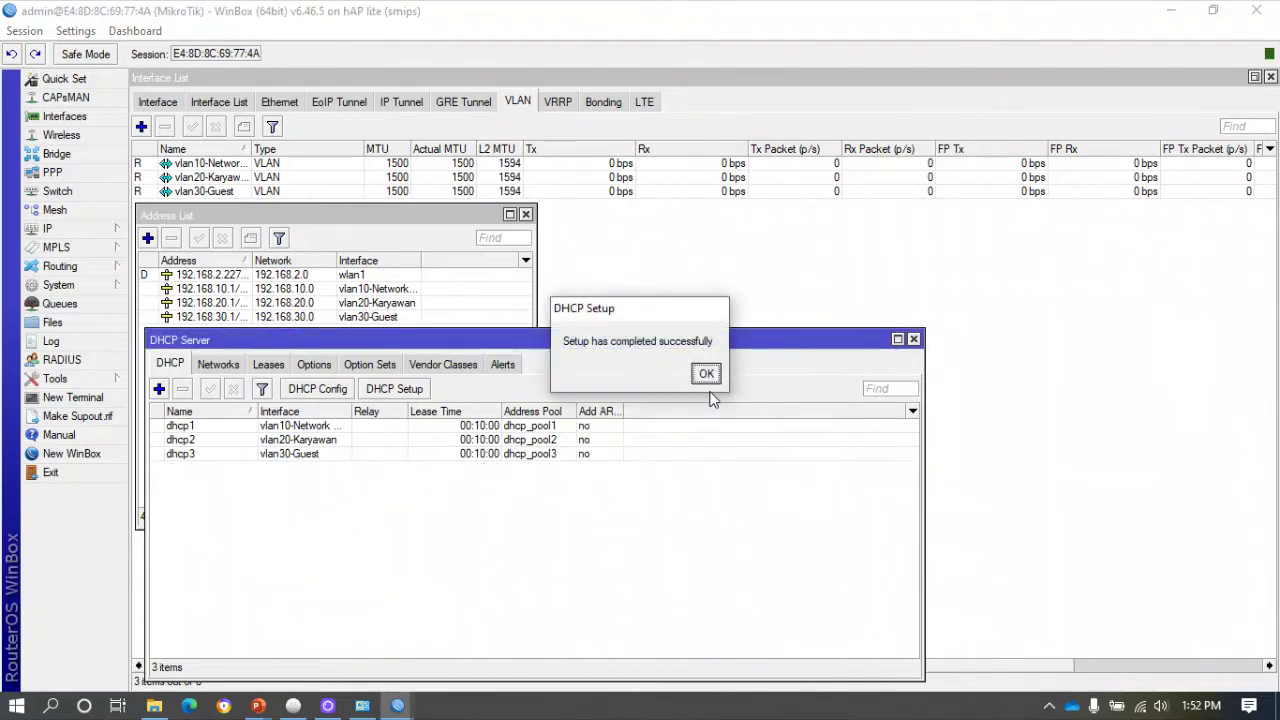
left_click(709, 377)
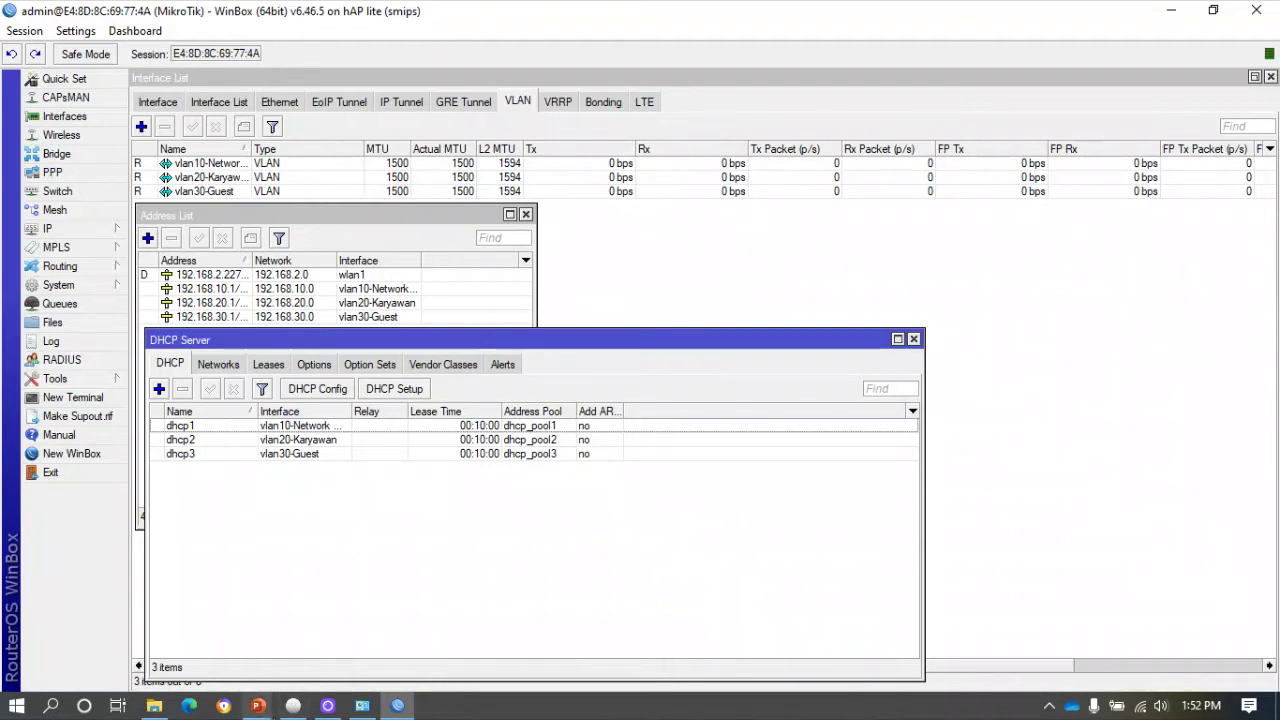
Bring up UniFi Controller and launch its browser management page at localhost:8443.
left_click(293, 705)
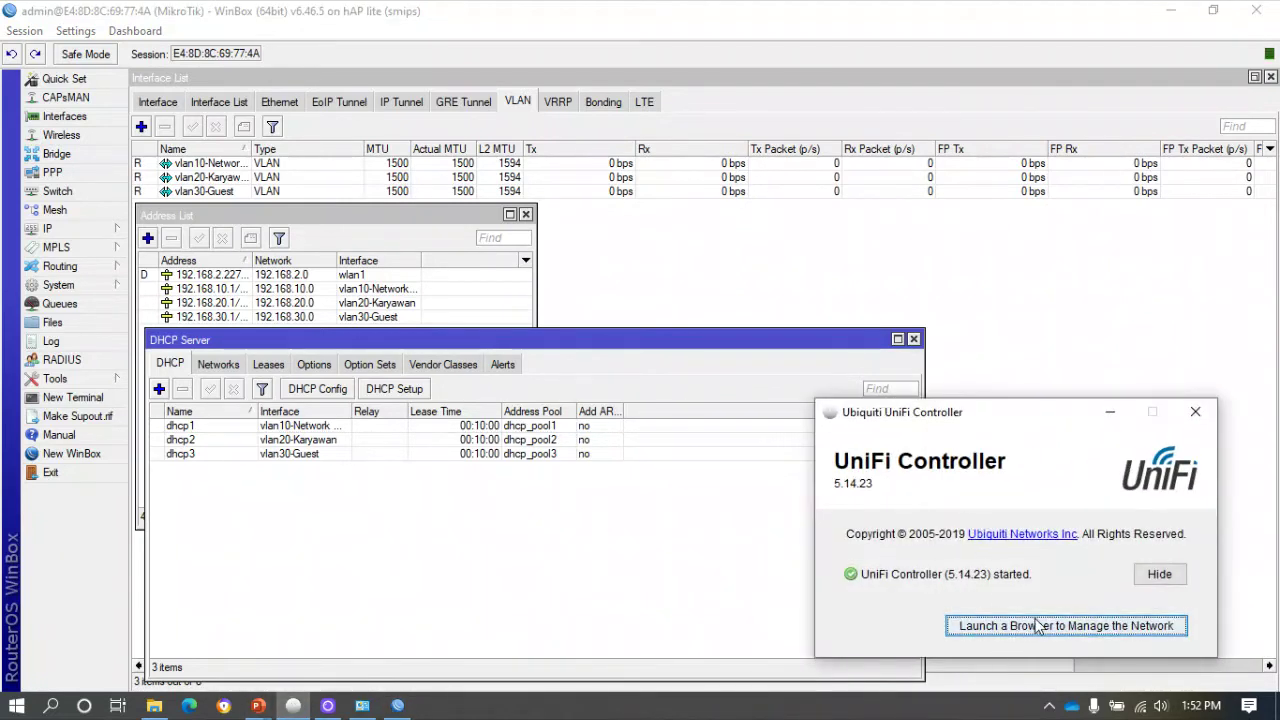
left_click(1003, 626)
left_click(1000, 630)
left_click(998, 631)
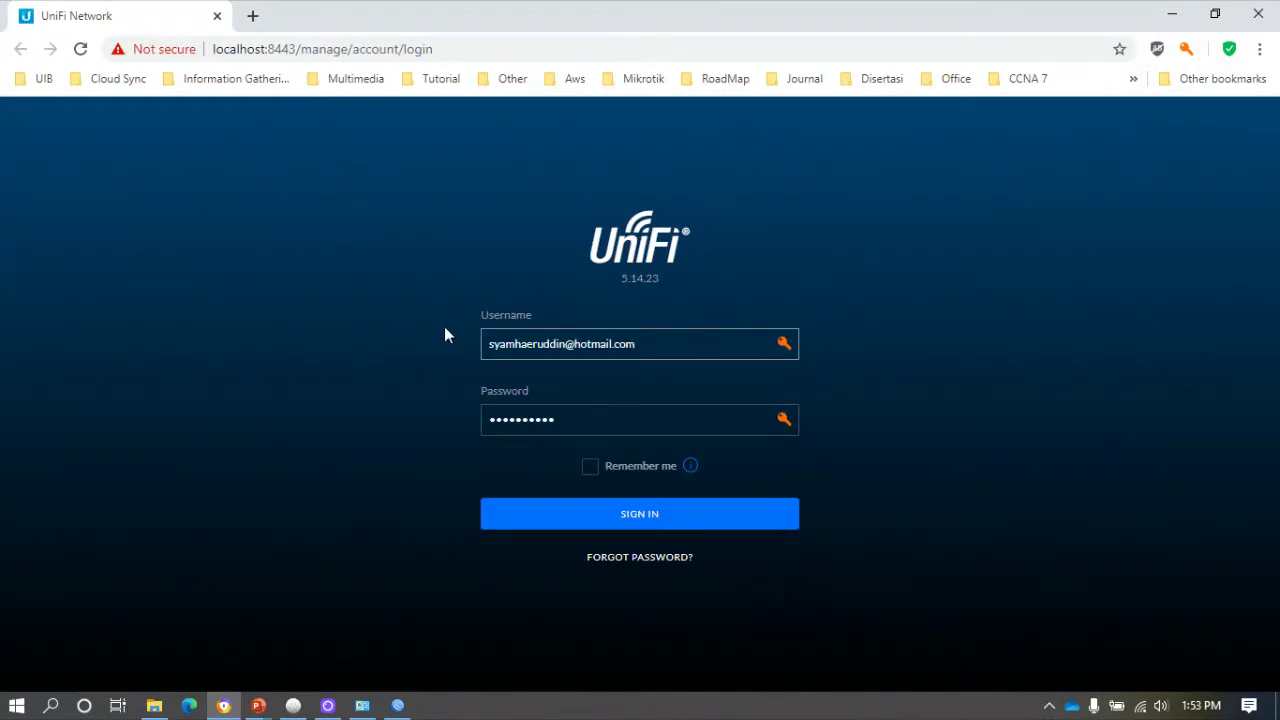
Sign in to UniFi Network's Default site, then bring Windows Network Connections forward.
left_click(633, 518)
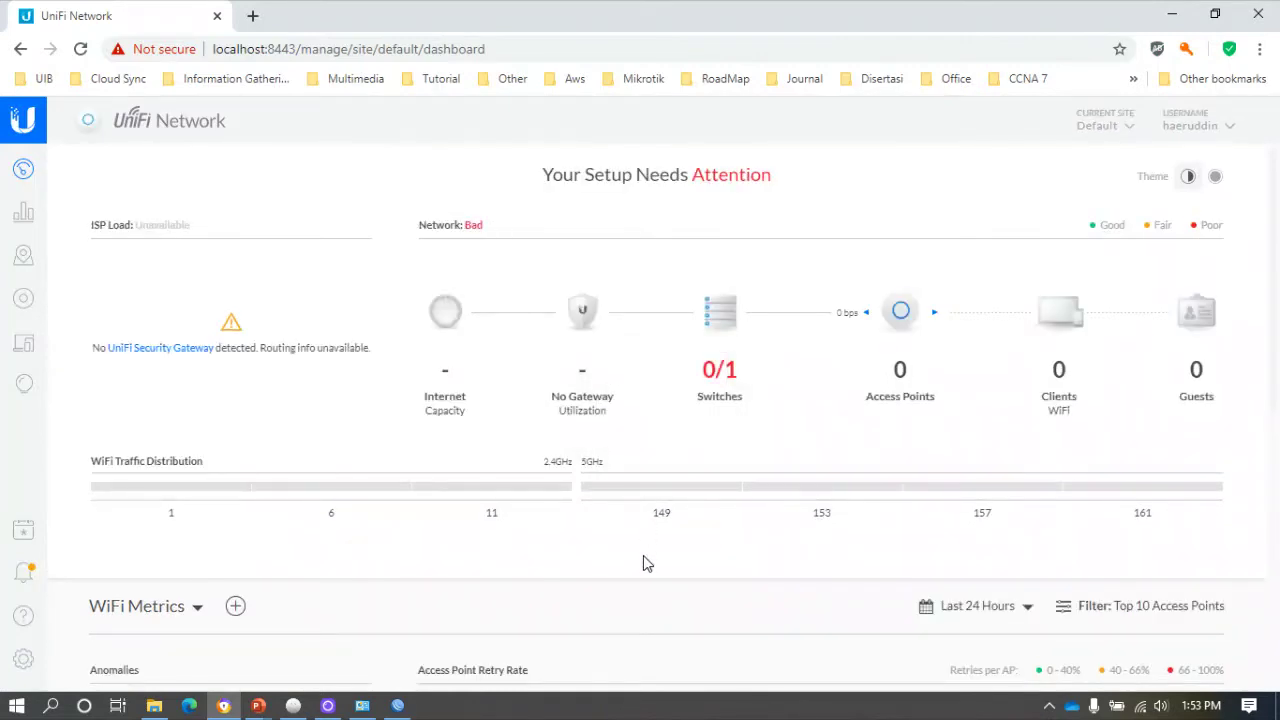
mouse_move(366, 708)
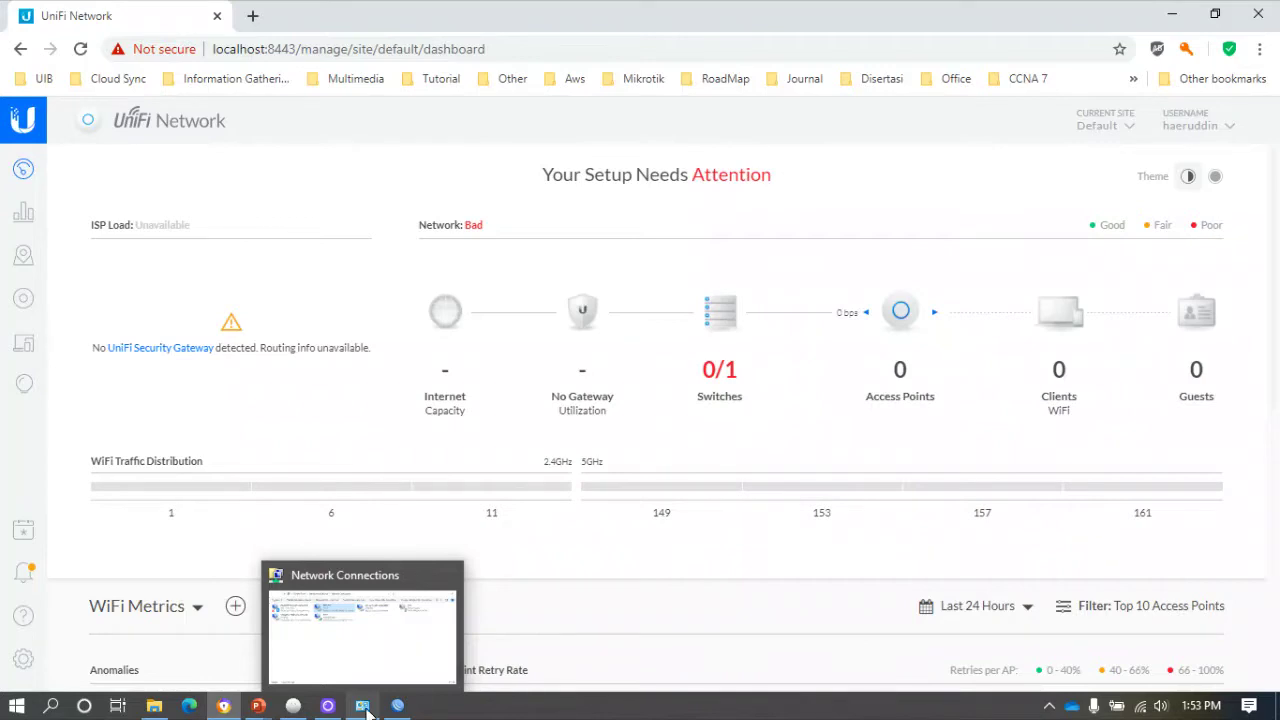
left_click(376, 644)
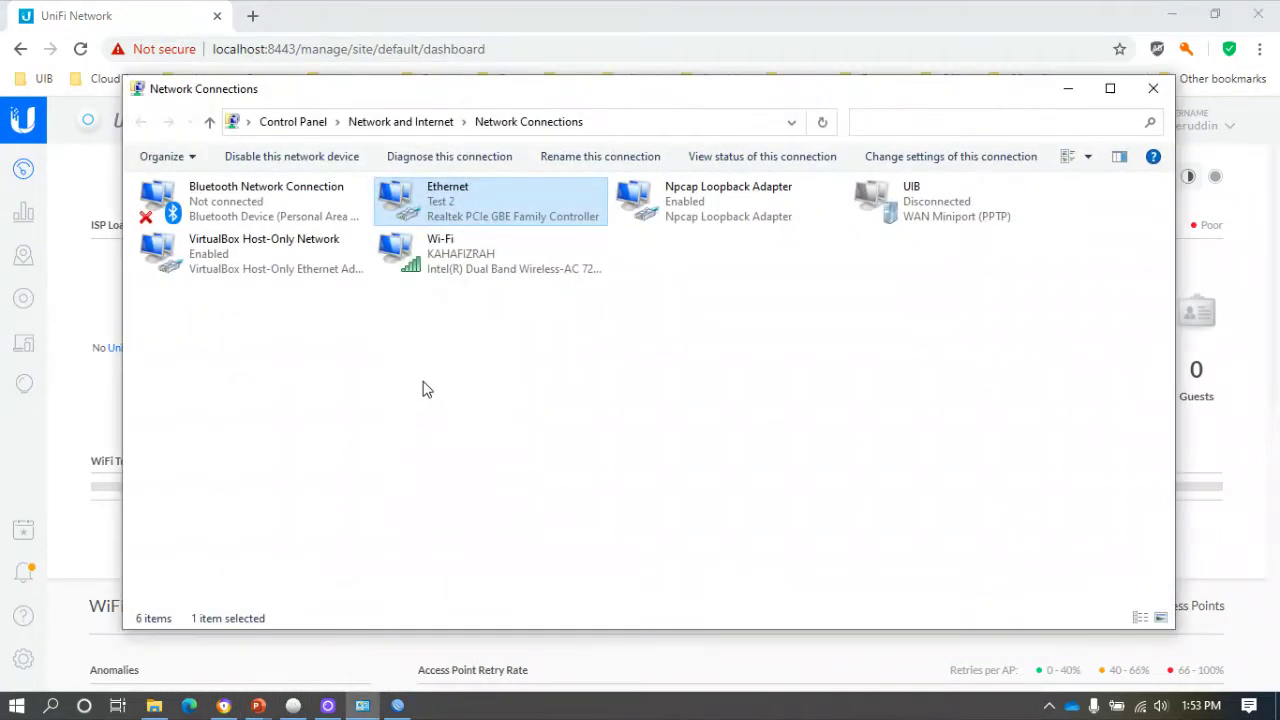
Check the Ethernet adapter's current address details.
double_click(503, 212)
left_click(544, 340)
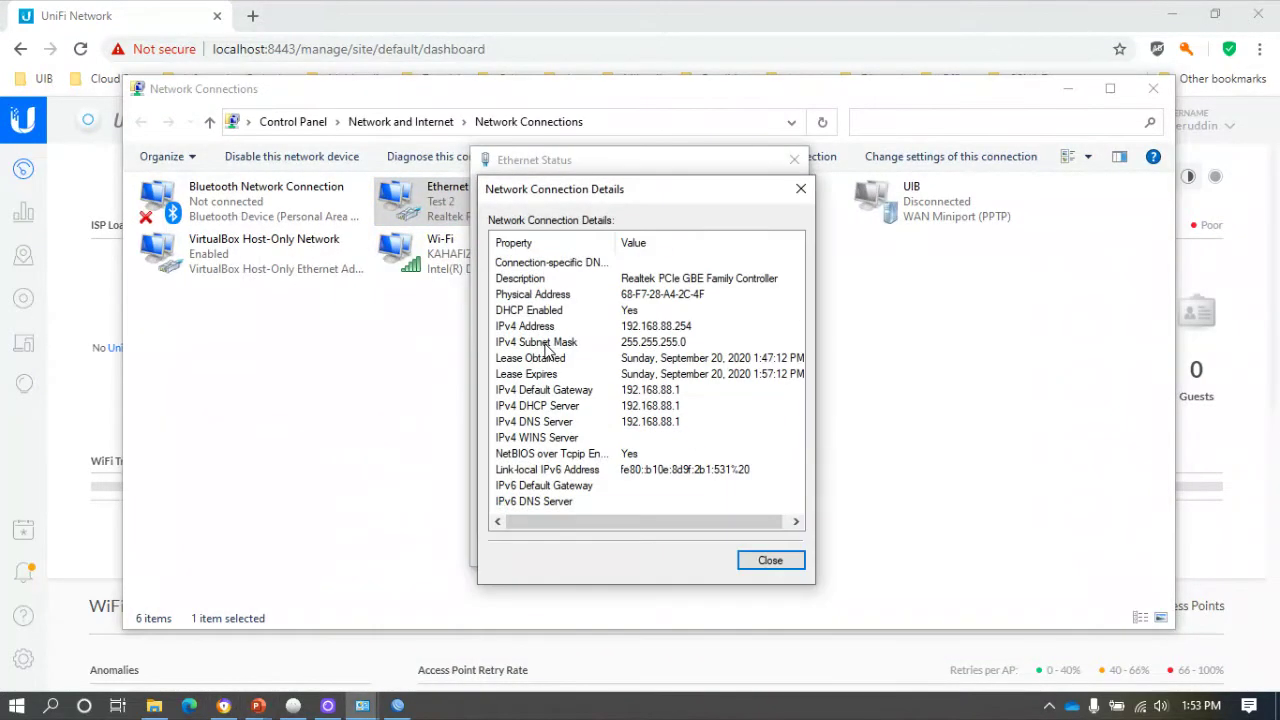
left_click(768, 560)
Give Ethernet static IPv4 192.168.1.2 with mask 255.255.255.0, then minimize WinBox and Network Connections.
left_click(525, 505)
double_click(632, 407)
left_click(678, 382)
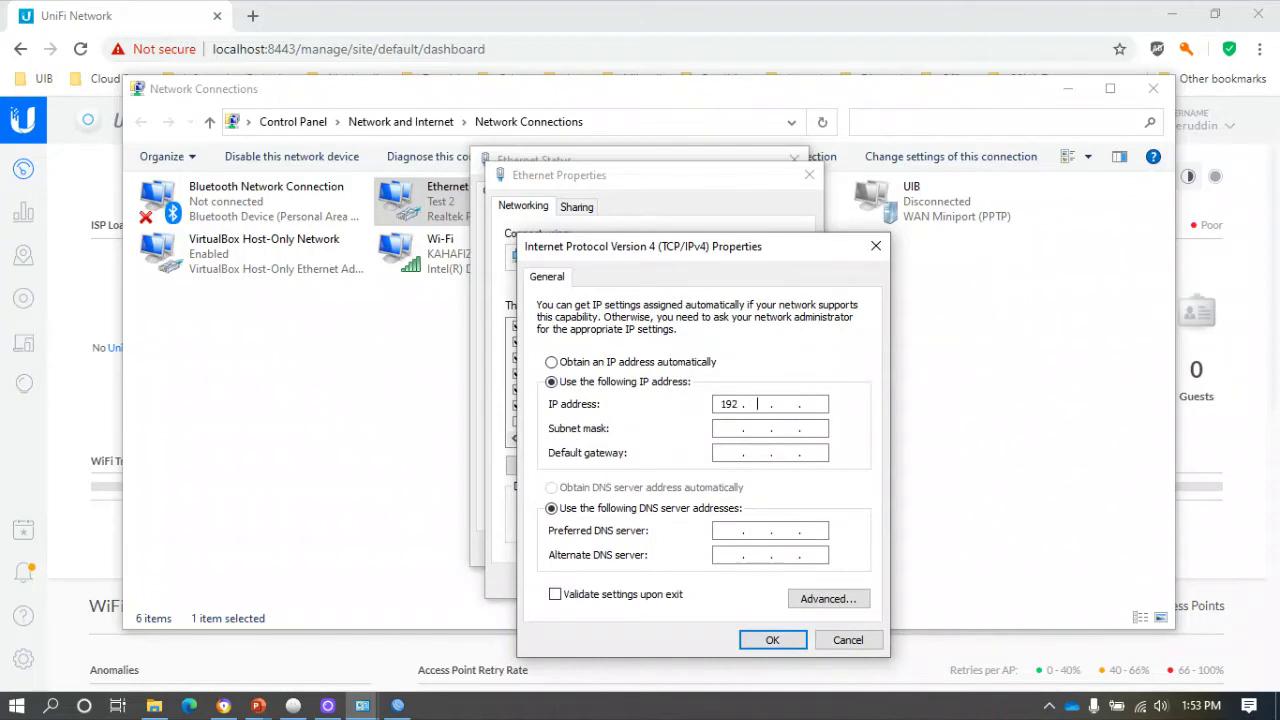
type("192 . 168")
left_click(727, 428)
left_click(772, 640)
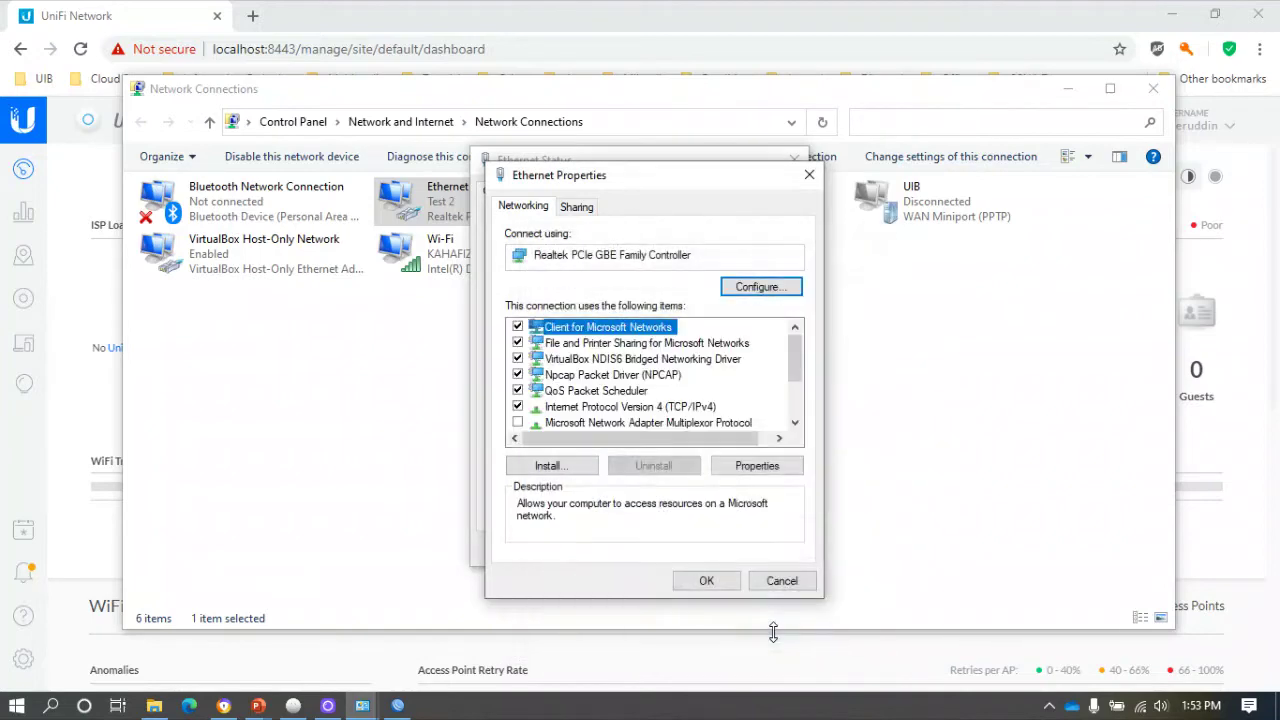
left_click(706, 581)
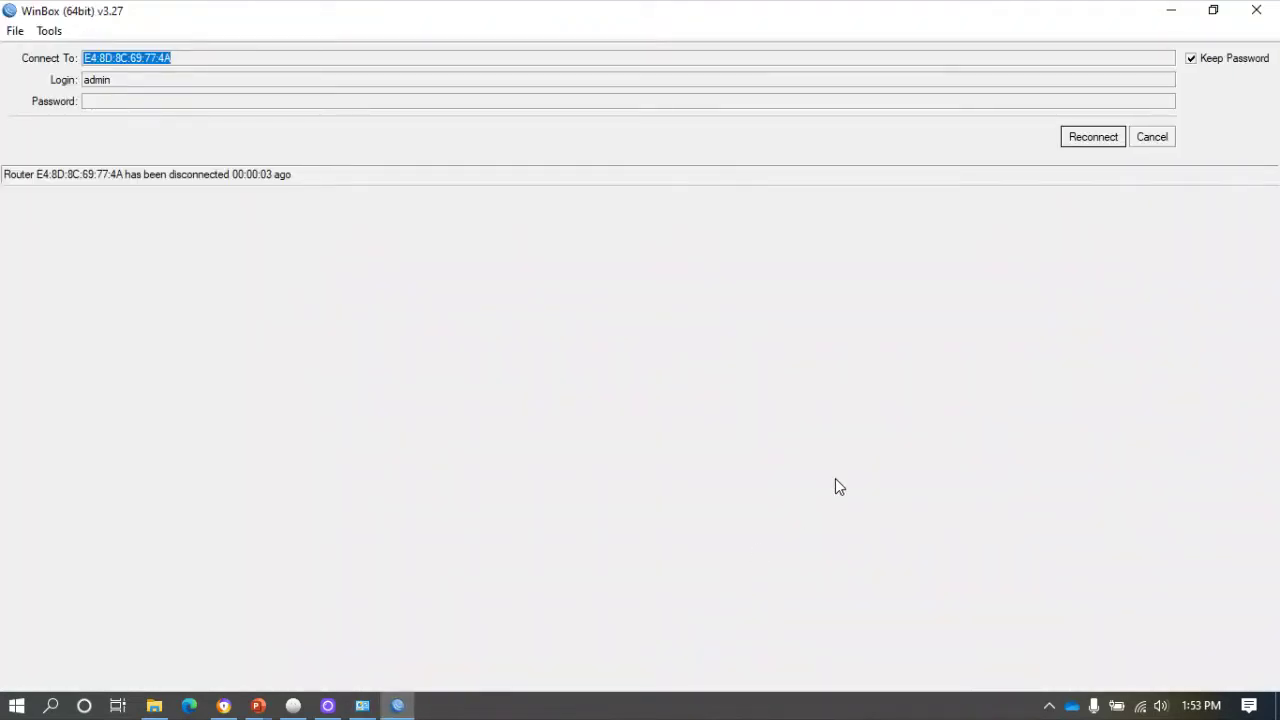
left_click(1167, 13)
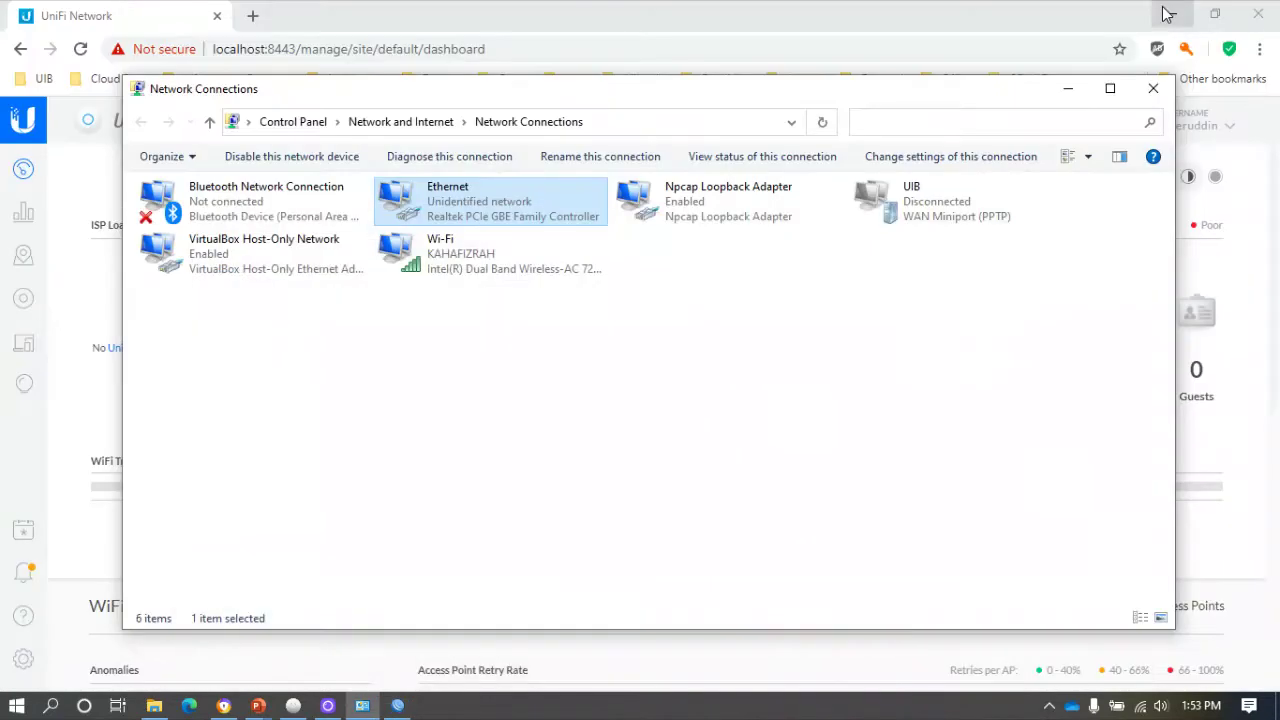
left_click(1073, 88)
Reload the dashboard, go to Devices, and view the UniFi Switch 8 POE-150W details.
mouse_move(660, 247)
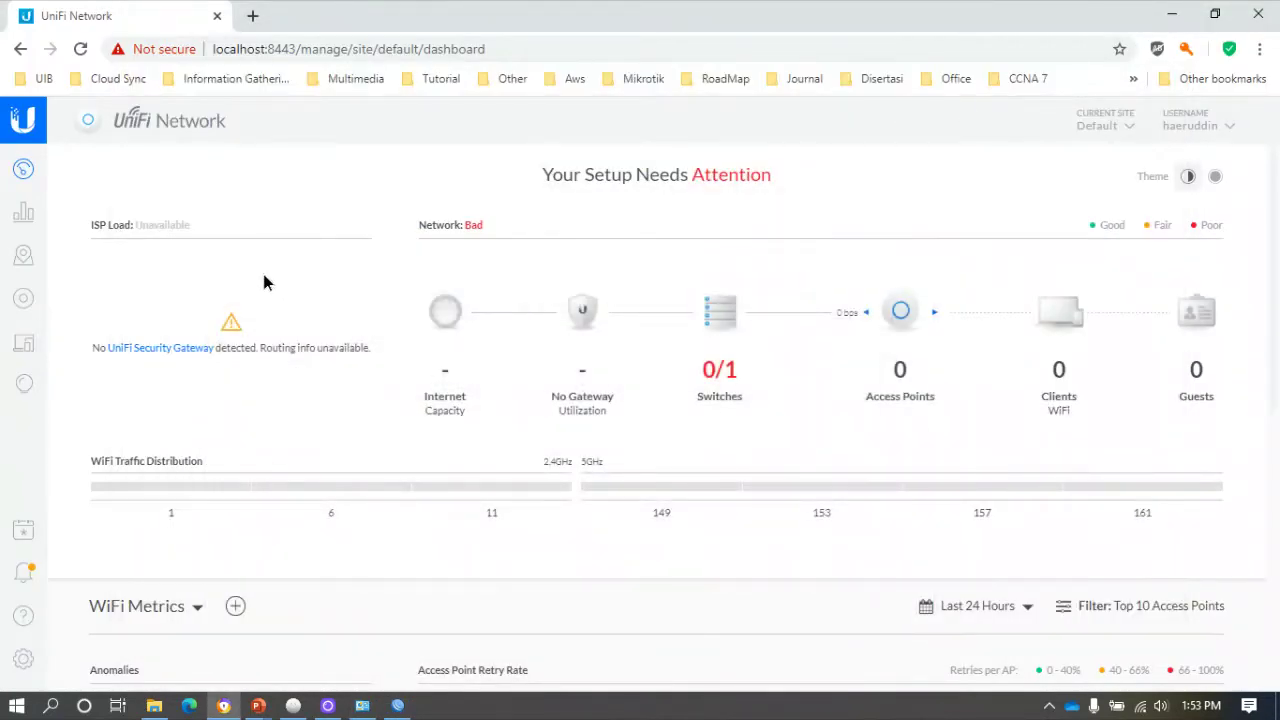
left_click(80, 49)
left_click(80, 48)
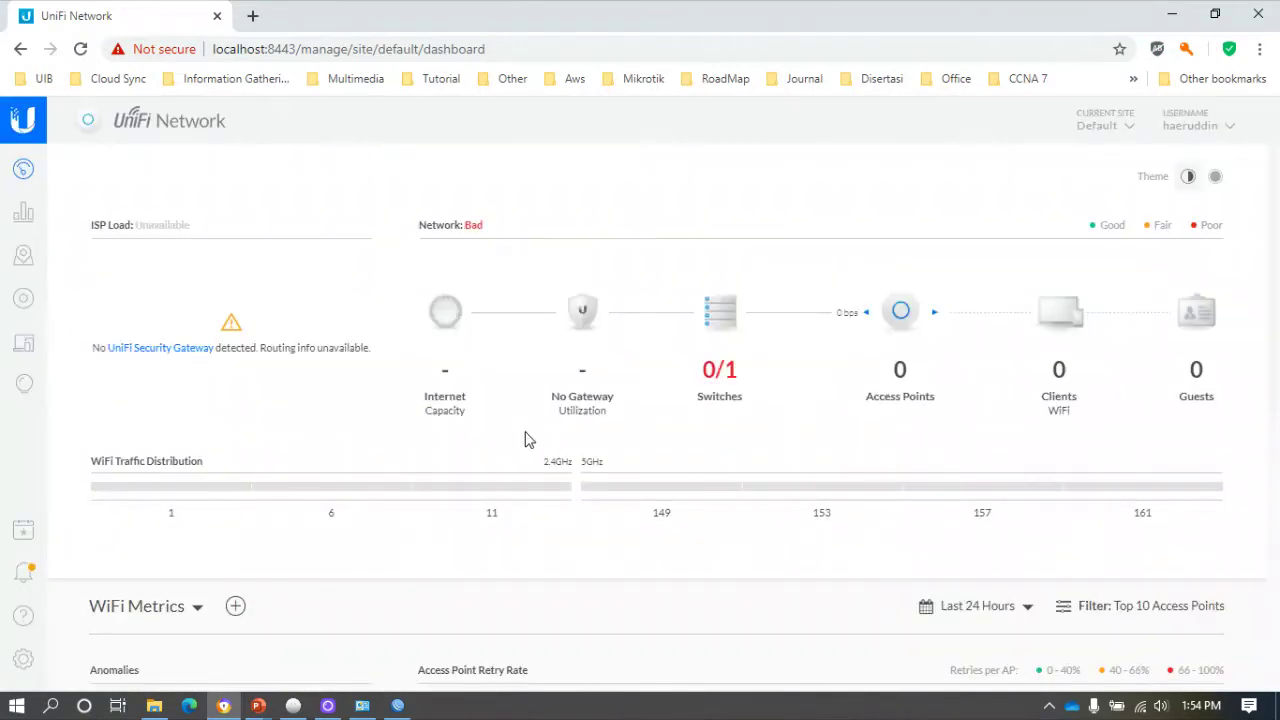
left_click(24, 306)
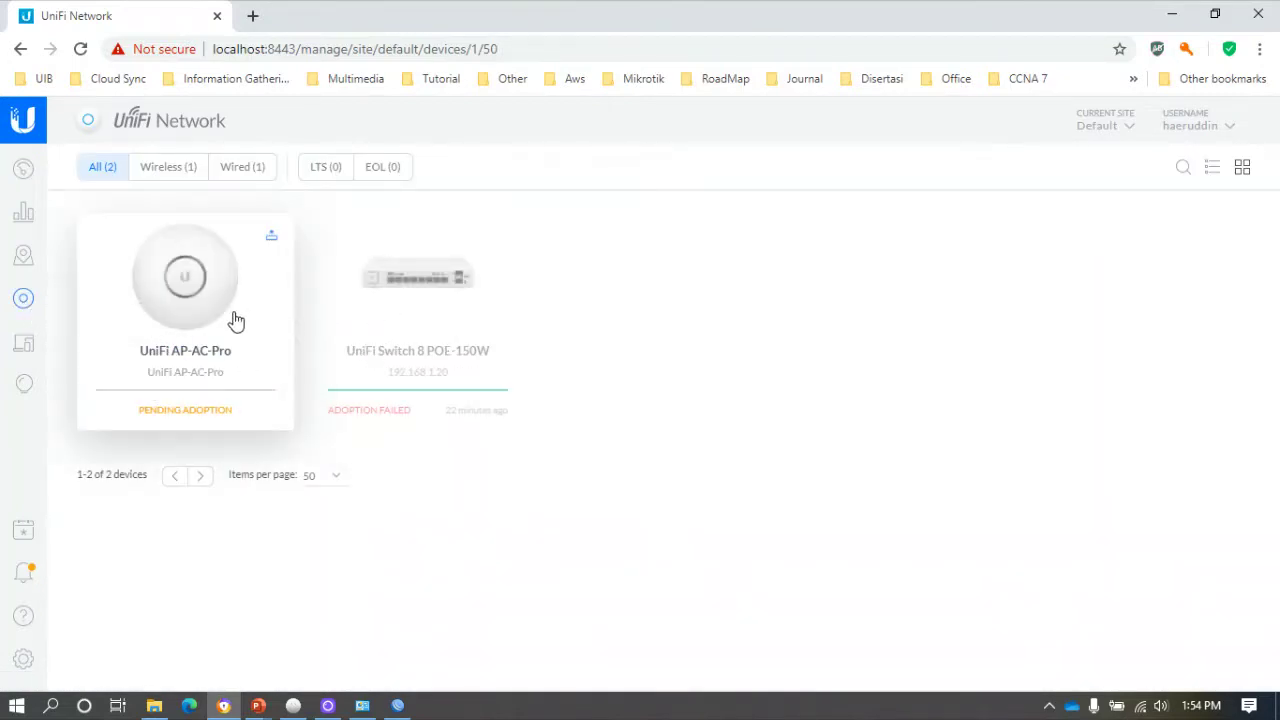
left_click(380, 317)
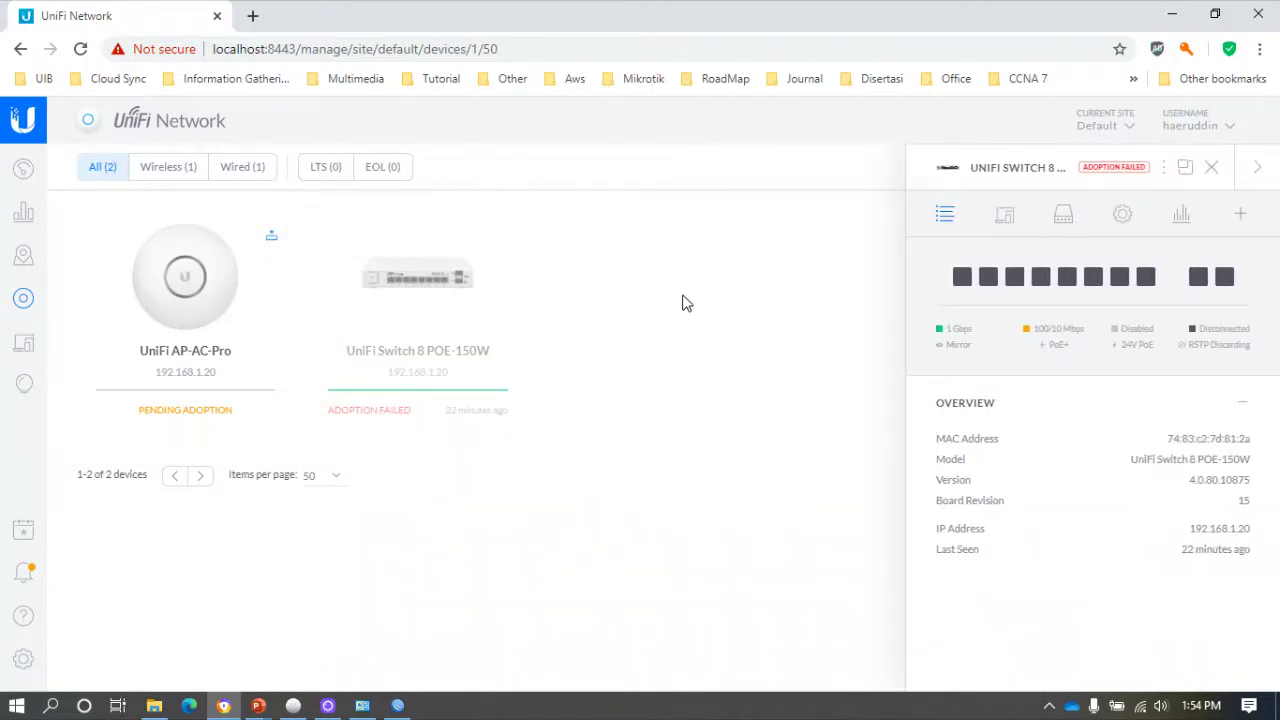
left_click(1211, 167)
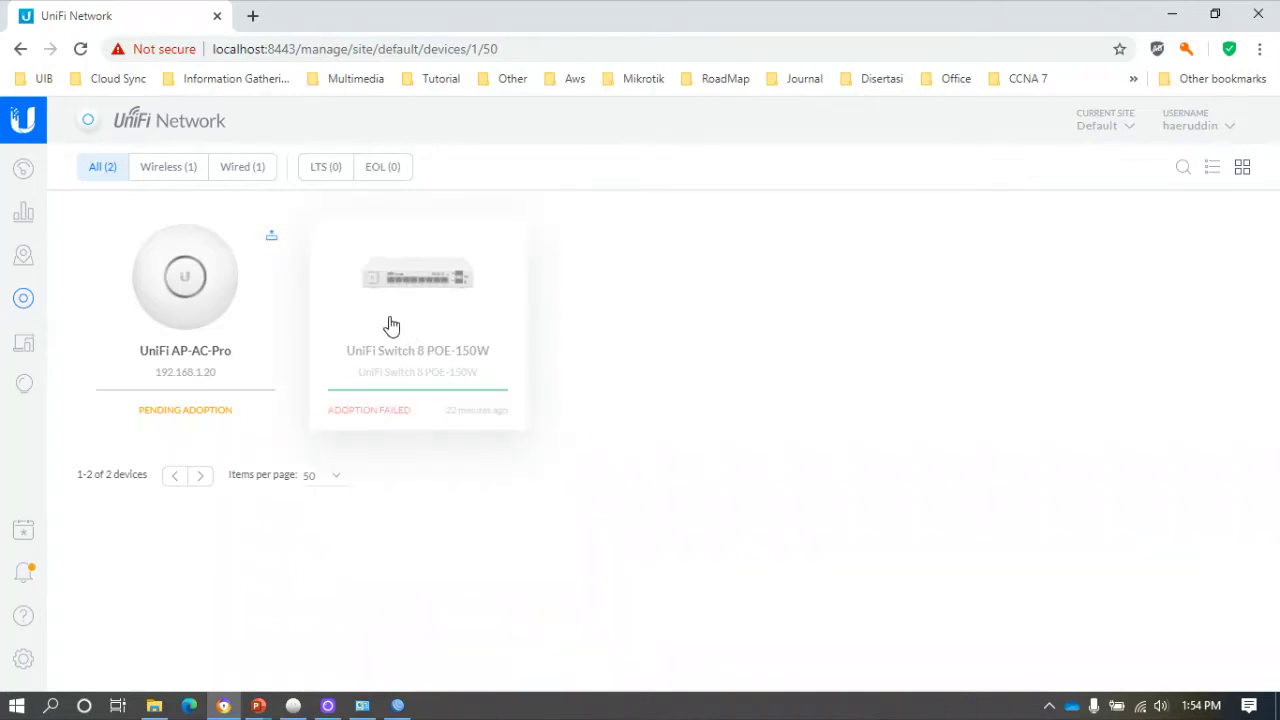
left_click(414, 311)
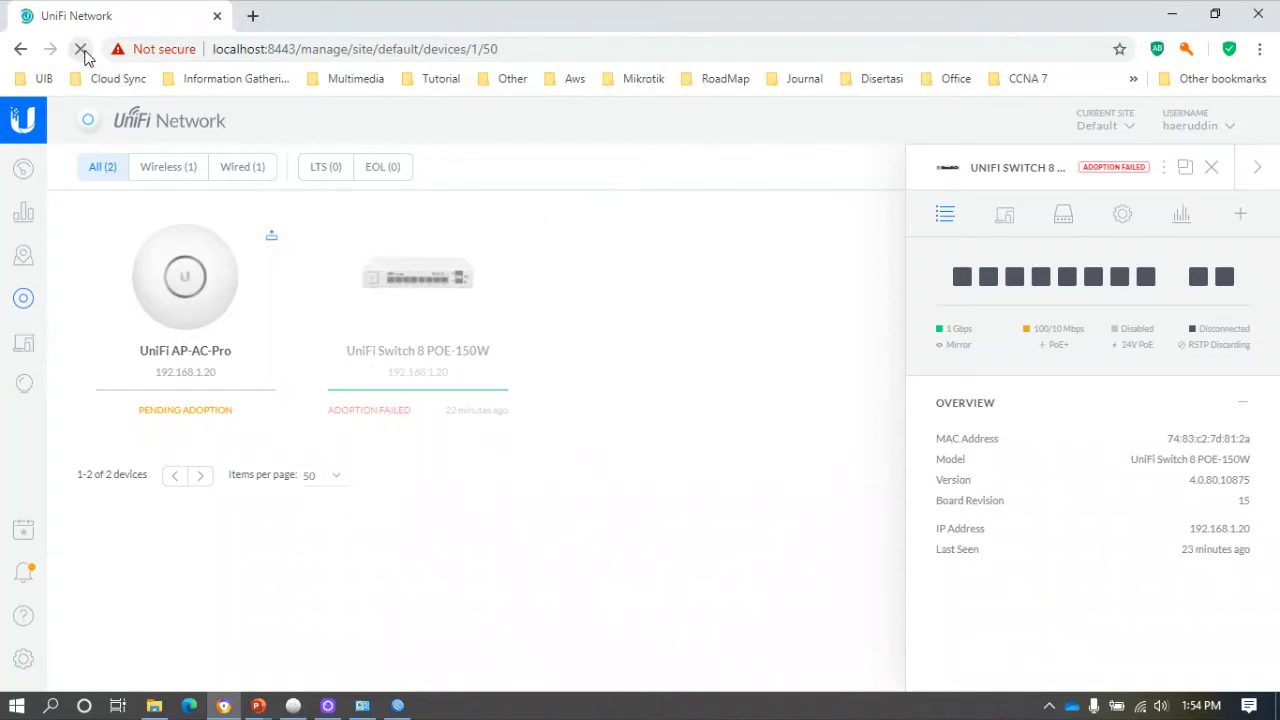
Reload the devices page and view the AP-AC-Pro, then the adopting switch at 192.168.1.20.
left_click(80, 48)
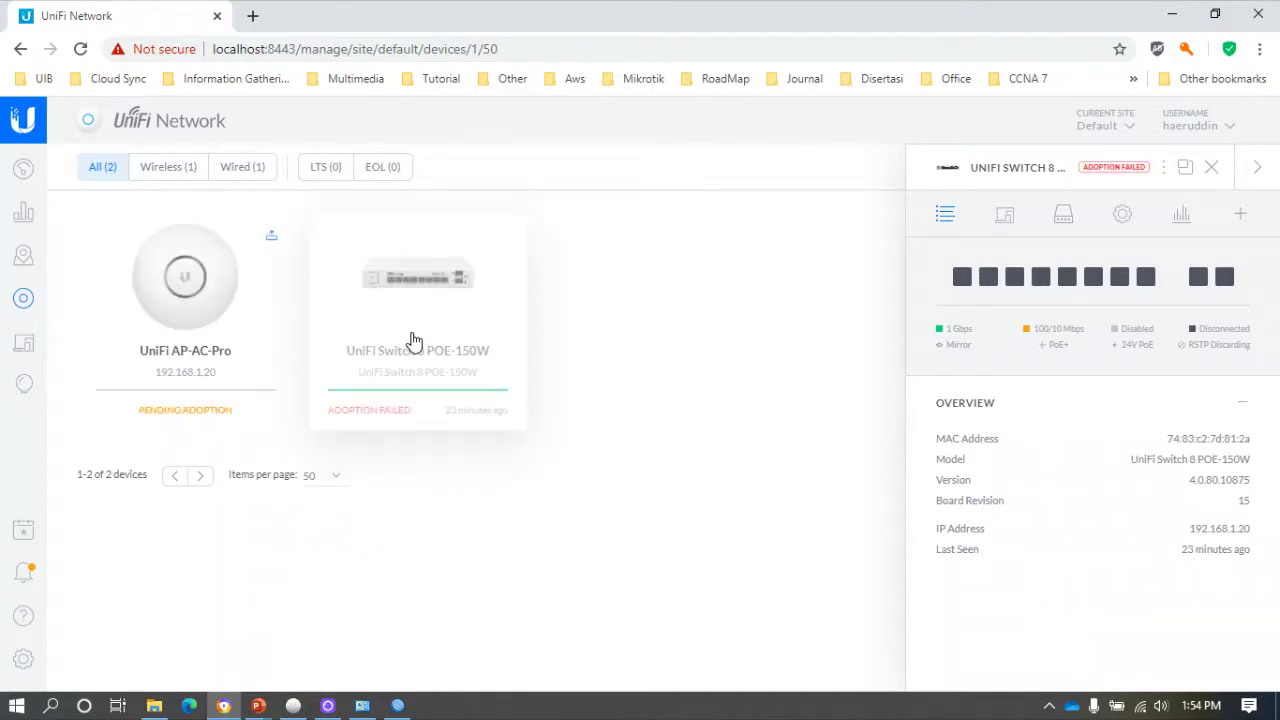
left_click(82, 49)
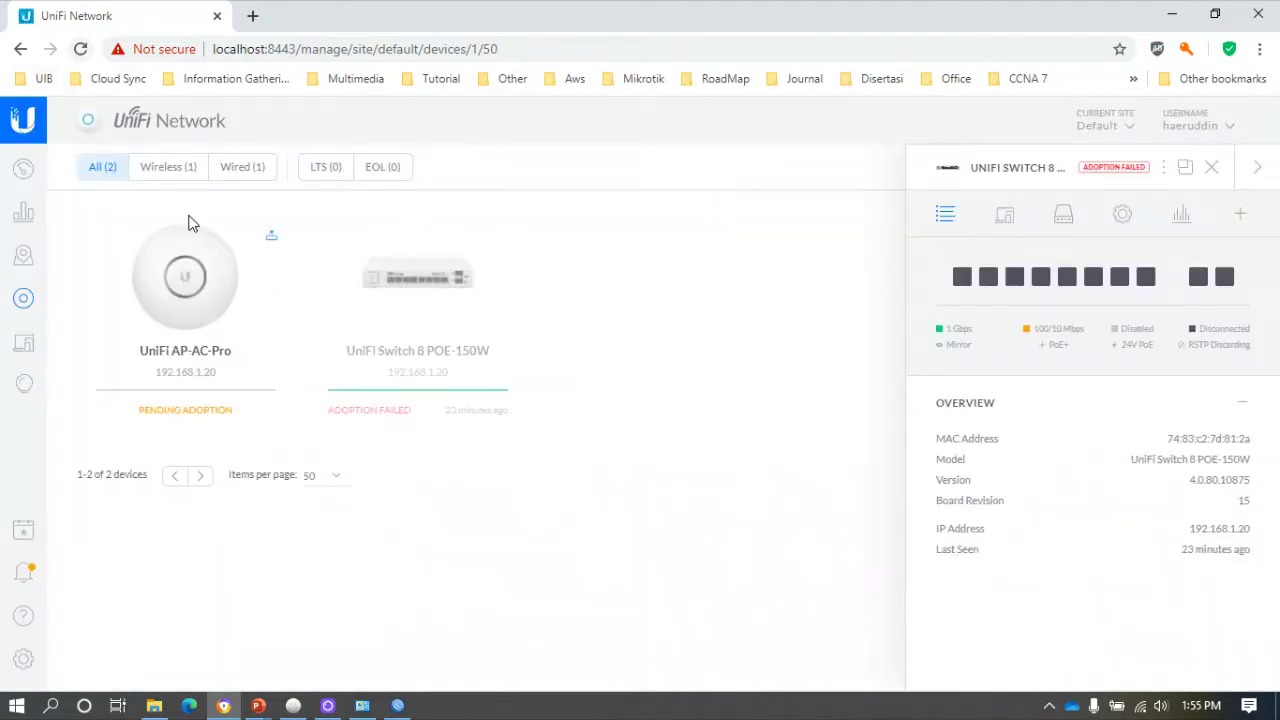
right_click(231, 258)
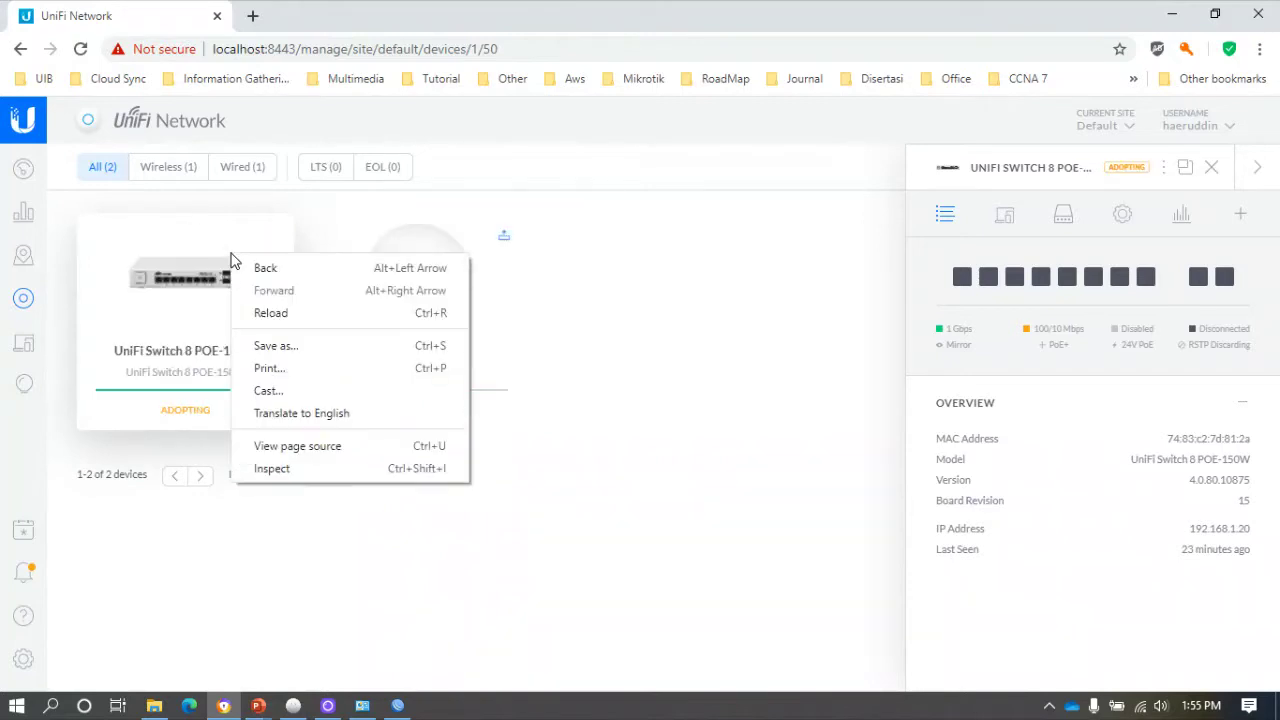
left_click(594, 297)
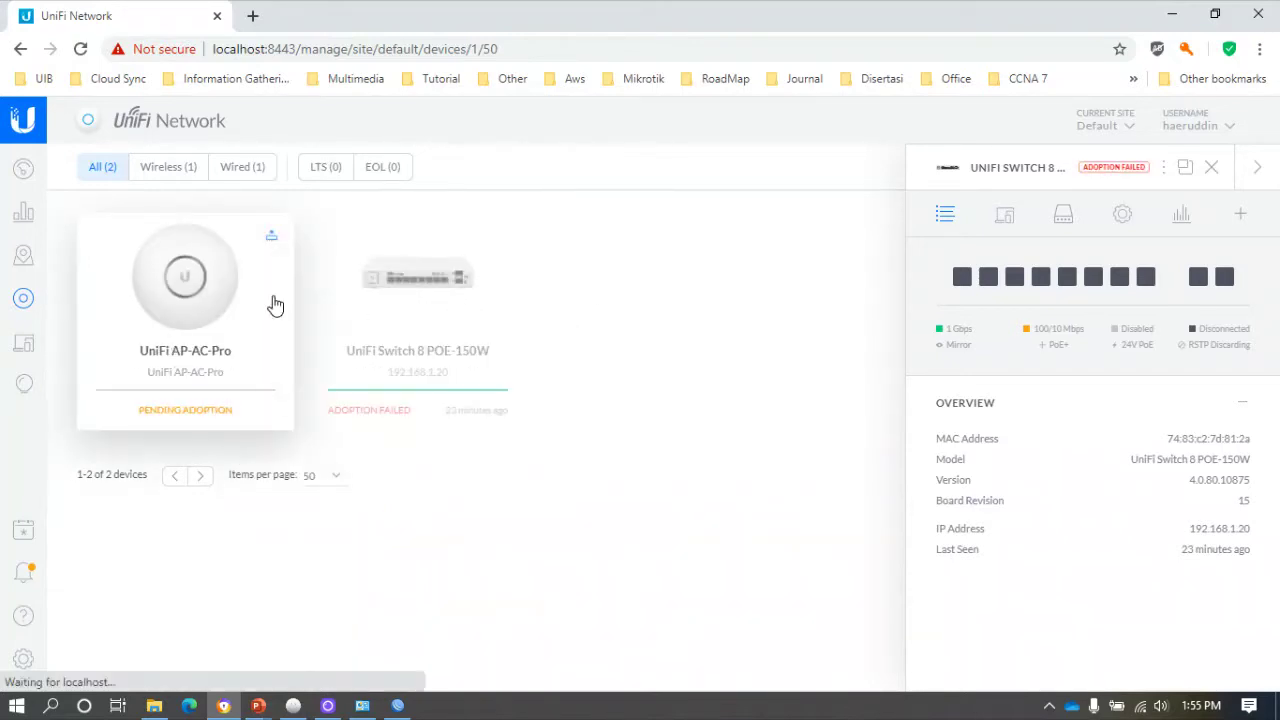
left_click(275, 302)
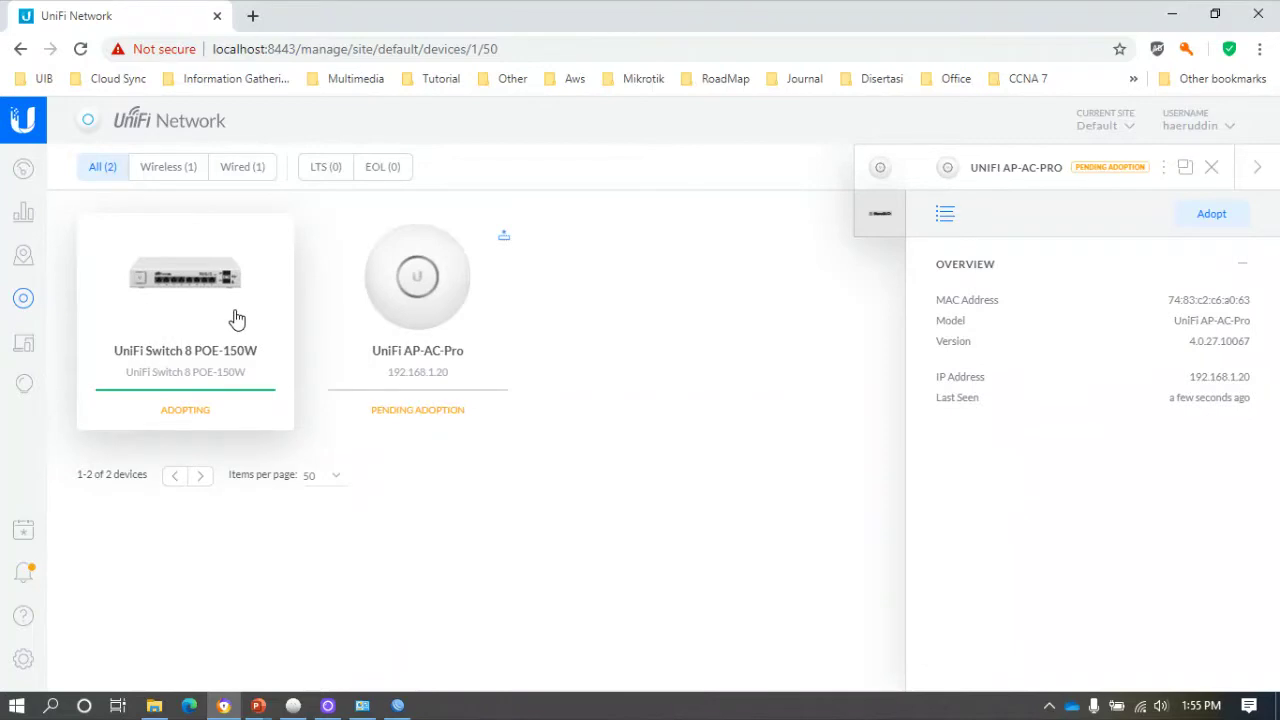
left_click(236, 318)
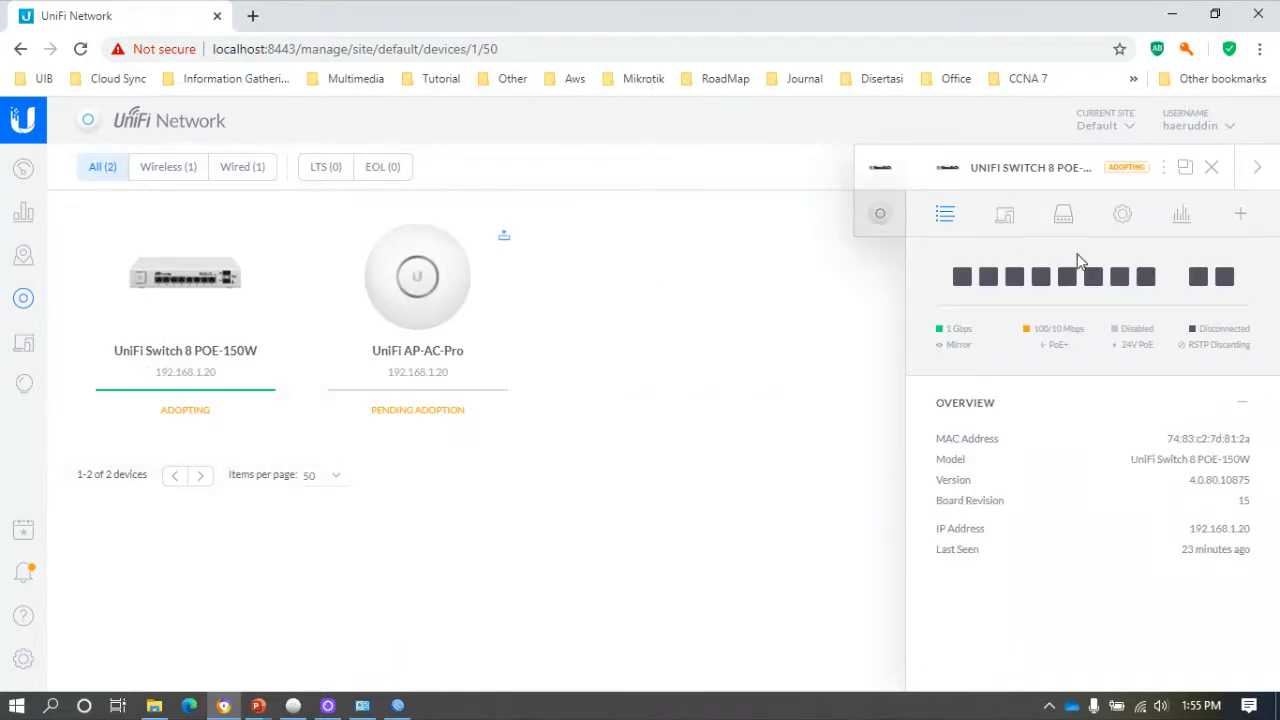
Press Adopt on the UniFi AP-AC-Pro panel, then close the panel and reload.
left_click(1239, 216)
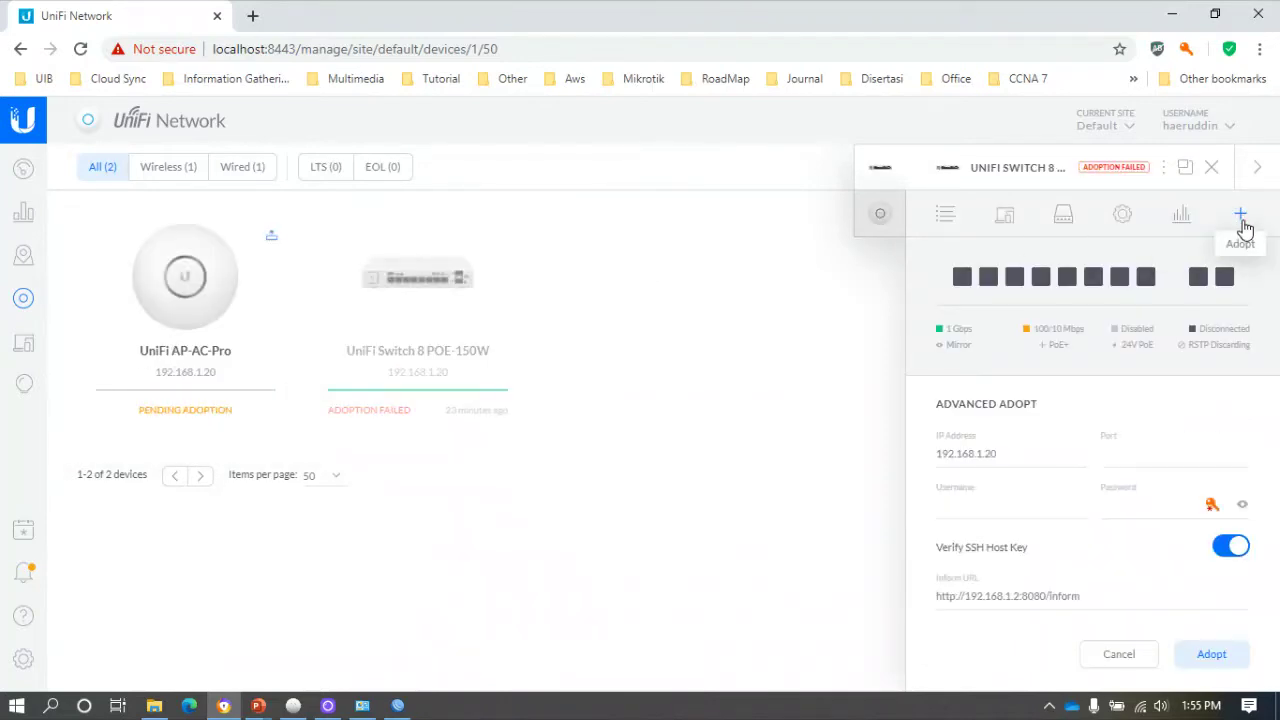
left_click(80, 48)
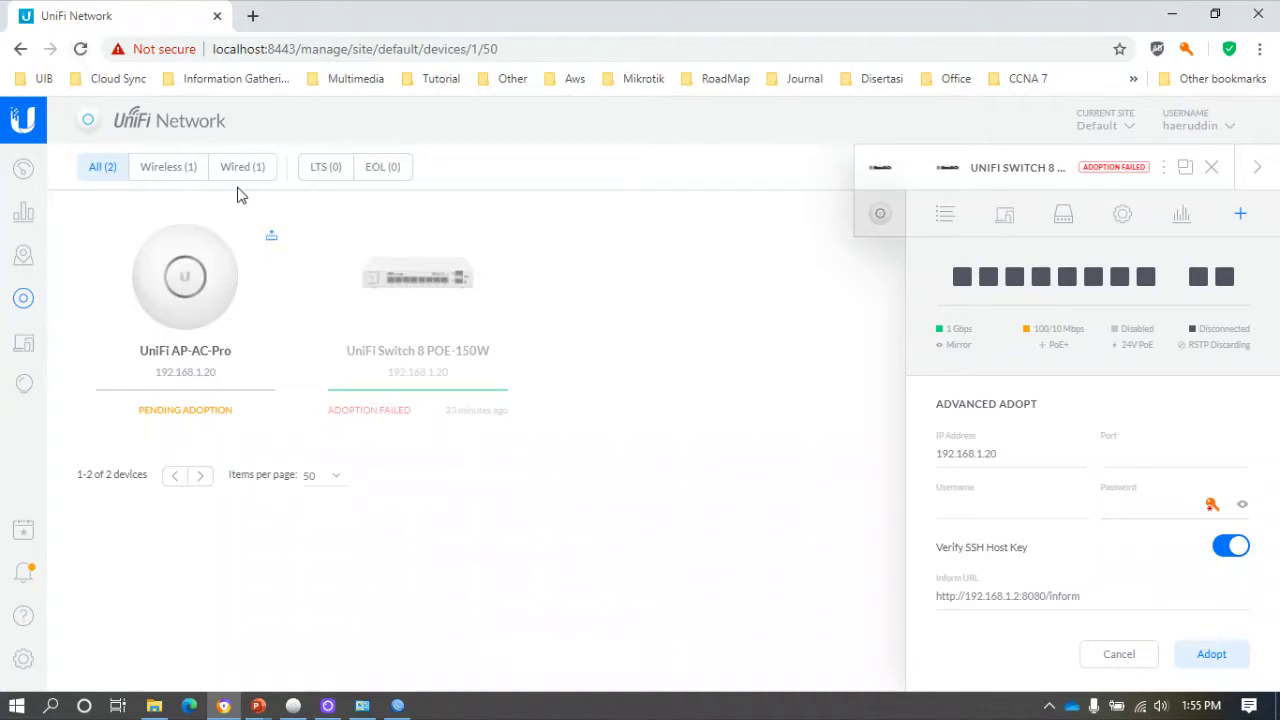
right_click(228, 282)
left_click(209, 266)
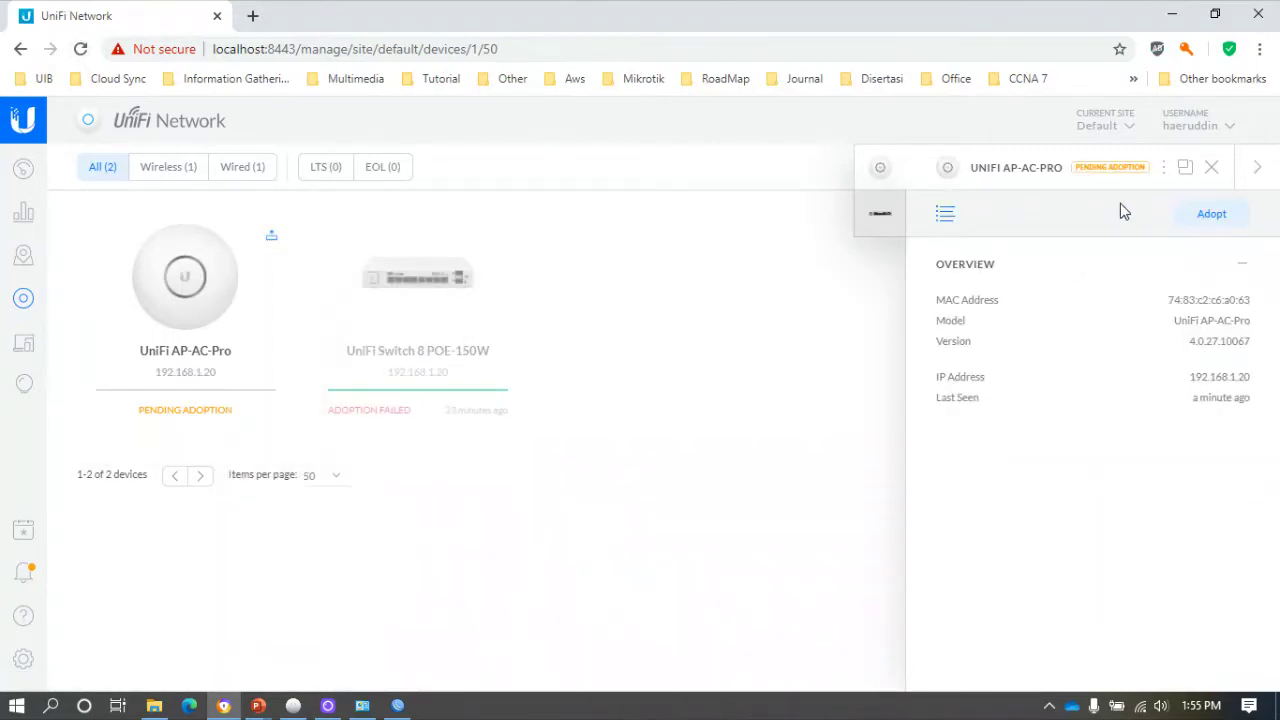
left_click(1219, 219)
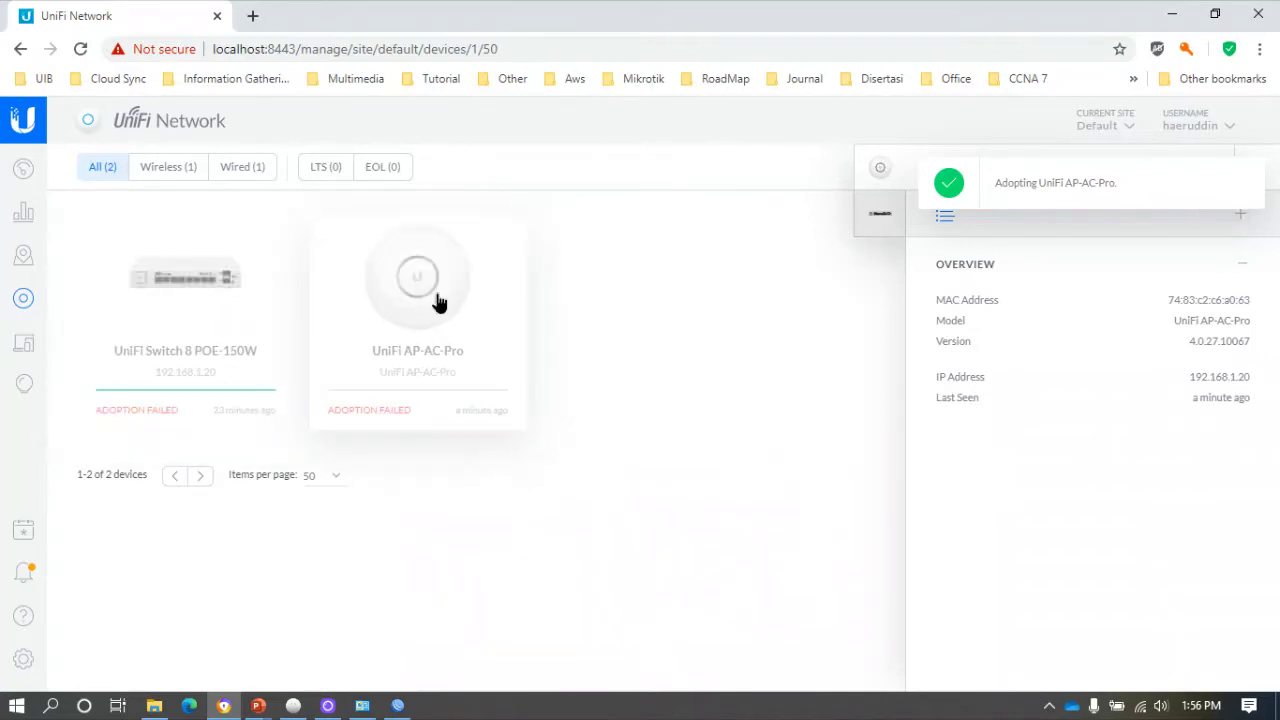
right_click(432, 296)
left_click(438, 285)
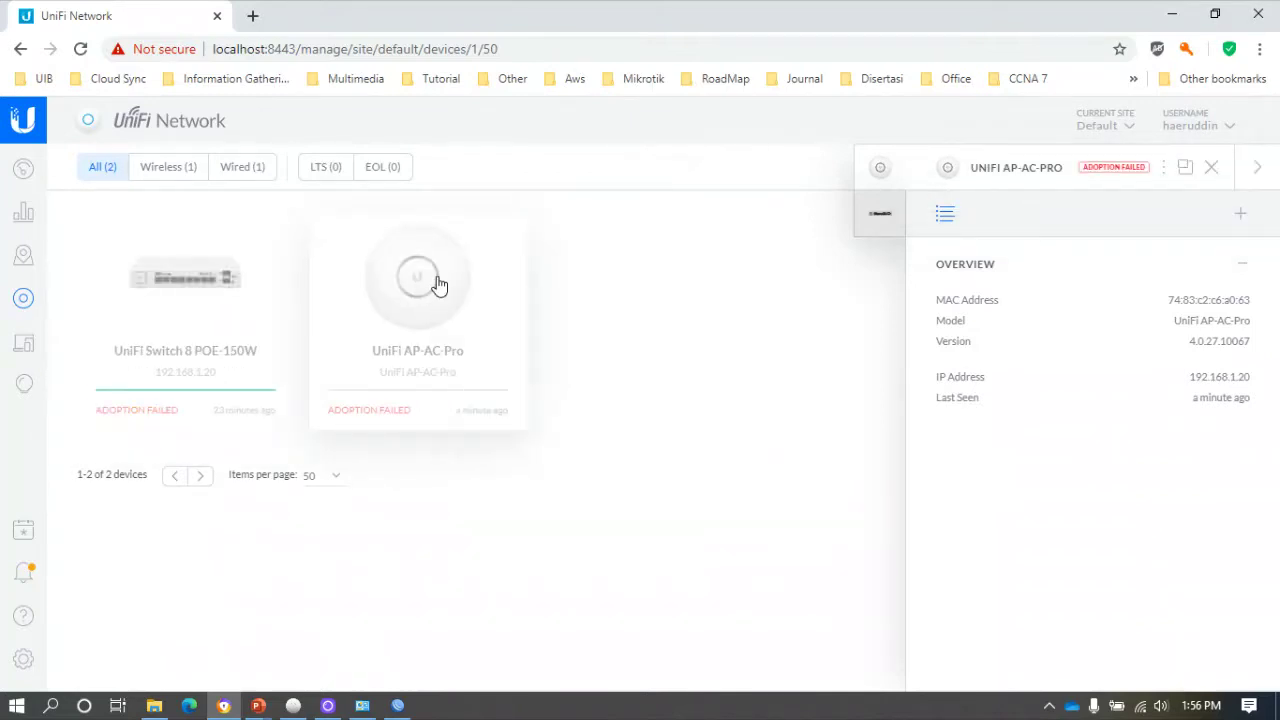
left_click(1211, 168)
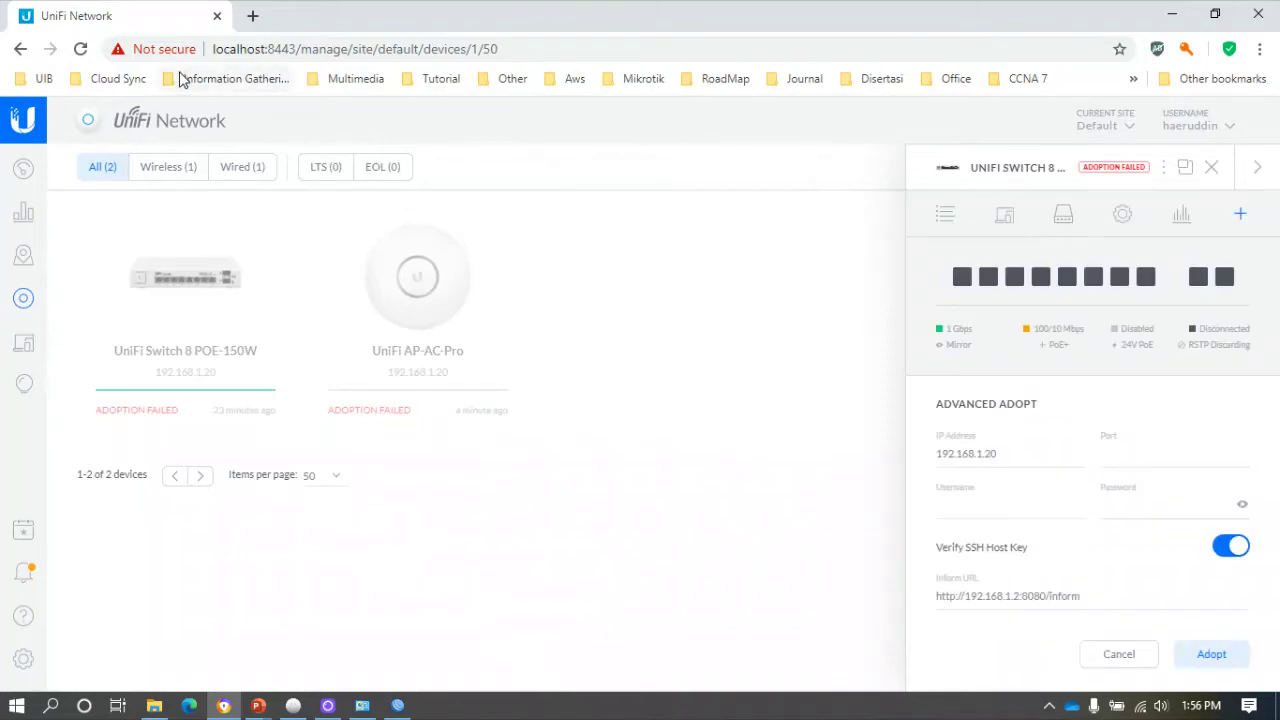
left_click(80, 50)
Reload the controller page and close the UniFi Switch 8 properties panel.
left_click(80, 49)
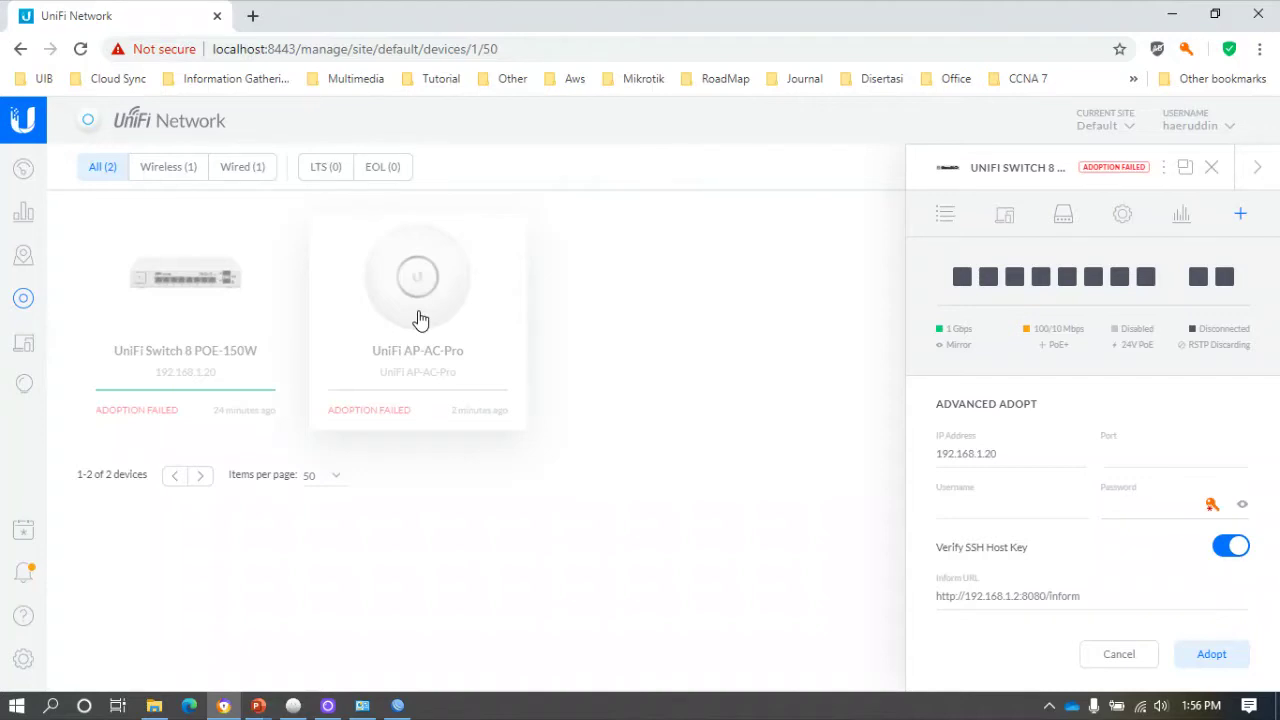
left_click(1212, 168)
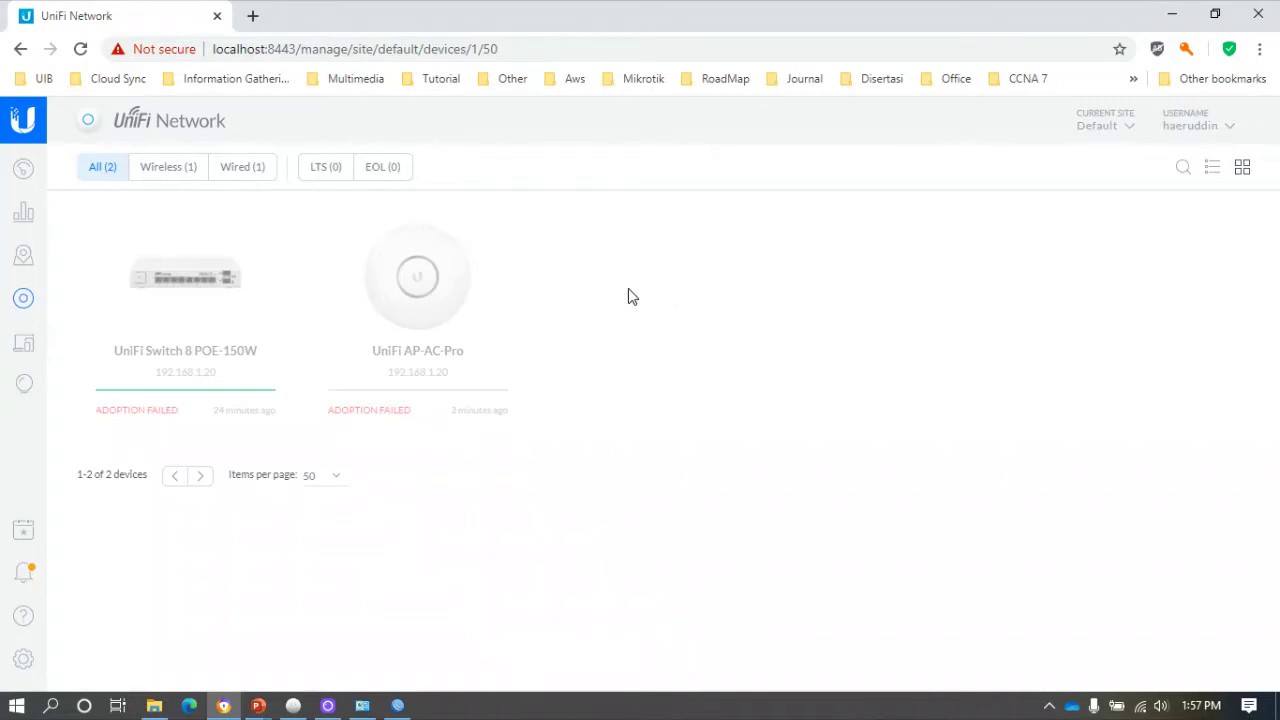
Reload until the UniFi Switch 8 POE-150W shows Adopting, view its panel, then open Settings.
left_click(83, 50)
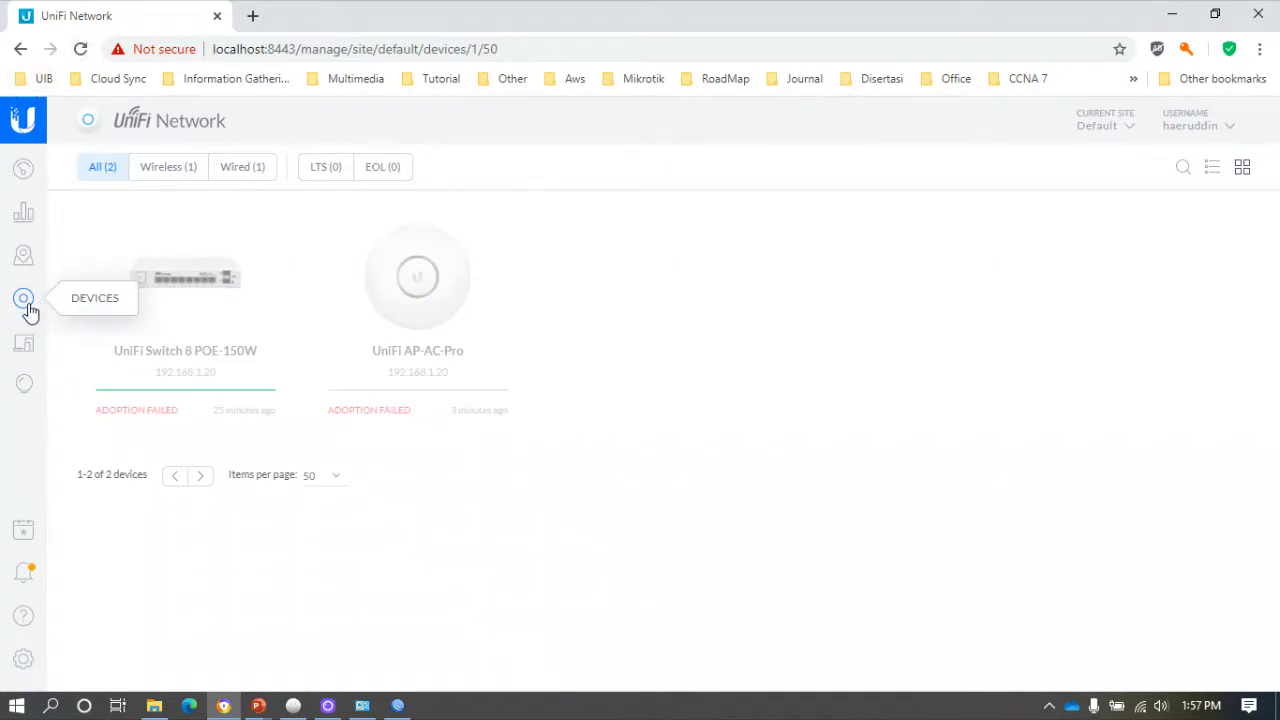
left_click(80, 49)
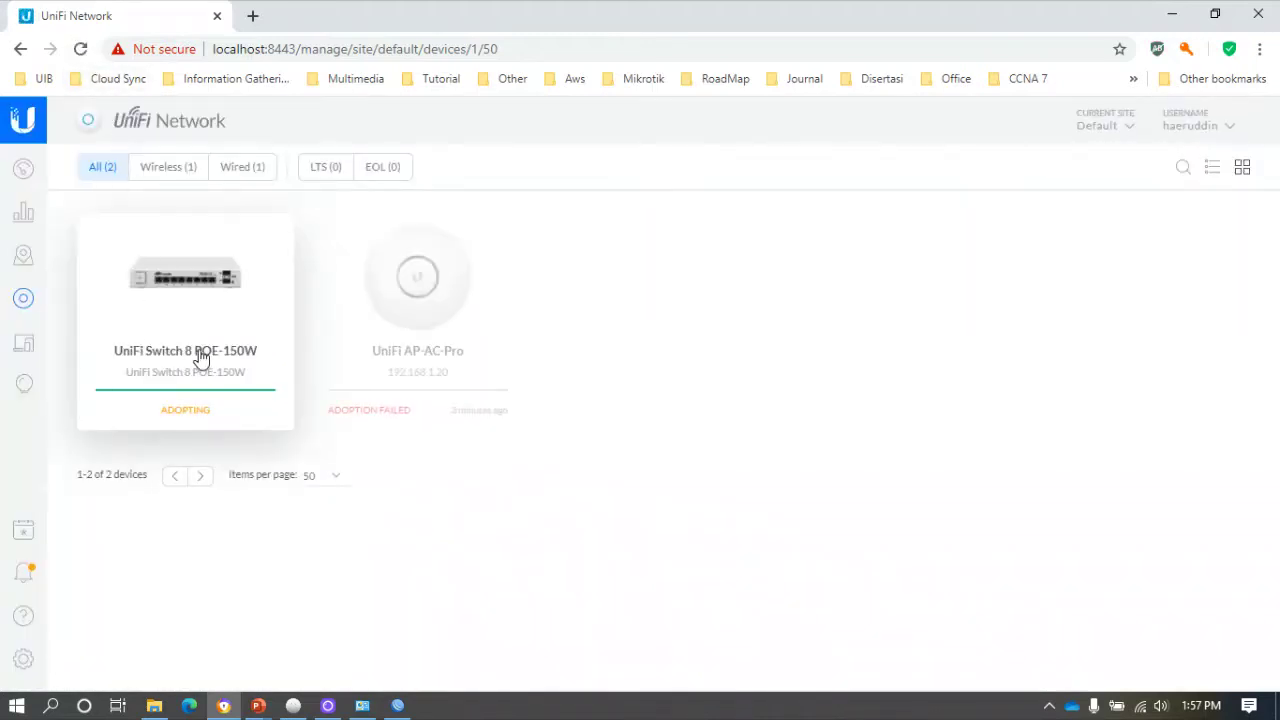
left_click(199, 357)
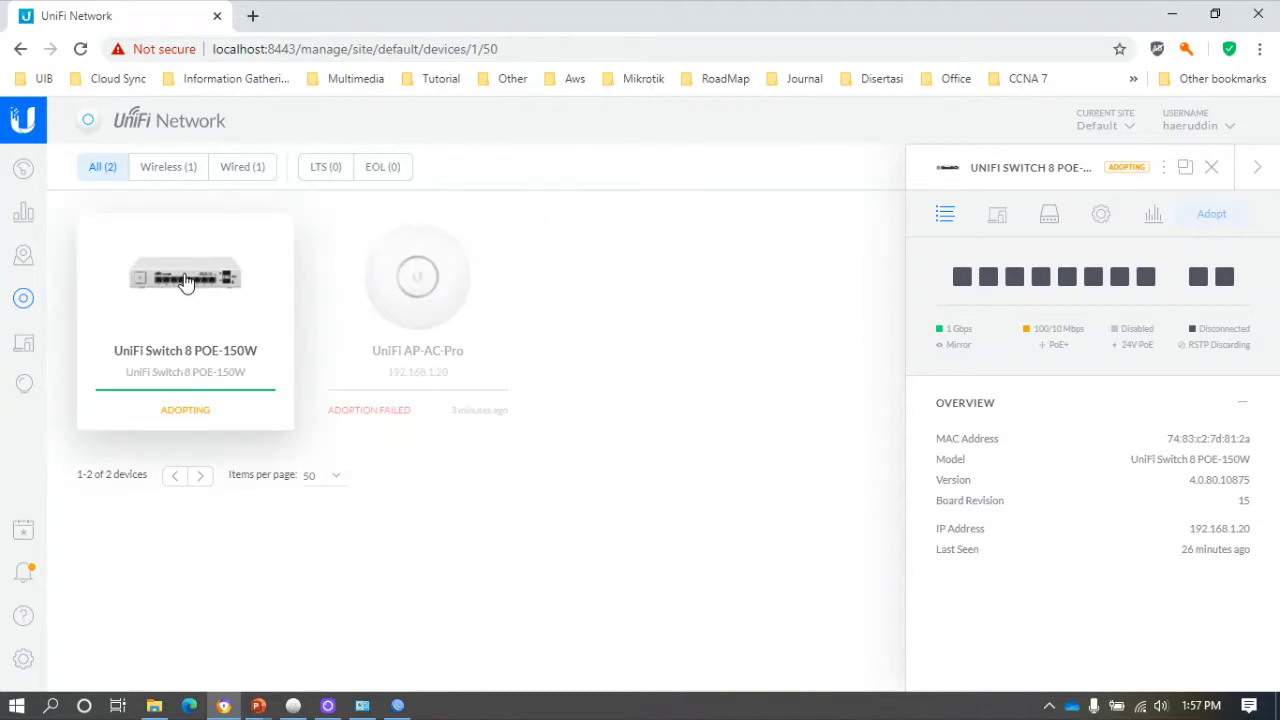
left_click(81, 50)
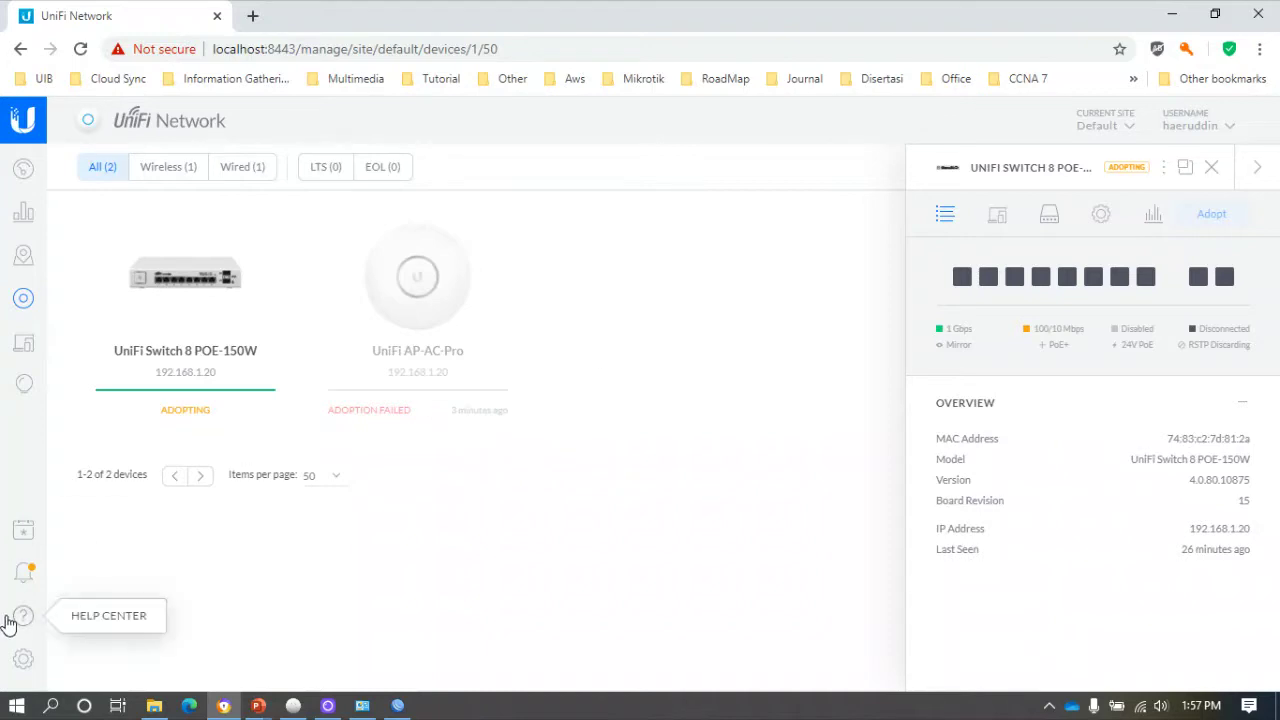
left_click(23, 661)
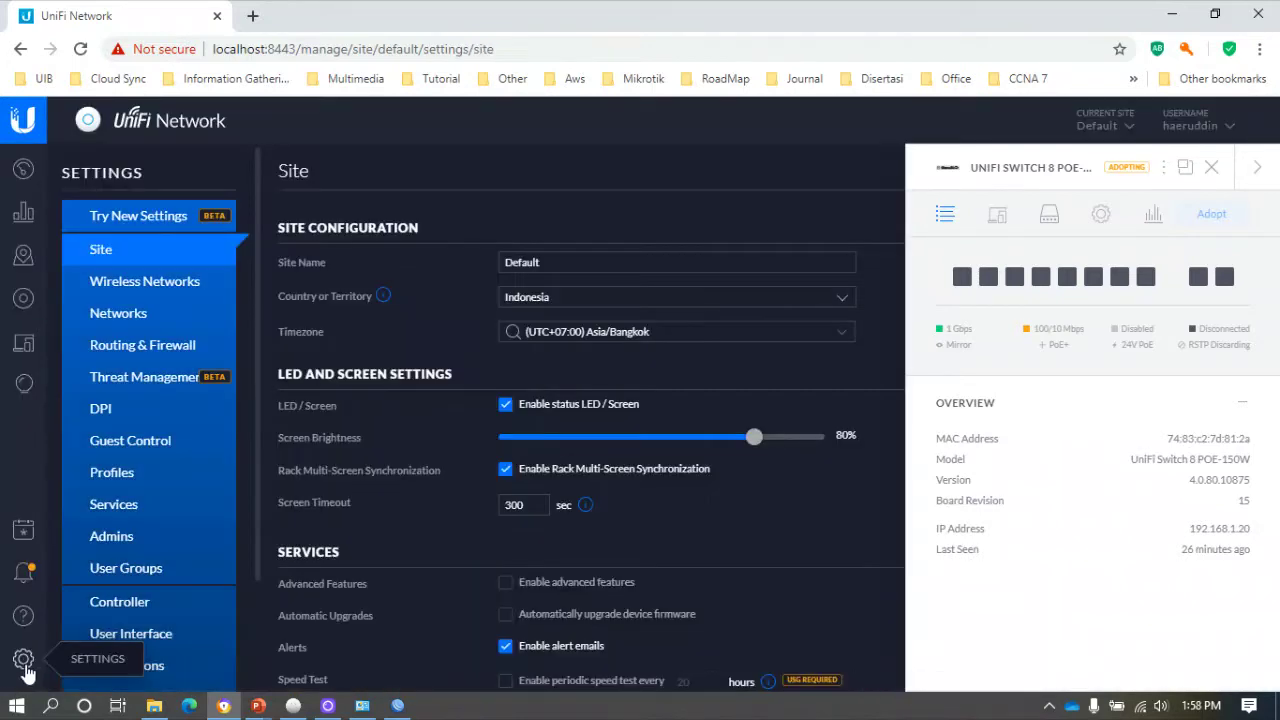
In Networks, delete VLAN10--Manajemen, VLAN20-Karyawan and VLAN30-Guest.
left_click(146, 326)
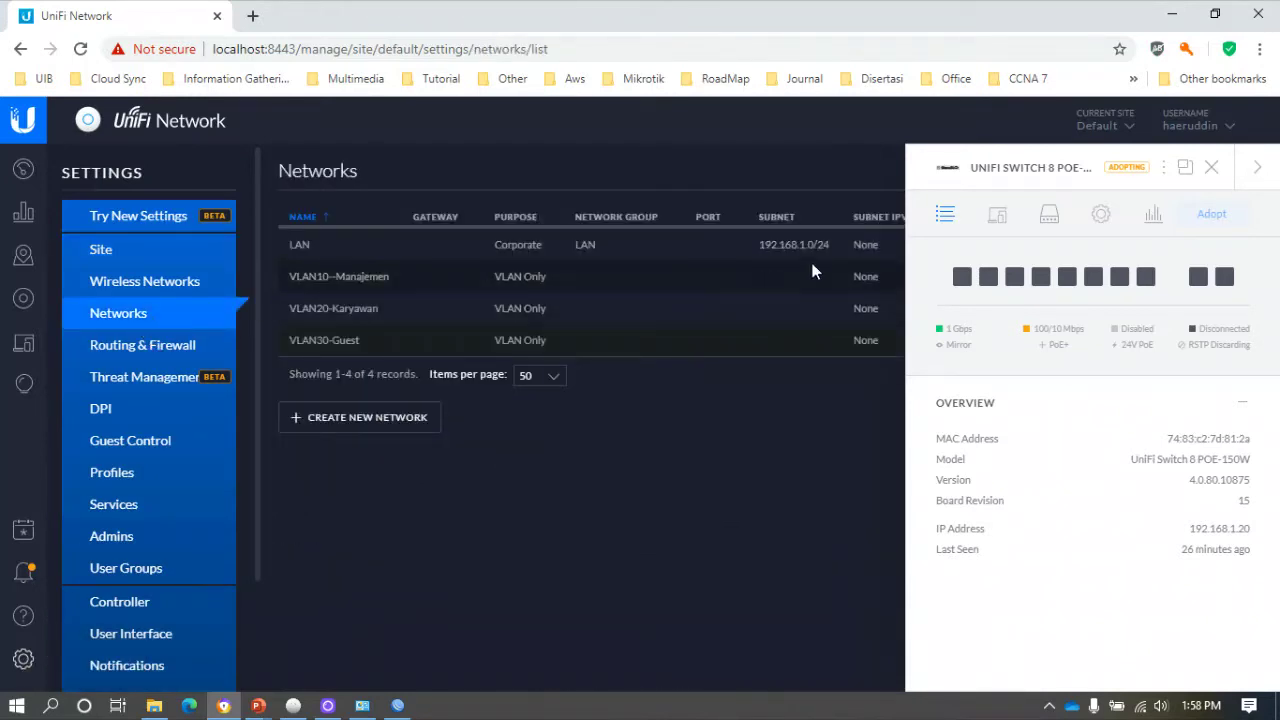
left_click(1213, 170)
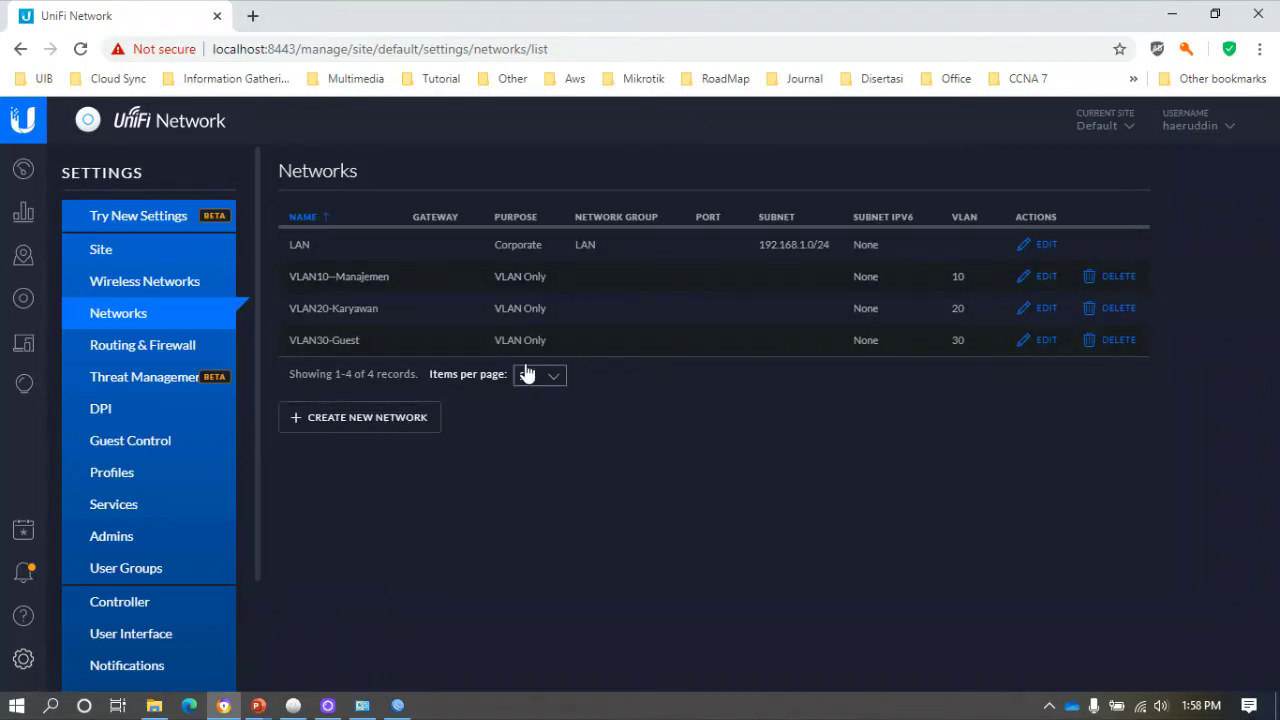
left_click(1118, 276)
left_click(890, 437)
left_click(1122, 285)
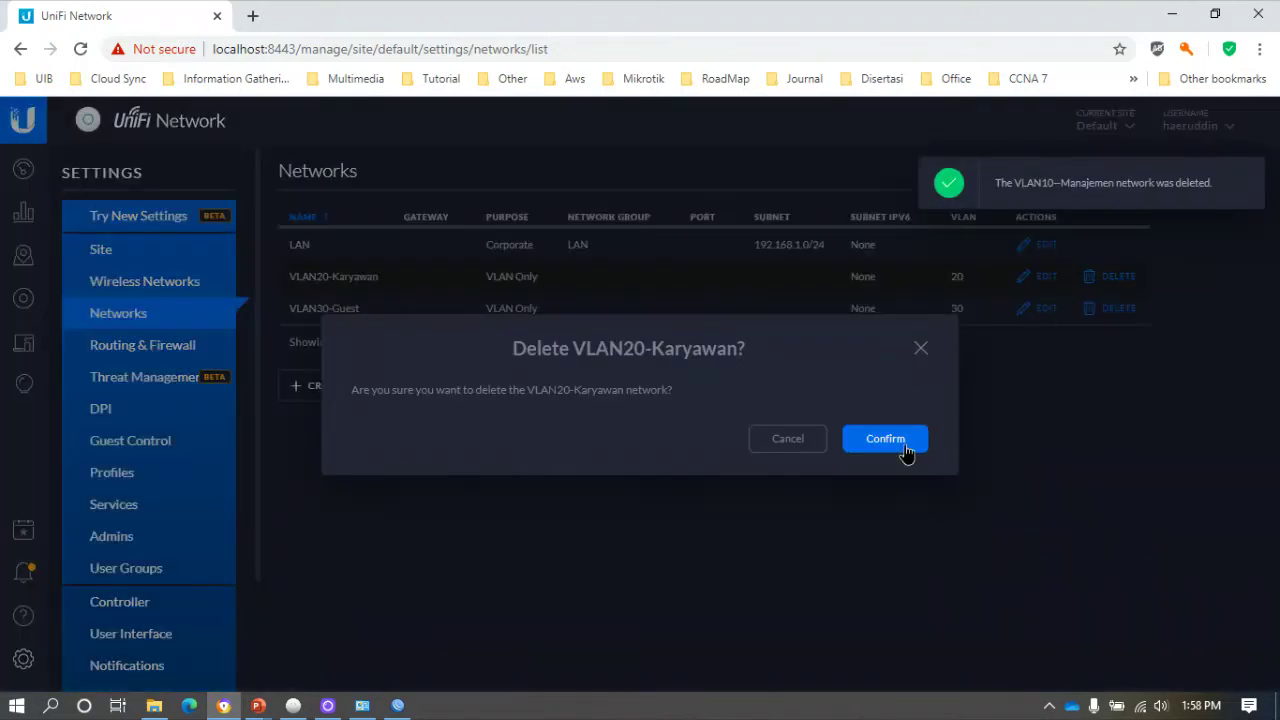
left_click(900, 447)
left_click(1125, 317)
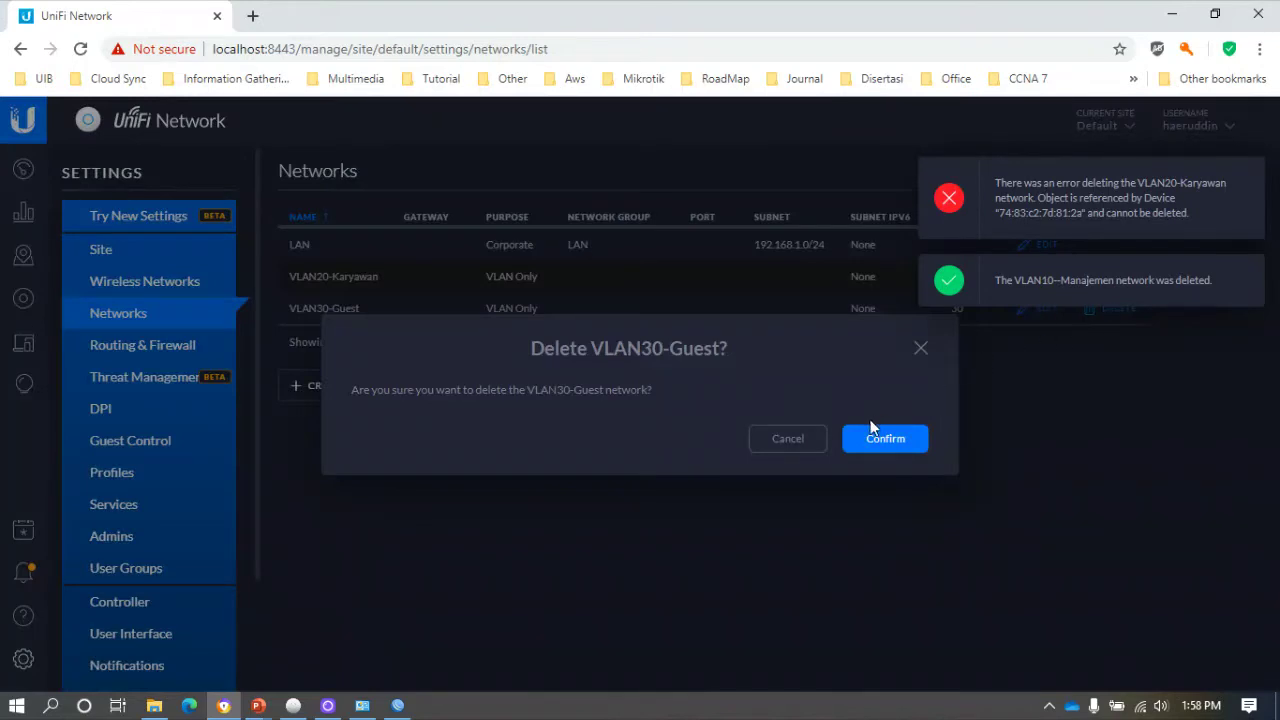
left_click(889, 445)
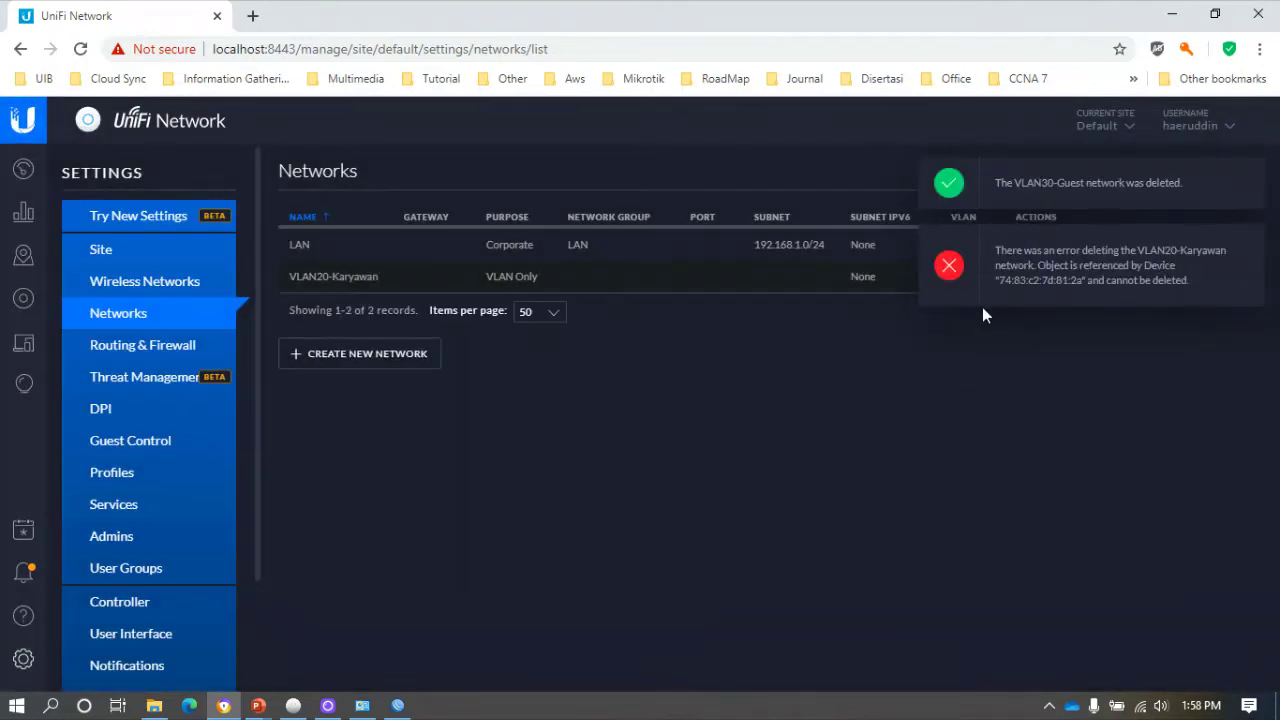
Dismiss the result notices and retry deleting VLAN20-Karyawan.
left_click(1249, 244)
left_click(1250, 180)
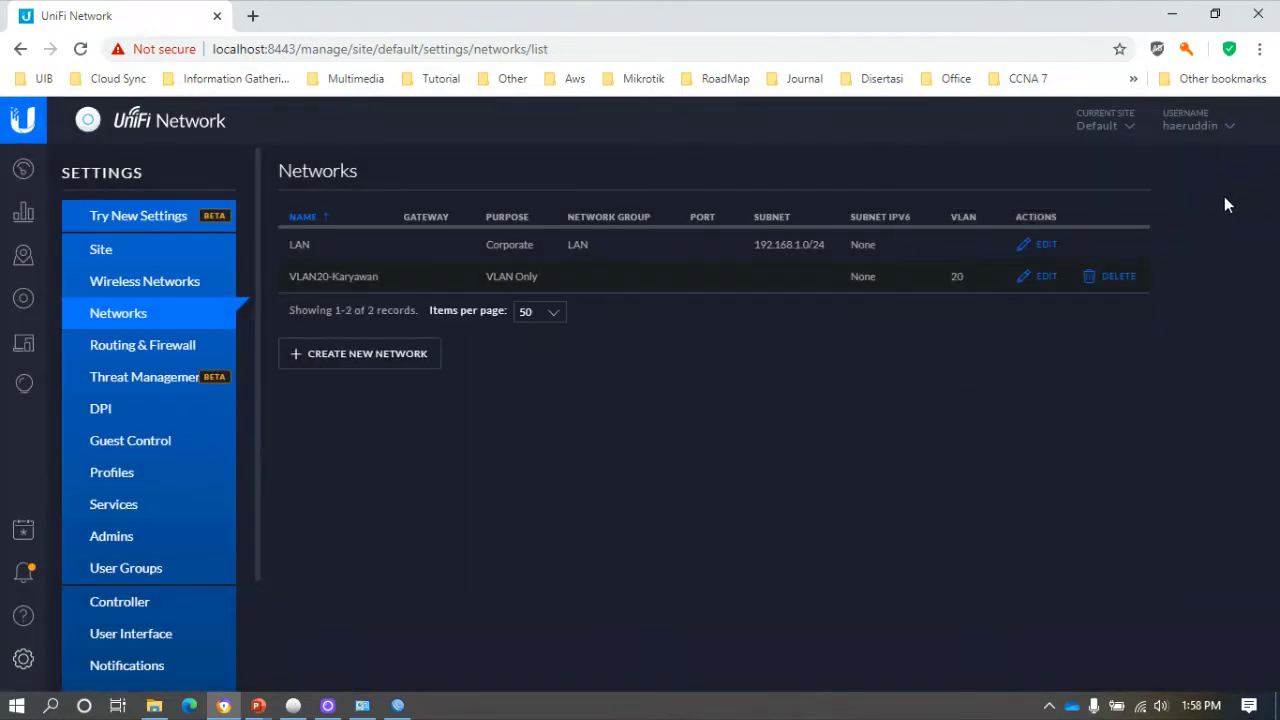
left_click(1108, 287)
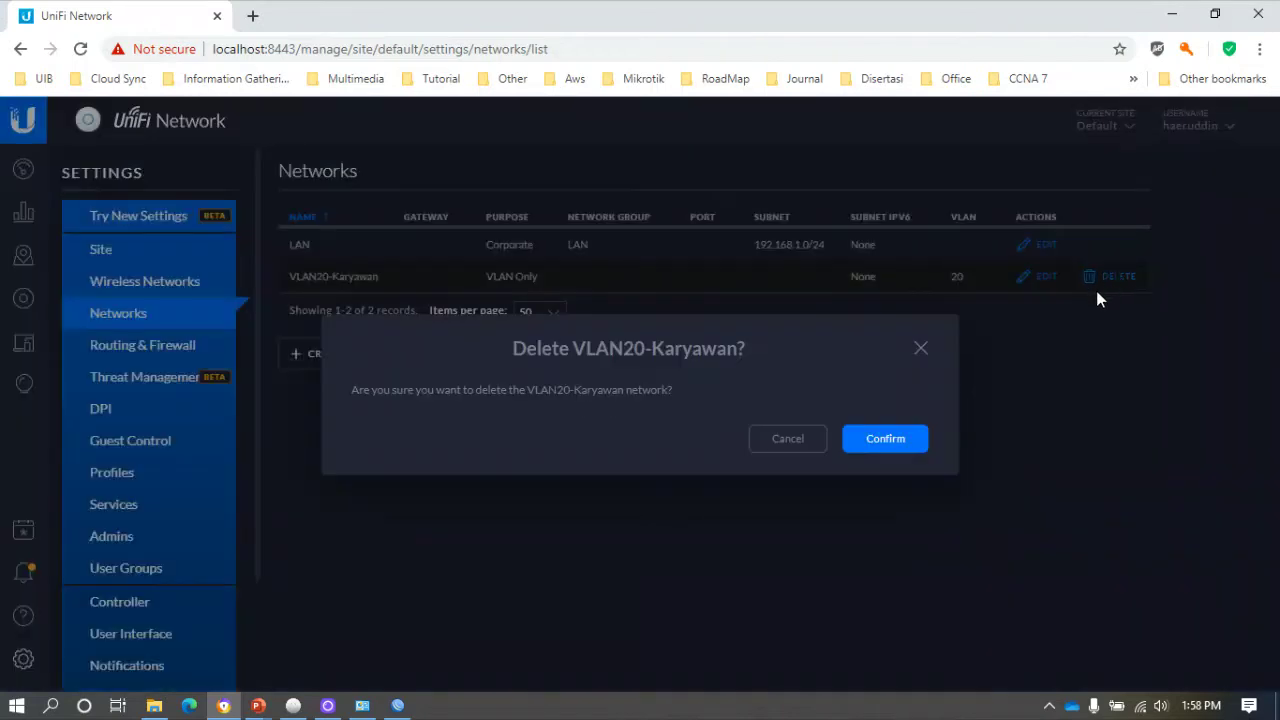
left_click(896, 448)
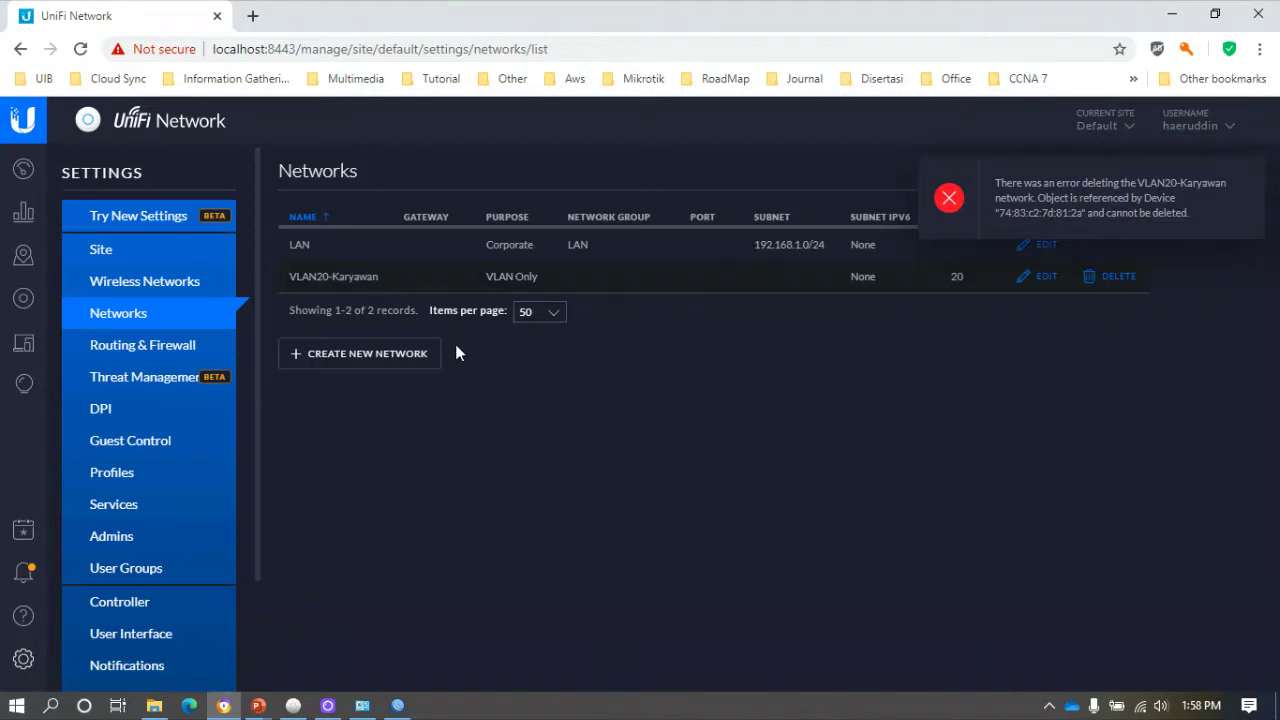
Create VLAN10-Network Manajemen as a VLAN Only network with VLAN ID 10.
left_click(402, 357)
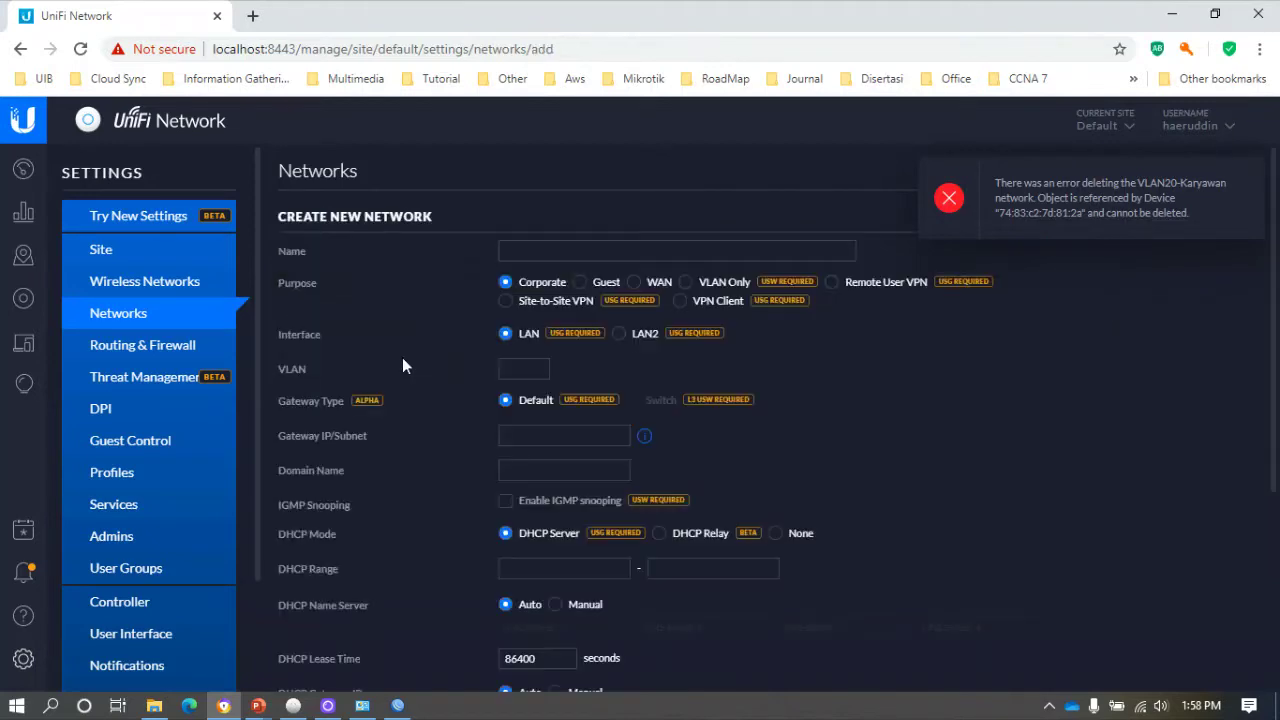
left_click(1247, 176)
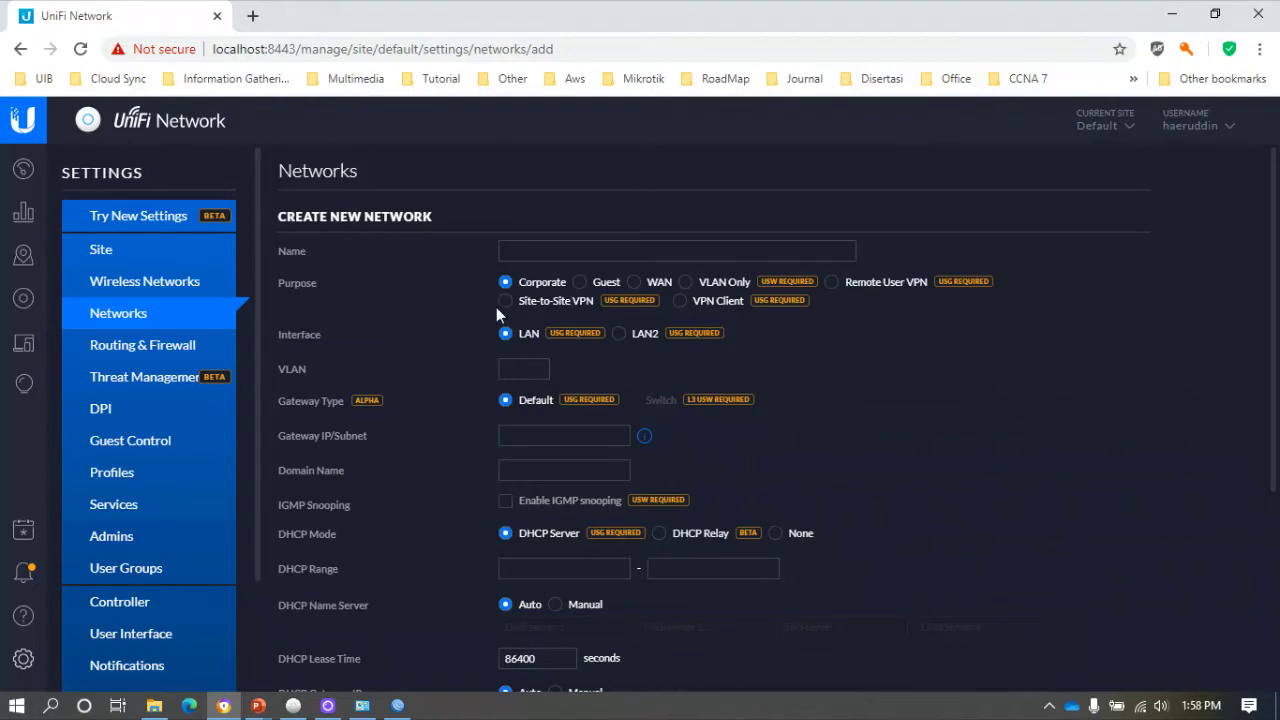
scroll(605, 350, "down", 3)
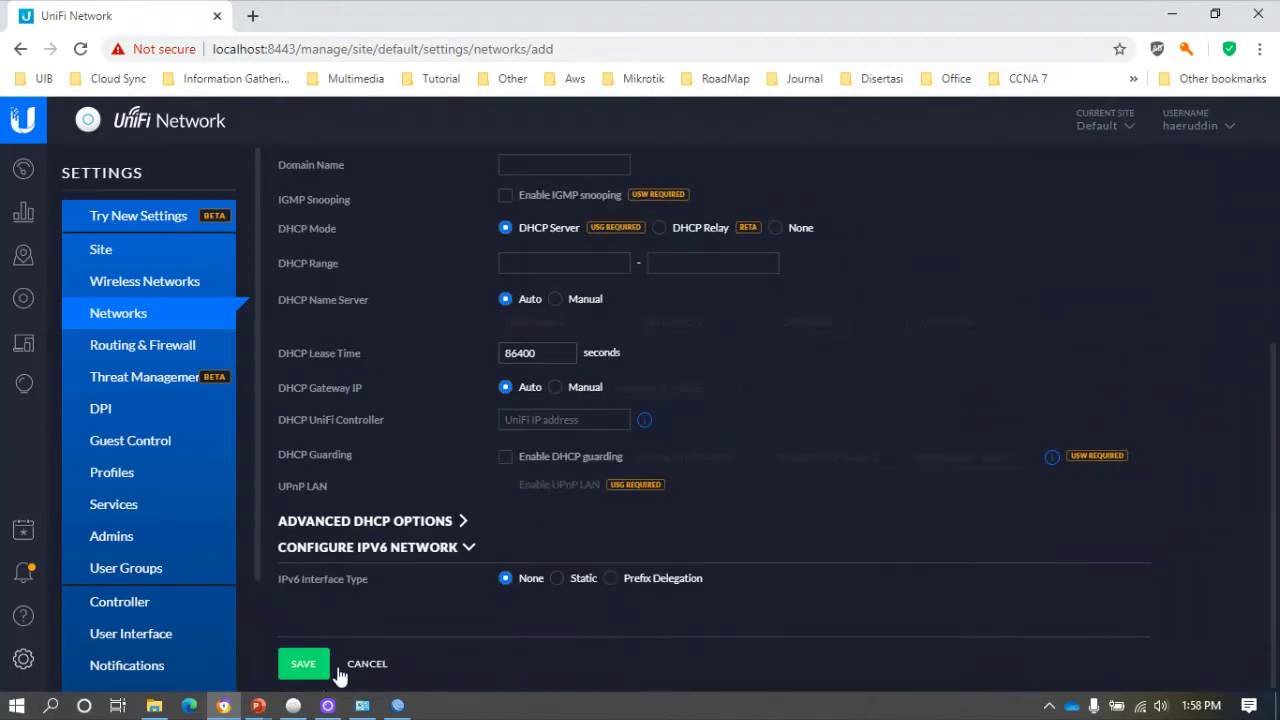
left_click(358, 664)
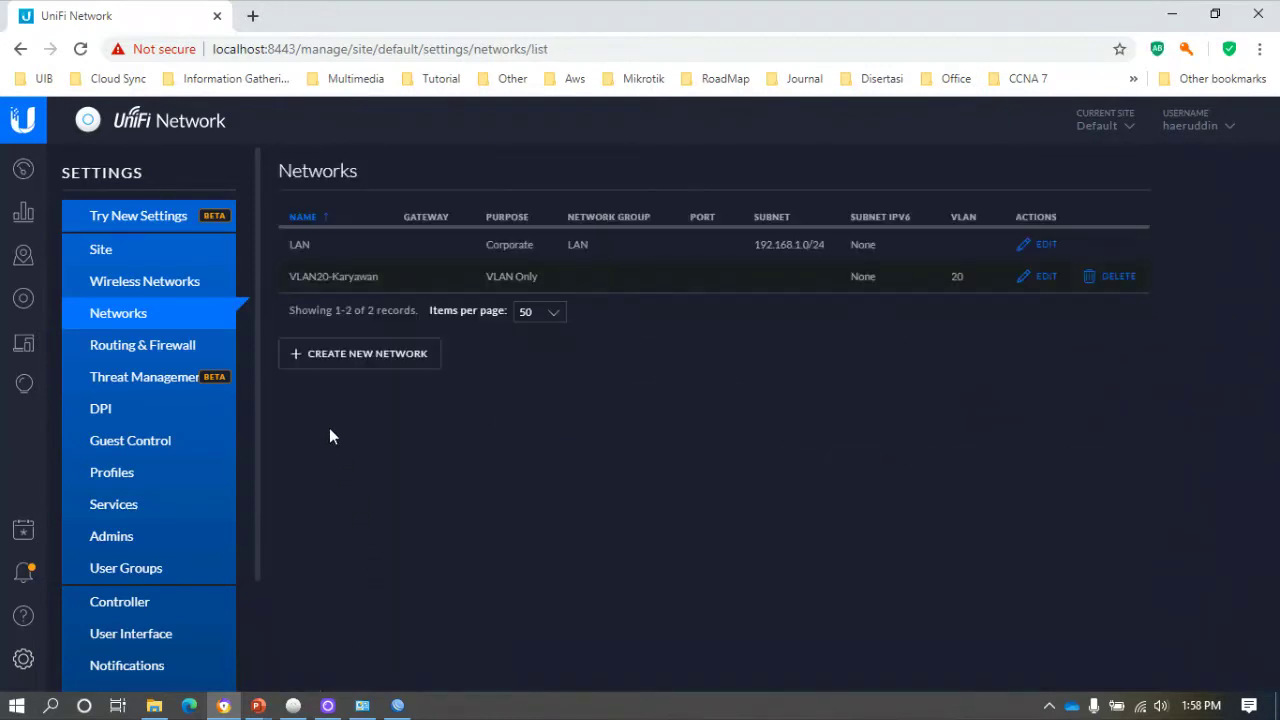
left_click(343, 356)
left_click(537, 253)
type("VLAN10")
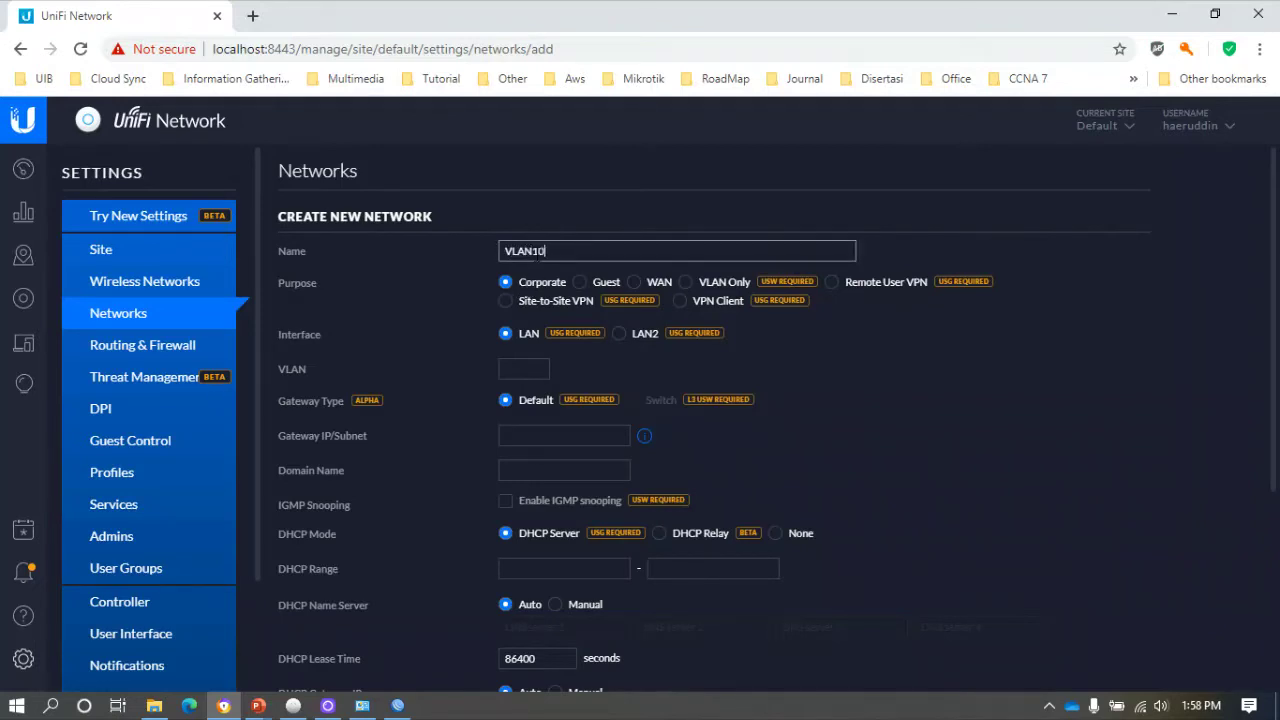
type("-Network Manajemen")
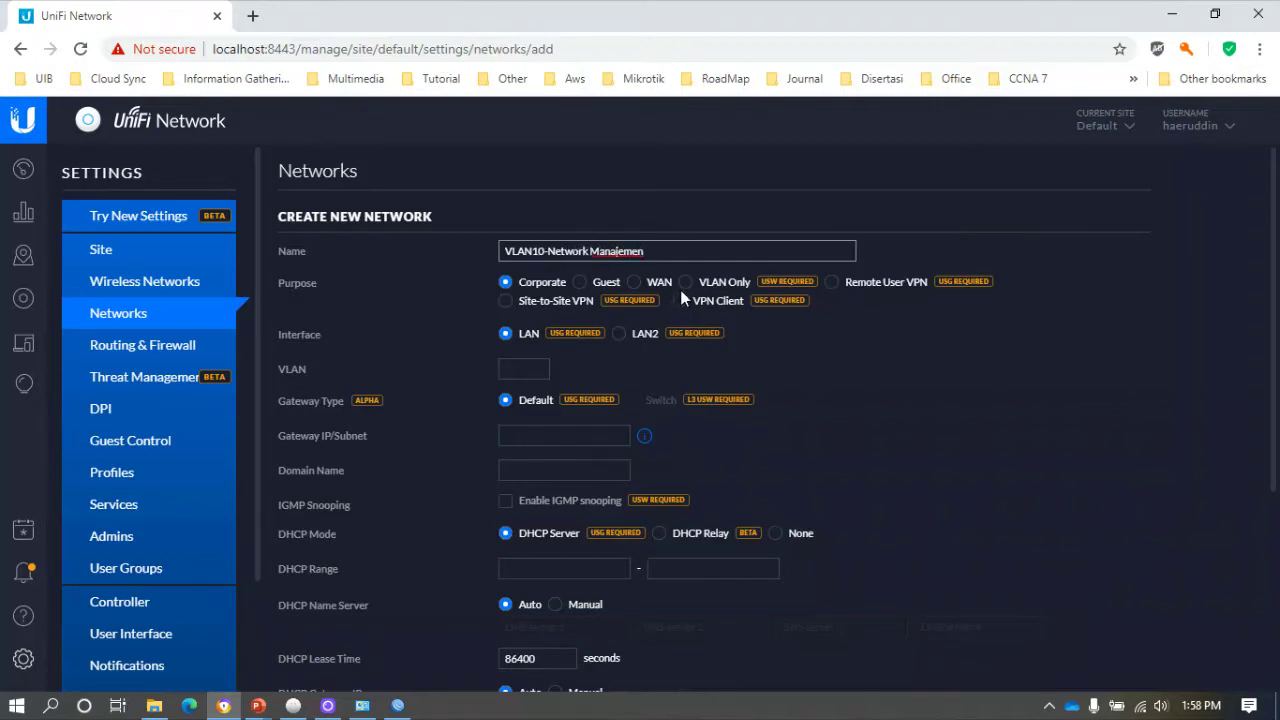
left_click(685, 282)
left_click(530, 337)
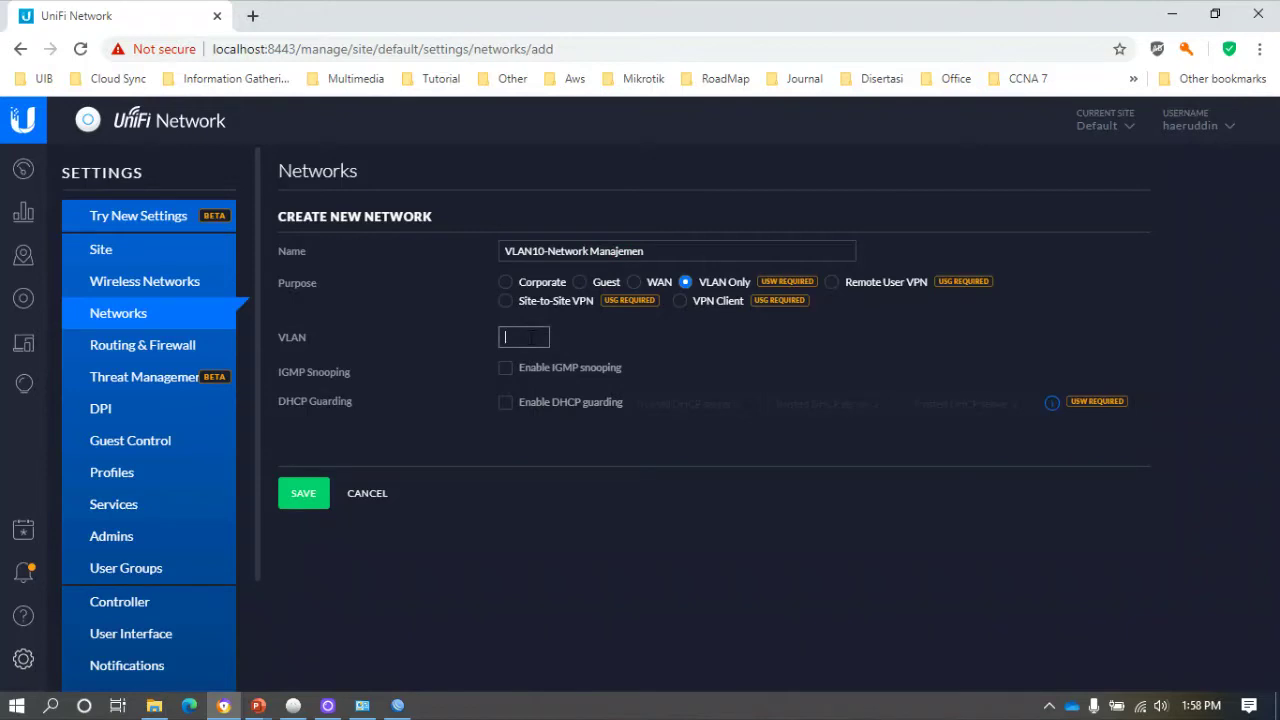
type("10")
left_click(305, 494)
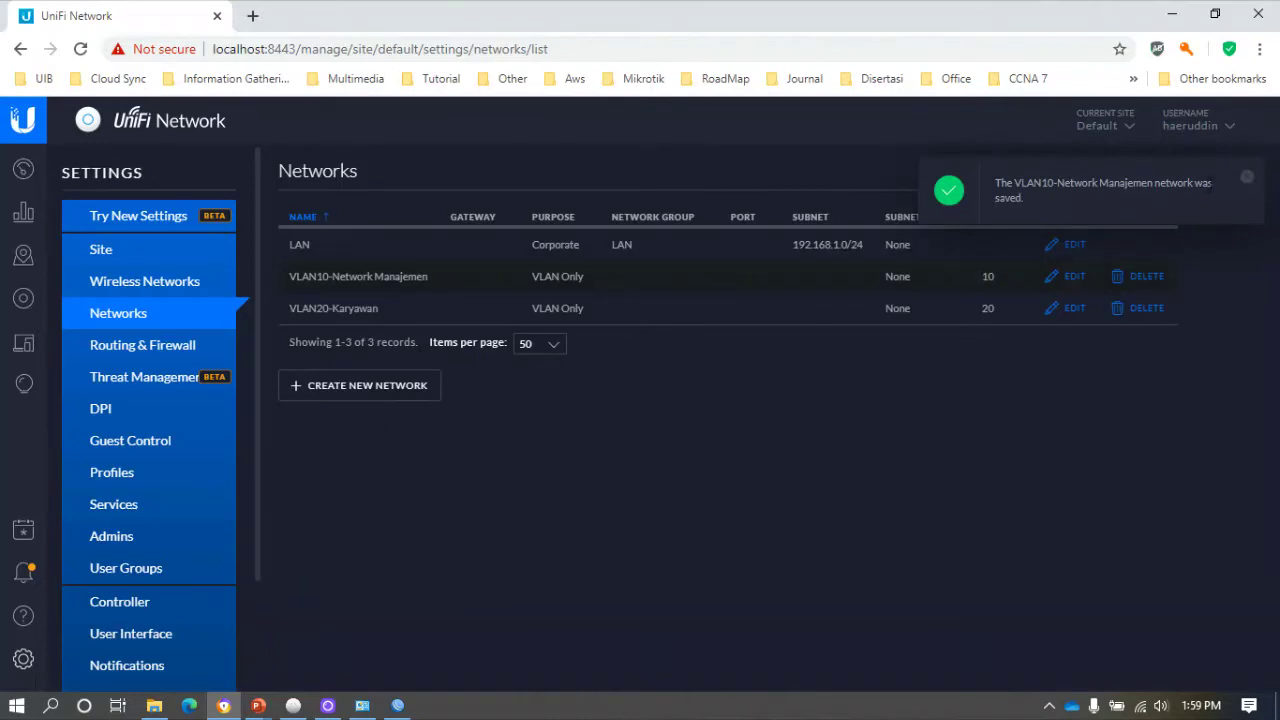
left_click(1246, 180)
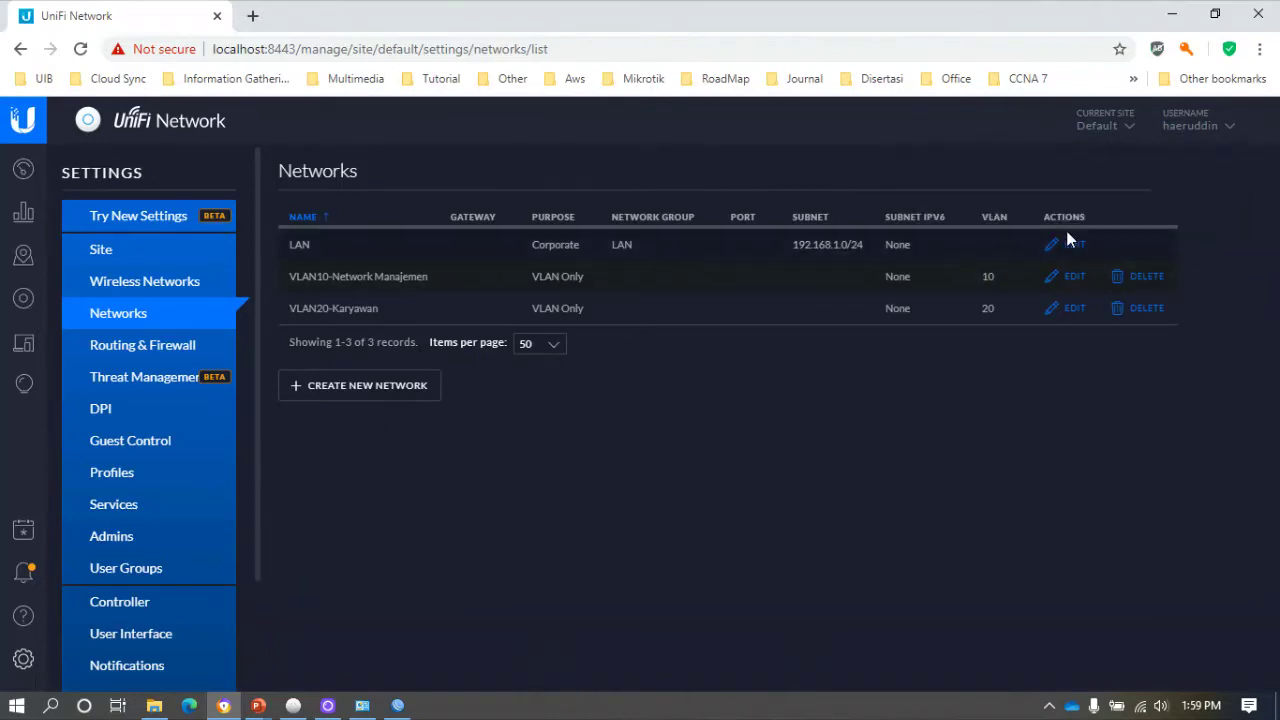
Add VLAN30-Guest the same way, VLAN Only with VLAN ID 30.
left_click(375, 386)
left_click(566, 250)
type("VLAN30-Guest")
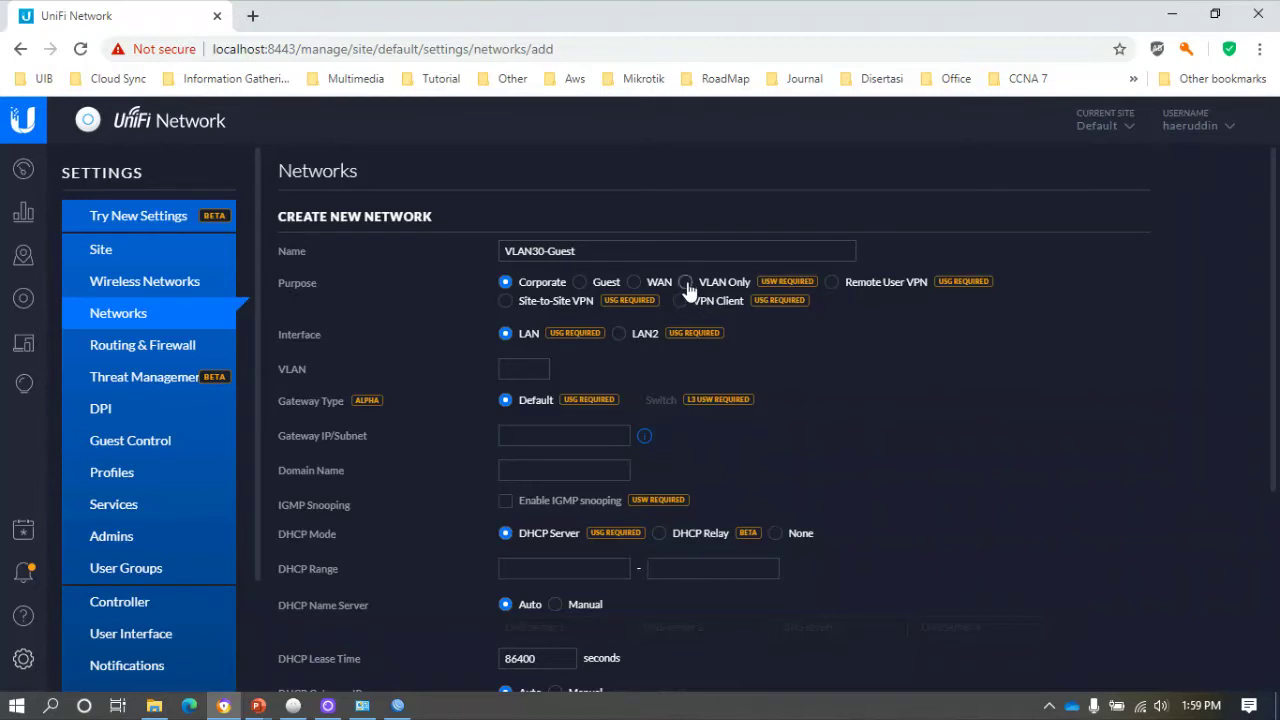
left_click(686, 283)
left_click(524, 337)
type("30")
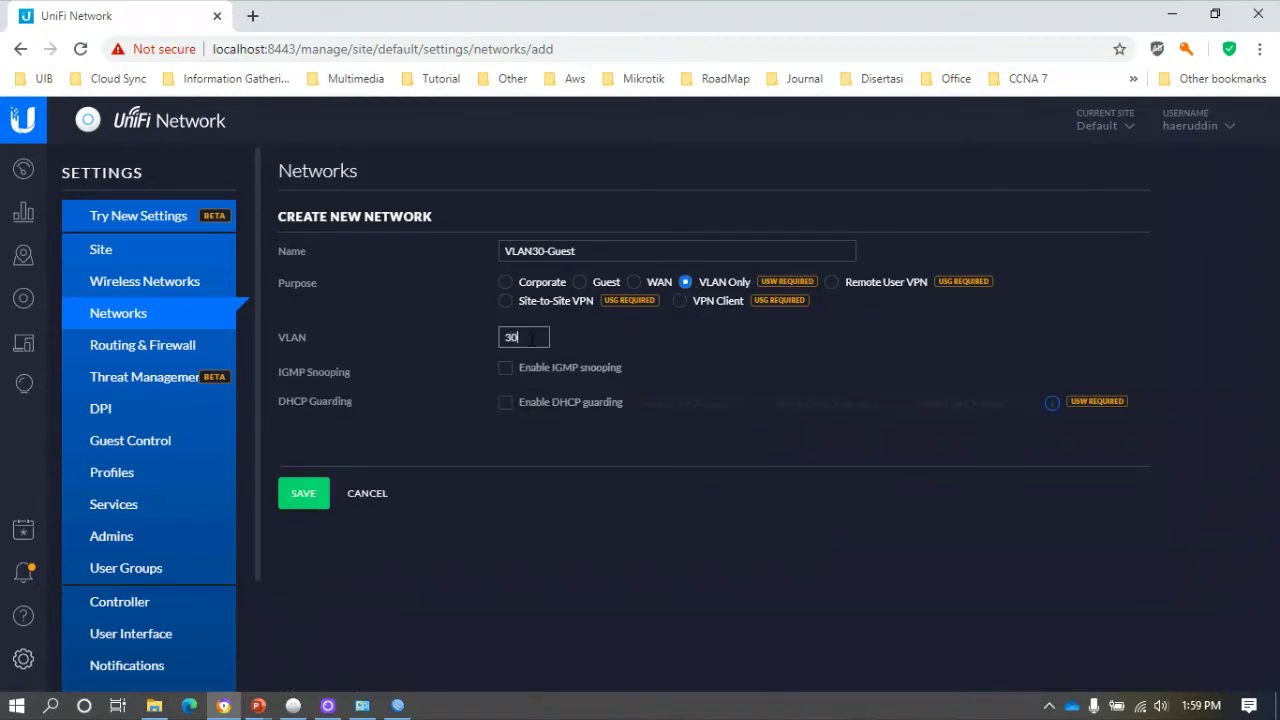
left_click(315, 495)
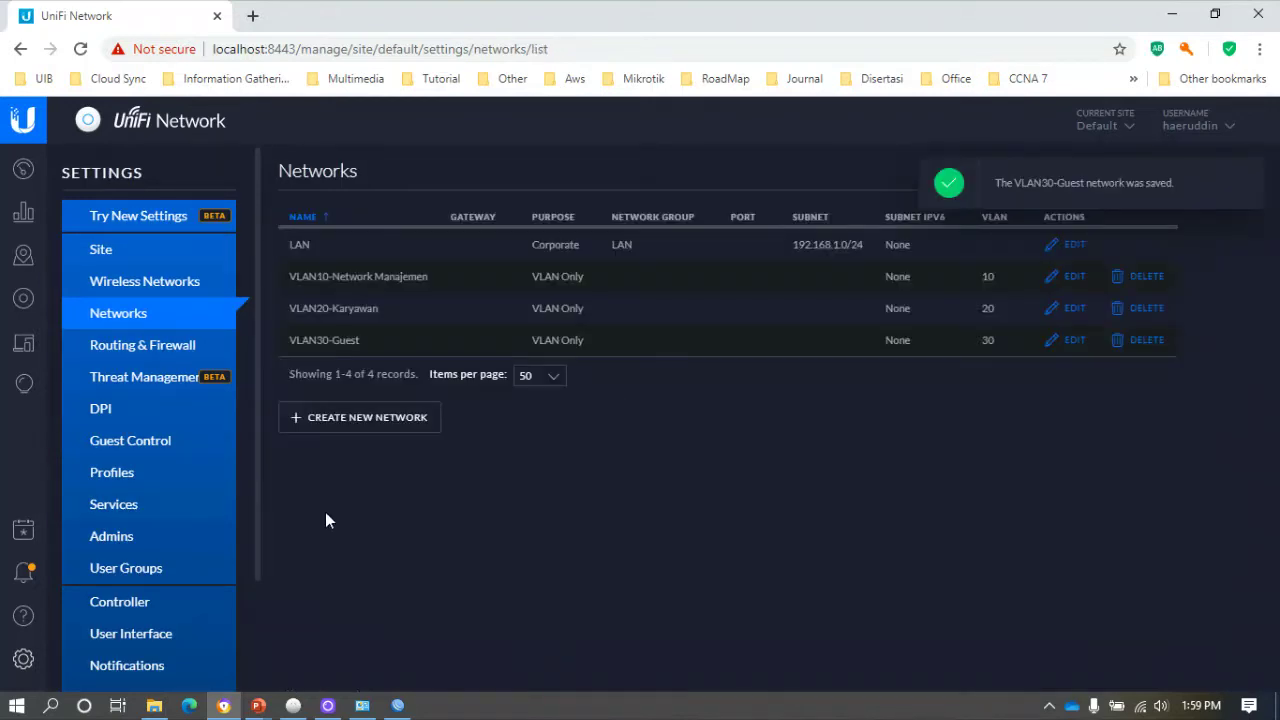
left_click(1246, 179)
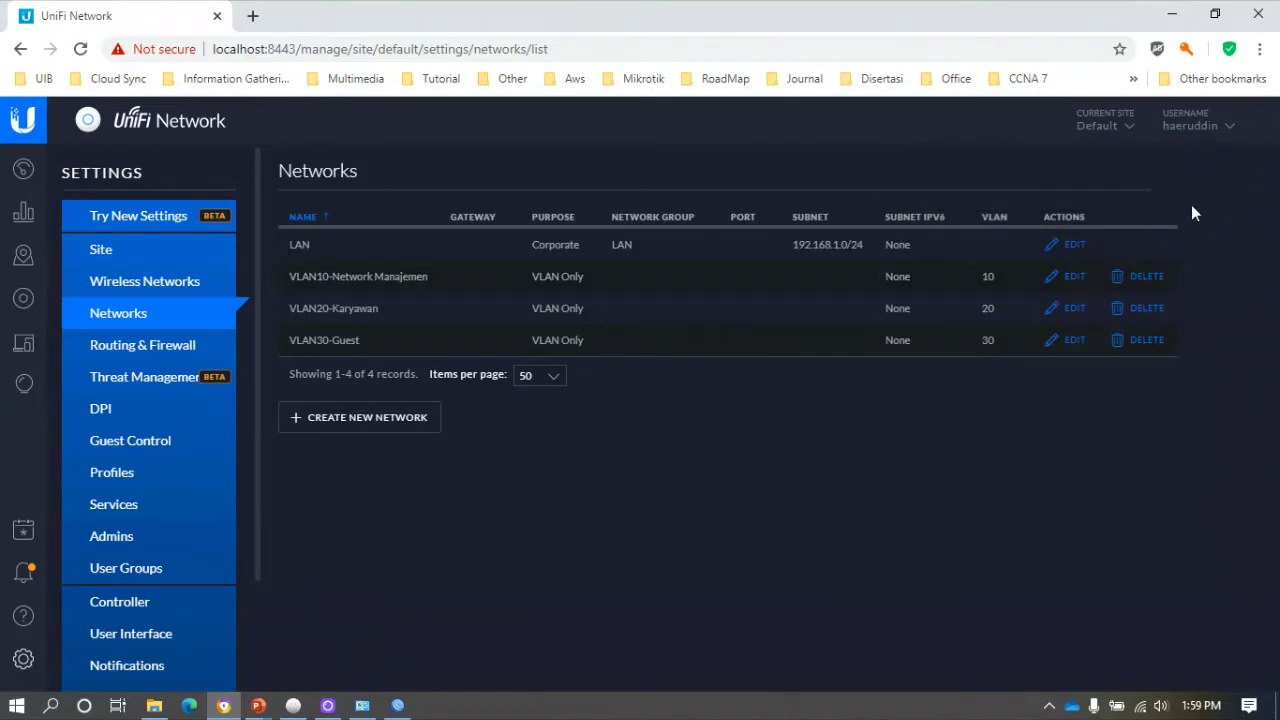
Delete the Trunk All native LAN switch port profile under Profiles > Switch Ports.
left_click(130, 484)
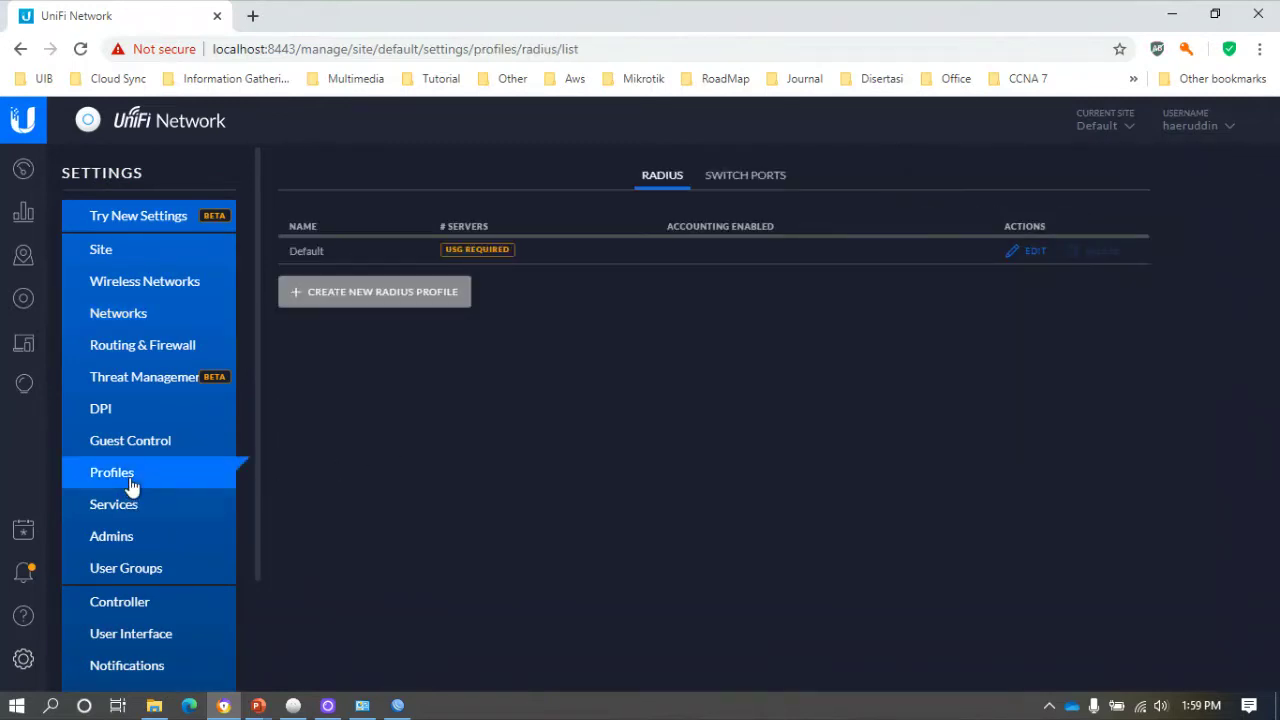
left_click(770, 188)
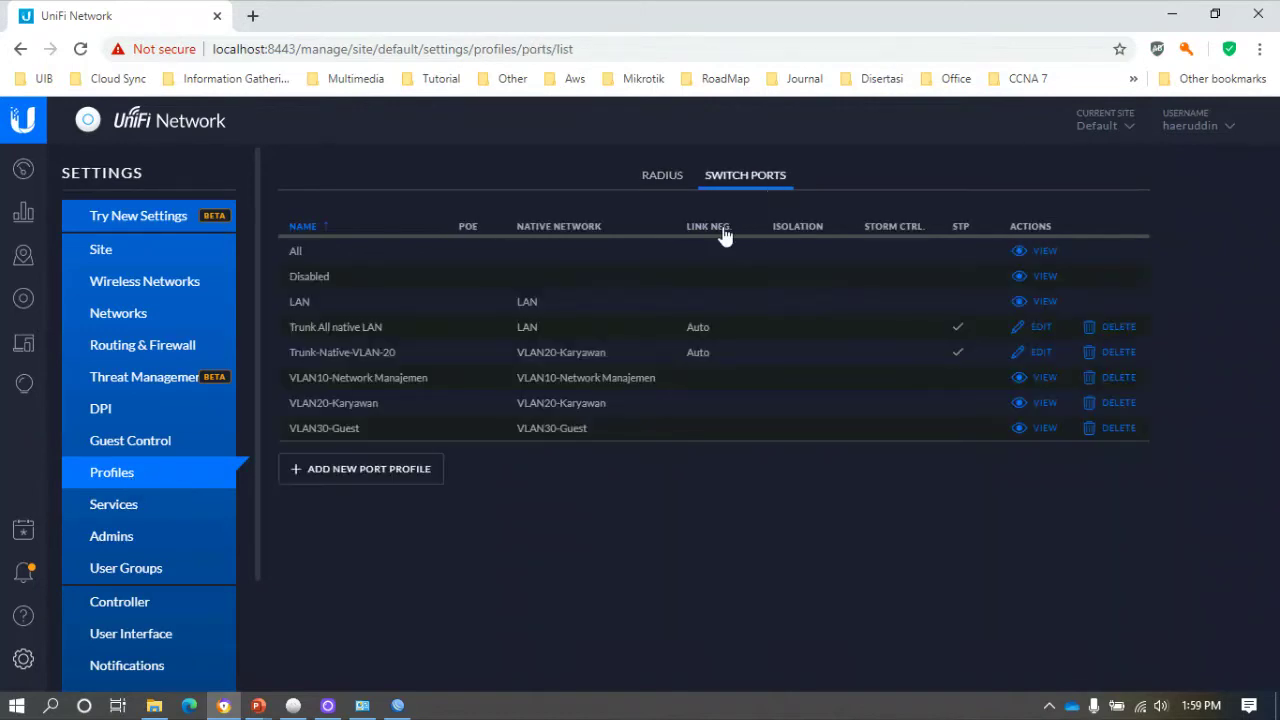
left_click(1116, 327)
left_click(893, 446)
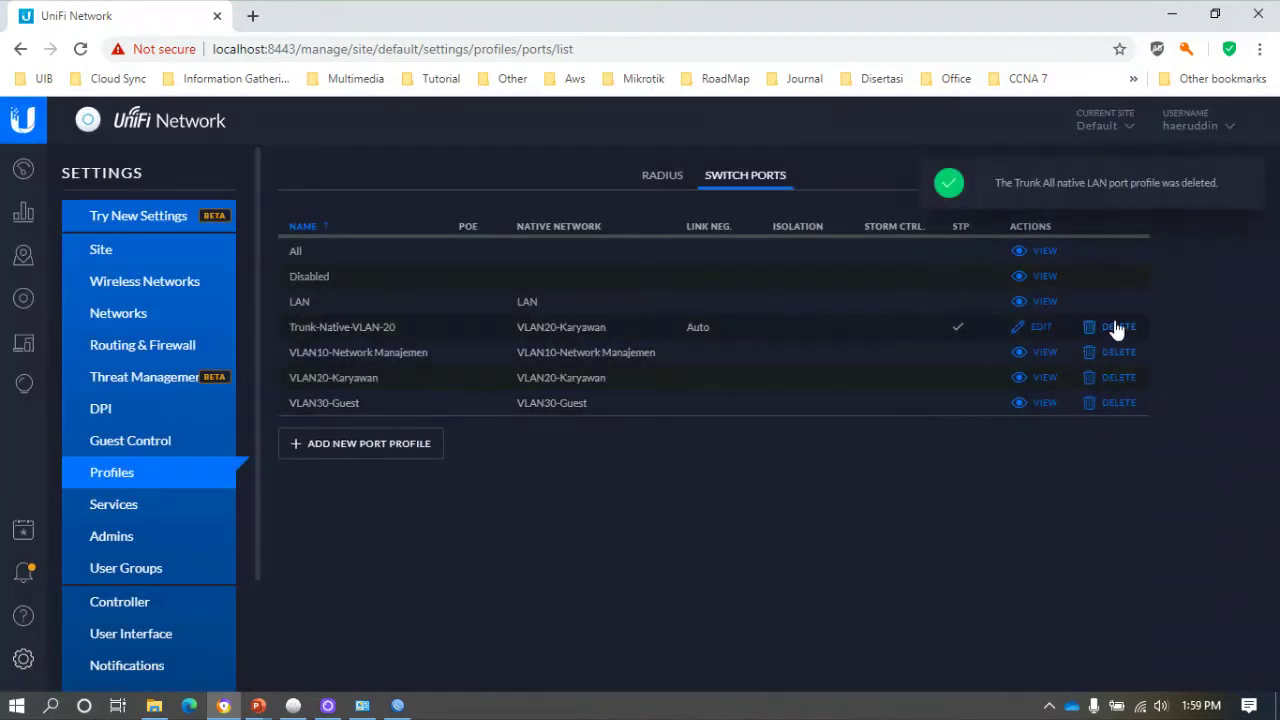
Try deleting Trunk-Native-VLAN-20, then dismiss the blocking error and the notification.
left_click(1116, 327)
left_click(890, 449)
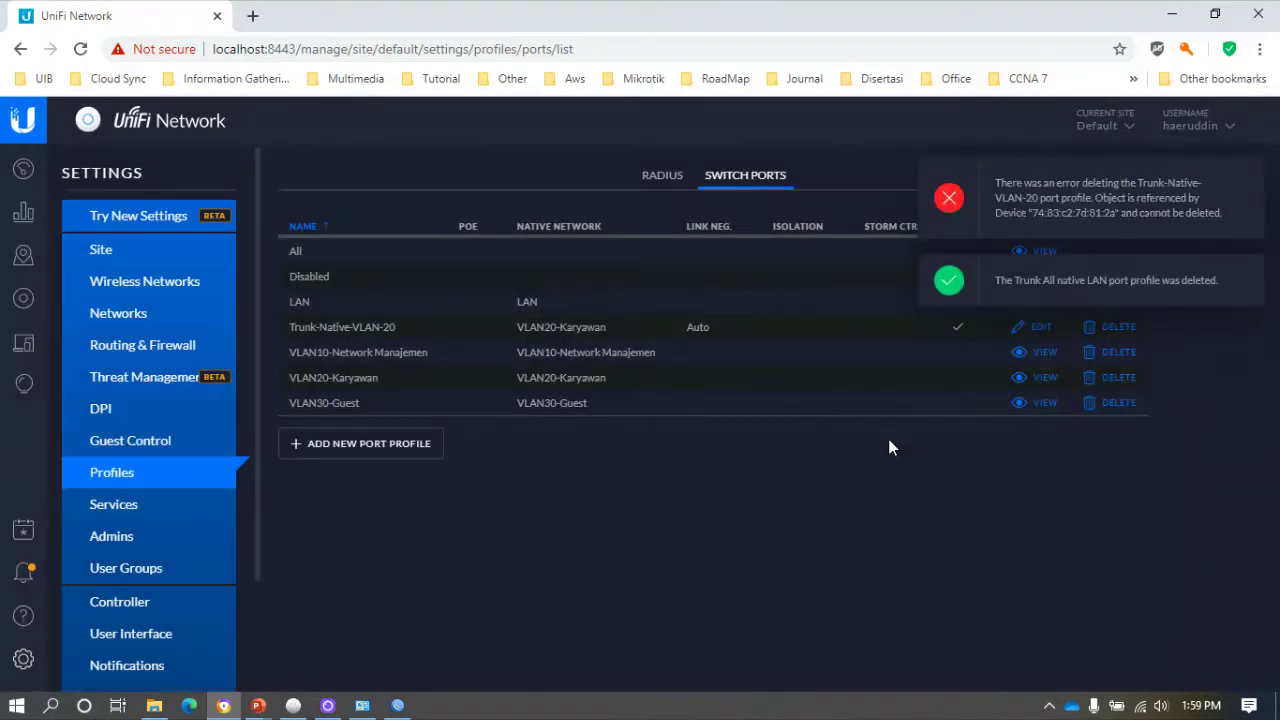
left_click(1246, 188)
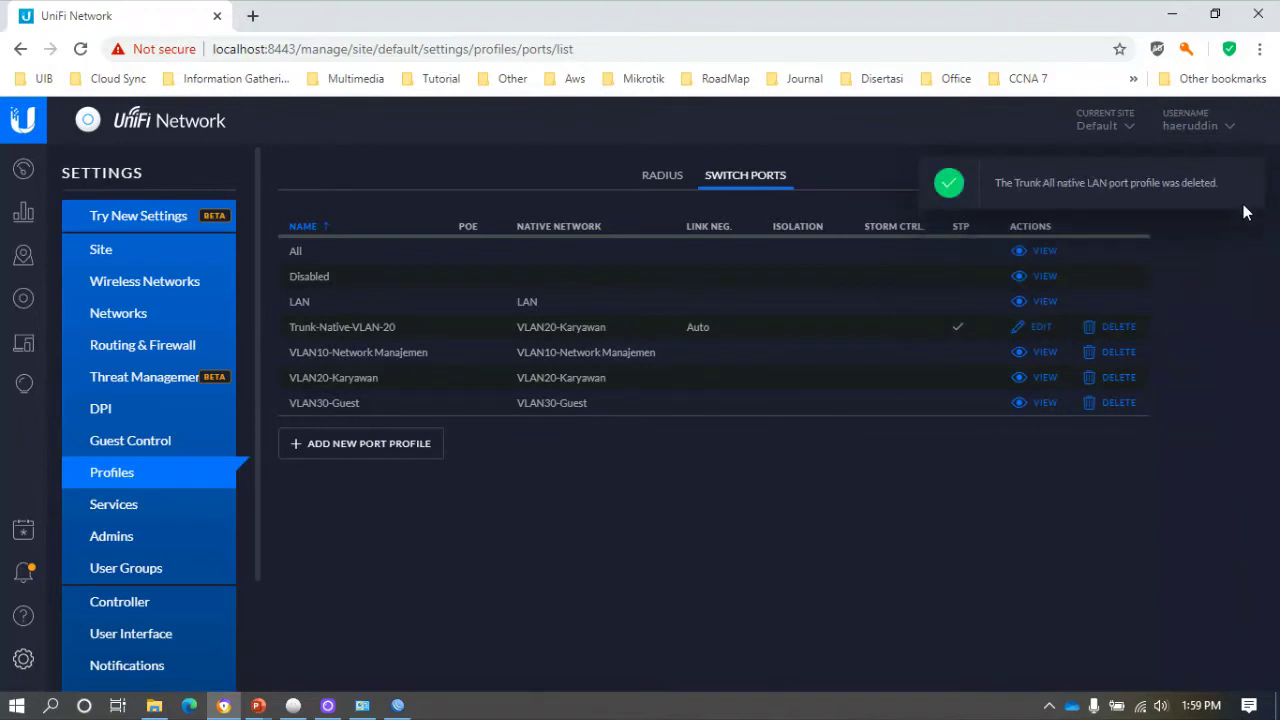
left_click(1247, 186)
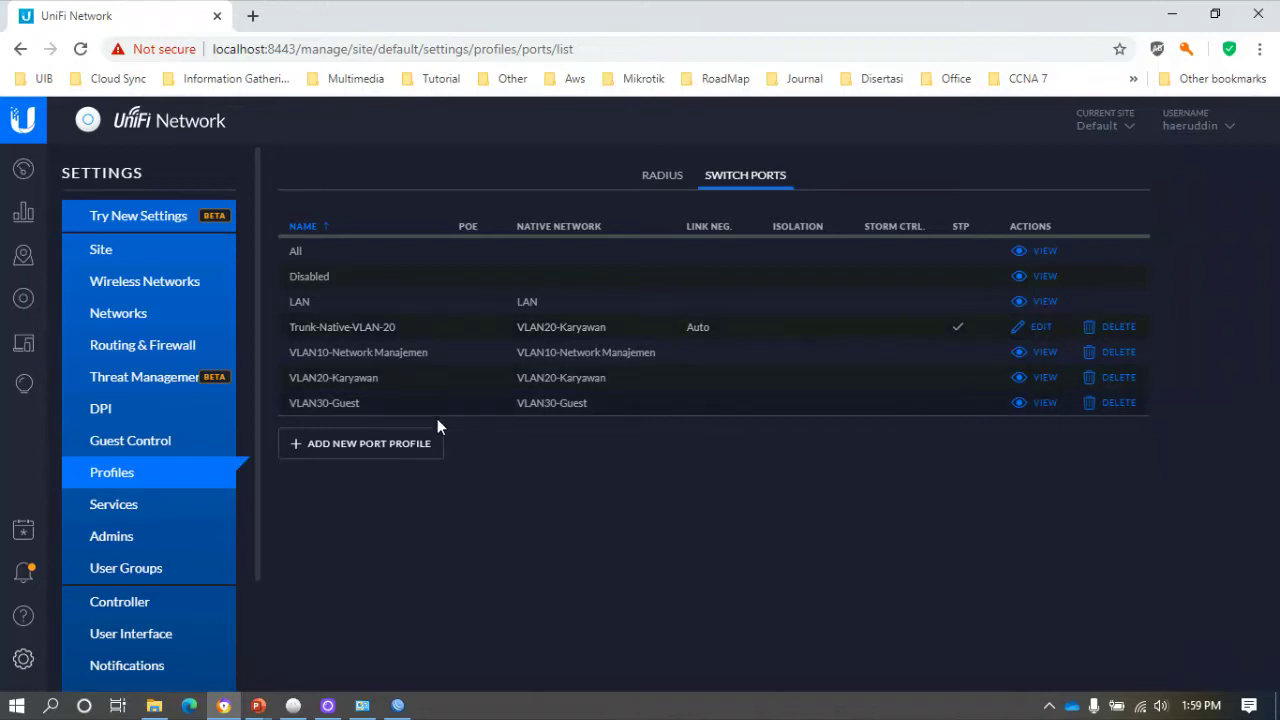
Create profile 'Trunk-Native Vlan 10' with native VLAN10-Network Manajemen, tagging every network except LAN.
left_click(388, 452)
left_click(505, 260)
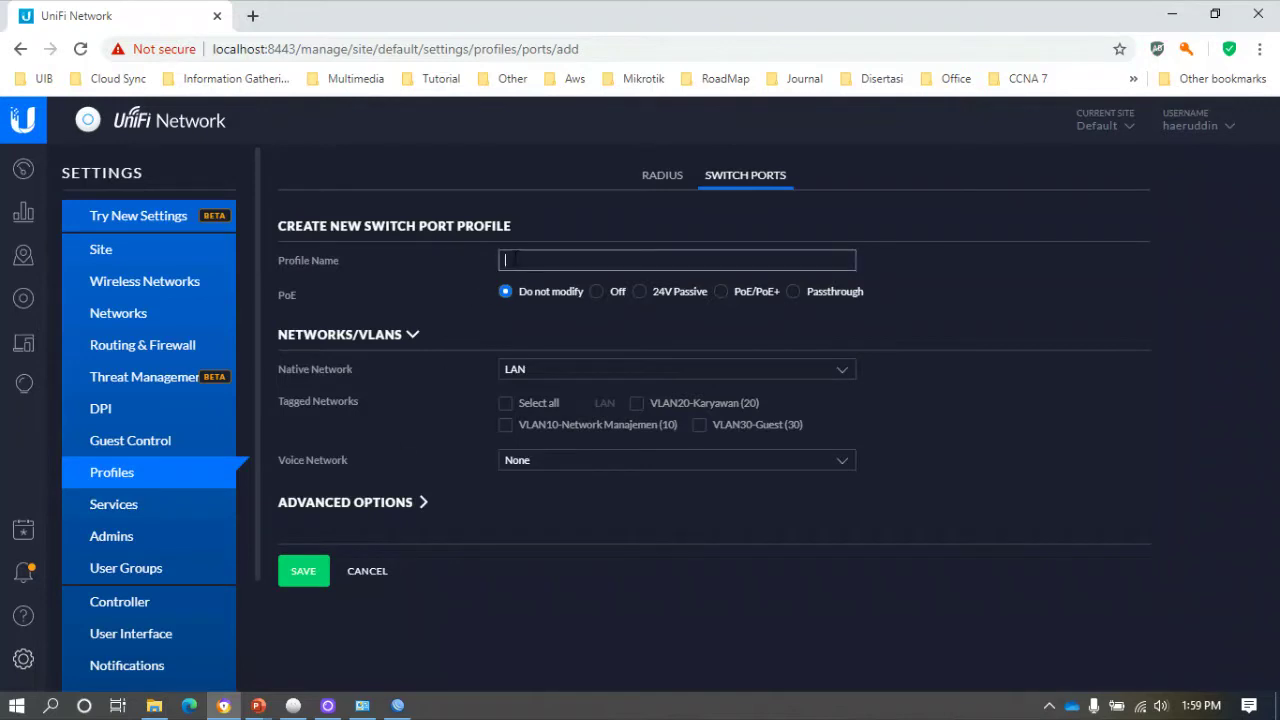
type("Trunk-Native Vlan 10")
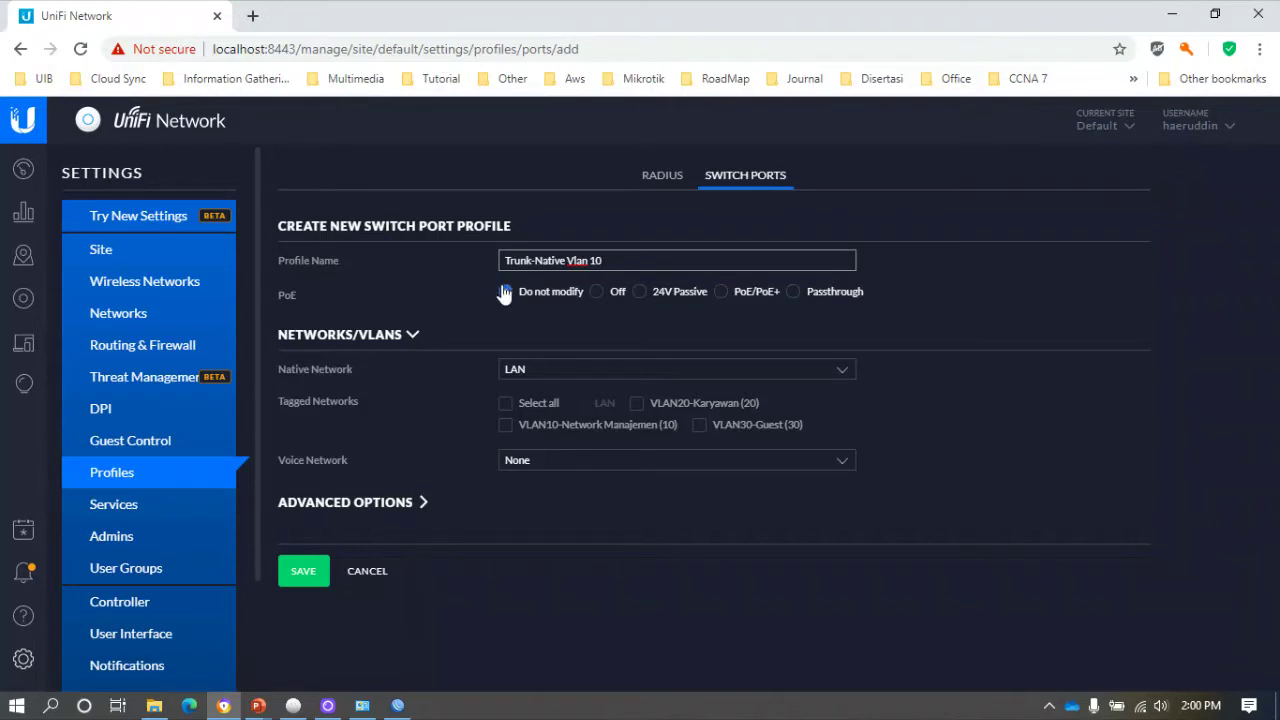
left_click(536, 368)
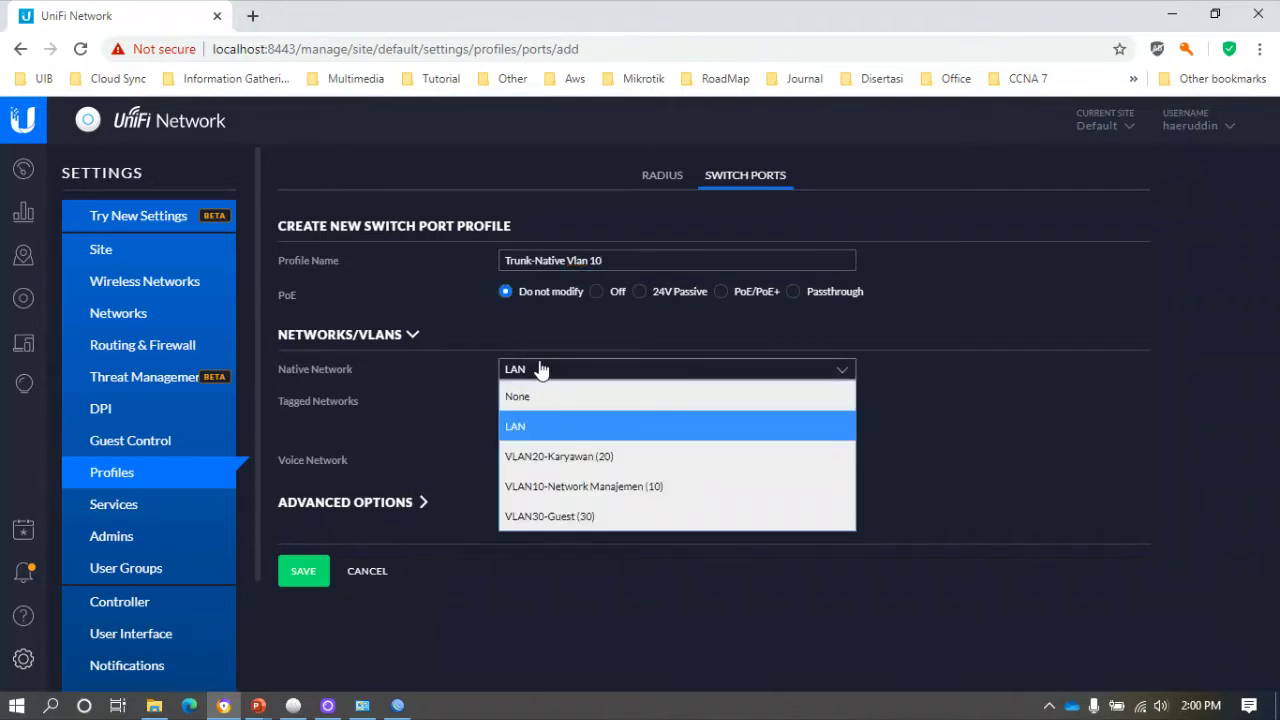
left_click(557, 488)
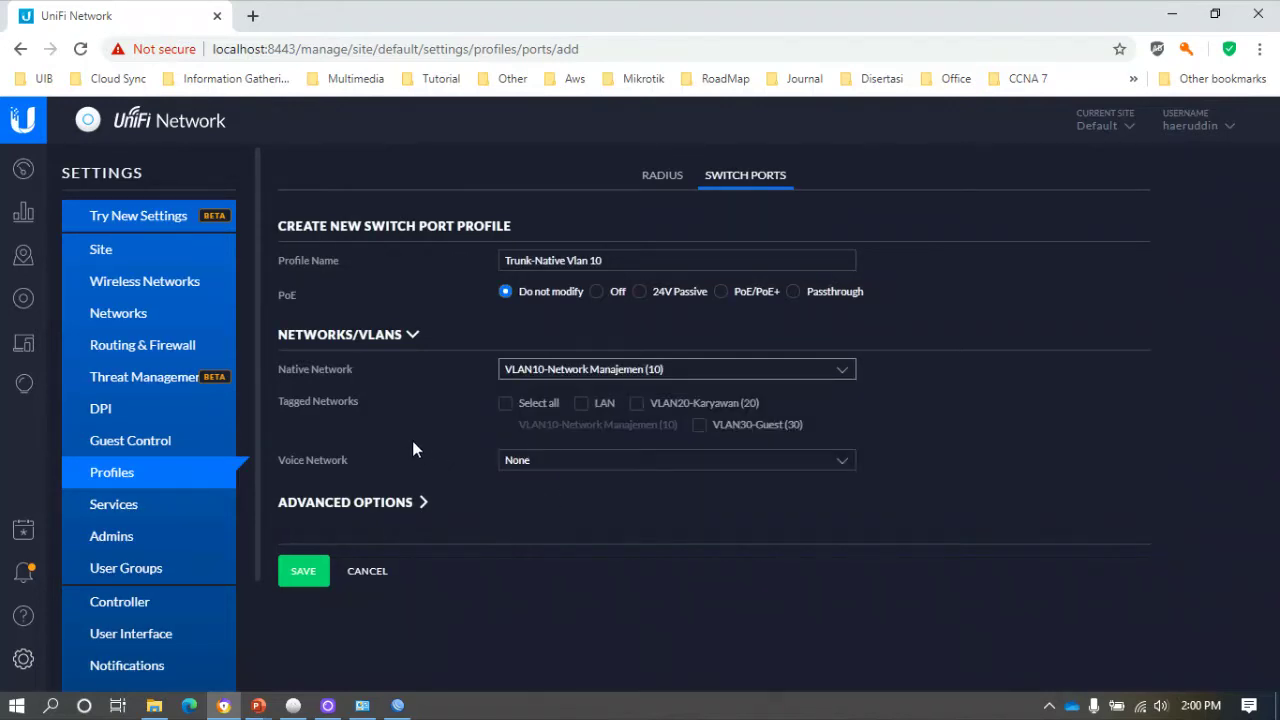
left_click(503, 404)
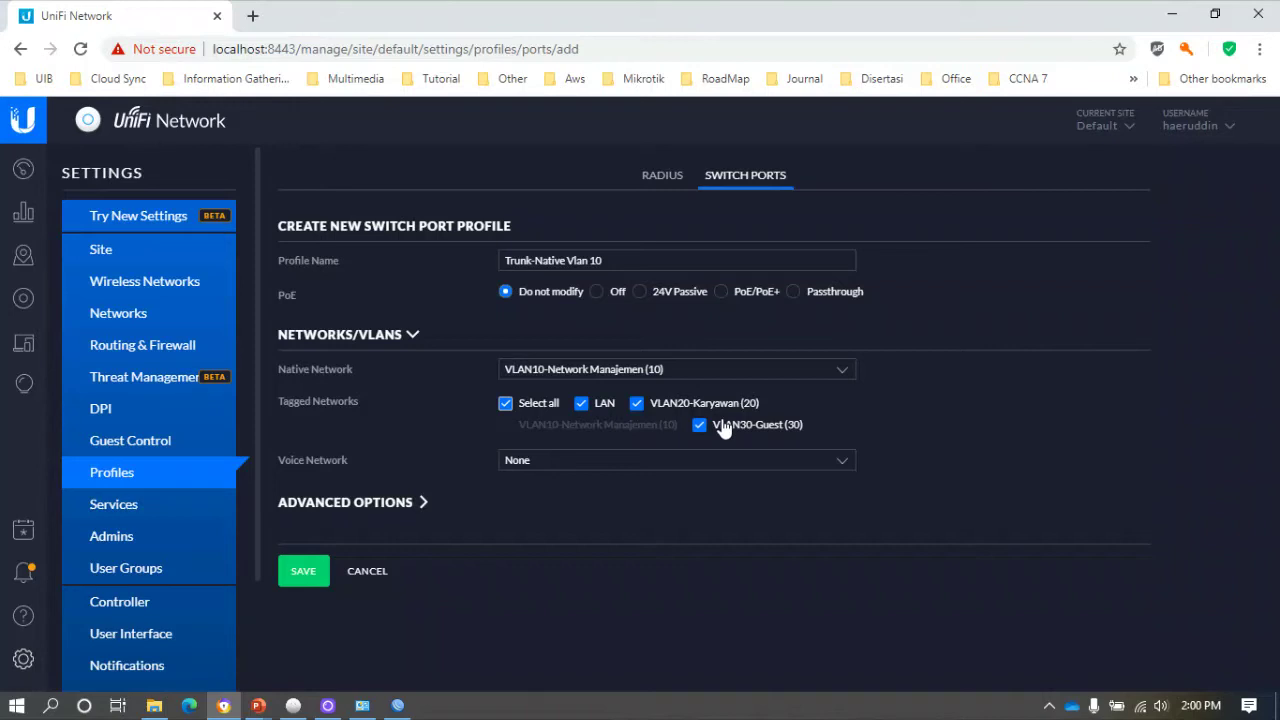
left_click(582, 405)
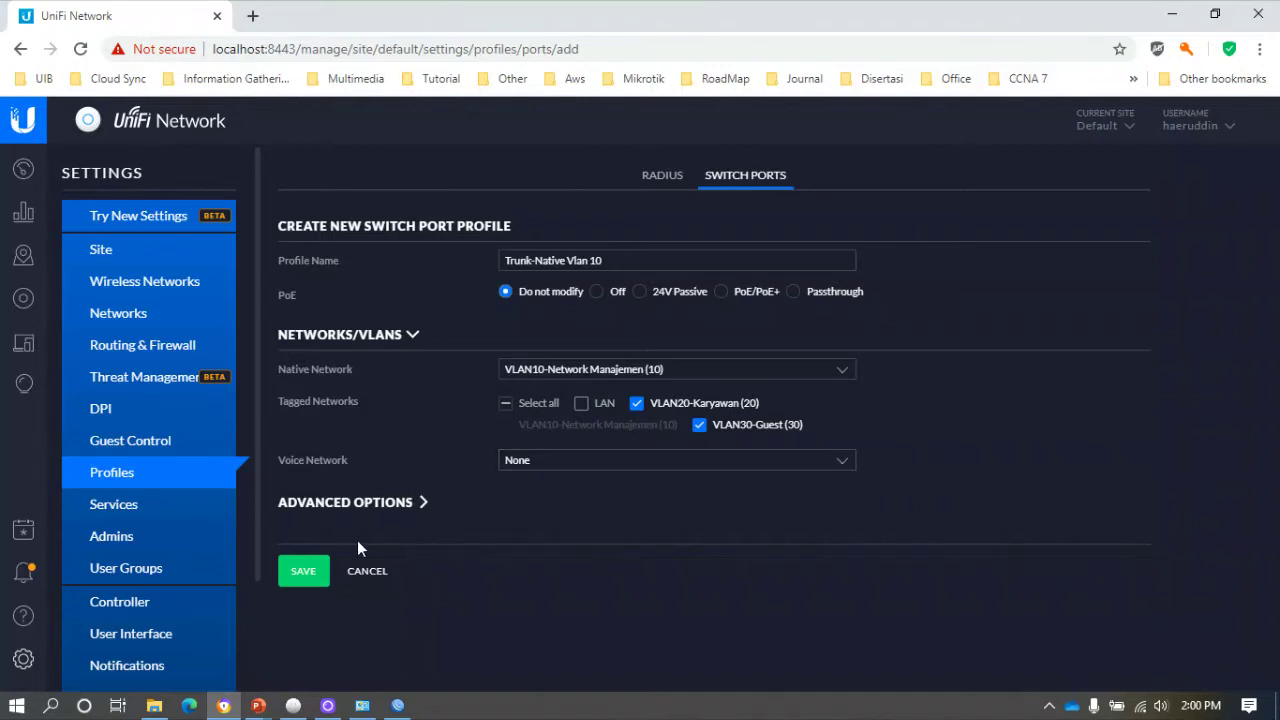
left_click(305, 572)
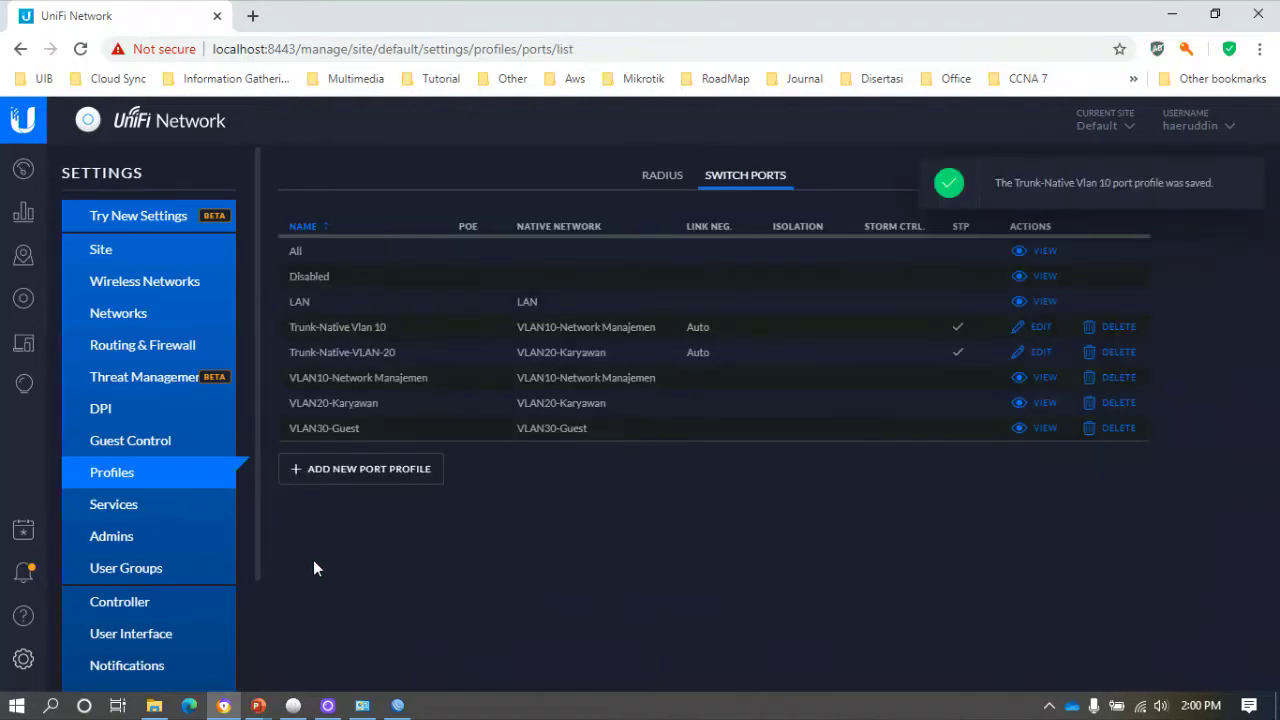
Open the Devices list and reload it to see the switch provisioning.
left_click(23, 298)
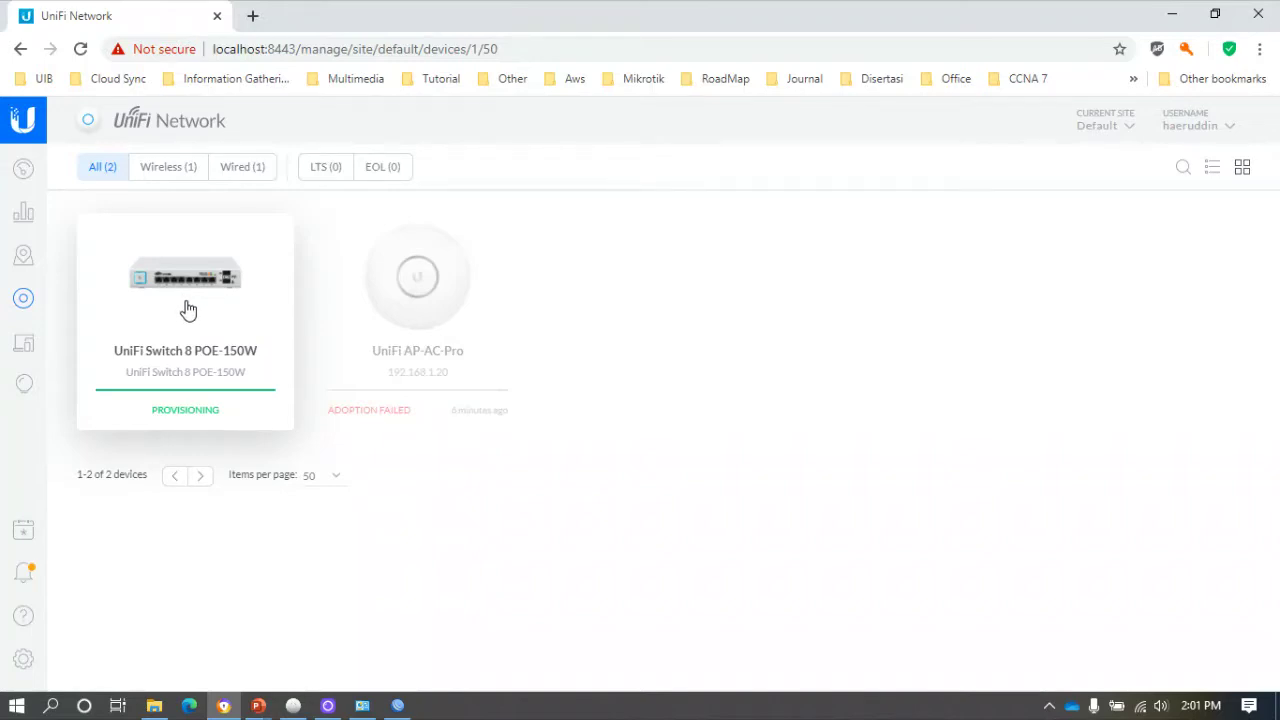
left_click(81, 49)
Under Wireless Networks settings, add and save an empty WLAN group named 'Multi SSID'.
left_click(24, 659)
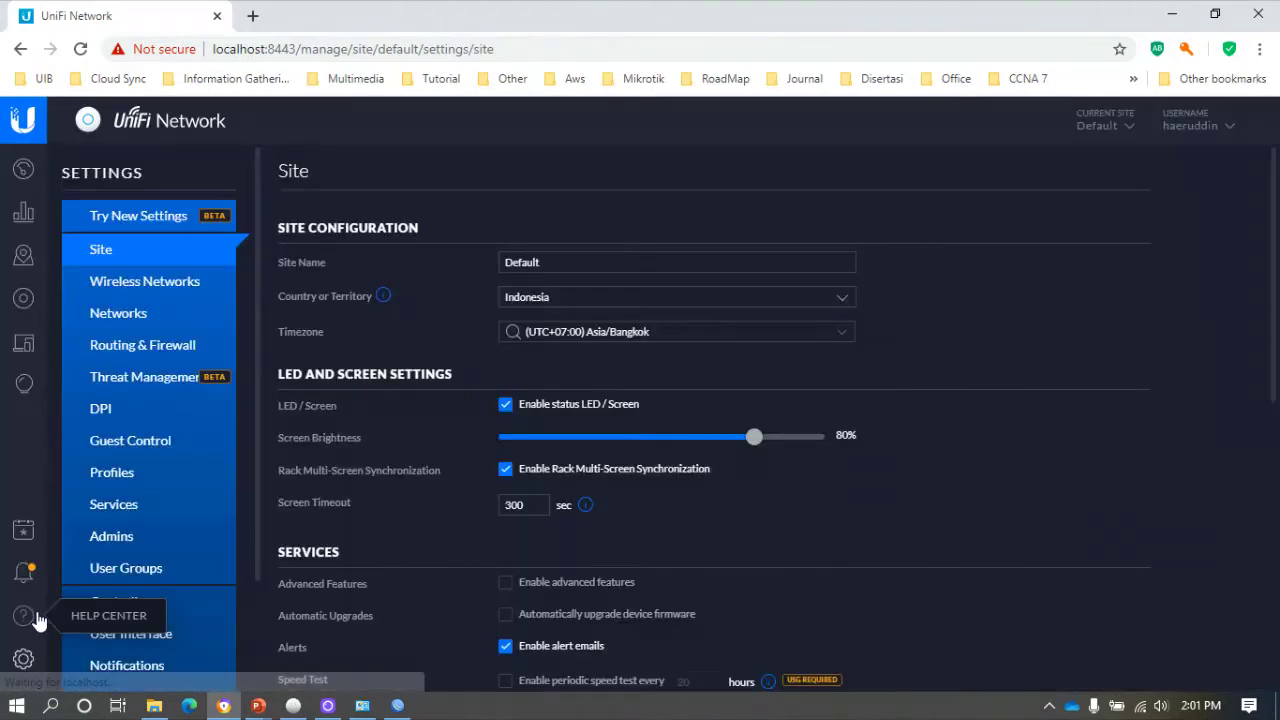
left_click(155, 288)
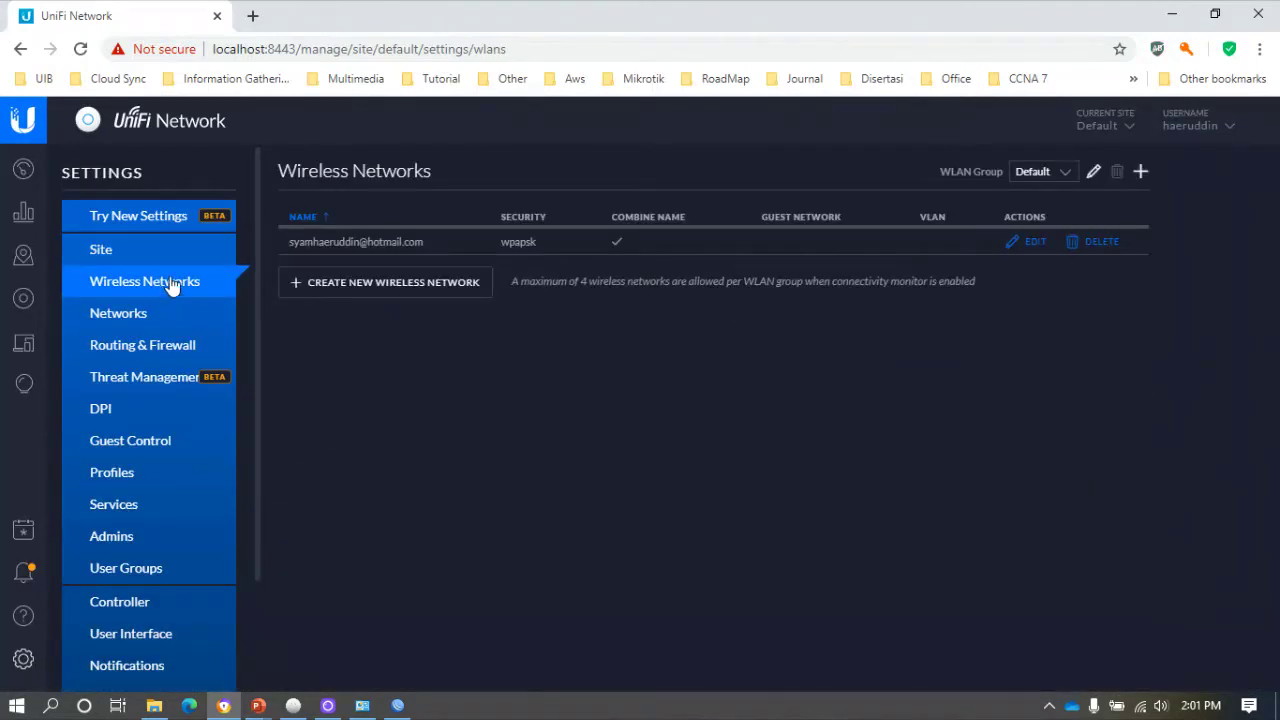
left_click(1066, 172)
left_click(1070, 174)
left_click(1140, 172)
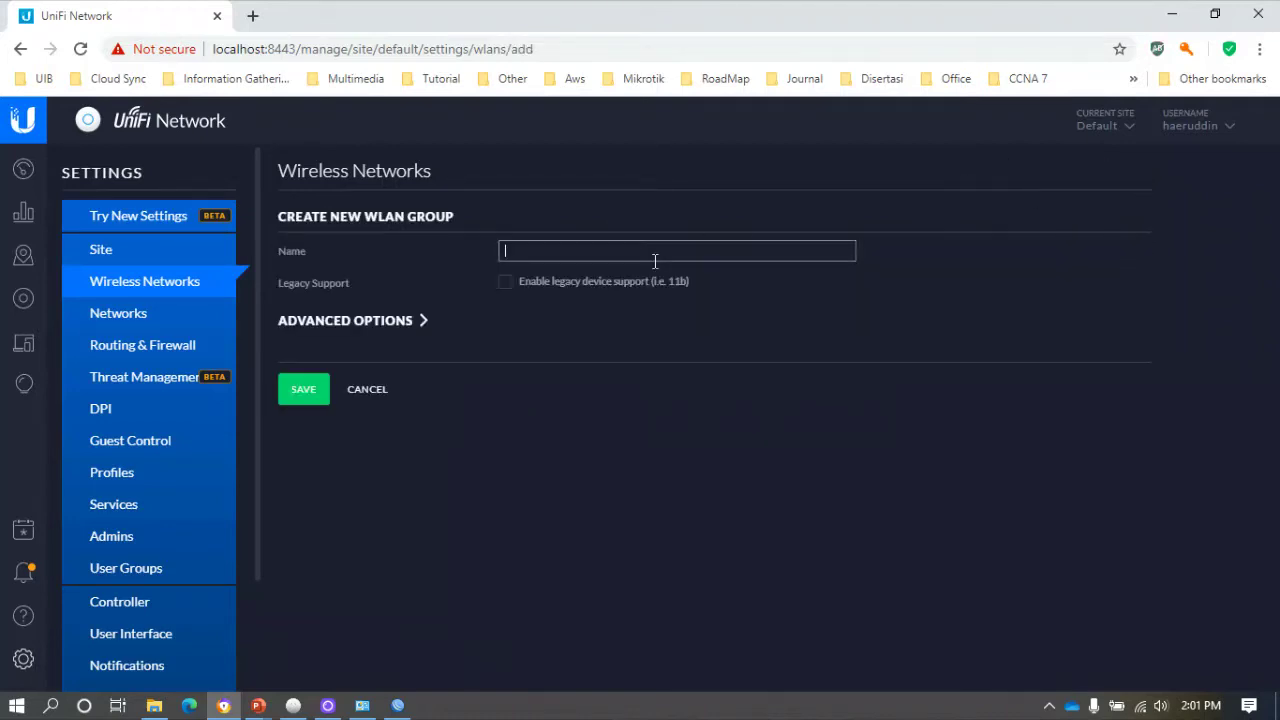
type("Multi SSID")
left_click(308, 392)
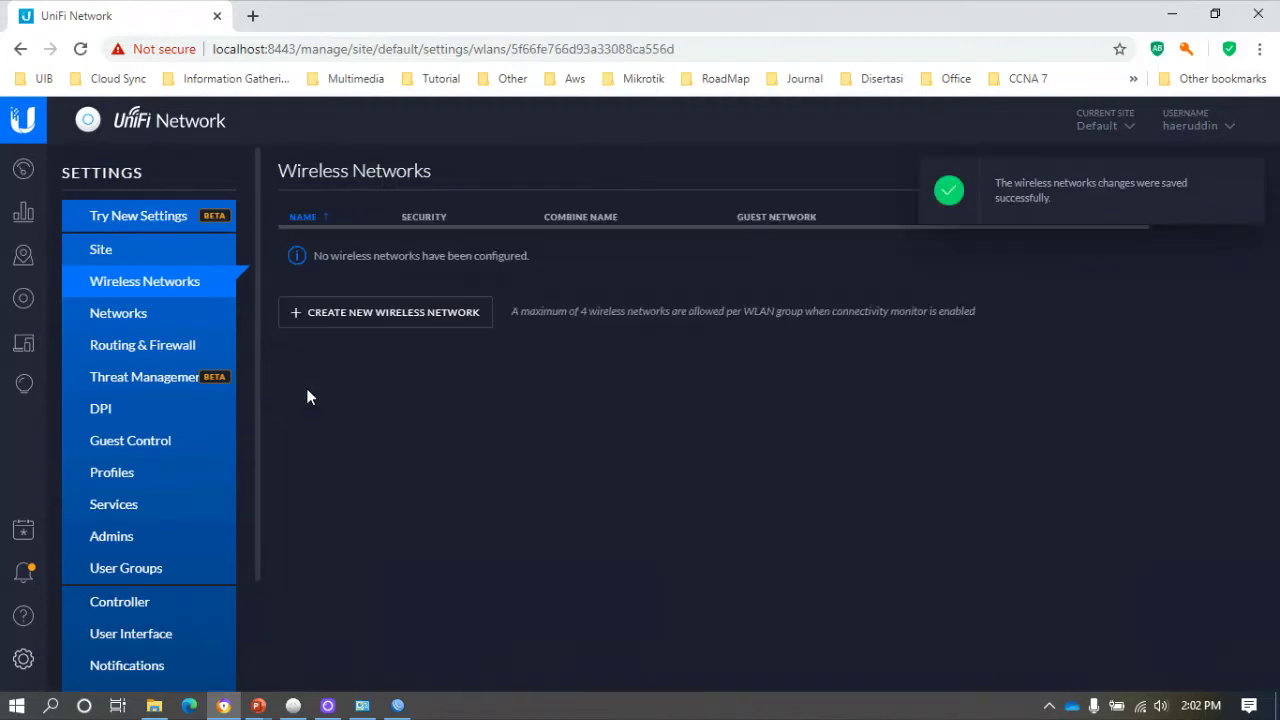
left_click(368, 316)
left_click(536, 252)
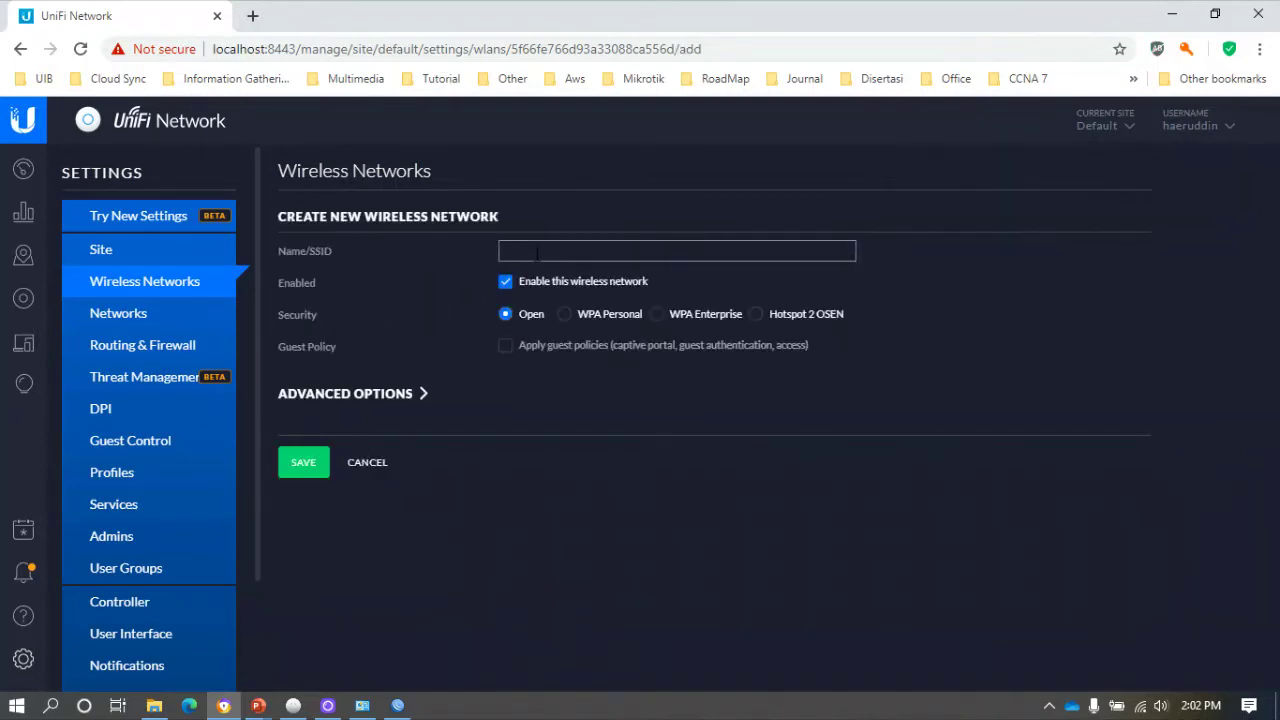
type("VLAN10")
left_click(590, 316)
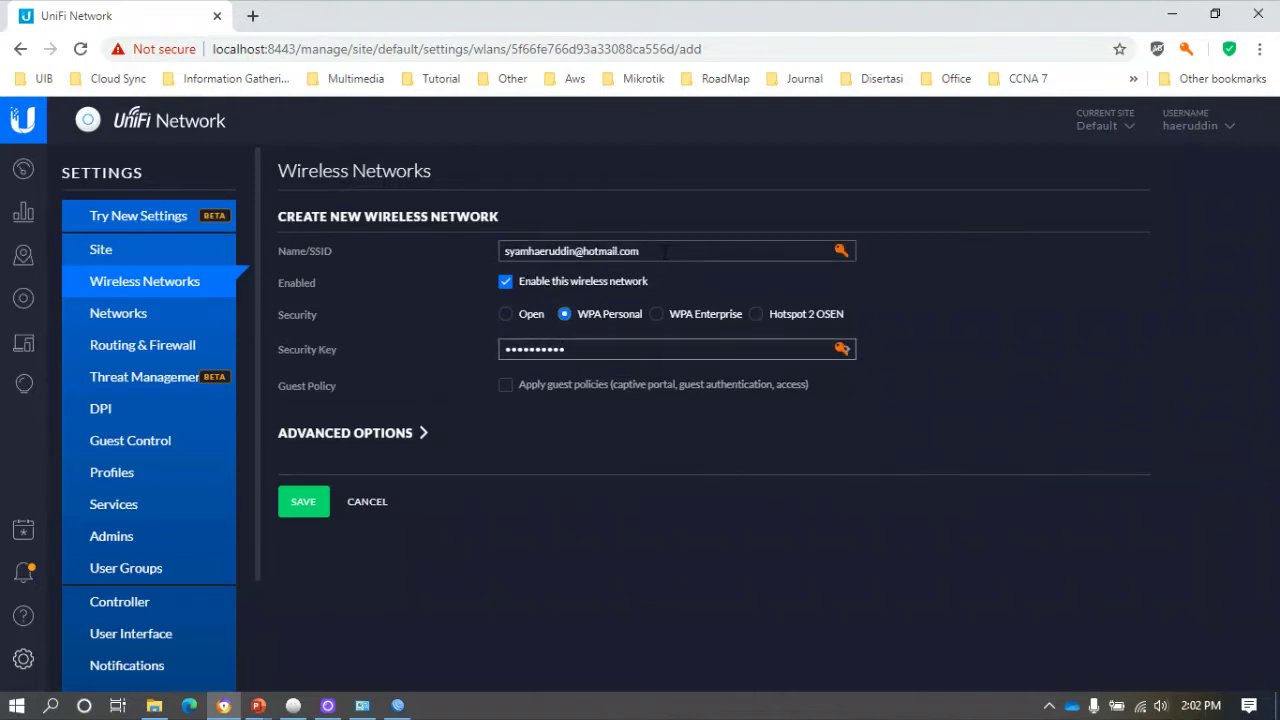
left_click_drag(494, 262, 434, 261)
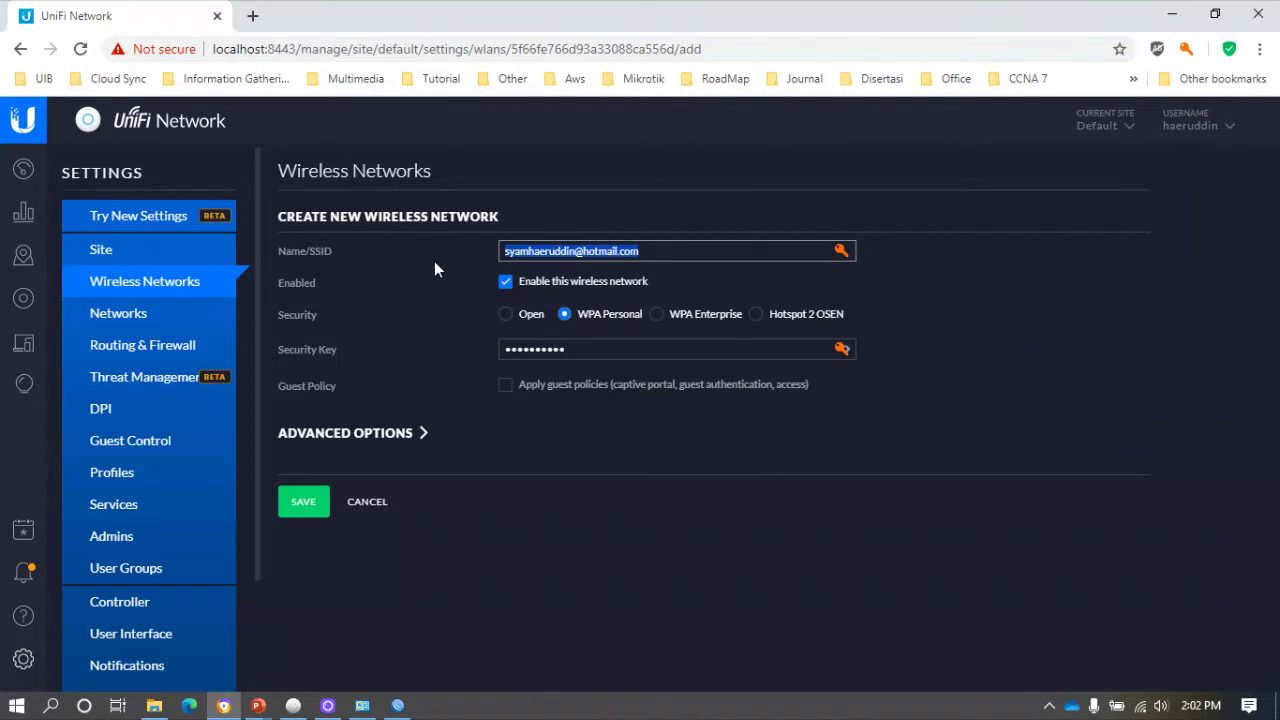
type("VL")
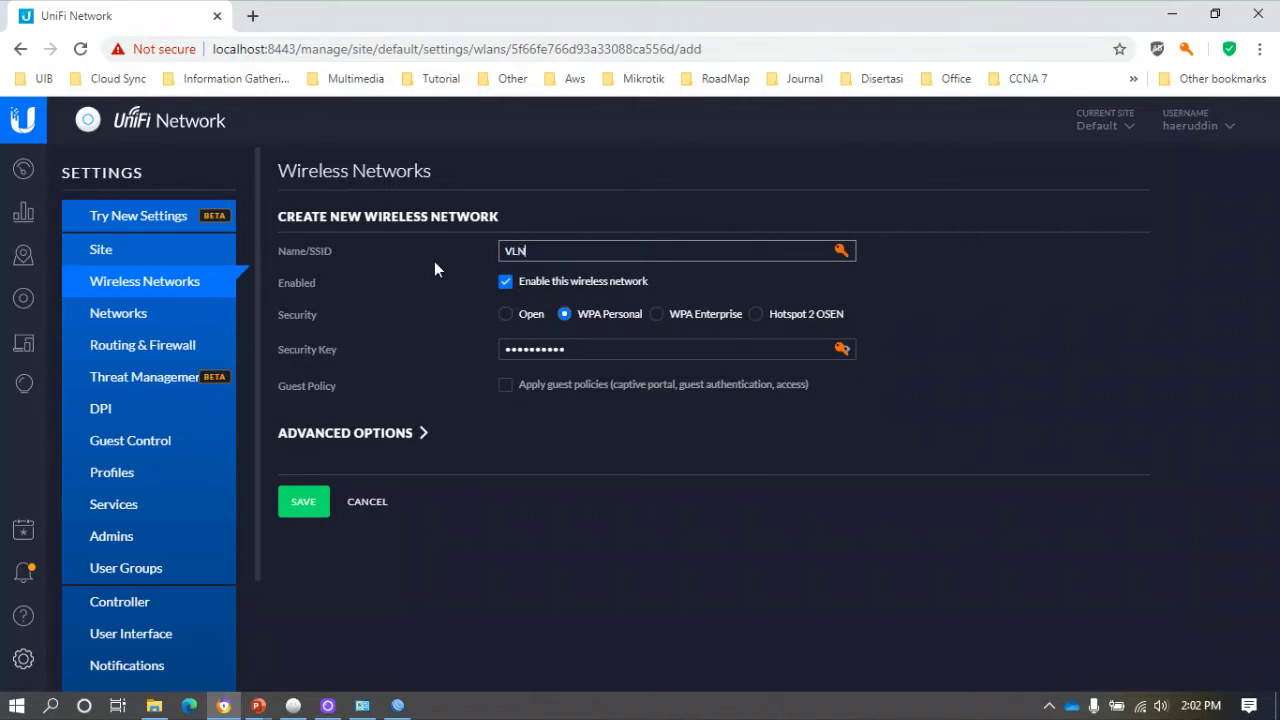
type("AN 10")
left_click_drag(566, 349, 451, 367)
type("1234567")
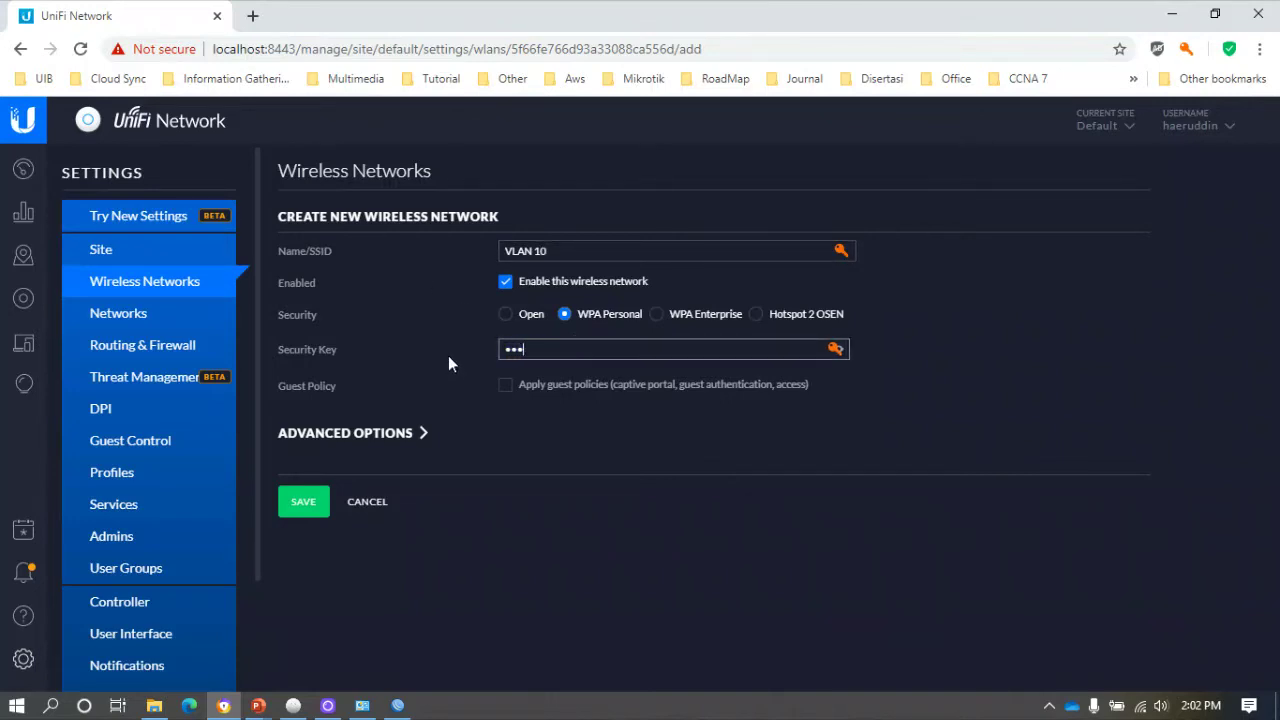
type("8")
left_click(416, 434)
left_click(505, 499)
left_click(605, 499)
type("10")
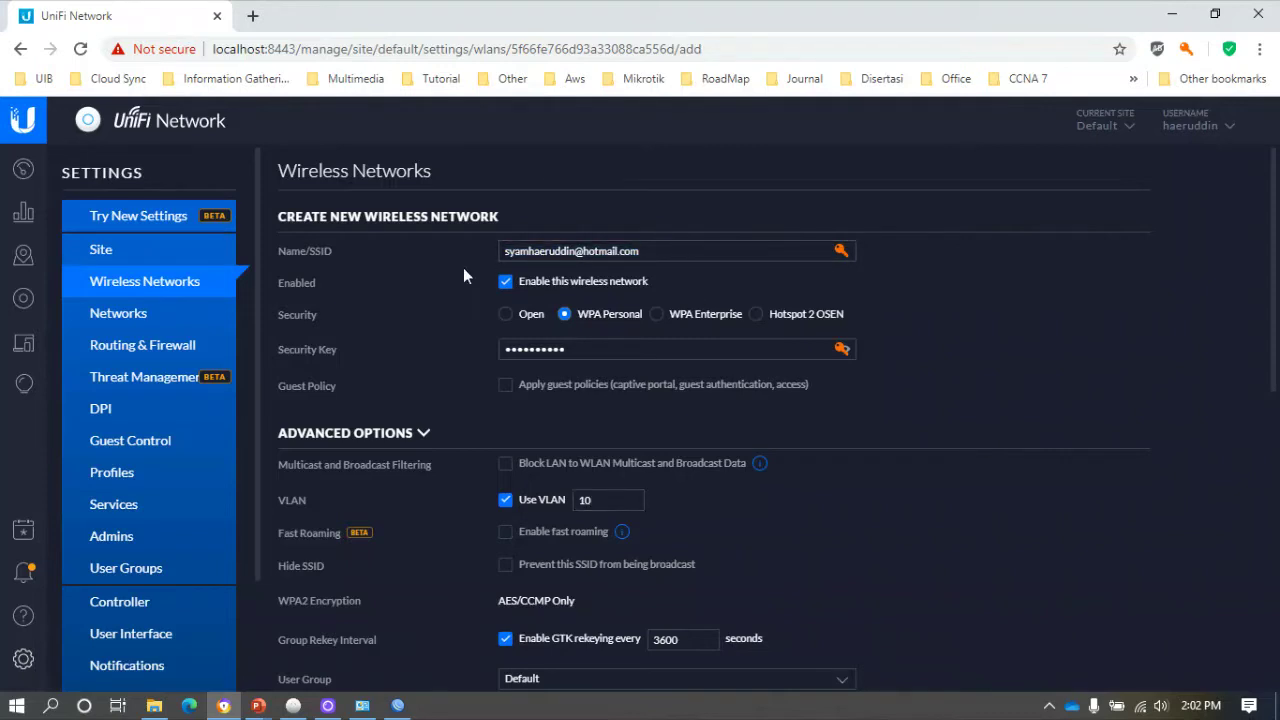
left_click_drag(666, 252, 416, 220)
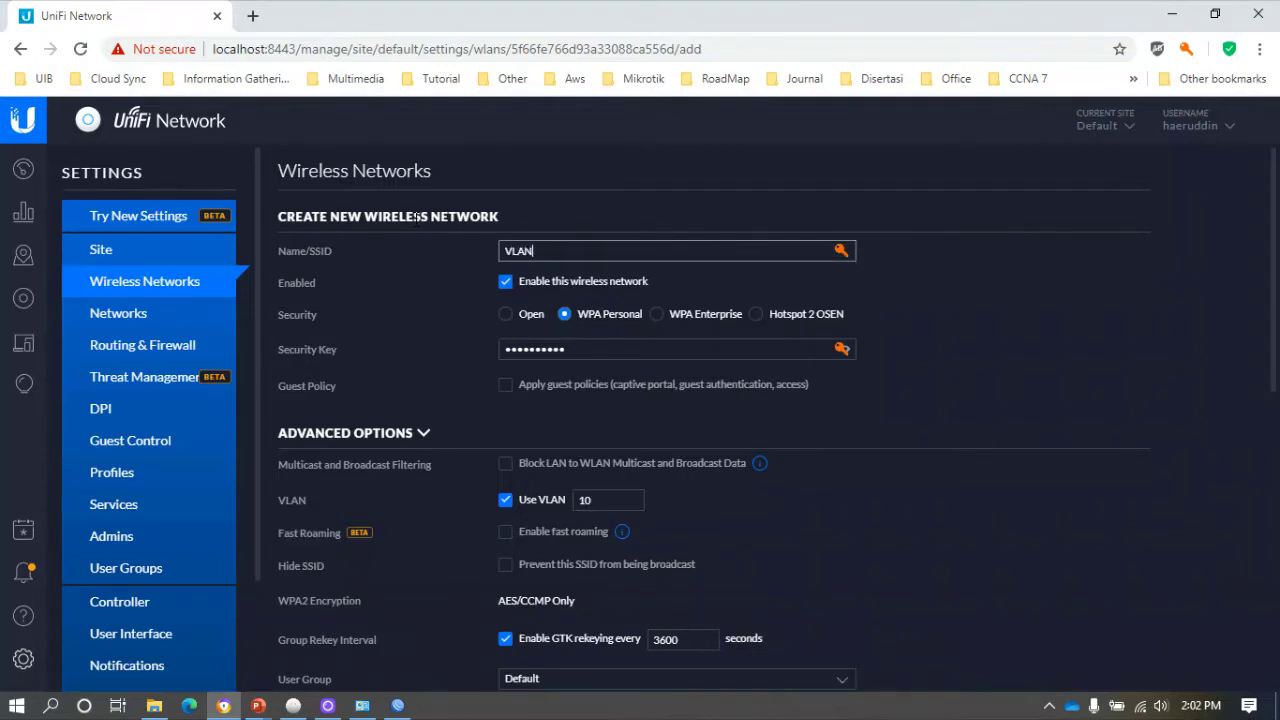
left_click(512, 352)
key("ctrl+a")
type("12345")
key("BackSpace")
key("BackSpace")
key("BackSpace")
key("BackSpace")
key("BackSpace")
type("12345678")
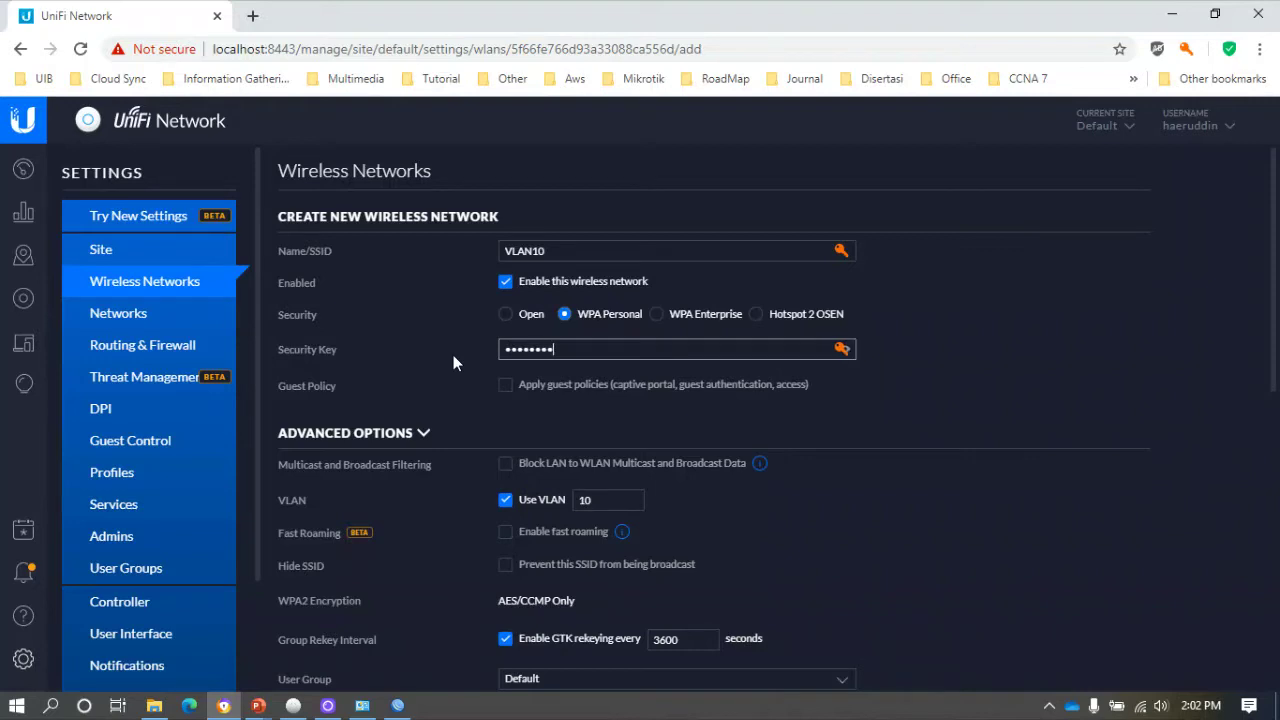
scroll(450, 390, "down", 8)
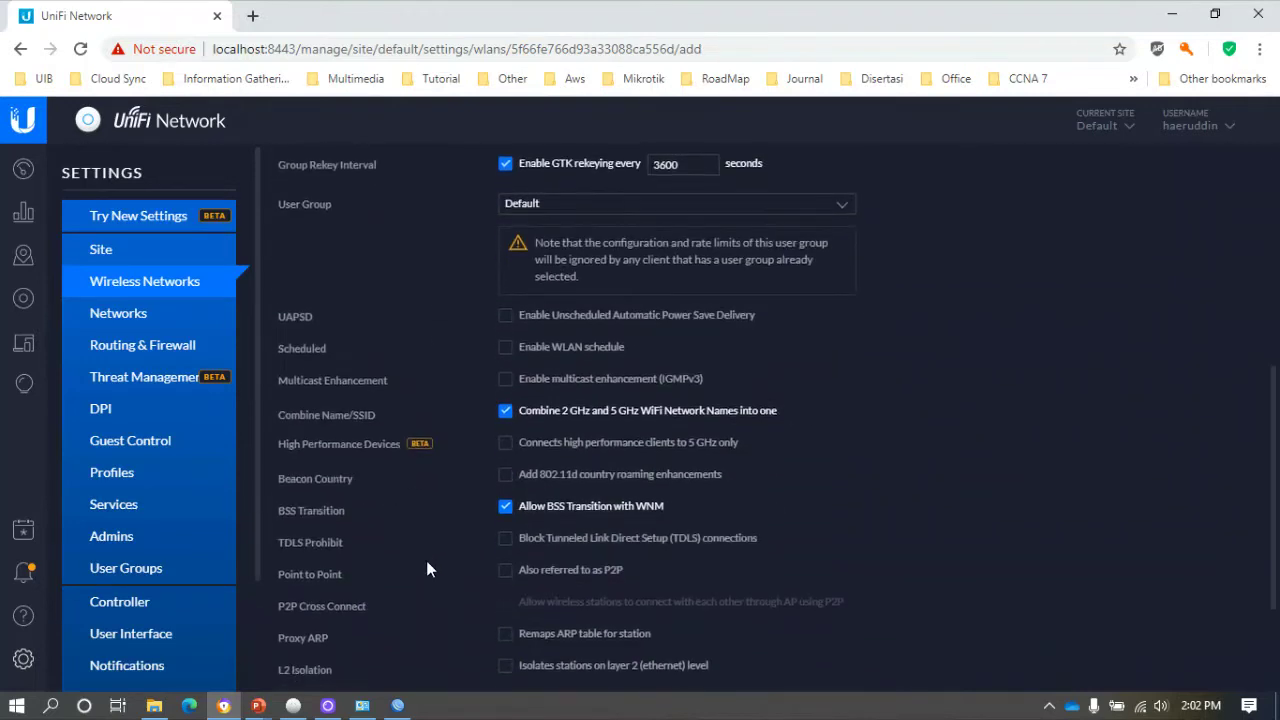
left_click(306, 665)
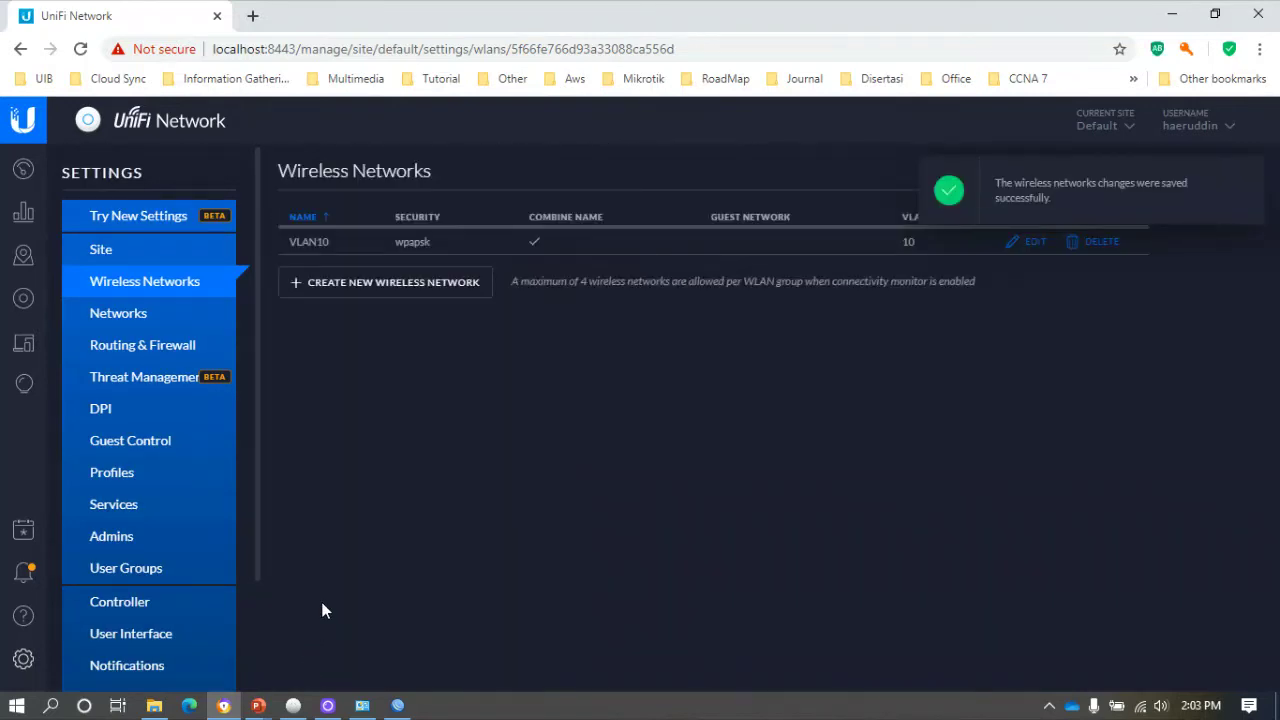
Start another wireless network and tag it with VLAN ID 20 under Advanced Options.
left_click(372, 284)
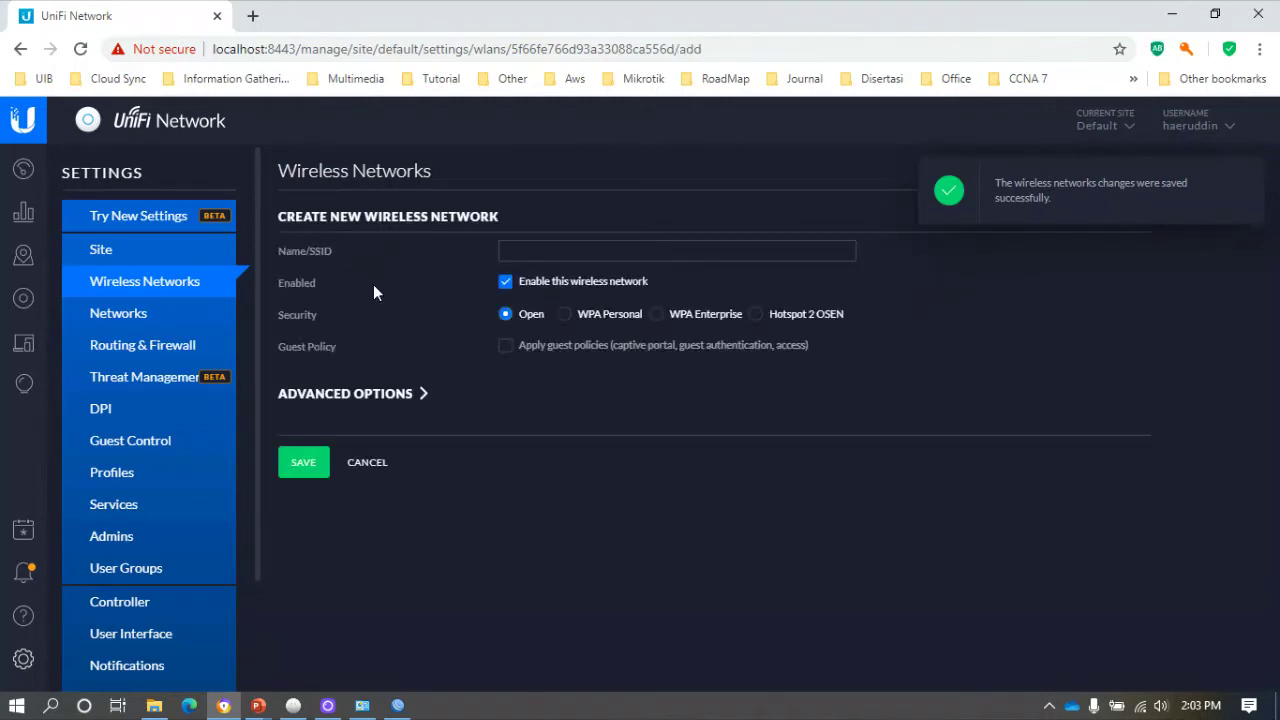
left_click(345, 393)
scroll(492, 445, "down", 3)
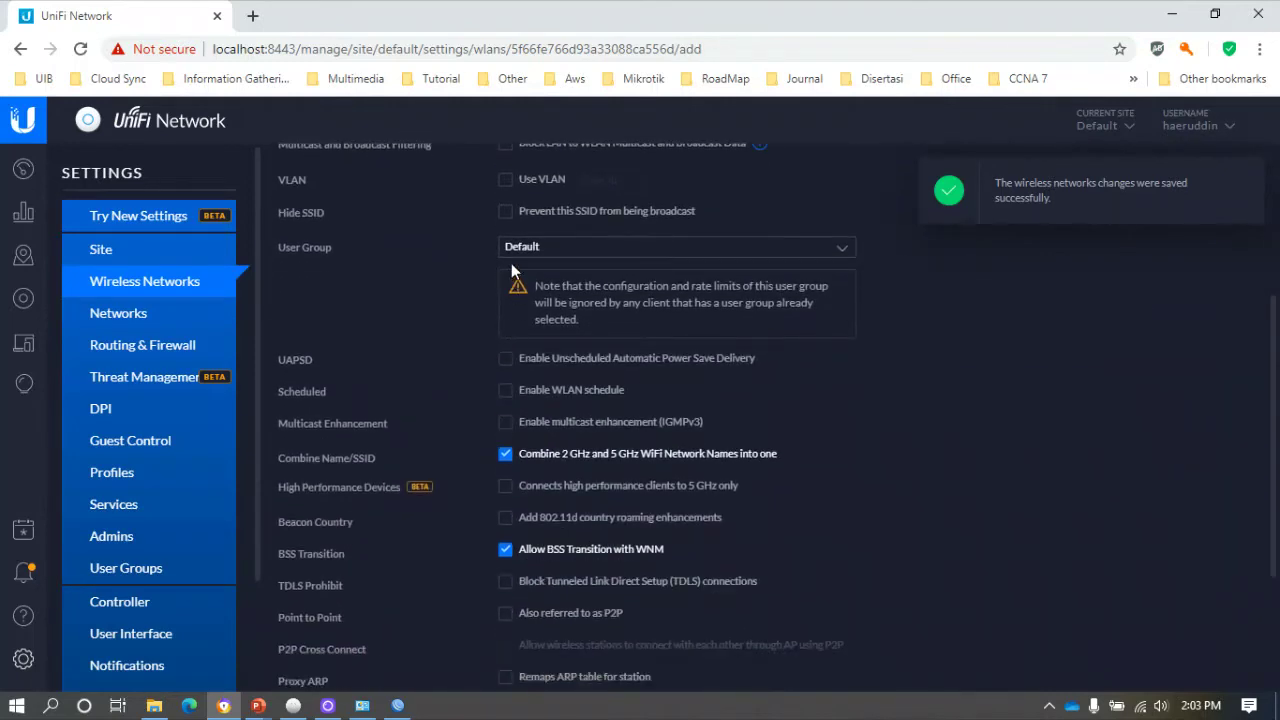
left_click(506, 180)
left_click(603, 179)
type("20")
scroll(599, 332, "up", 3)
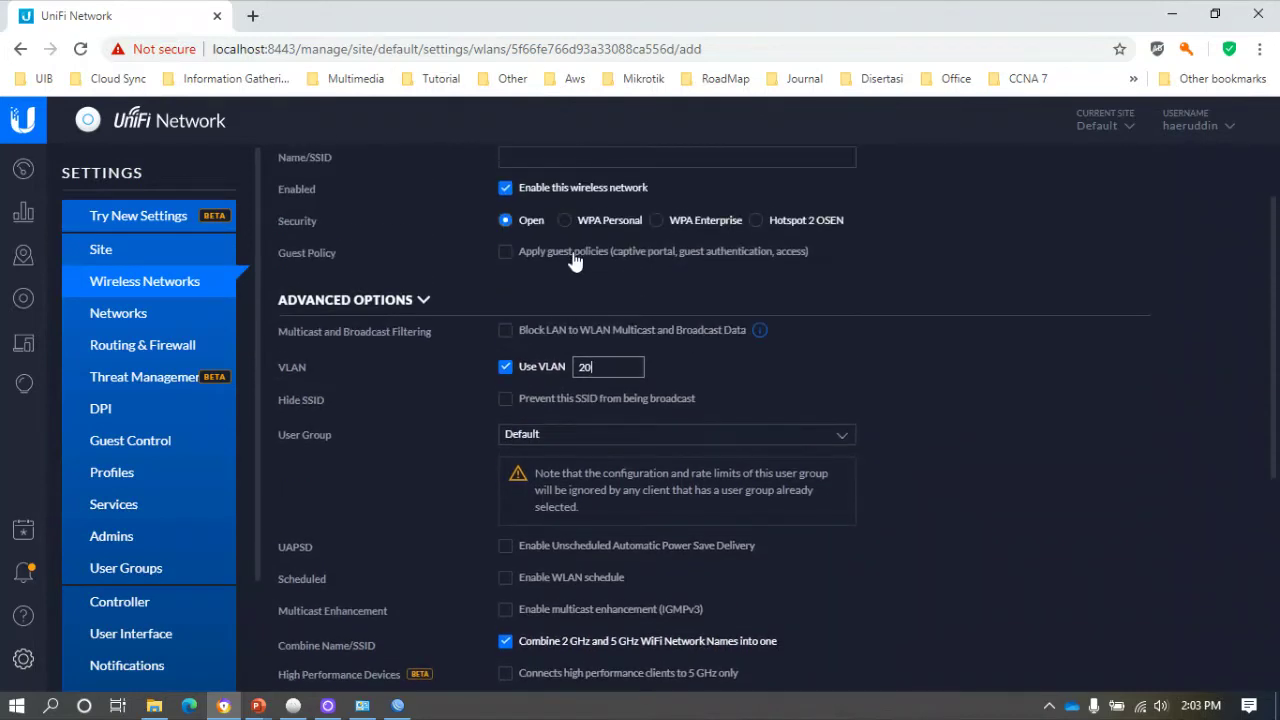
left_click(618, 316)
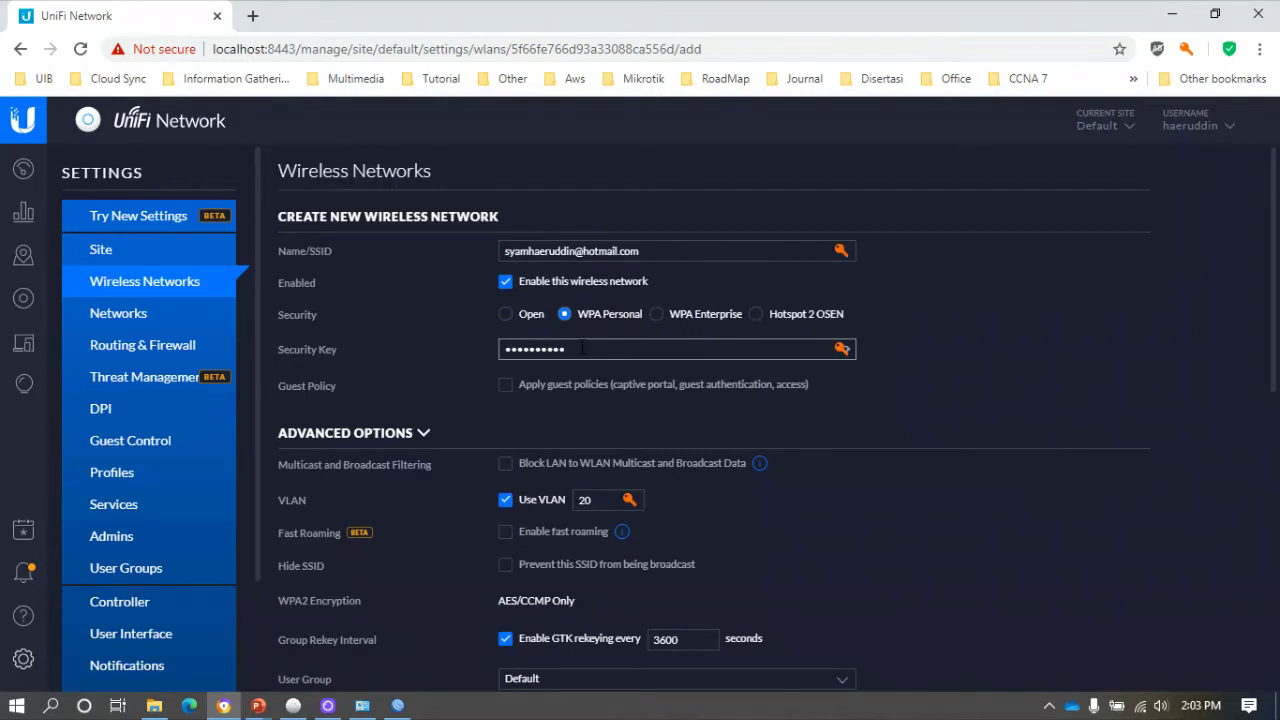
key("shift+Tab")
key("shift+Tab")
key("shift+Tab")
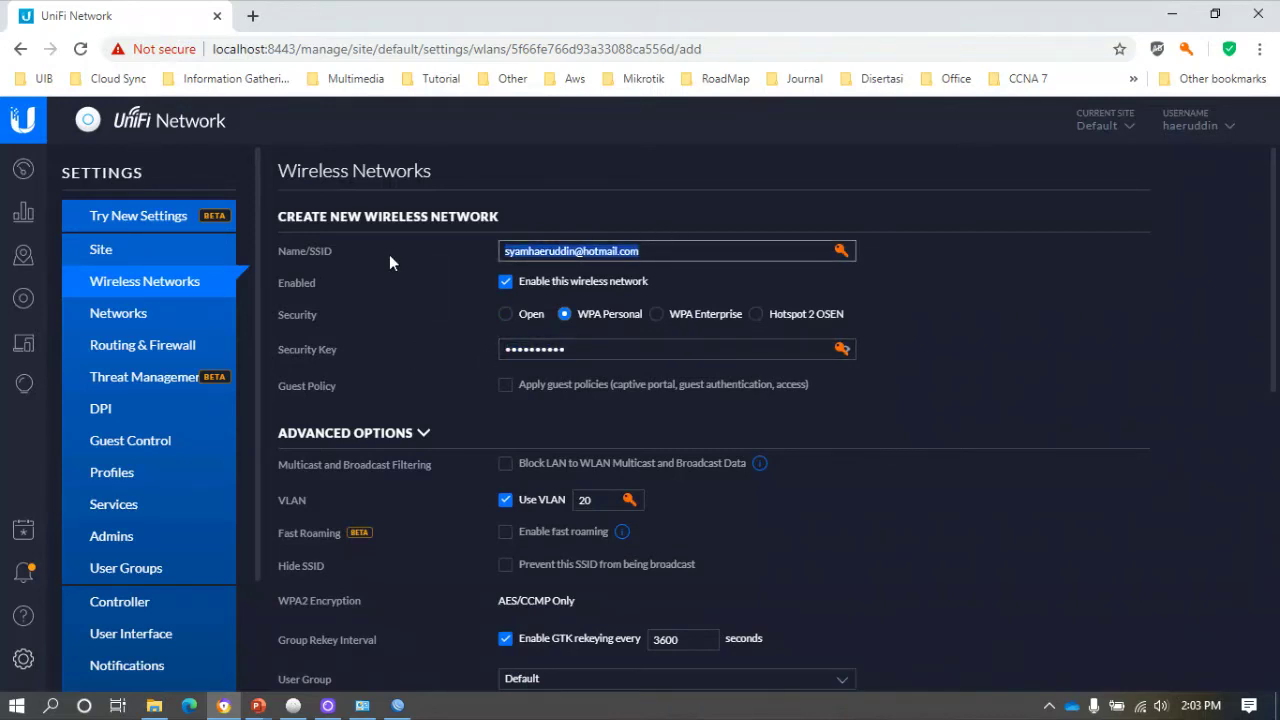
type("VLAN20")
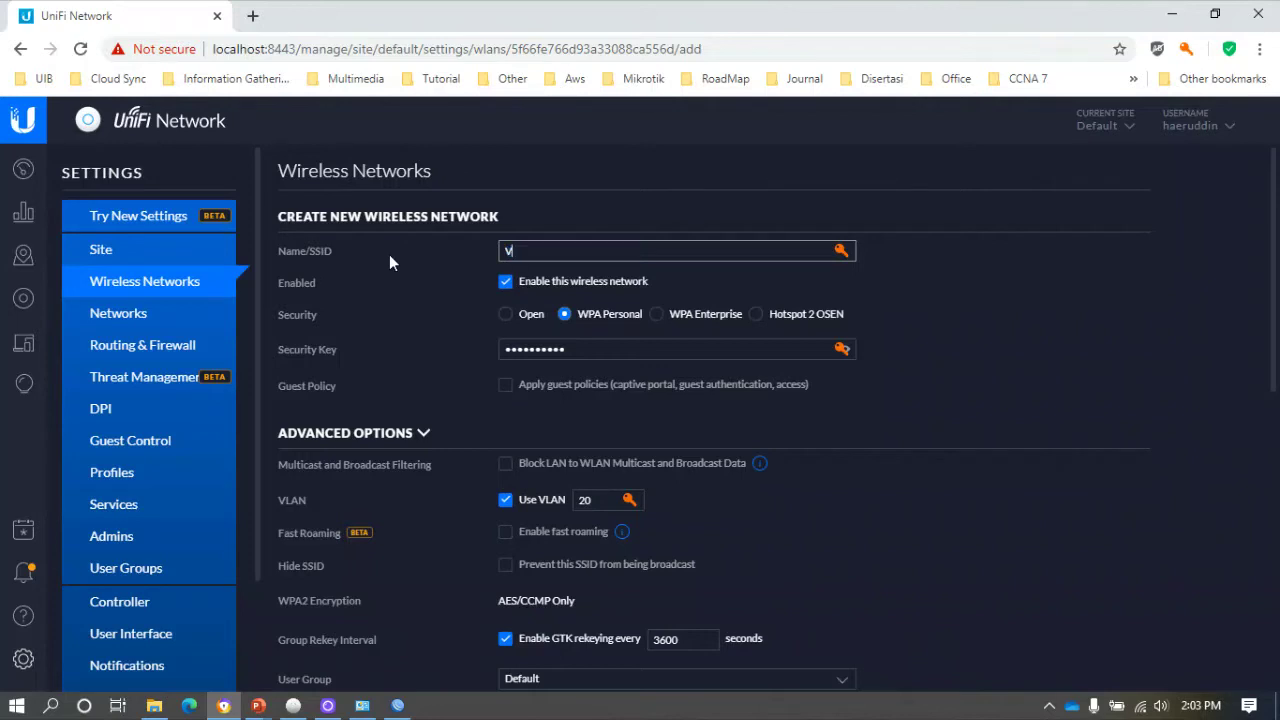
key("Tab")
key("Tab")
key("Tab")
type("12345678")
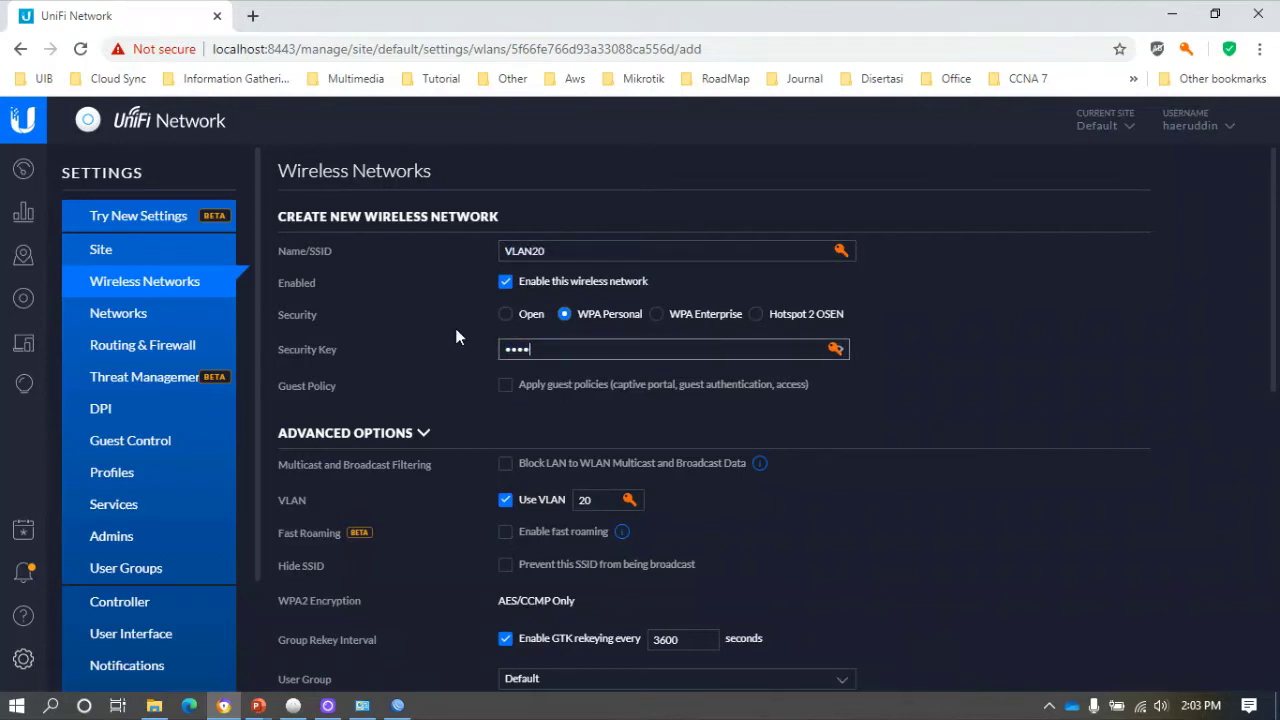
scroll(448, 444, "down", 10)
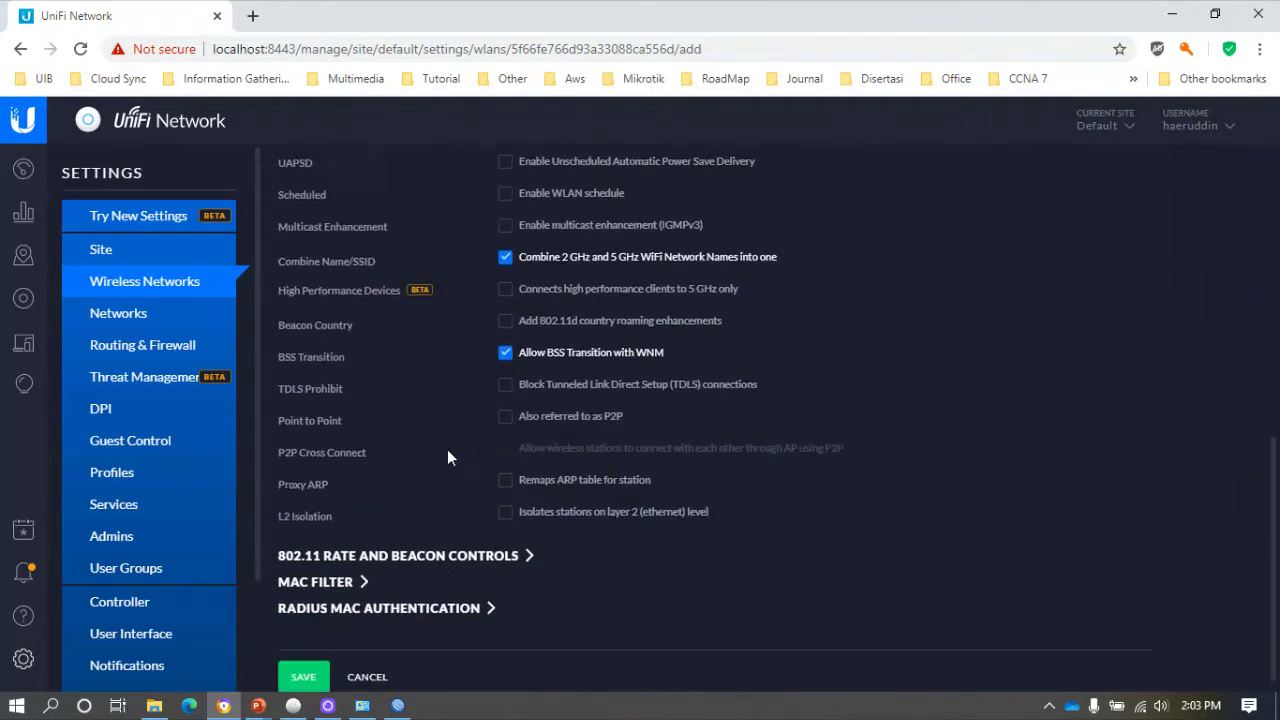
left_click(304, 662)
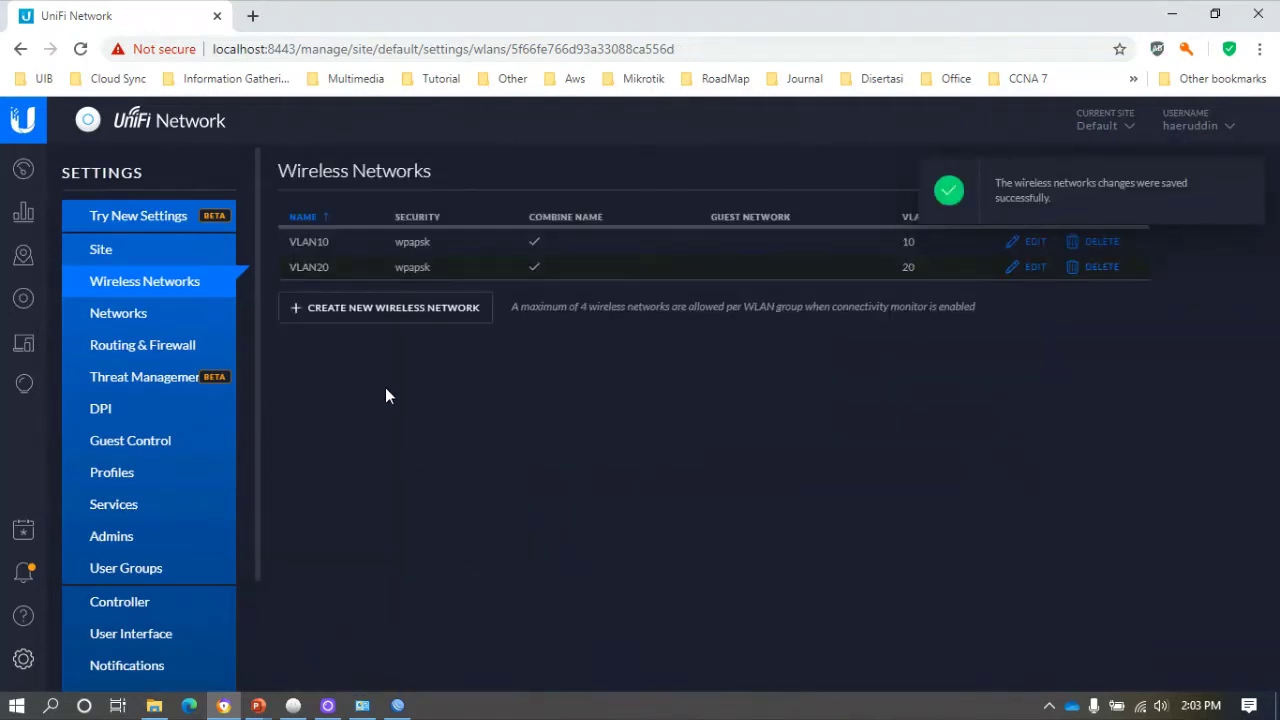
Start a third wireless network and tag it with VLAN ID 30.
left_click(392, 316)
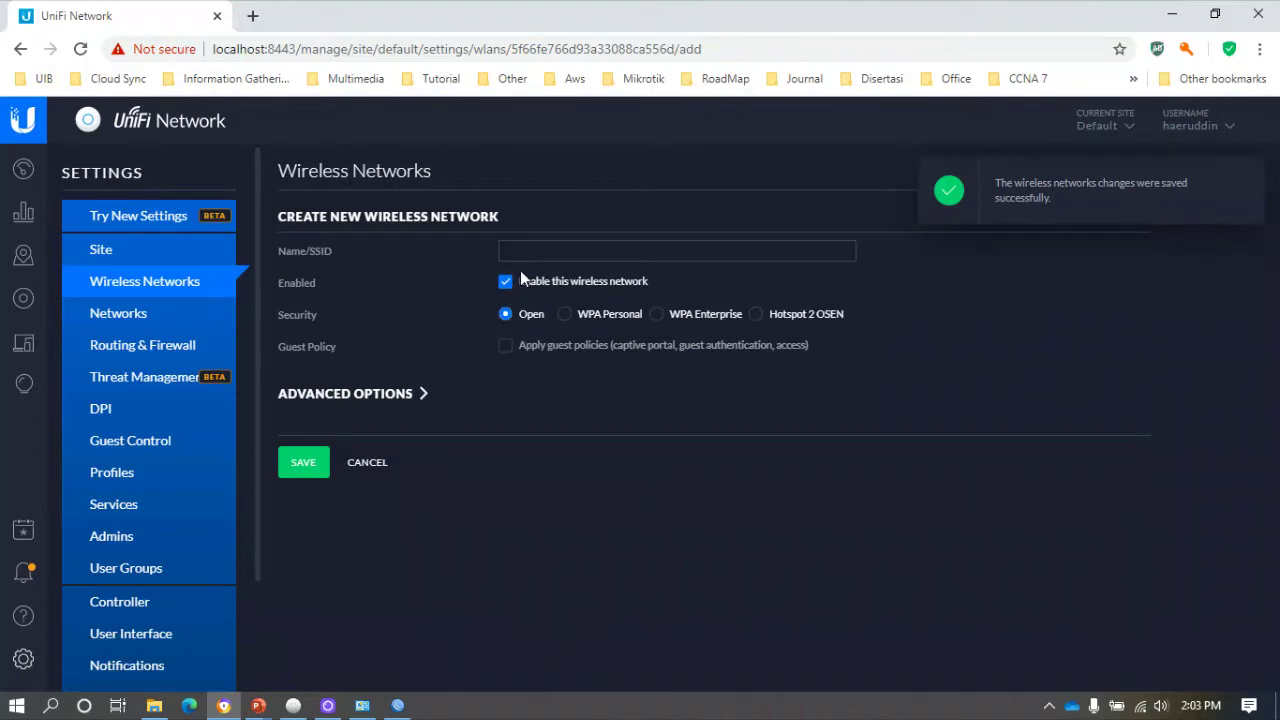
left_click(418, 395)
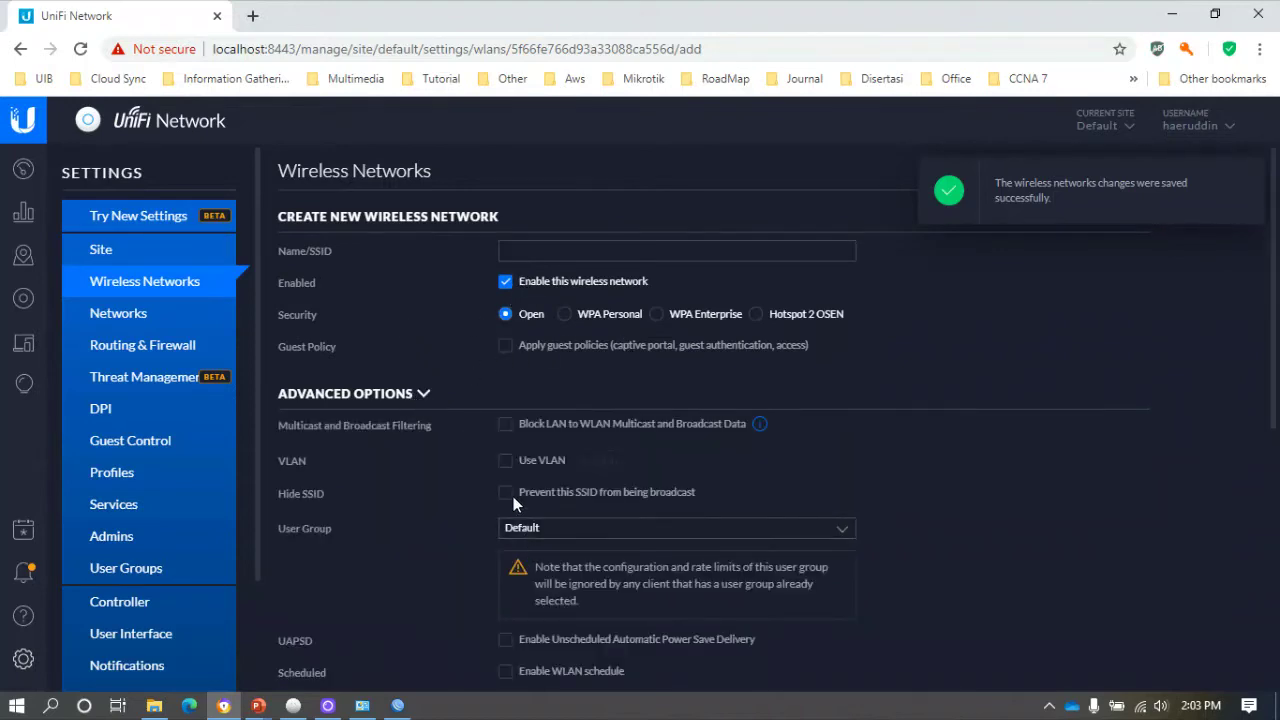
left_click(505, 460)
left_click(608, 460)
type("30")
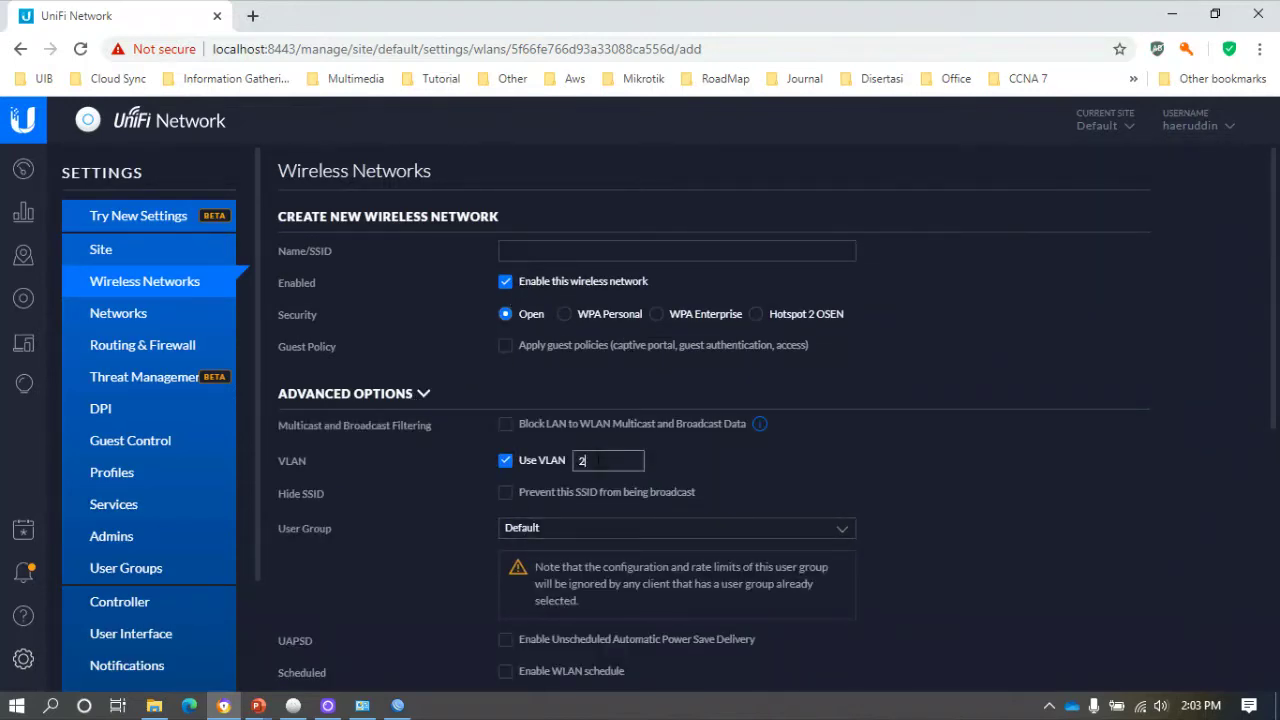
left_click(607, 316)
left_click(537, 255)
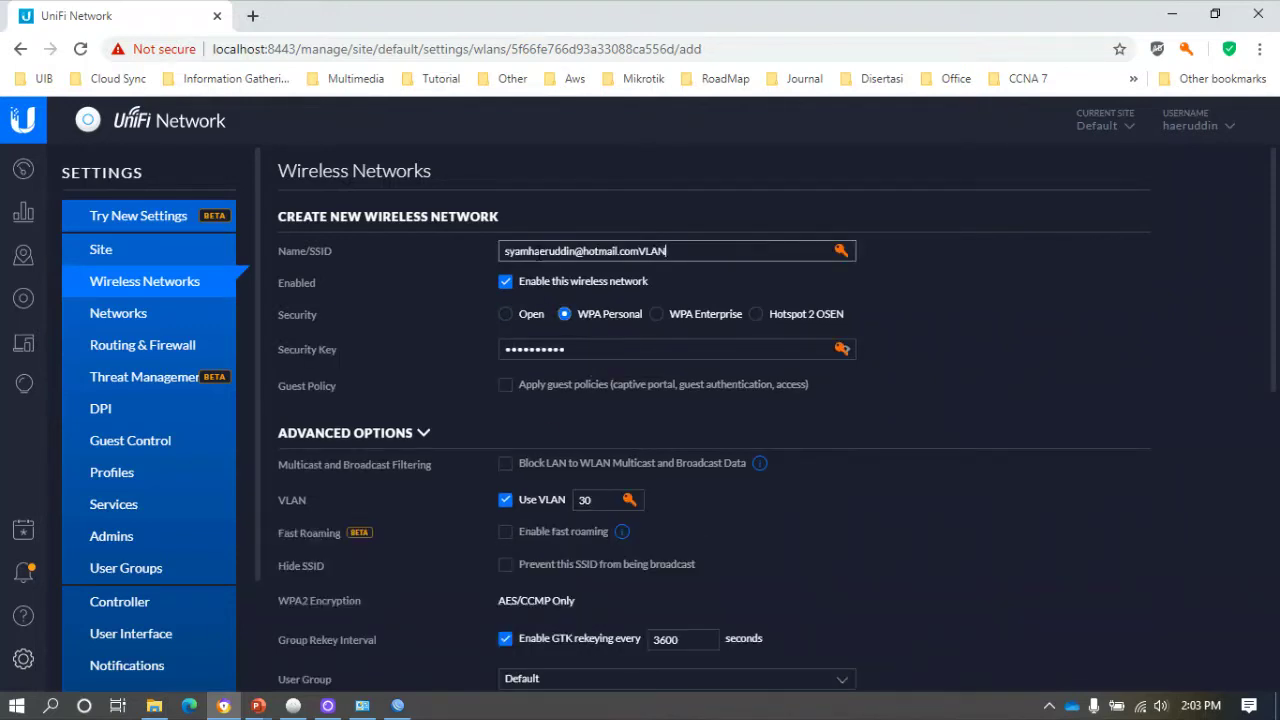
key("ctrl+a")
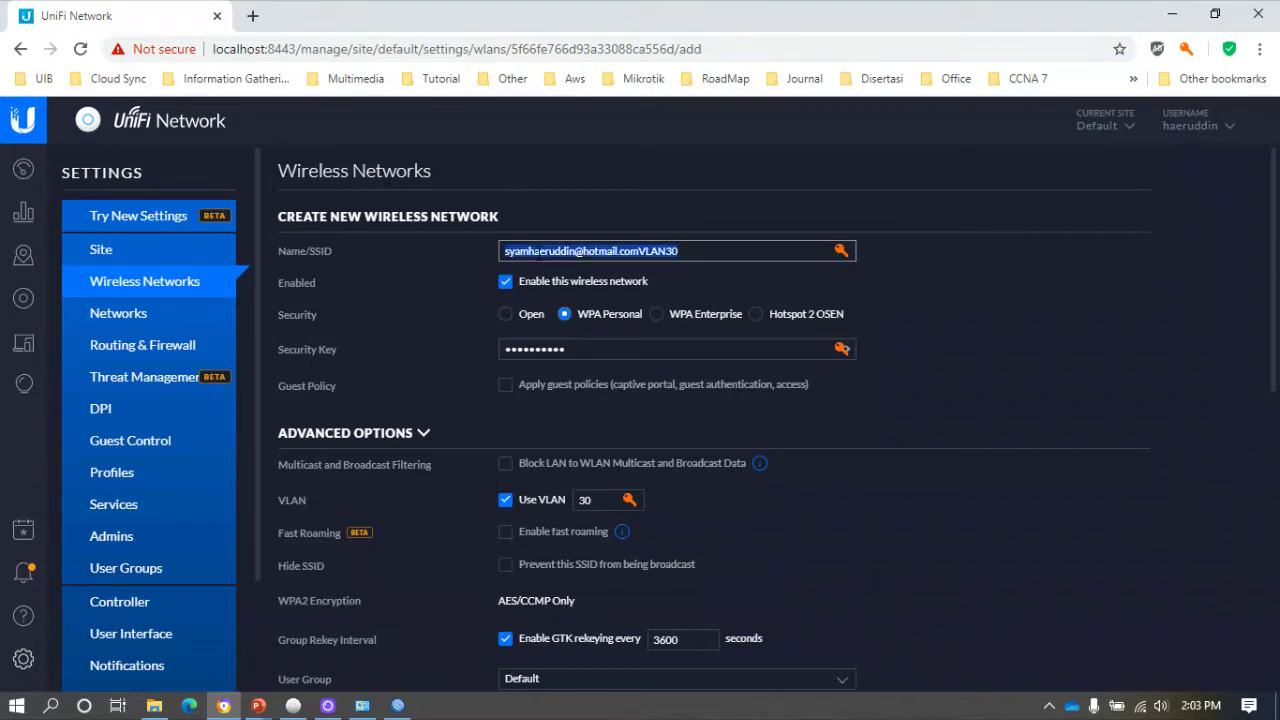
type("VL")
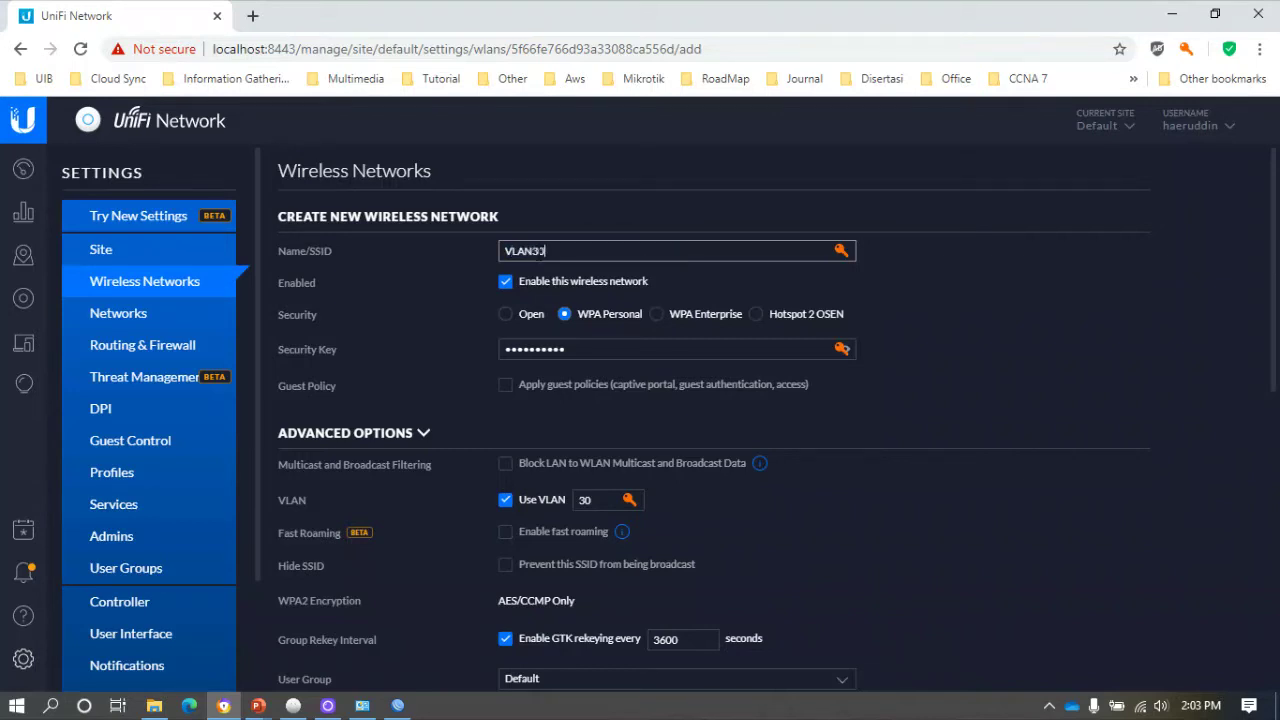
key("Tab")
type("12345678")
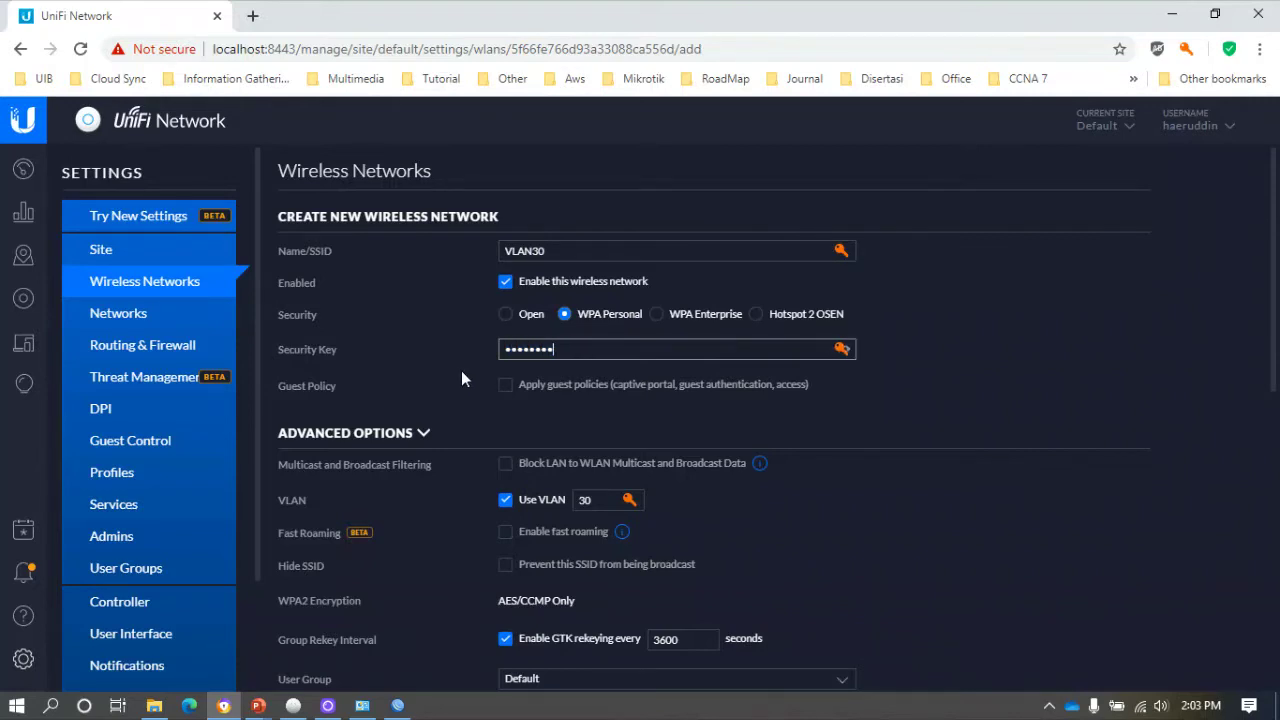
scroll(462, 430, "down", 10)
left_click(302, 664)
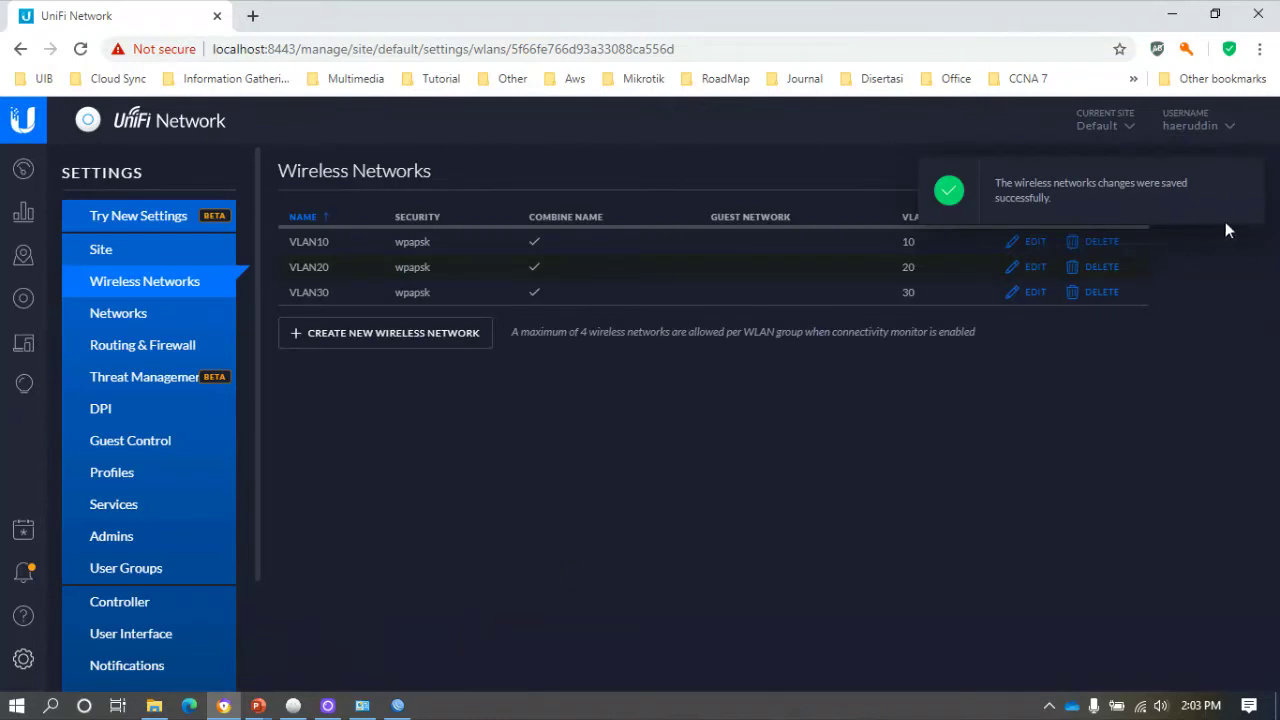
left_click(1247, 177)
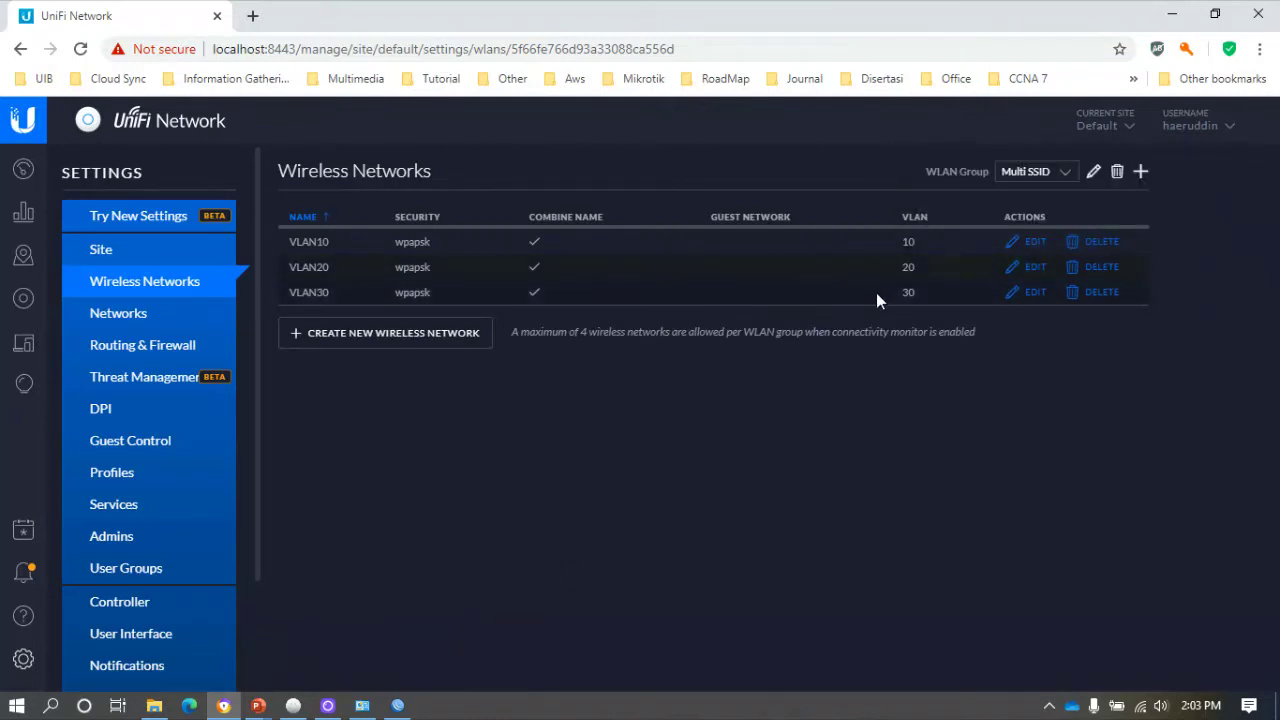
Open the Devices list and reload it until the switch appears.
left_click(26, 307)
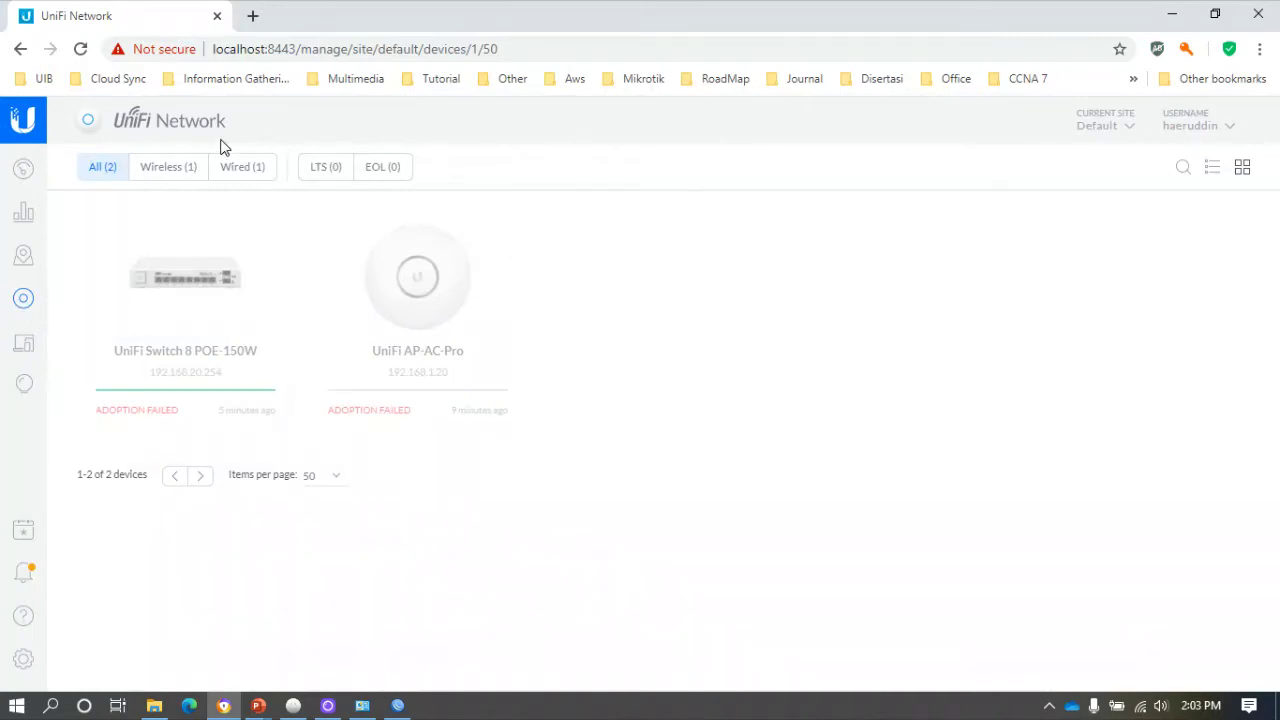
left_click(81, 50)
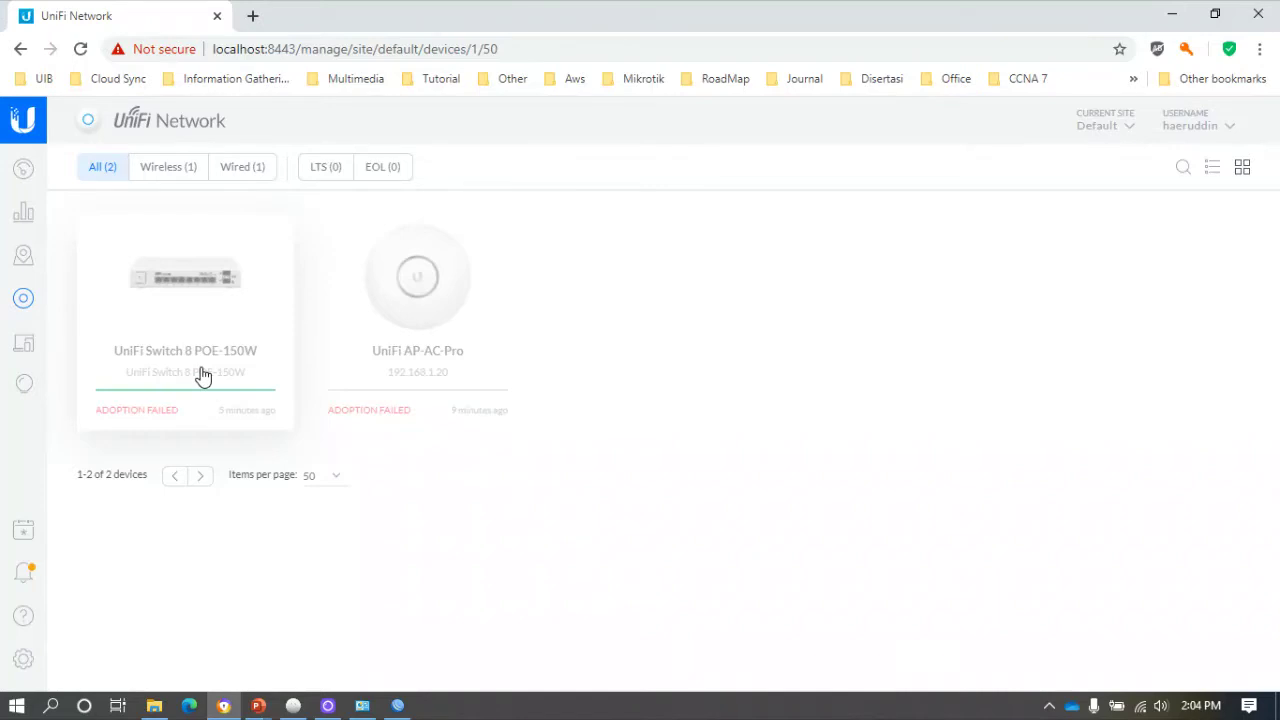
left_click(82, 50)
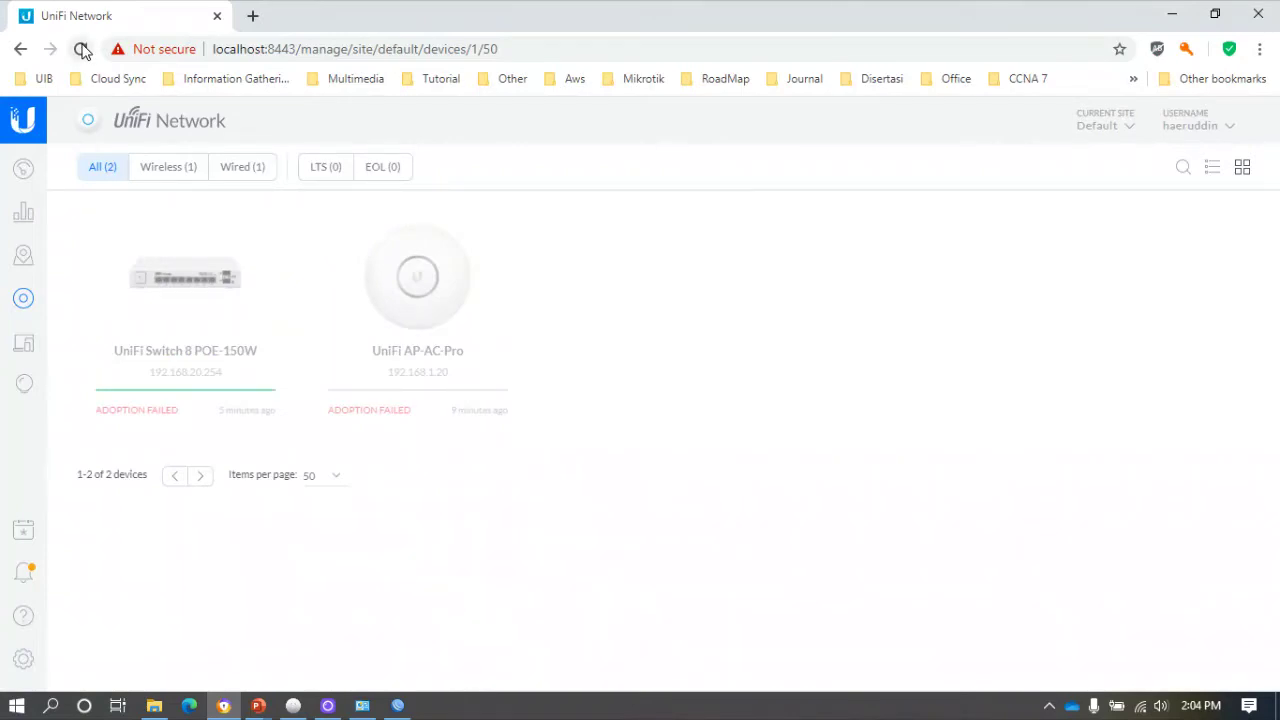
Apply Port 1 of the UniFi Switch 8 POE-150W with the All port profile.
left_click(160, 282)
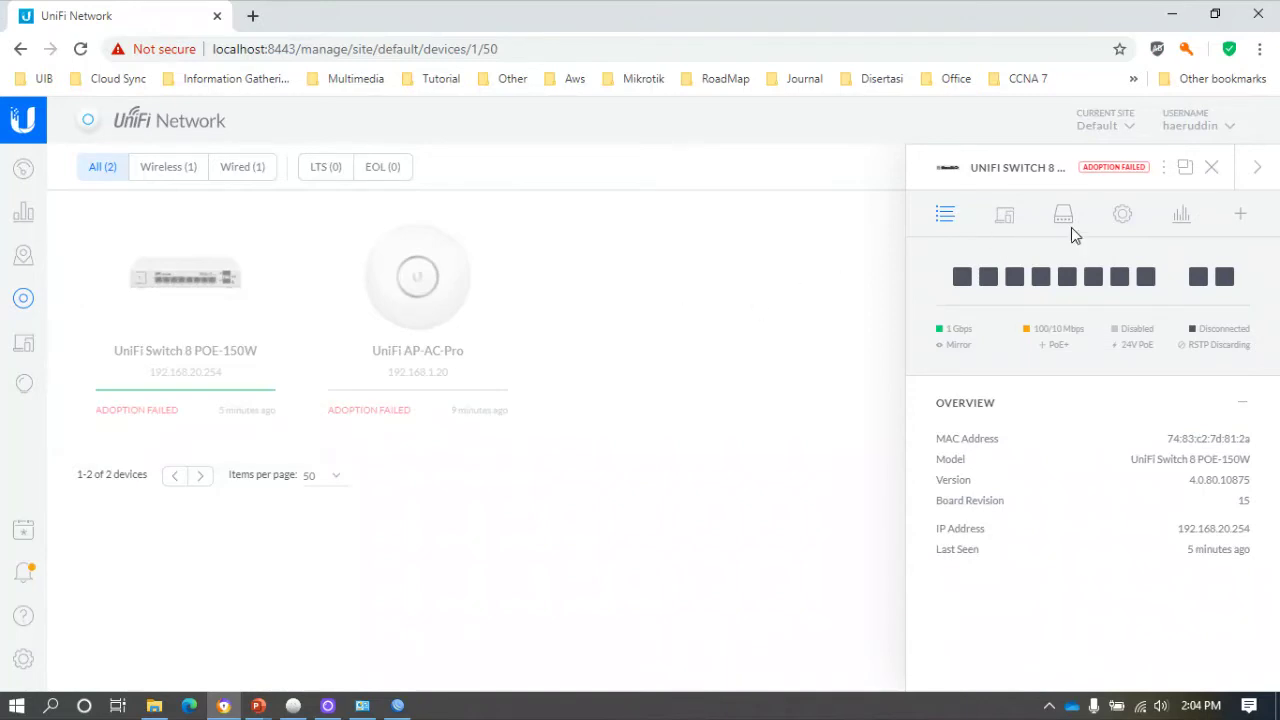
left_click(1062, 215)
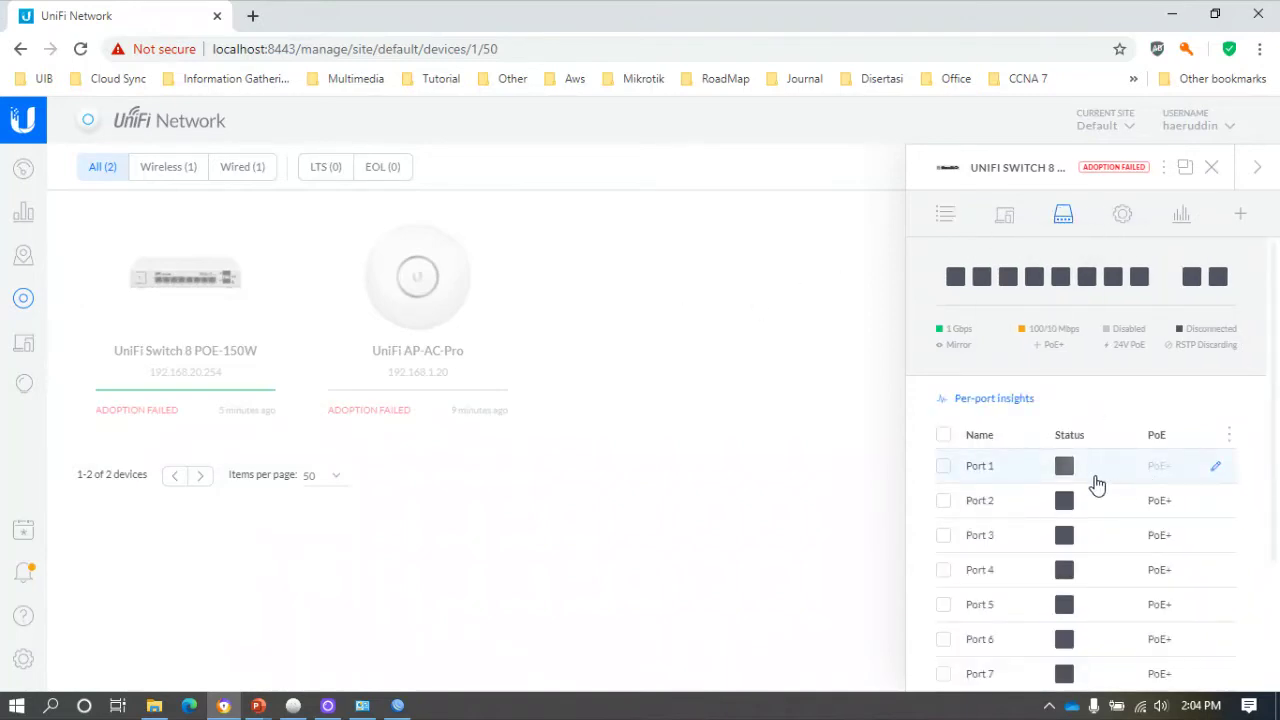
left_click(1216, 467)
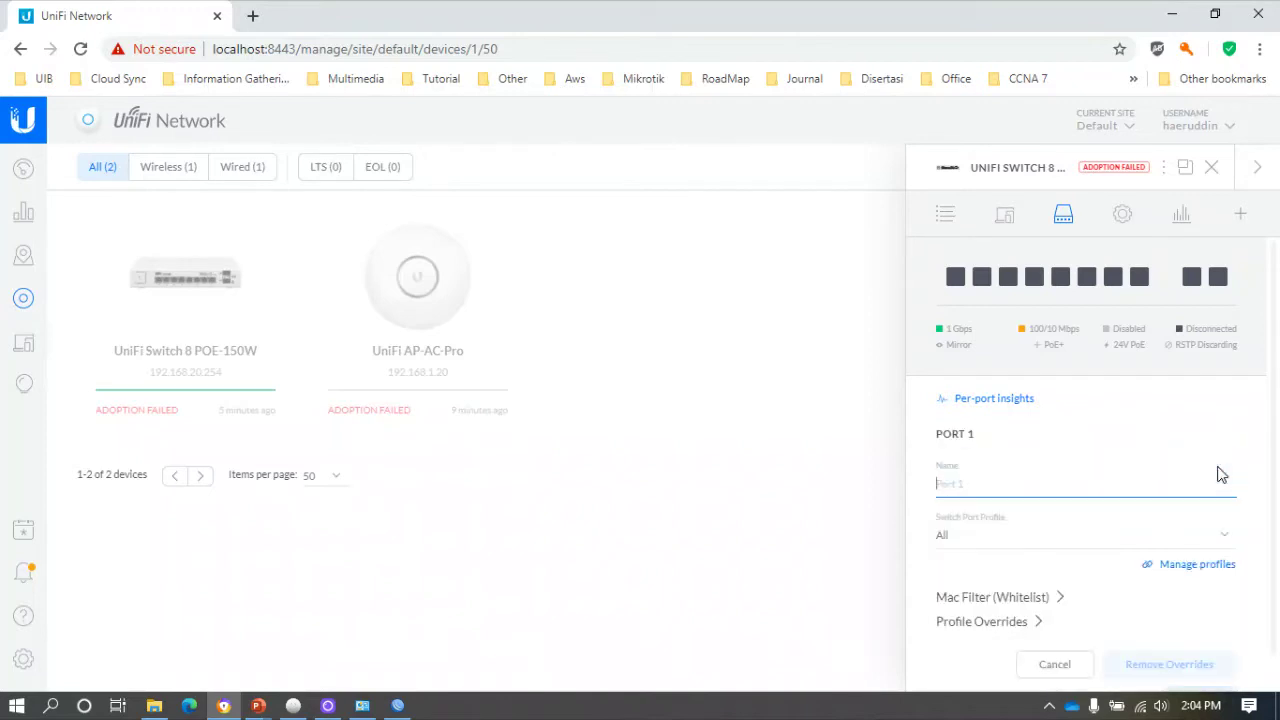
left_click(989, 488)
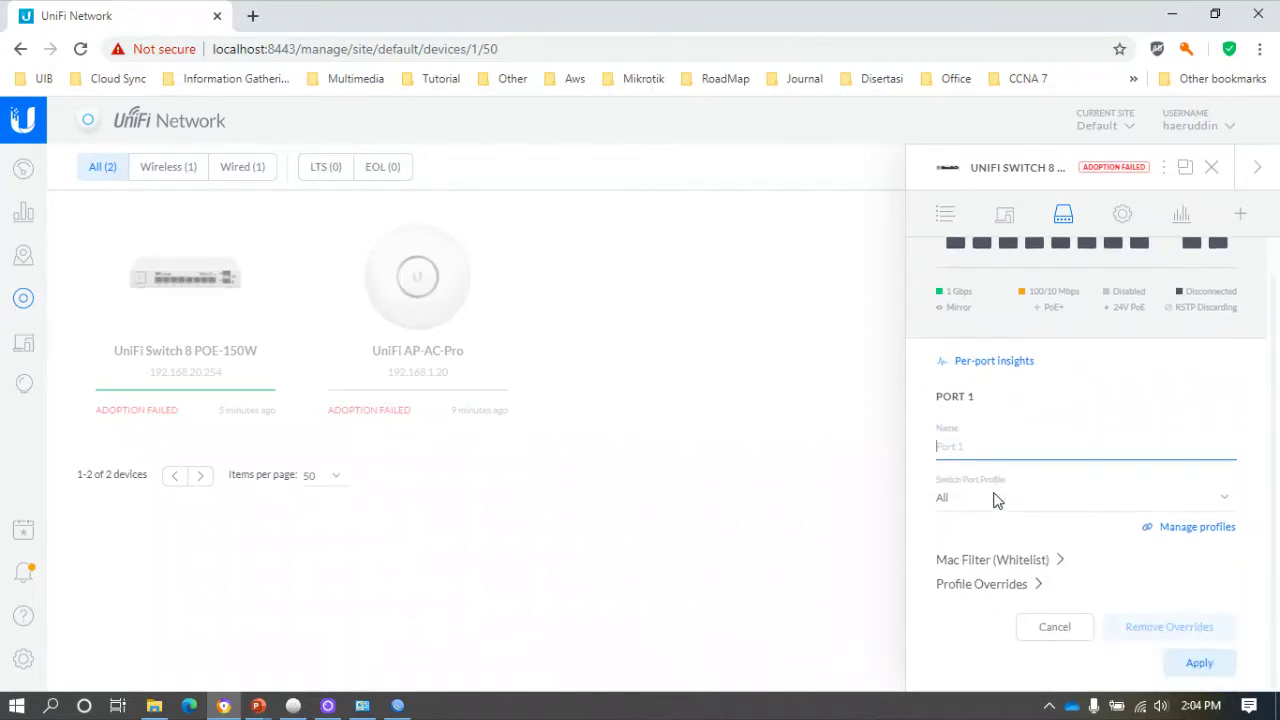
left_click(1205, 665)
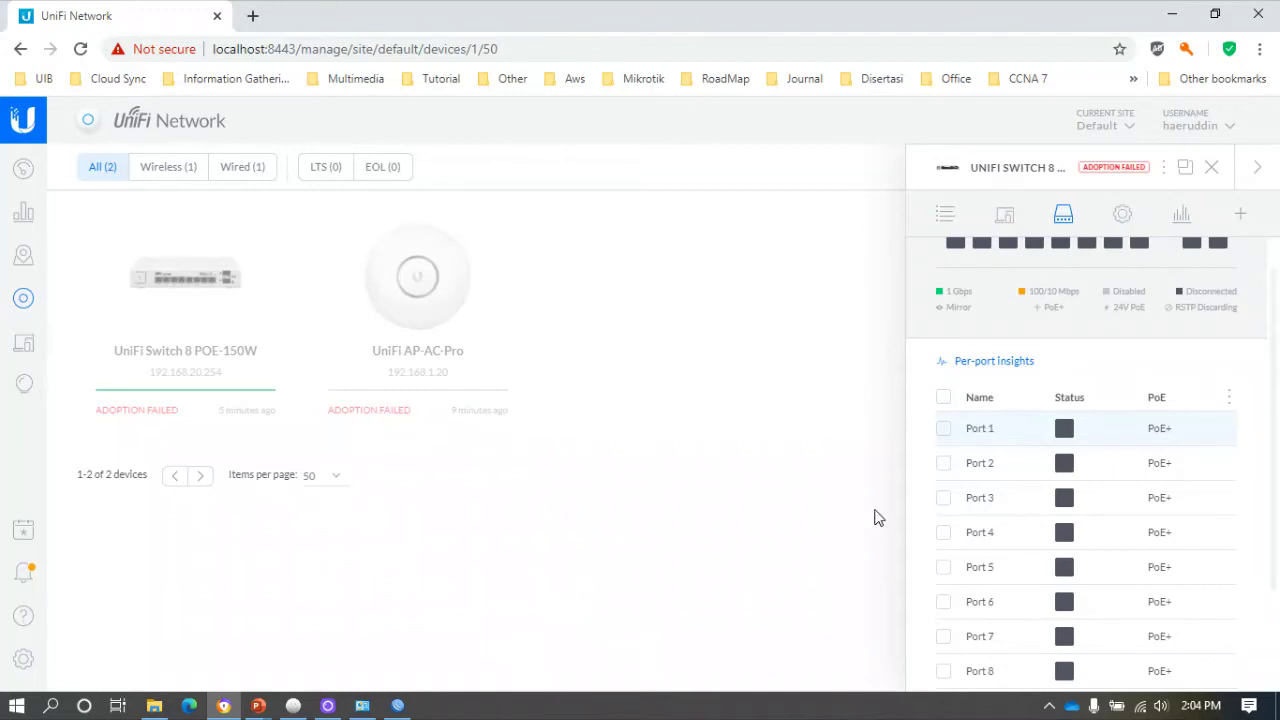
scroll(1034, 360, "up", 1)
Set the switch's Management VLAN to VLAN10-Network Manajemen, then queue and apply the change.
left_click(1121, 217)
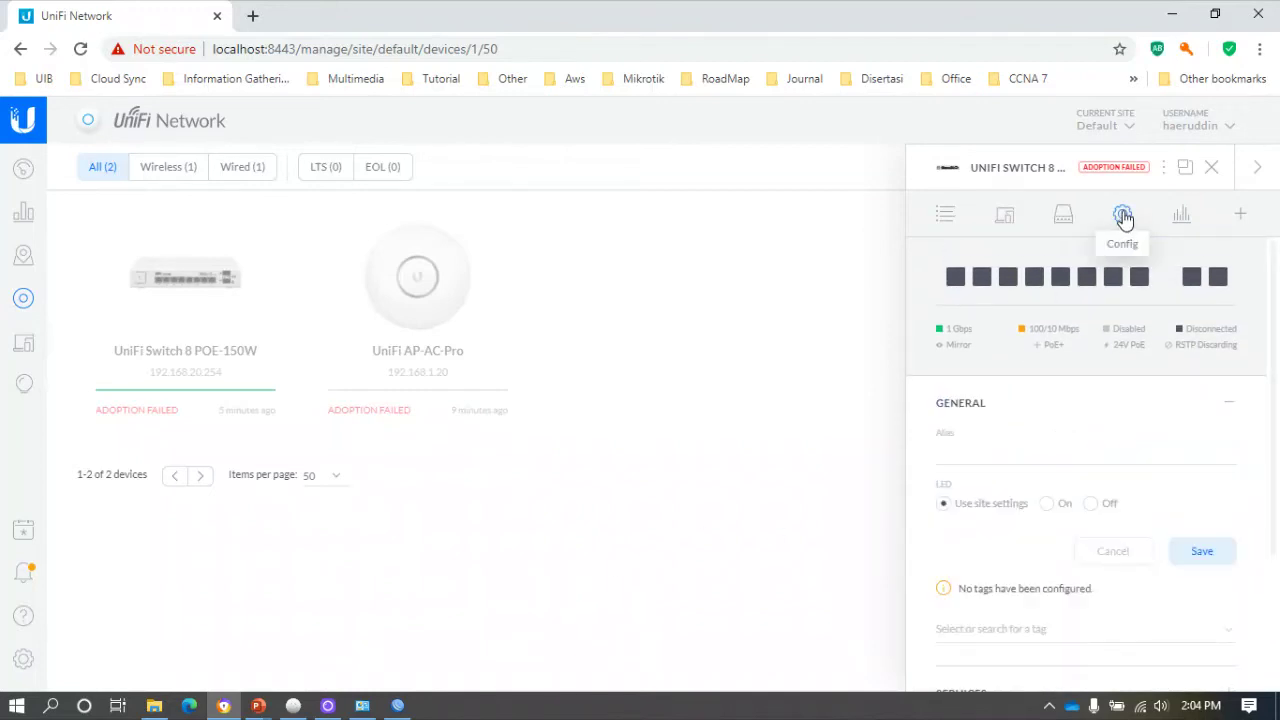
scroll(1045, 440, "down", 2)
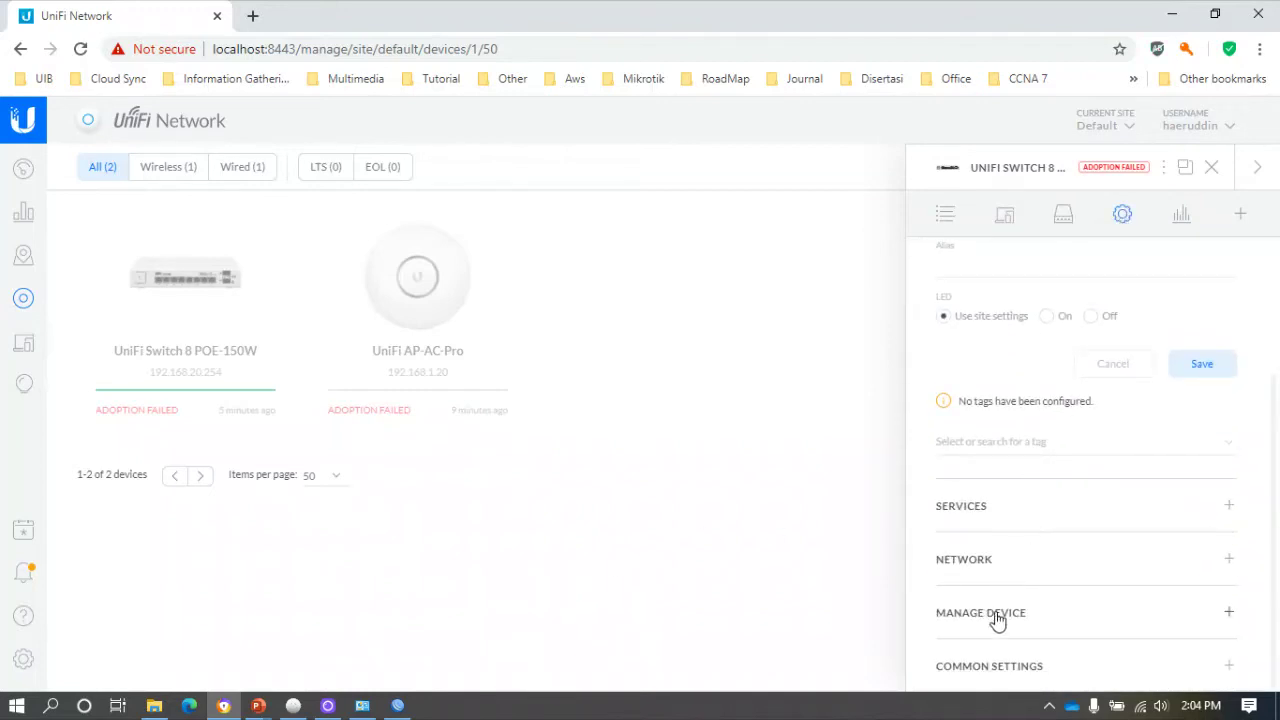
left_click(988, 565)
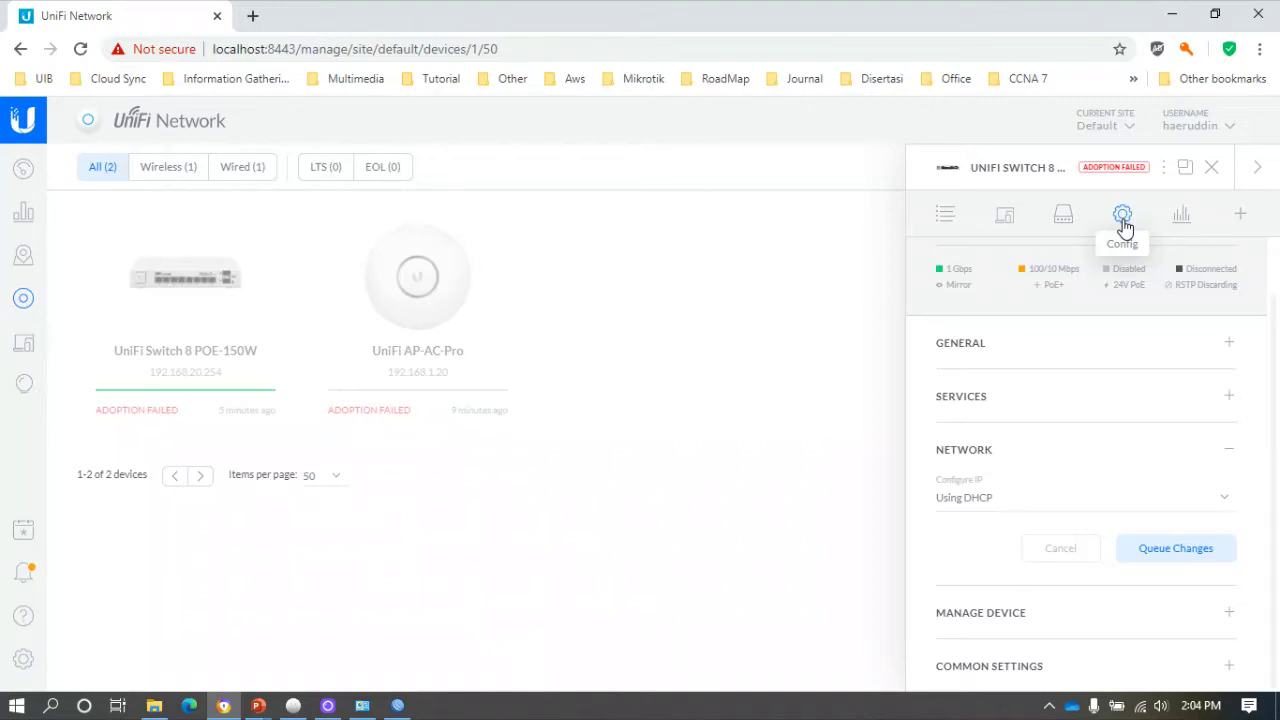
left_click(997, 406)
left_click(997, 362)
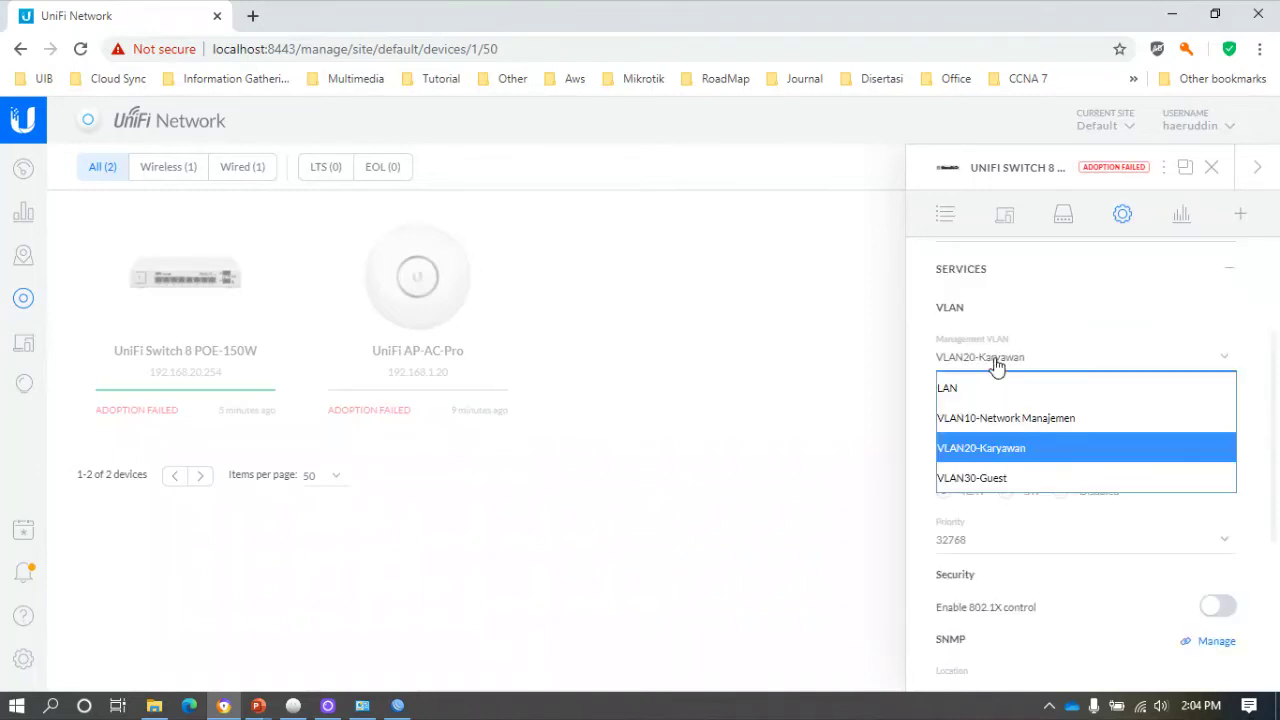
left_click(1005, 418)
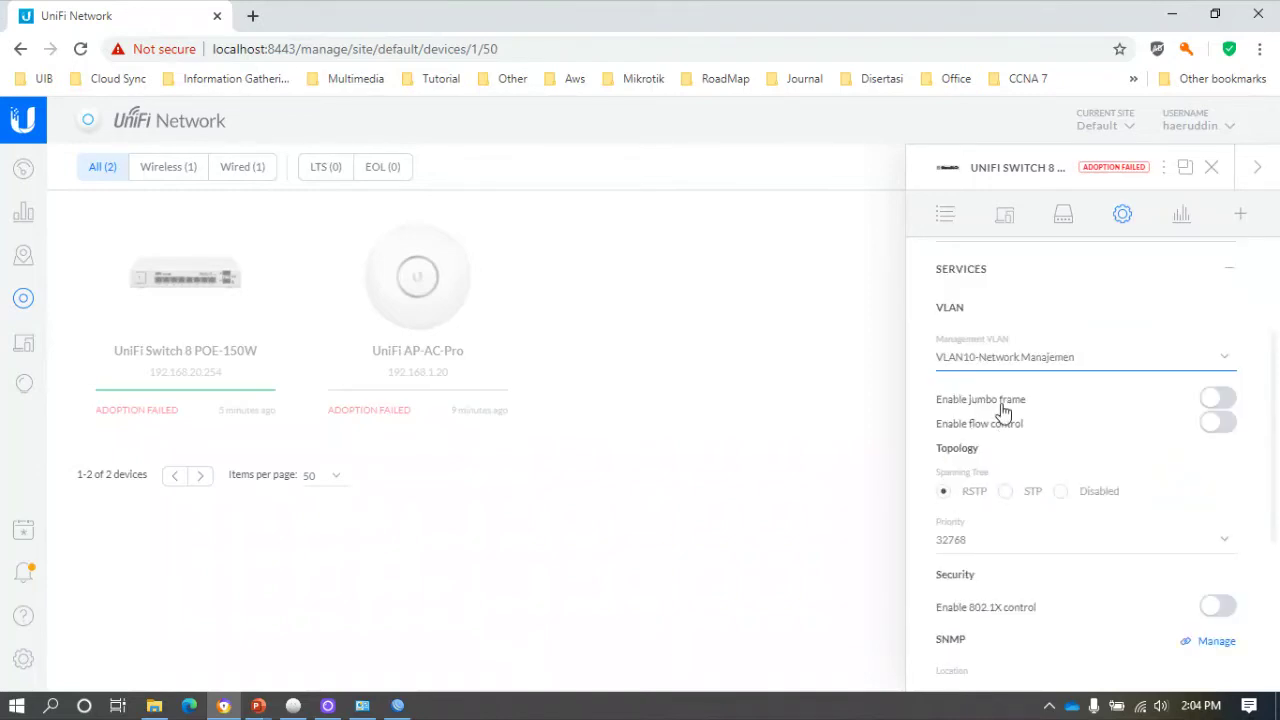
scroll(1100, 560, "down", 3)
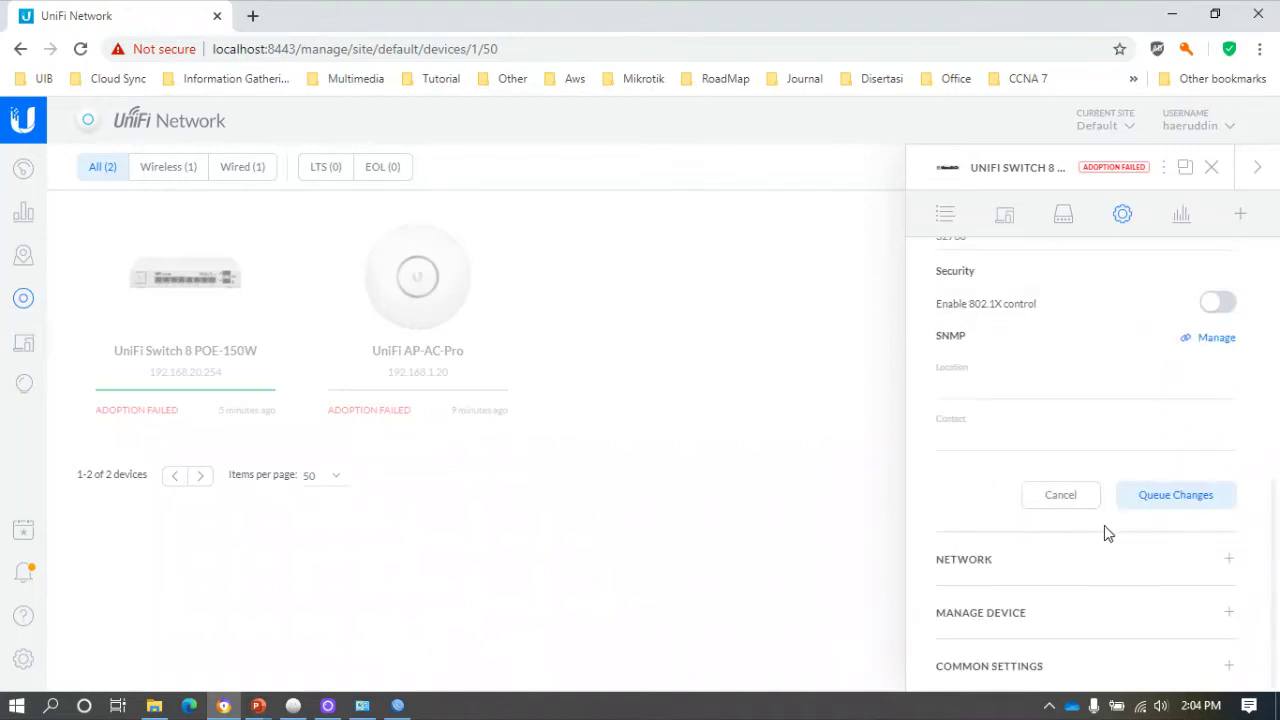
left_click(1174, 496)
left_click(1183, 613)
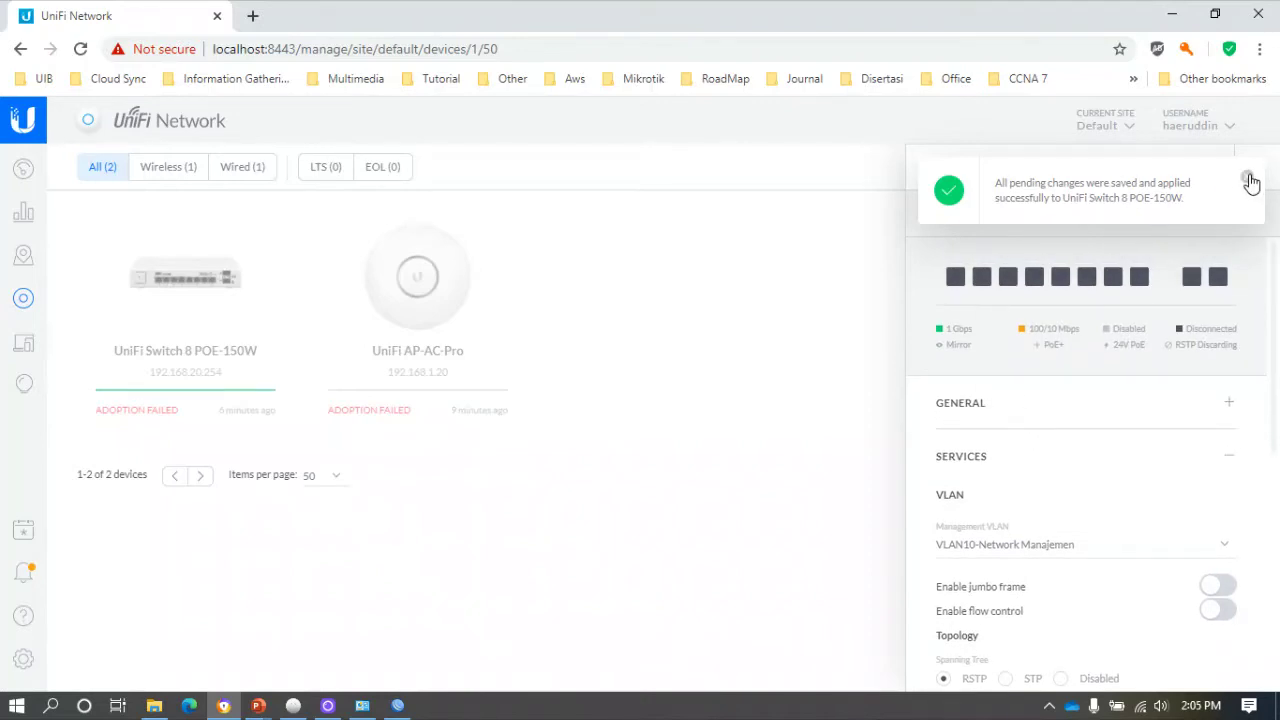
left_click(1249, 175)
left_click(1065, 216)
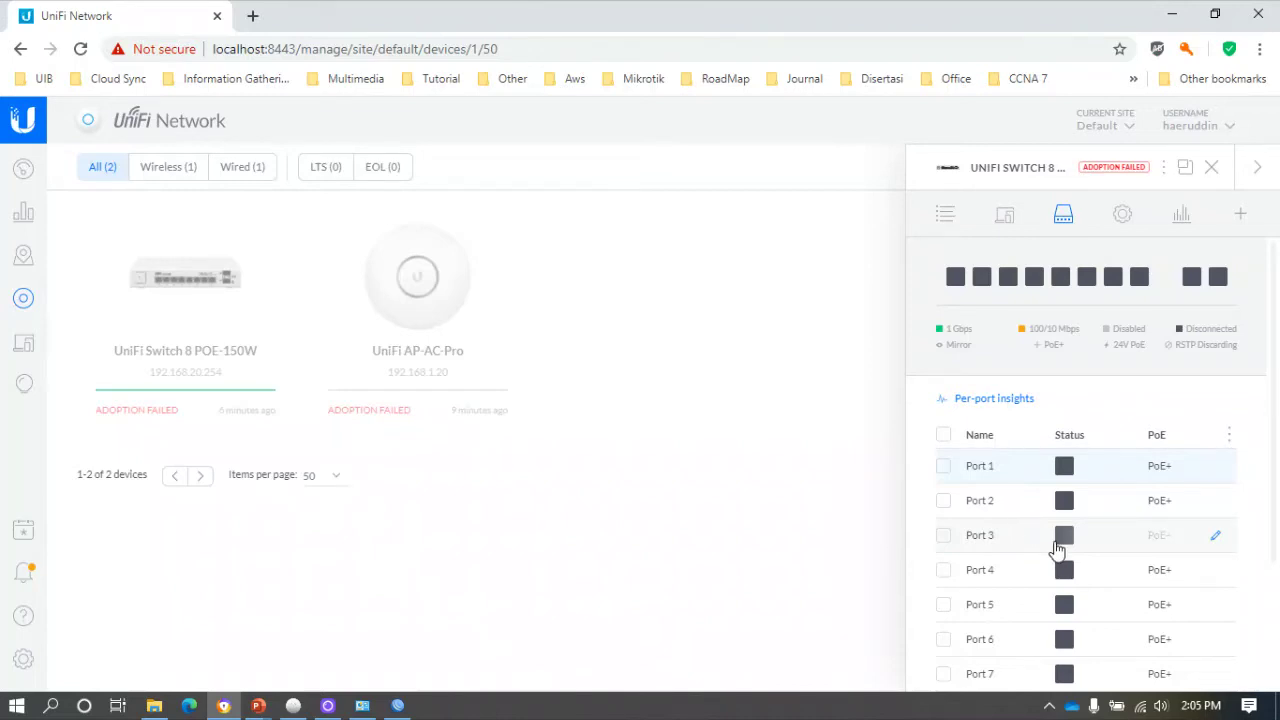
Assign Port 2 the Trunk-Native Vlan 10 (10) switch port profile and apply it.
scroll(1031, 530, "down", 2)
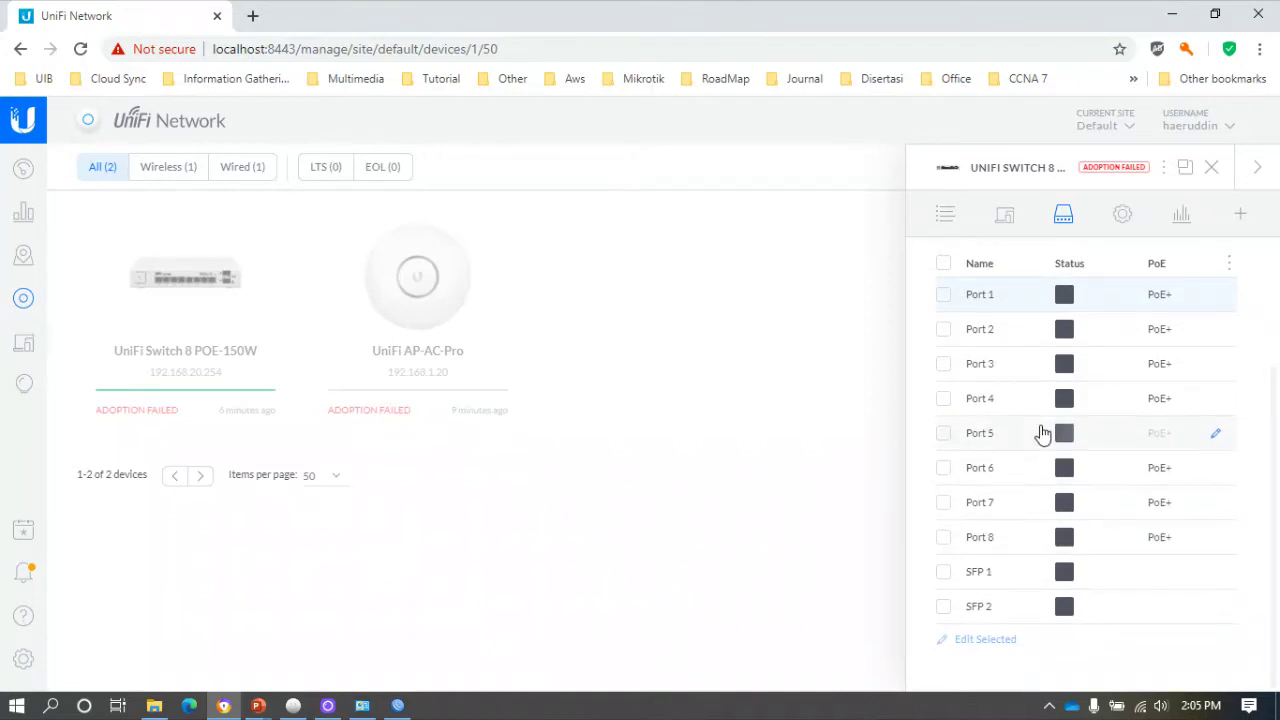
left_click(1213, 336)
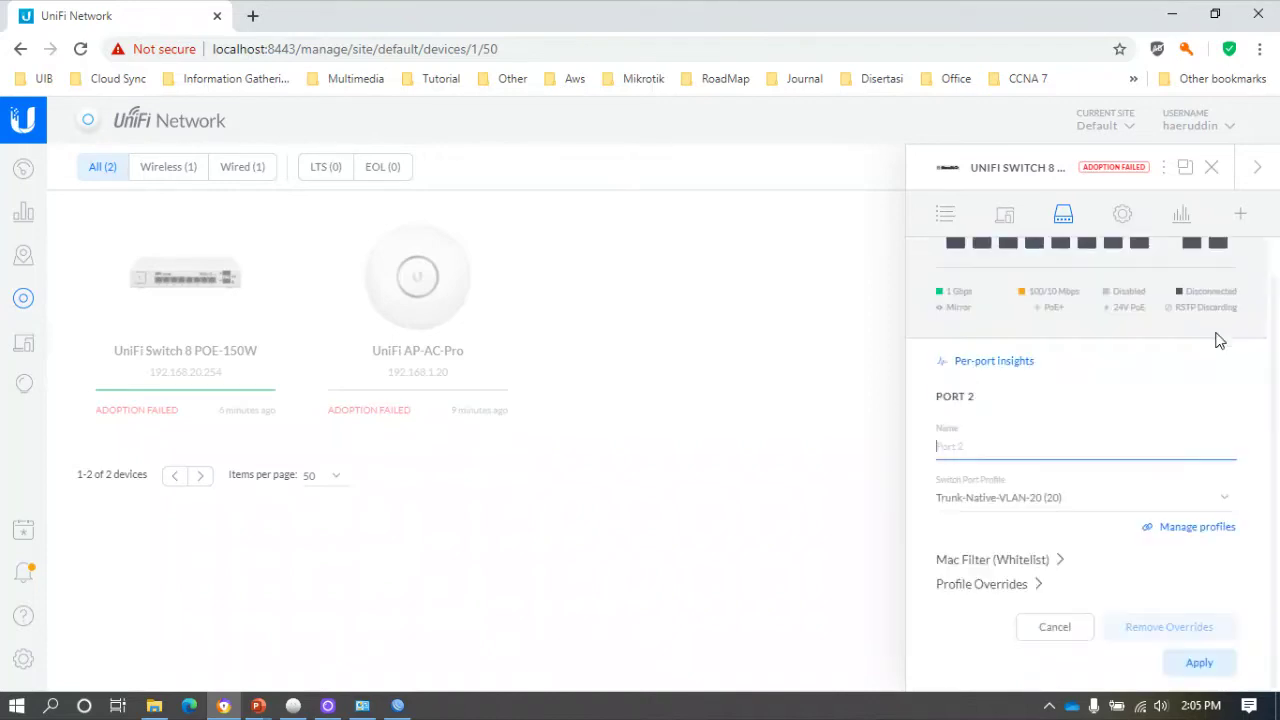
left_click(1009, 502)
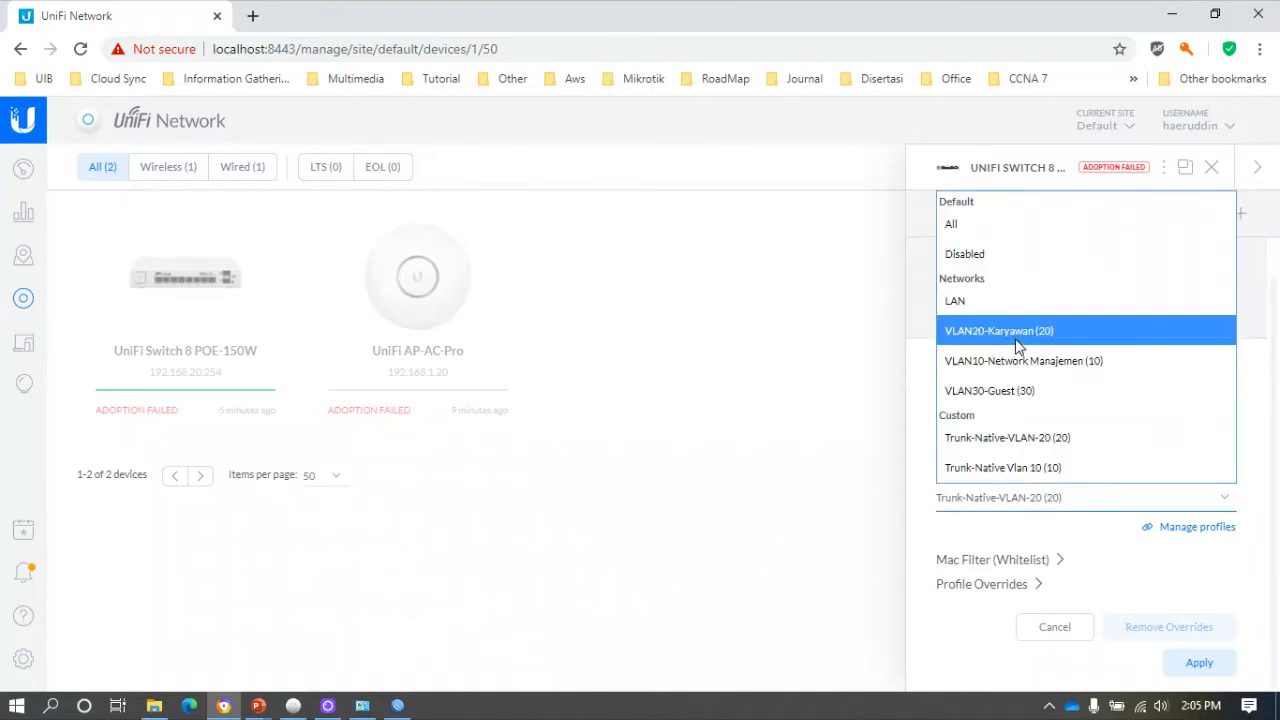
left_click(1015, 467)
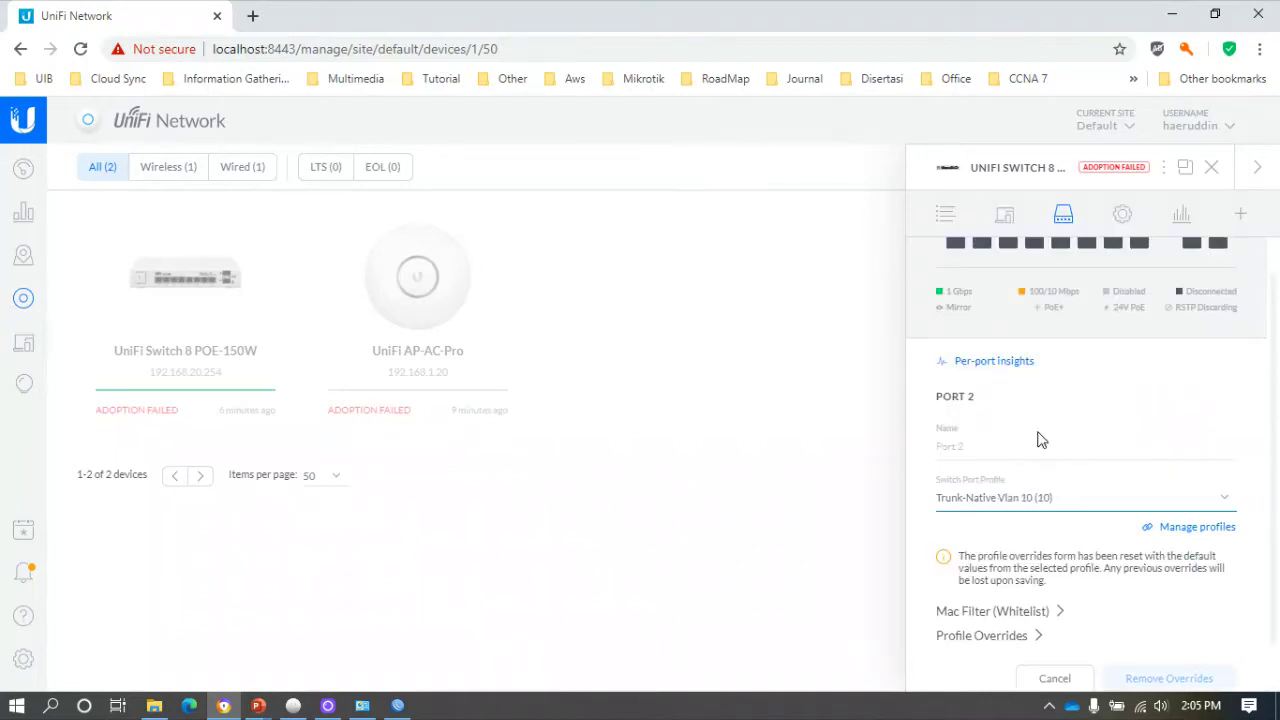
left_click(1192, 665)
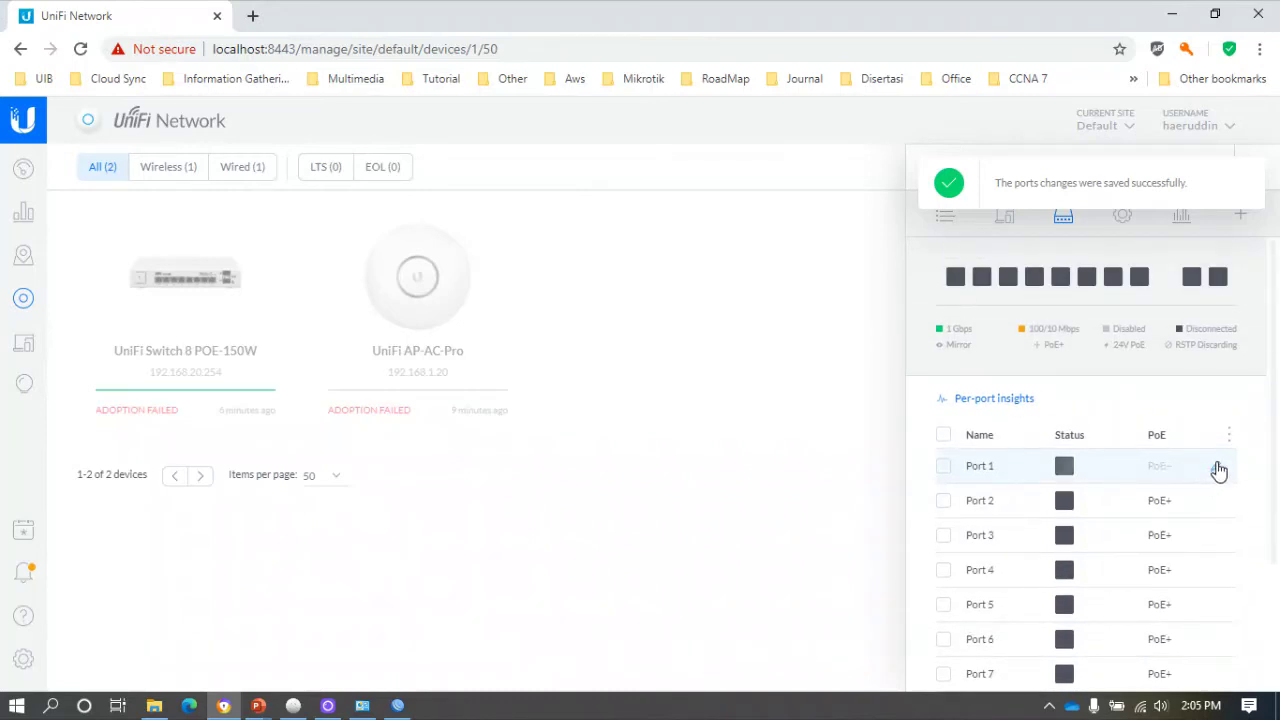
Reapply Port 1's settings, then bring the Network Connections window forward.
left_click(1216, 473)
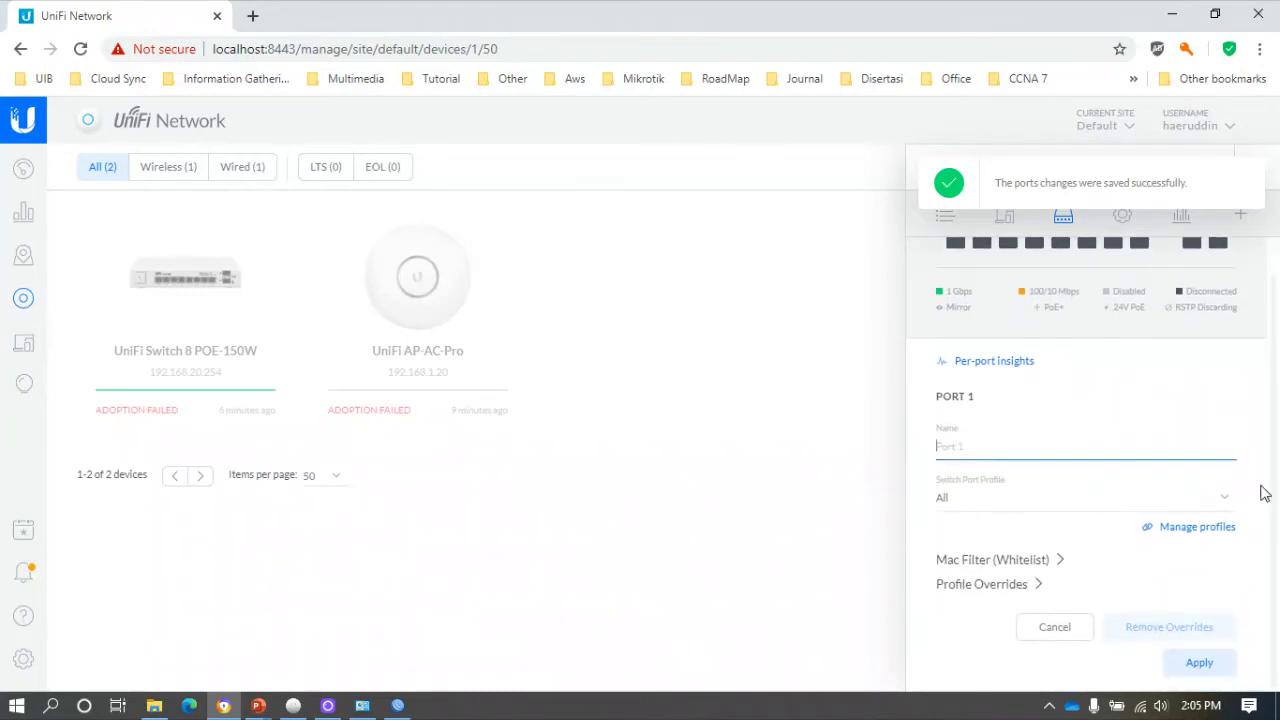
left_click(1220, 668)
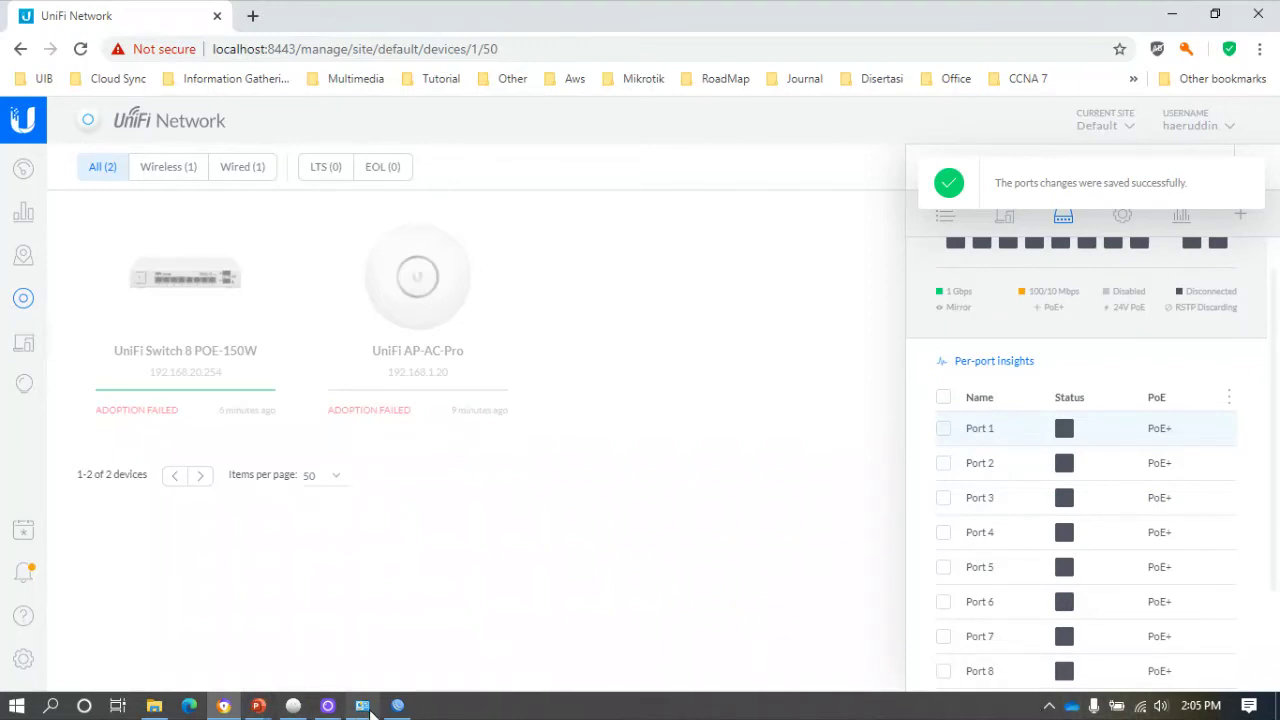
left_click(362, 705)
Check the Ethernet connection's current address details.
double_click(482, 208)
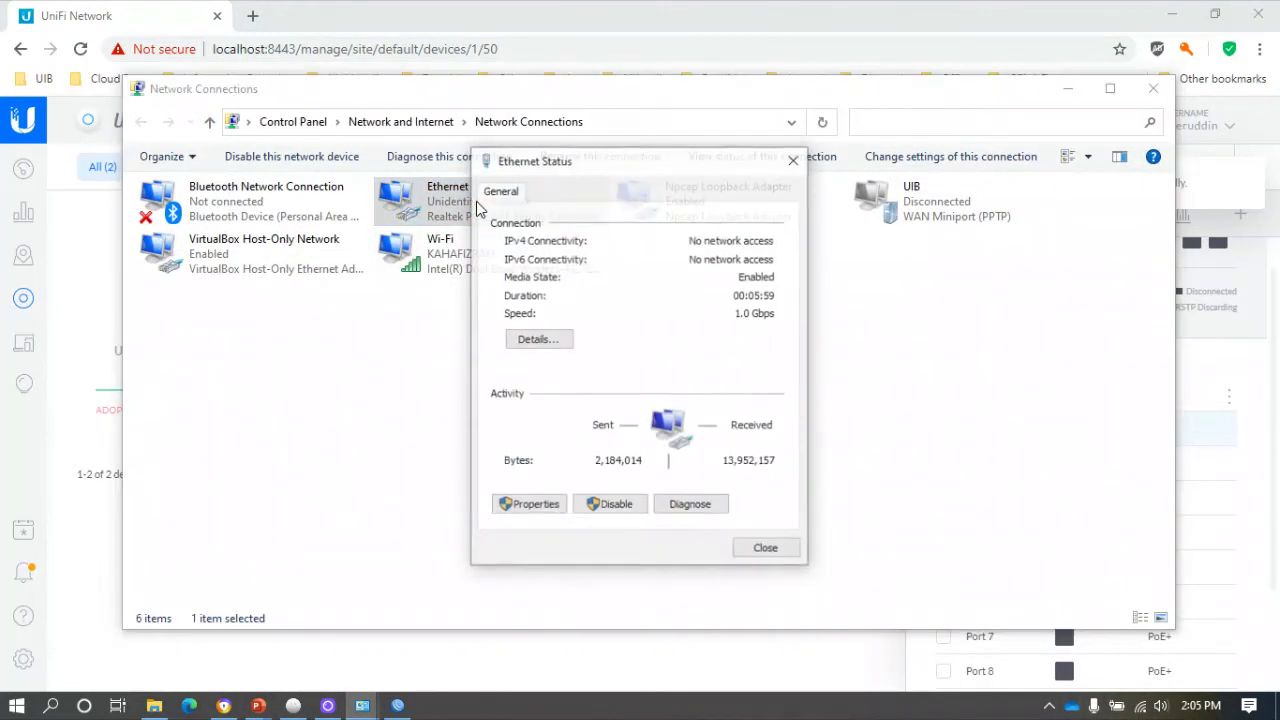
left_click(538, 340)
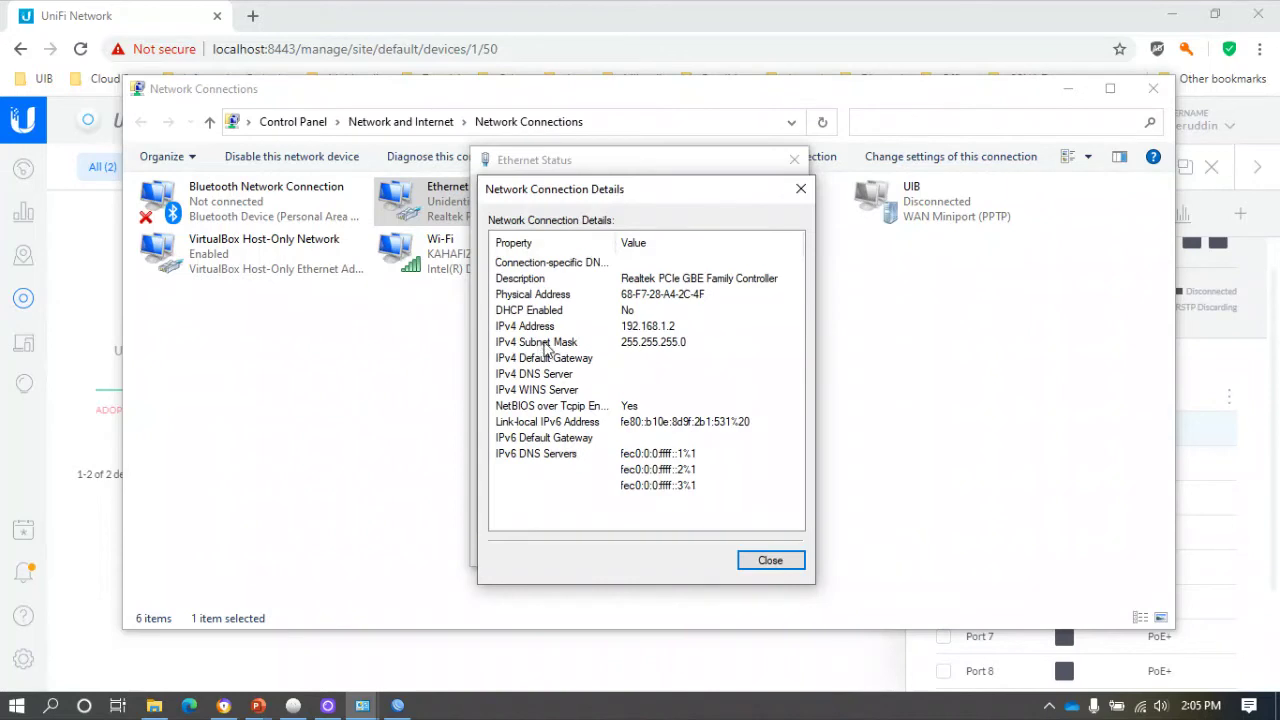
left_click(768, 560)
Set Ethernet IPv4 to obtain both the IP address and DNS servers automatically.
left_click(544, 508)
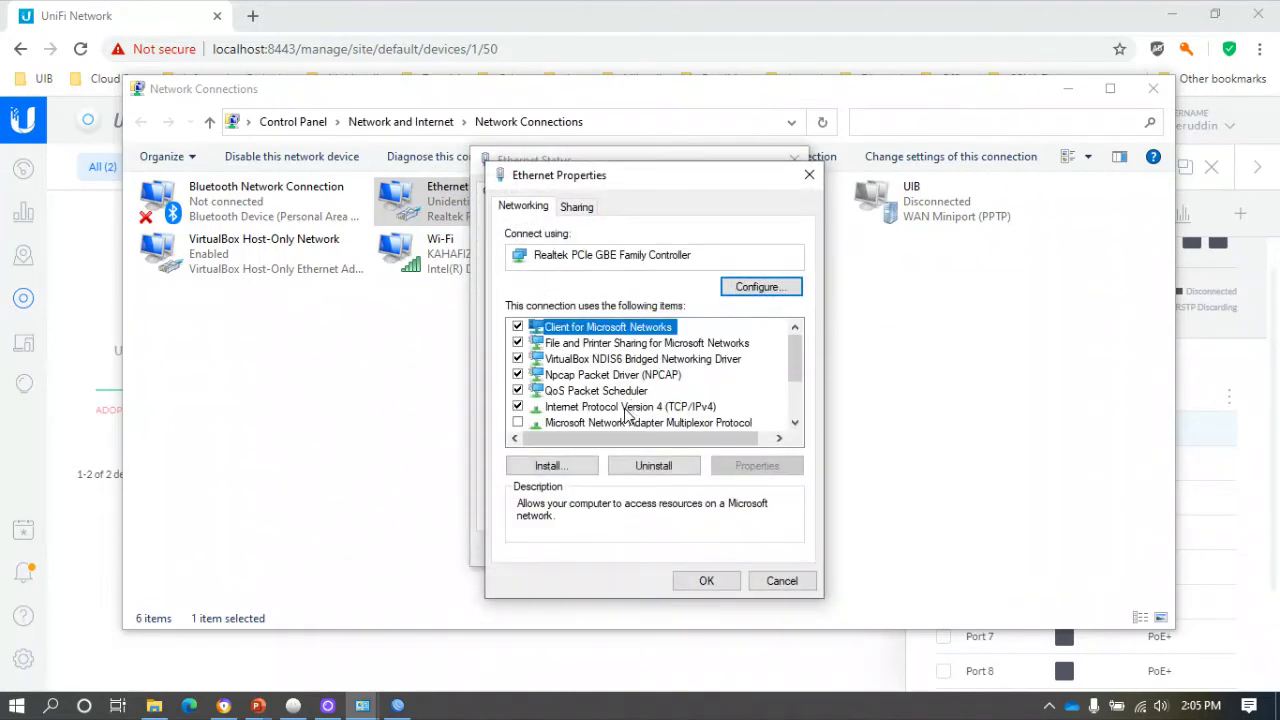
double_click(628, 408)
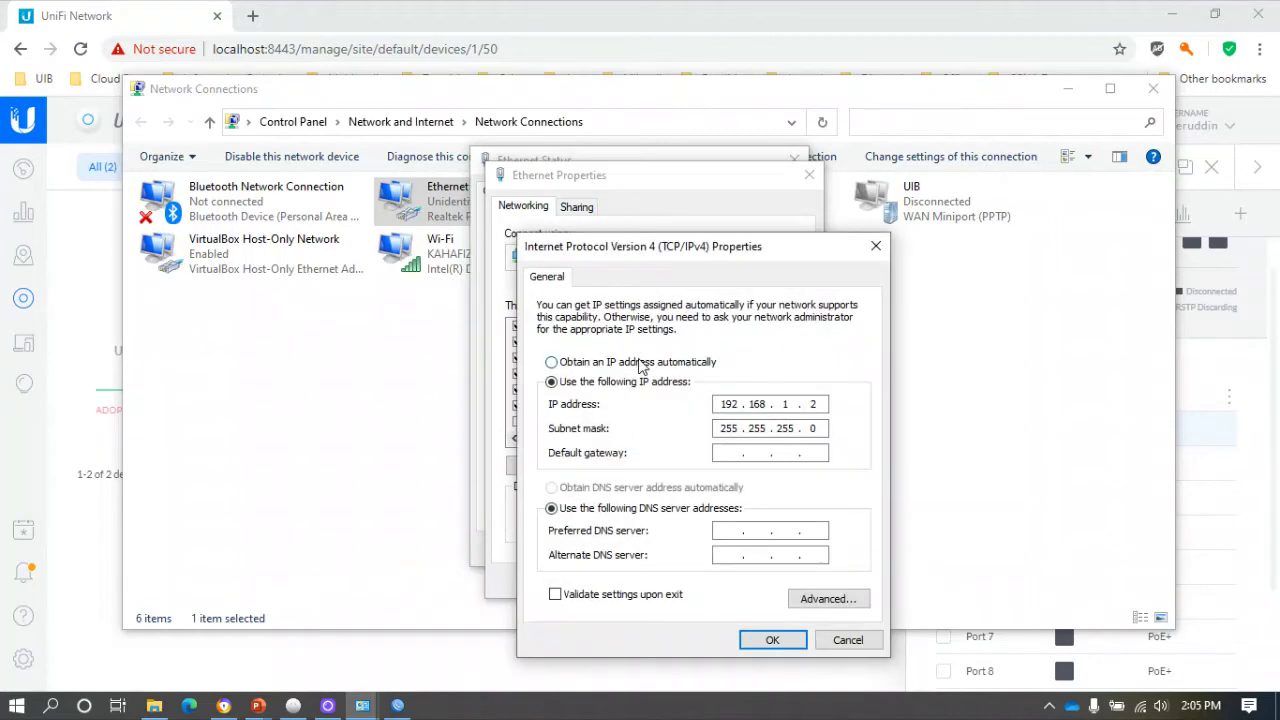
left_click(640, 362)
left_click(591, 488)
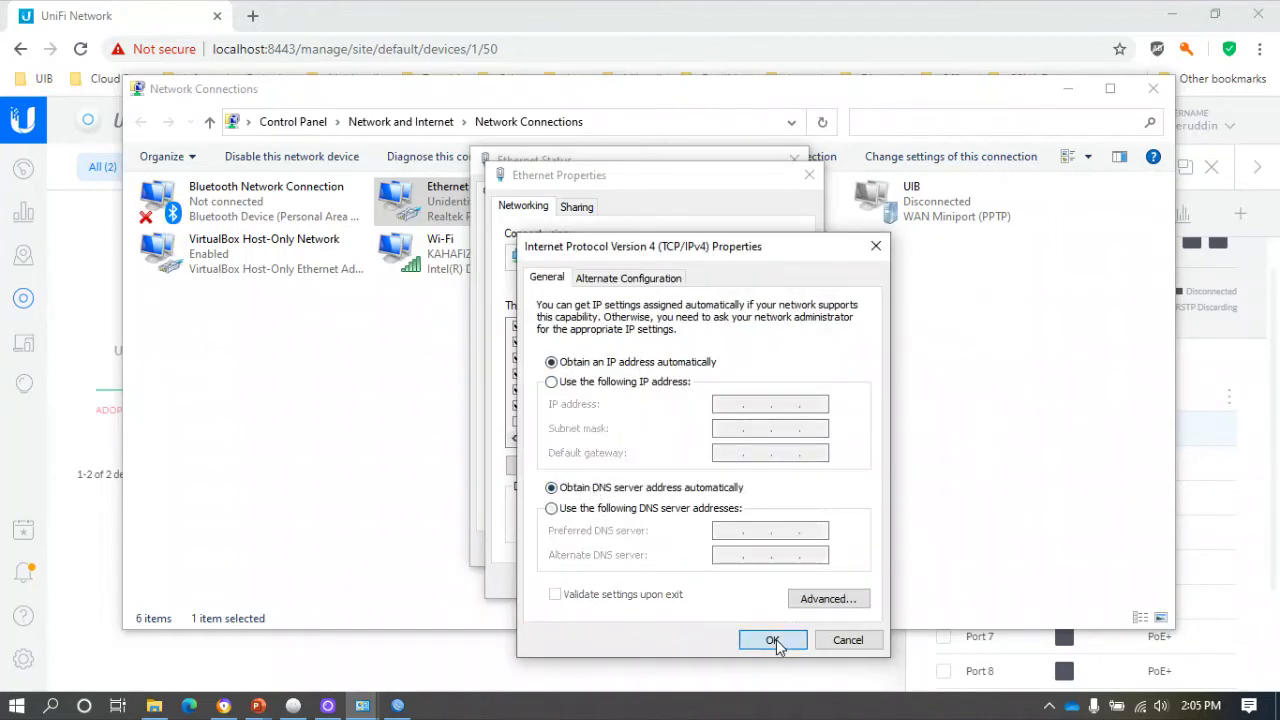
left_click(771, 640)
left_click(720, 583)
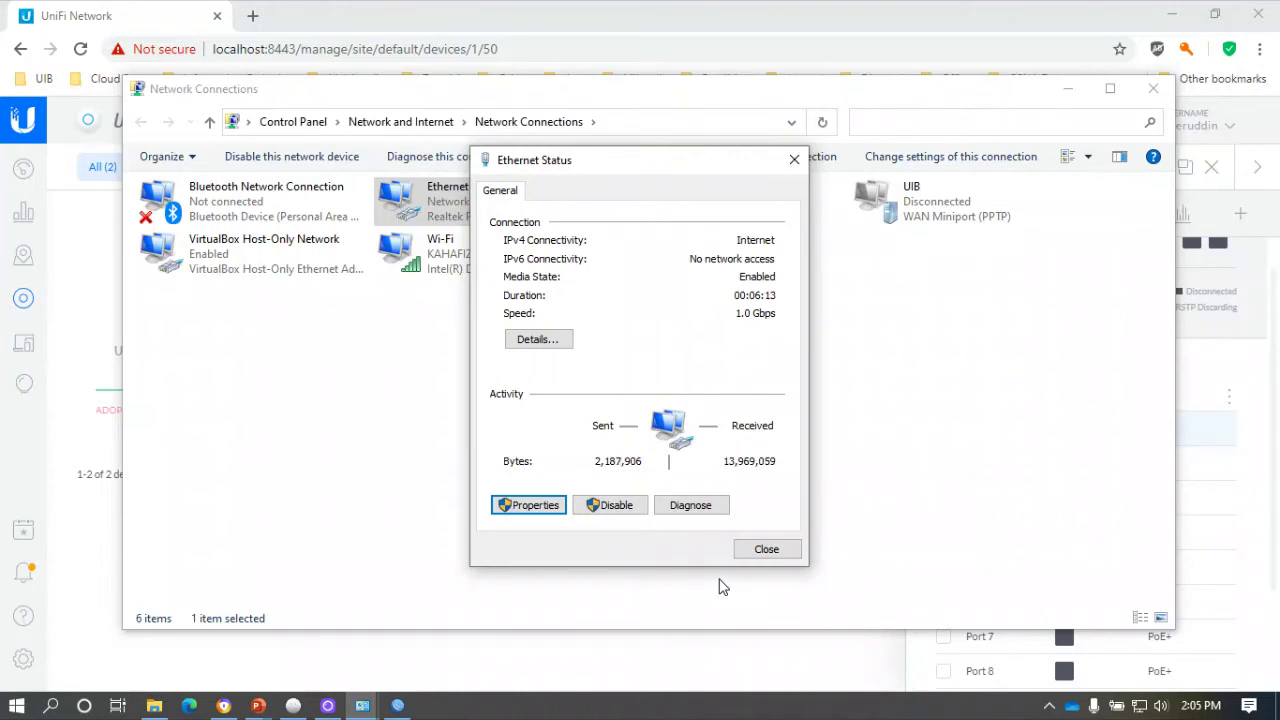
Confirm Ethernet received 192.168.20.253 by DHCP, then minimise Network Connections.
left_click(551, 342)
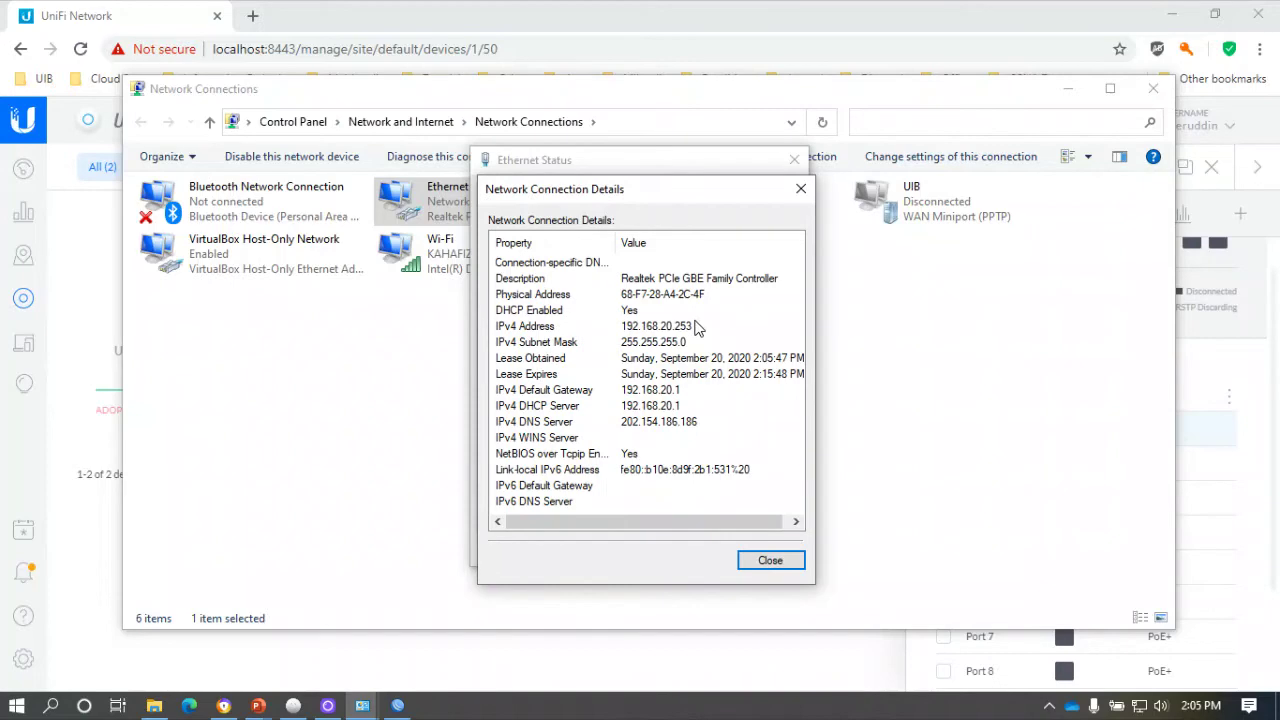
left_click(766, 562)
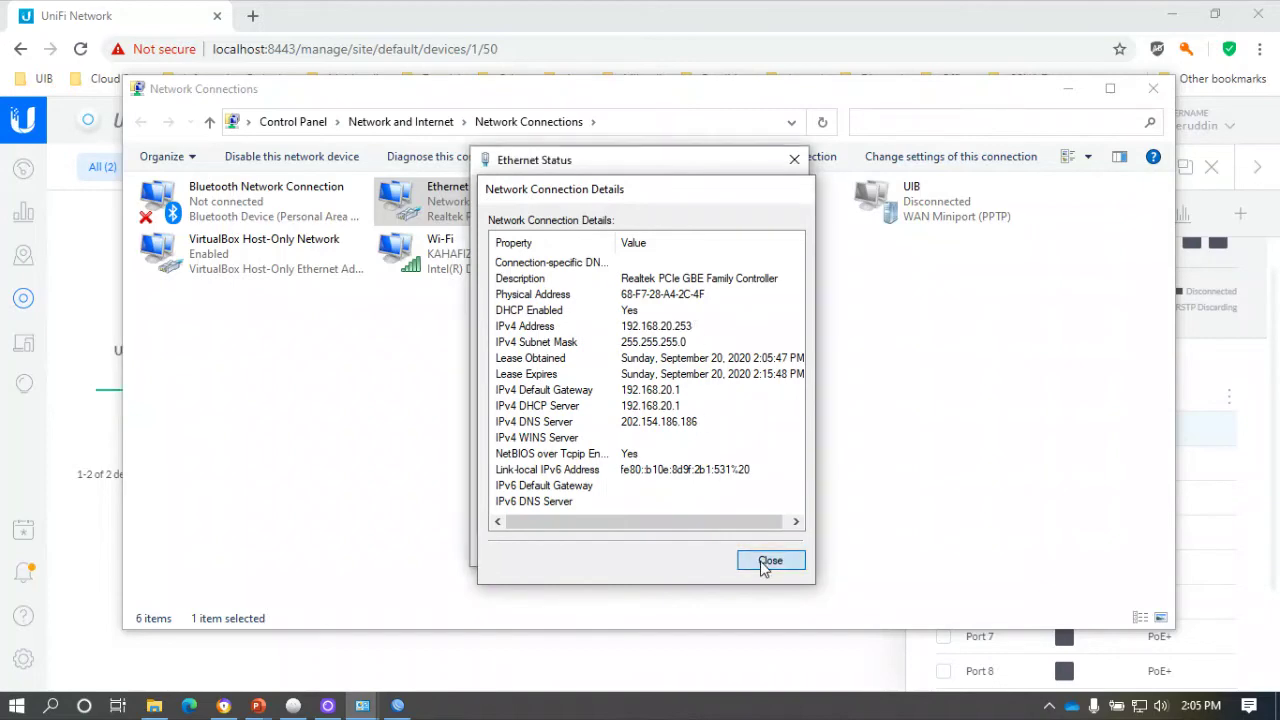
left_click(765, 553)
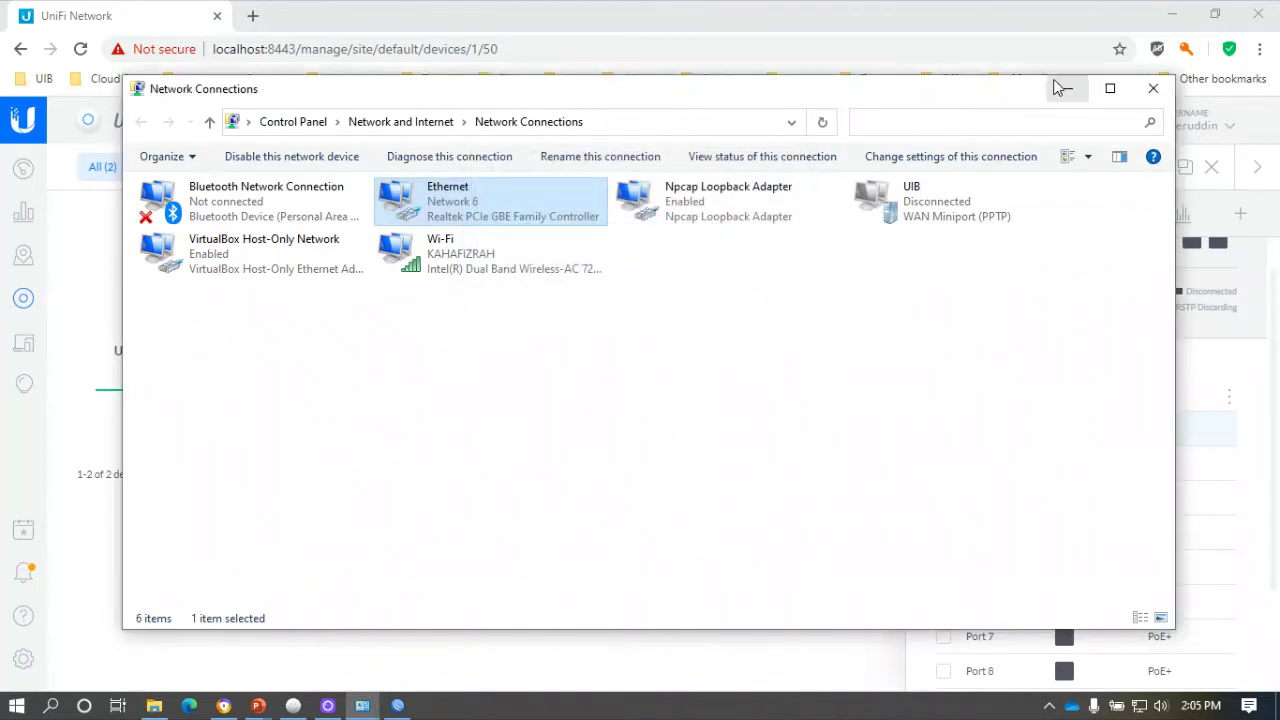
left_click(1067, 88)
scroll(1058, 420, "up", 1)
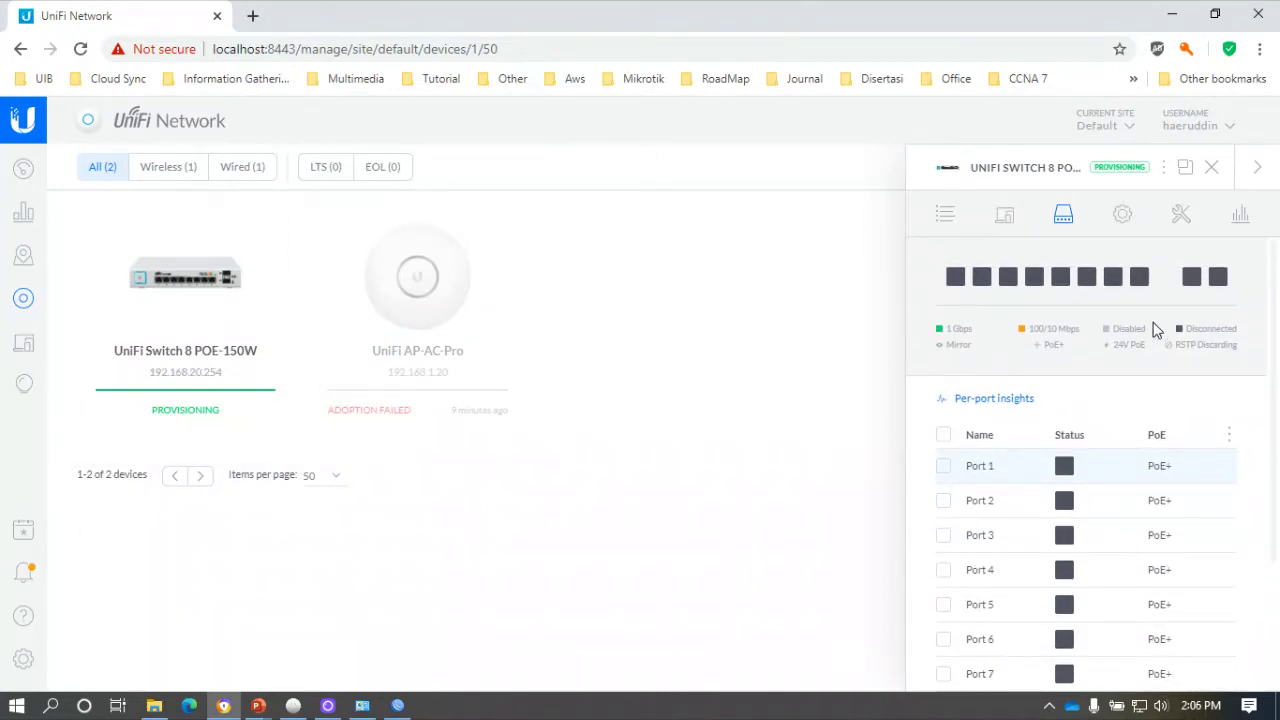
Check that VLAN10-Network Manajemen is the switch's selected management VLAN.
left_click(1124, 220)
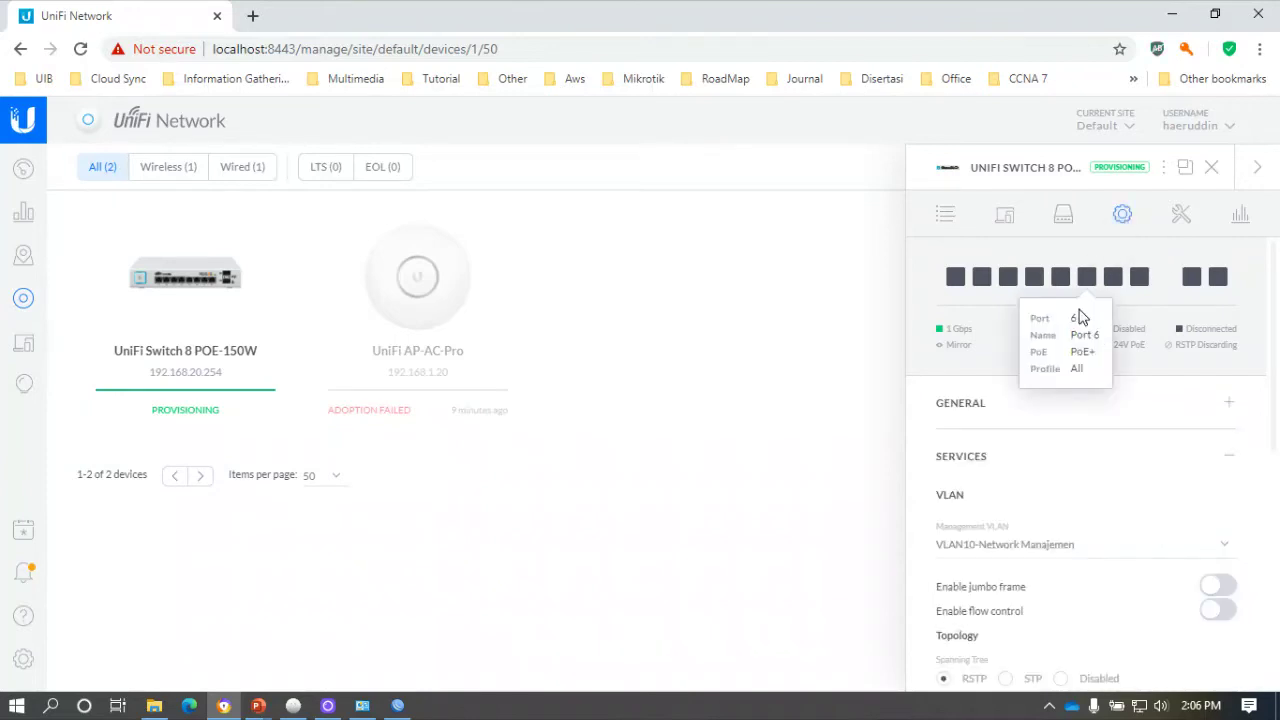
left_click(1039, 553)
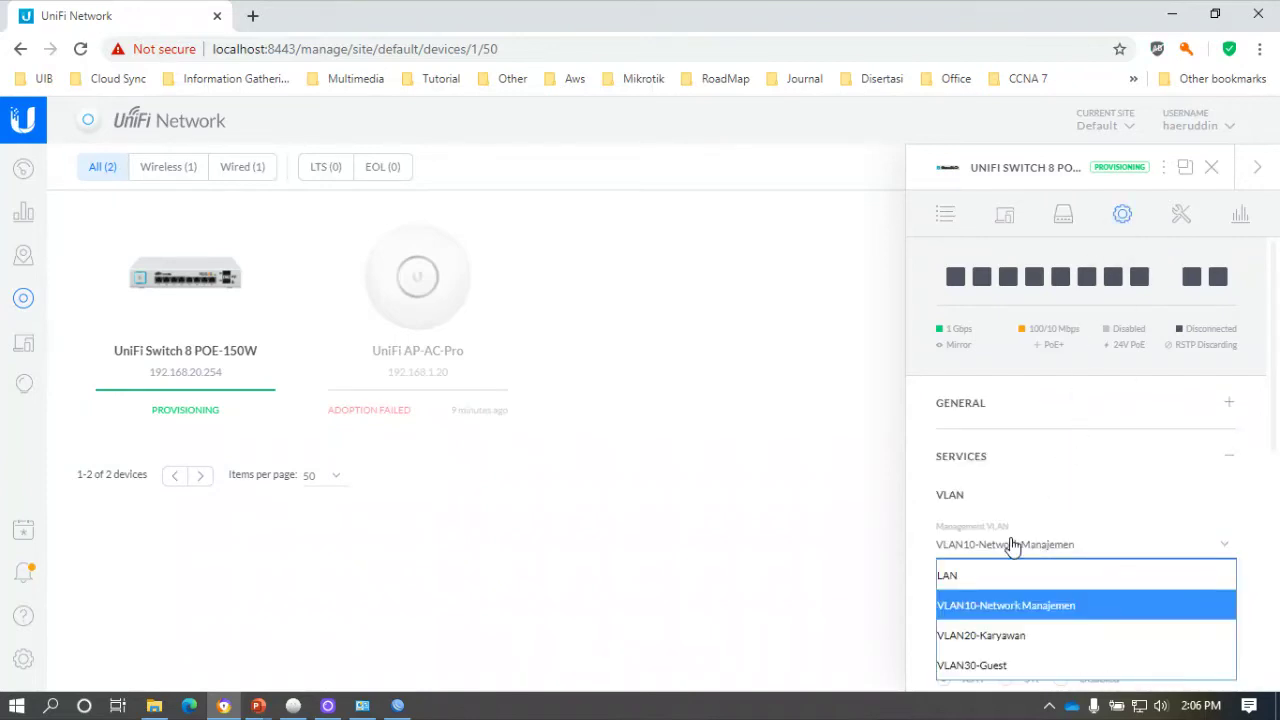
left_click(864, 445)
Close the switch's details and reload the devices page twice to see 192.168.10.254.
left_click(1211, 170)
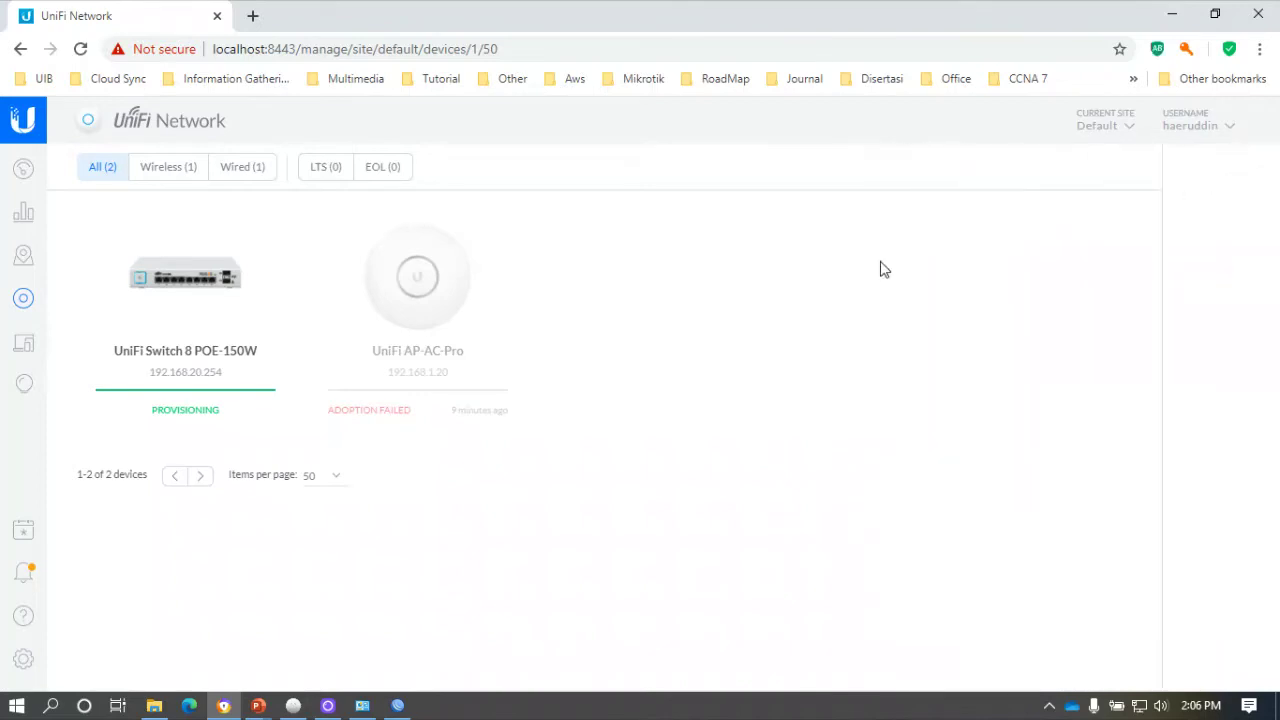
left_click(81, 50)
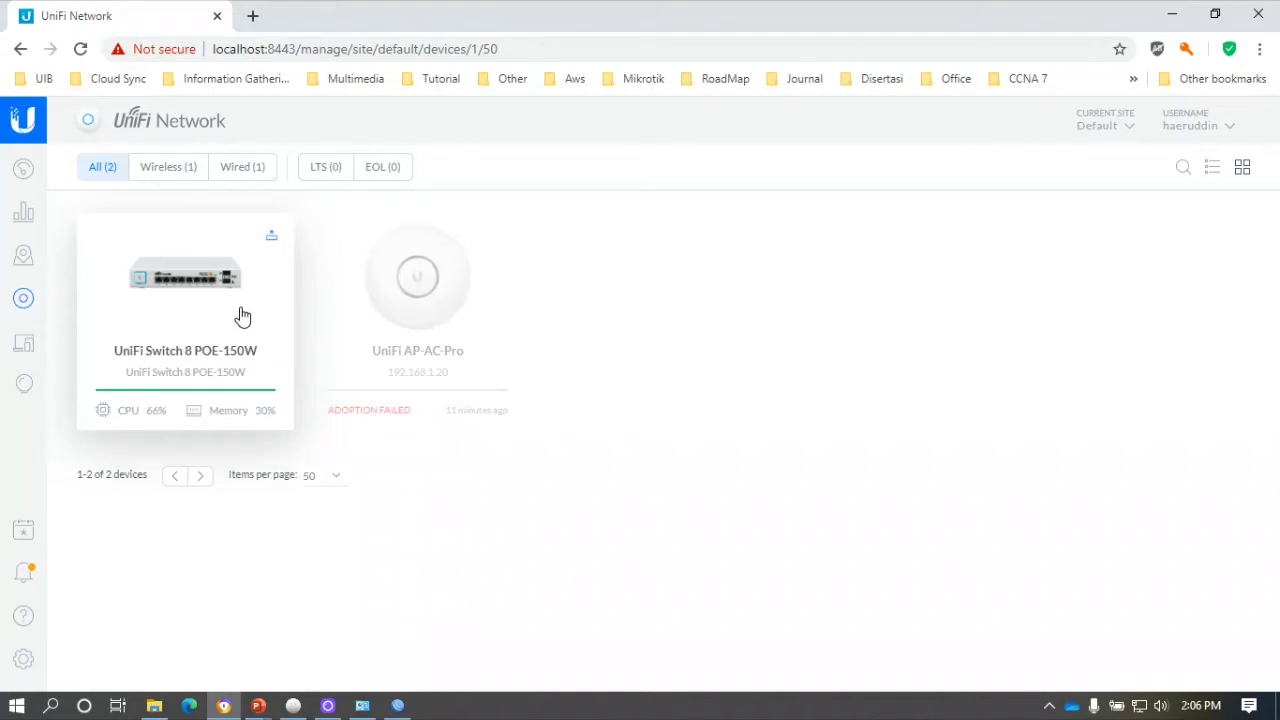
left_click(80, 49)
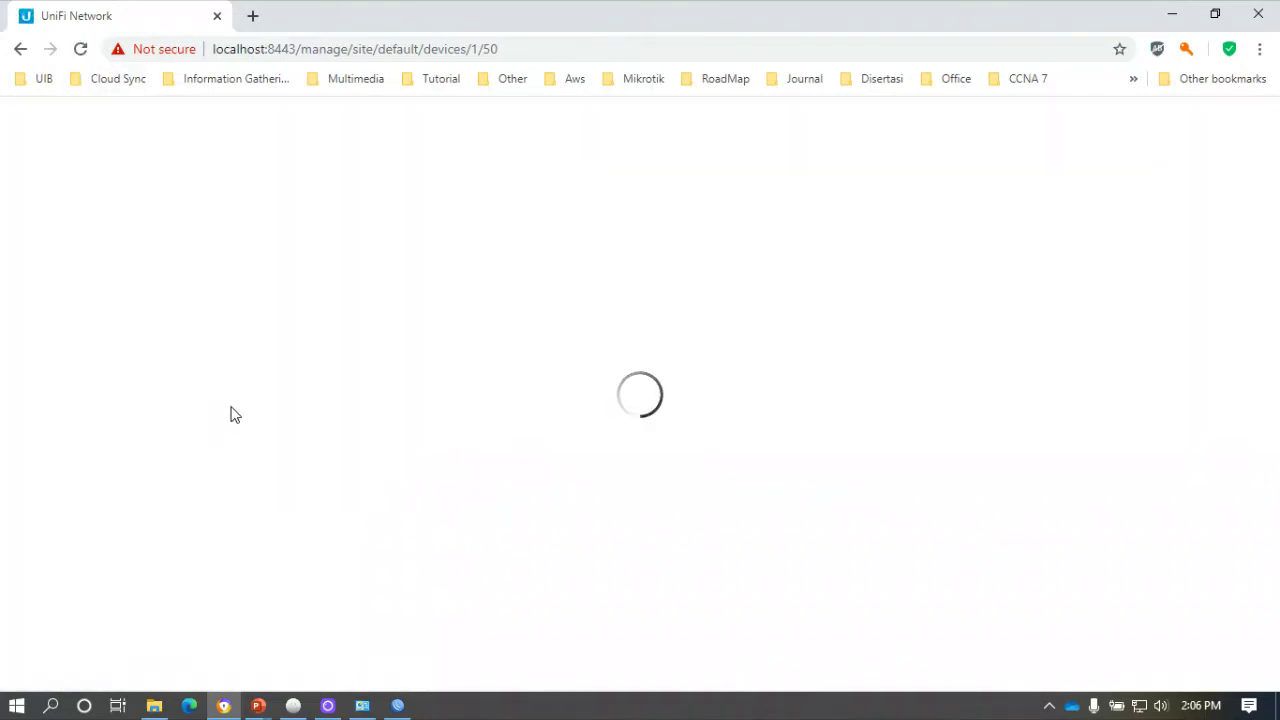
Set the switch's Services Management VLAN to VLAN10-Network Manajemen, then queue and apply the change.
left_click(213, 353)
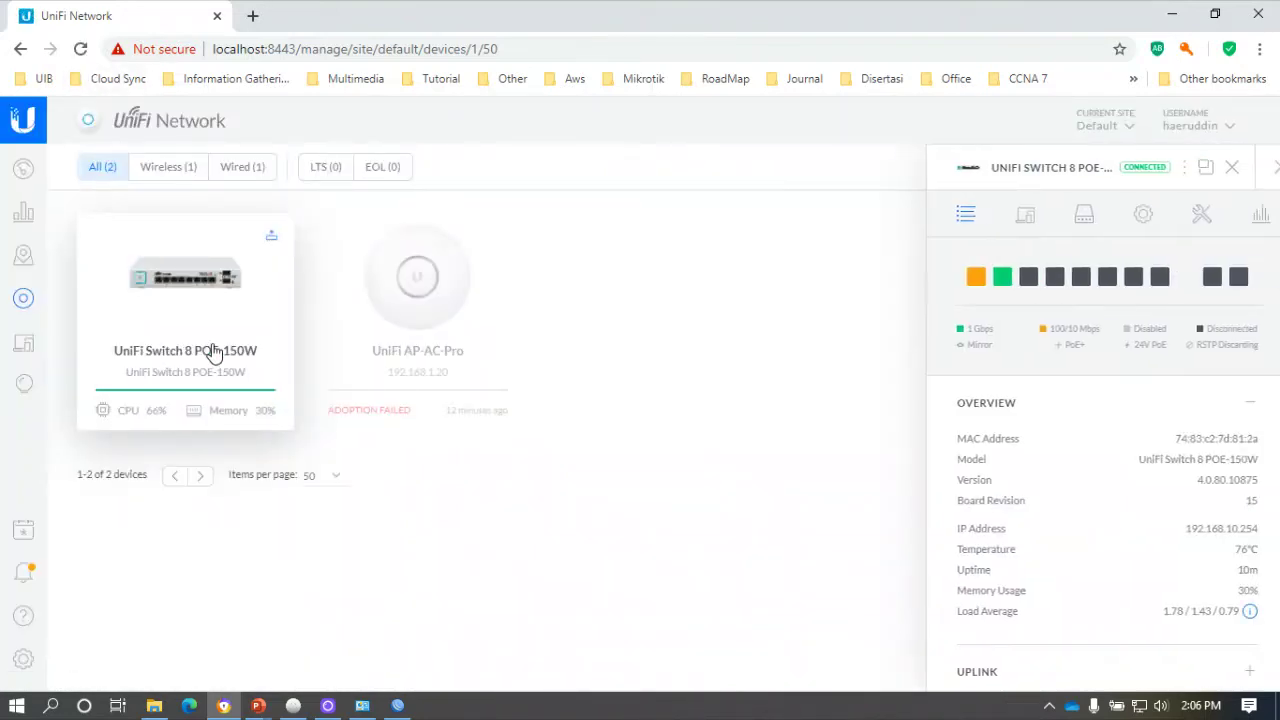
mouse_move(985, 284)
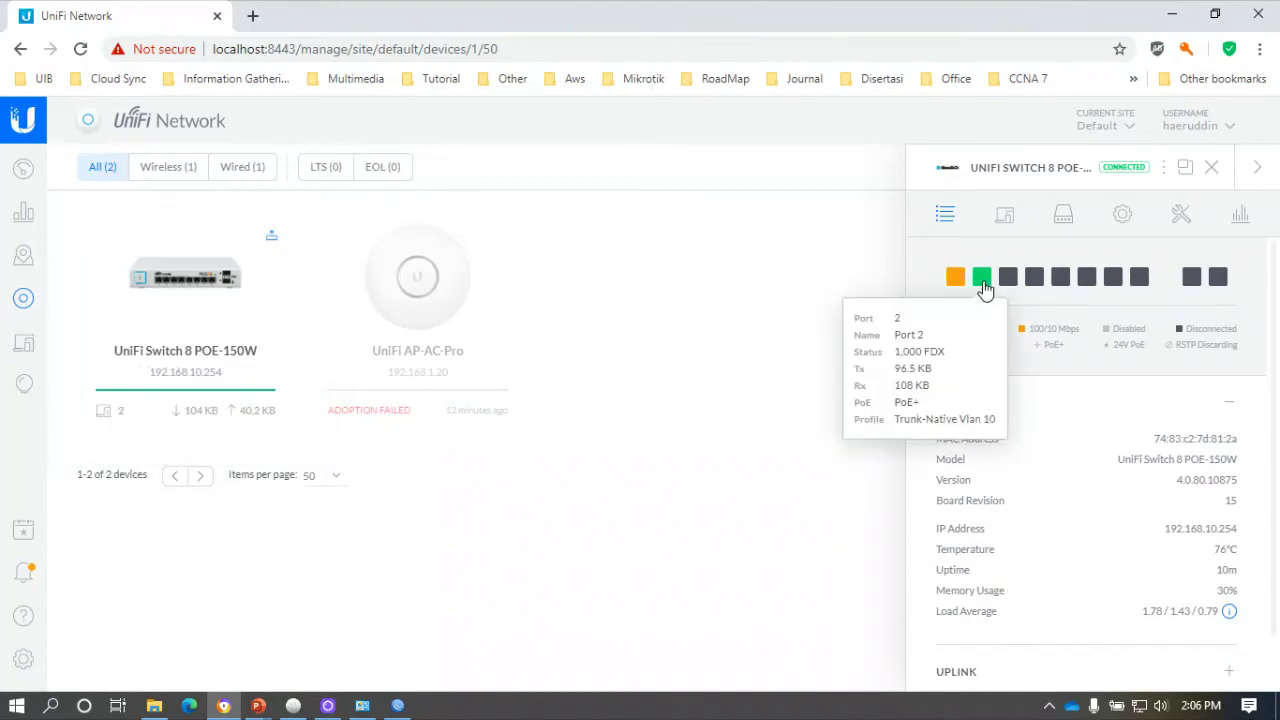
left_click(1124, 218)
scroll(1086, 449, "down", 3)
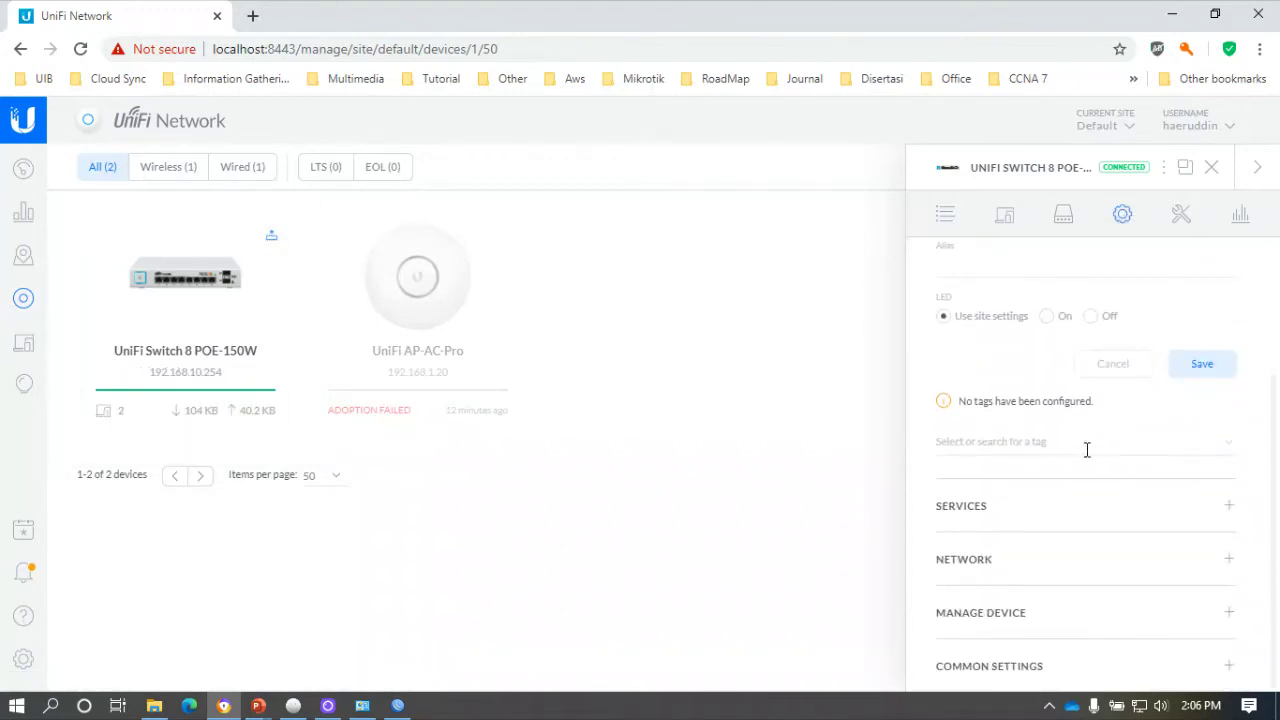
left_click(1017, 506)
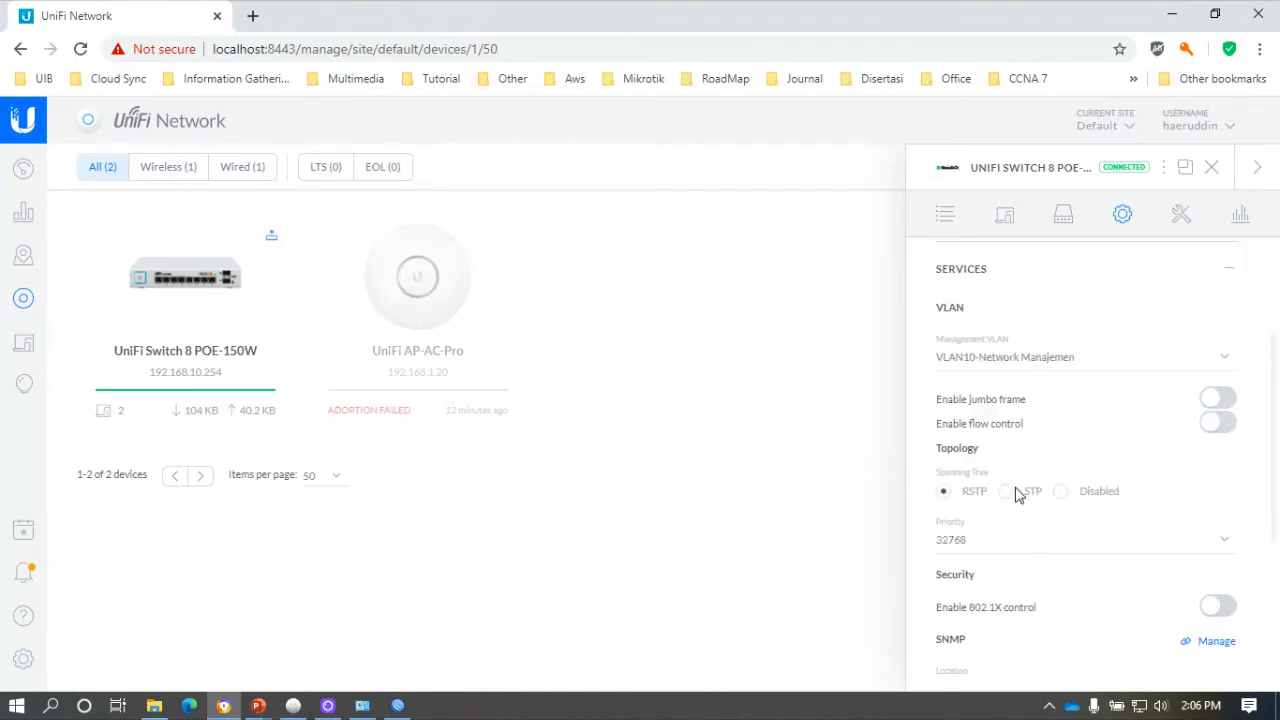
left_click(1031, 357)
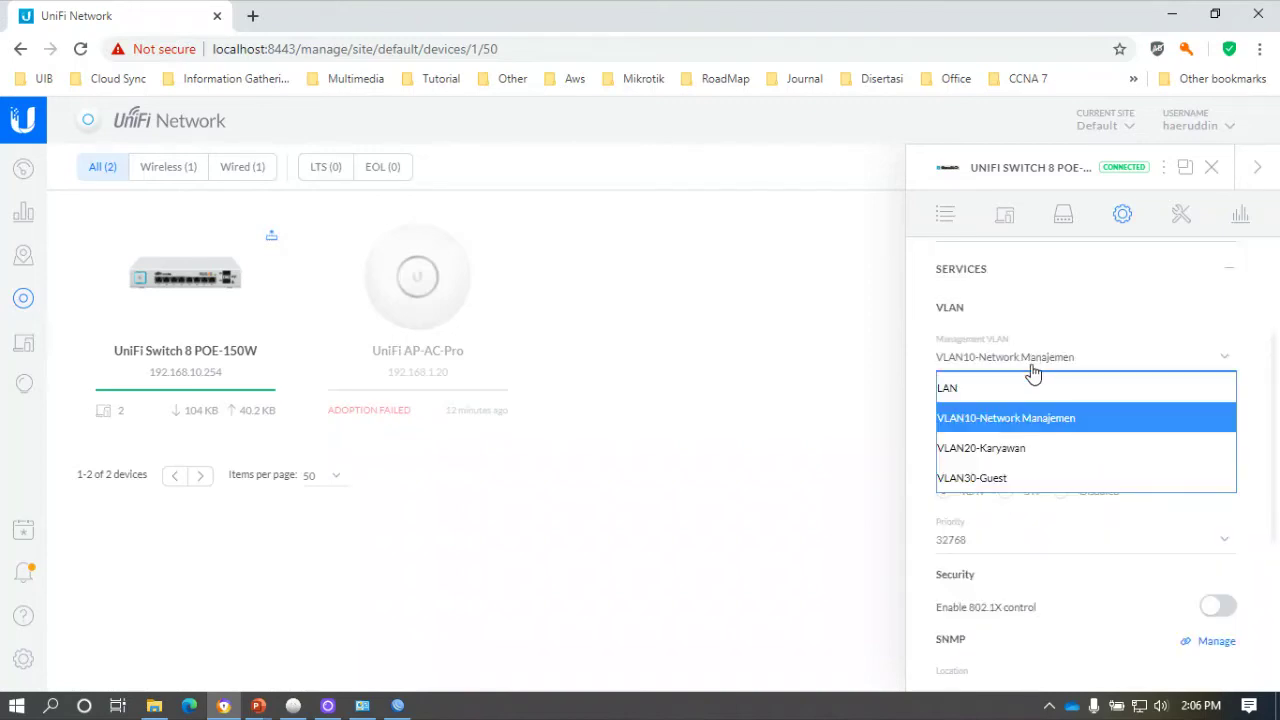
left_click(1016, 418)
scroll(1030, 383, "down", 3)
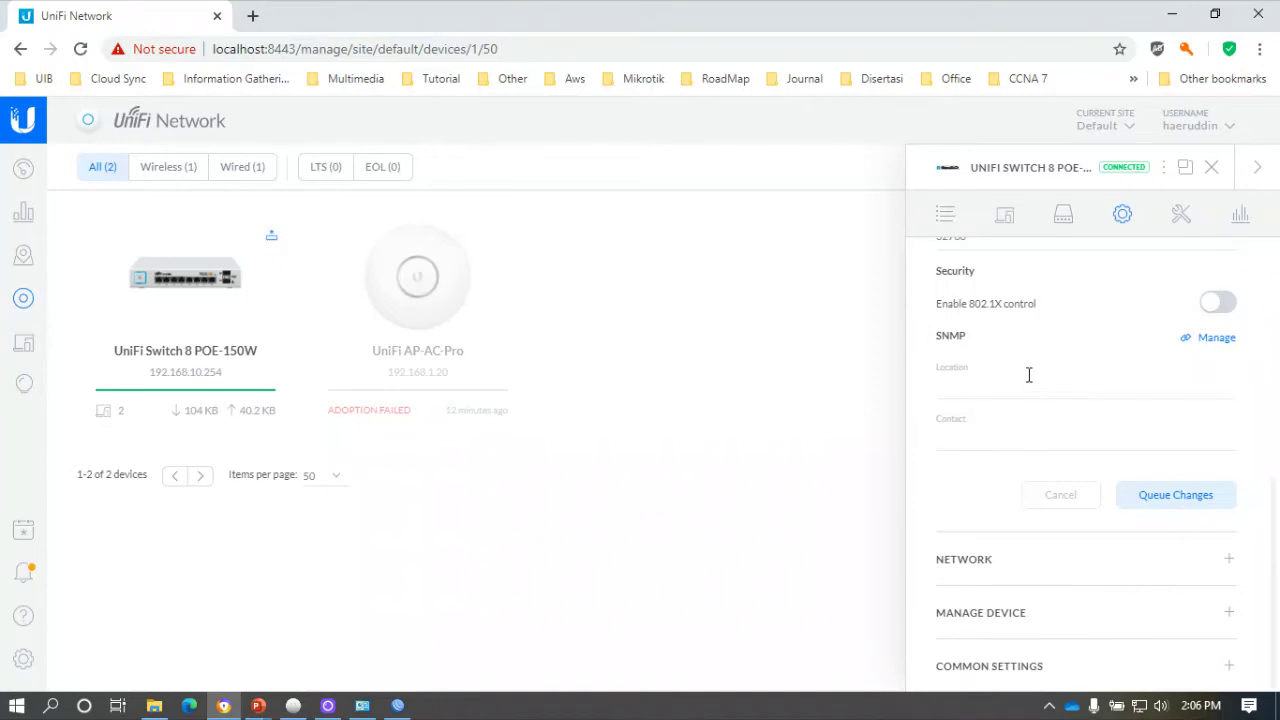
left_click(1168, 503)
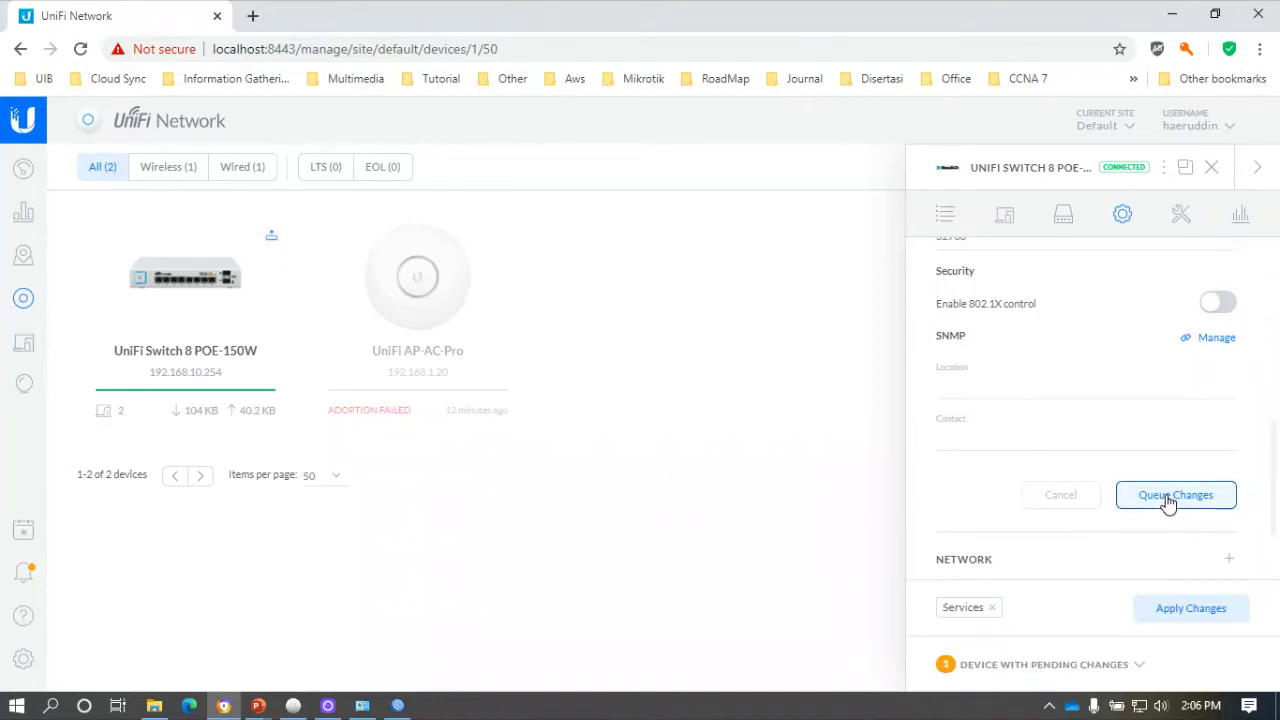
left_click(1176, 610)
scroll(1100, 480, "up", 3)
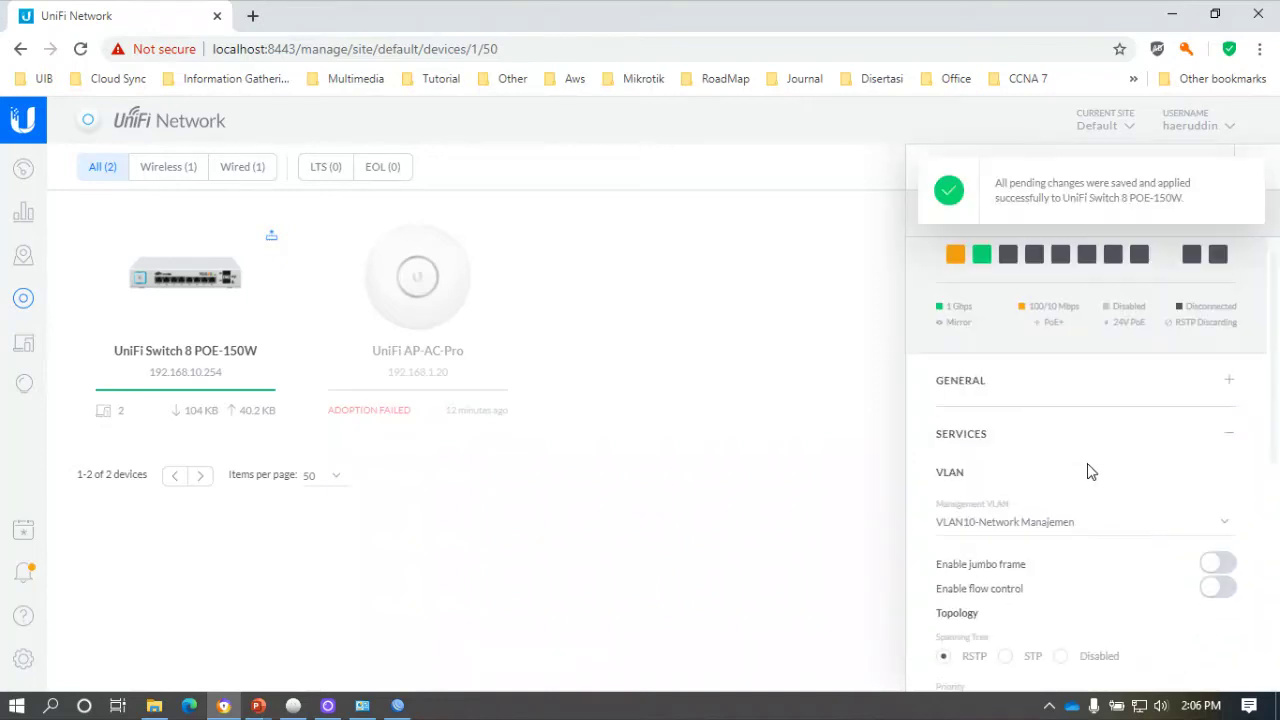
Assign the Trunk-Native Vlan 10 switch port profile to Port 2 and save it.
left_click(982, 277)
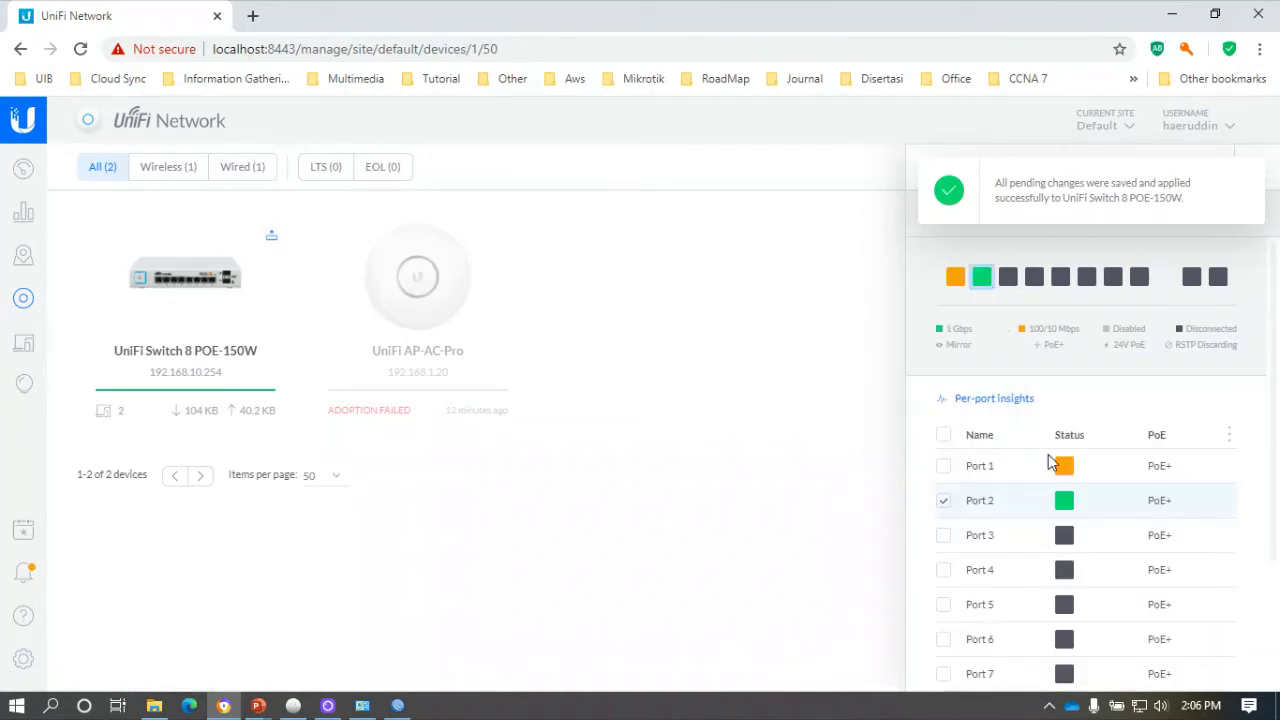
left_click(1222, 505)
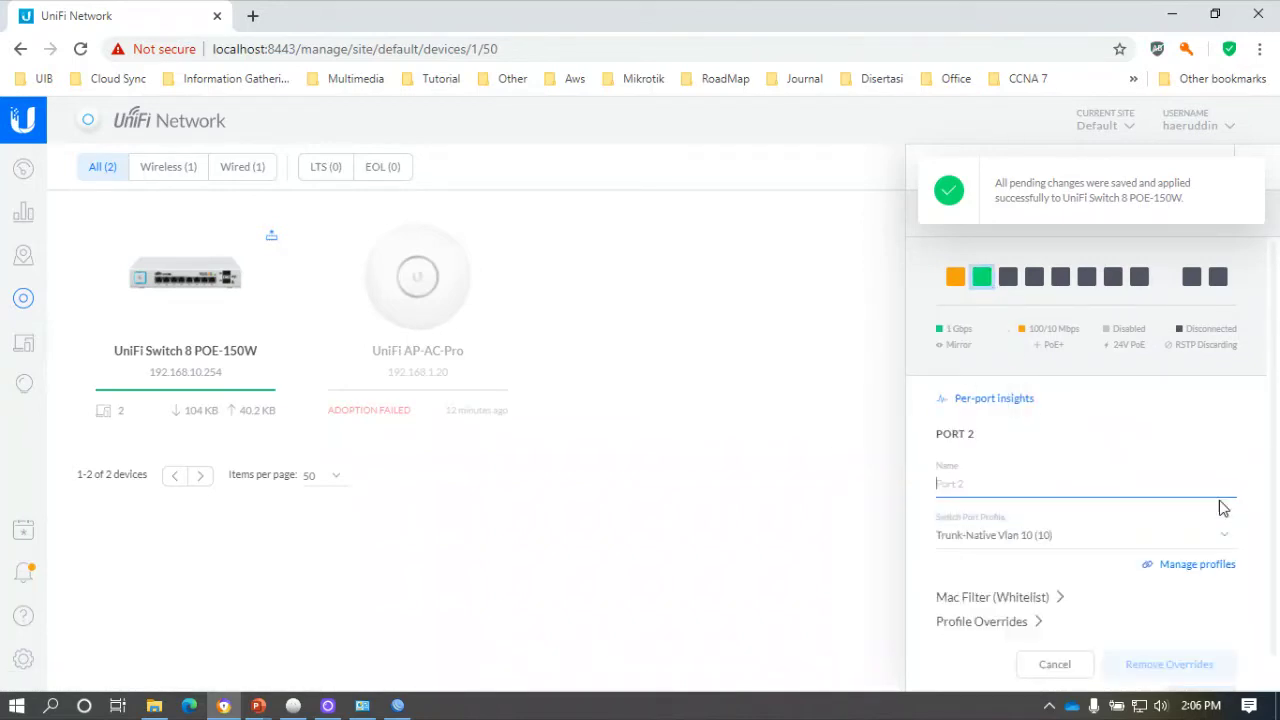
left_click(1066, 540)
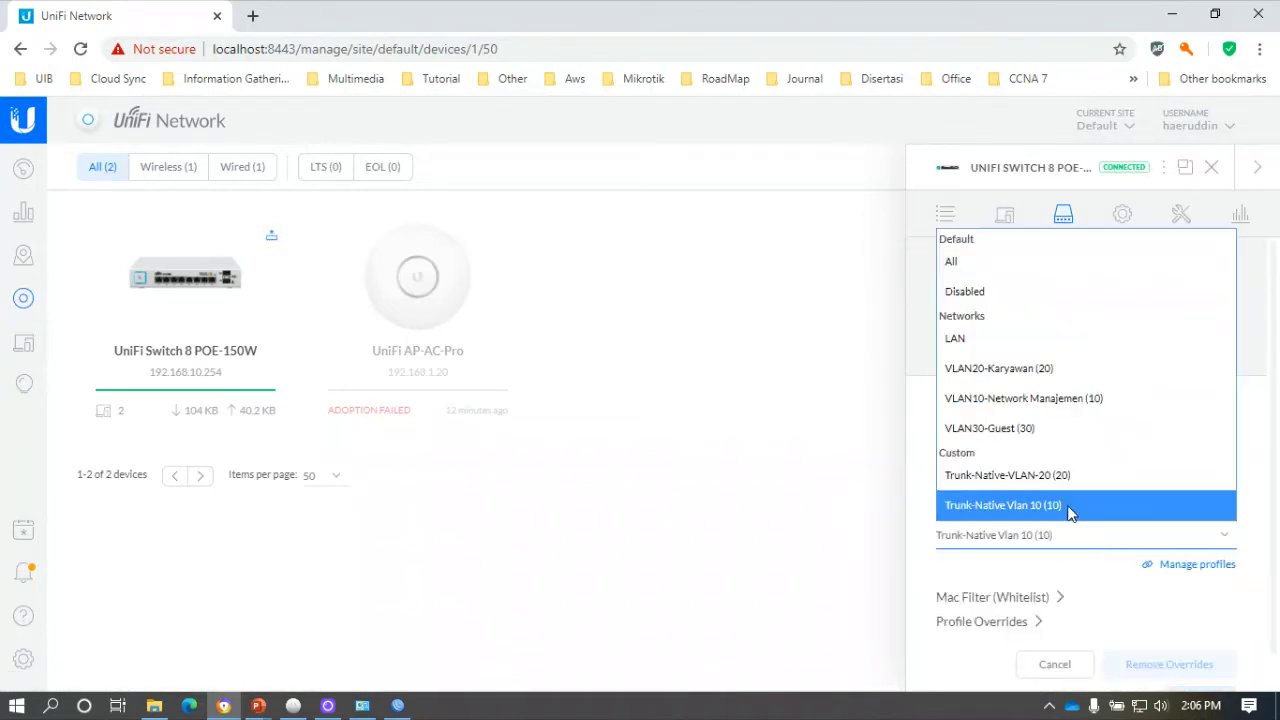
left_click(1066, 508)
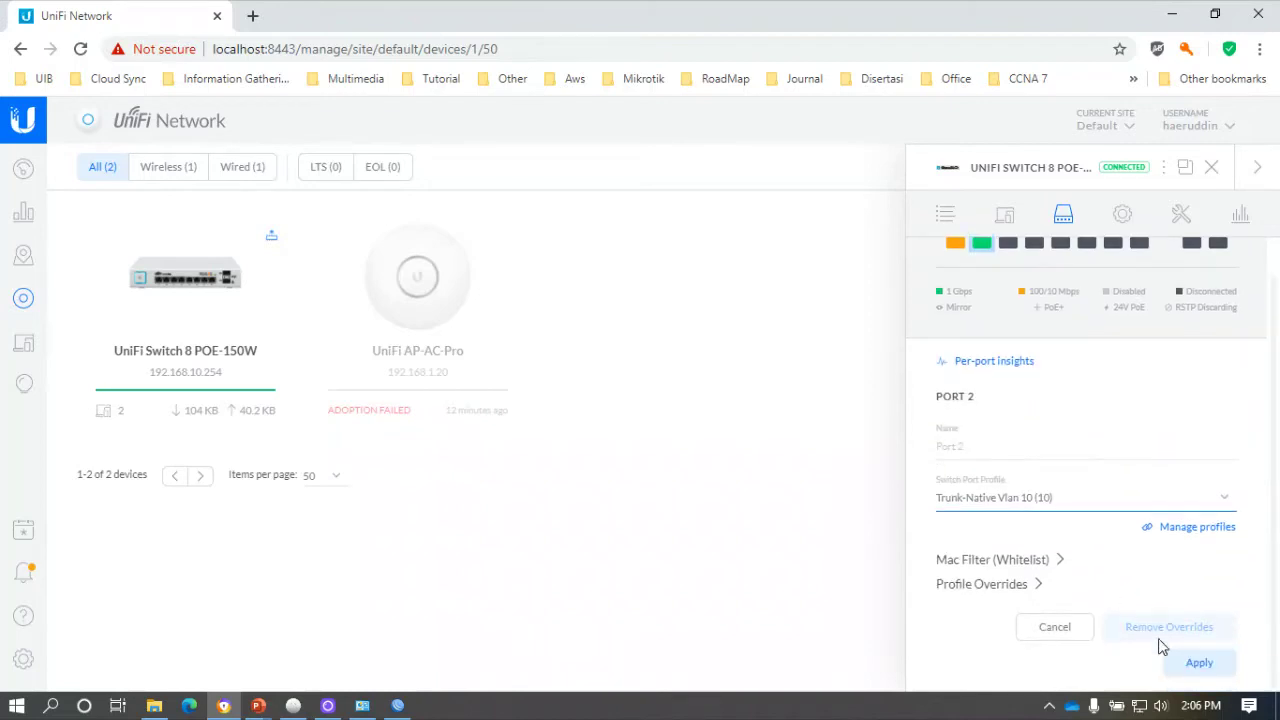
left_click(1196, 663)
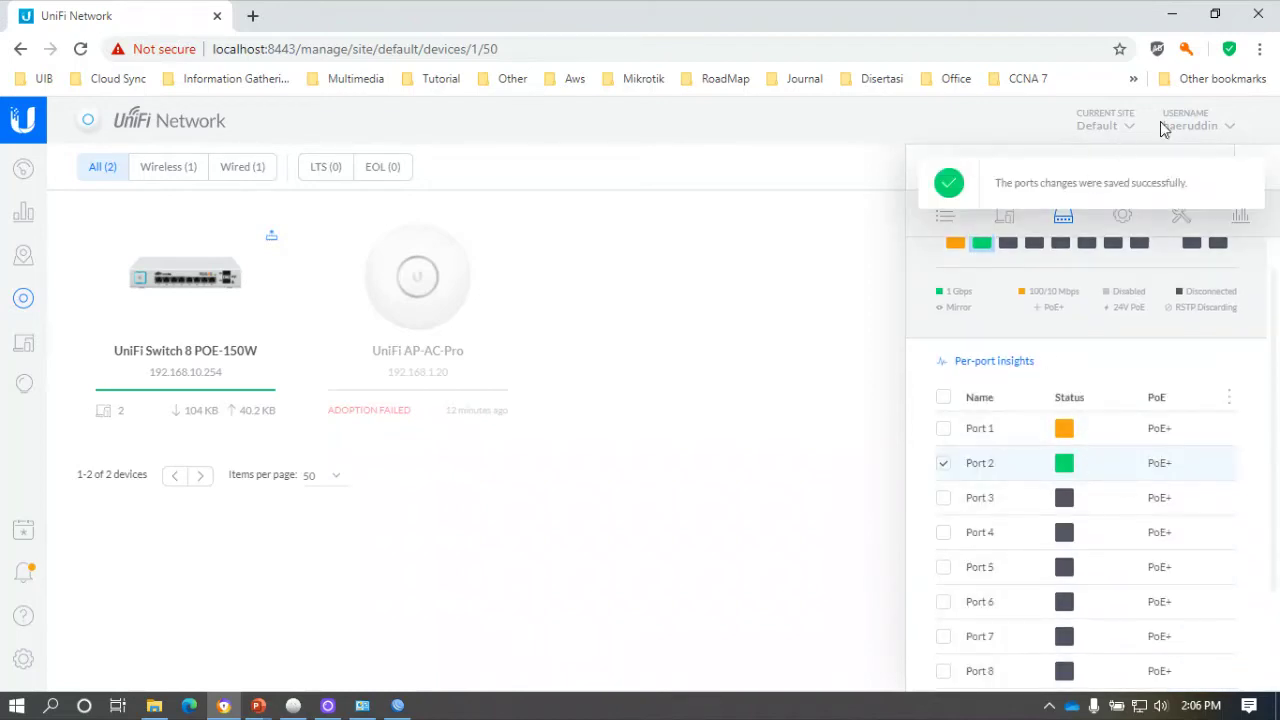
left_click(1242, 178)
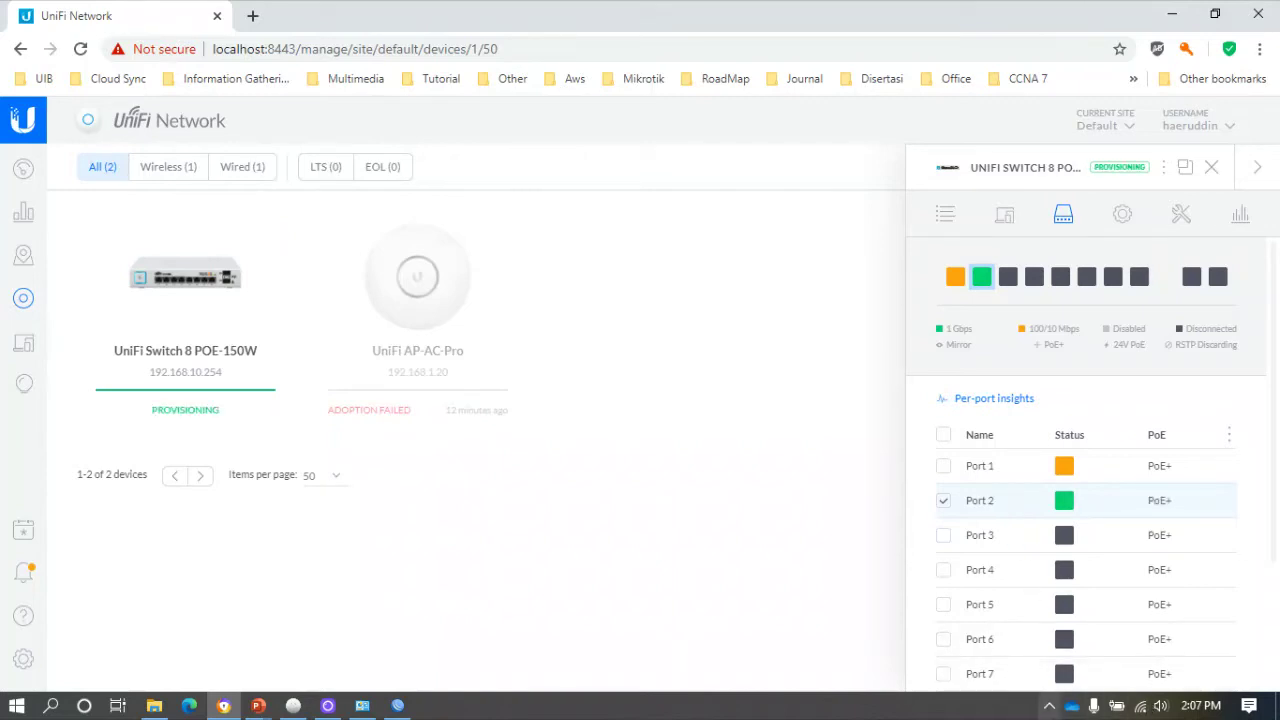
left_click(362, 706)
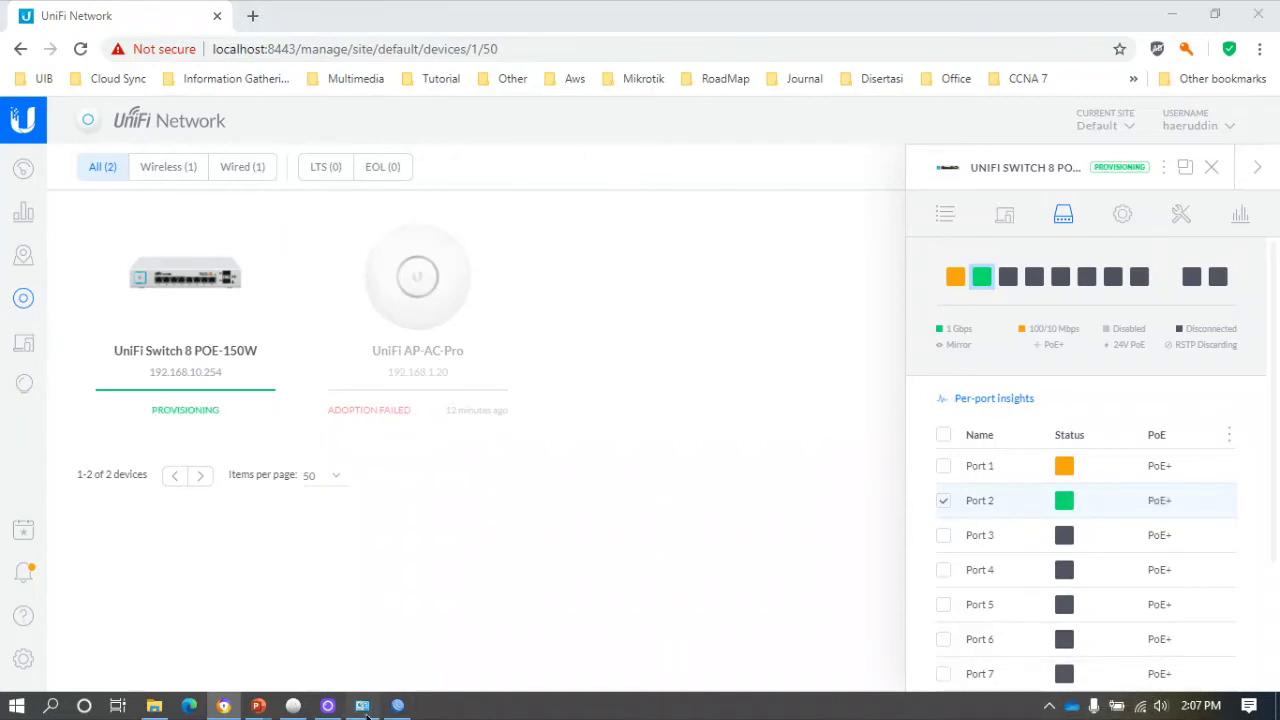
Recheck the Ethernet details until 192.168.10.253 from DHCP server 192.168.10.1 appears, then close.
double_click(466, 208)
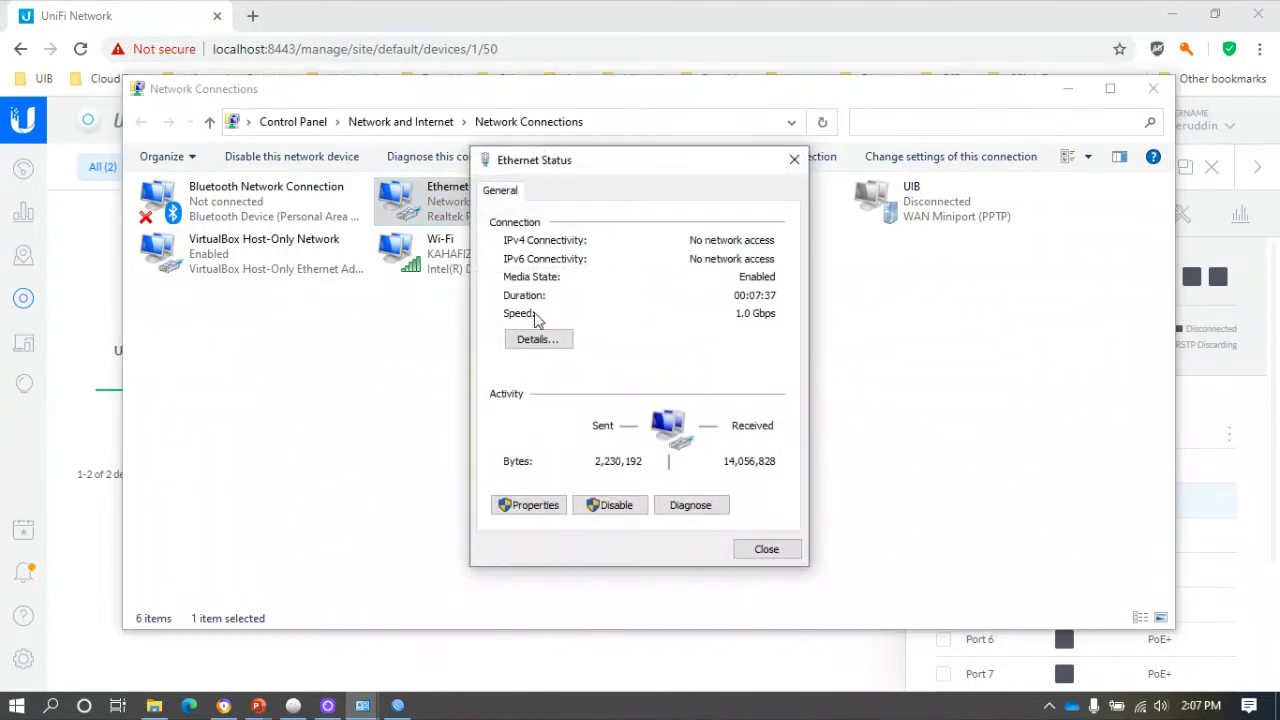
left_click(540, 340)
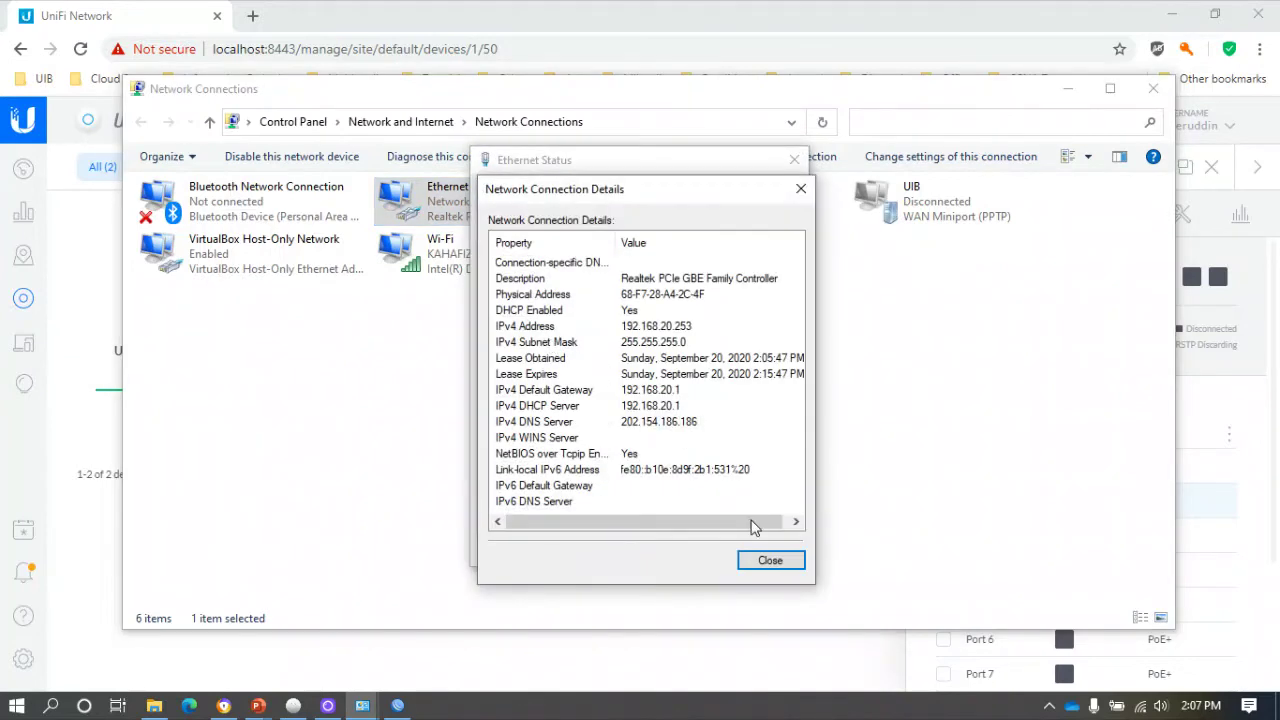
left_click(765, 561)
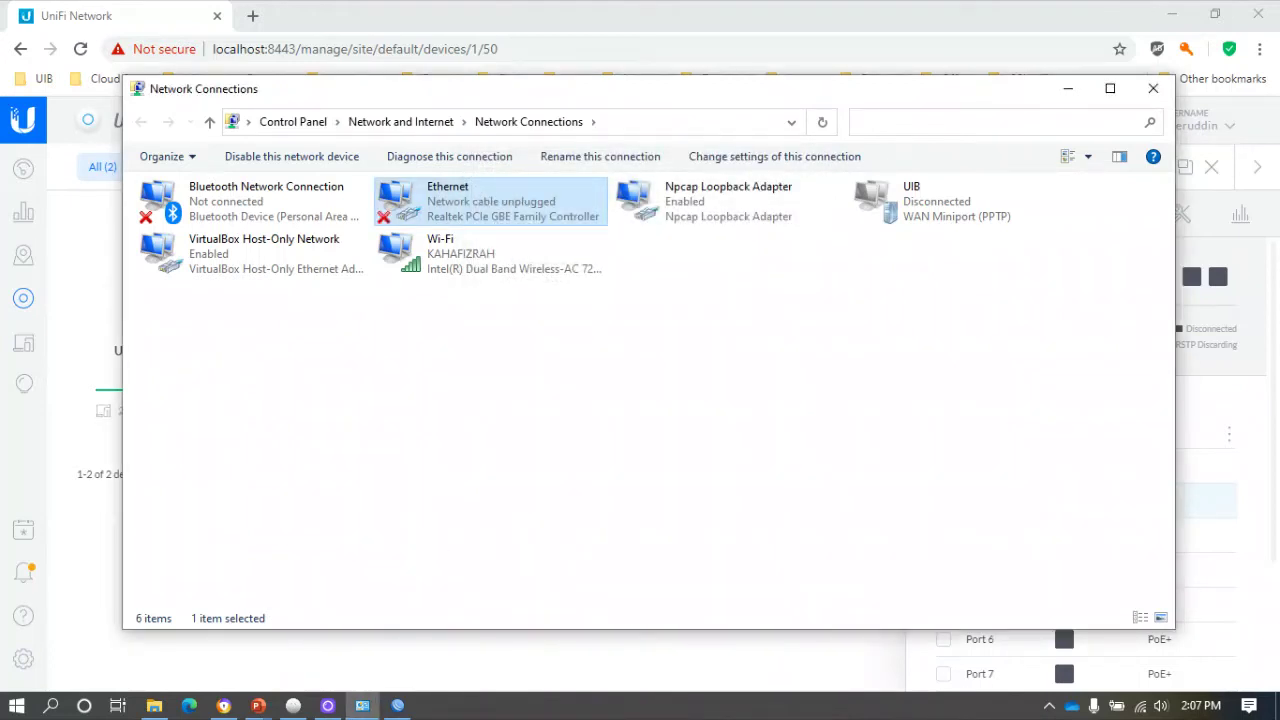
double_click(476, 208)
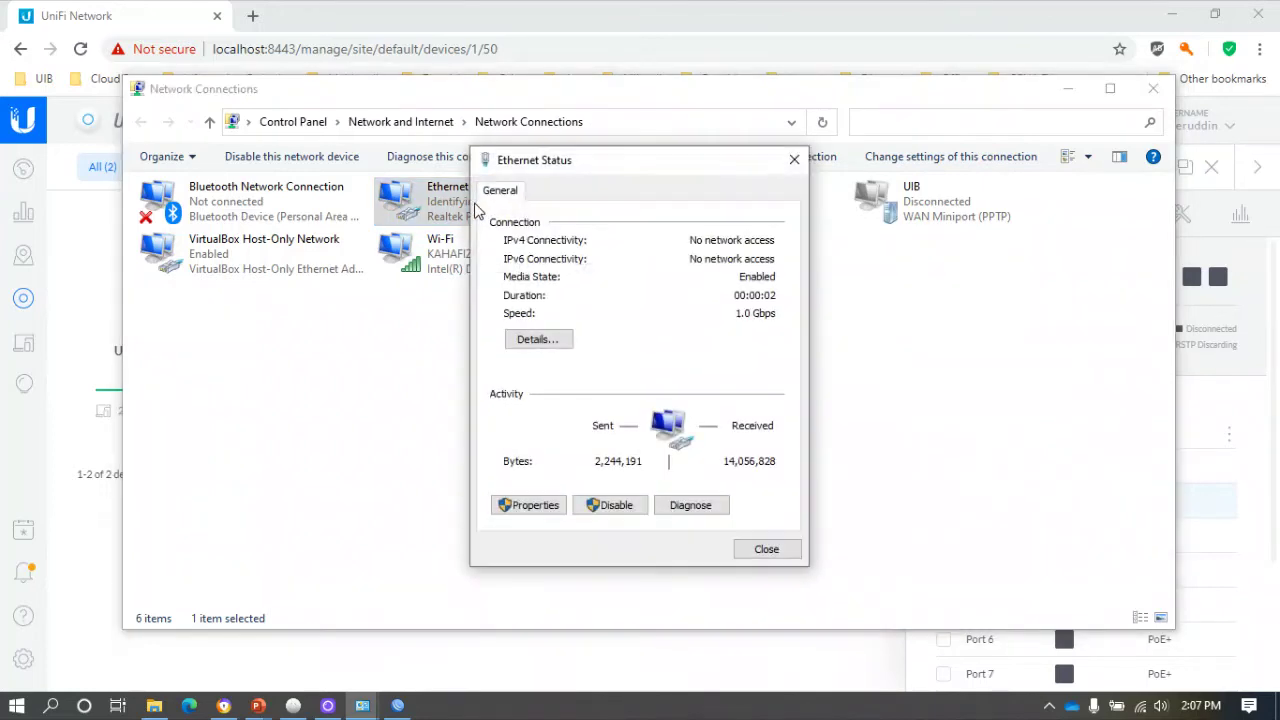
left_click(550, 336)
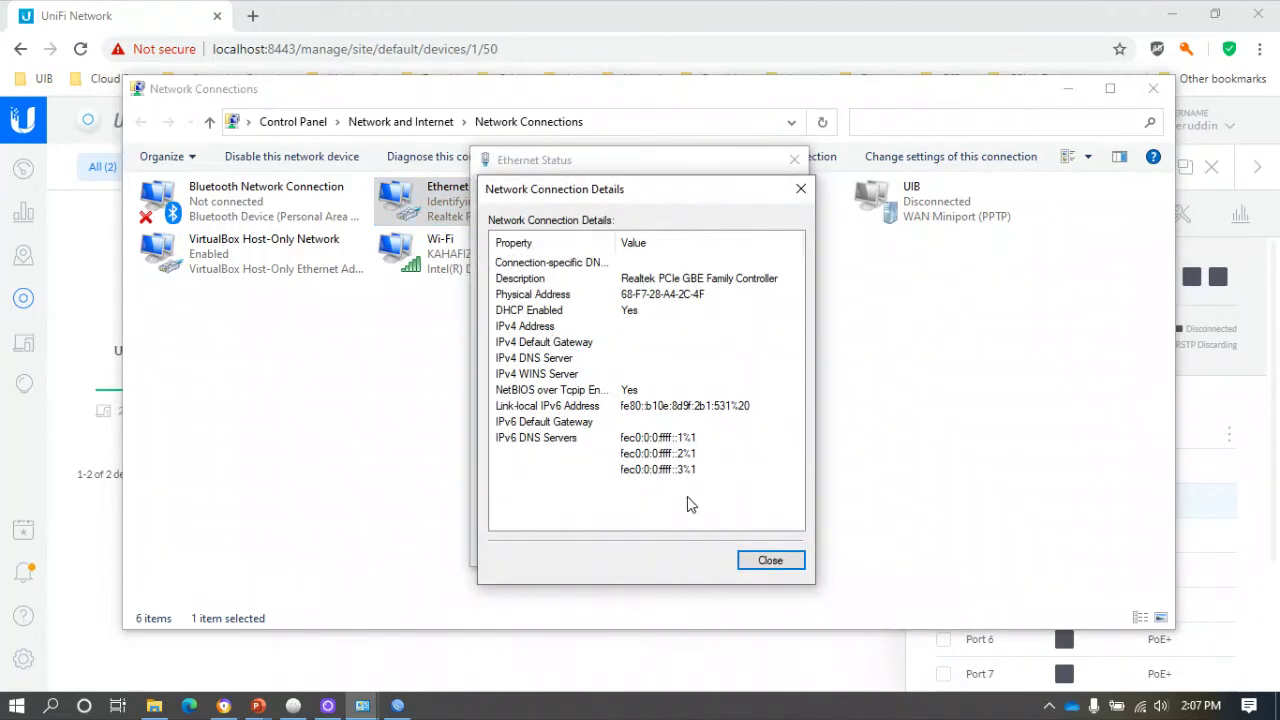
left_click(758, 558)
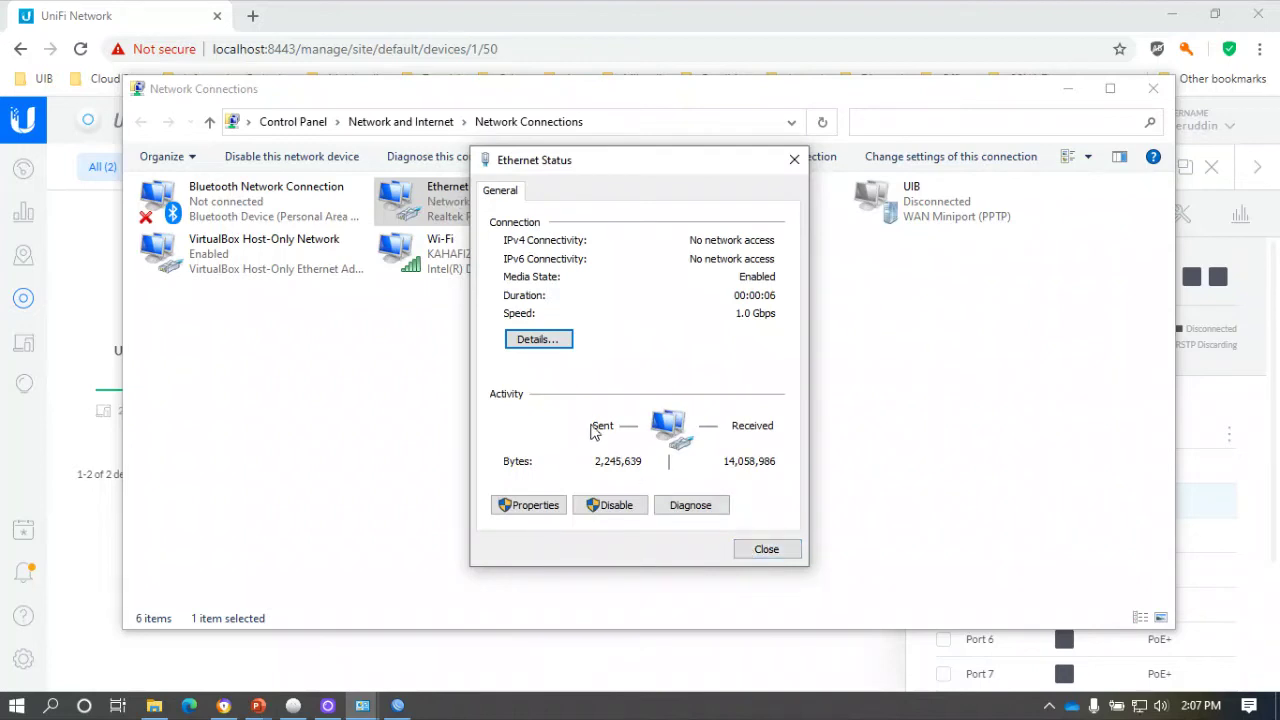
left_click(556, 343)
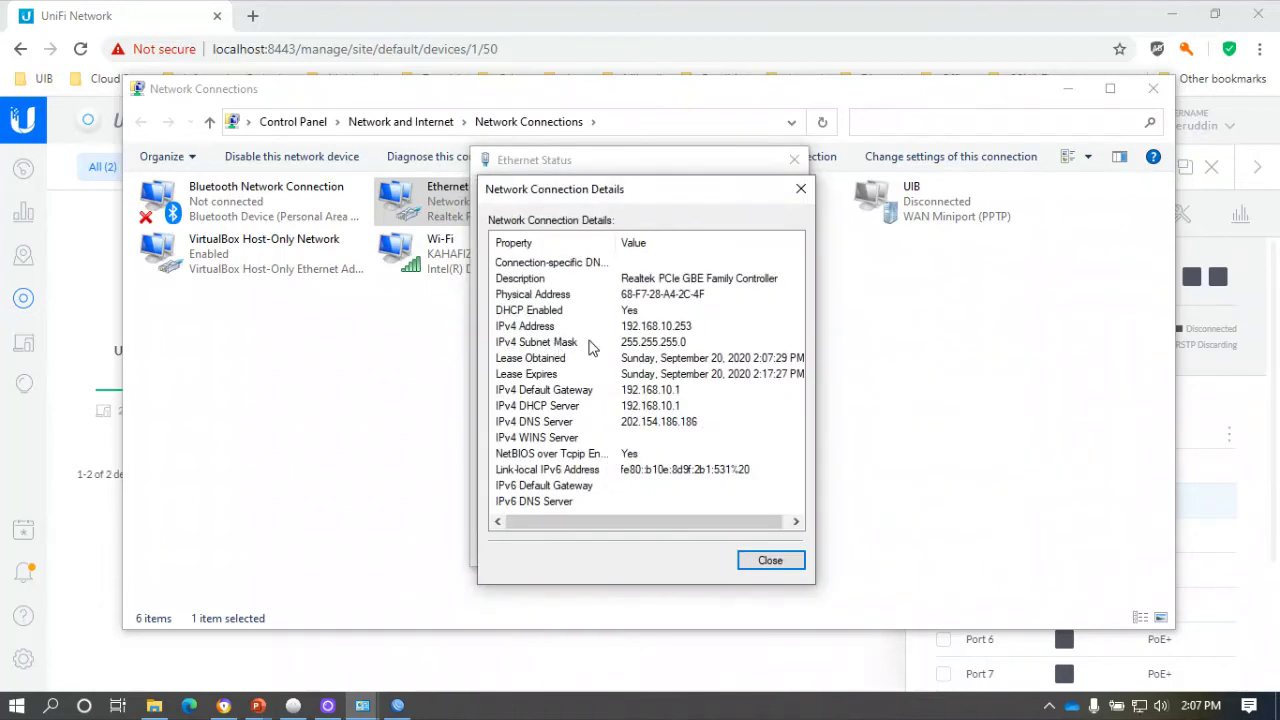
left_click(766, 564)
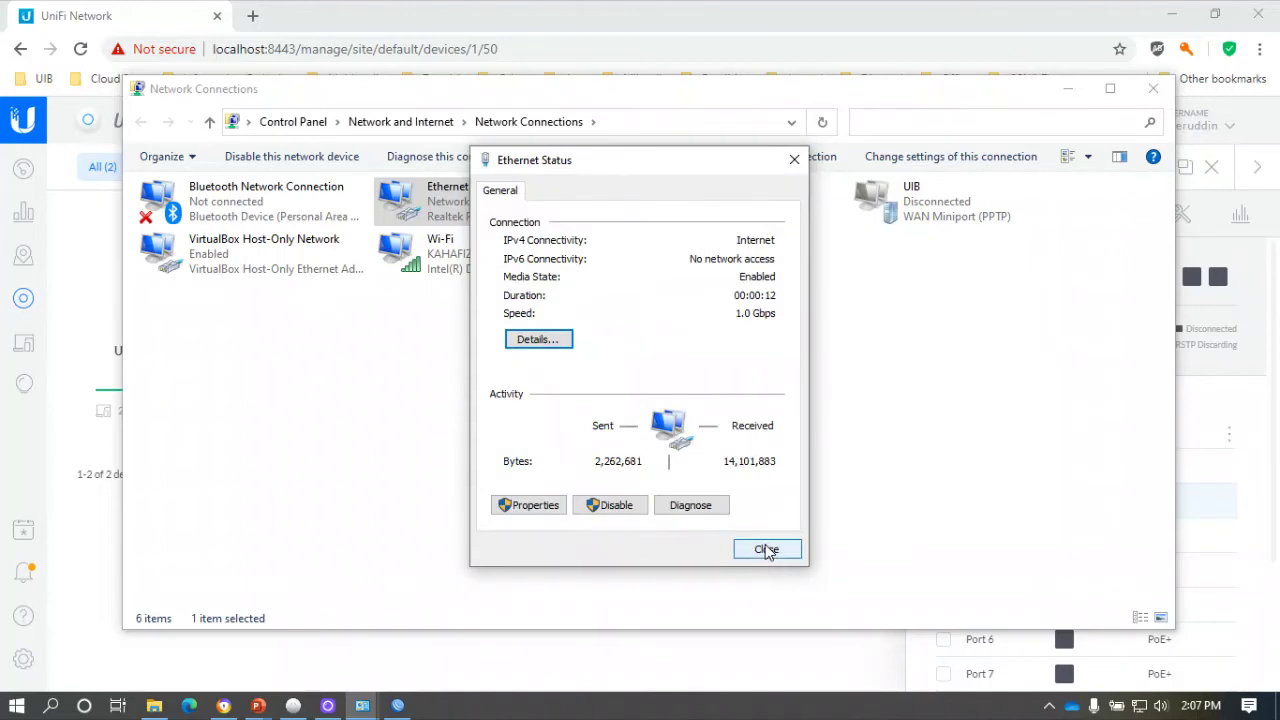
left_click(766, 551)
Minimise Network Connections and scroll the switch's port list from Port 1 to SFP 1.
left_click(1068, 96)
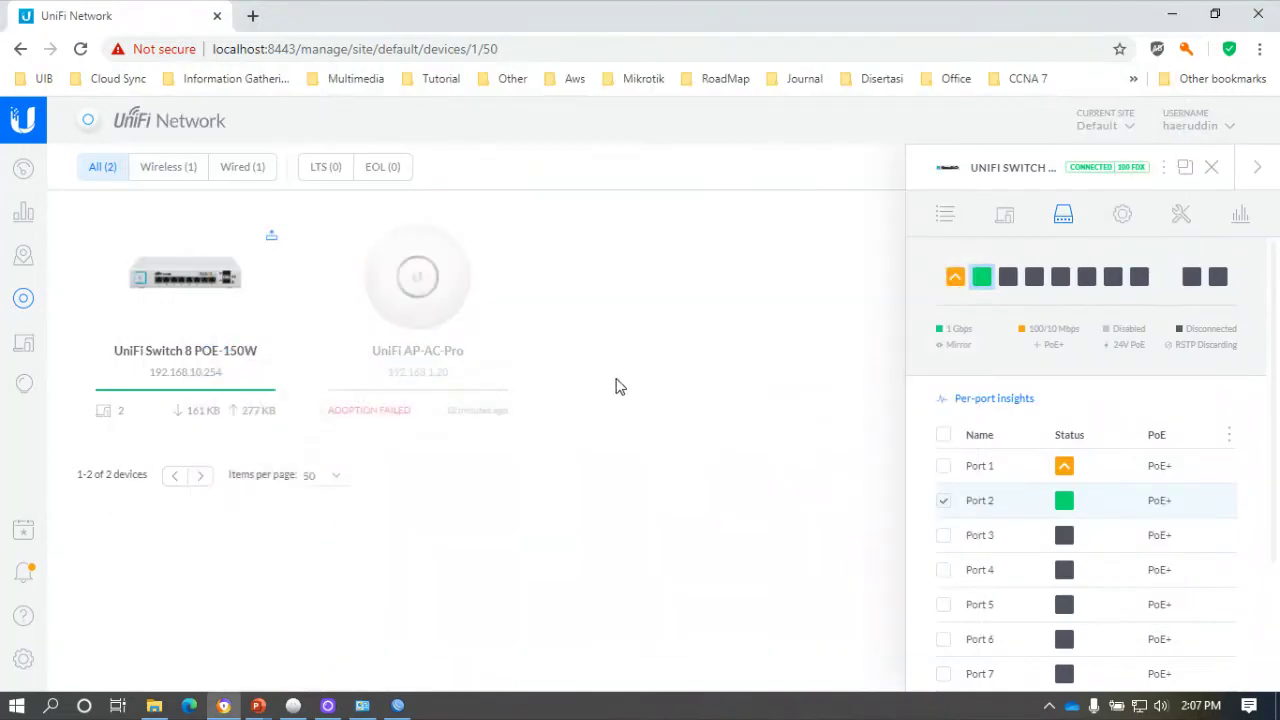
mouse_move(213, 392)
scroll(1089, 528, "down", 3)
scroll(1089, 528, "up", 2)
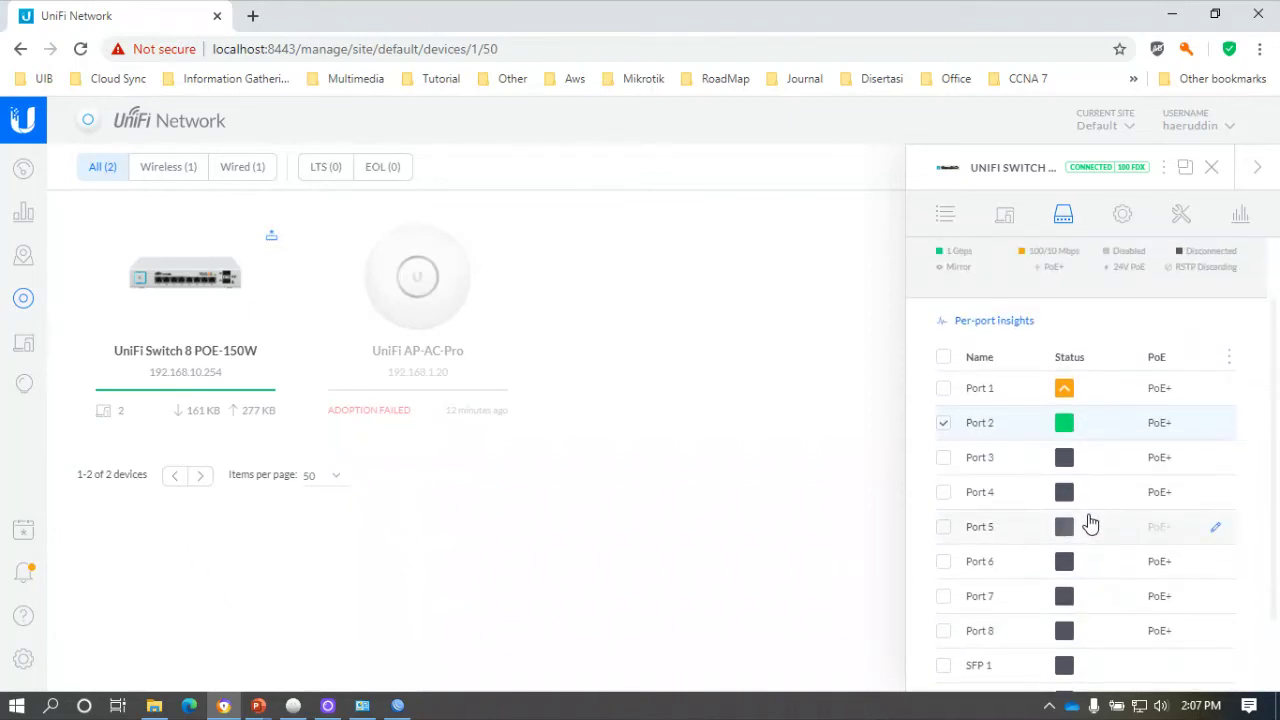
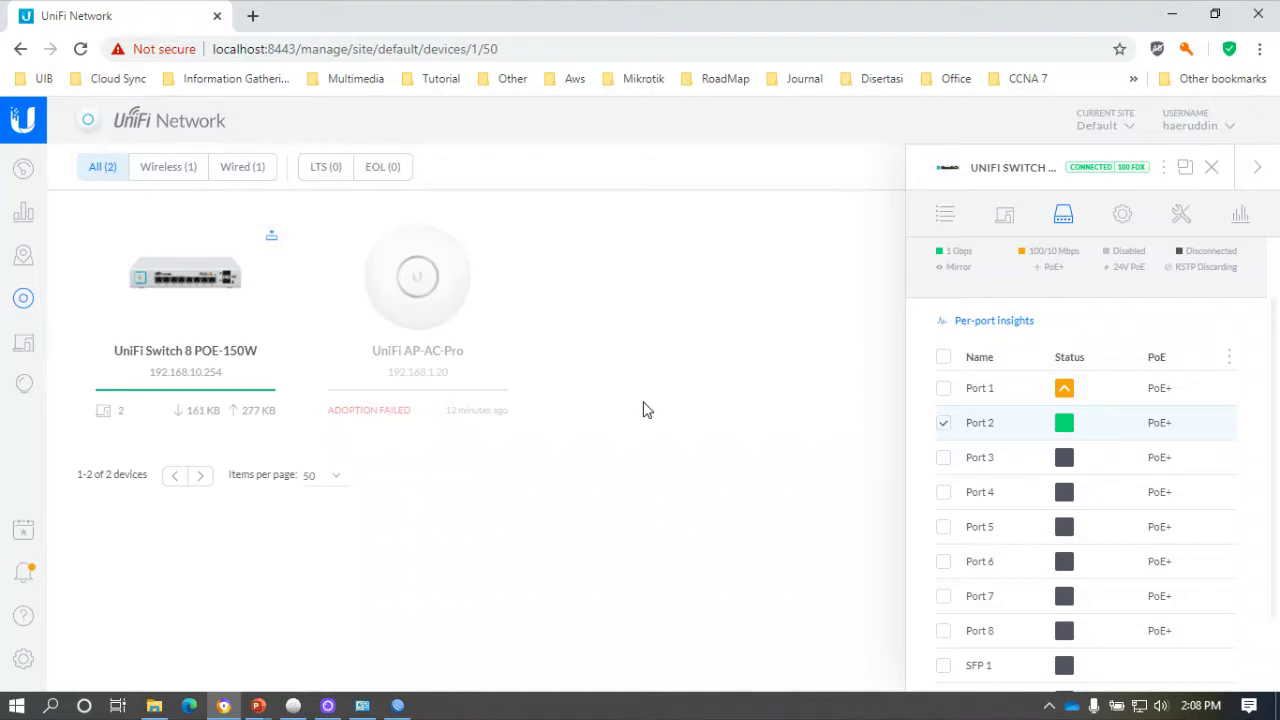
Check the failed AP-AC-Pro and reload until it shows 192.168.20.252 provisioning.
left_click(447, 279)
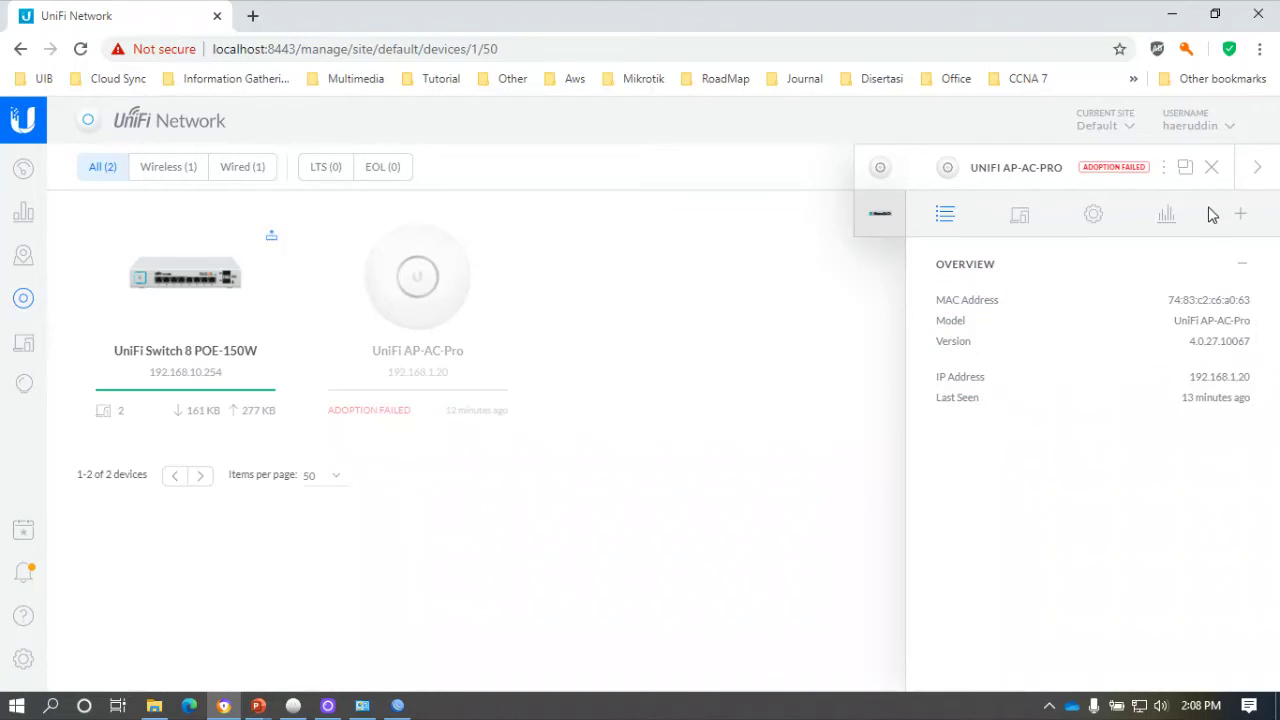
left_click(1209, 170)
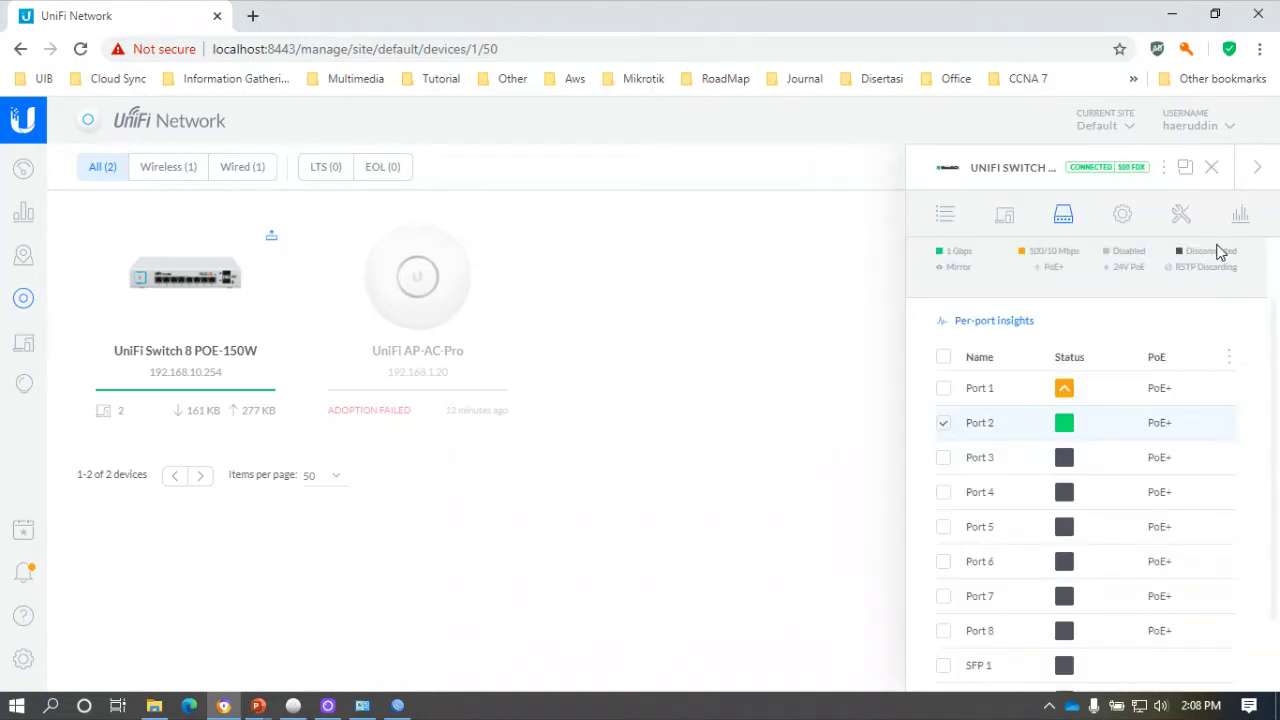
left_click(81, 50)
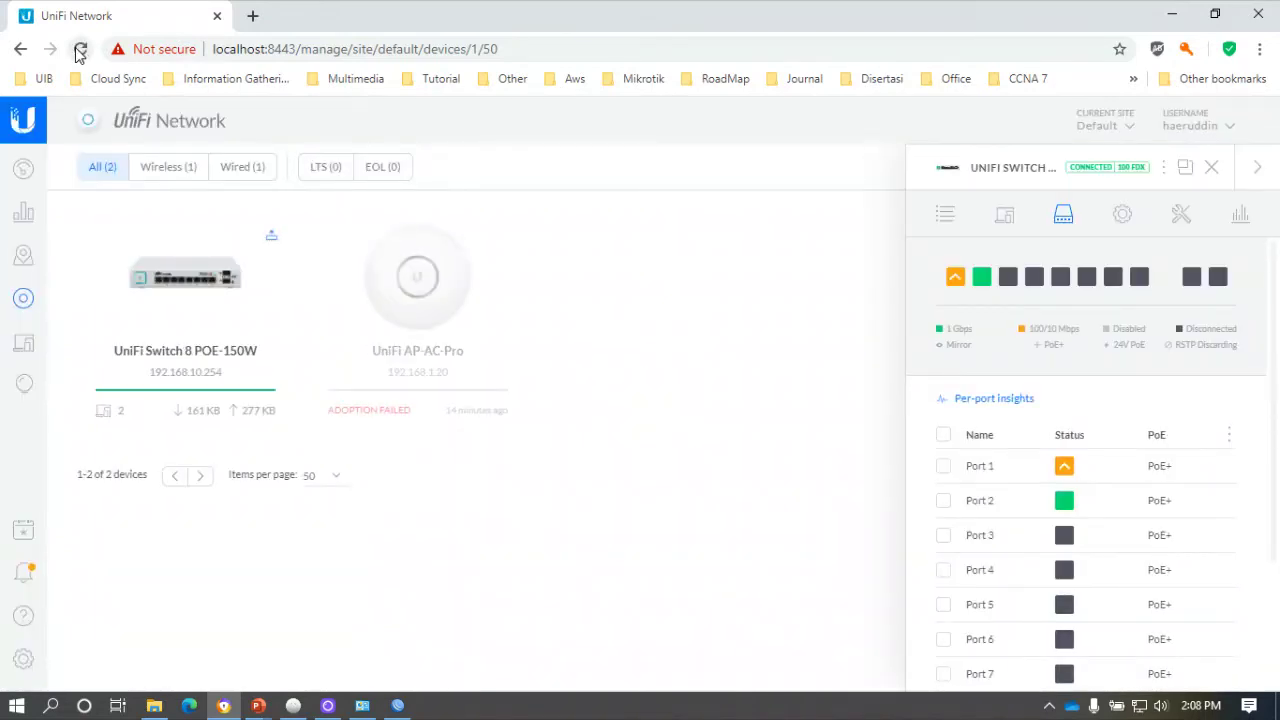
left_click(80, 50)
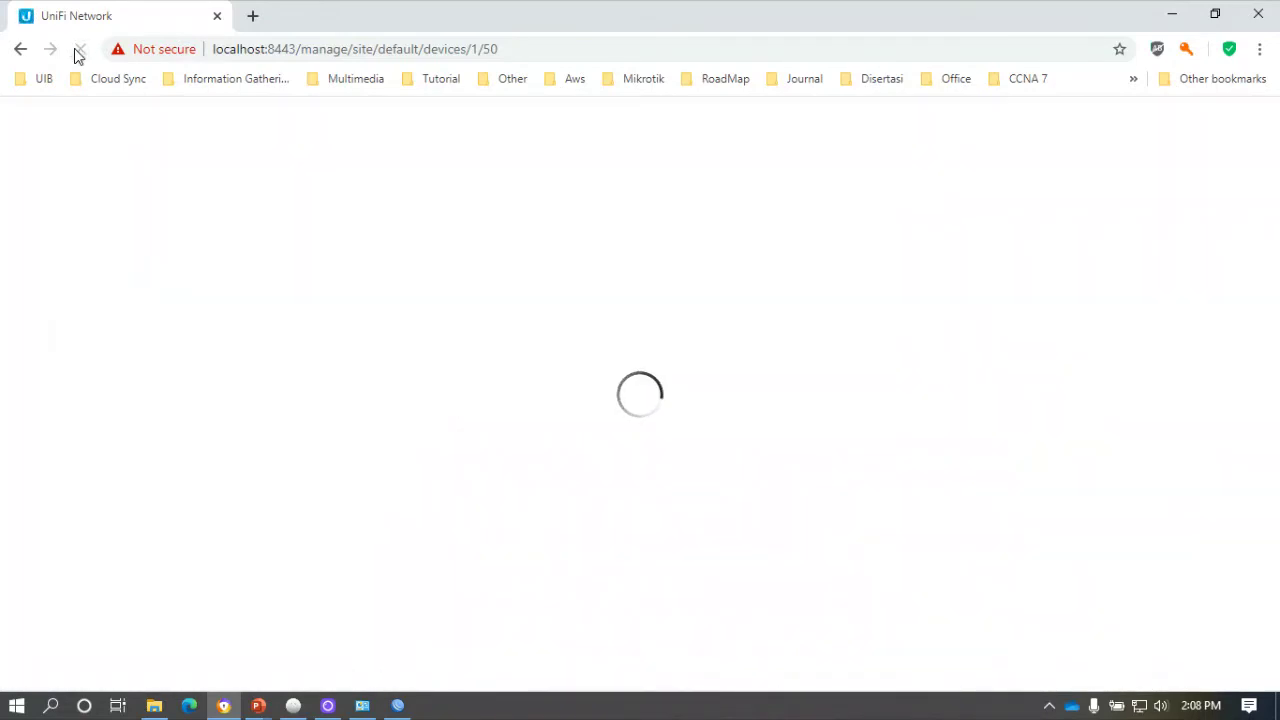
left_click(418, 318)
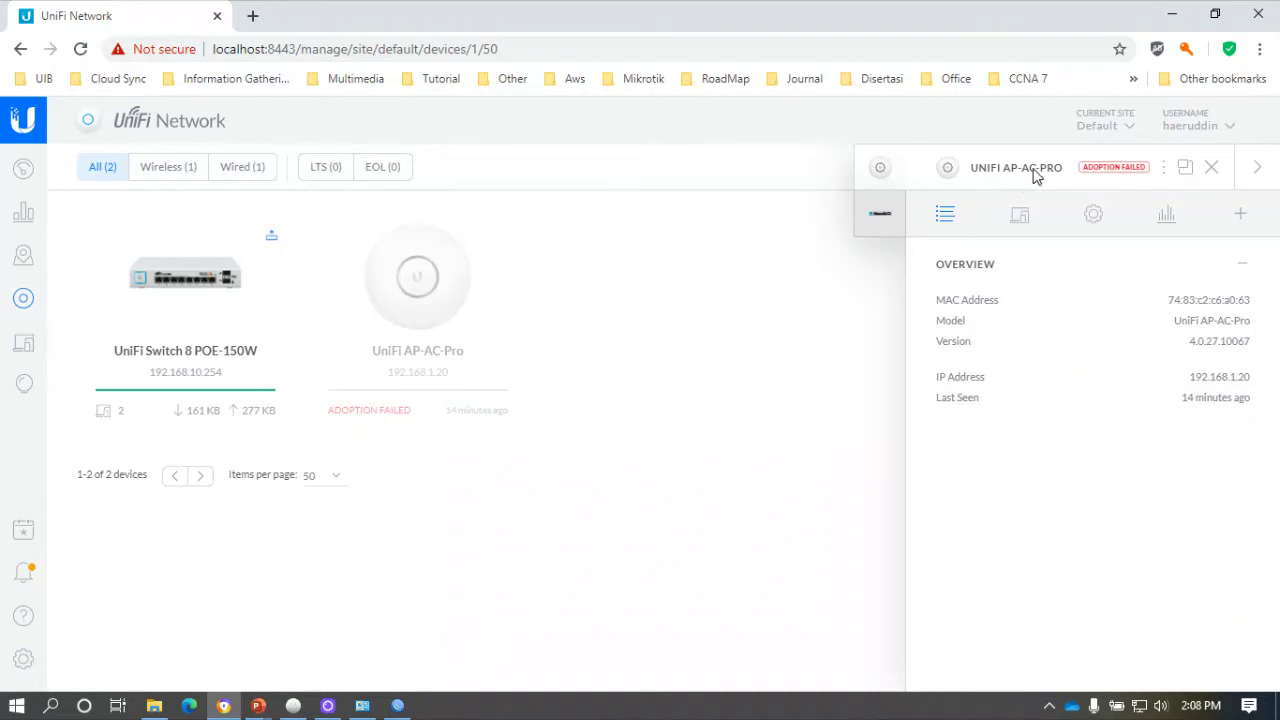
left_click(1209, 169)
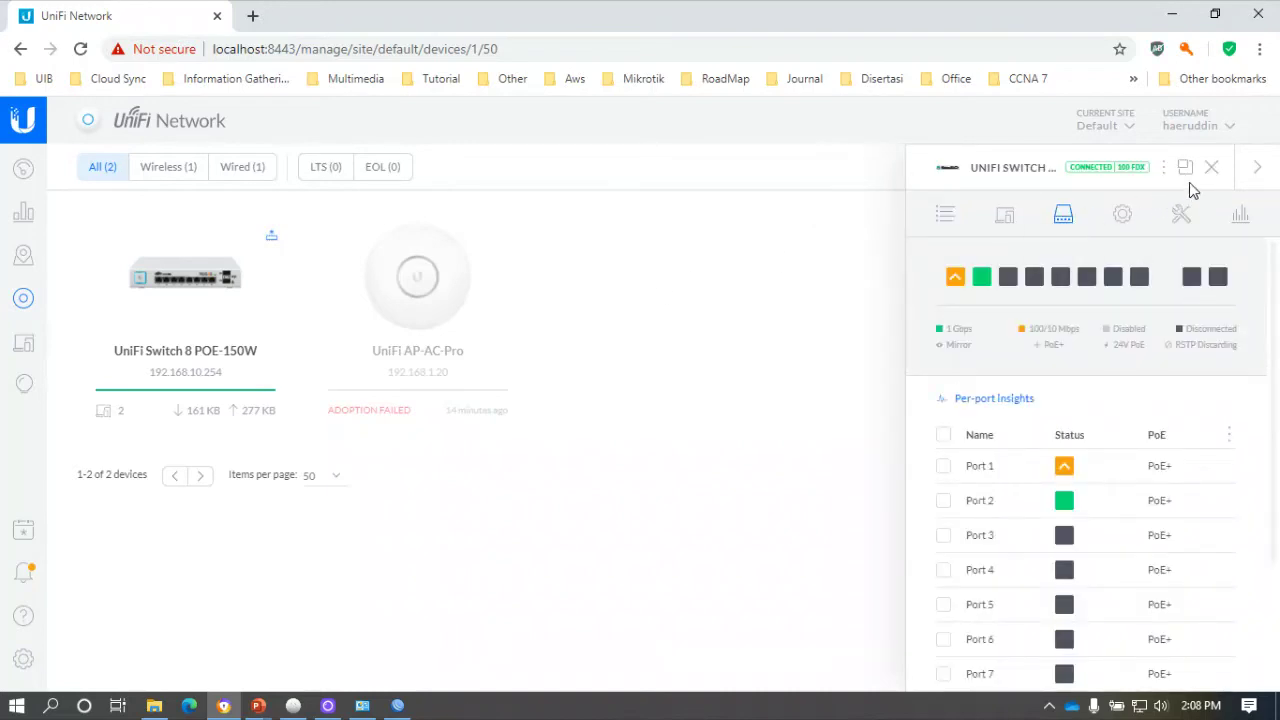
left_click(1211, 168)
left_click(81, 49)
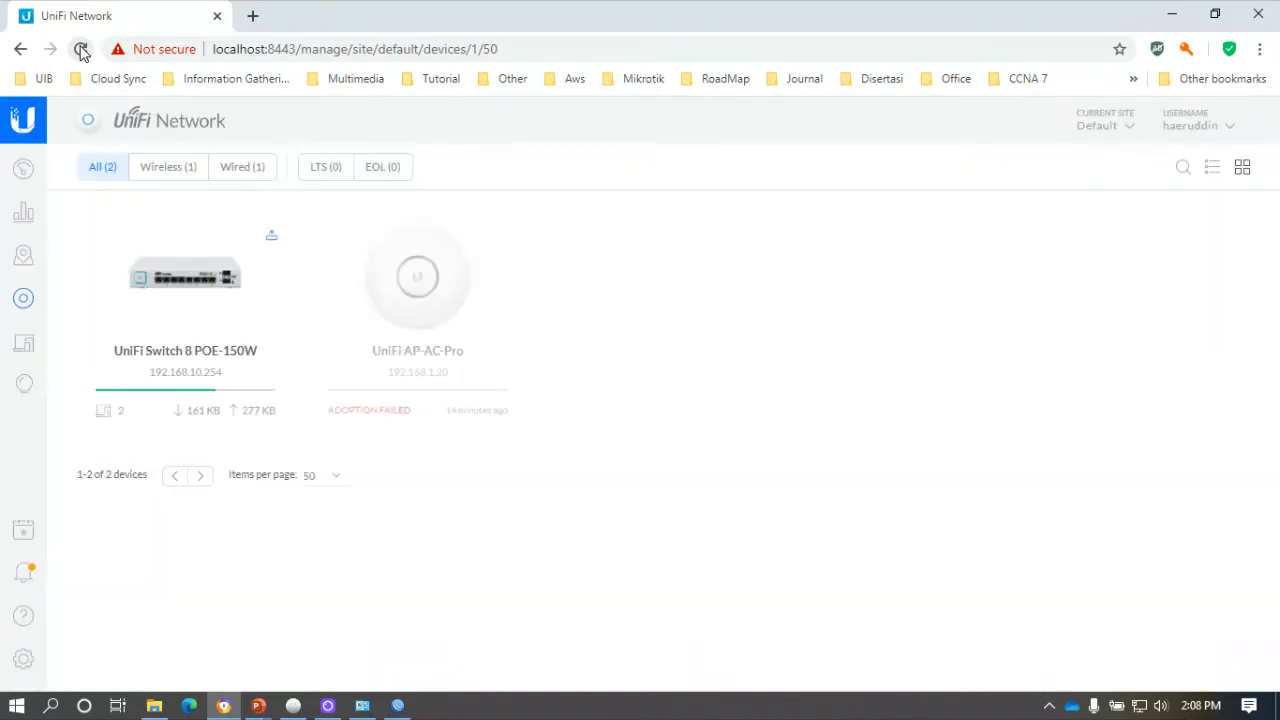
left_click(81, 49)
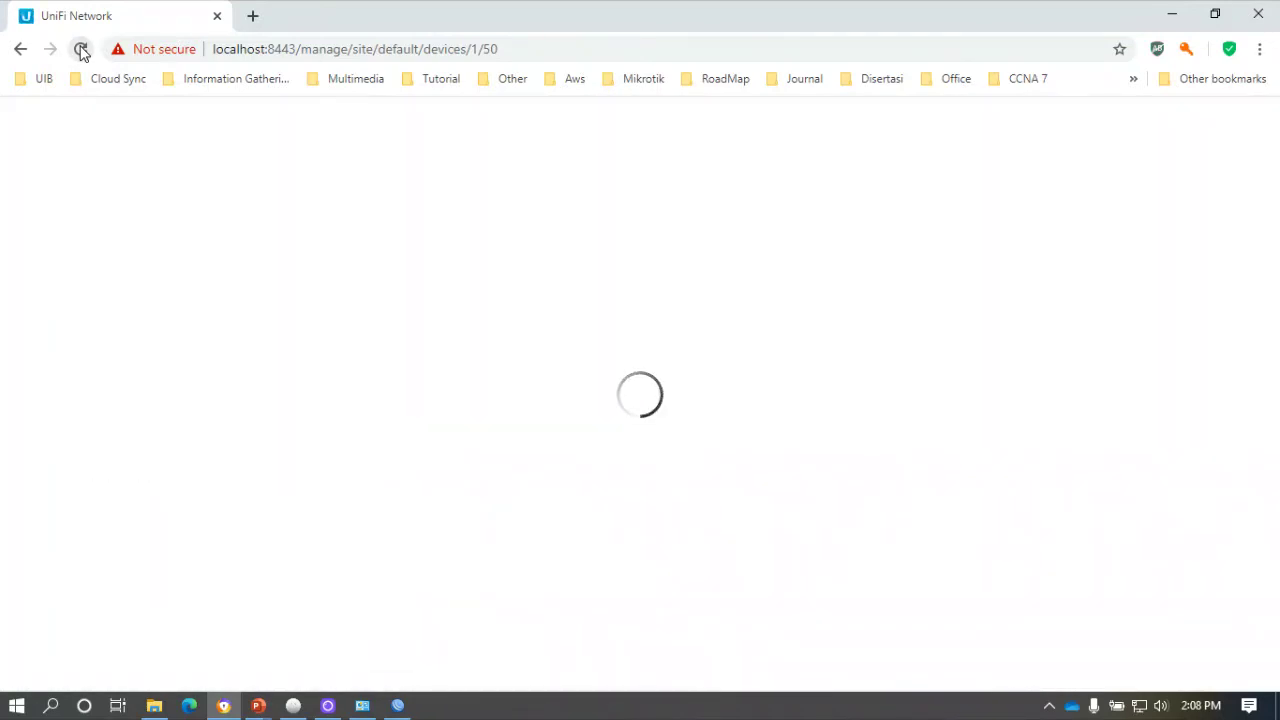
left_click(81, 49)
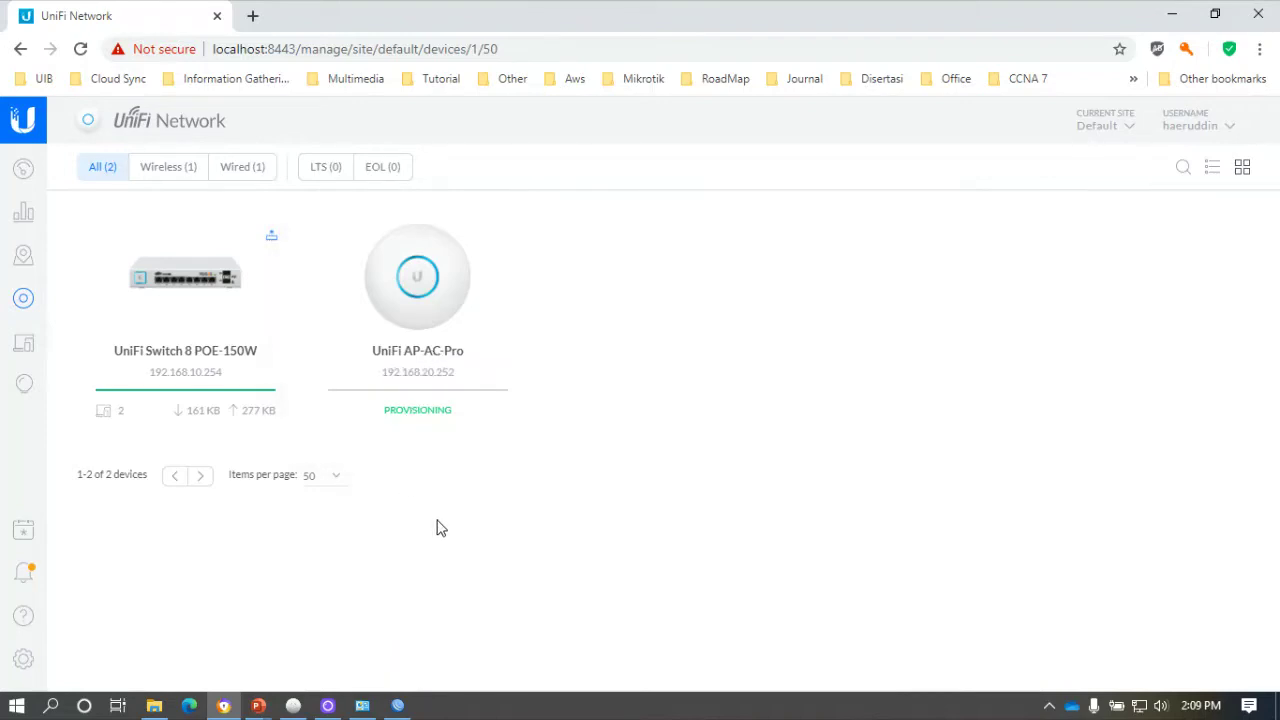
Apply the Trunk-Native Vlan 10 (10) profile to switch Port 3, then reload the page.
left_click(237, 349)
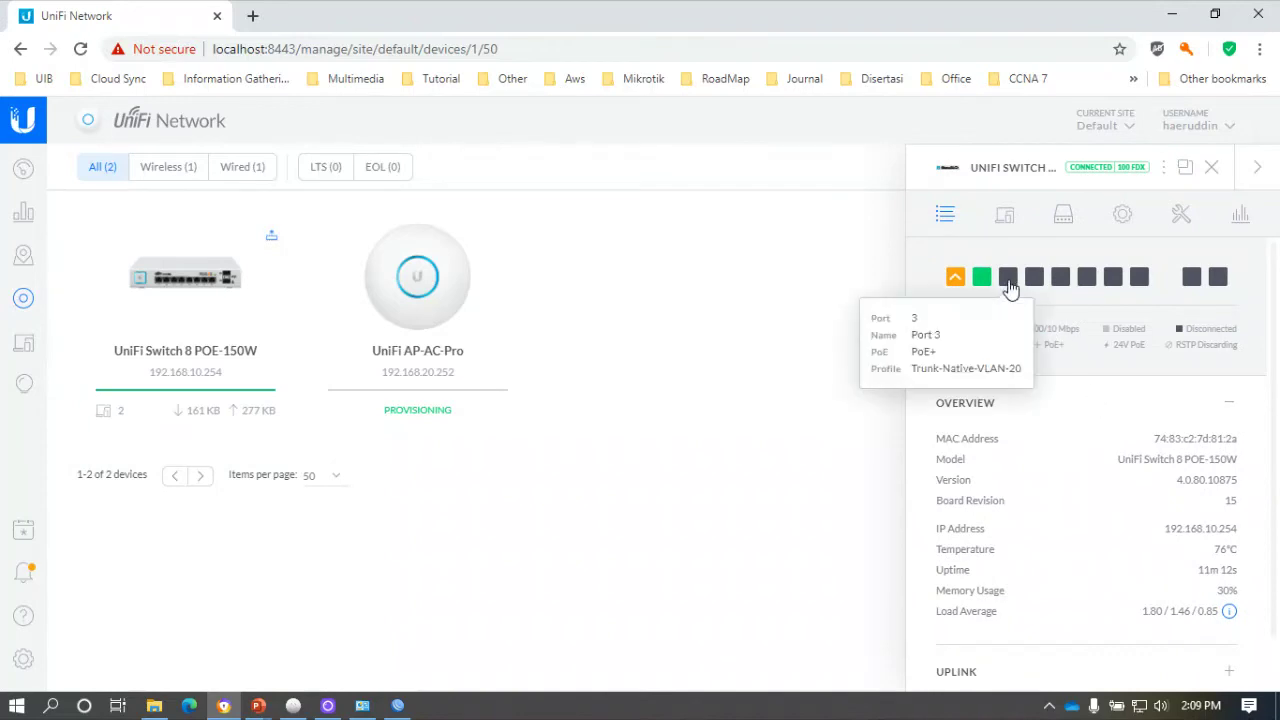
left_click(1008, 279)
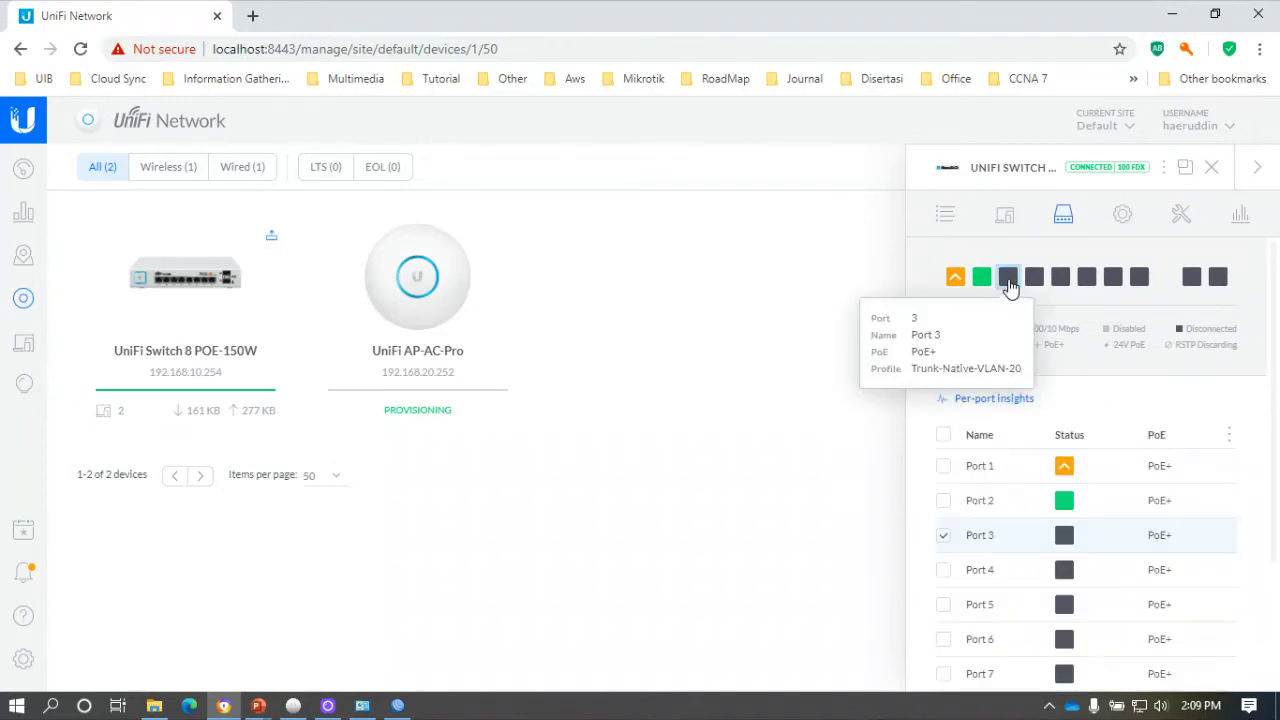
left_click(1213, 536)
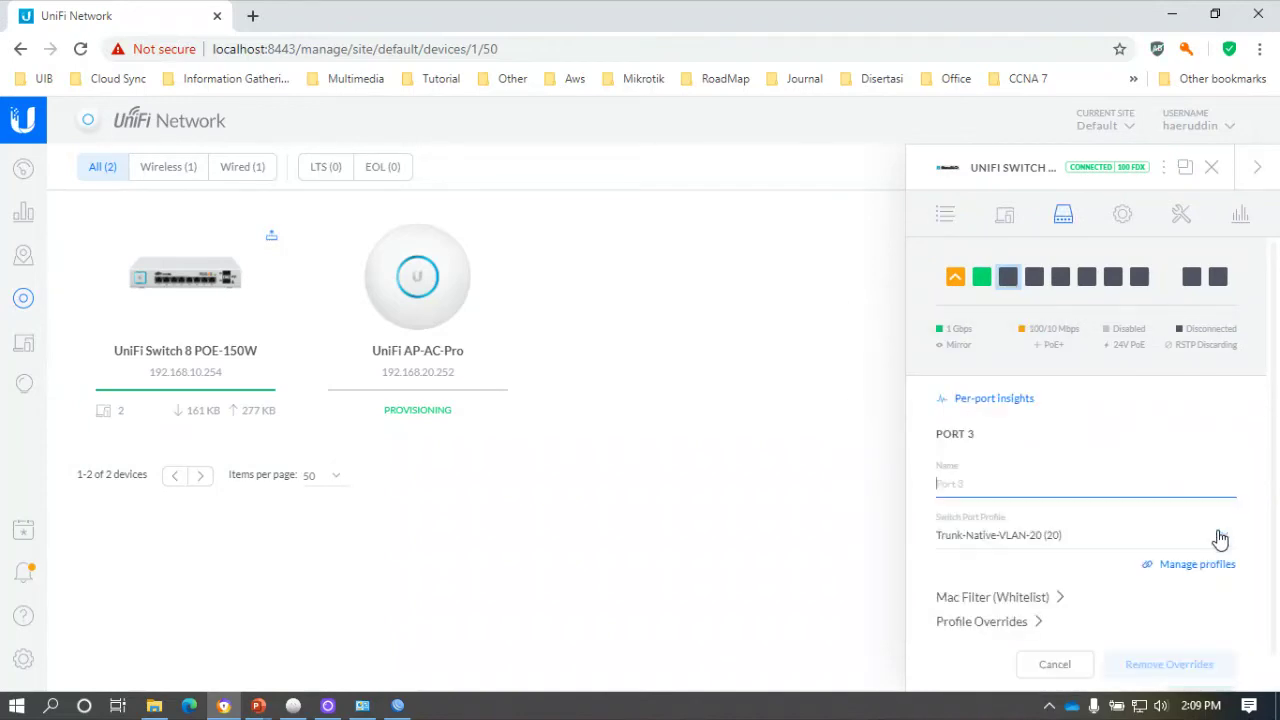
left_click(1062, 543)
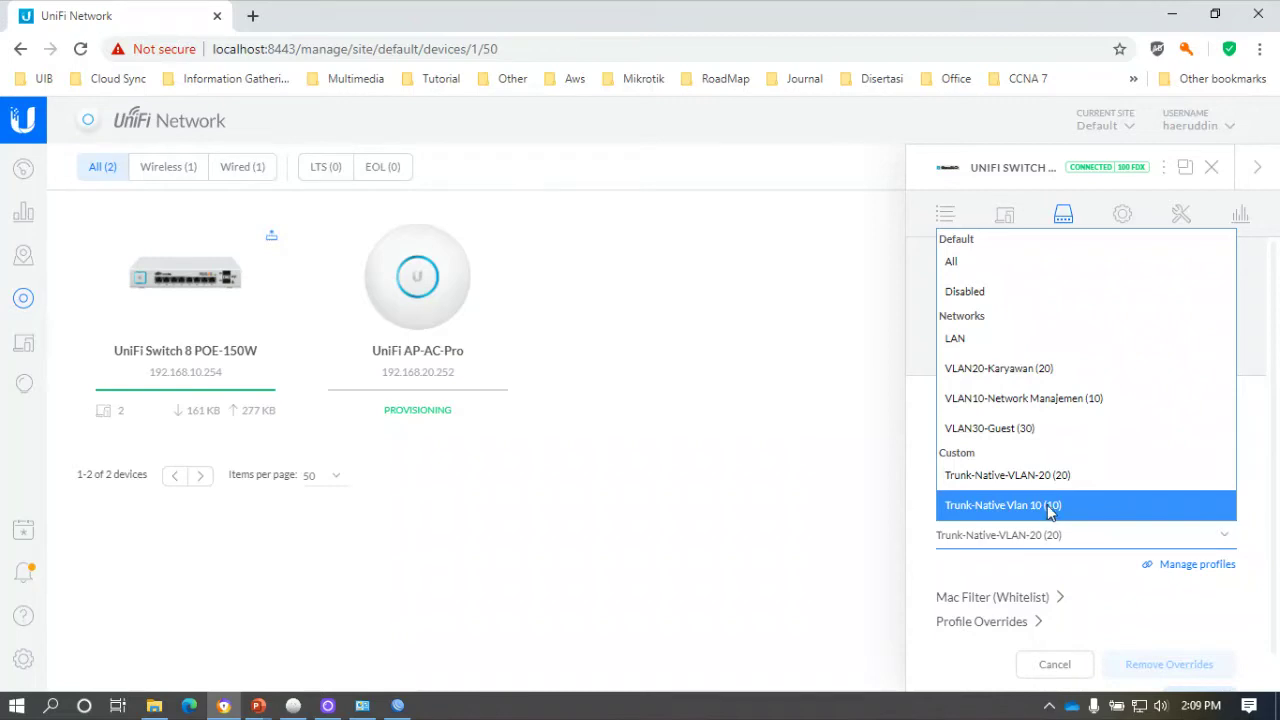
left_click(1045, 510)
scroll(1050, 508, "down", 2)
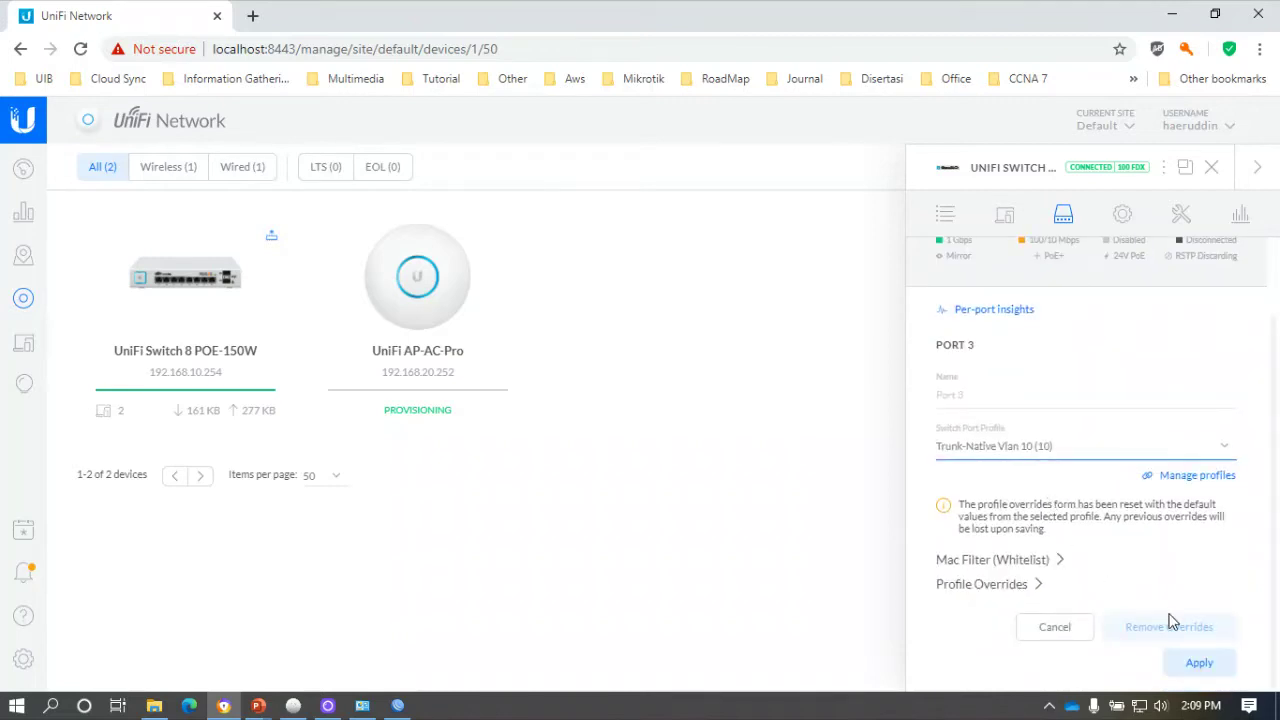
left_click(1209, 665)
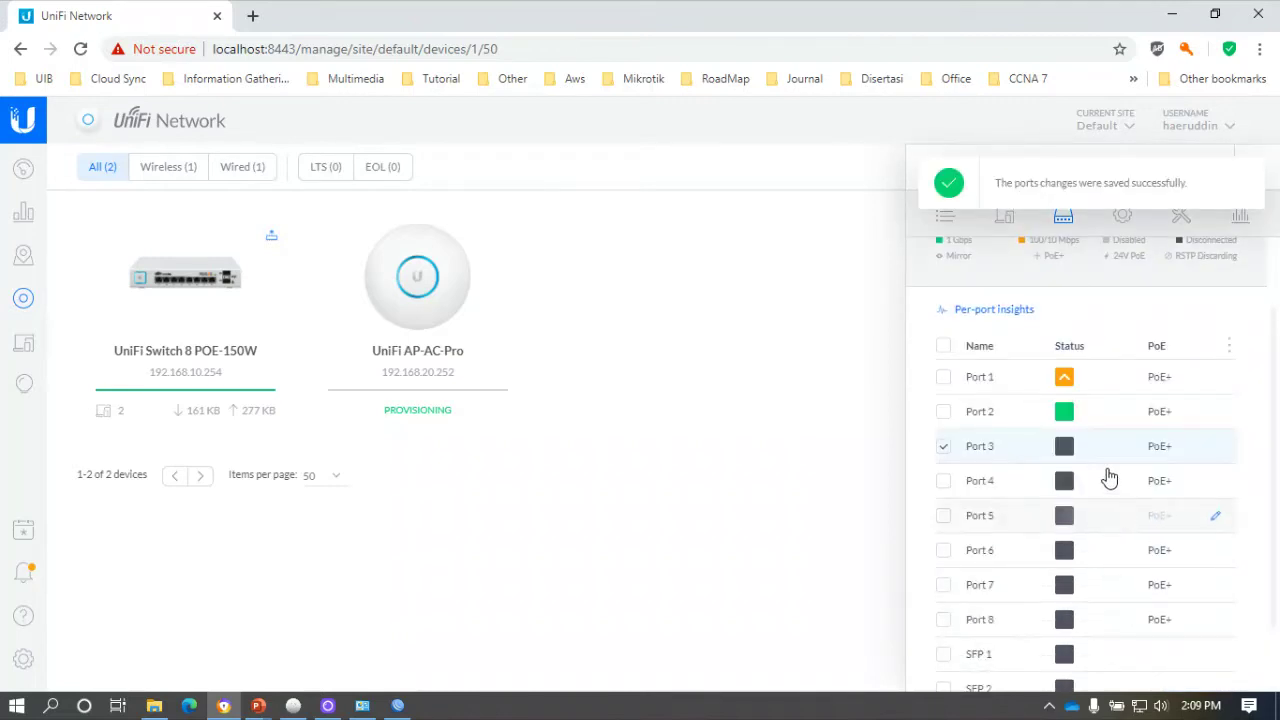
left_click(81, 49)
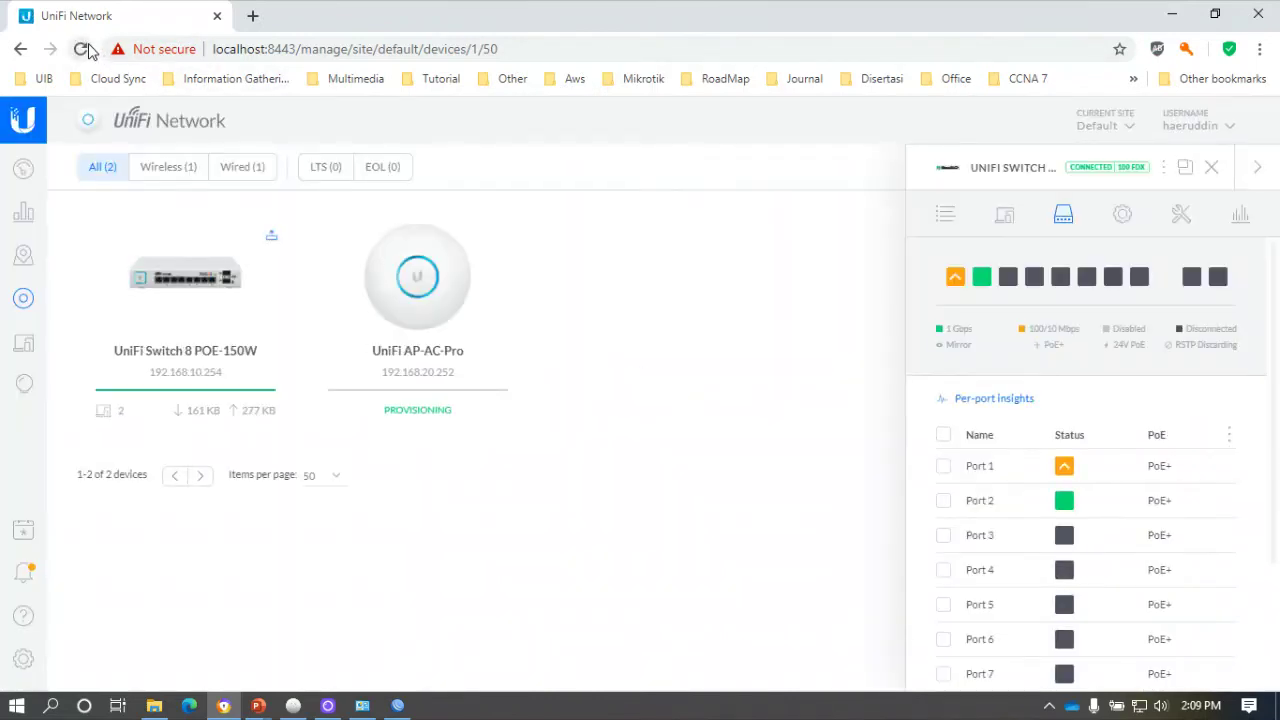
left_click(85, 49)
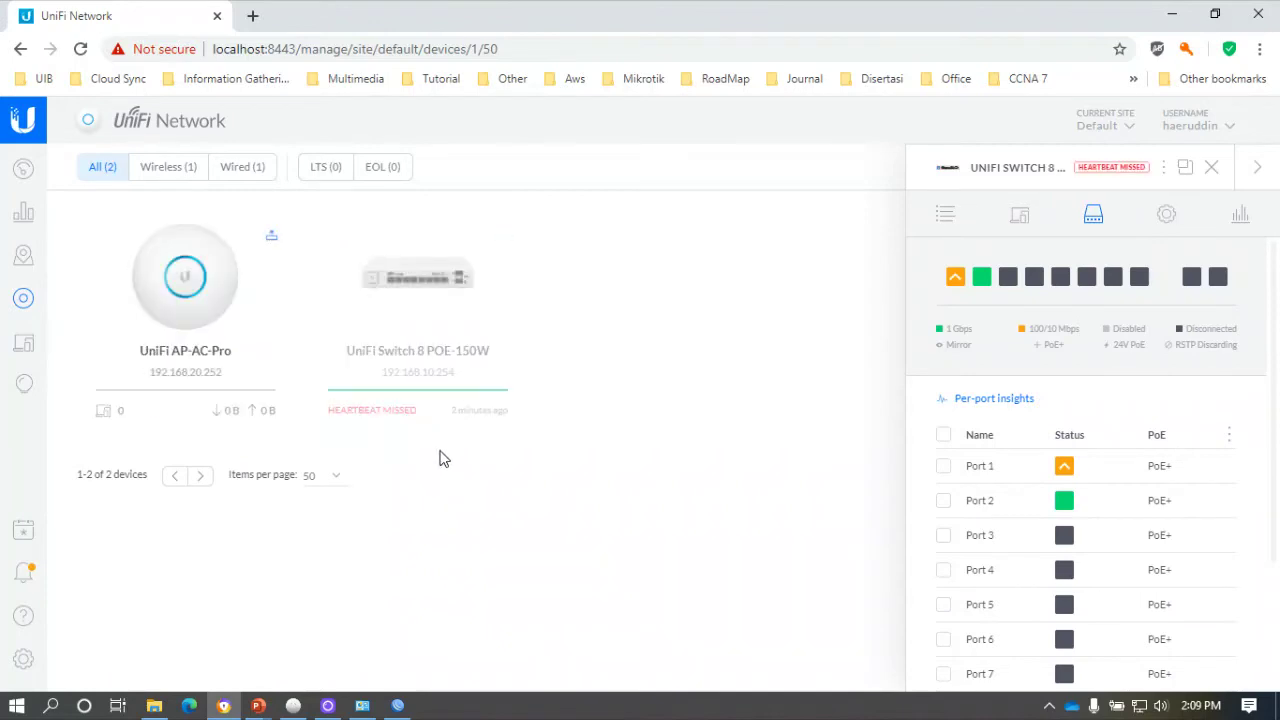
Reload until the AP-AC-Pro is connected at 192.168.20.252, then open its overview.
key("F5")
left_click(81, 50)
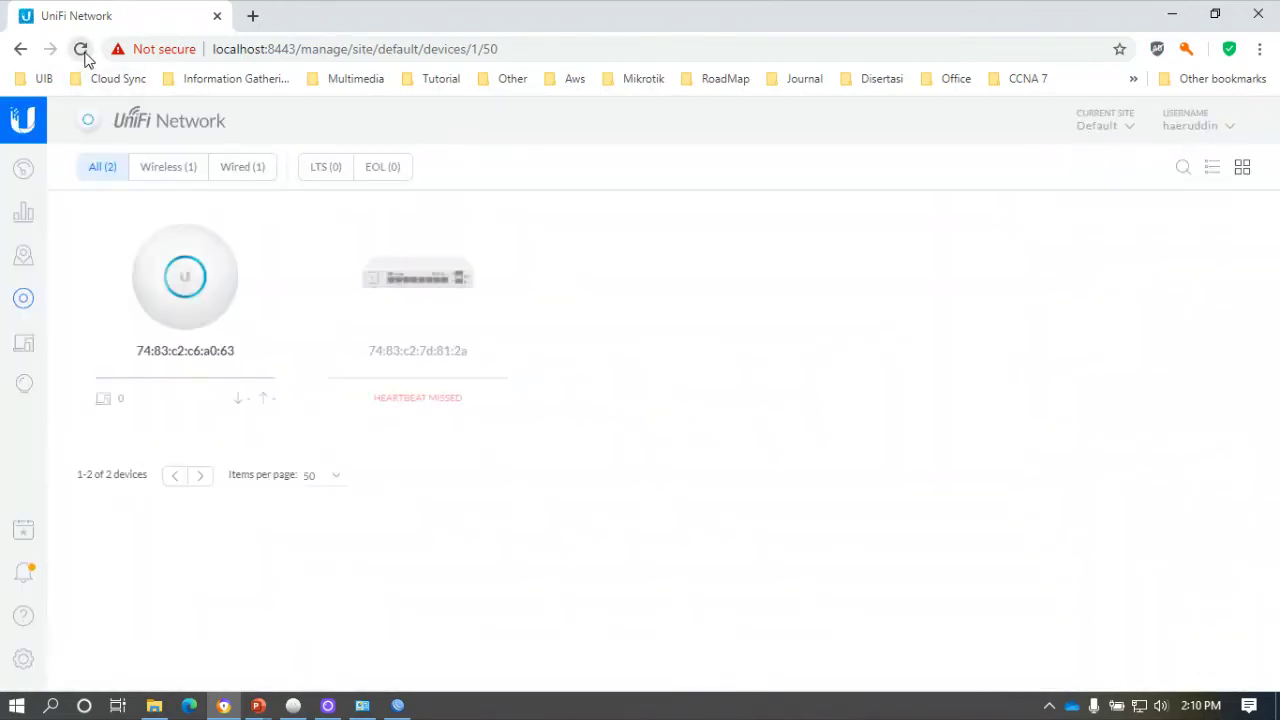
left_click(84, 52)
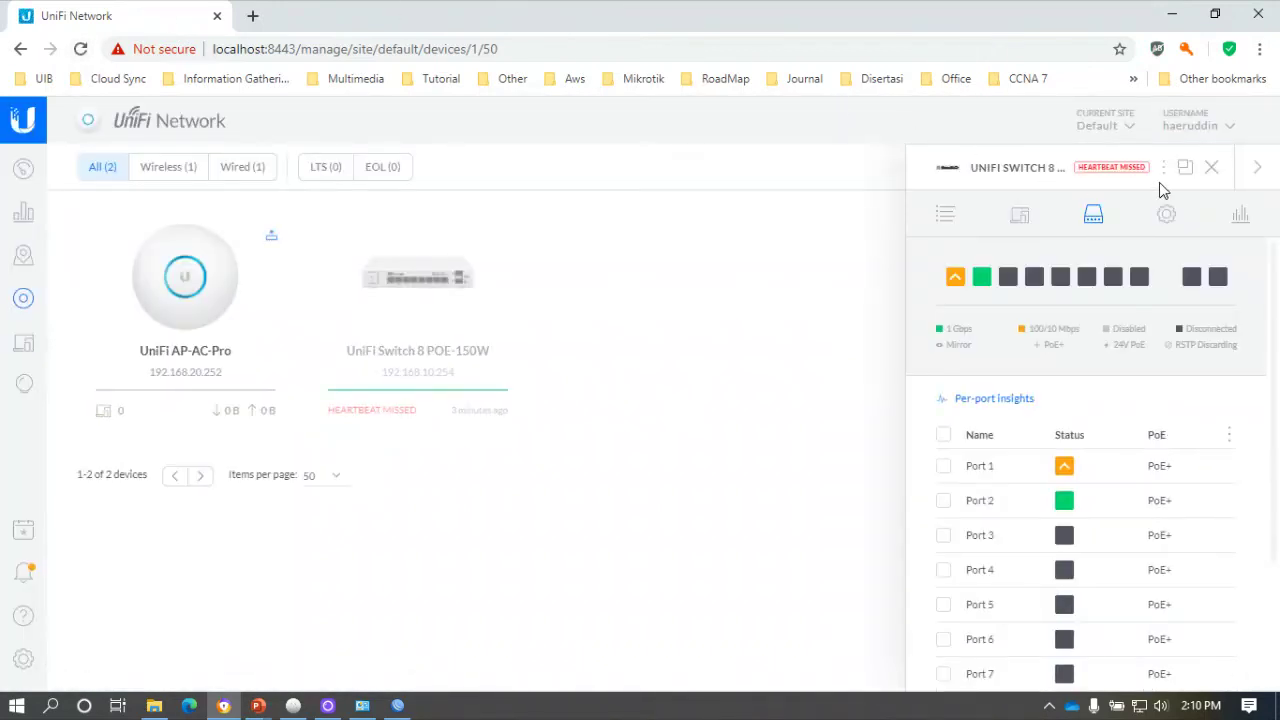
left_click(1213, 169)
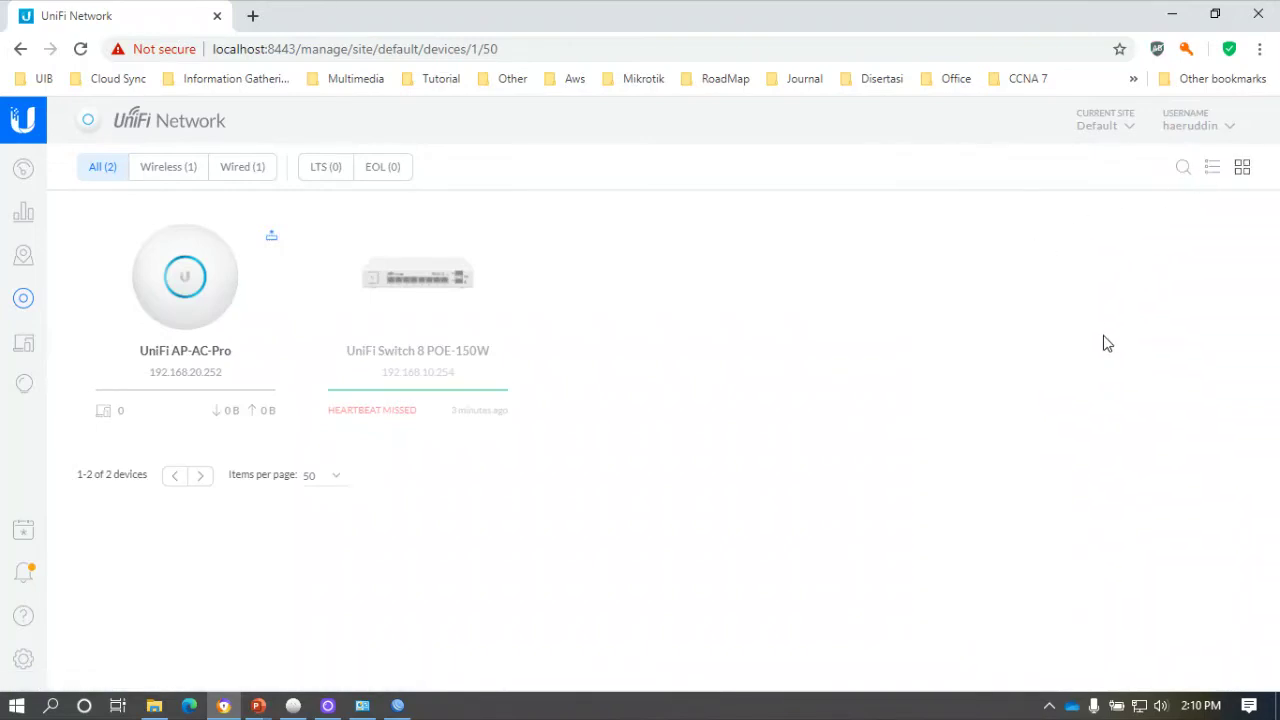
left_click(212, 320)
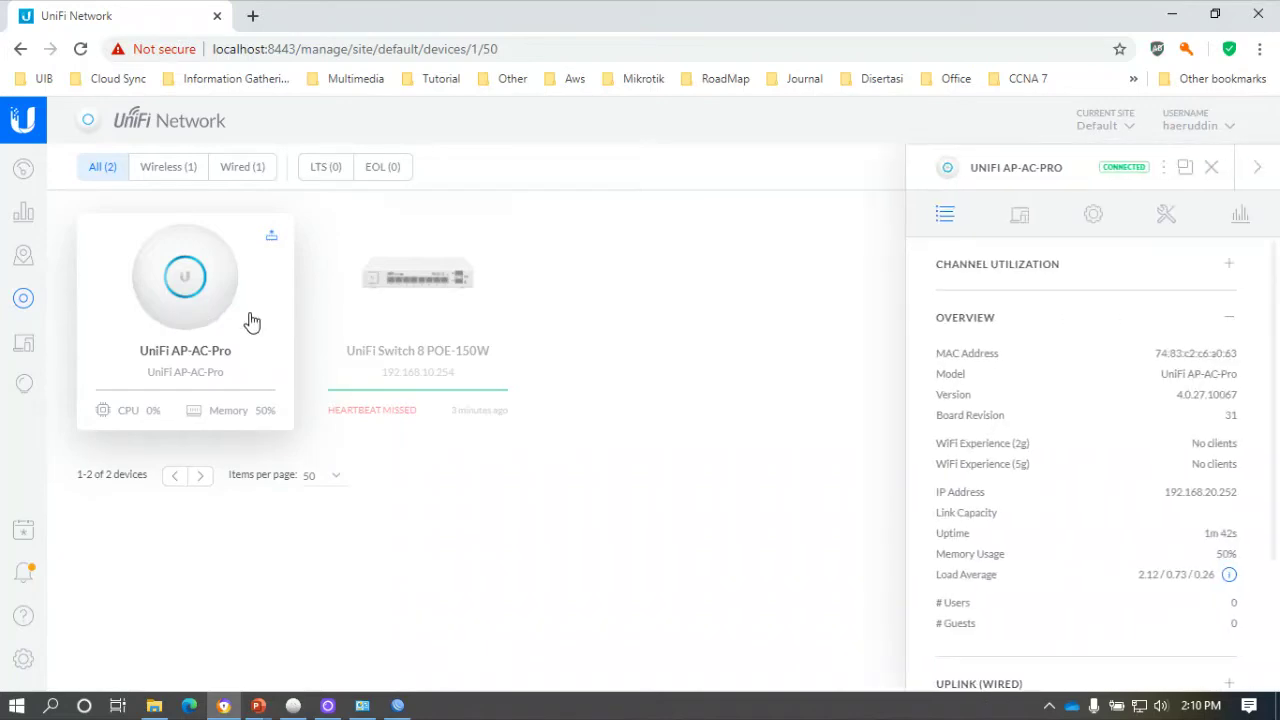
Look through the AP's config settings, then reload and reopen the AP-AC-Pro details.
left_click(1092, 216)
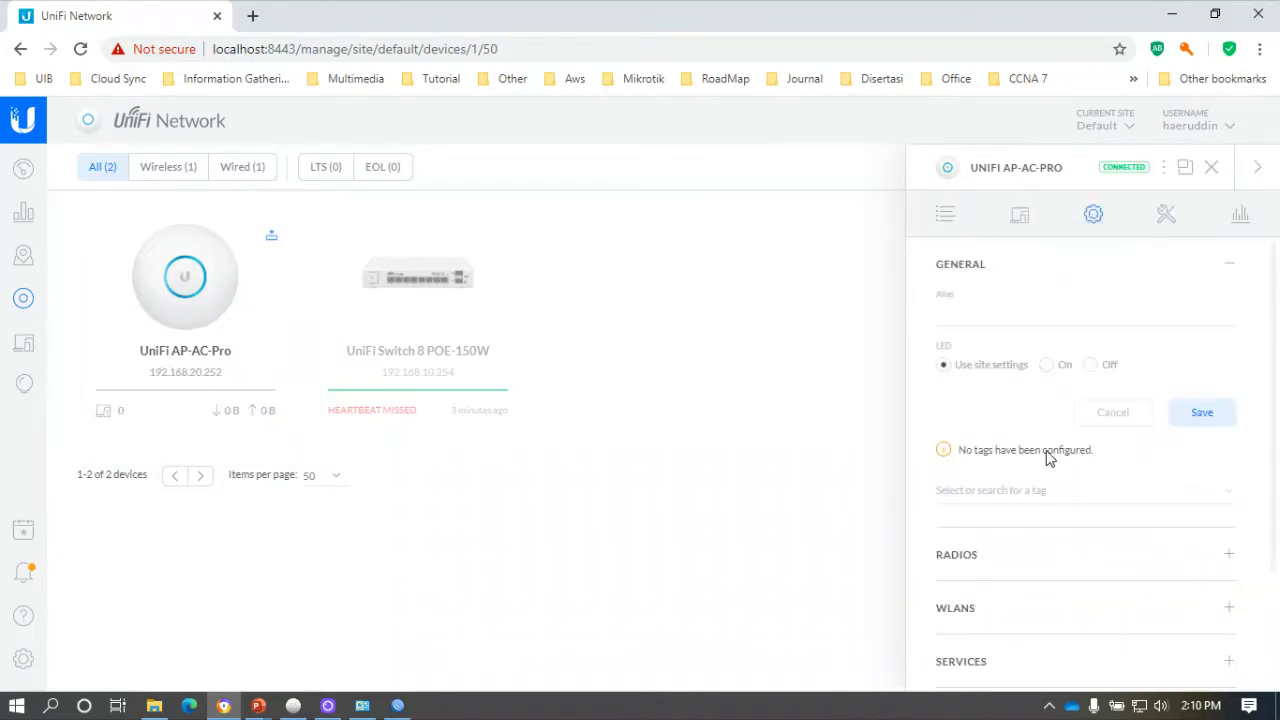
scroll(1045, 470, "down", 2)
left_click(985, 558)
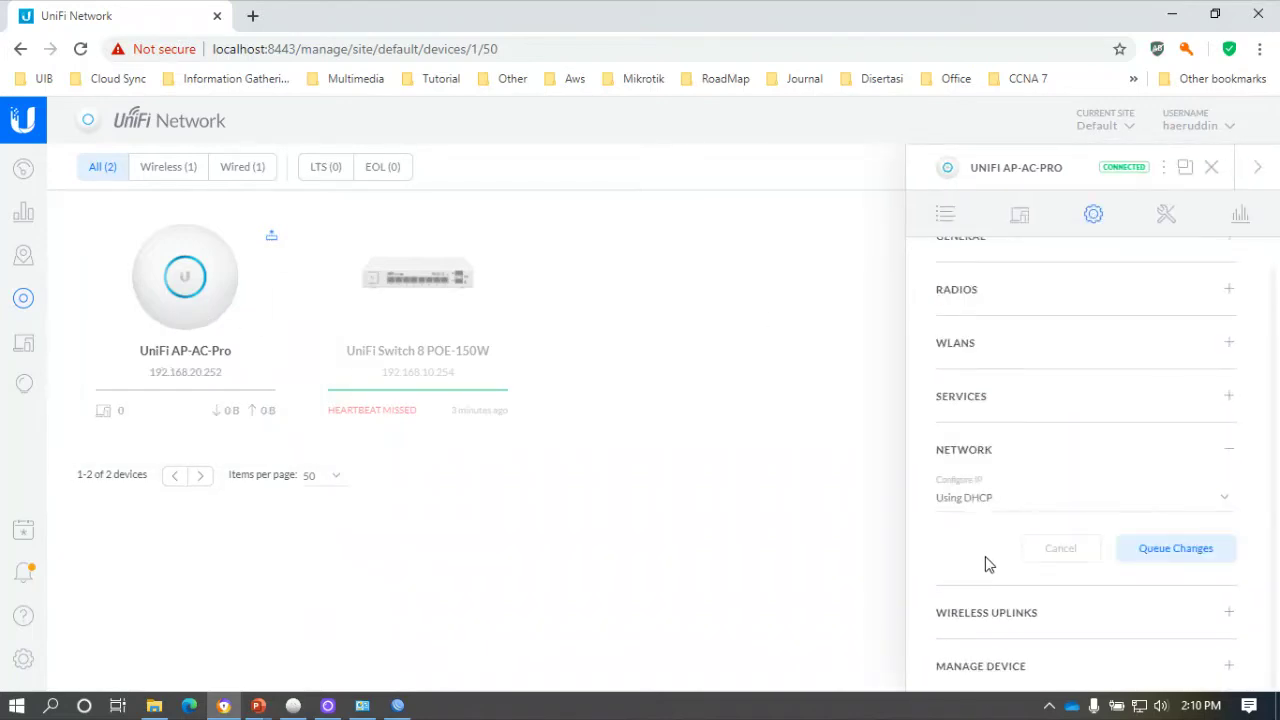
left_click(1211, 168)
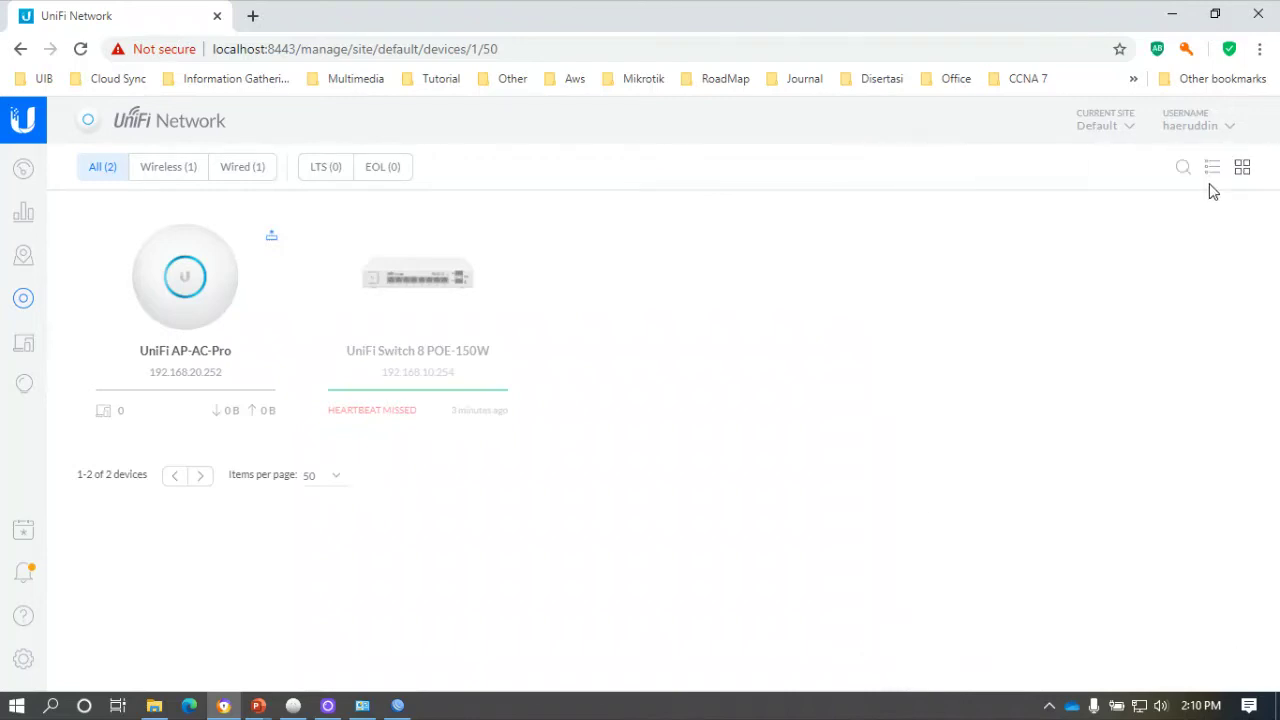
left_click(81, 48)
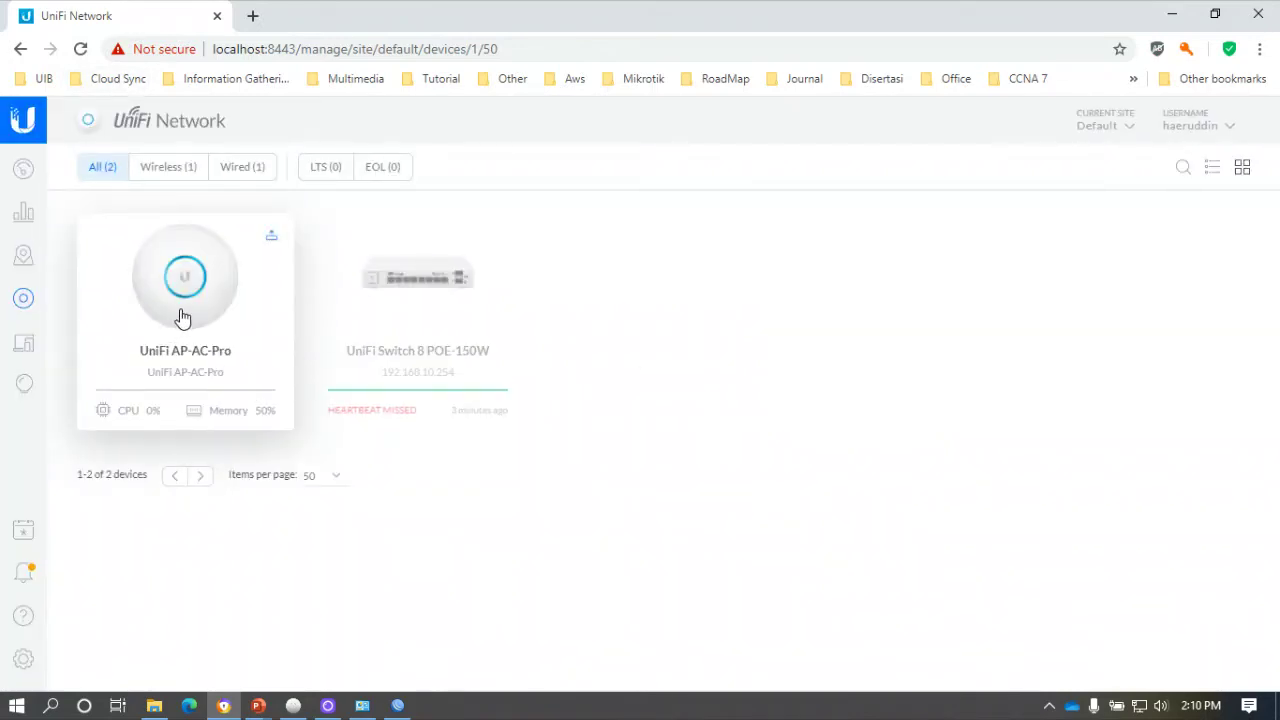
mouse_move(429, 486)
left_click(254, 306)
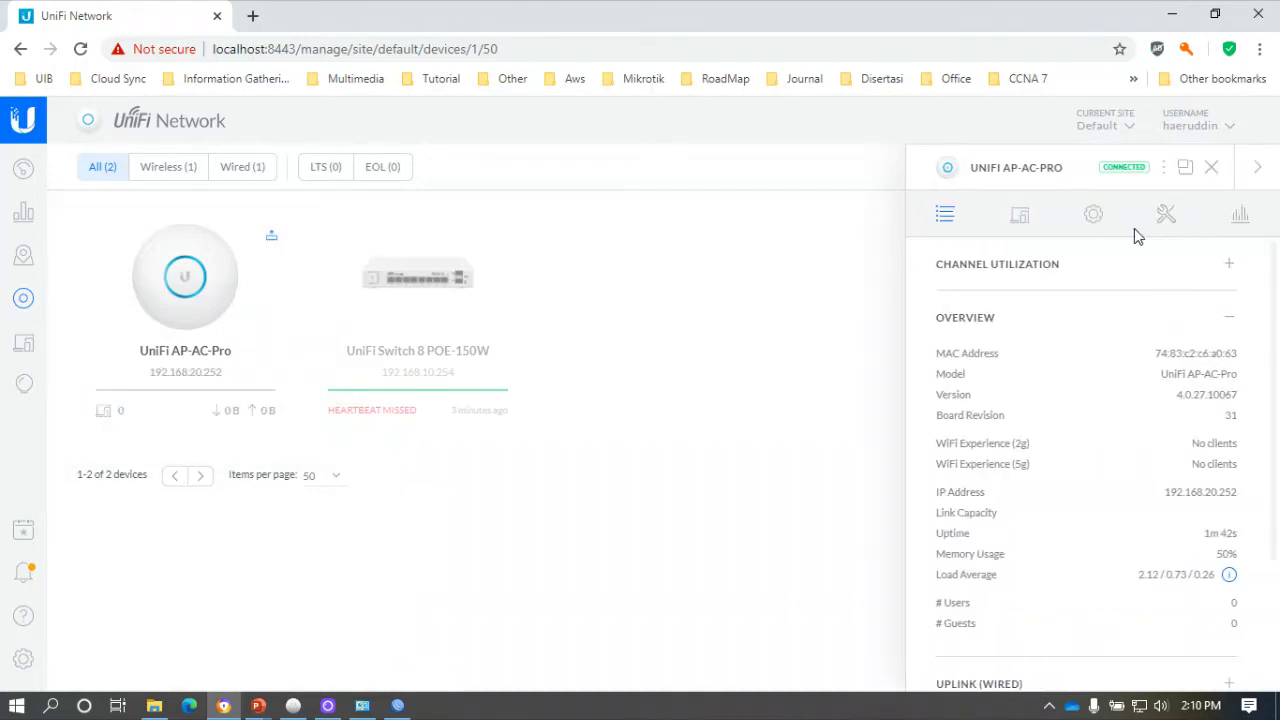
Choose Forget under the AP's Manage Device section to bring up the removal confirmation.
left_click(1092, 215)
scroll(1094, 294, "down", 5)
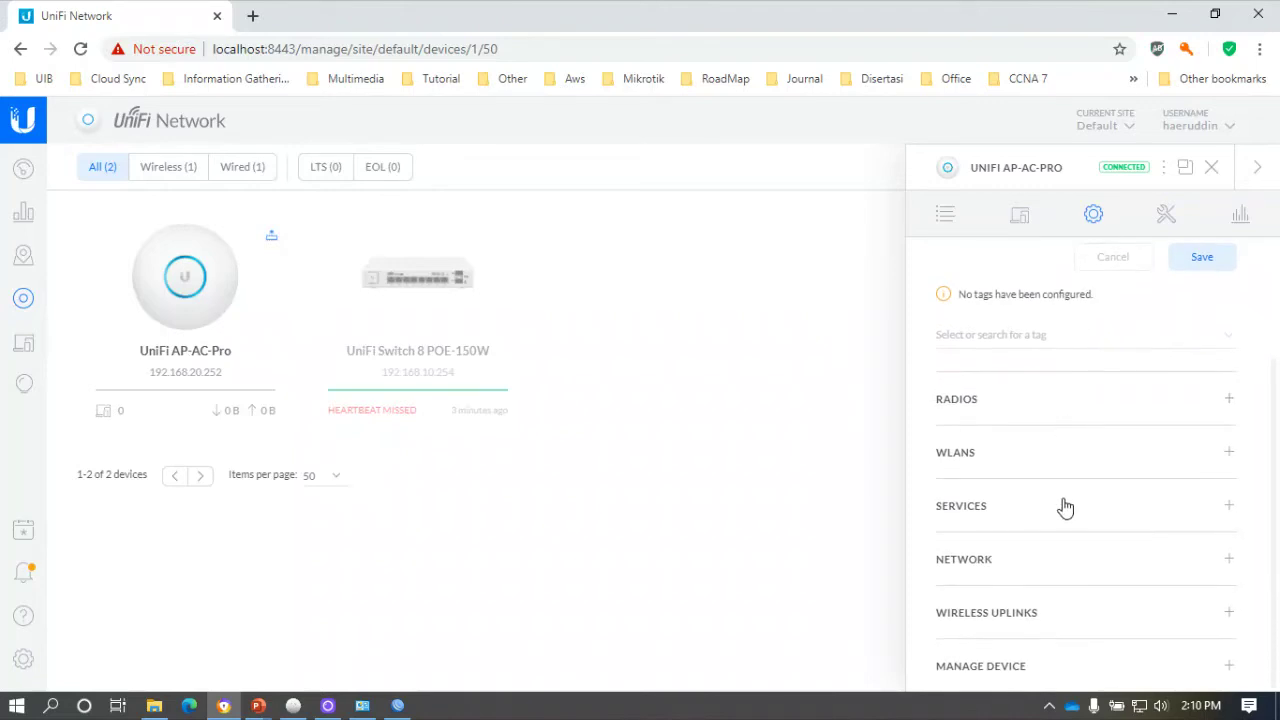
left_click(997, 672)
scroll(1023, 583, "down", 6)
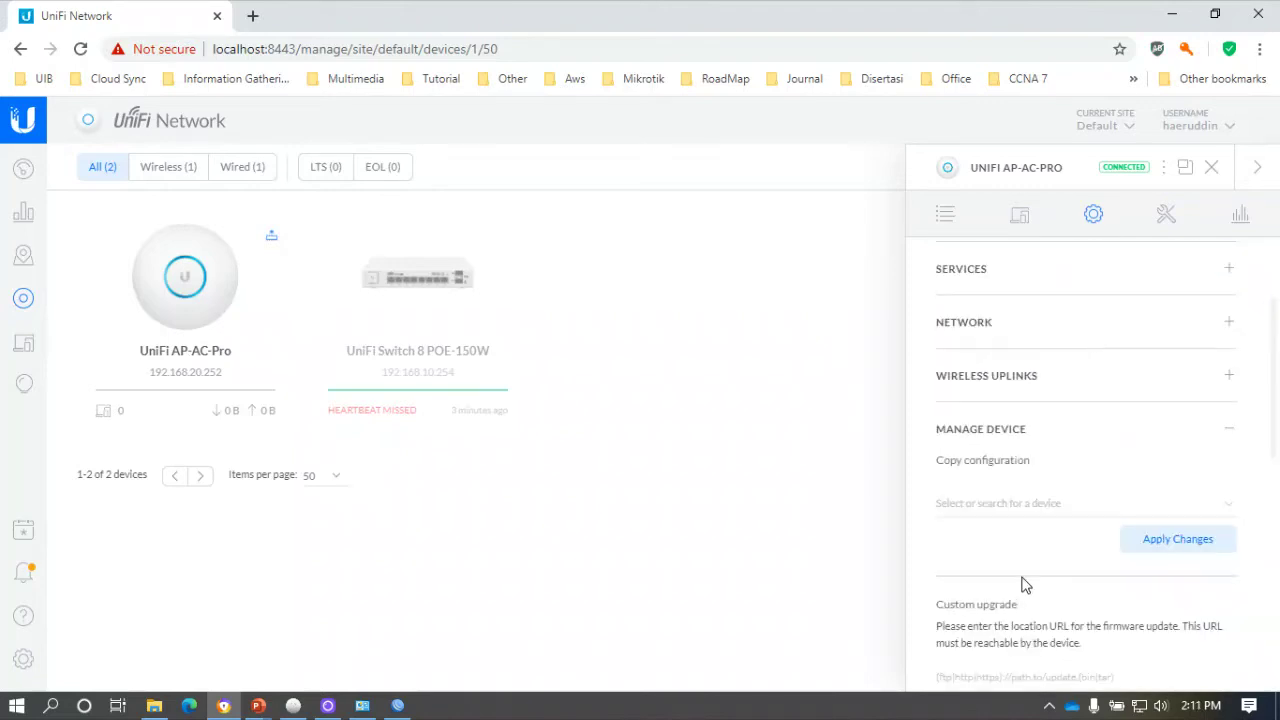
scroll(1060, 512, "down", 3)
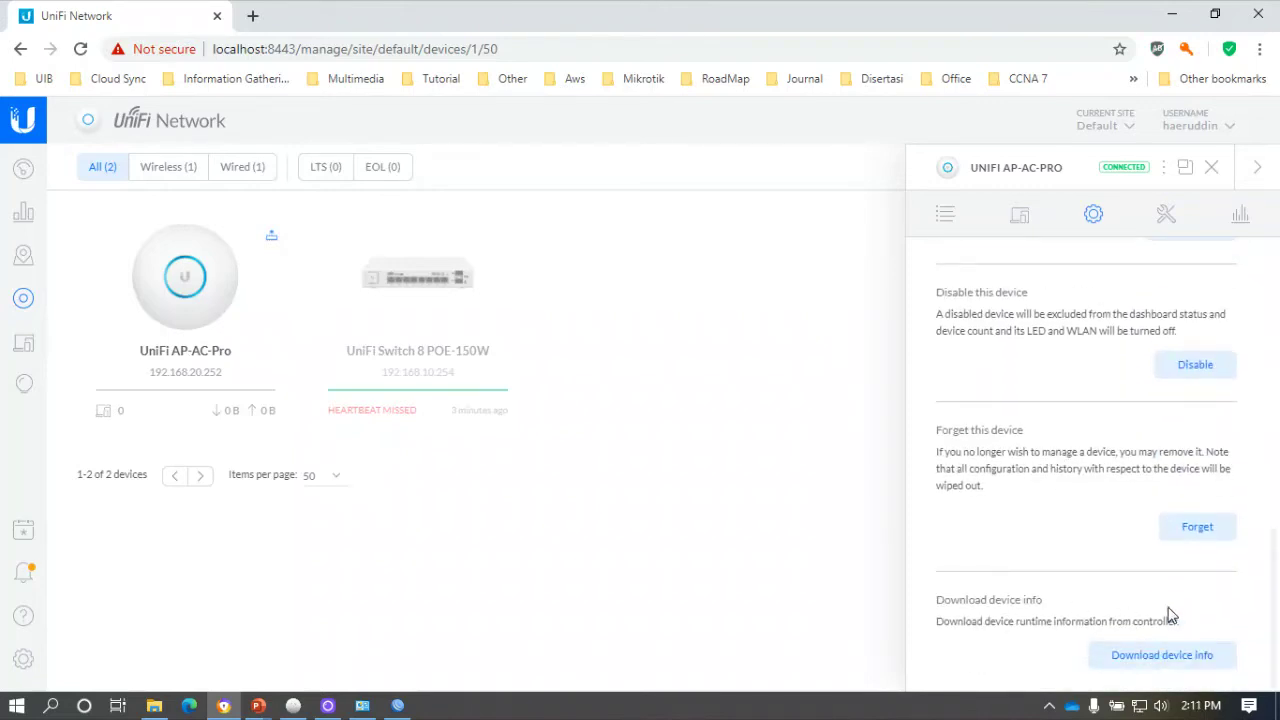
left_click(1203, 532)
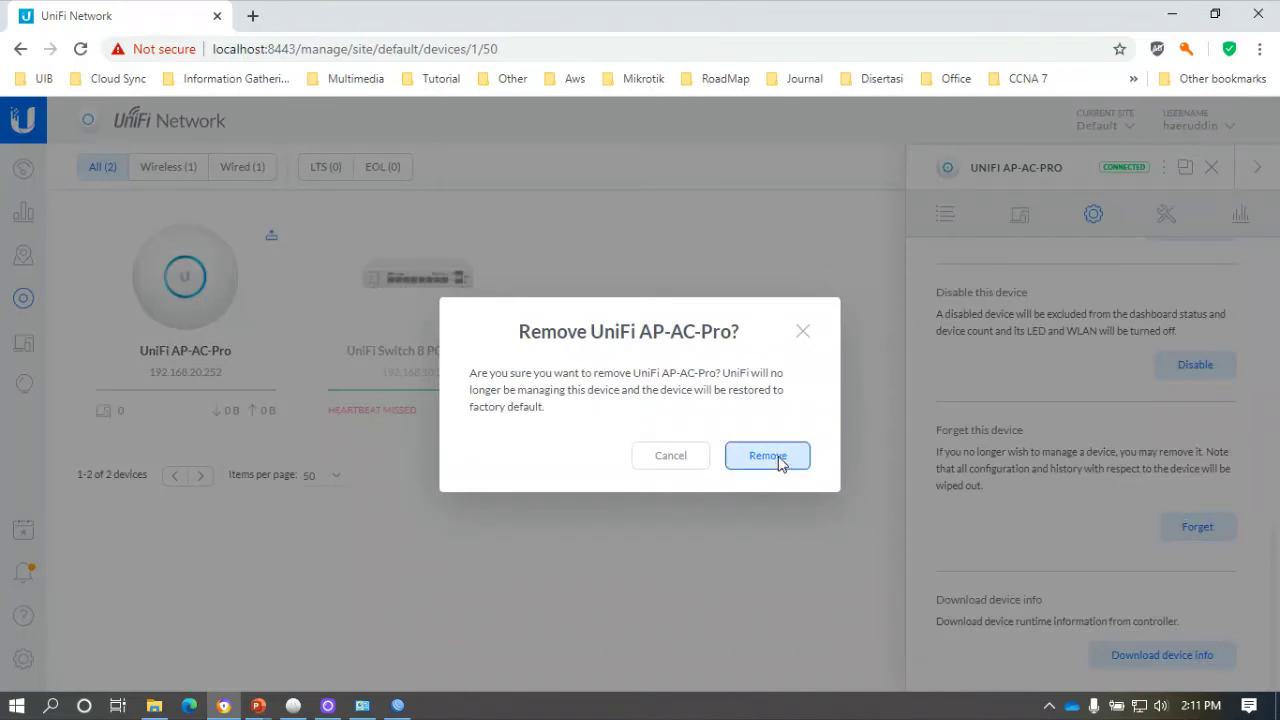
left_click(777, 462)
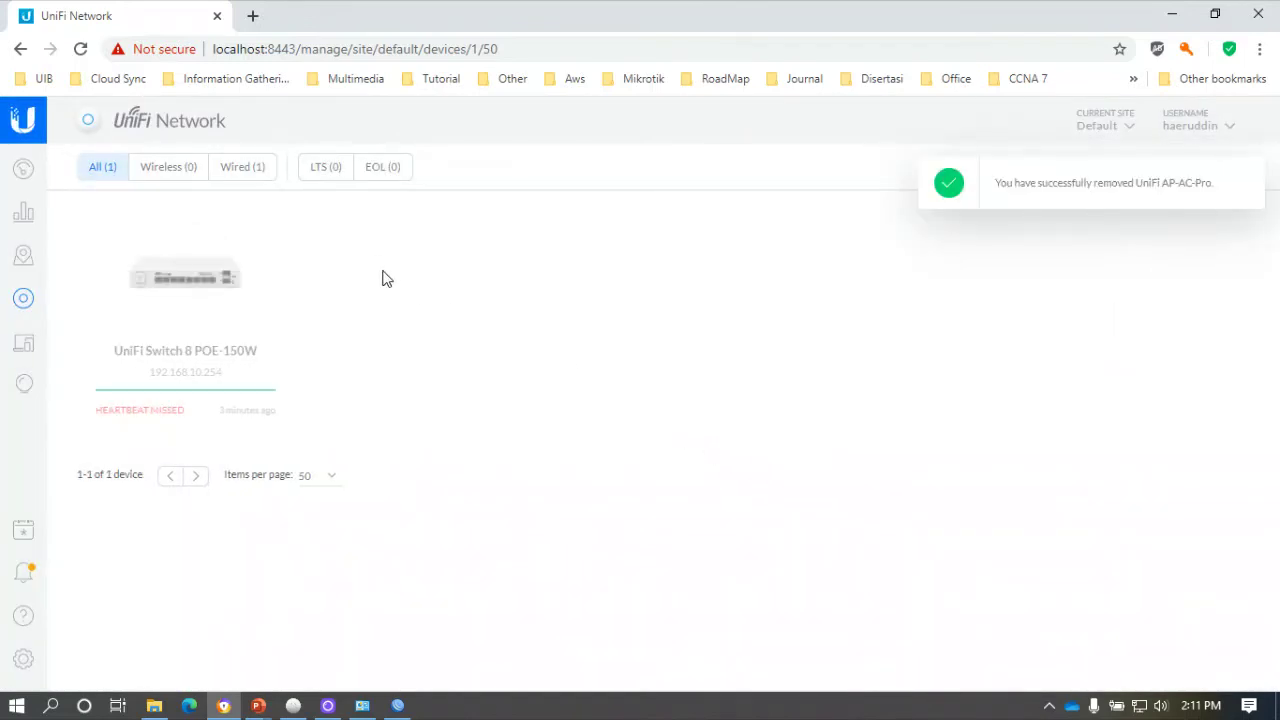
left_click(80, 49)
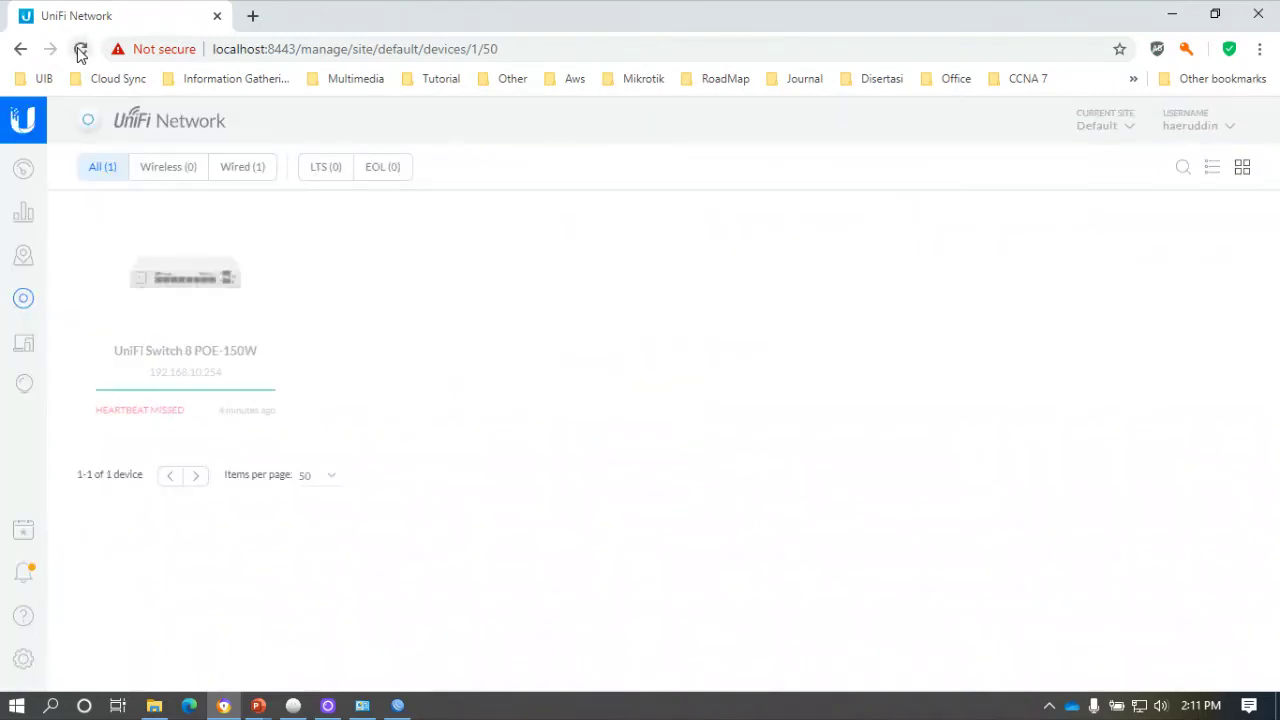
left_click(80, 49)
key("F5")
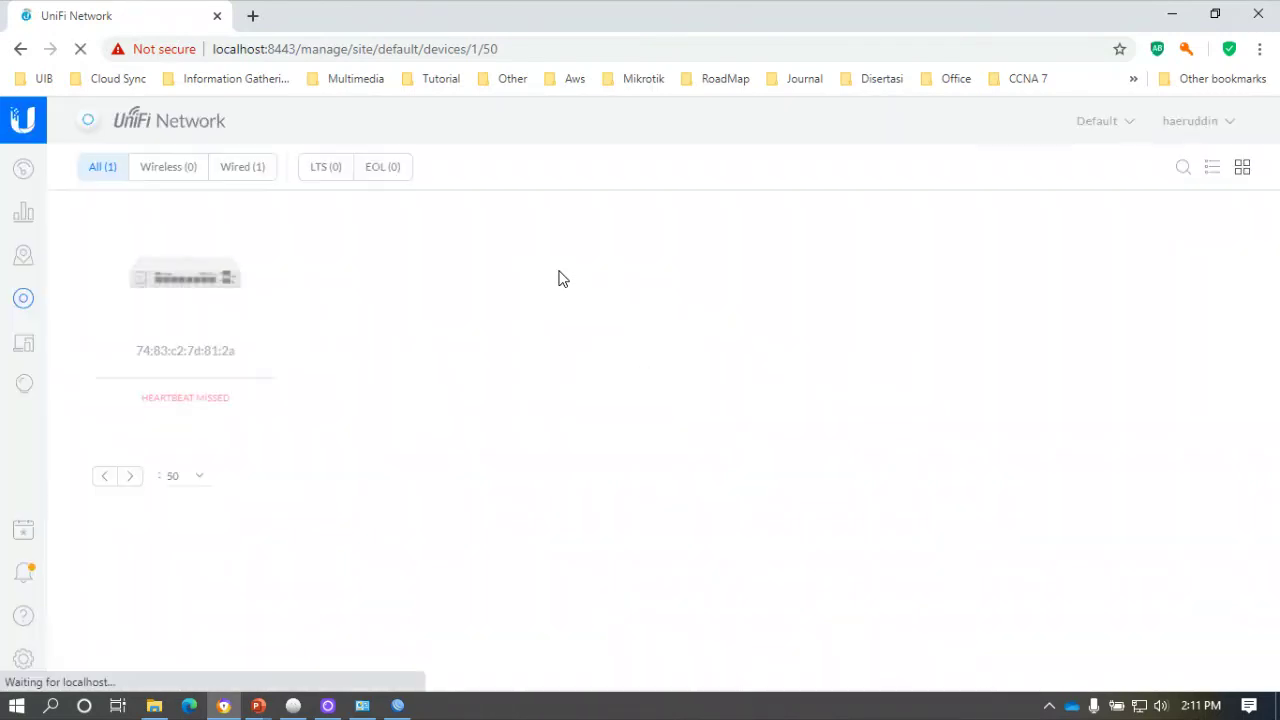
Switch between Map and Devices and reload until the AP at 192.168.10.252 shows Pending Adoption.
left_click(24, 264)
left_click(21, 304)
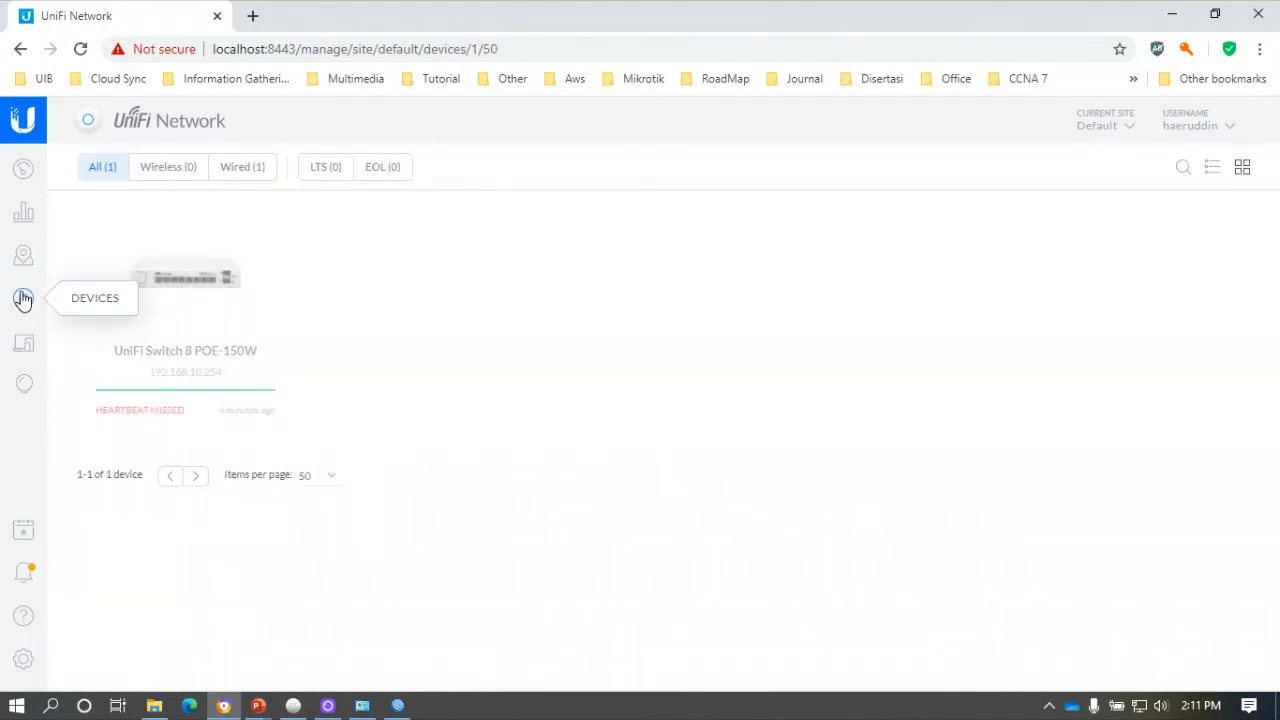
left_click(24, 262)
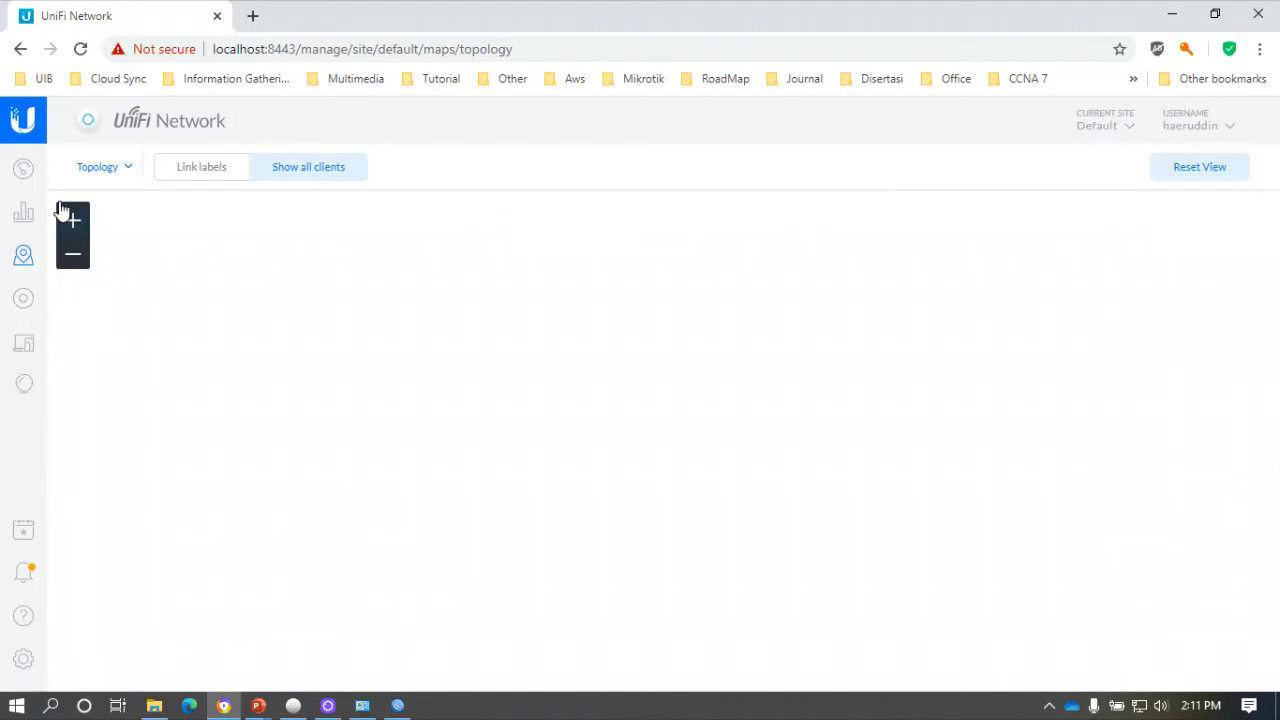
left_click(25, 299)
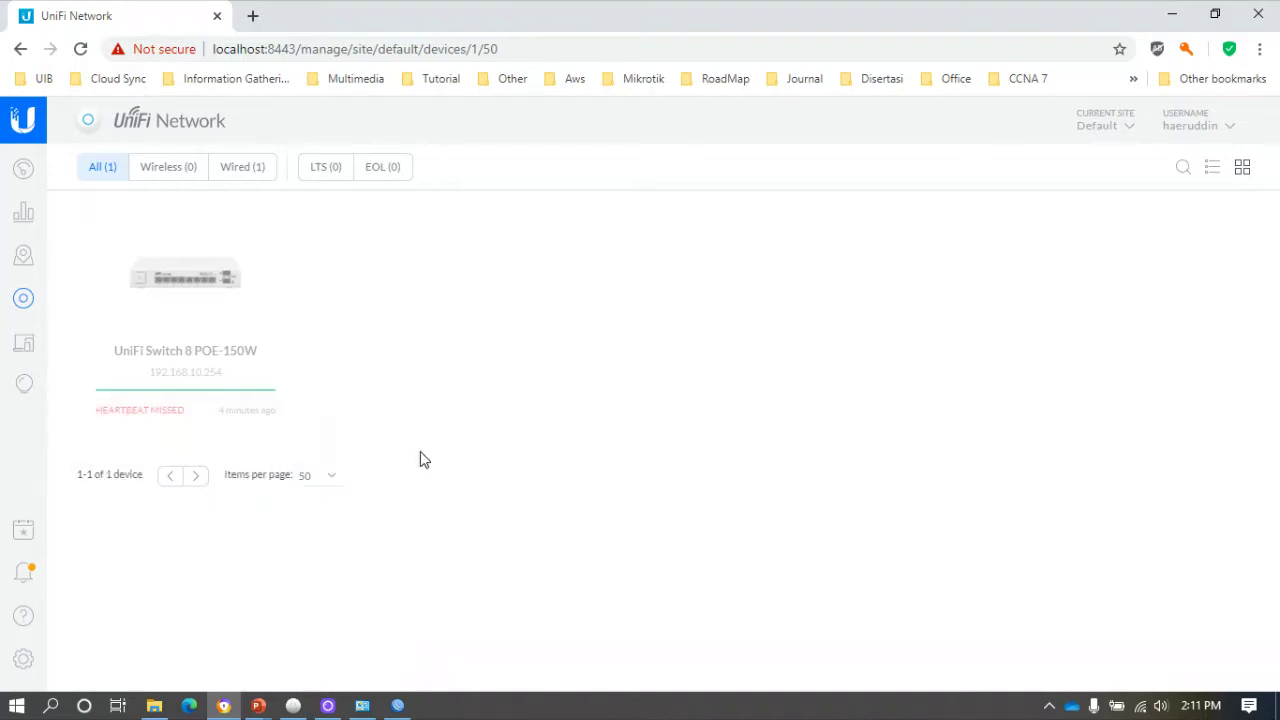
left_click(82, 50)
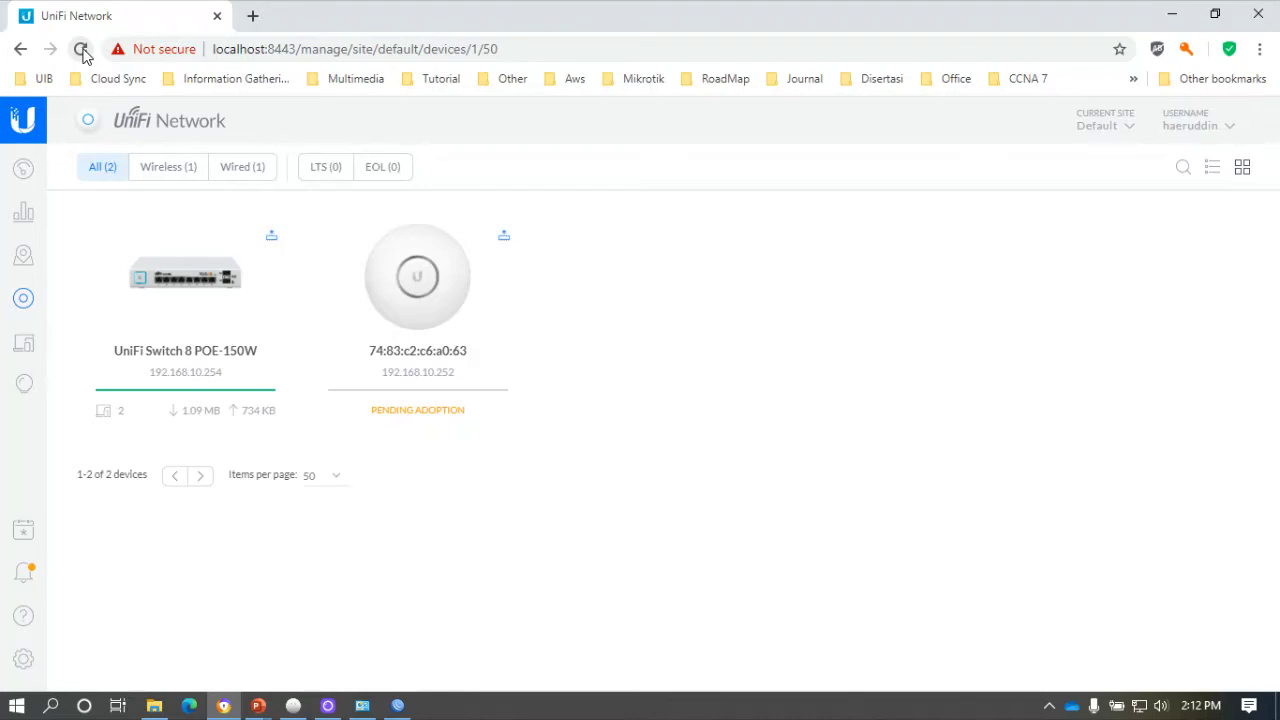
Try a plain Adopt on the AP-AC-Pro, then cancel the advanced adoption form.
left_click(82, 52)
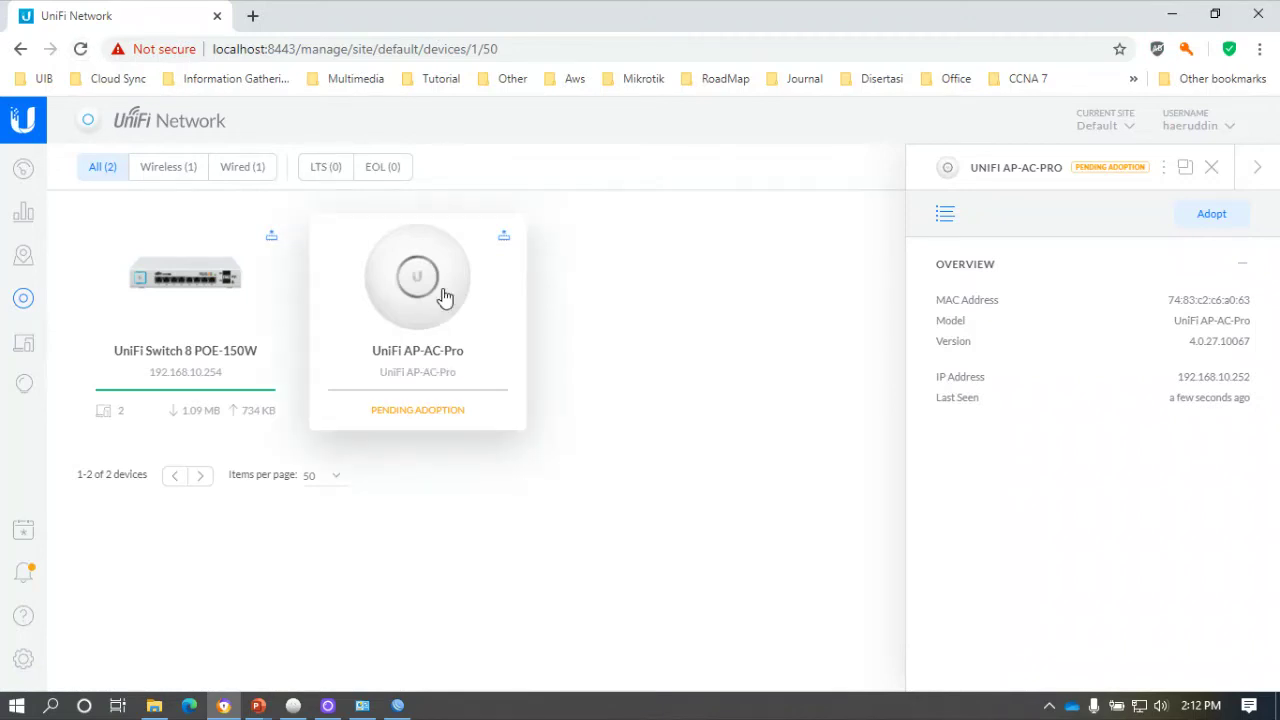
left_click(1219, 215)
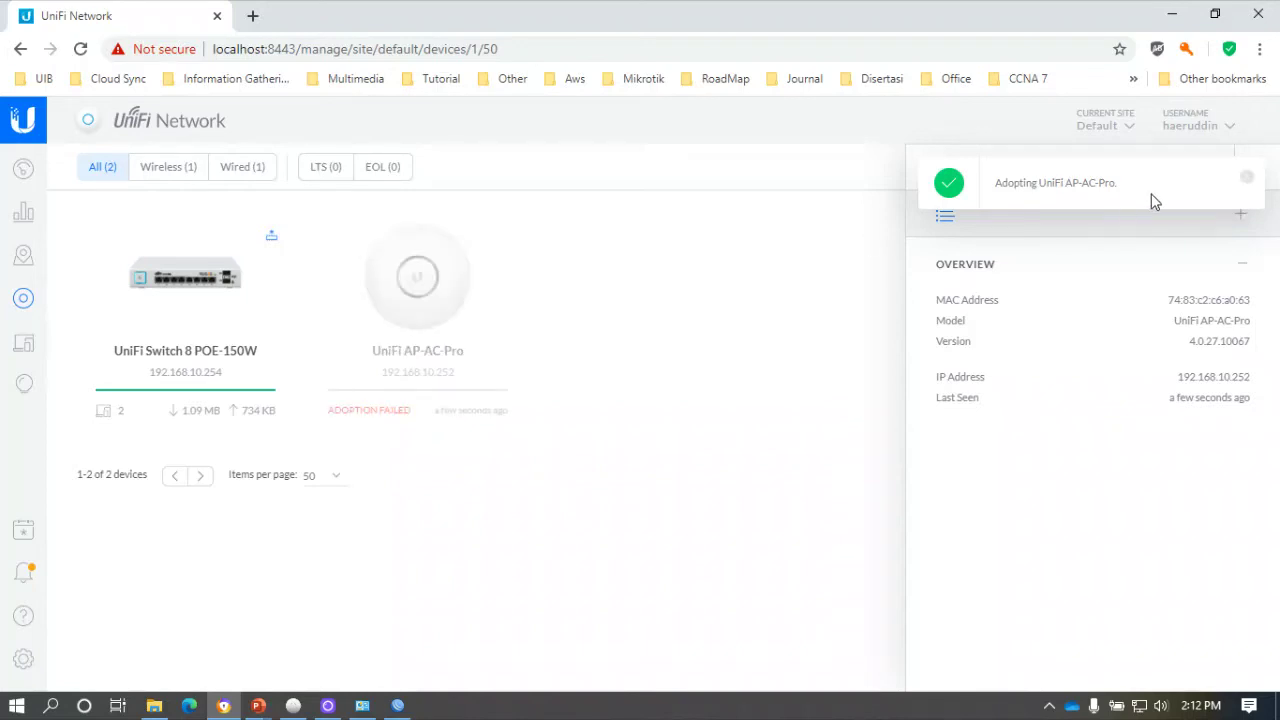
left_click(1247, 177)
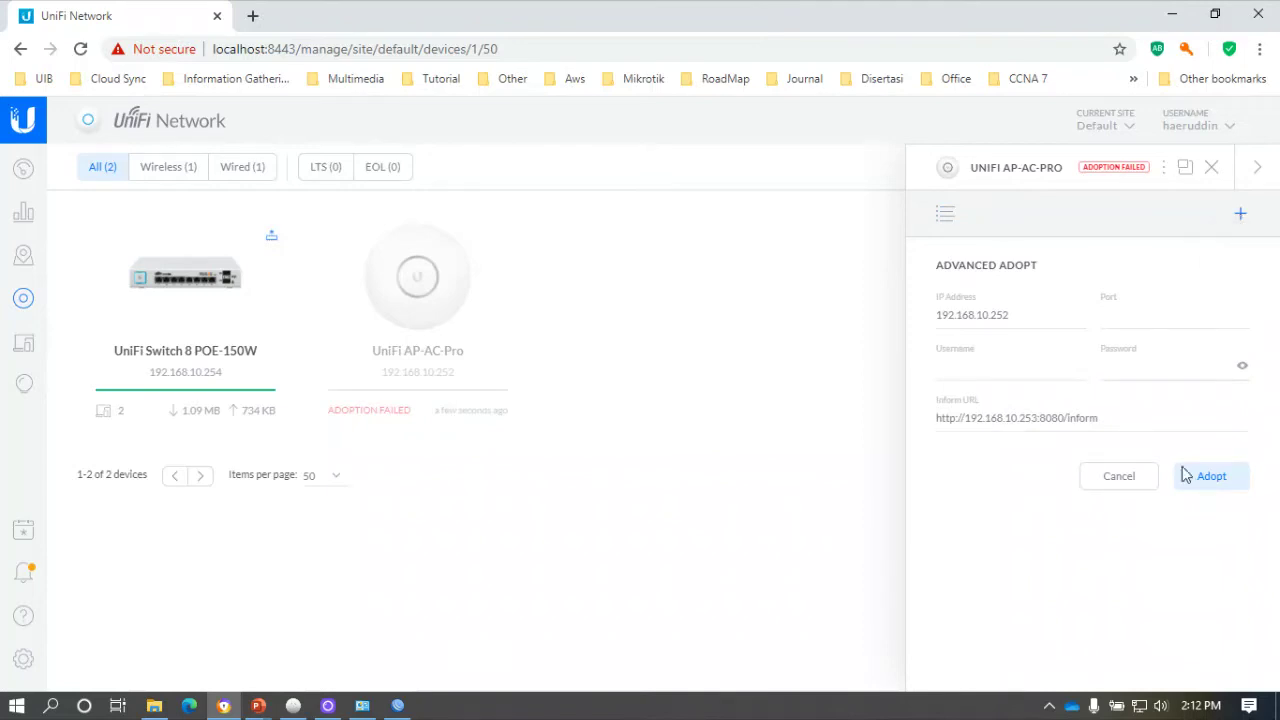
left_click(1206, 484)
left_click(1126, 480)
Reopen the AP-AC-Pro details and review its configuration settings.
left_click(1211, 168)
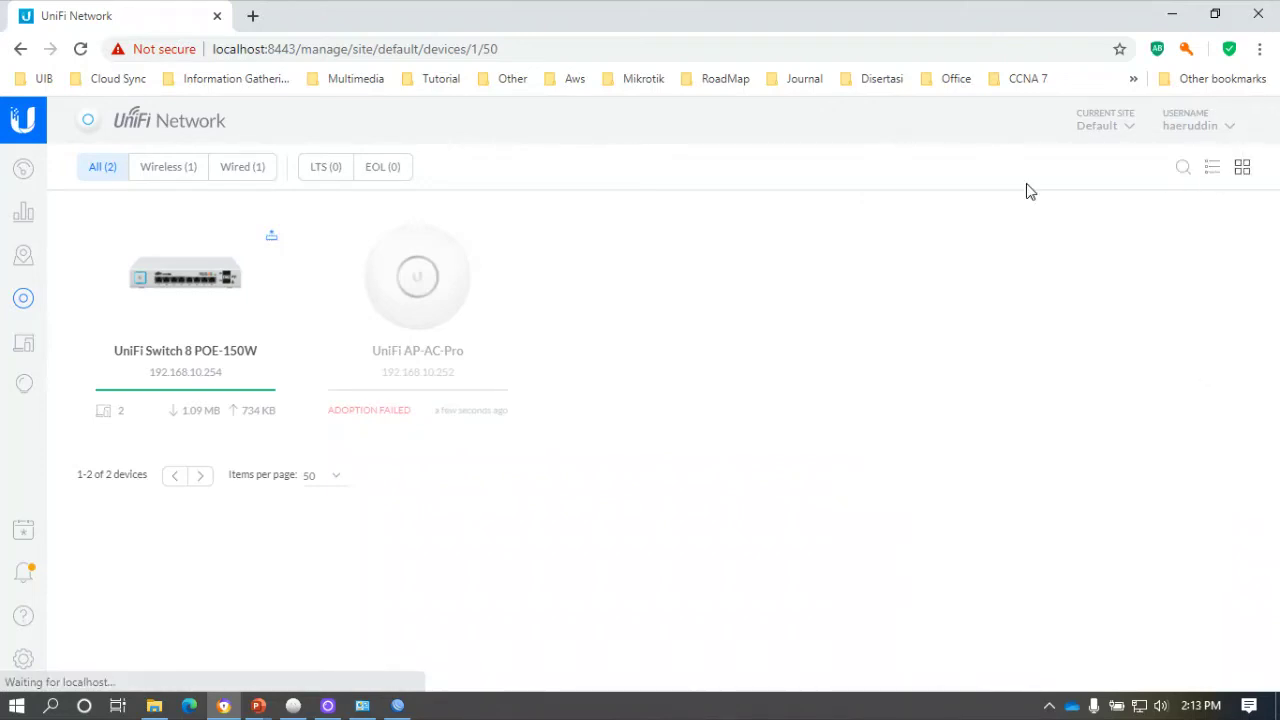
left_click(428, 301)
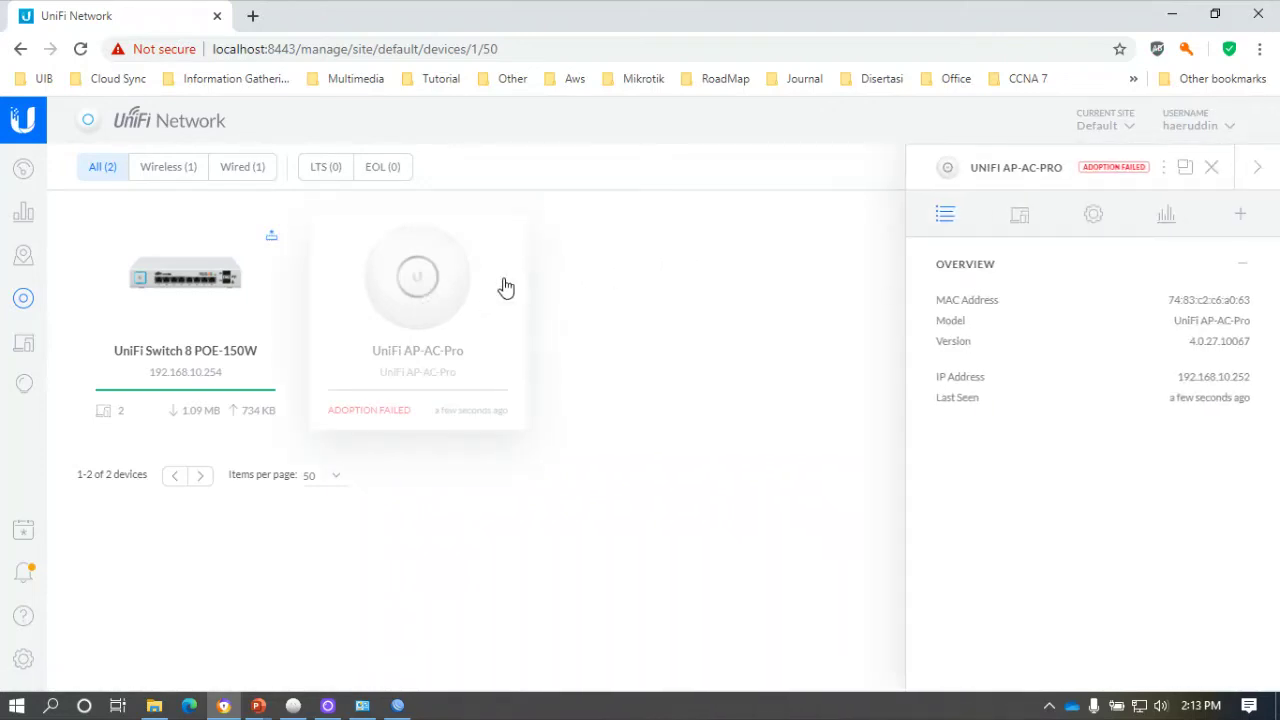
left_click(1096, 218)
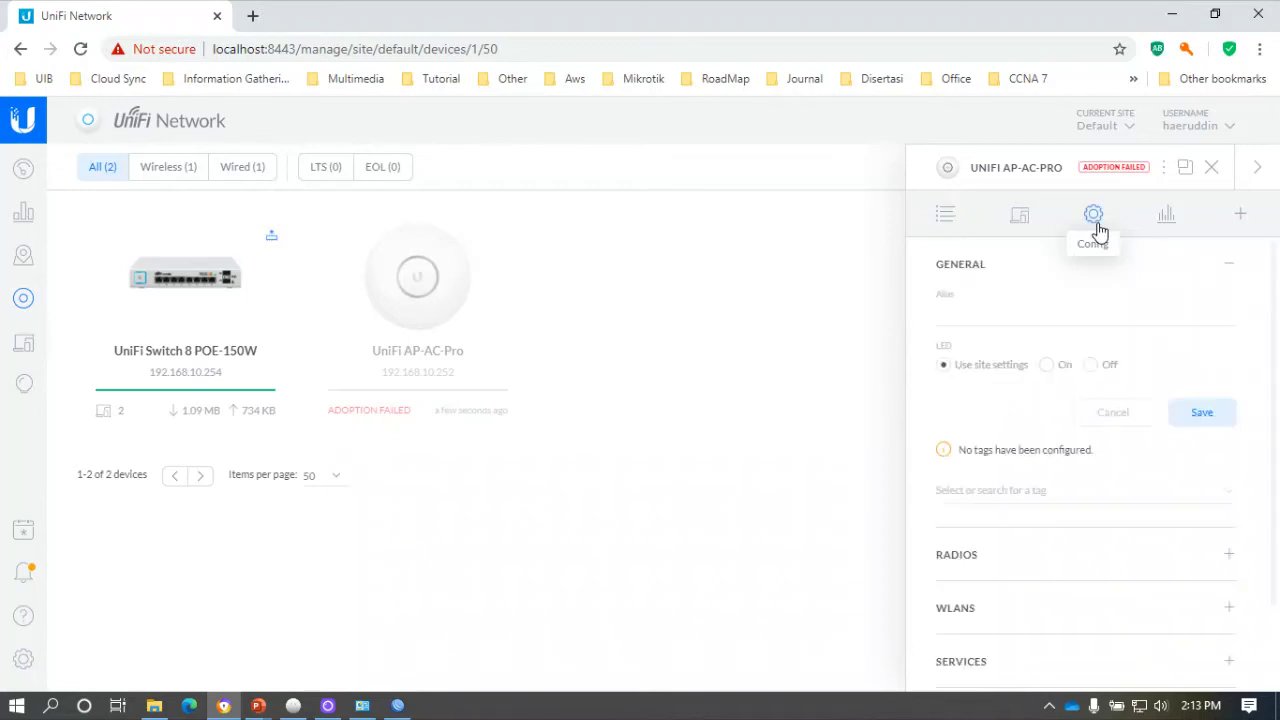
left_click(1211, 168)
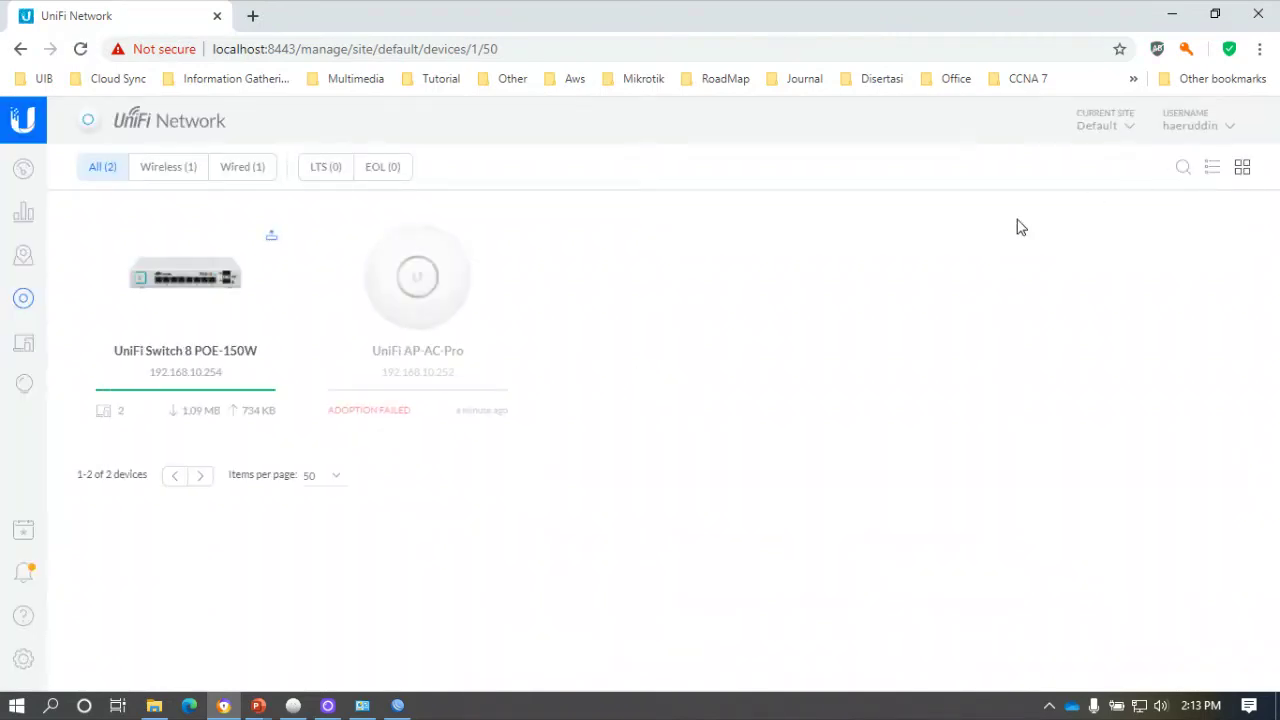
Advanced-adopt the AP with SSH port 22 and the device username and password, declining to save the password.
left_click(455, 314)
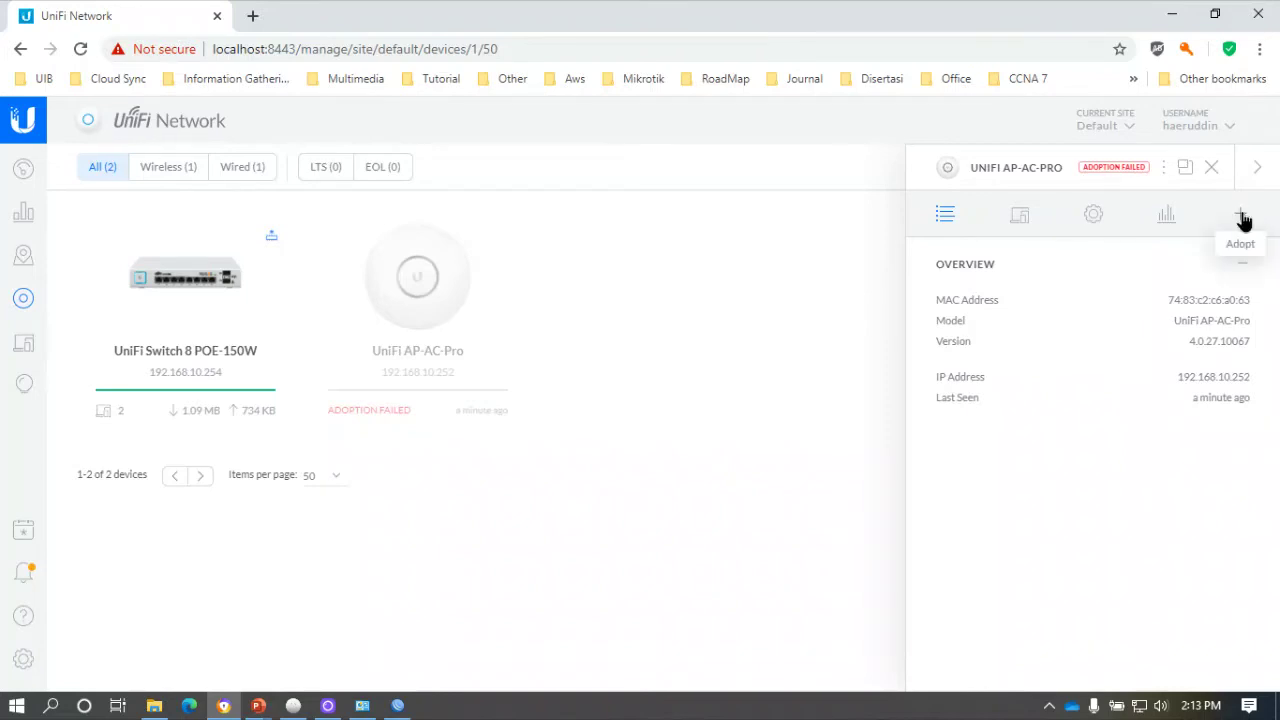
left_click(1241, 215)
left_click(1151, 322)
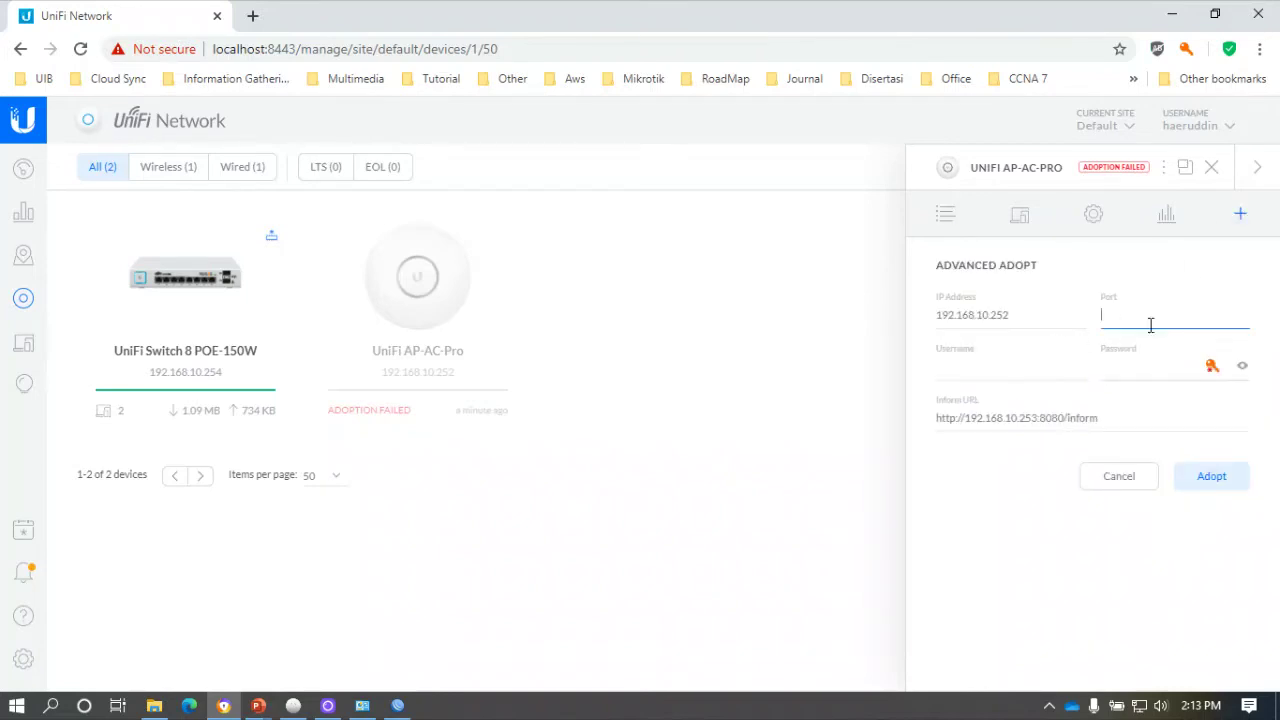
type("22")
left_click(1020, 370)
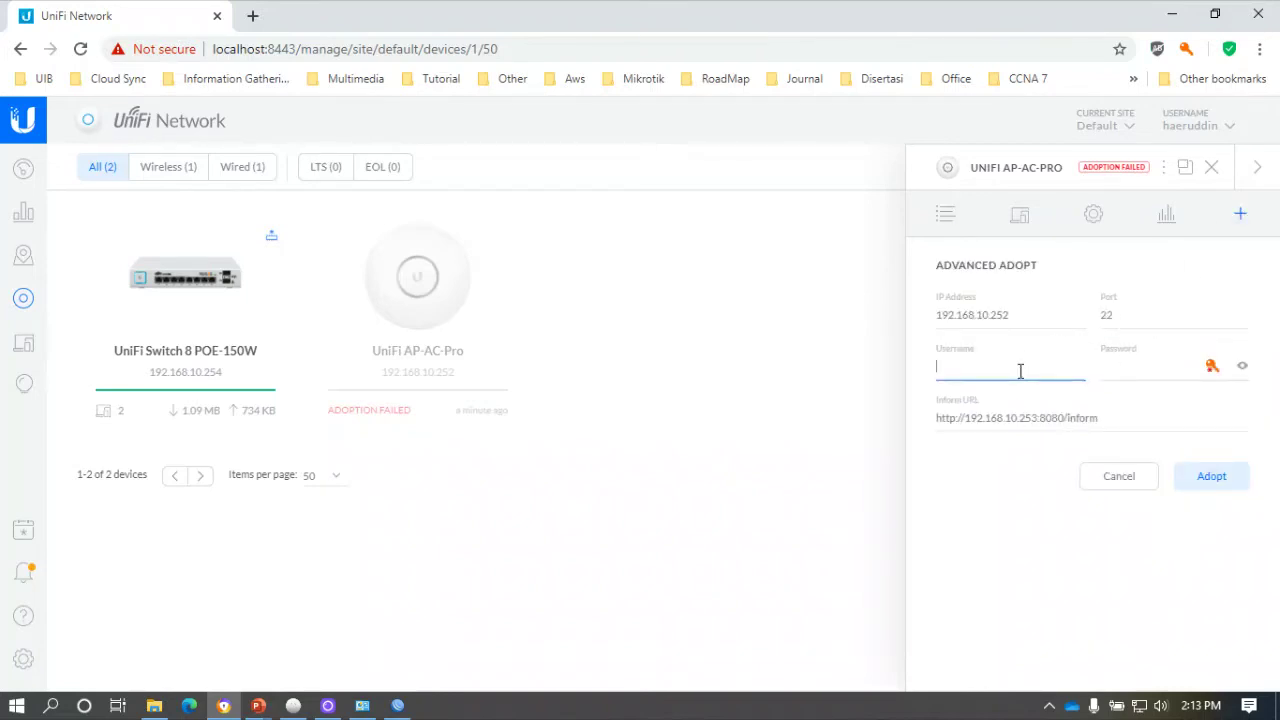
key("Tab")
type("********")
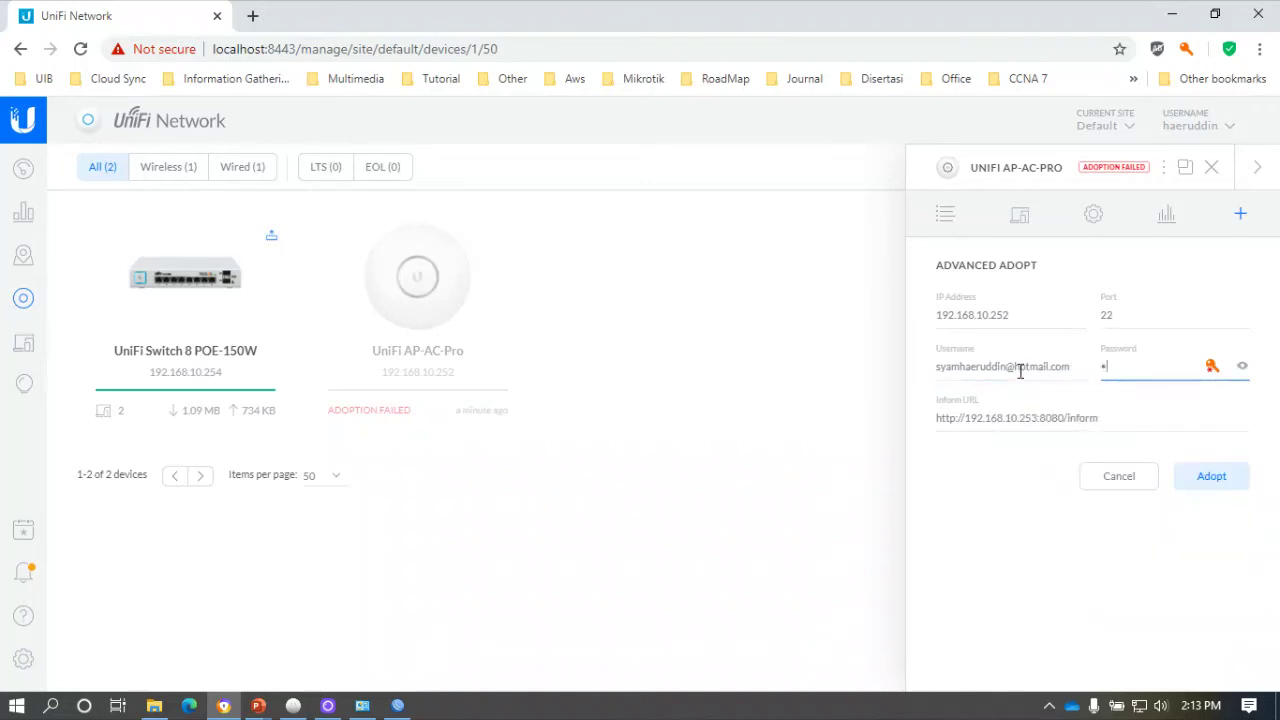
type("**")
left_click(1216, 477)
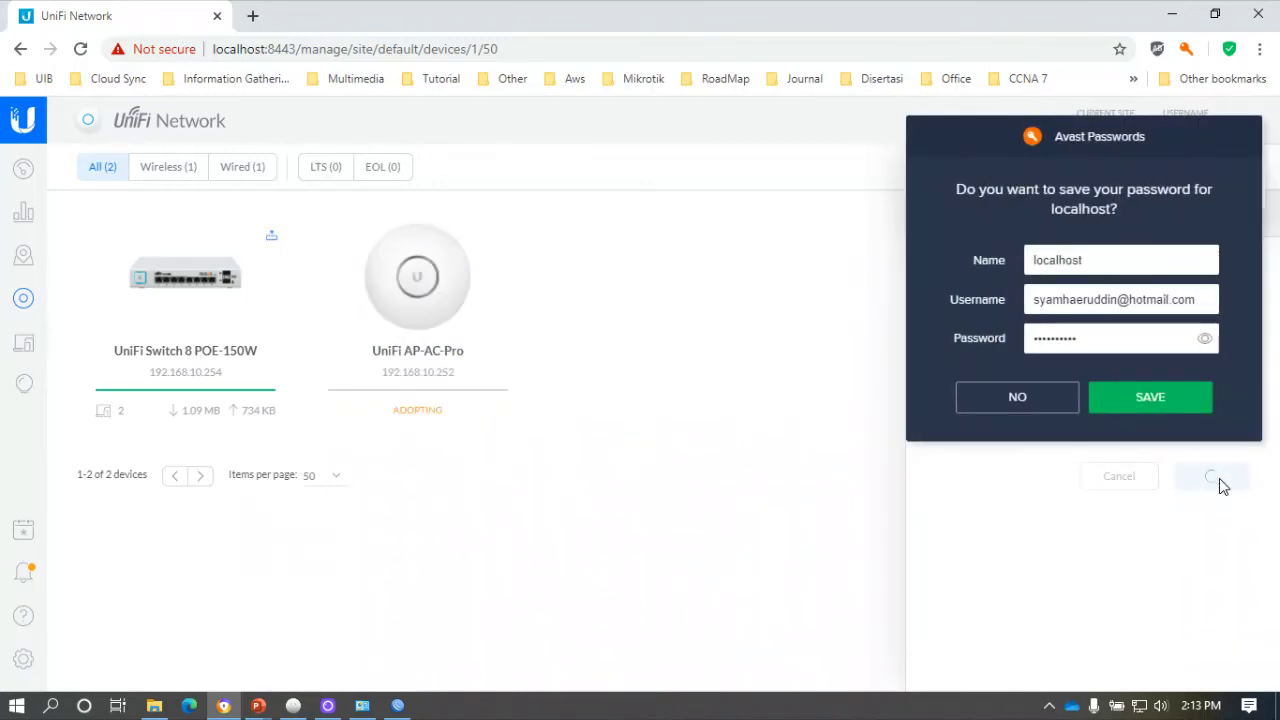
left_click(1050, 405)
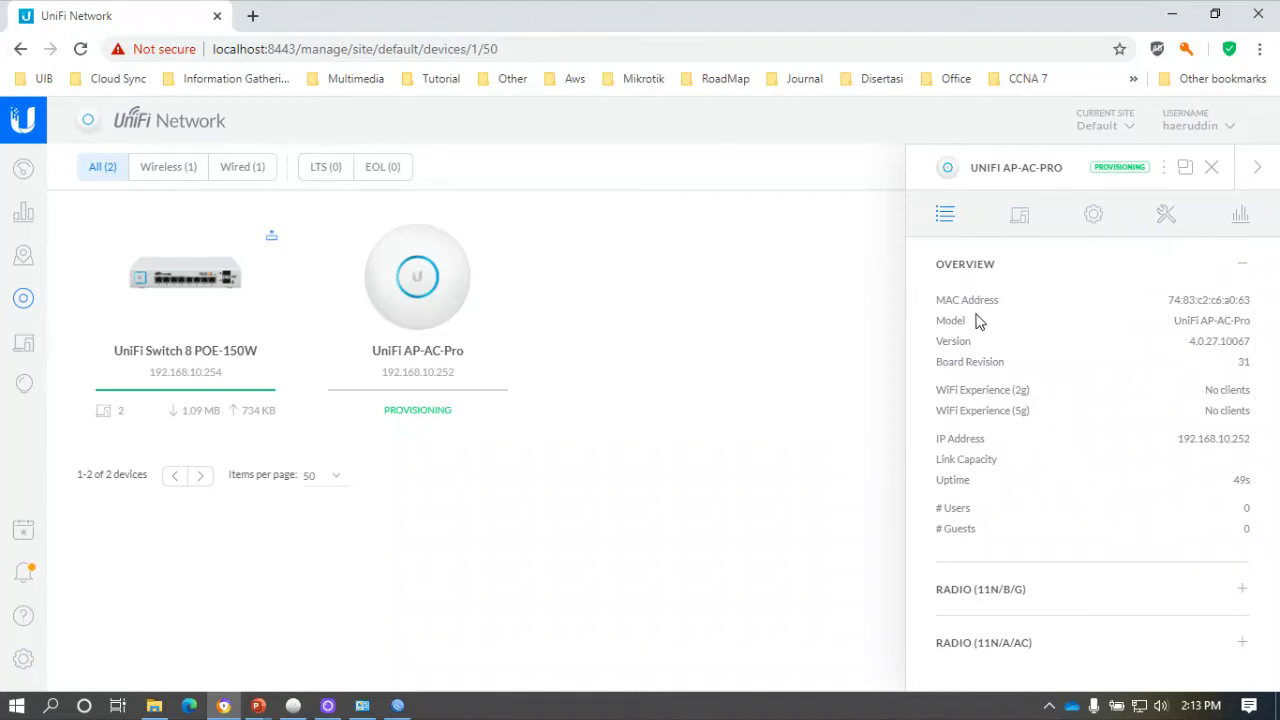
Close the AP-AC-Pro panel once it is online at CPU 0% and memory 50%.
left_click(1211, 167)
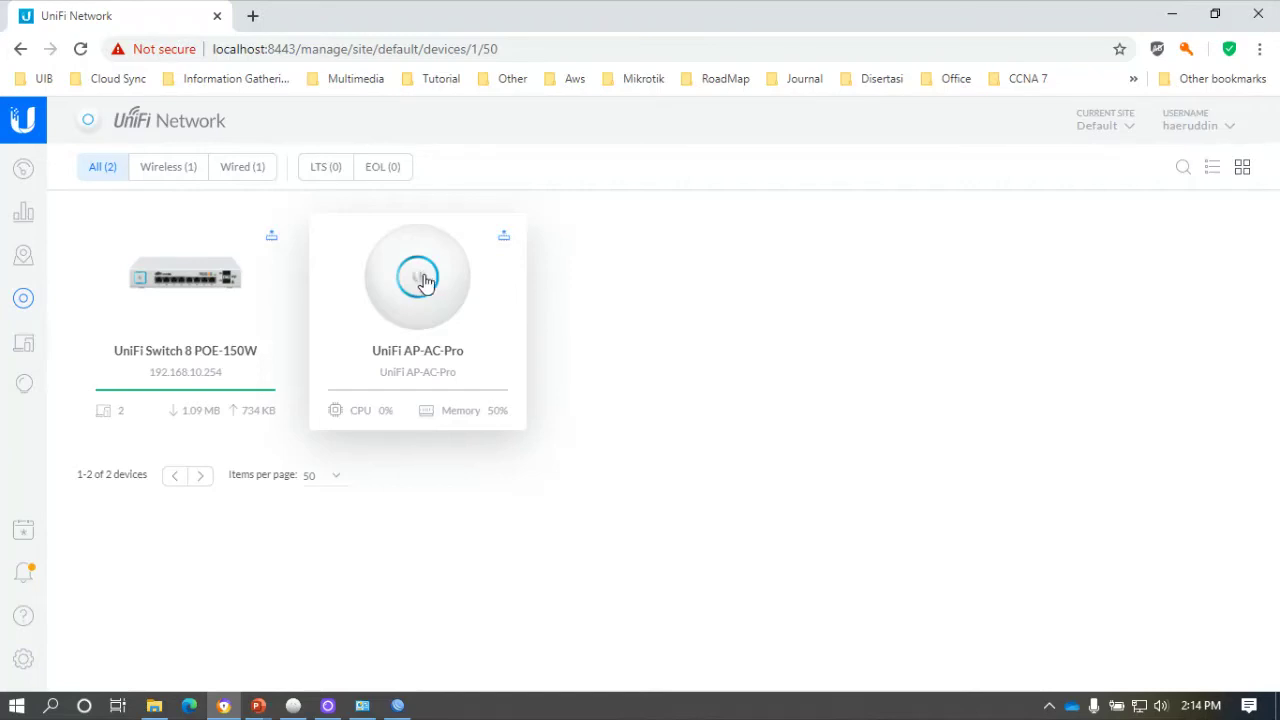
Open the connected AP-AC-Pro's configuration settings.
left_click(429, 289)
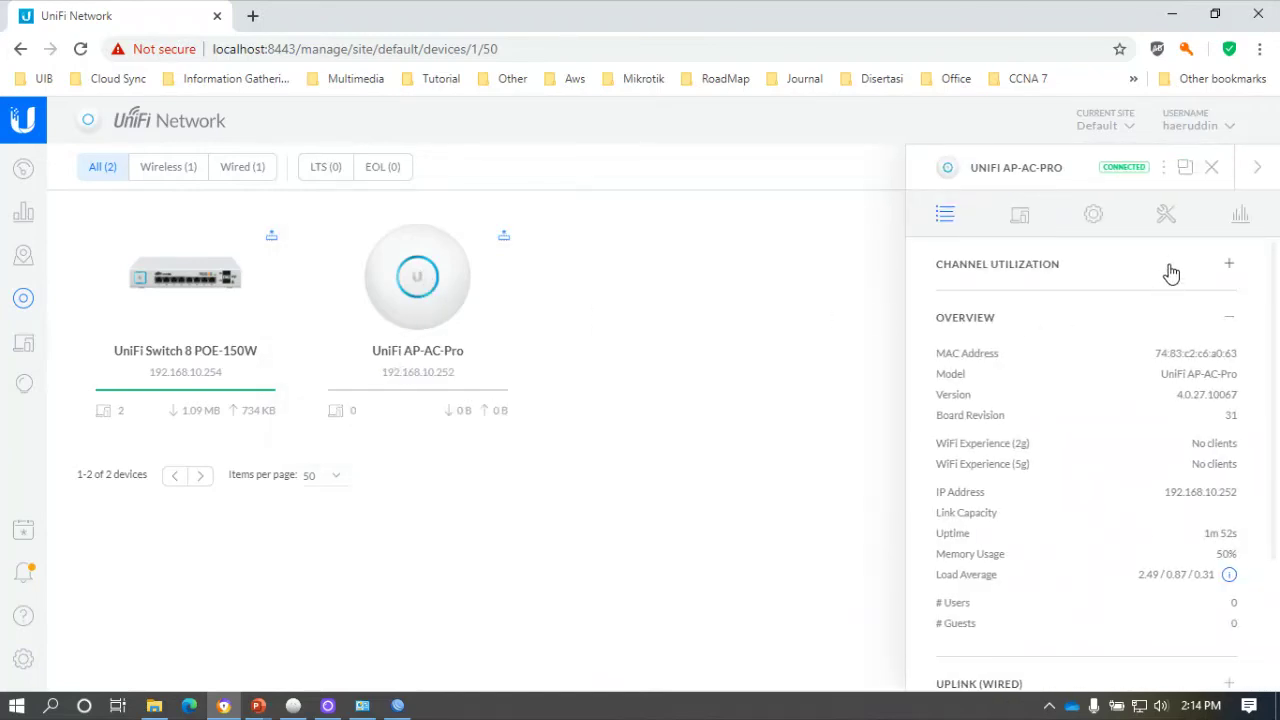
left_click(1100, 224)
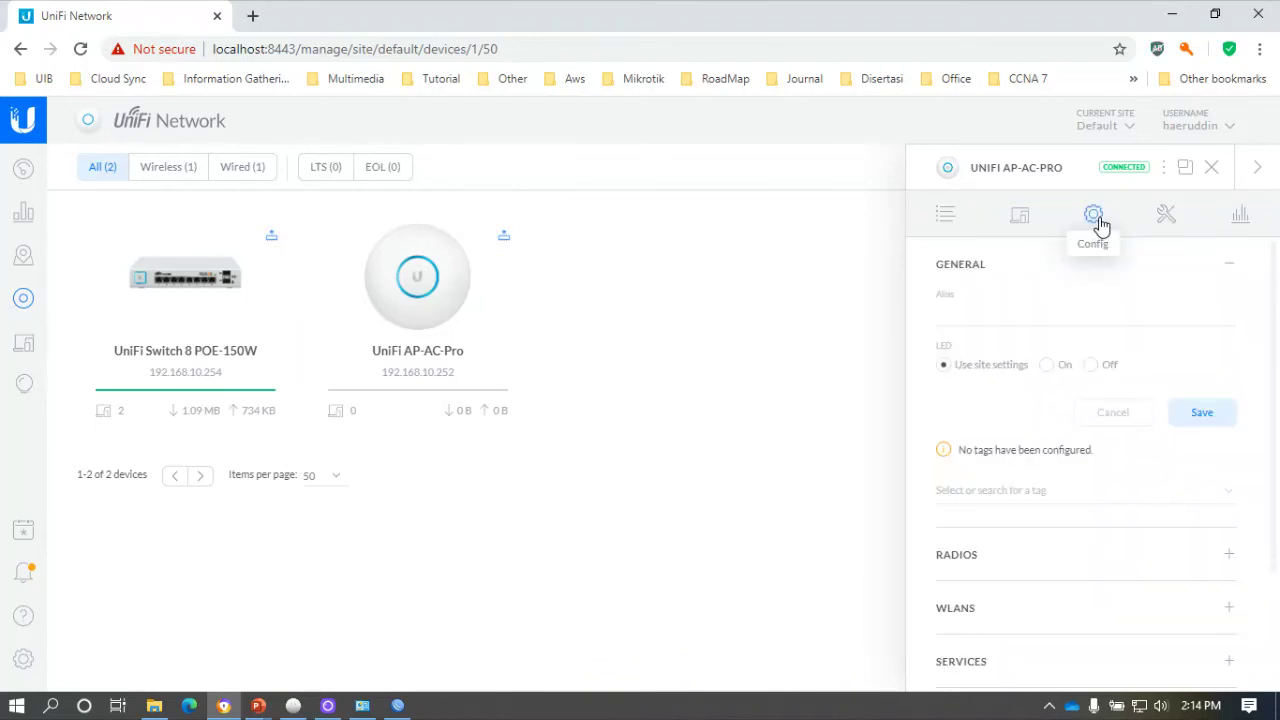
left_click(1012, 314)
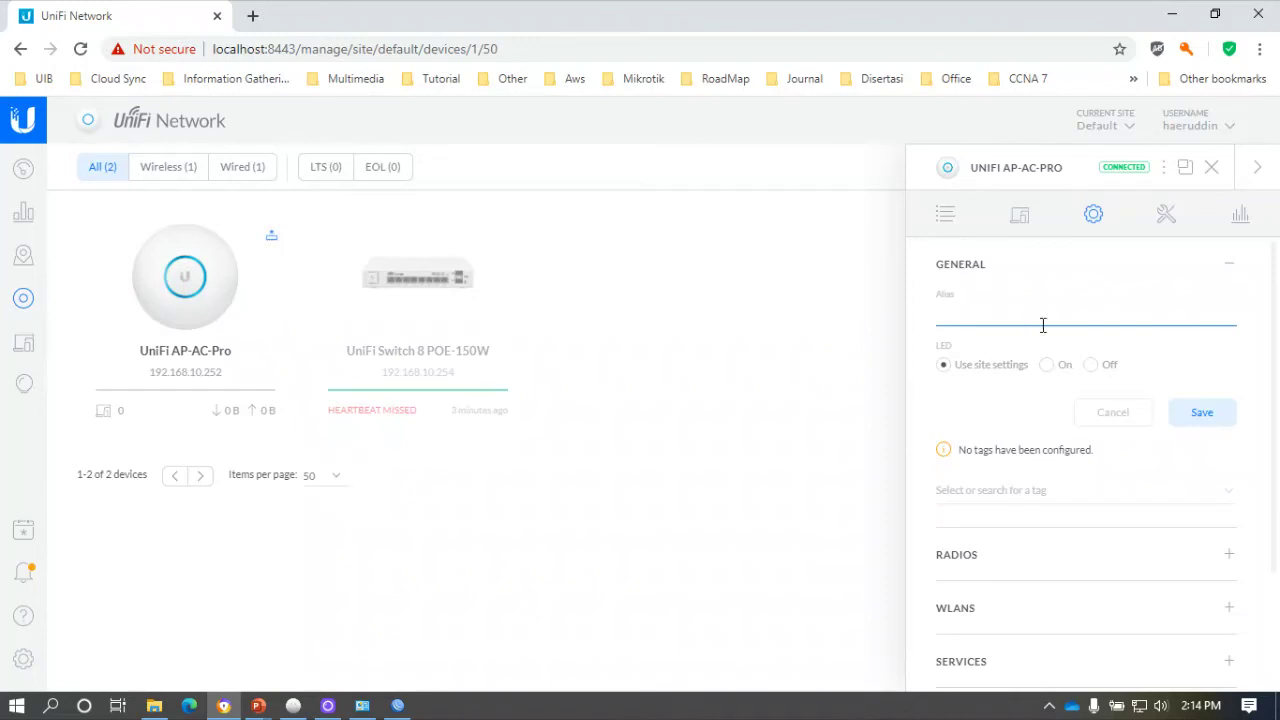
scroll(1025, 345, "down", 1)
scroll(1025, 345, "down", 2)
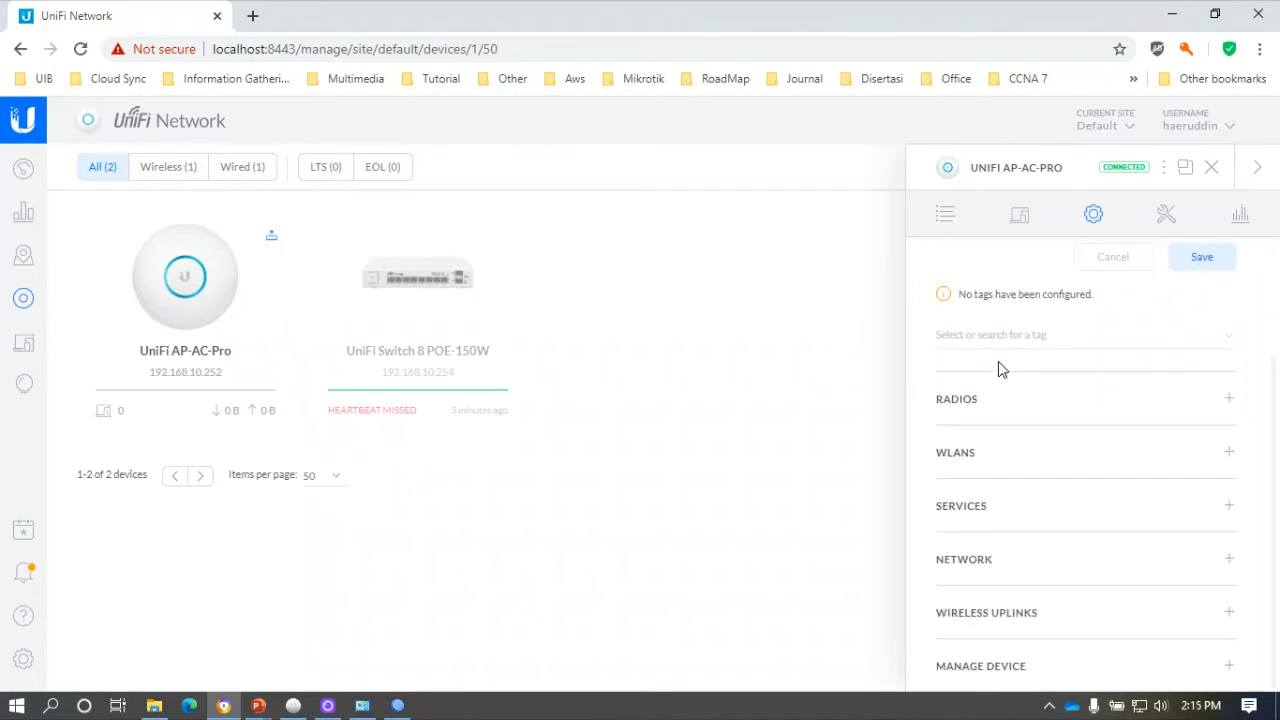
Keep the 5G radio at VHT20 with Auto channel, then view the Default WLAN group assignments.
left_click(994, 399)
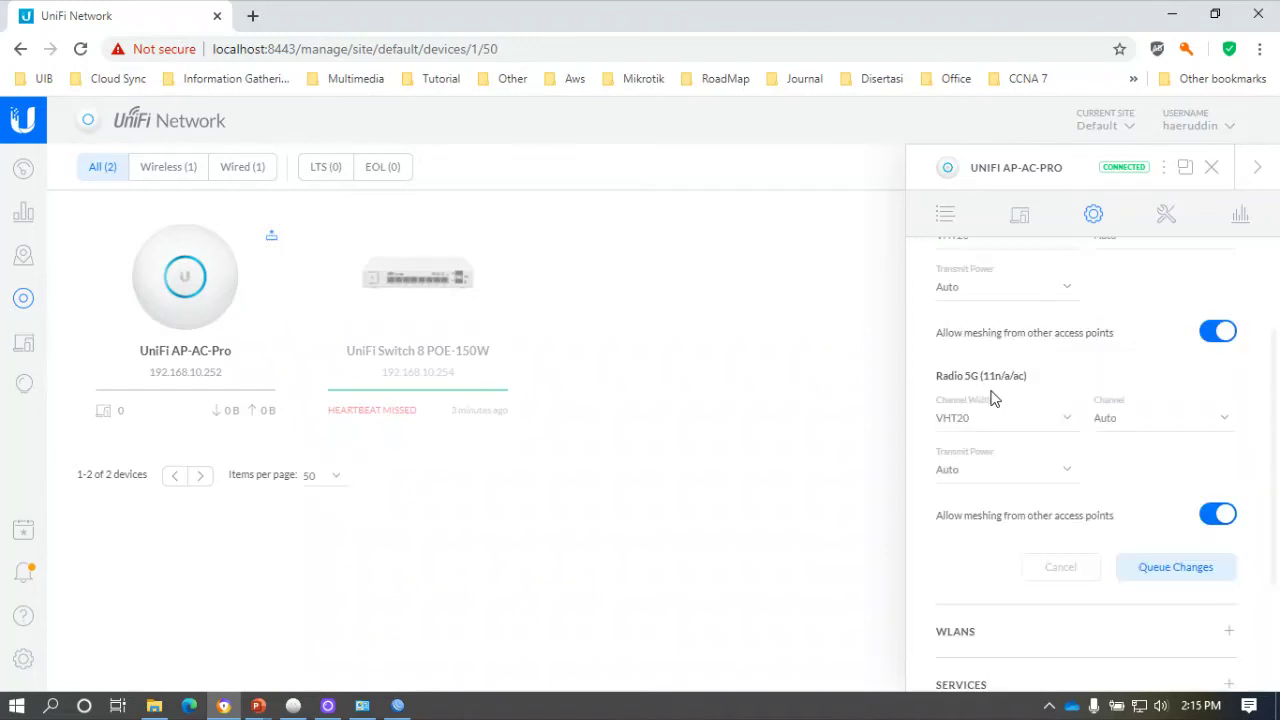
left_click(978, 424)
left_click(981, 425)
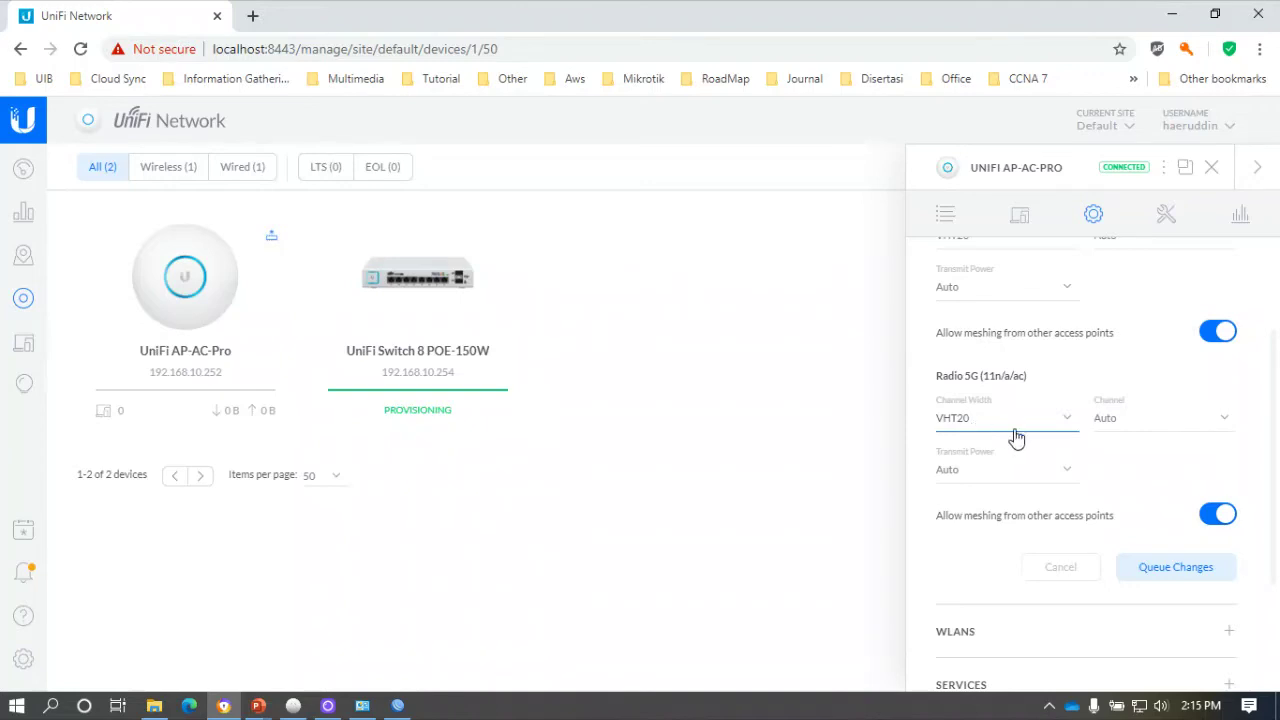
left_click(1127, 425)
left_click(1130, 425)
scroll(1006, 454, "down", 2)
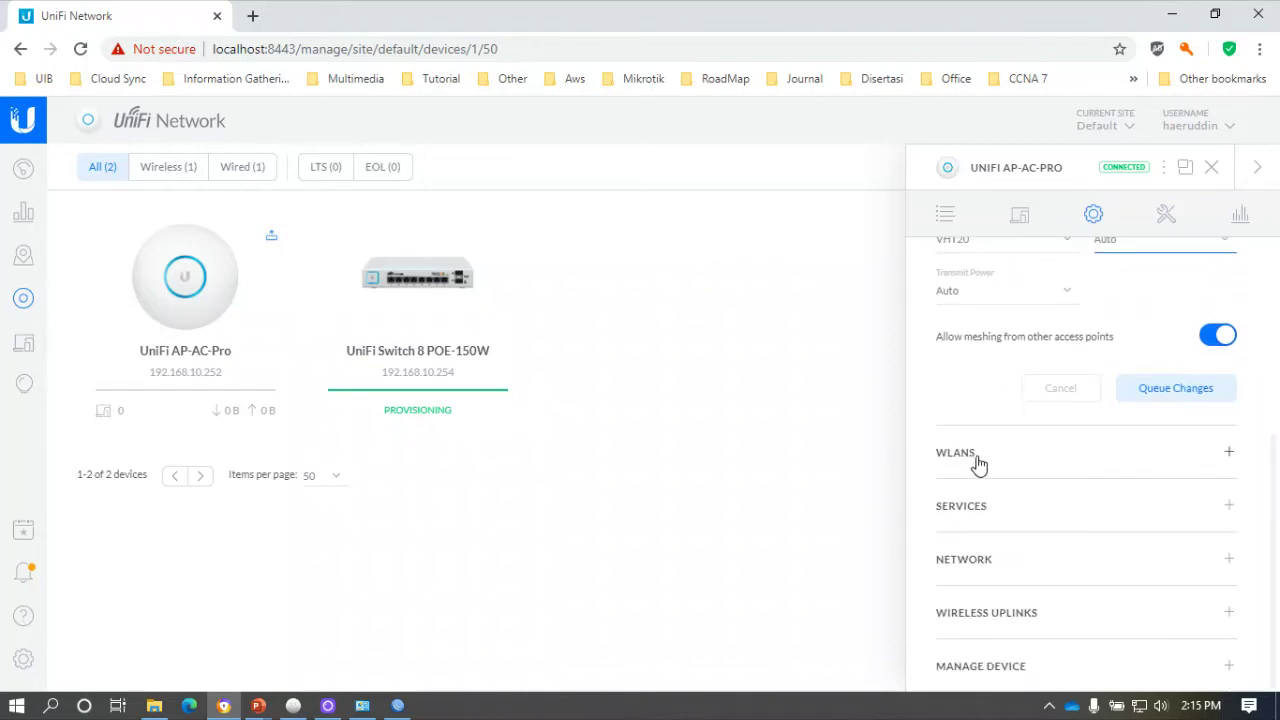
left_click(977, 456)
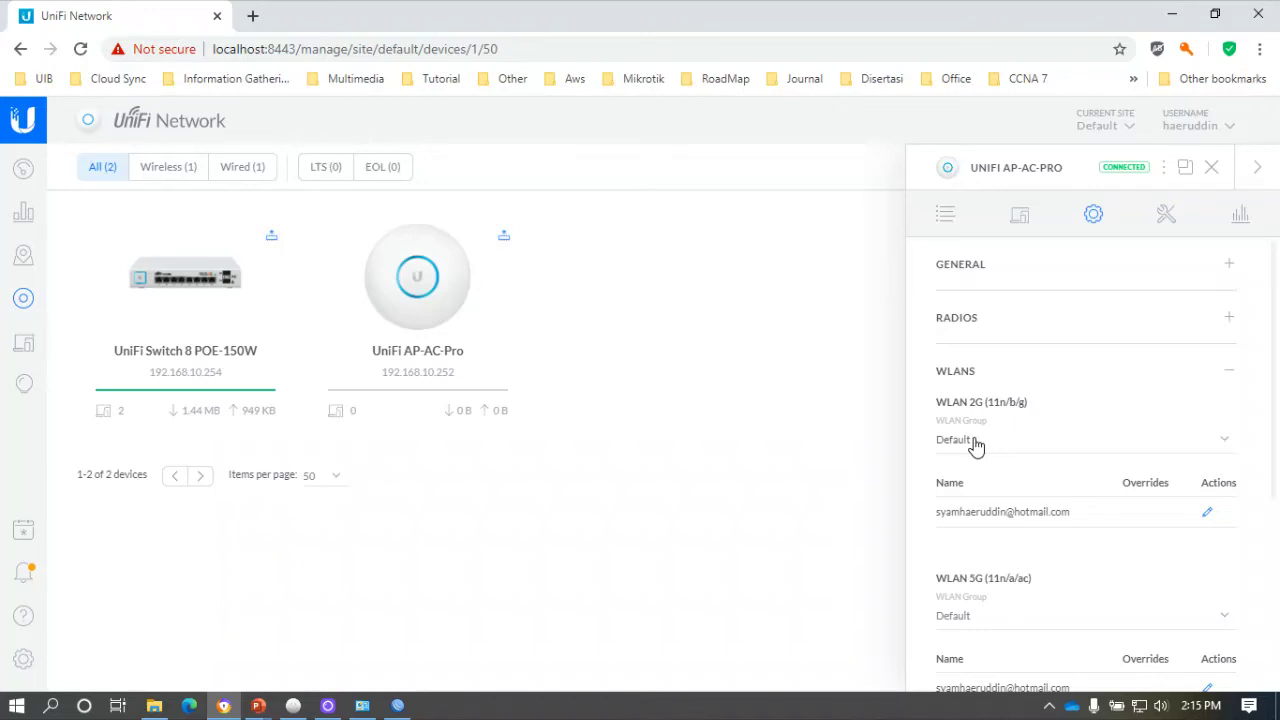
In Wireless Networks settings, select the Multi SSID group to confirm VLAN10, VLAN20 and VLAN30.
left_click(23, 658)
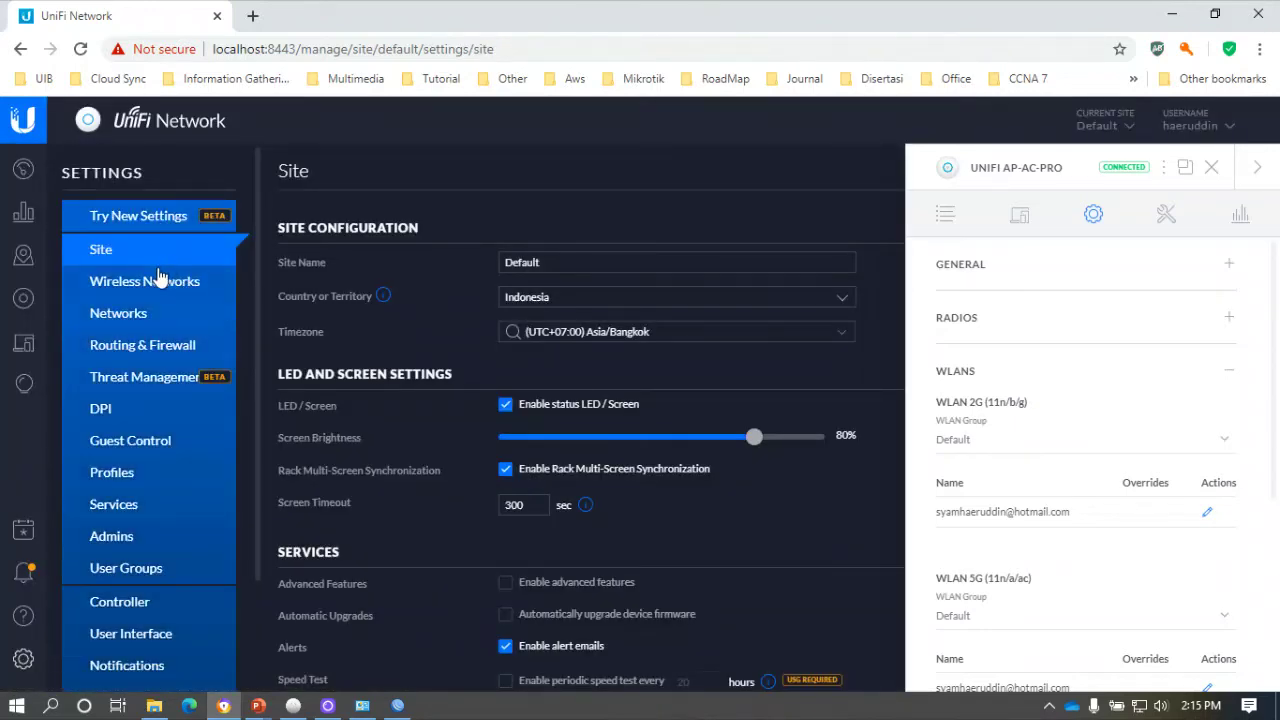
left_click(152, 288)
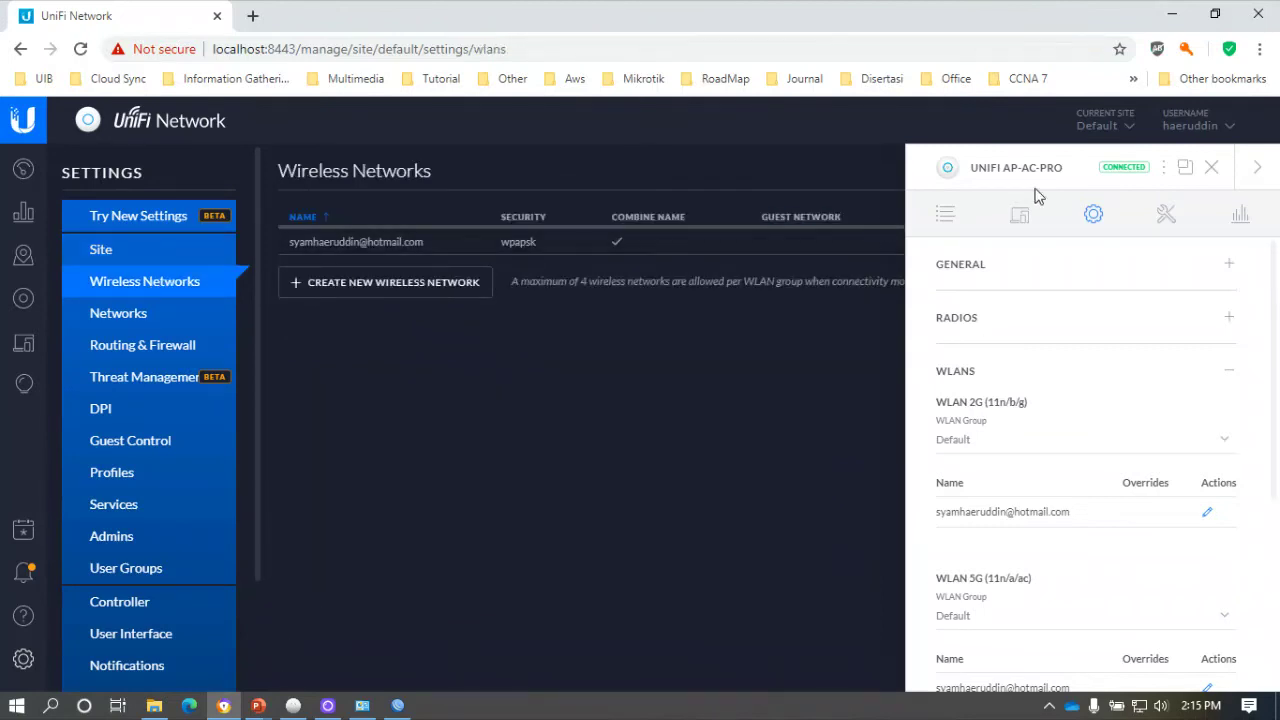
left_click(1211, 167)
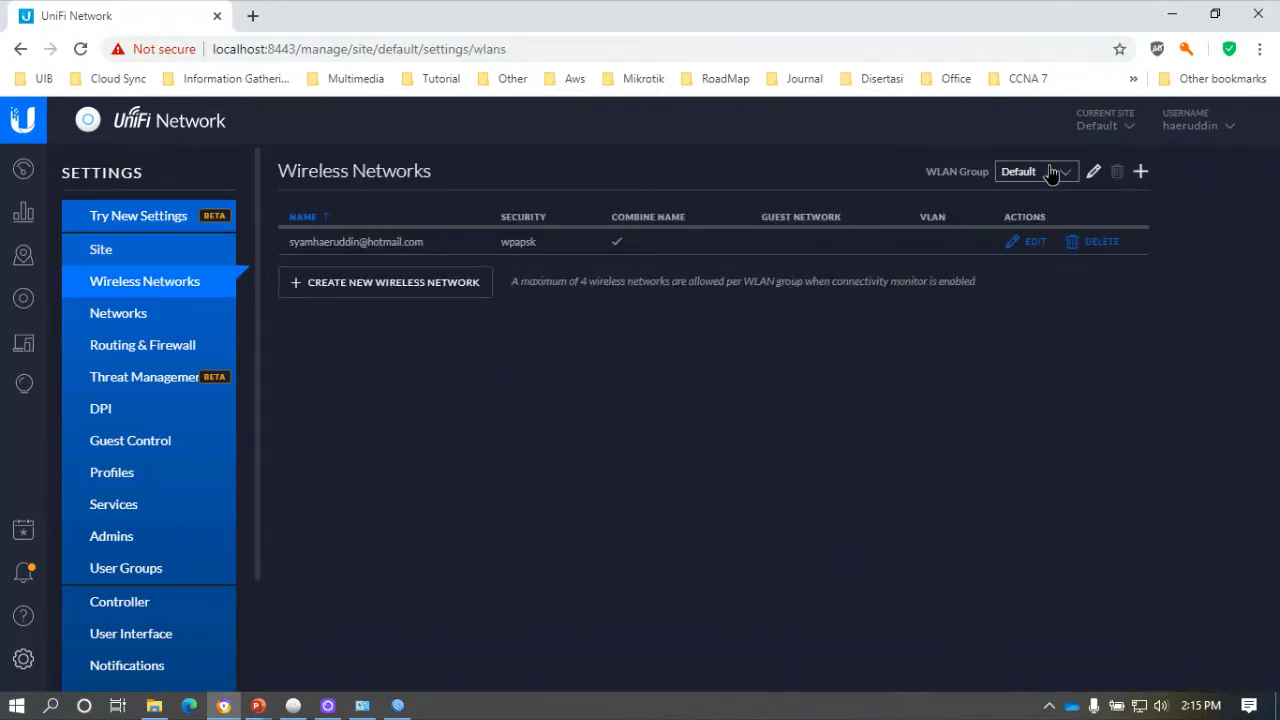
left_click(1050, 173)
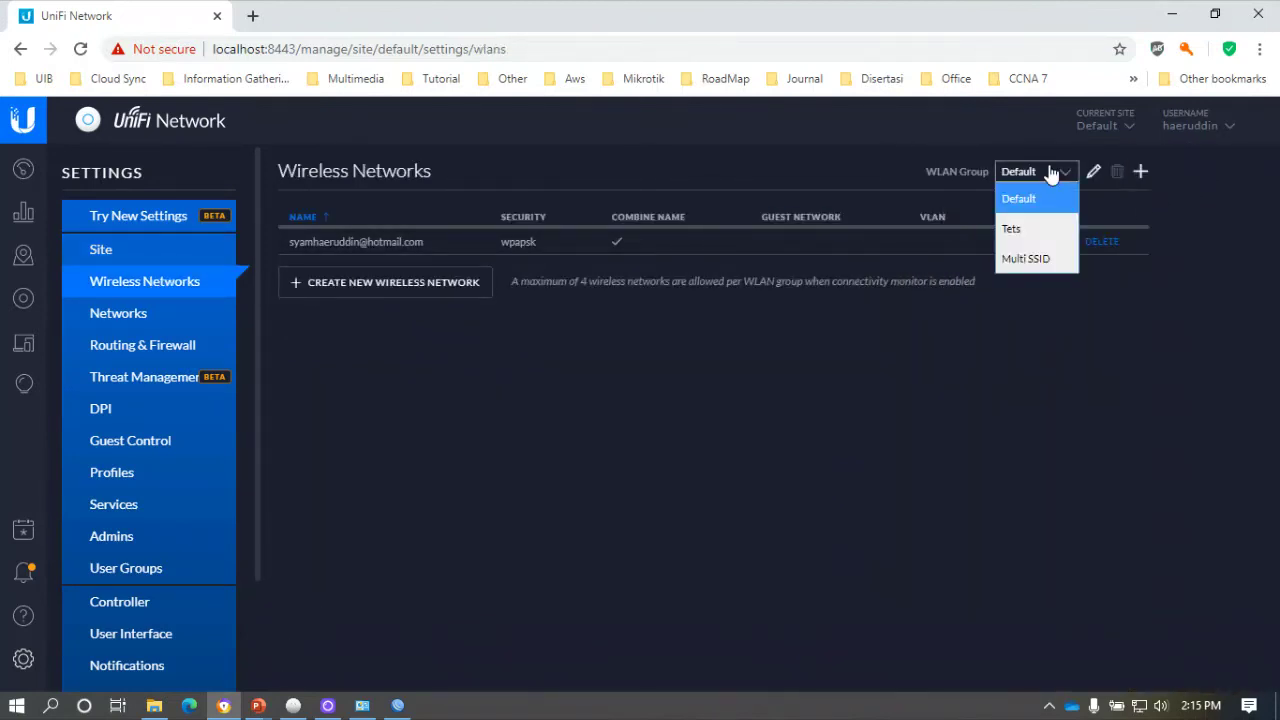
left_click(1035, 259)
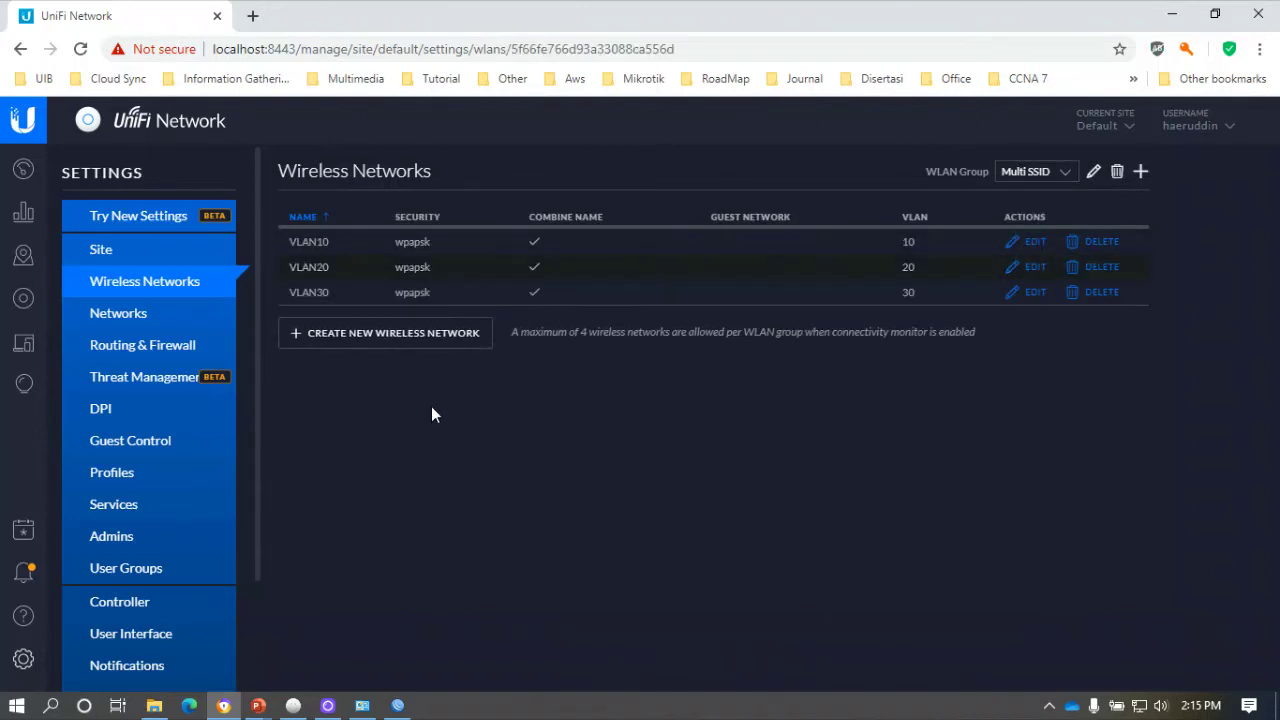
Set the AP-AC-Pro's 2G radio WLAN group to Multi SSID.
left_click(27, 300)
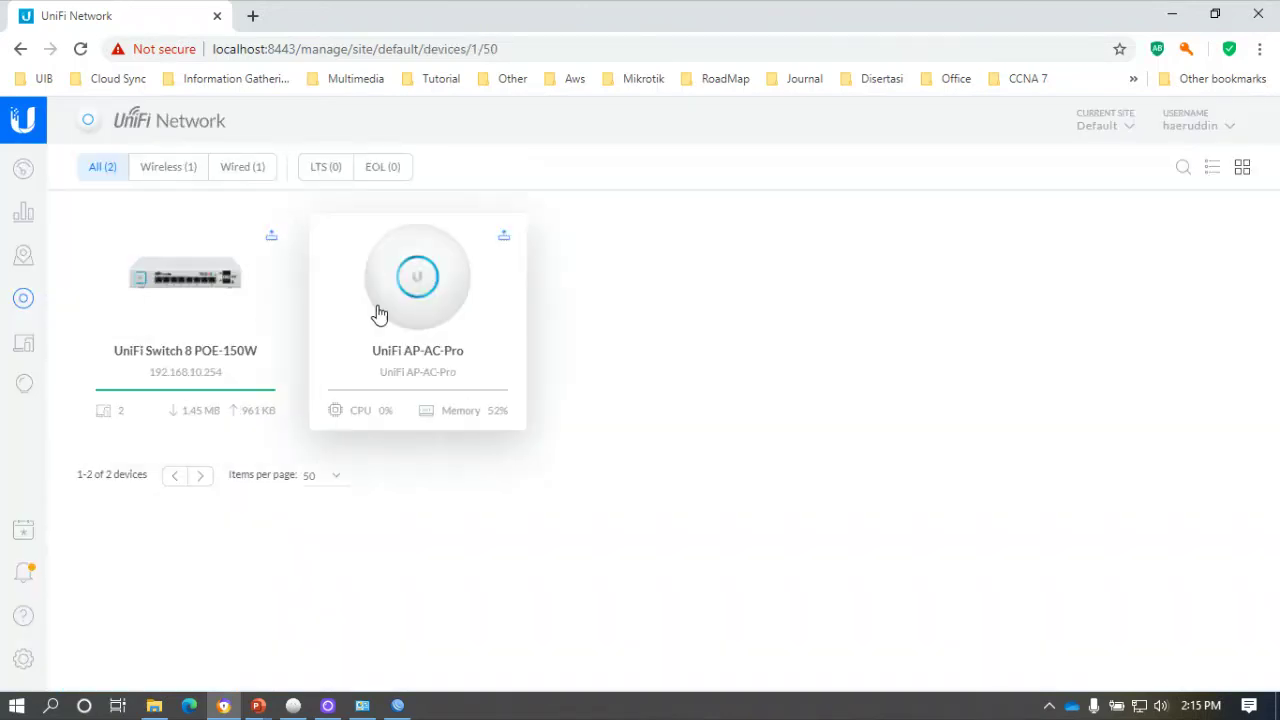
left_click(441, 304)
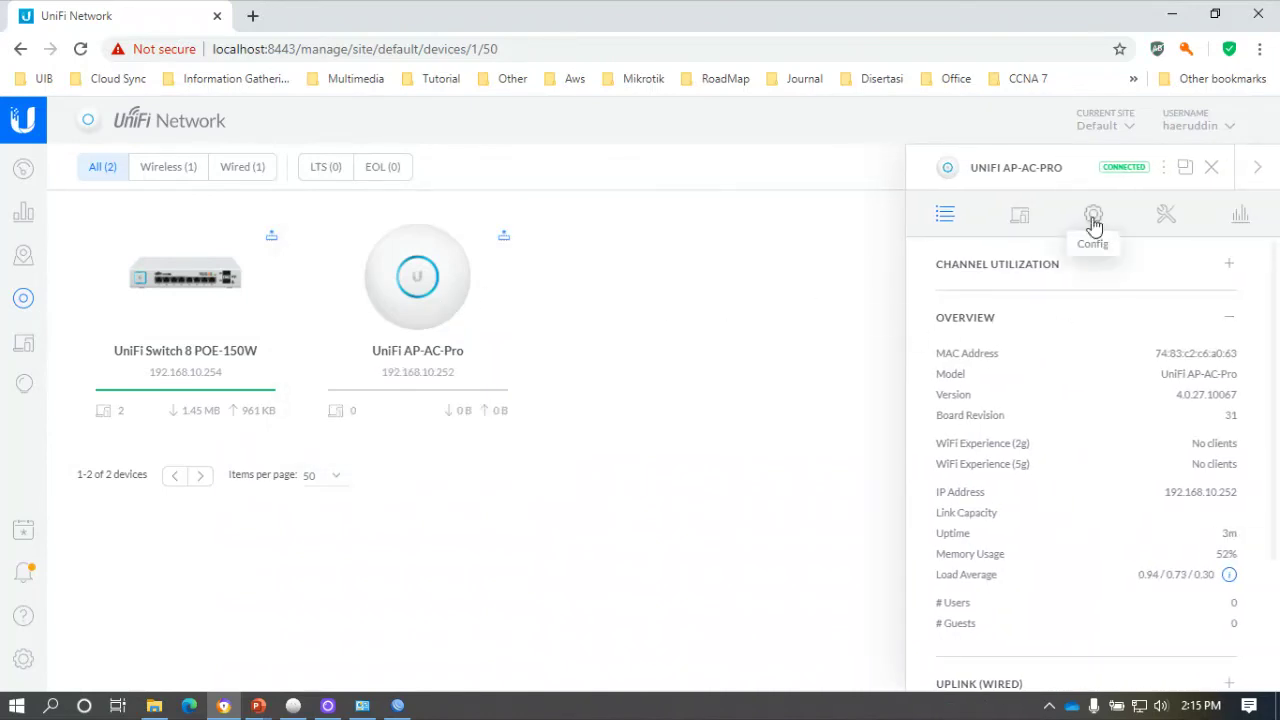
left_click(1094, 218)
scroll(995, 490, "down", 2)
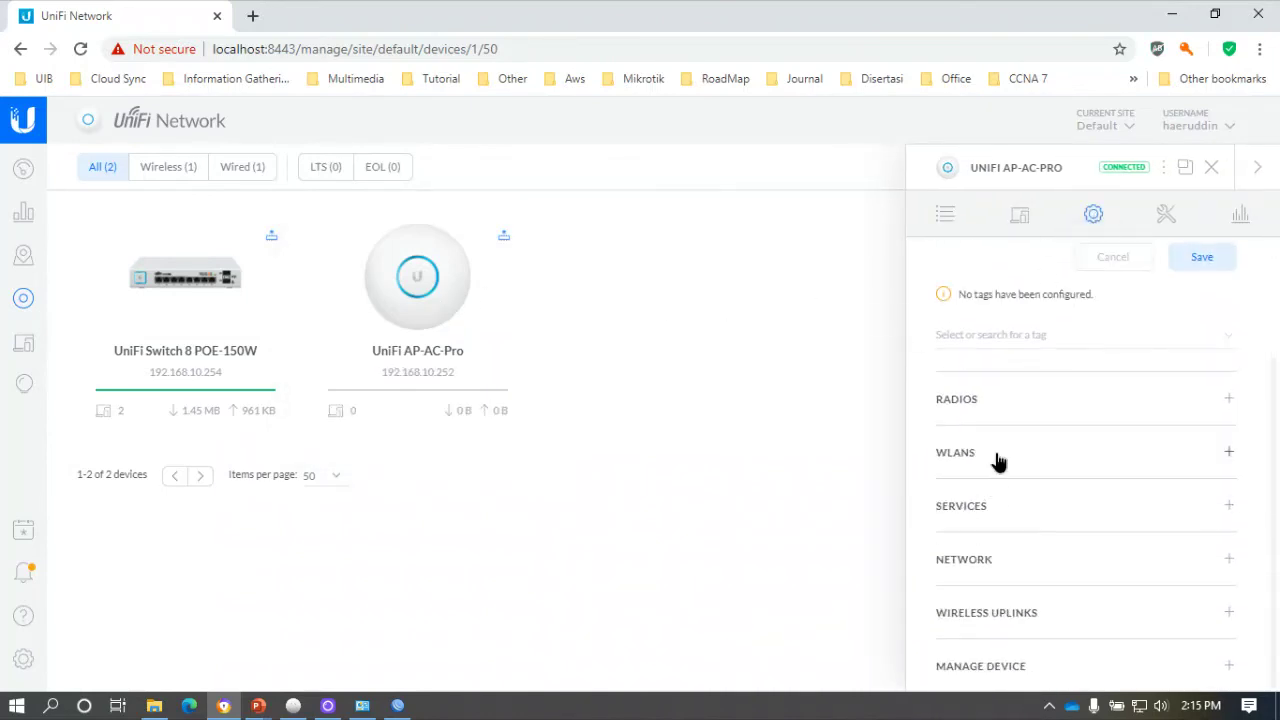
left_click(997, 458)
left_click(979, 289)
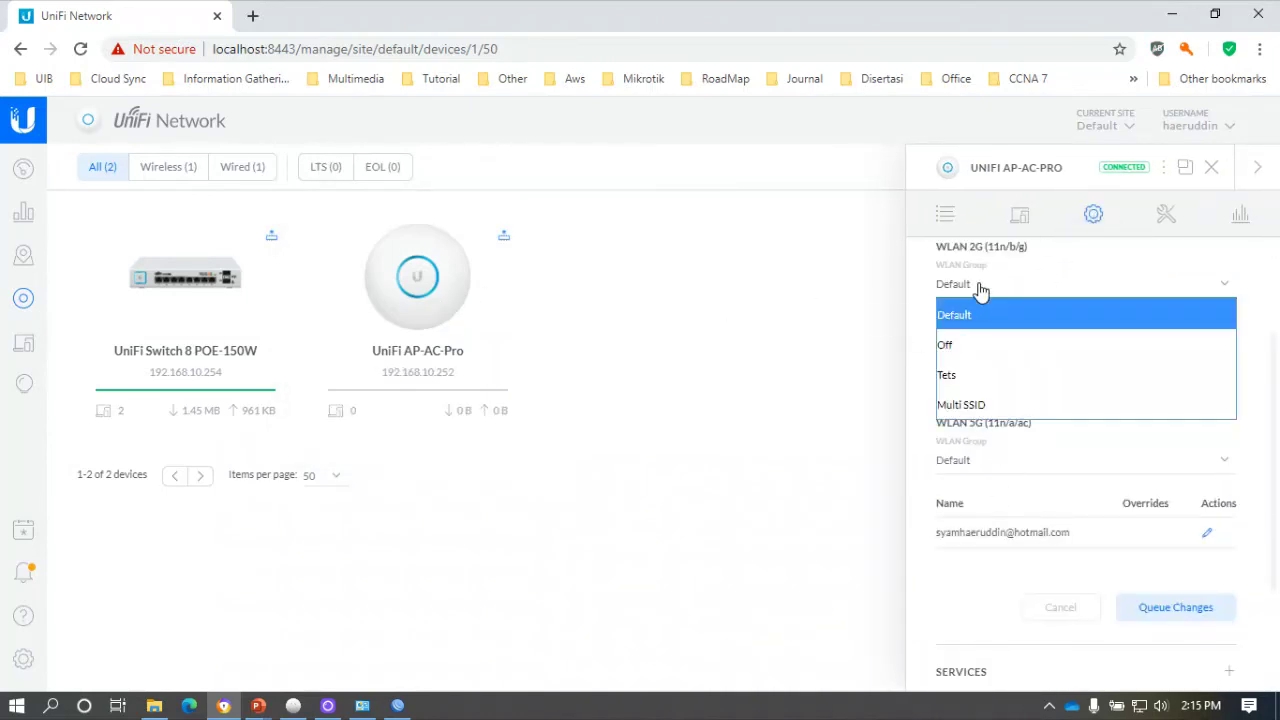
left_click(975, 404)
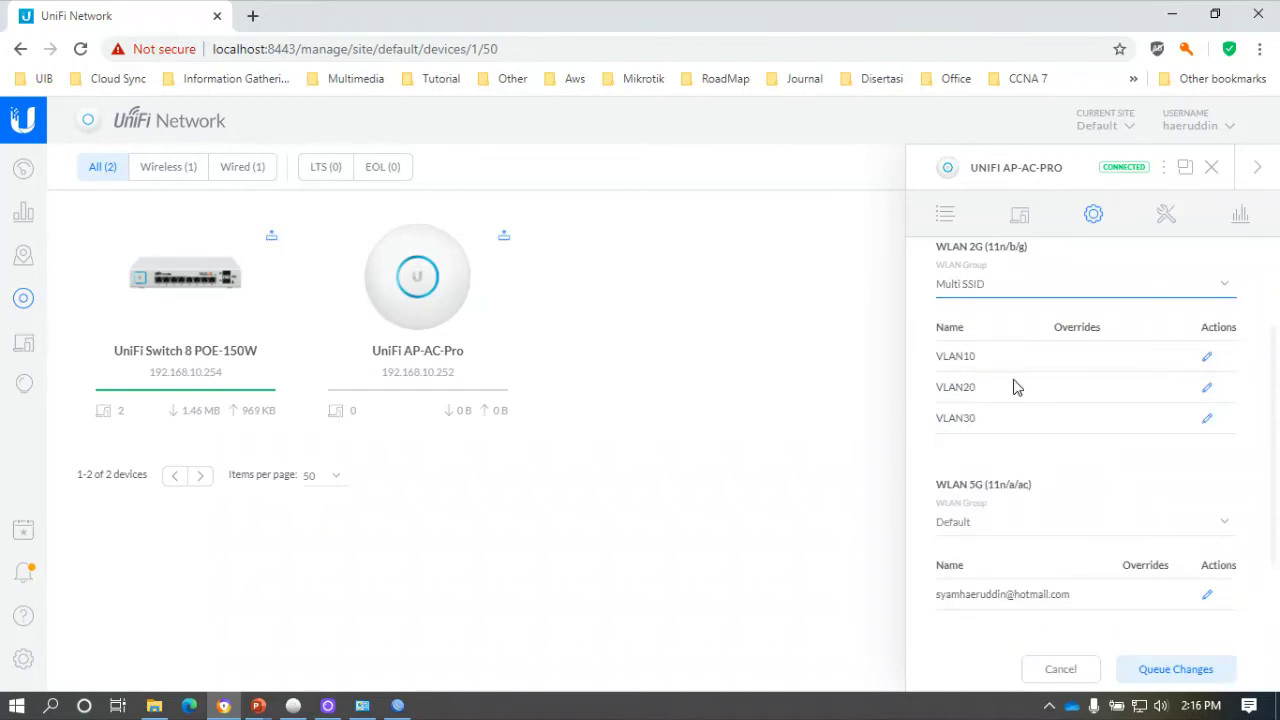
Set the 5G radio WLAN group to Multi SSID after briefly trying Tets and Default.
scroll(1017, 437, "down", 2)
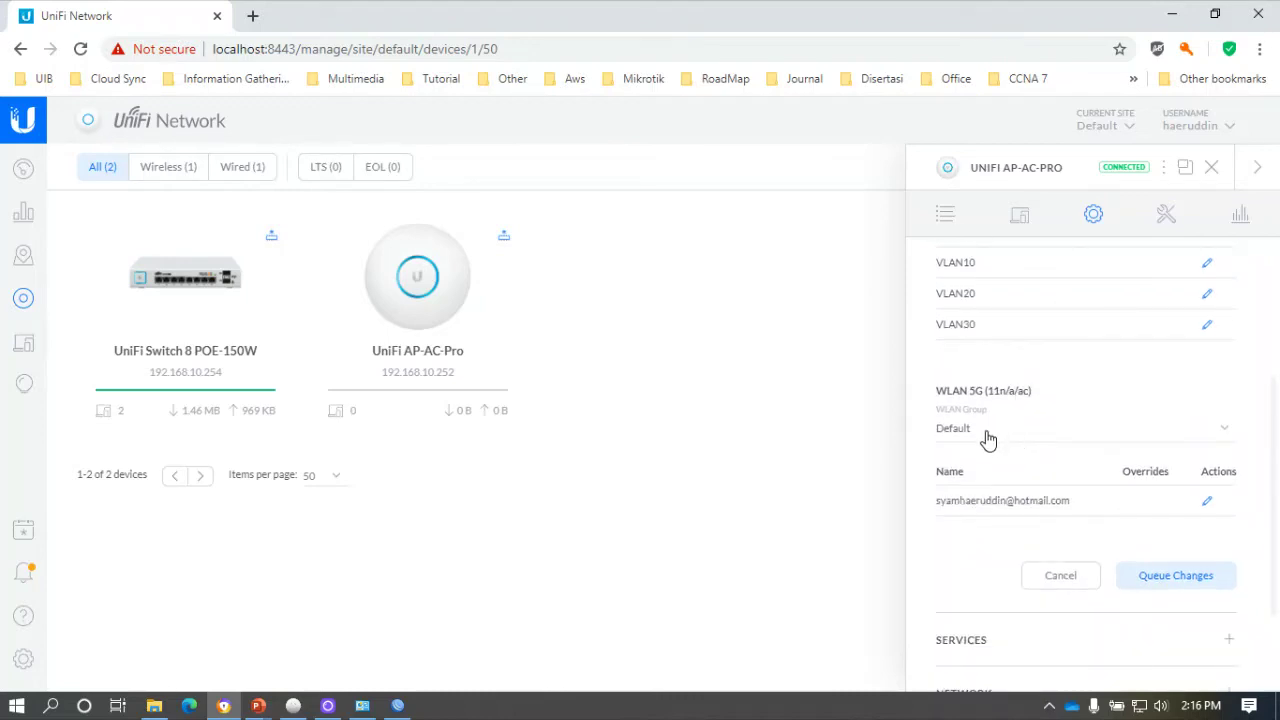
left_click(988, 438)
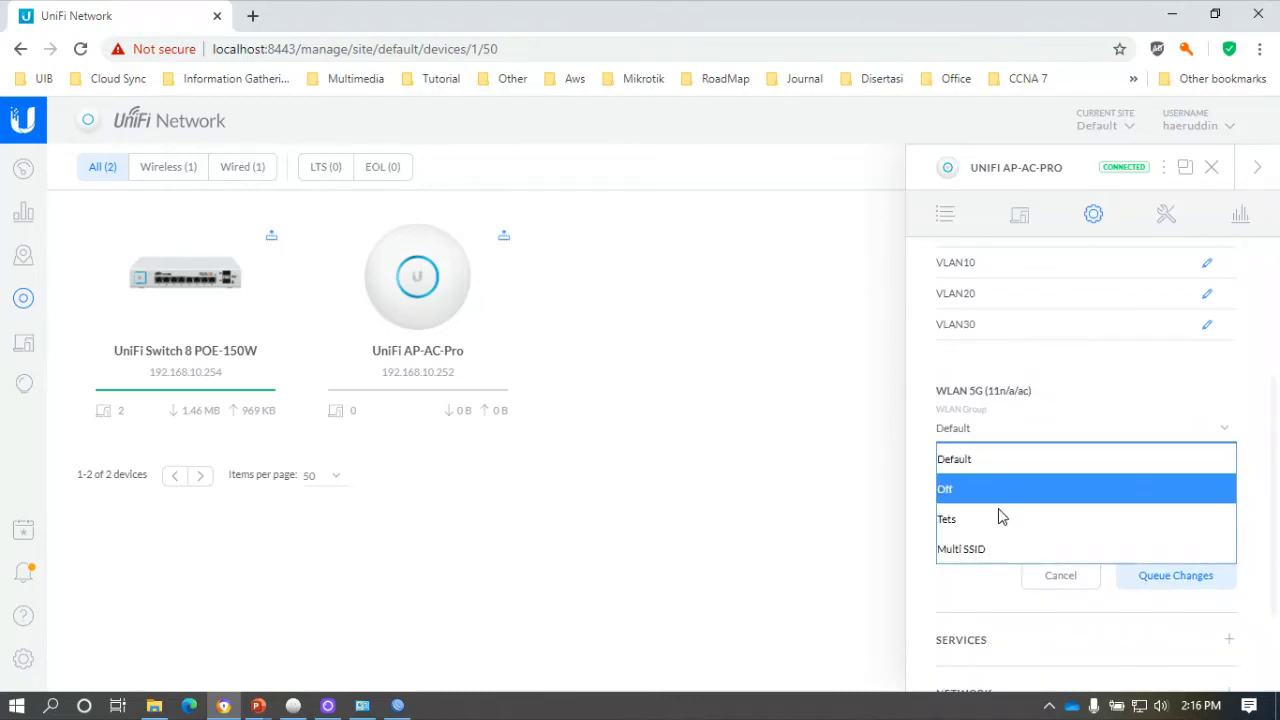
left_click(984, 549)
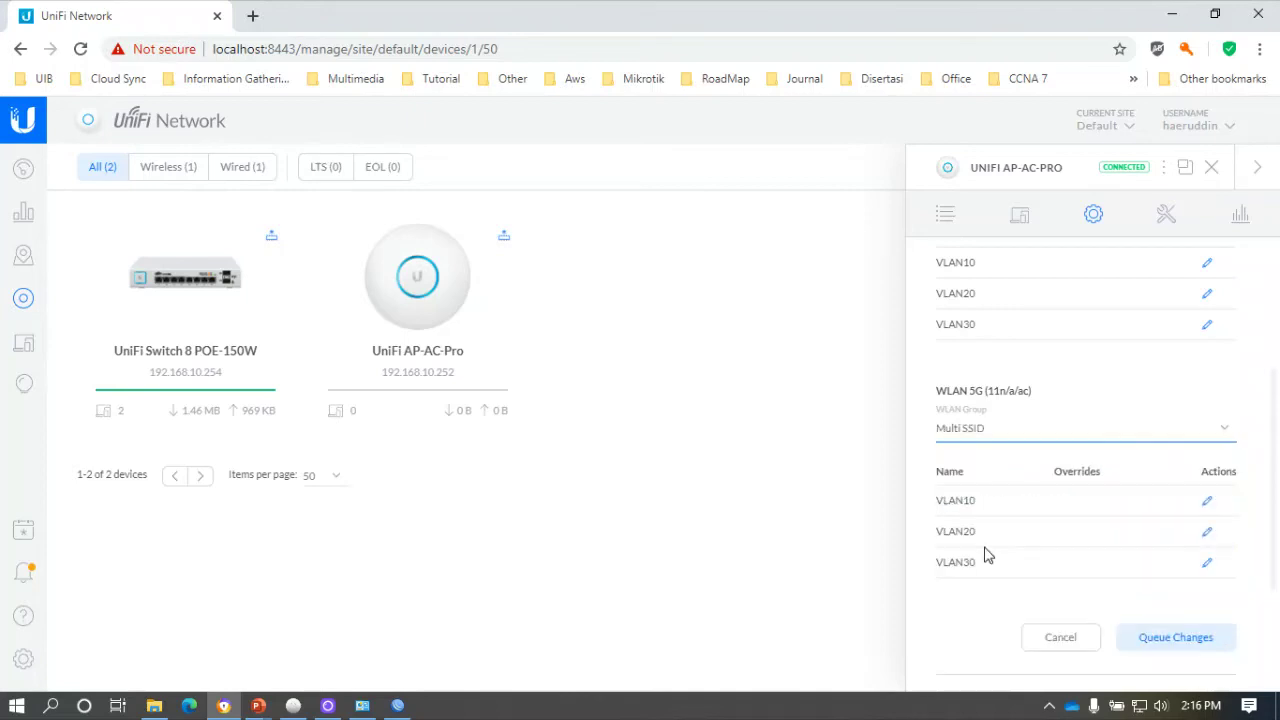
scroll(990, 481, "down", 1)
scroll(985, 465, "up", 1)
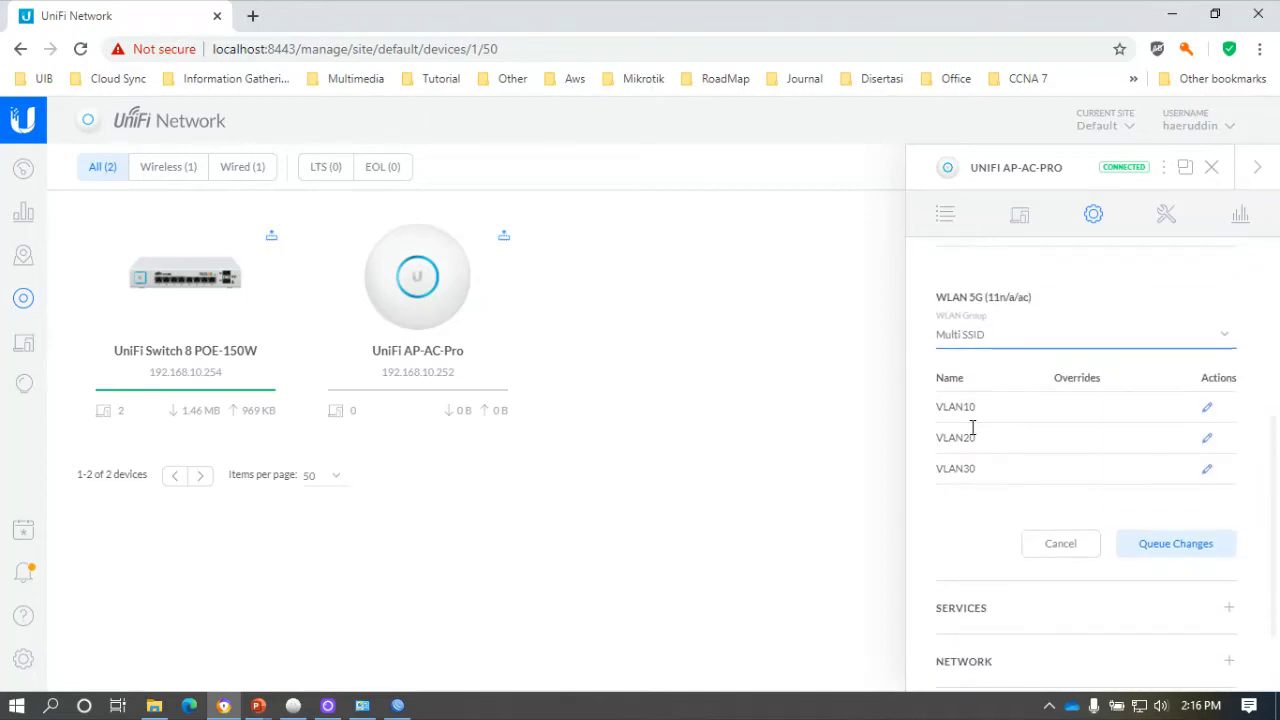
left_click(966, 336)
left_click(976, 425)
left_click(966, 340)
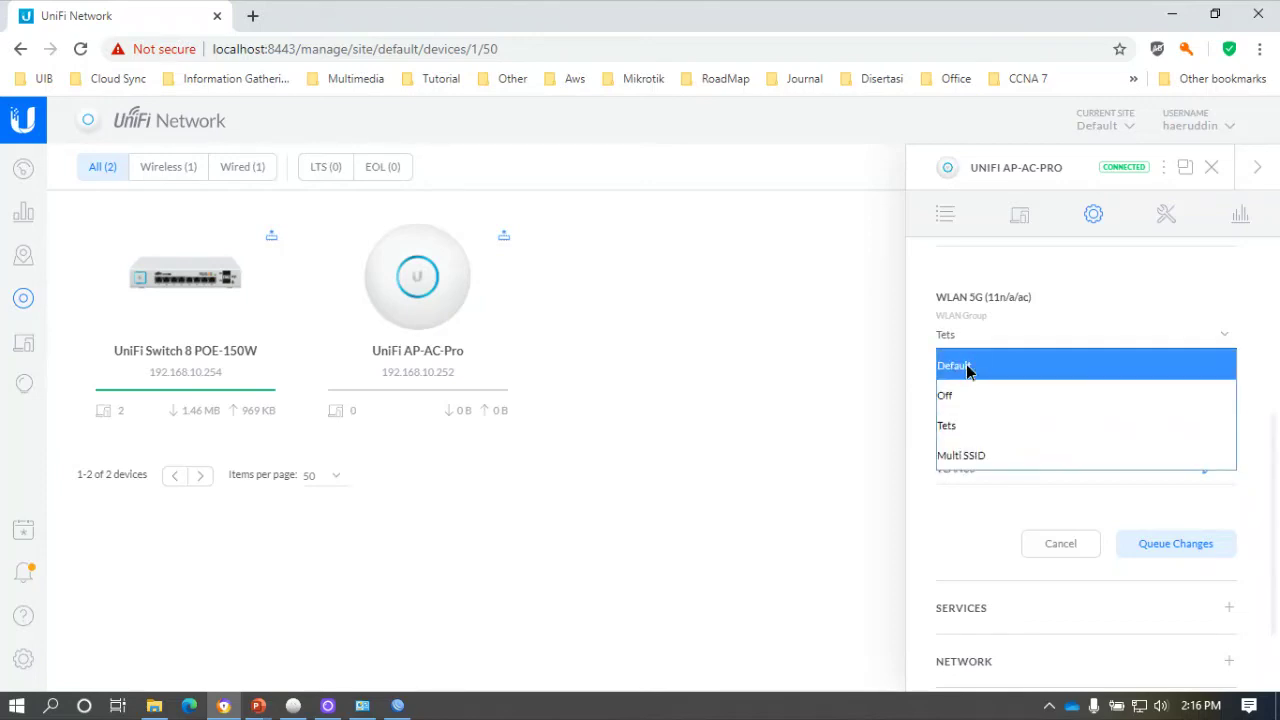
left_click(968, 366)
left_click(966, 340)
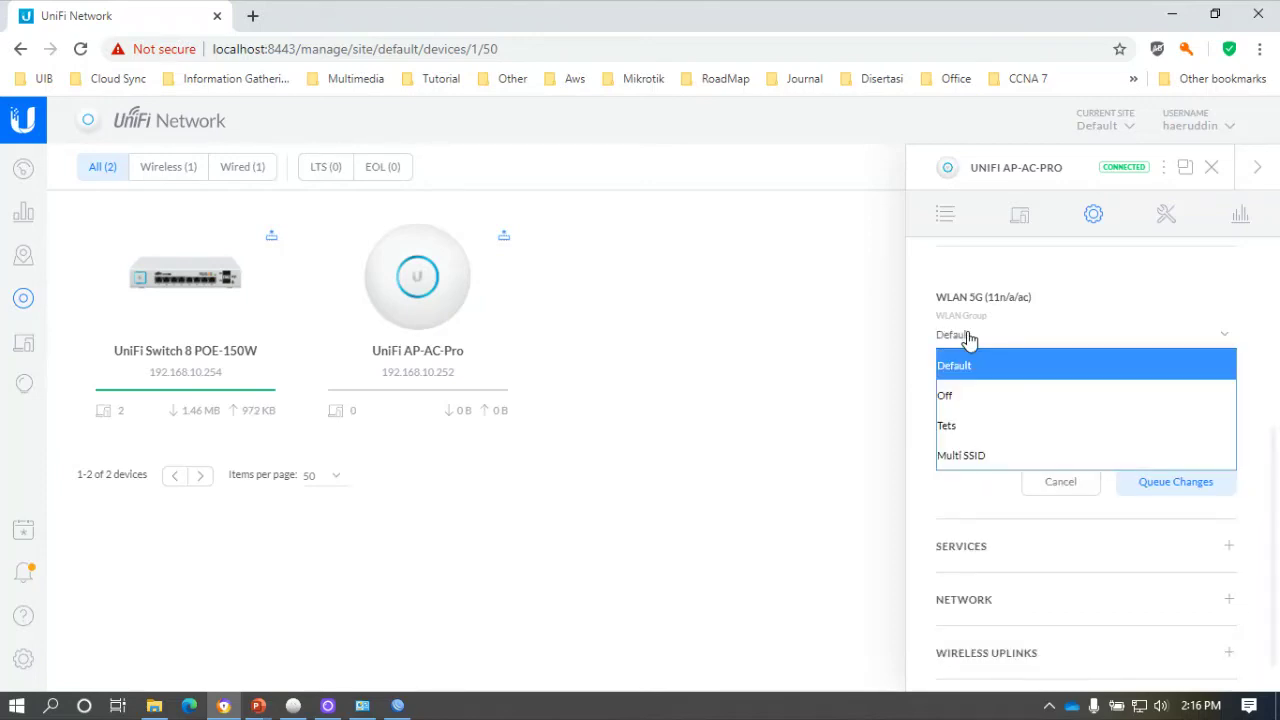
left_click(986, 450)
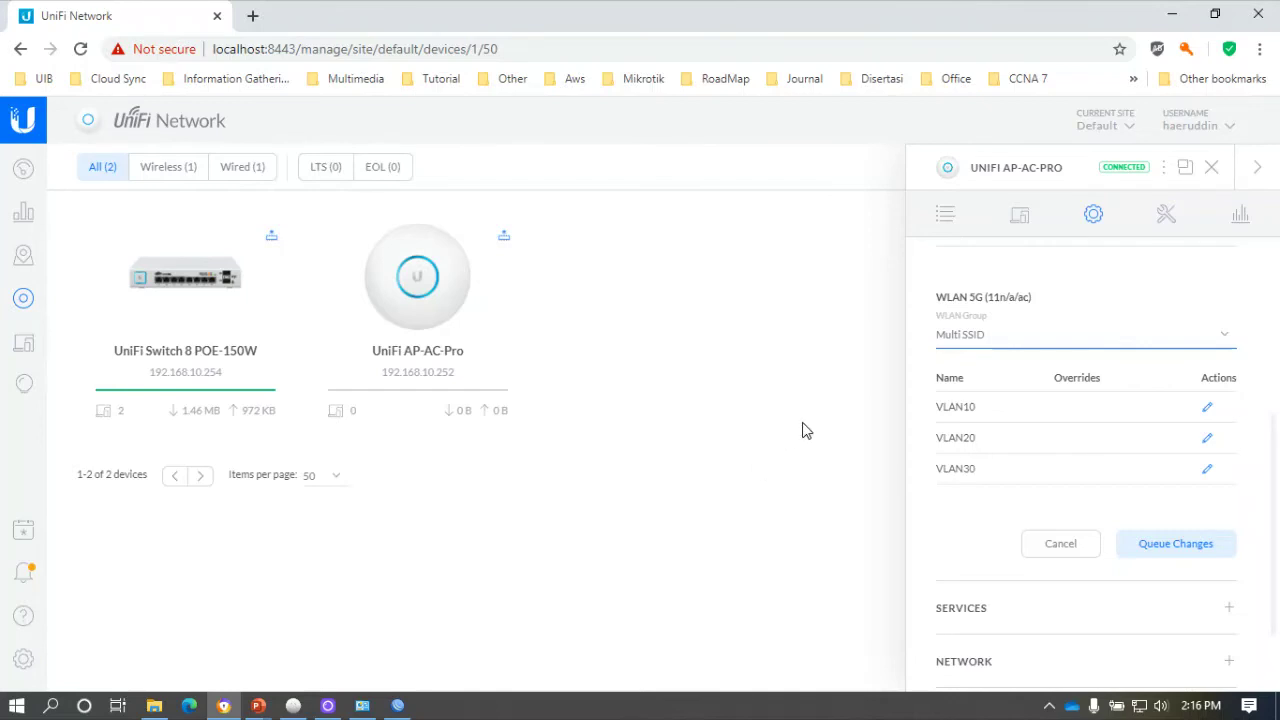
Queue and apply the WLAN group changes, close the AP panel and reload the device list.
scroll(926, 454, "down", 1)
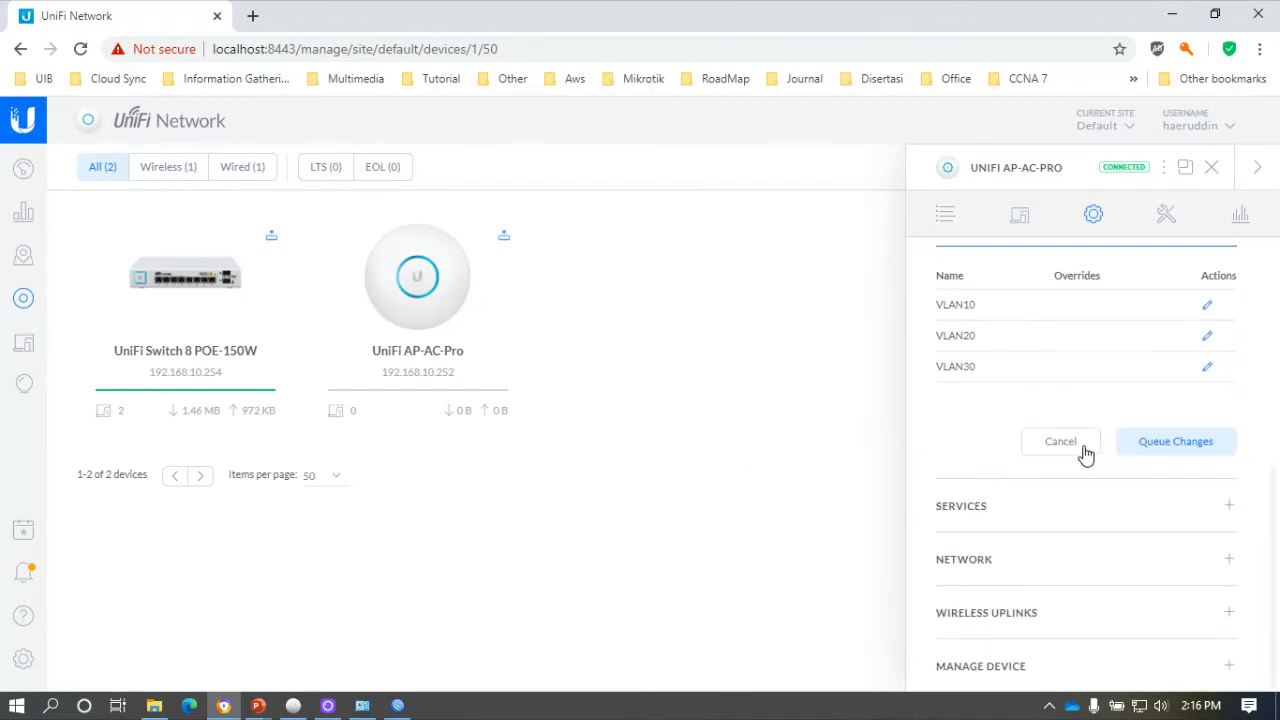
left_click(1177, 449)
left_click(1194, 607)
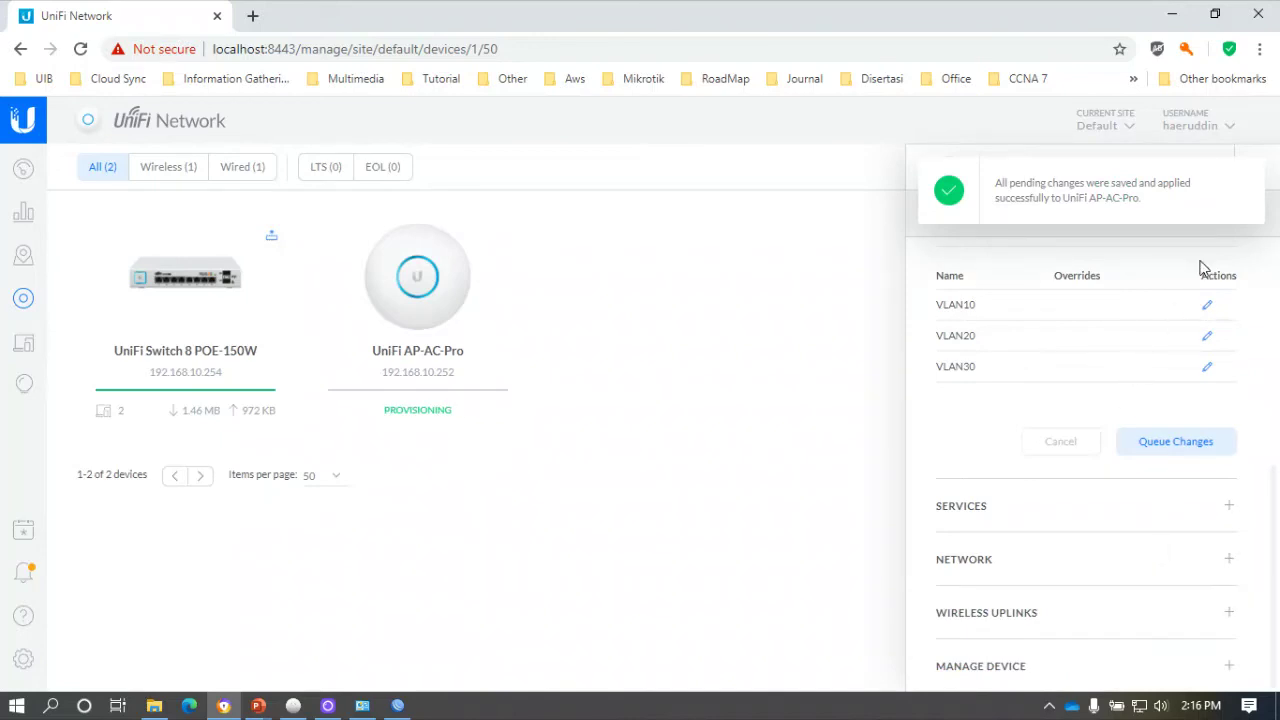
left_click(1248, 181)
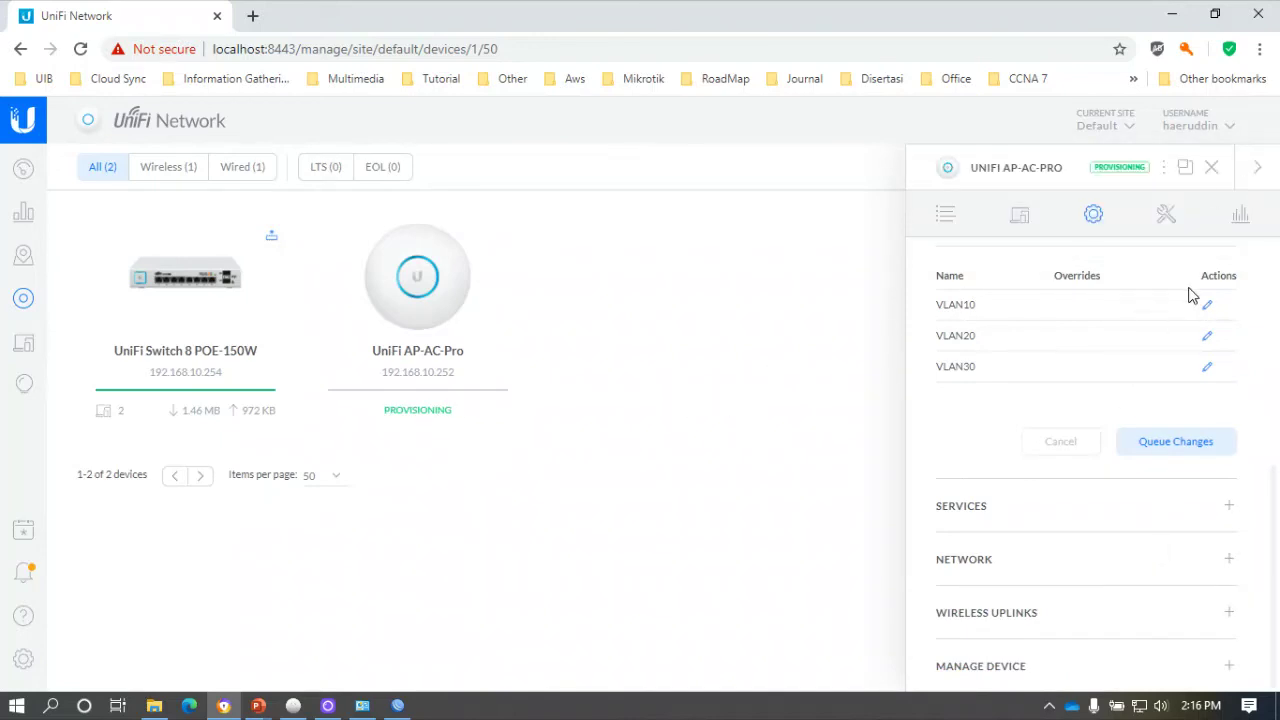
left_click(1211, 170)
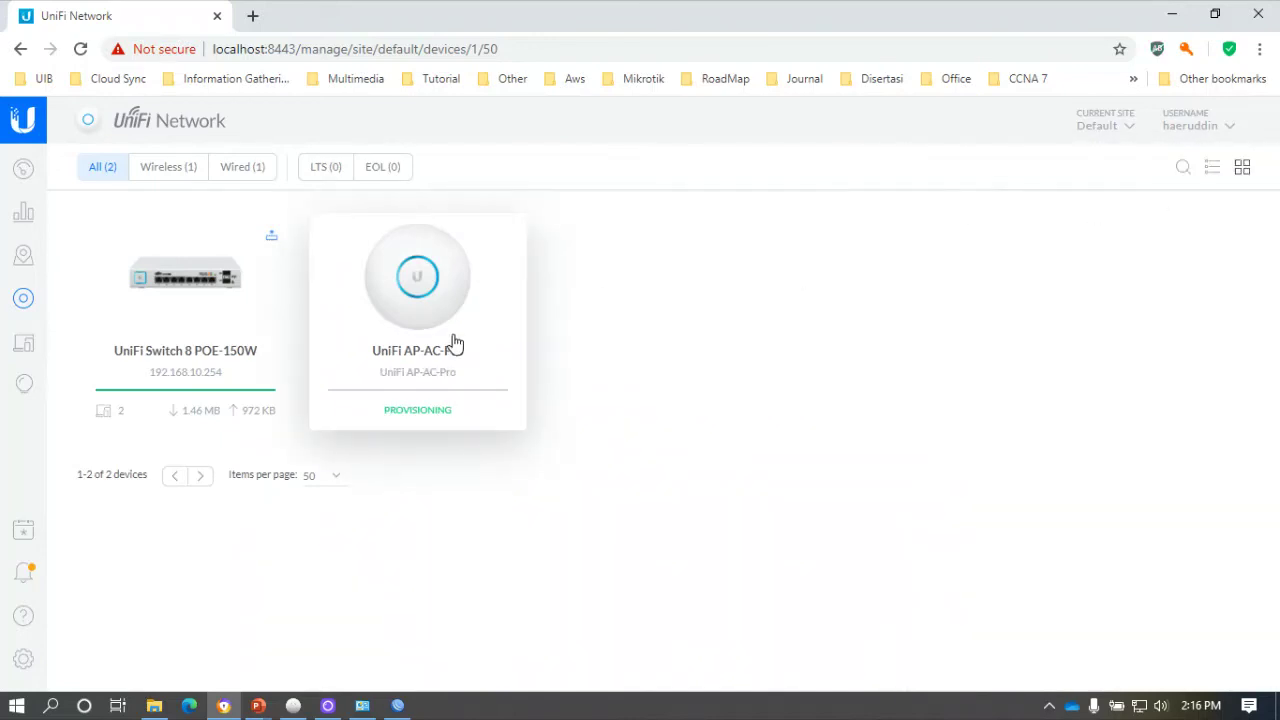
left_click(82, 52)
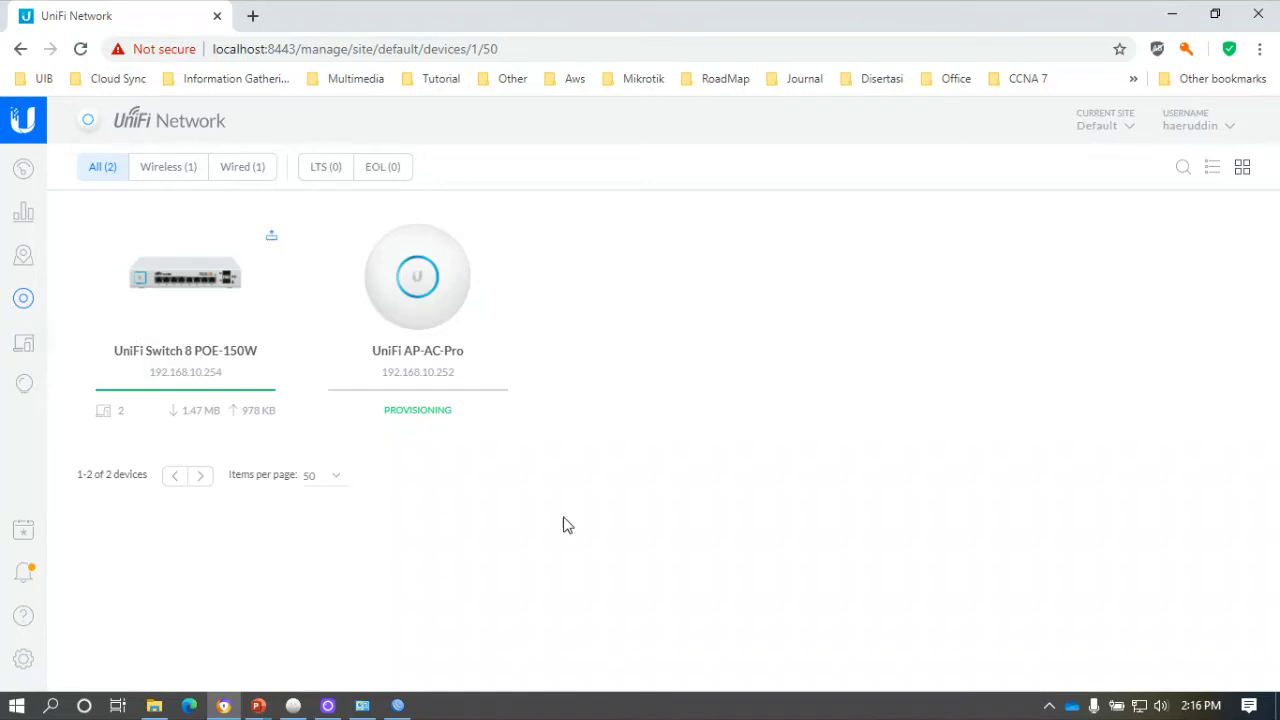
Browse the list of available Wi-Fi networks in the taskbar flyout.
left_click(1139, 708)
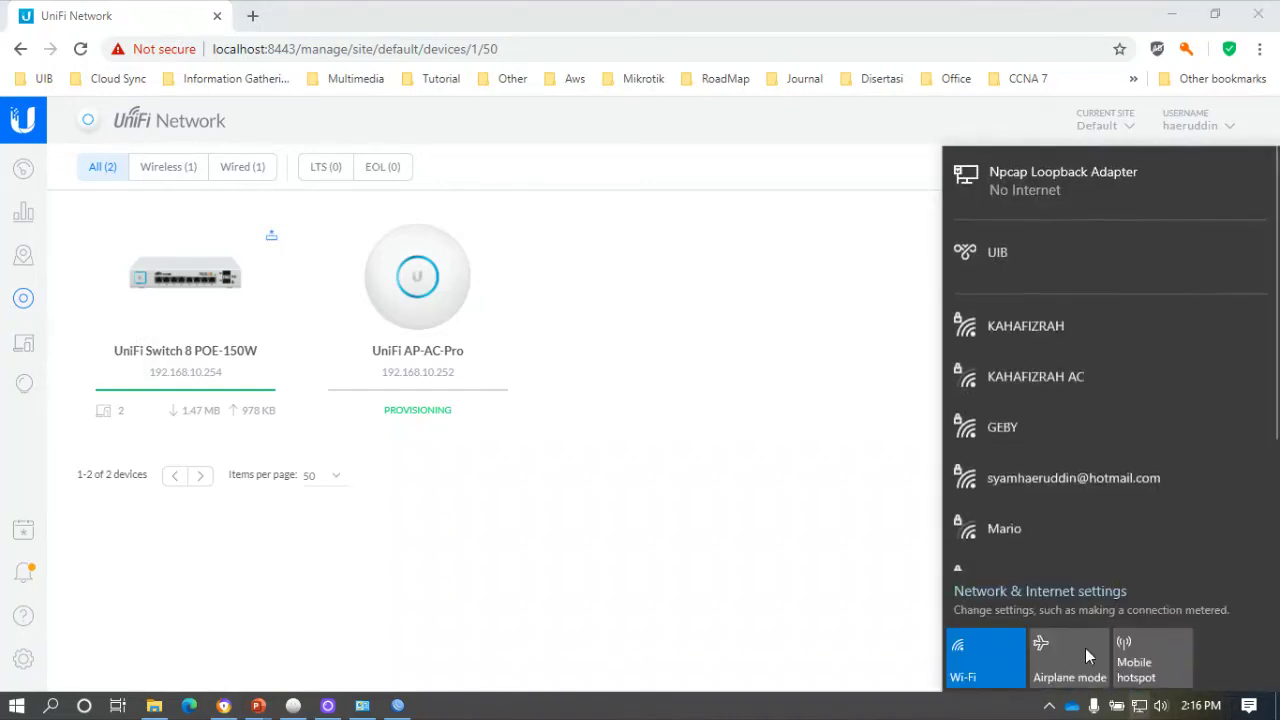
scroll(1058, 337, "down", 3)
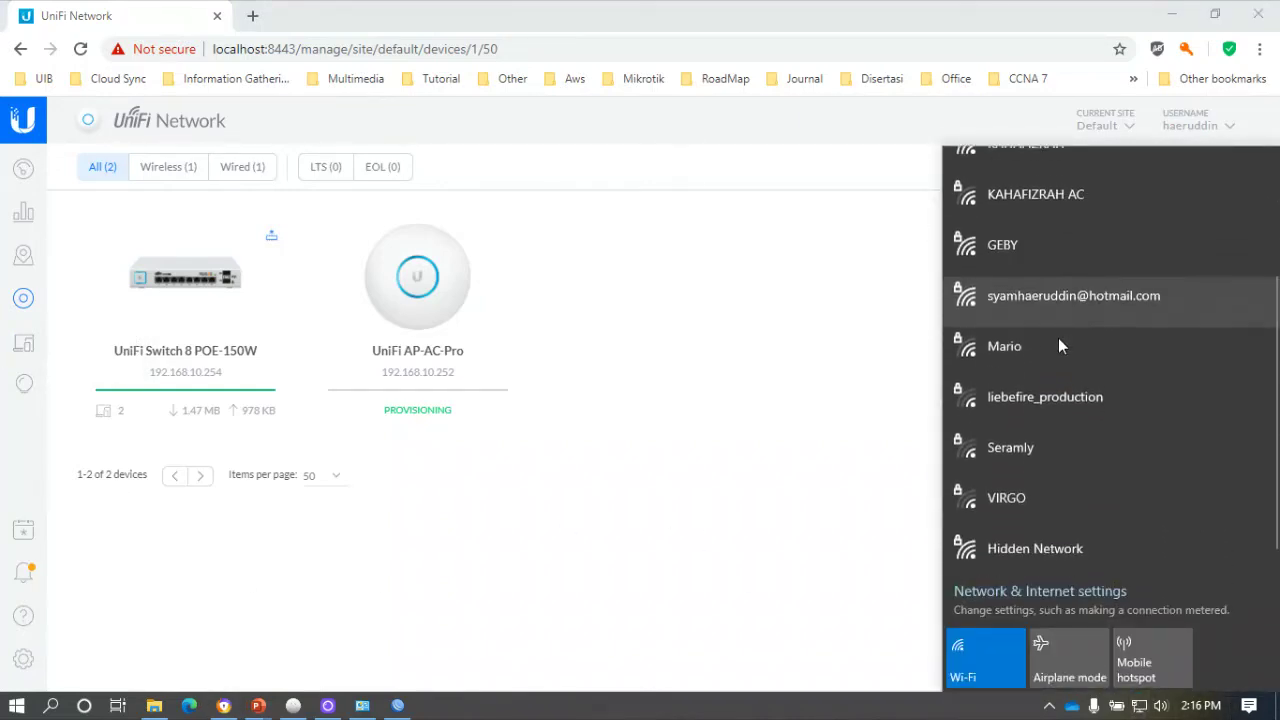
scroll(1058, 339, "up", 3)
left_click(737, 383)
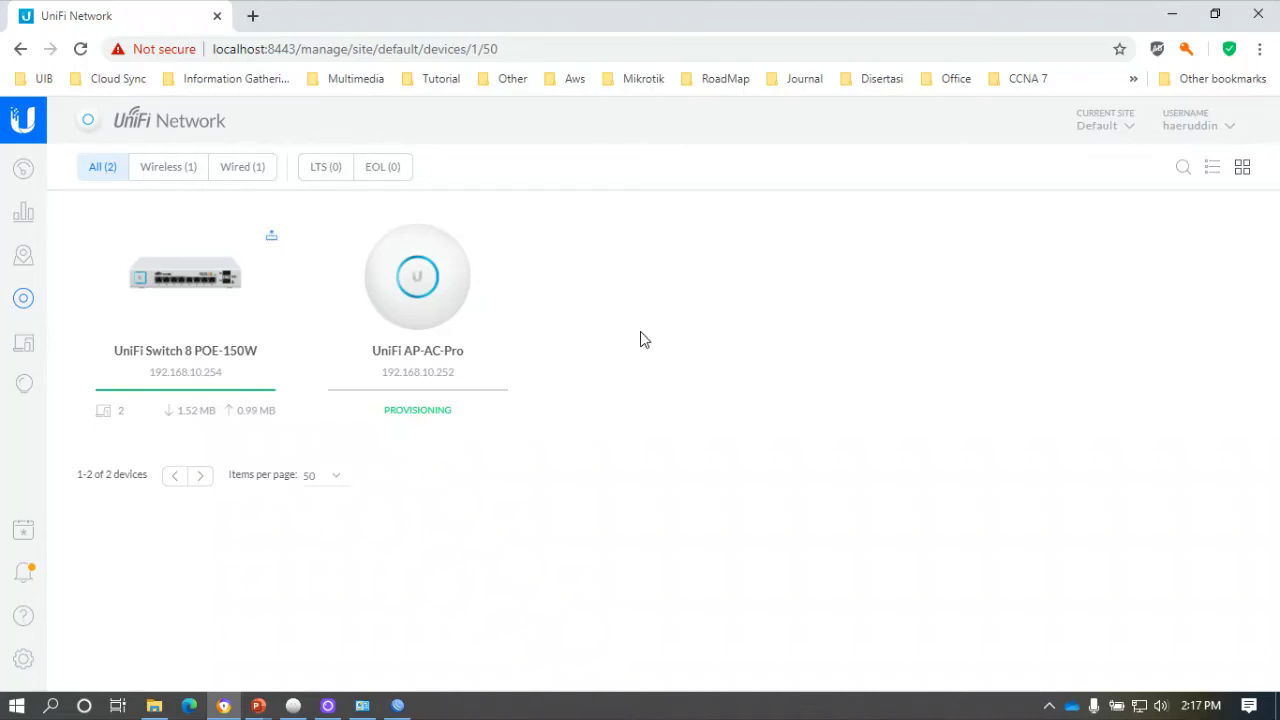
left_click(1143, 708)
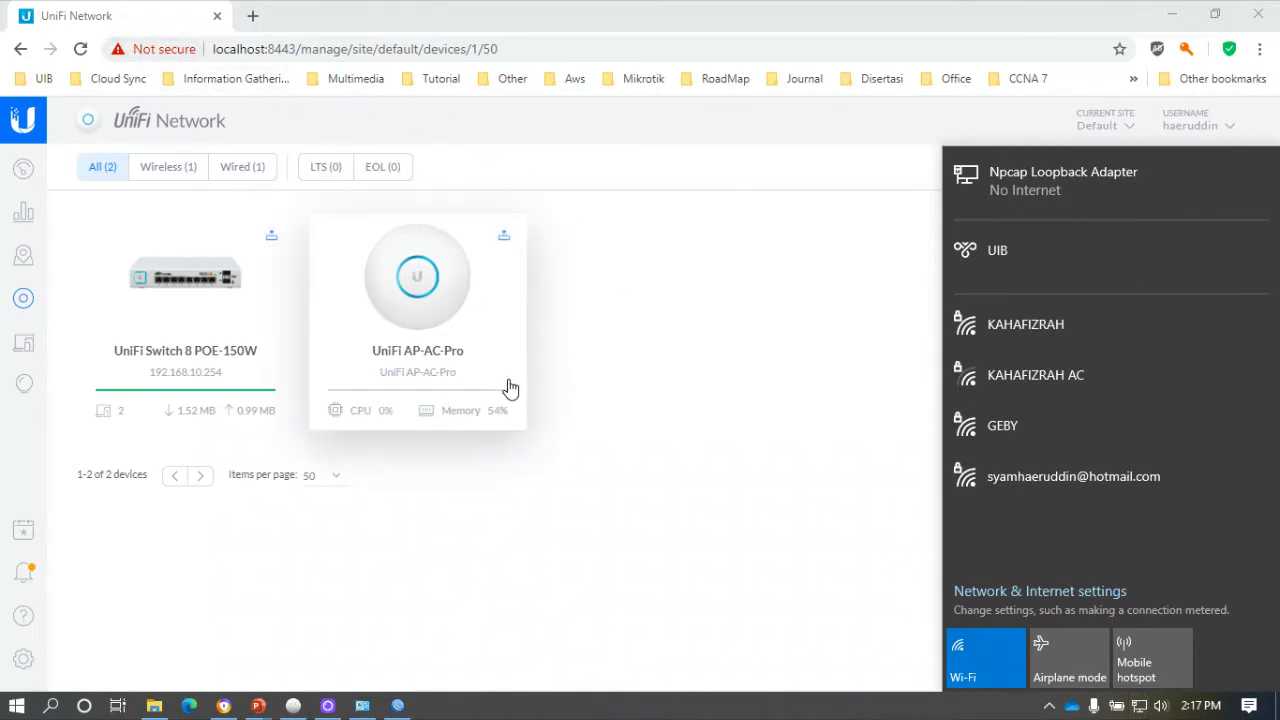
left_click(468, 554)
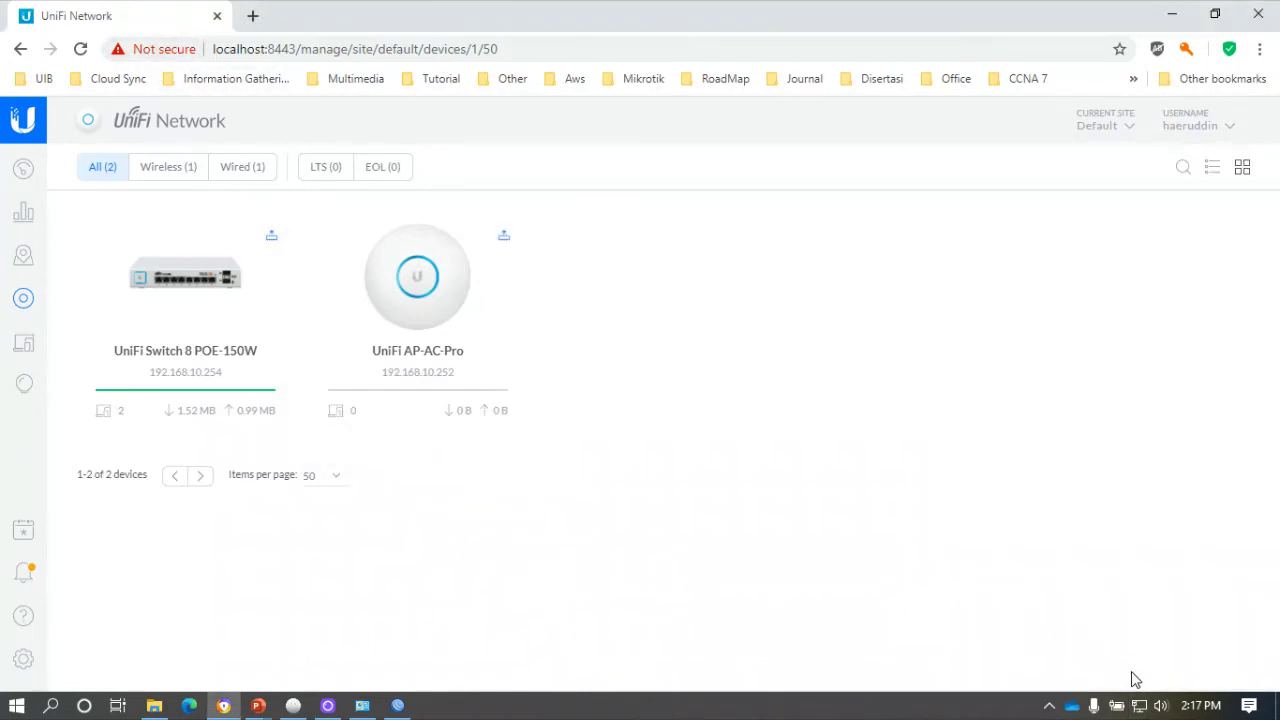
Connect to VLAN10 with its security key, allow discoverability; it reports No Internet, secured.
left_click(1139, 705)
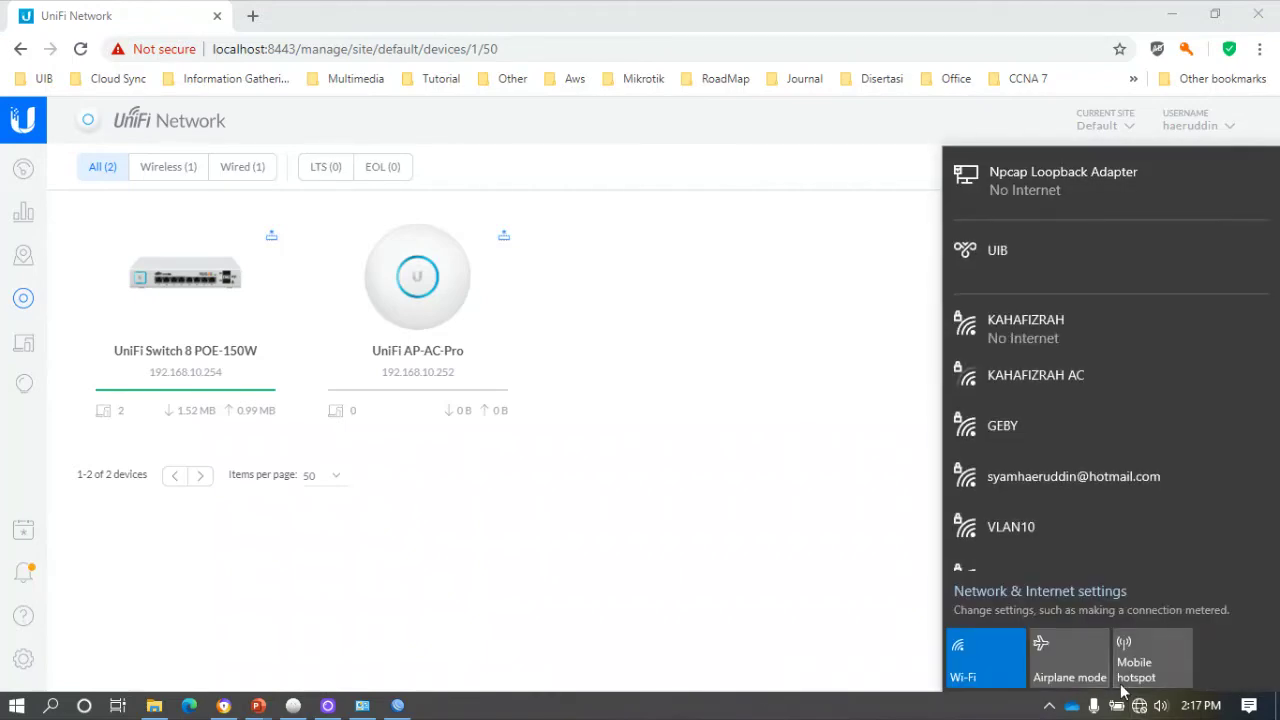
scroll(1088, 472, "down", 4)
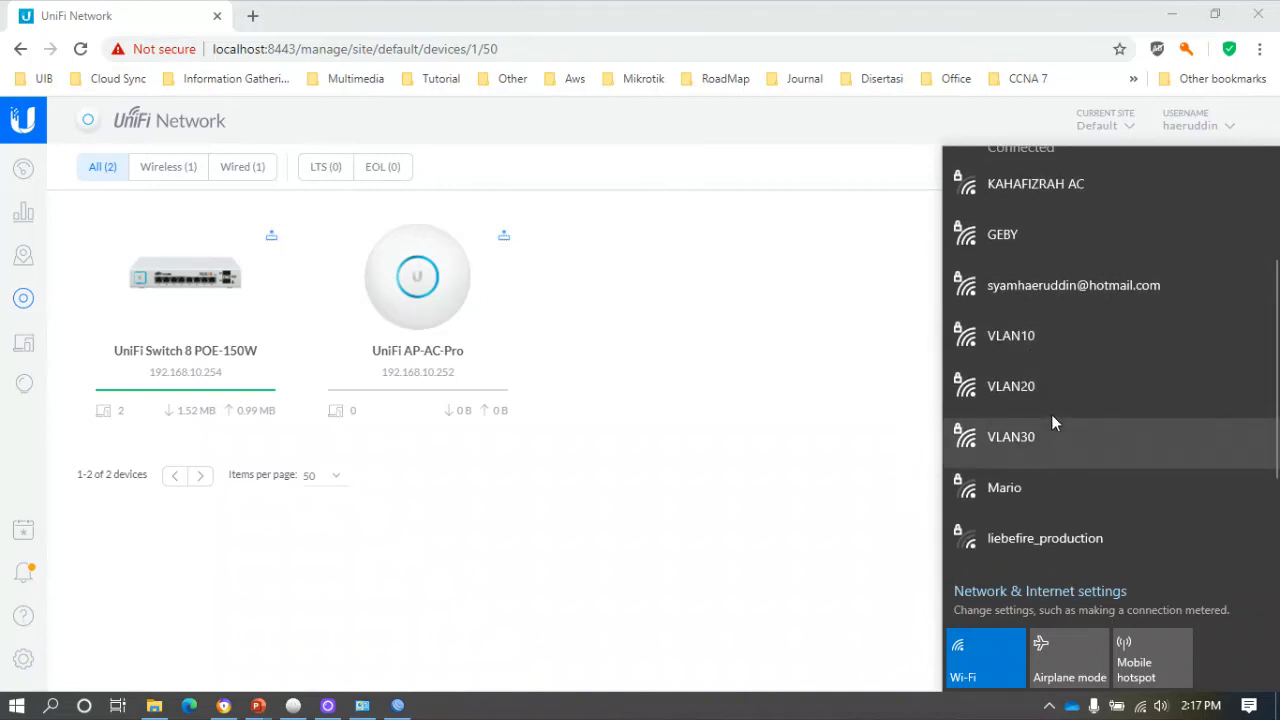
left_click(1054, 343)
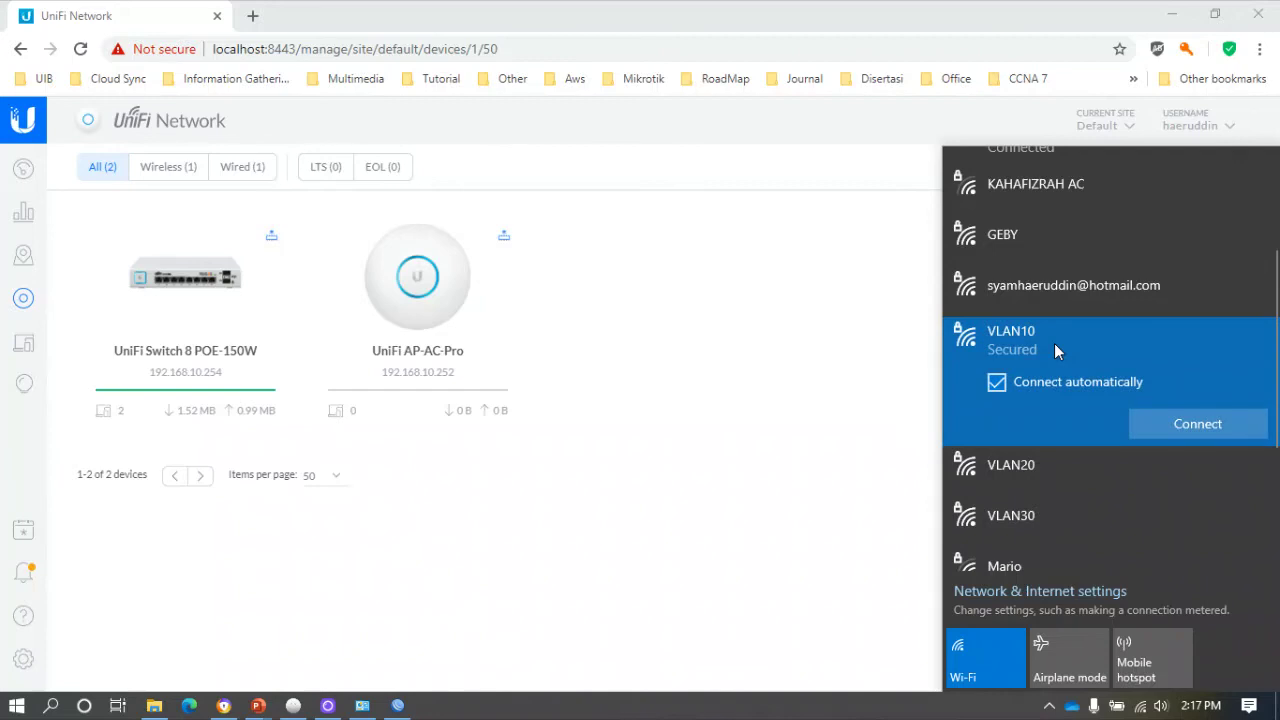
left_click(1201, 426)
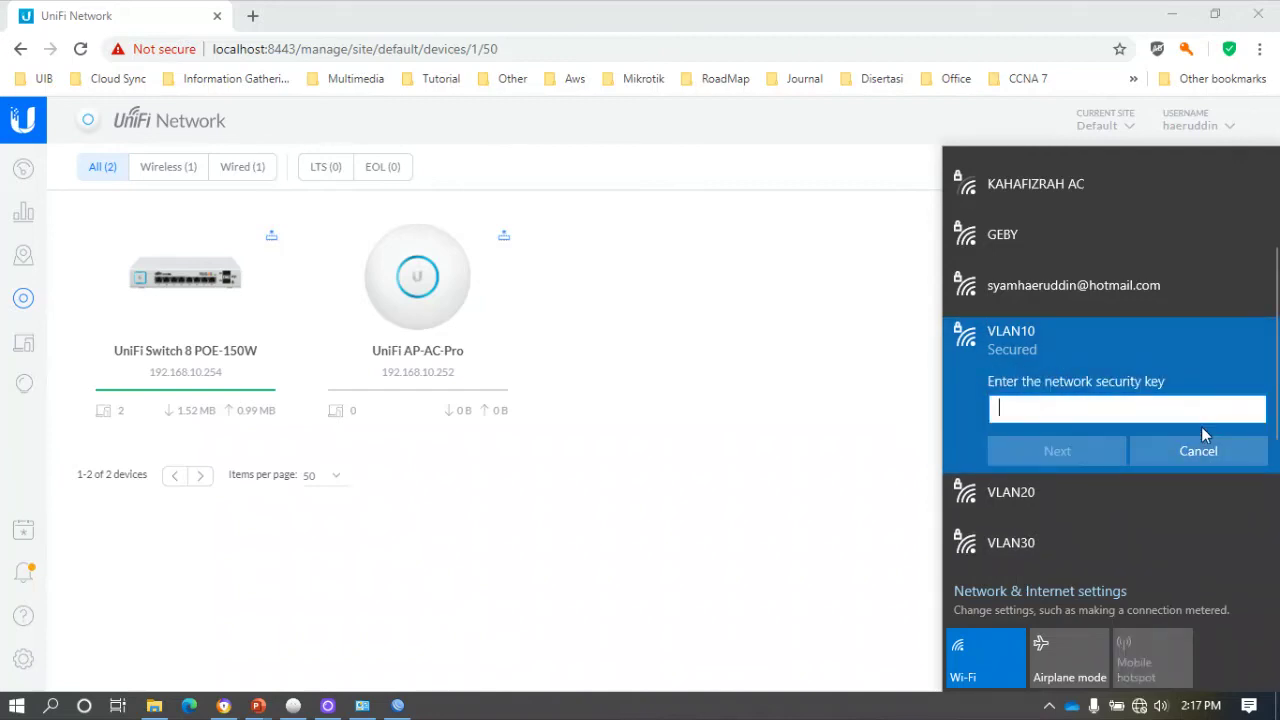
type("••••••••")
left_click(1070, 447)
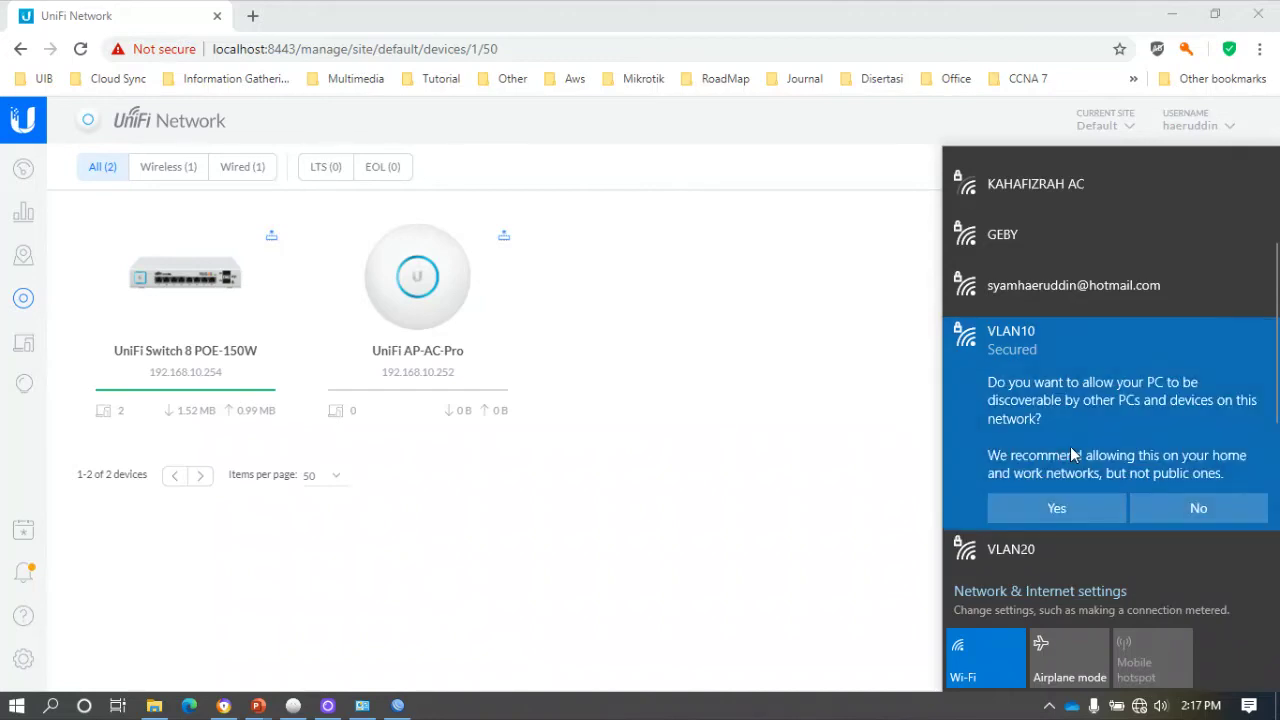
left_click(1086, 516)
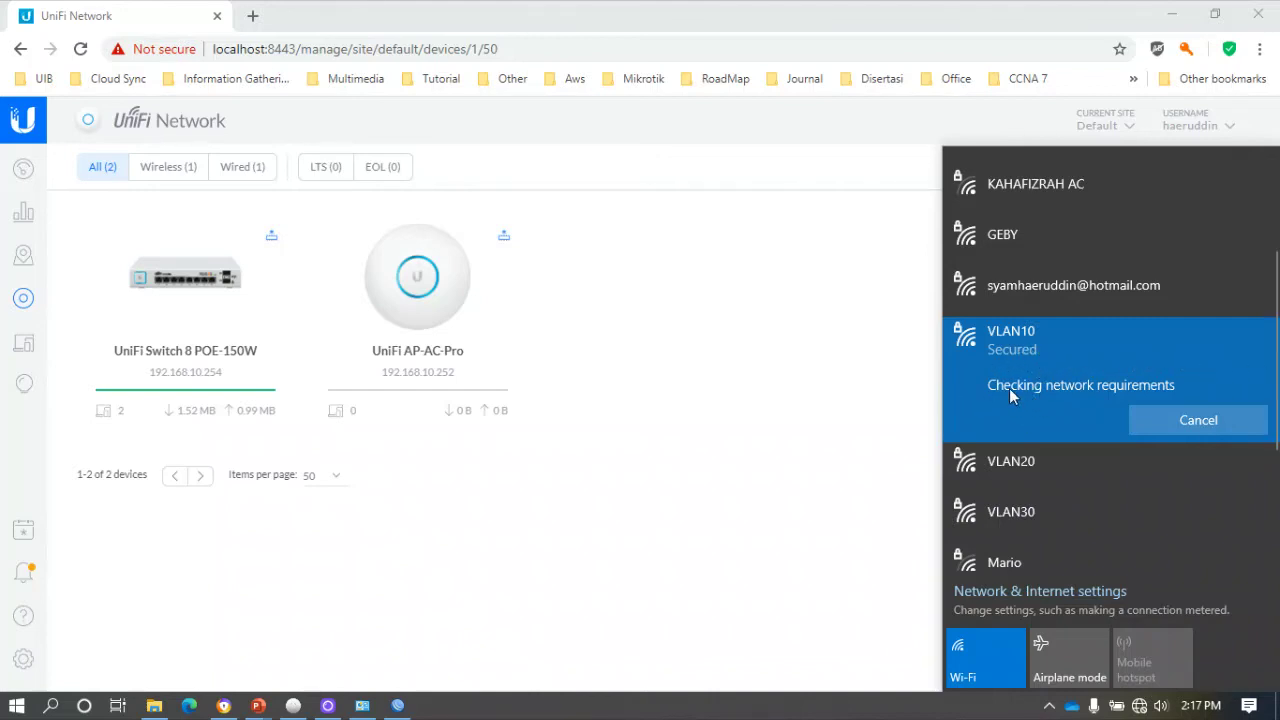
scroll(1008, 383, "down", 3)
scroll(1008, 383, "up", 3)
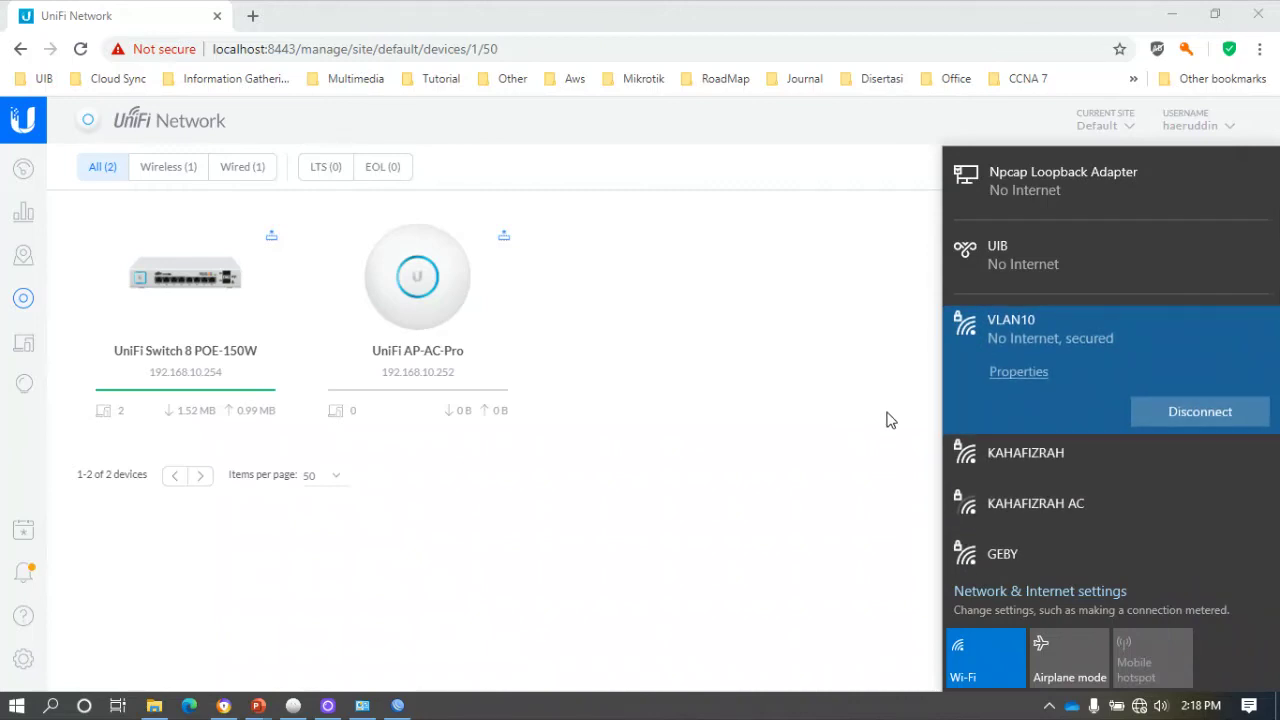
Review the VLAN10 connection's properties page in Settings.
left_click(1021, 378)
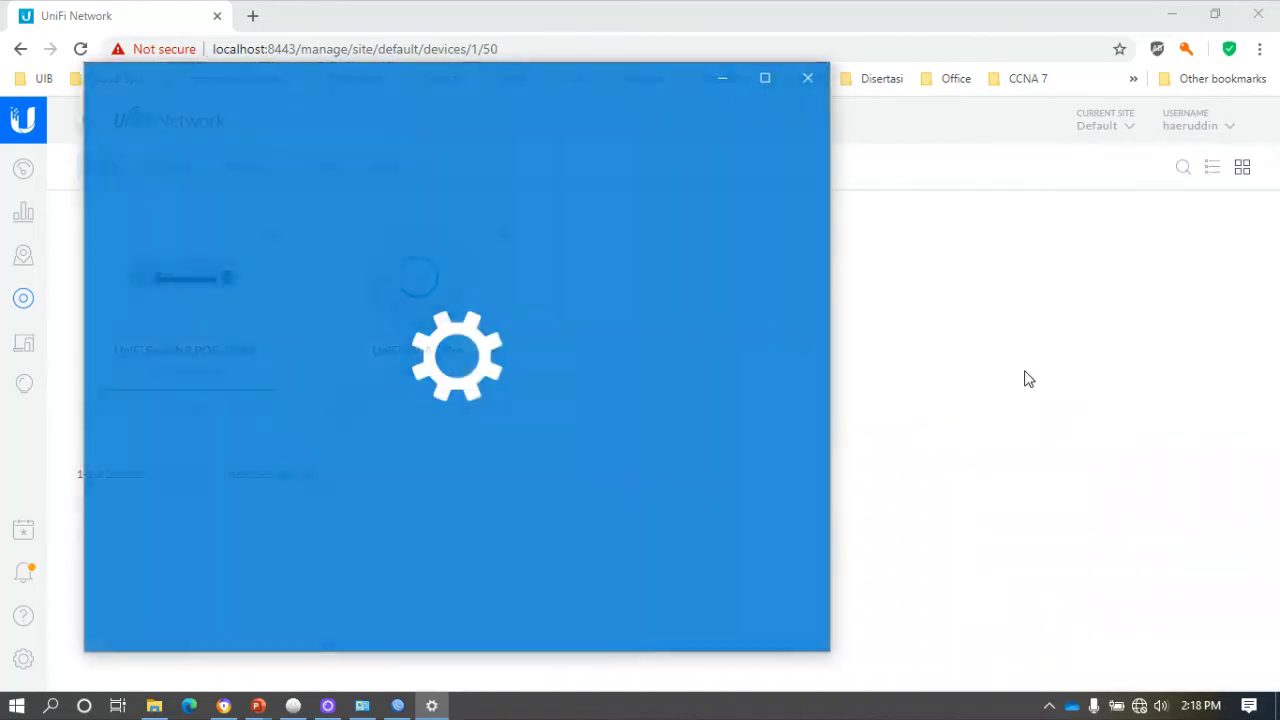
scroll(317, 363, "down", 5)
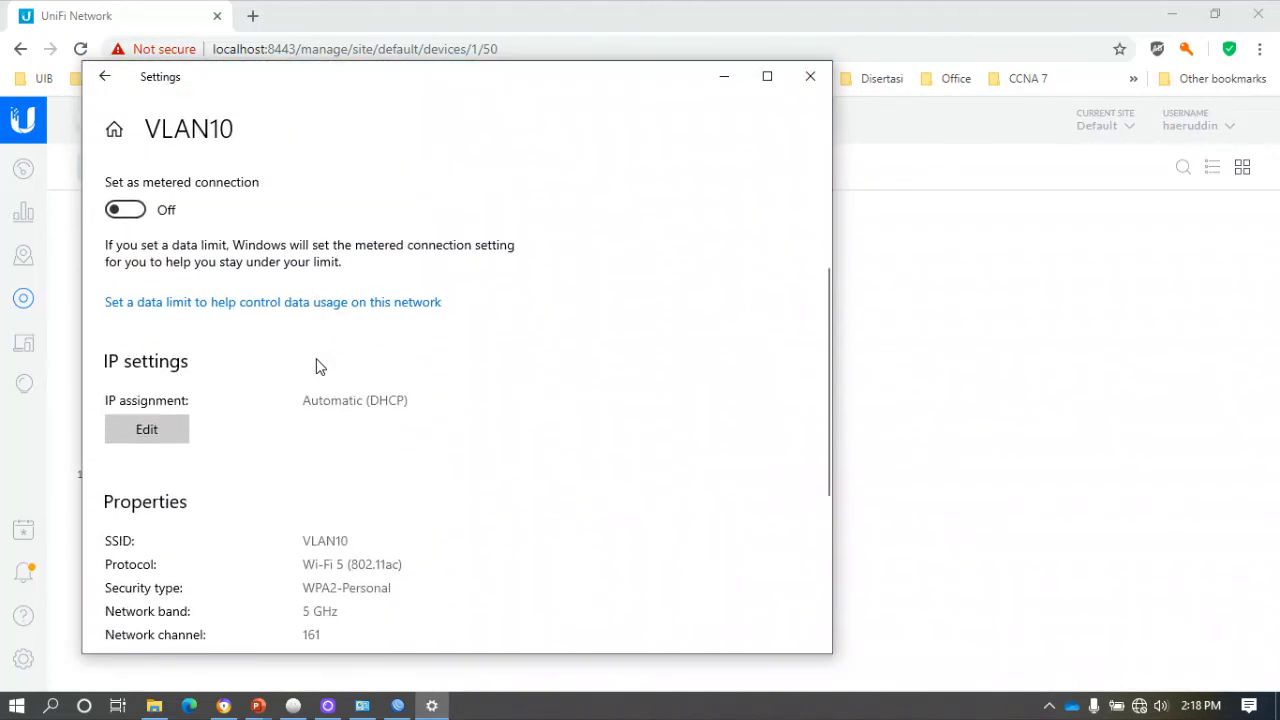
scroll(317, 365, "down", 3)
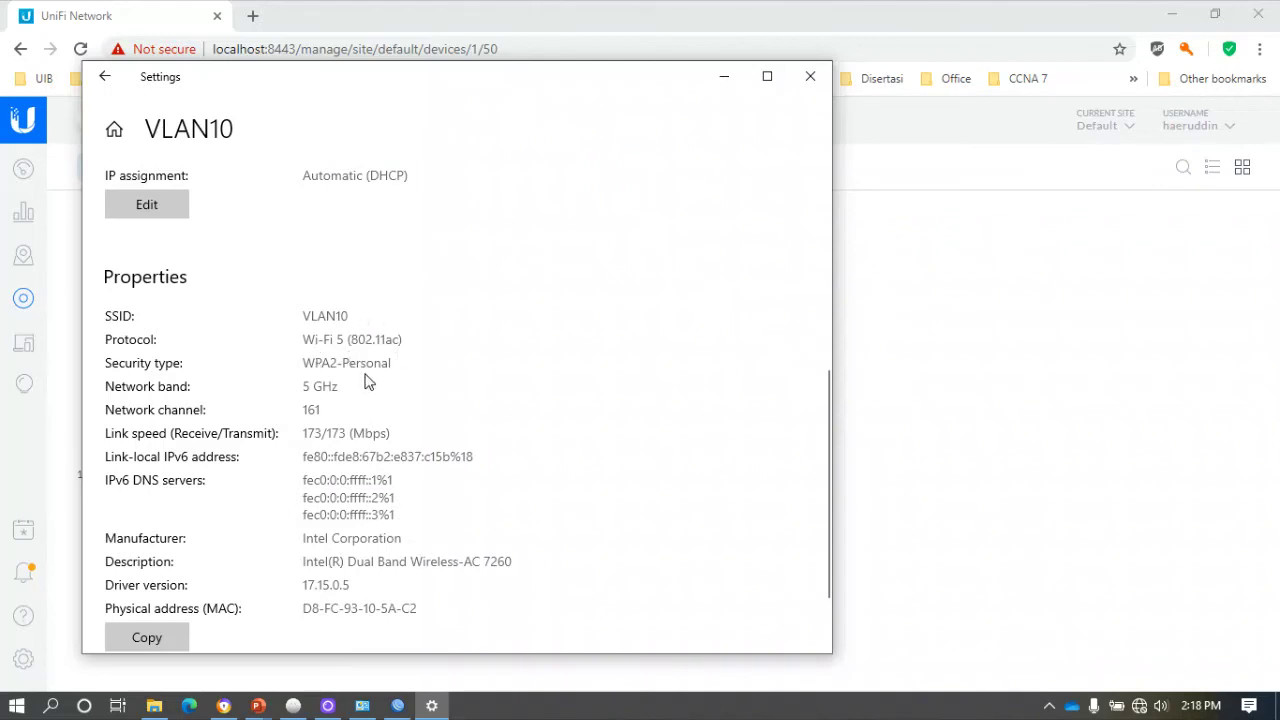
scroll(374, 381, "down", 2)
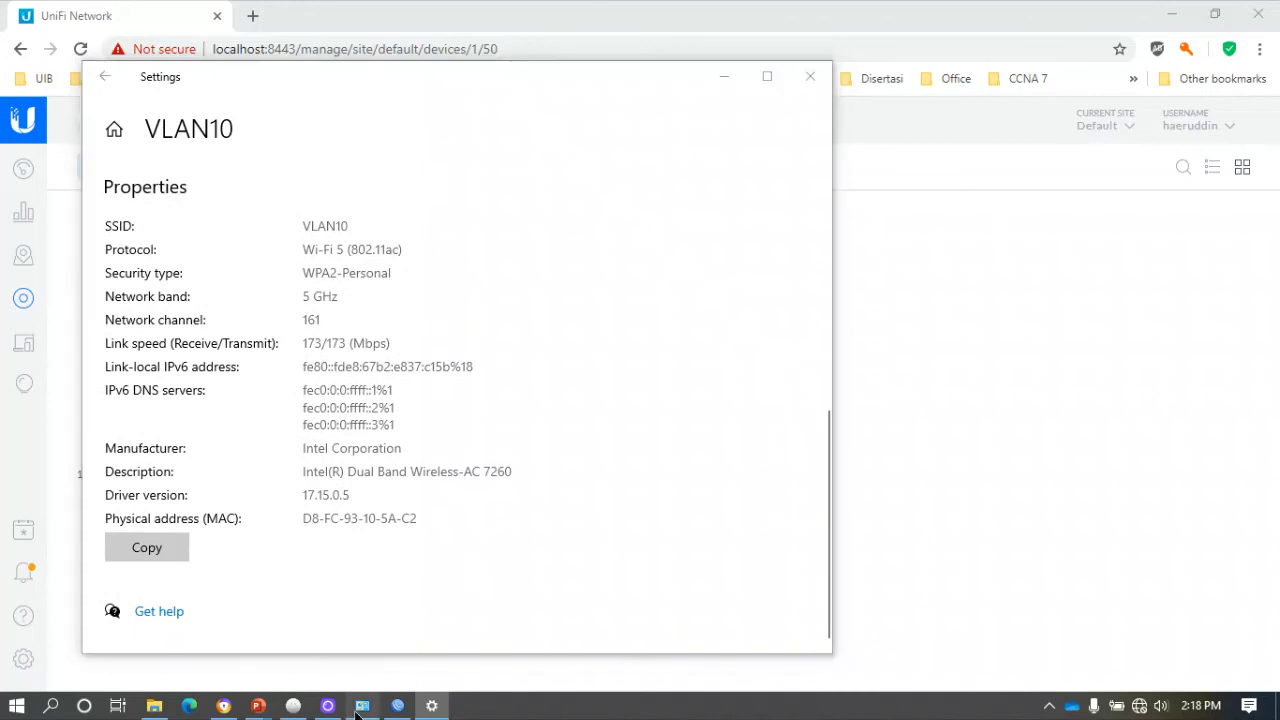
View the Wi-Fi adapter's details, showing only a self-assigned 169.254.193.91 address.
left_click(360, 707)
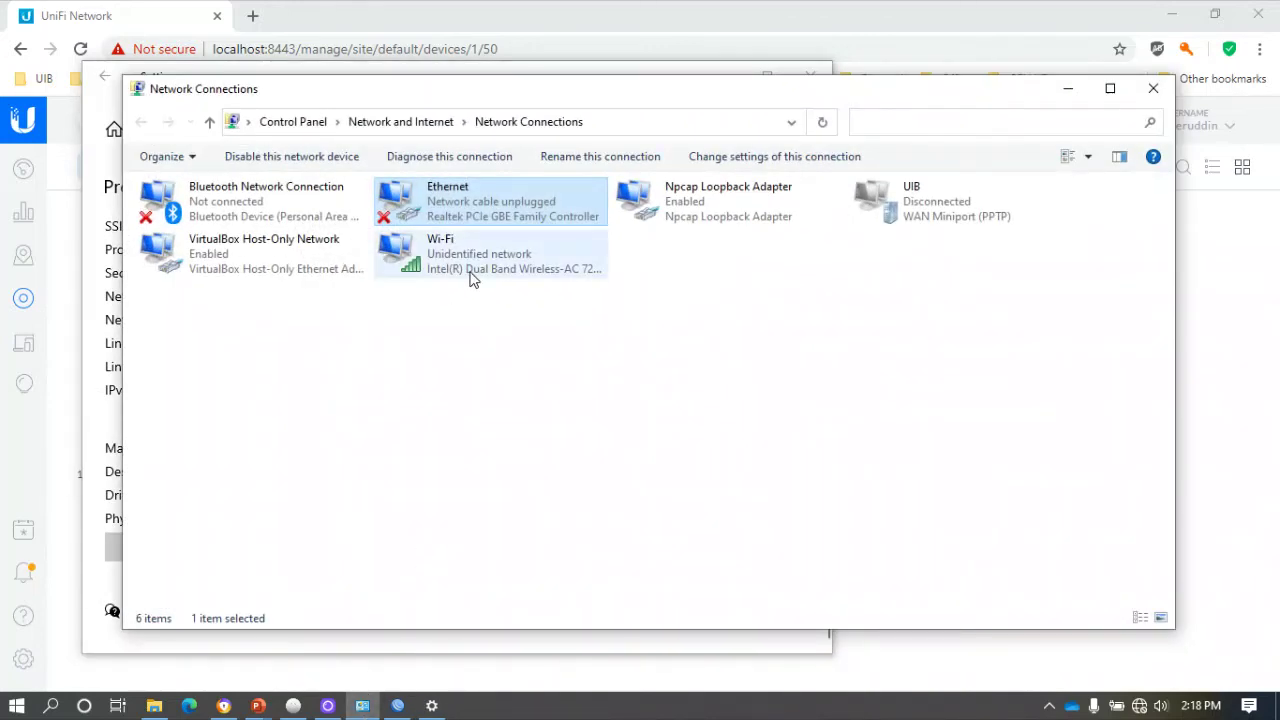
double_click(491, 267)
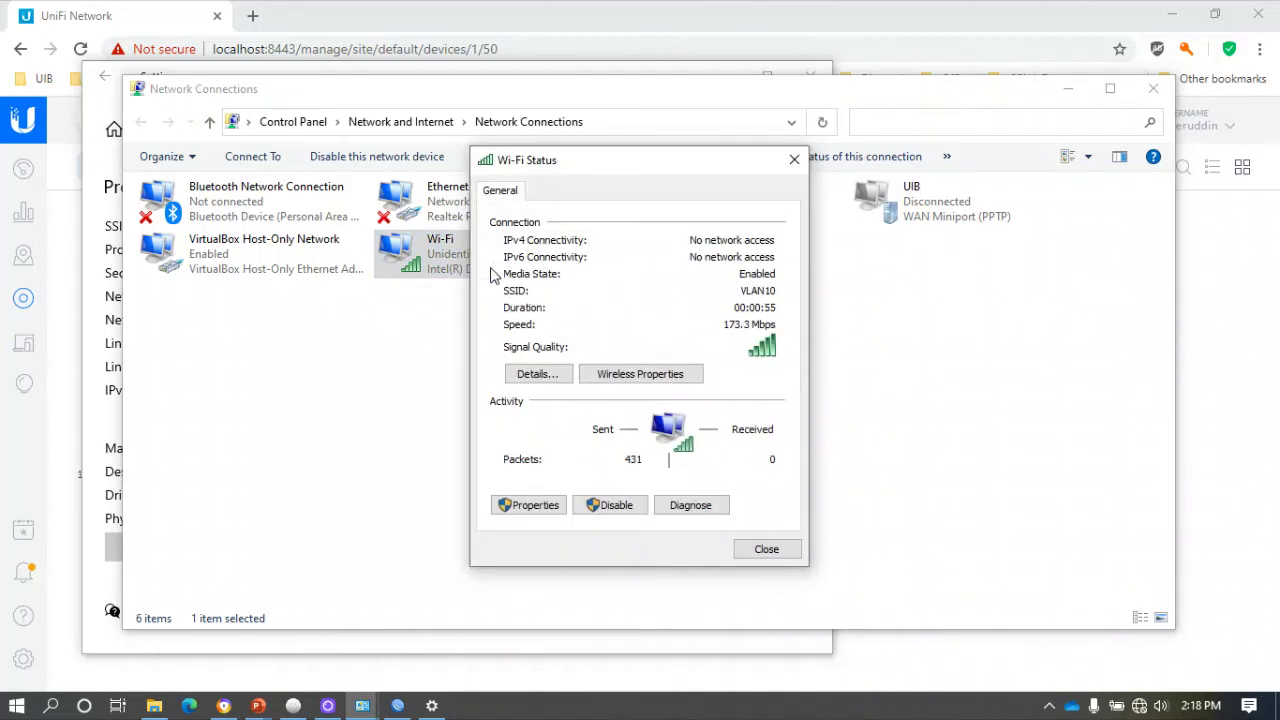
left_click(540, 374)
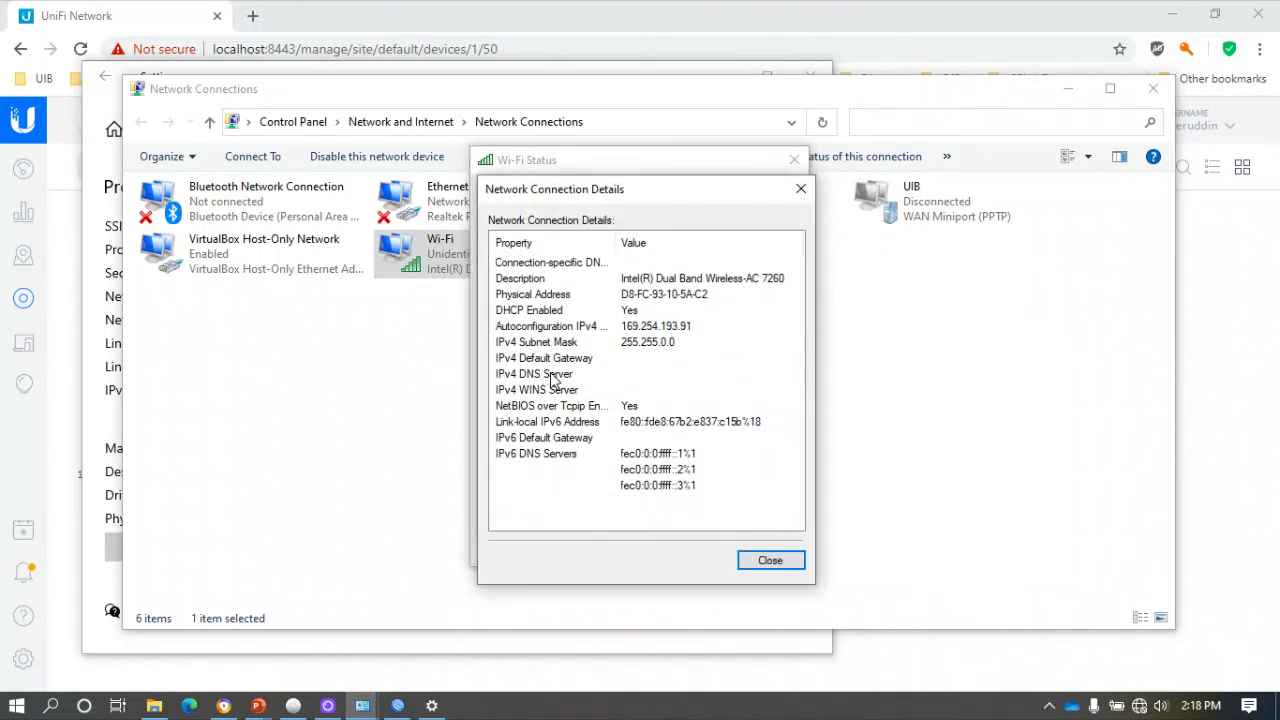
left_click(766, 562)
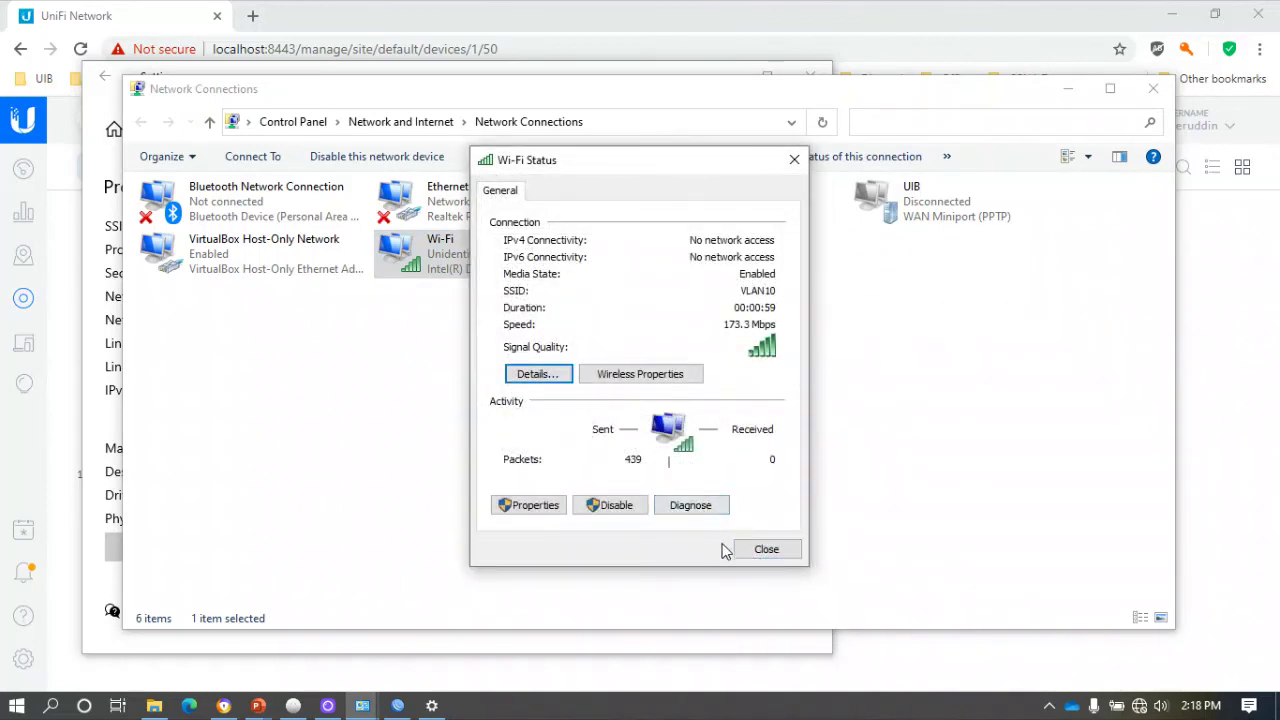
left_click(752, 555)
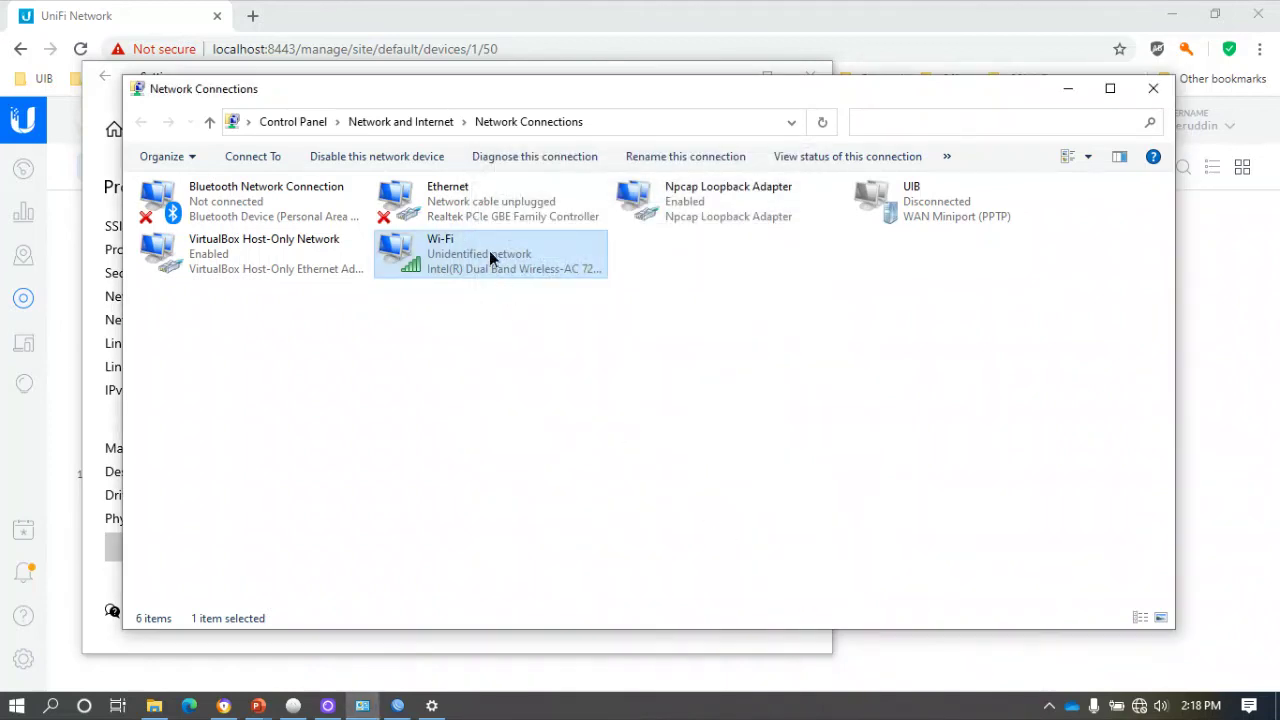
Recheck the Wi-Fi details to confirm there is no default gateway.
double_click(490, 258)
left_click(543, 377)
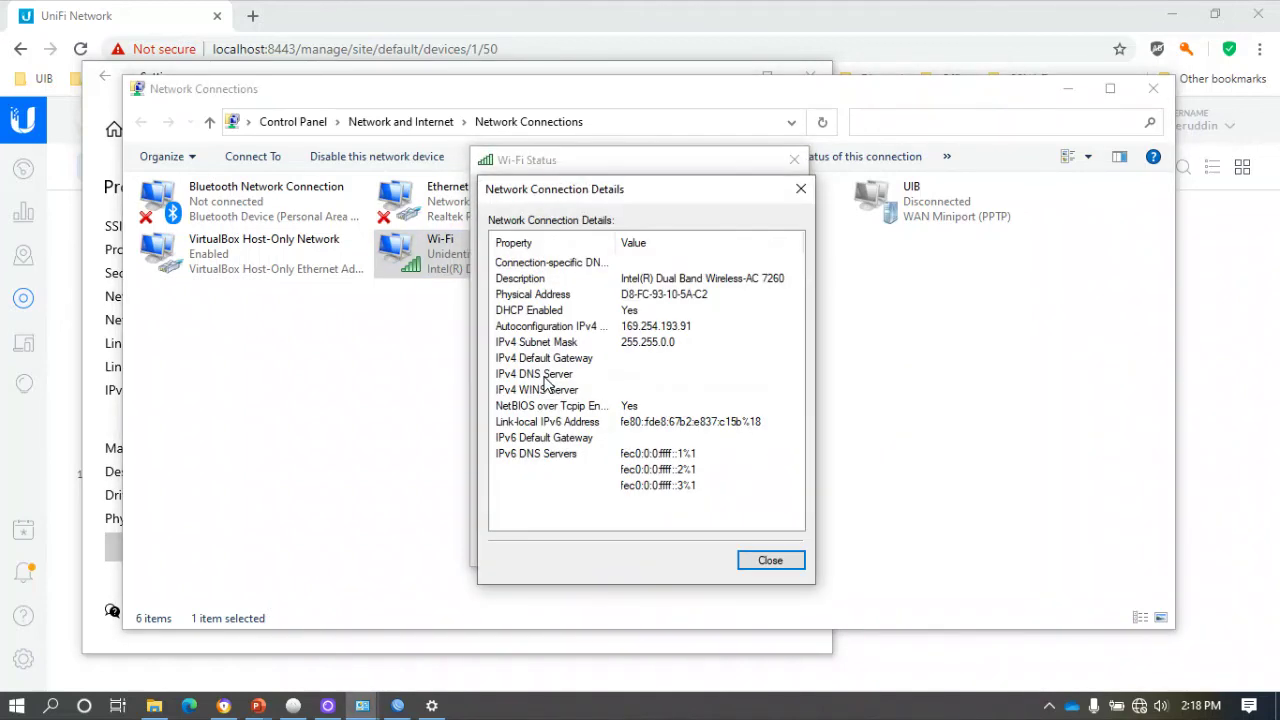
left_click(766, 560)
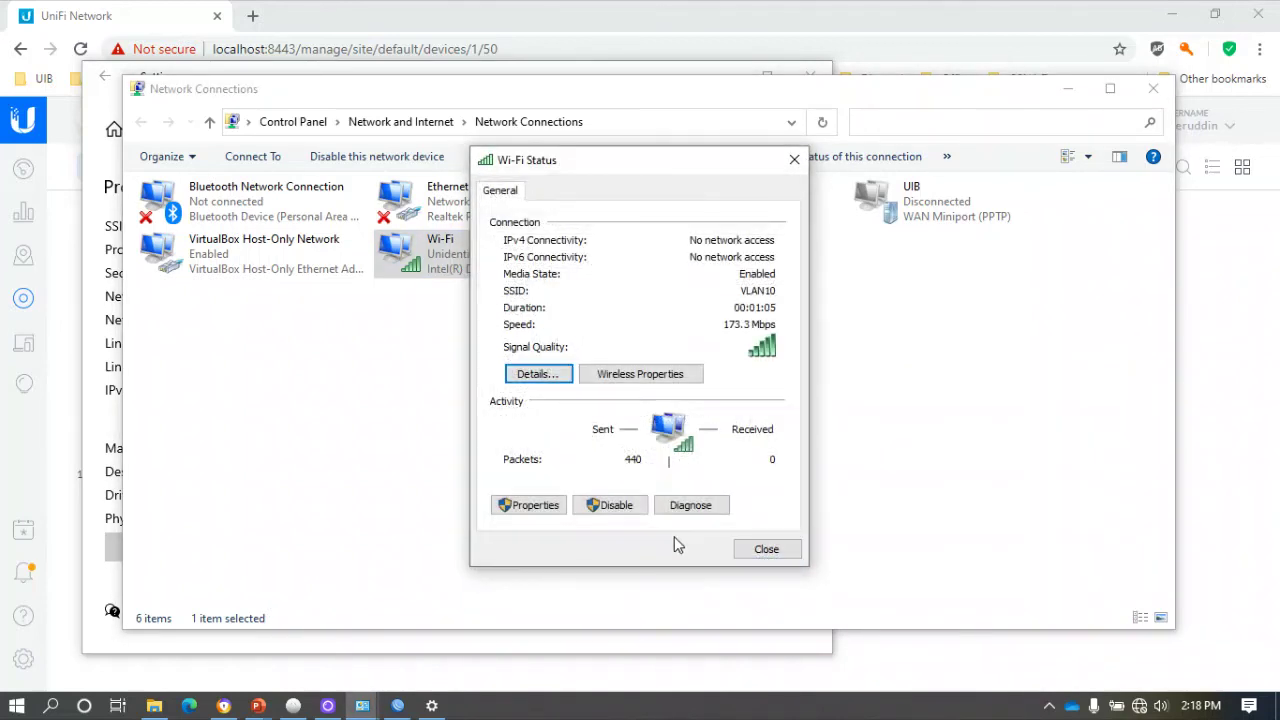
left_click(766, 550)
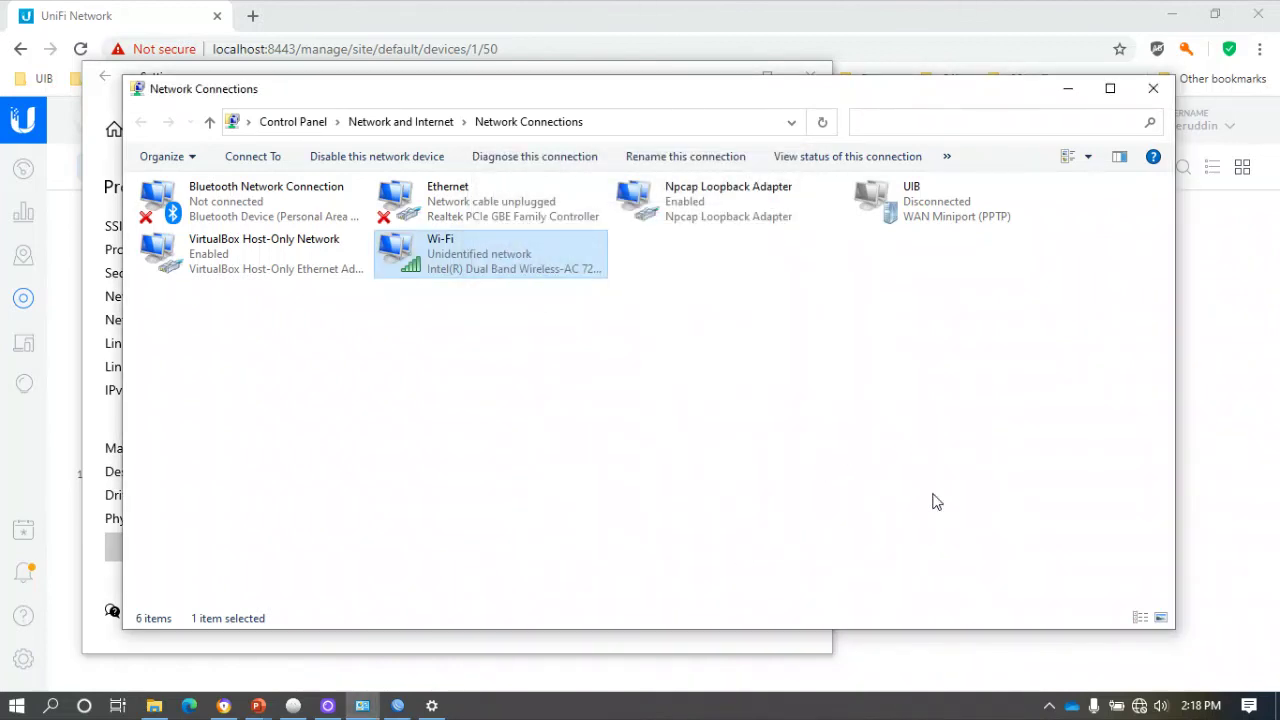
left_click(1139, 705)
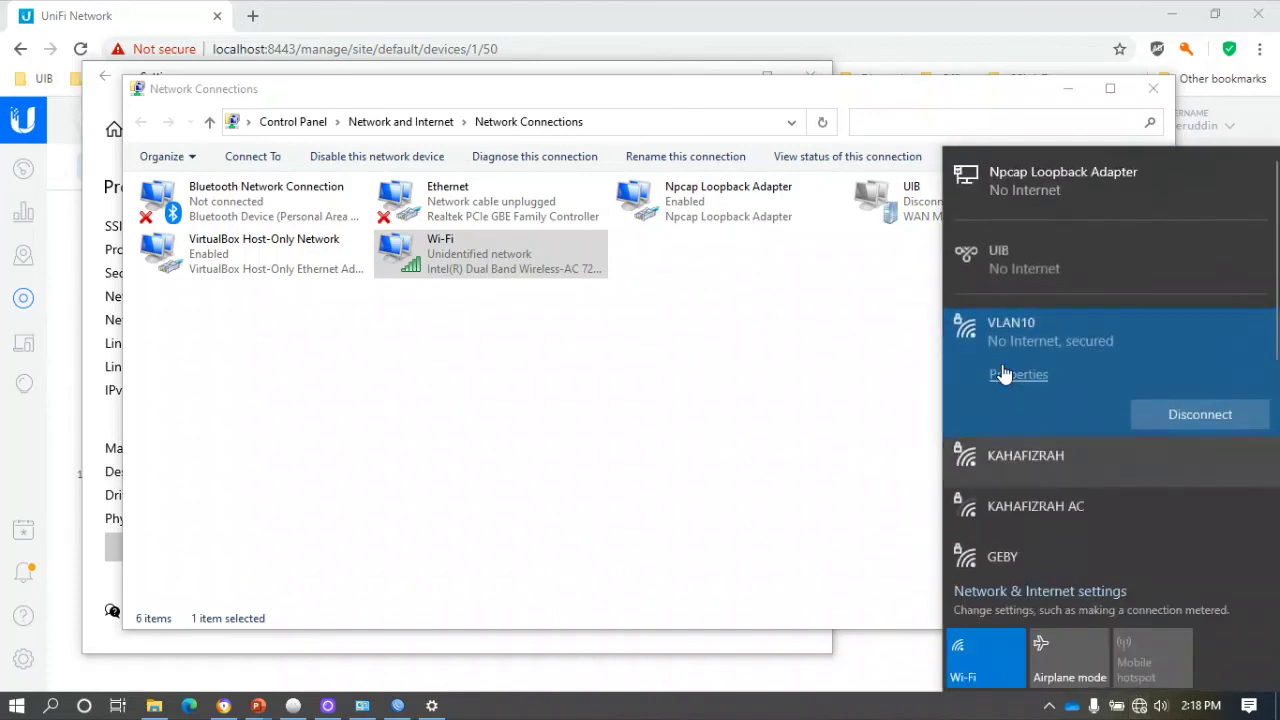
Join VLAN20 with its security key and allow the PC to be discoverable.
scroll(1043, 442, "down", 3)
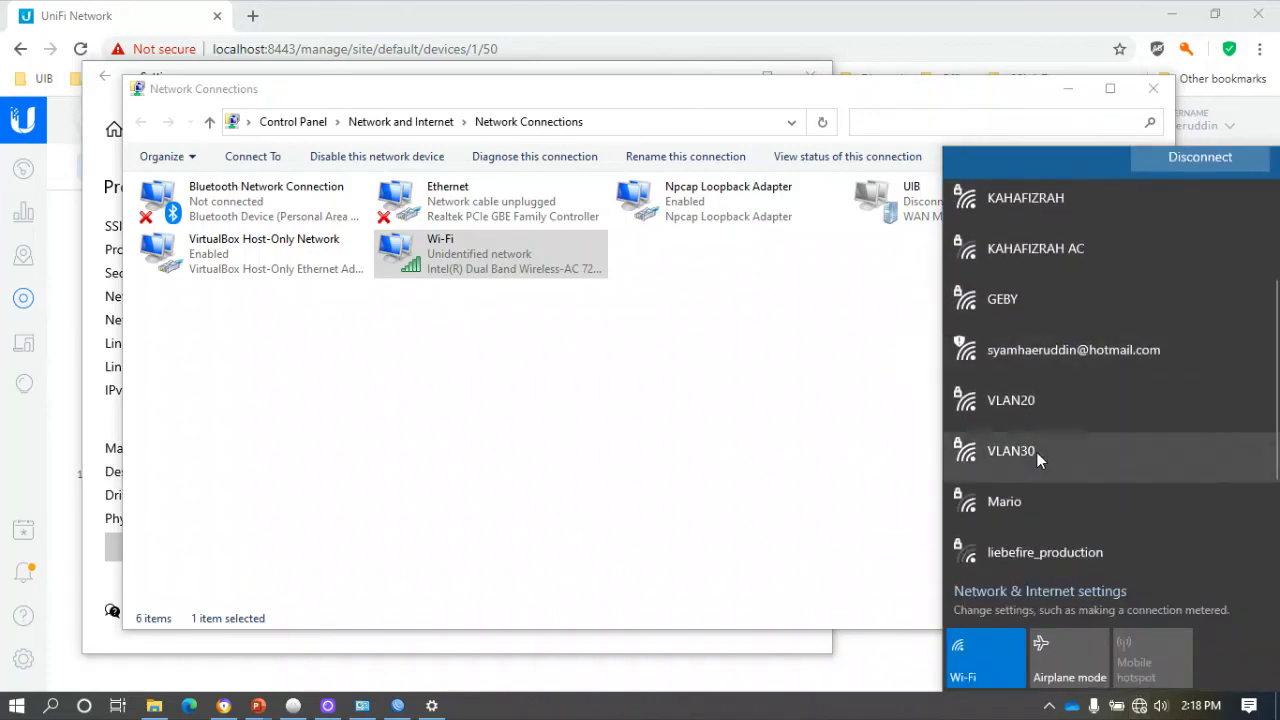
left_click(1054, 401)
left_click(1194, 408)
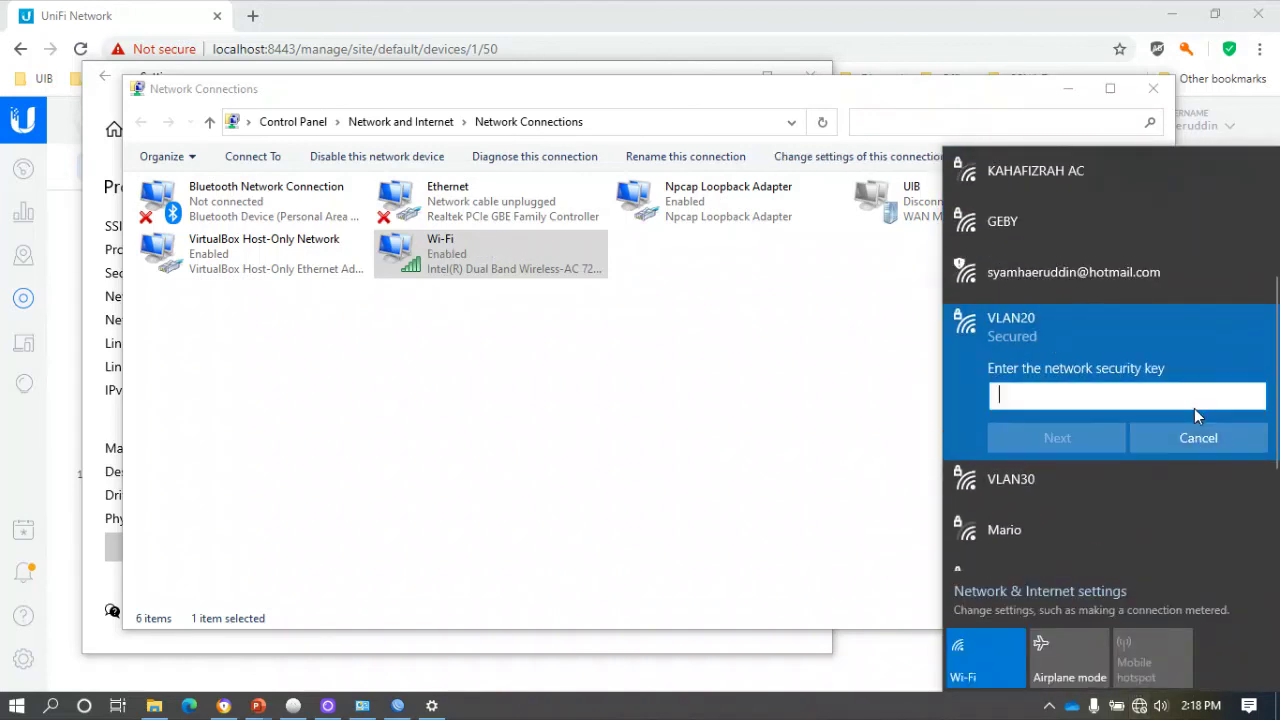
type("*****")
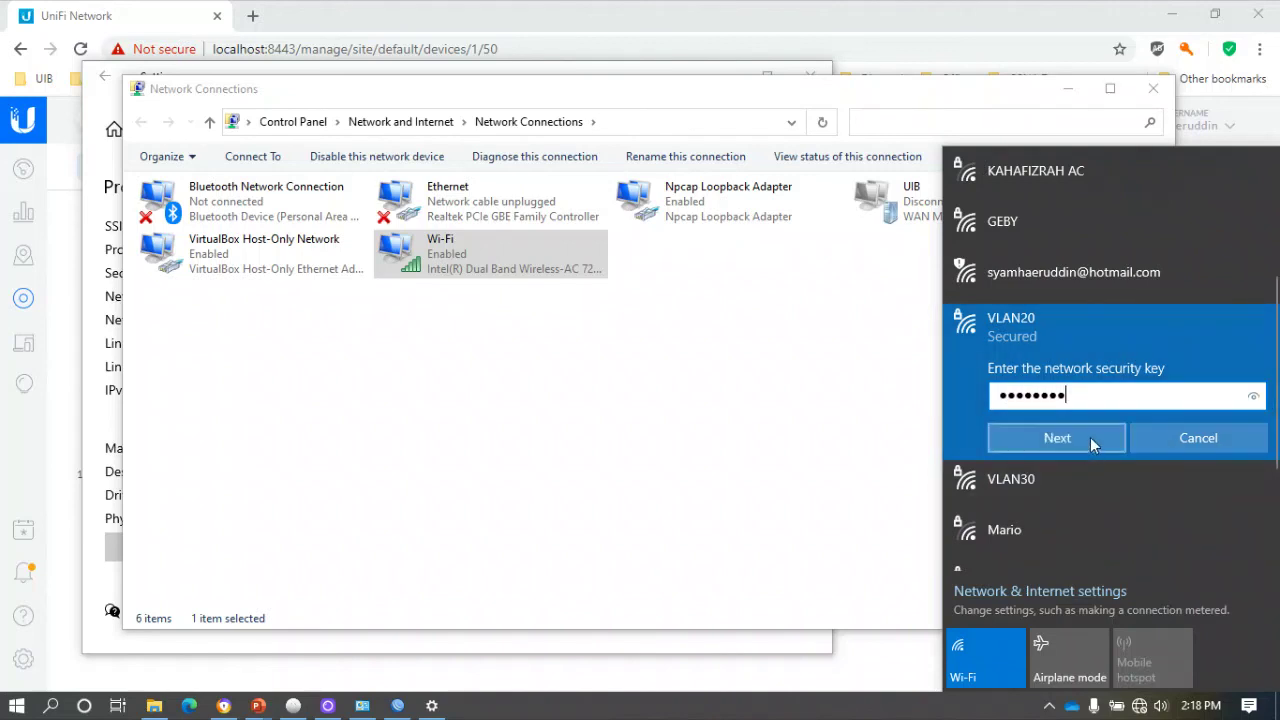
left_click(1090, 437)
left_click(1072, 491)
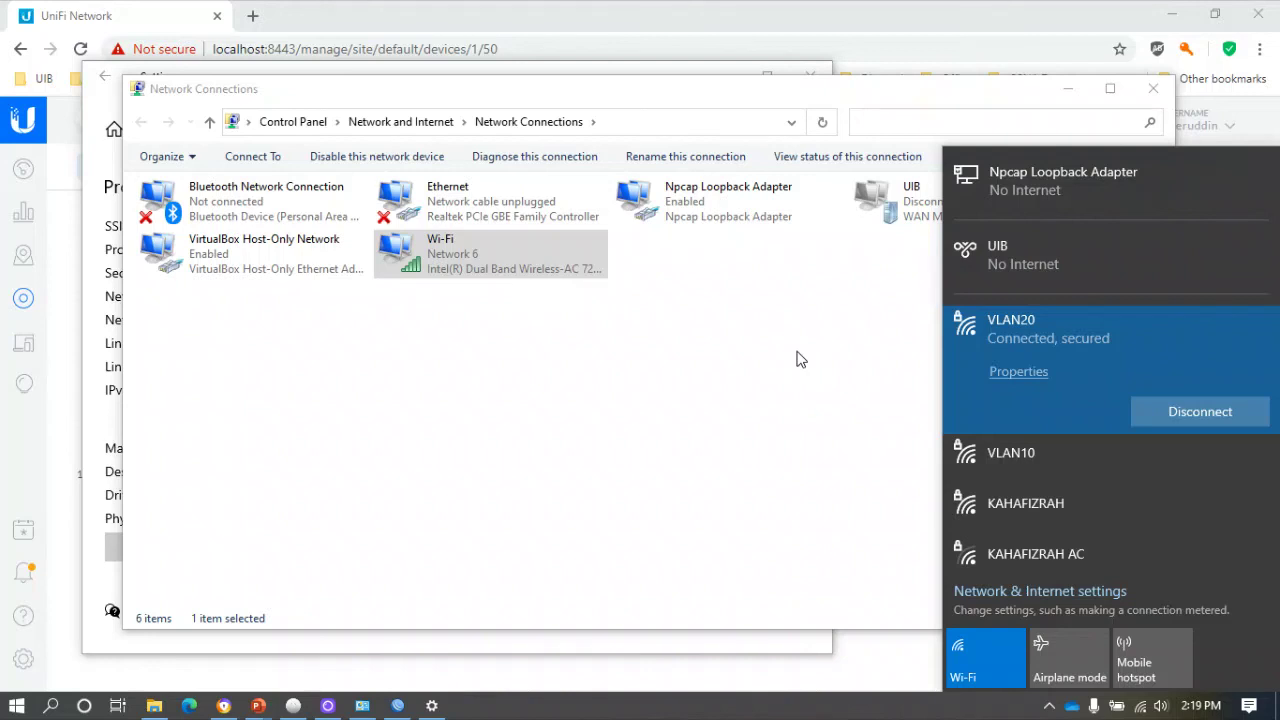
left_click(432, 706)
Read VLAN20's properties: IPv4 192.168.20.251 and DNS 202.154.186.186.
scroll(303, 495, "up", 4)
scroll(303, 495, "down", 5)
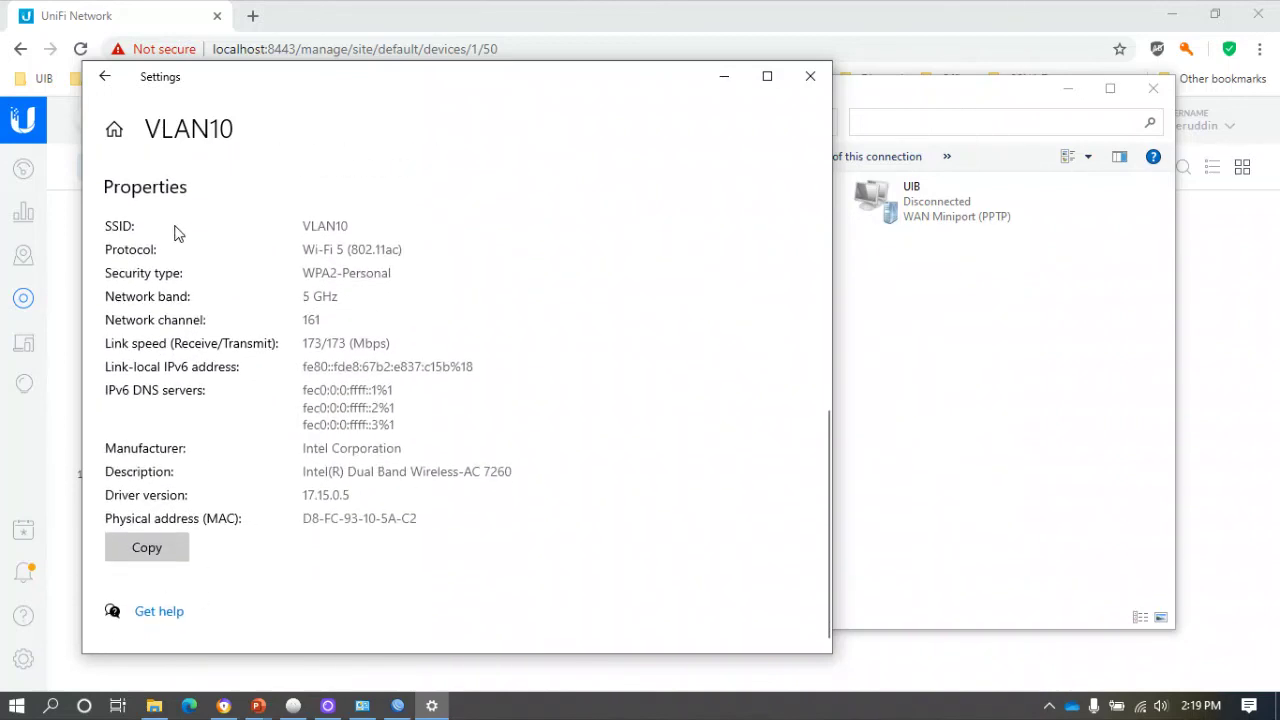
scroll(177, 232, "up", 3)
left_click(105, 76)
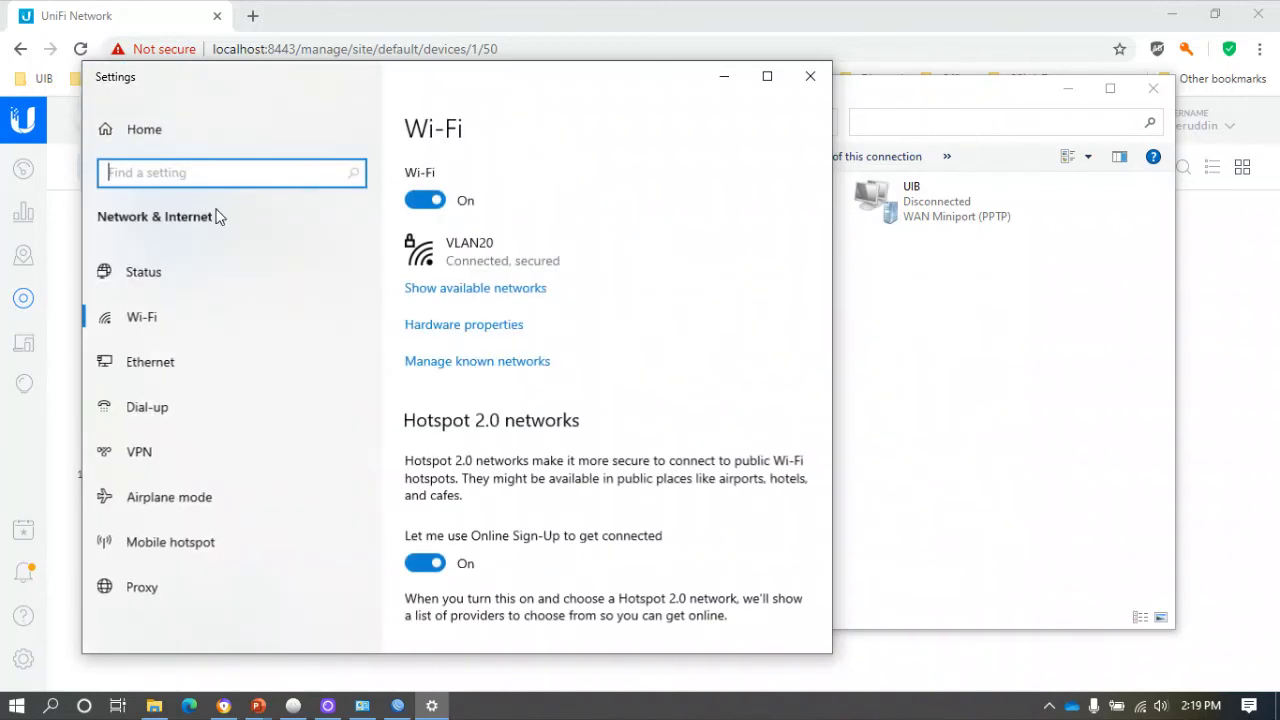
left_click(509, 260)
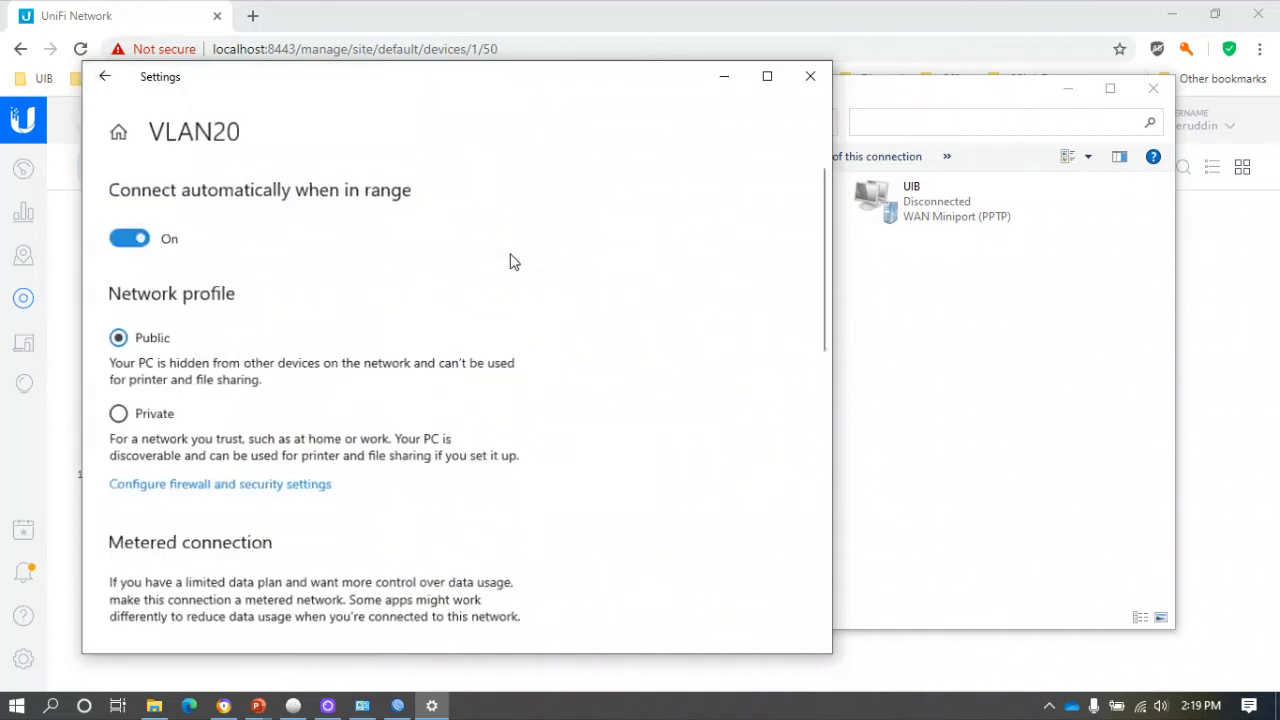
scroll(440, 318, "down", 6)
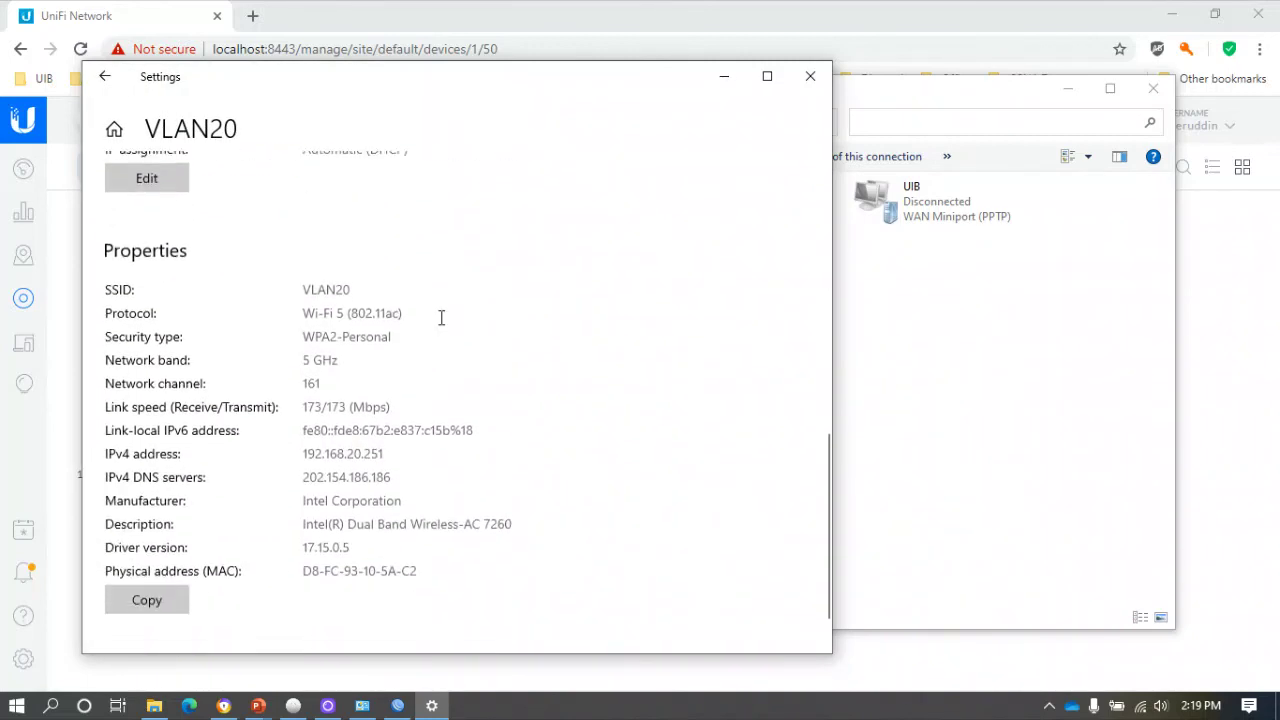
scroll(440, 318, "down", 1)
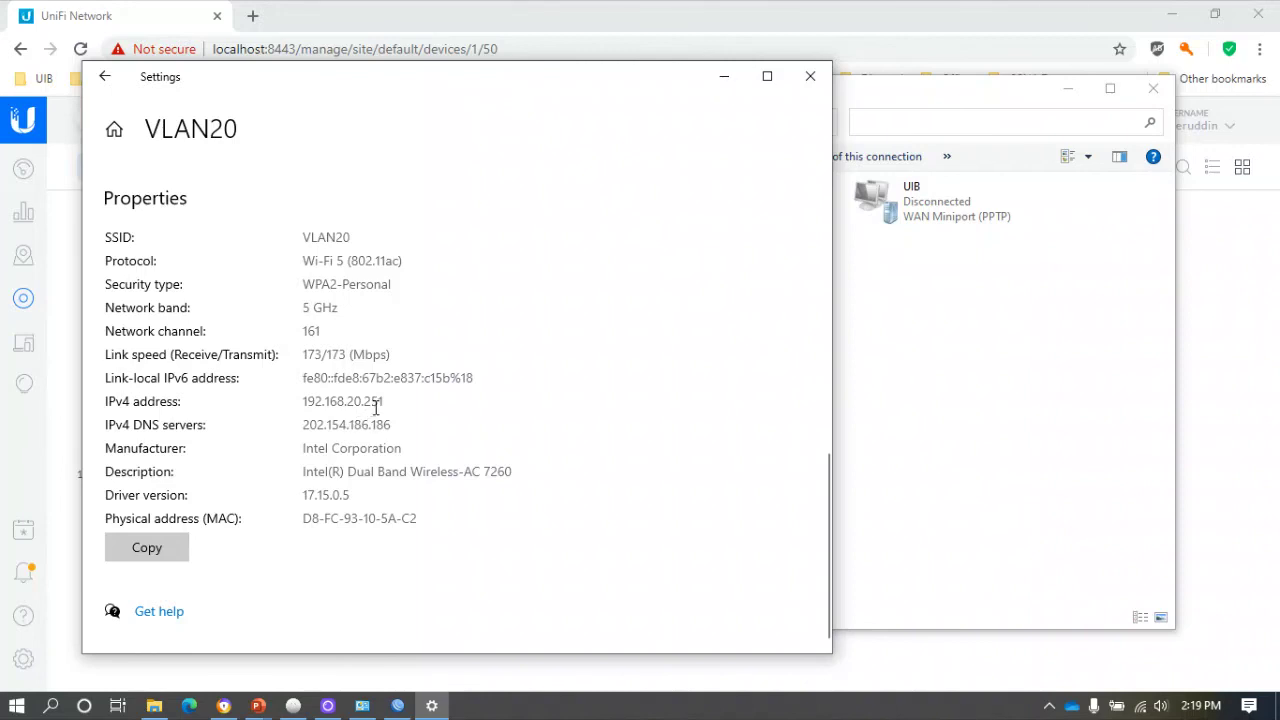
scroll(405, 405, "up", 1)
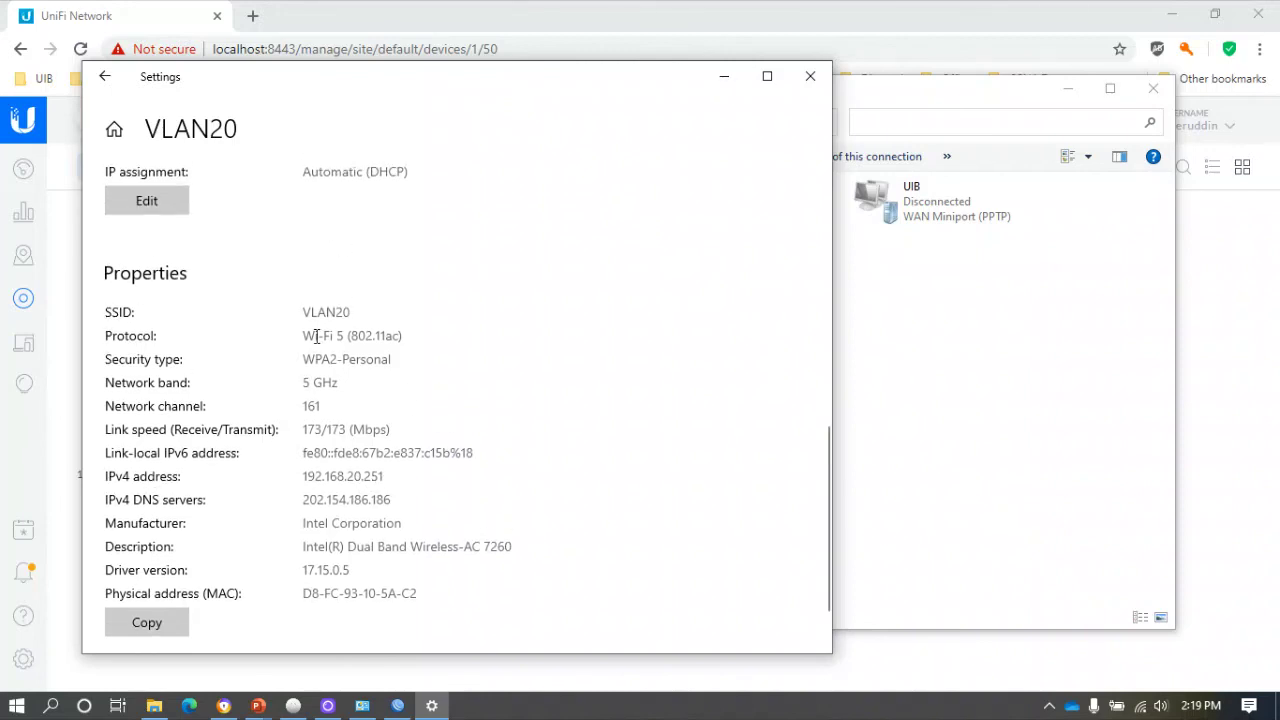
scroll(340, 400, "up", 2)
Close the Settings and Network Connections windows.
left_click(810, 76)
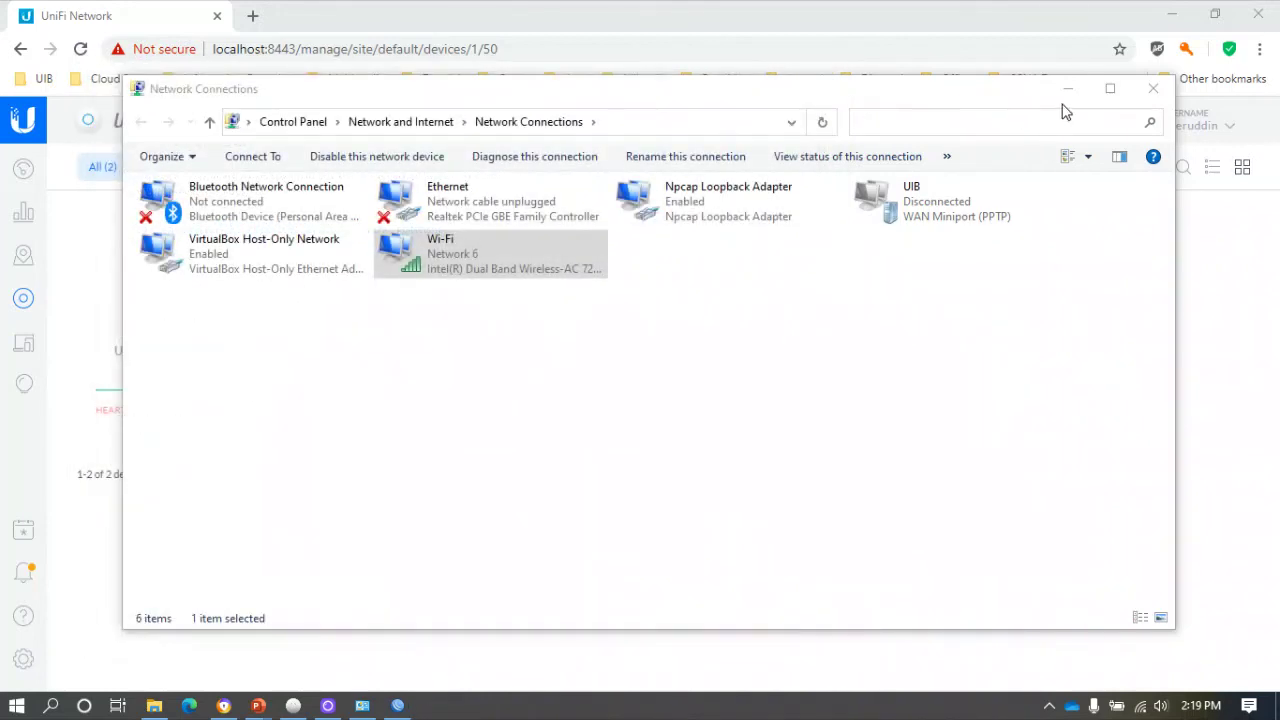
left_click(1068, 88)
left_click(1048, 706)
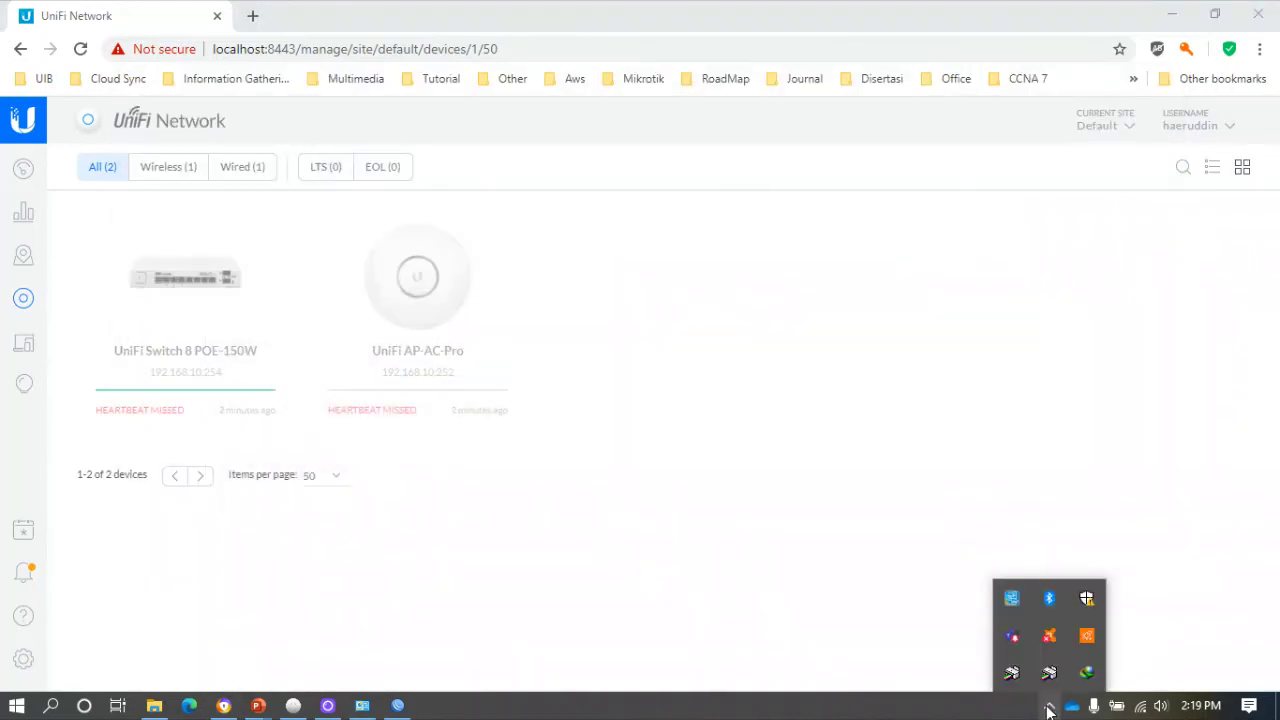
Connect to VLAN30 with its security key, then dismiss the network list and antivirus notice.
left_click(1141, 706)
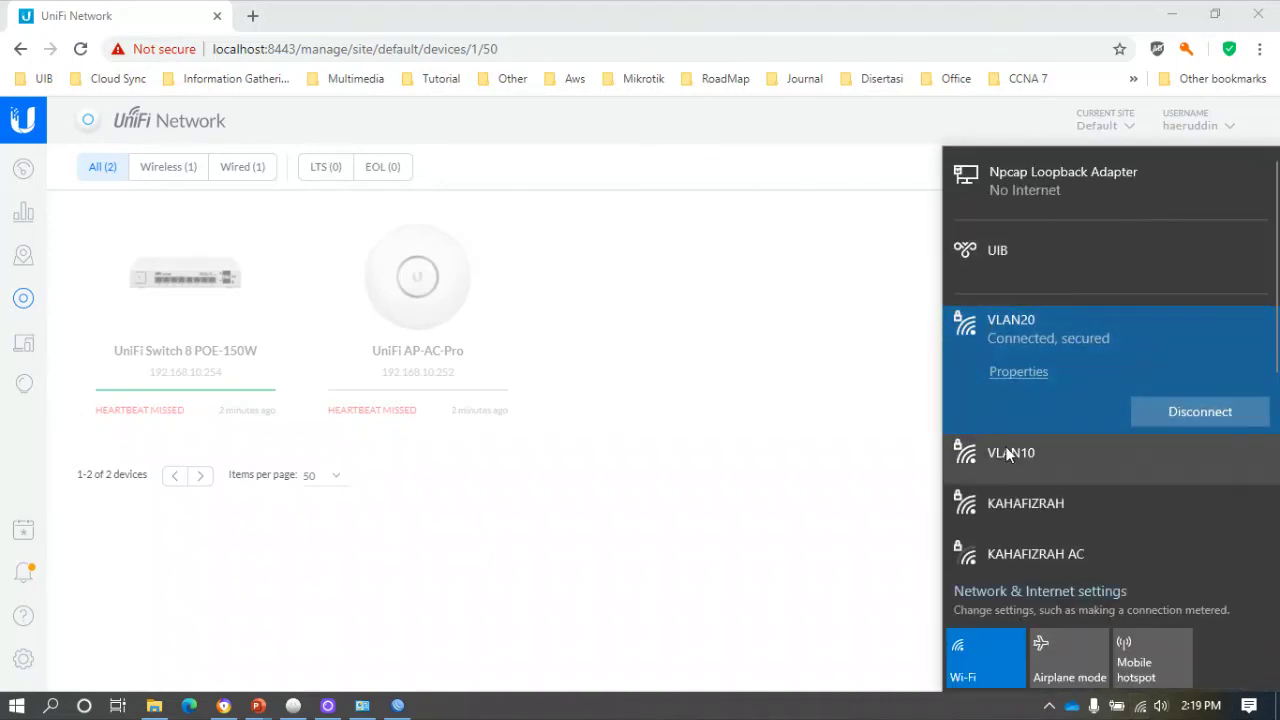
scroll(1015, 490, "down", 3)
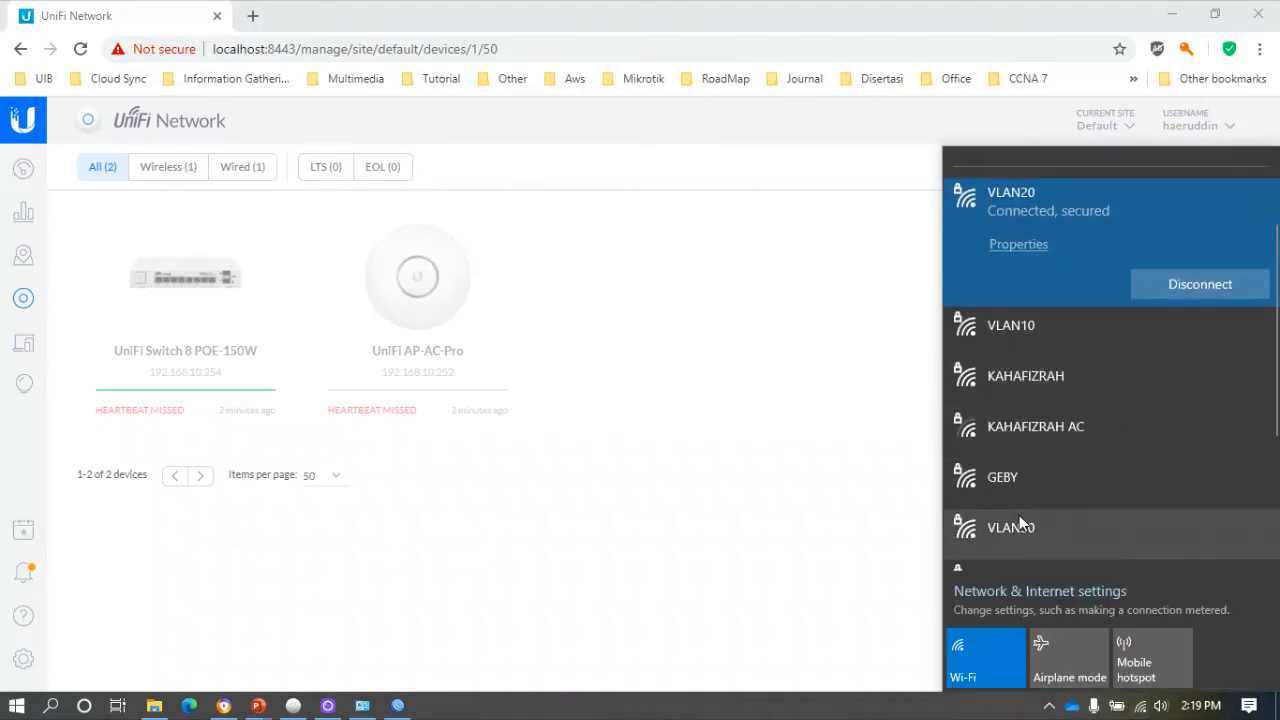
left_click(1019, 514)
left_click(1170, 536)
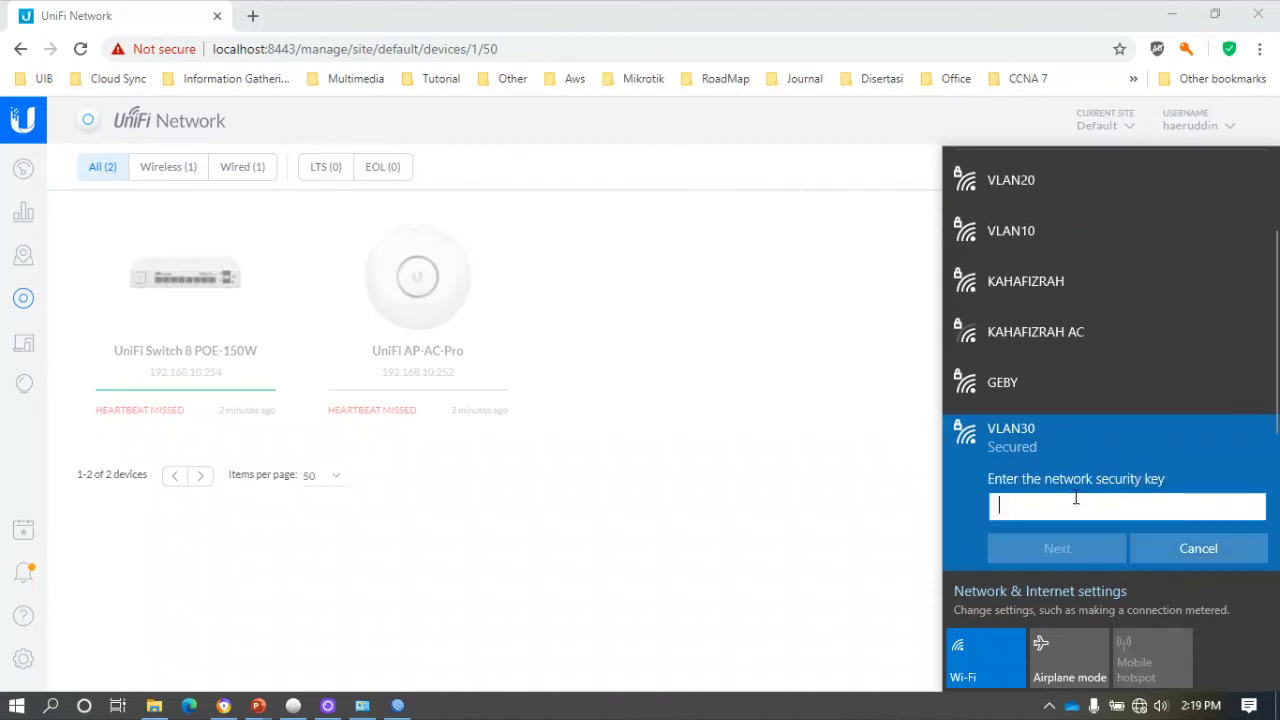
type("••••••••")
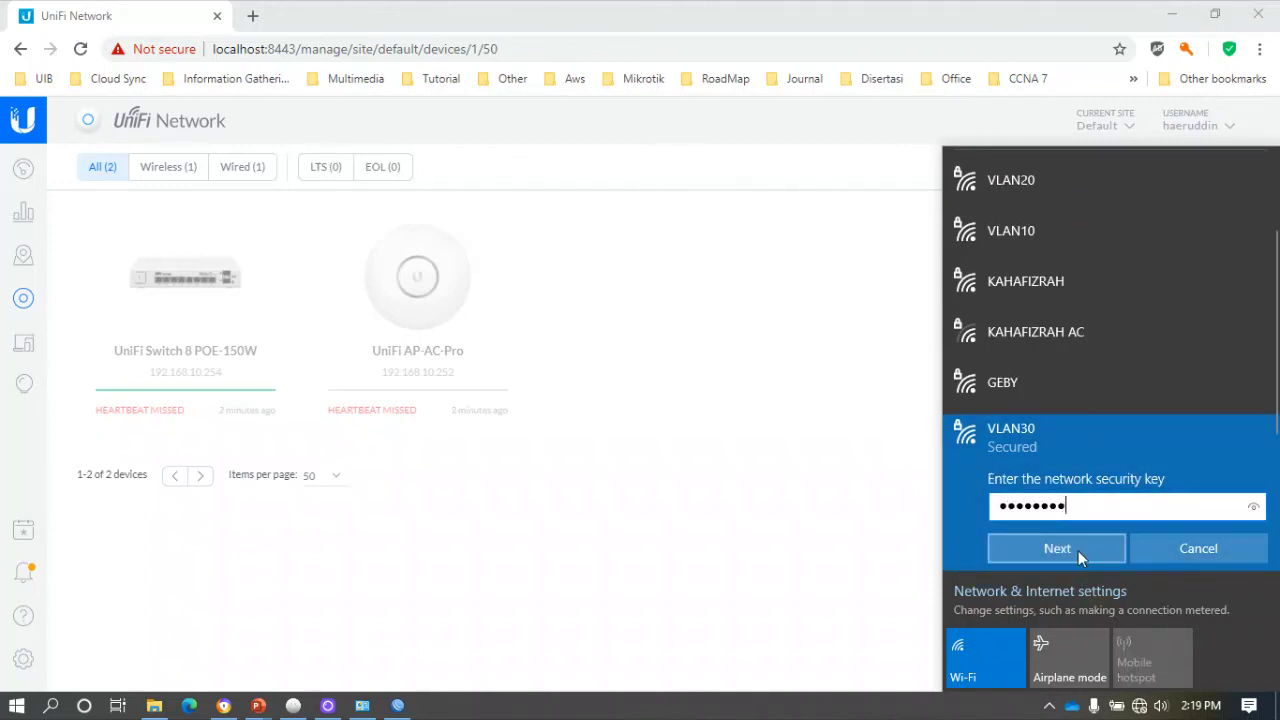
left_click(1078, 549)
left_click(1077, 546)
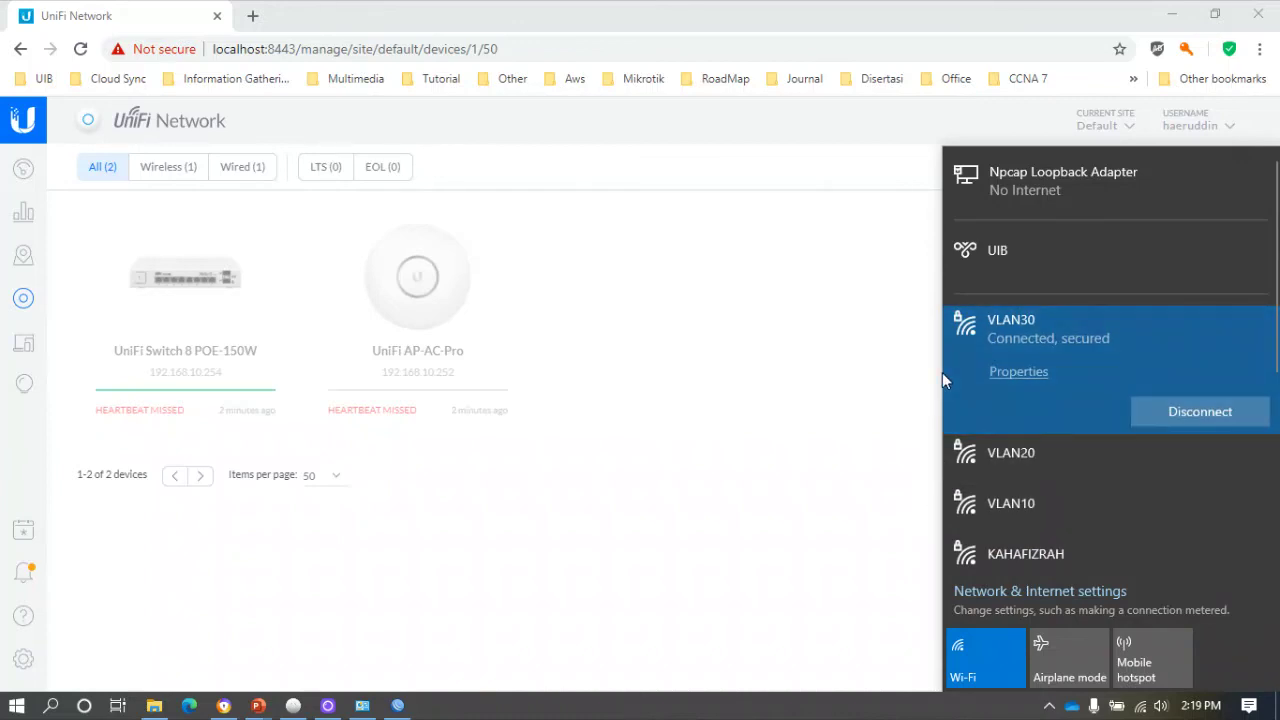
left_click(831, 297)
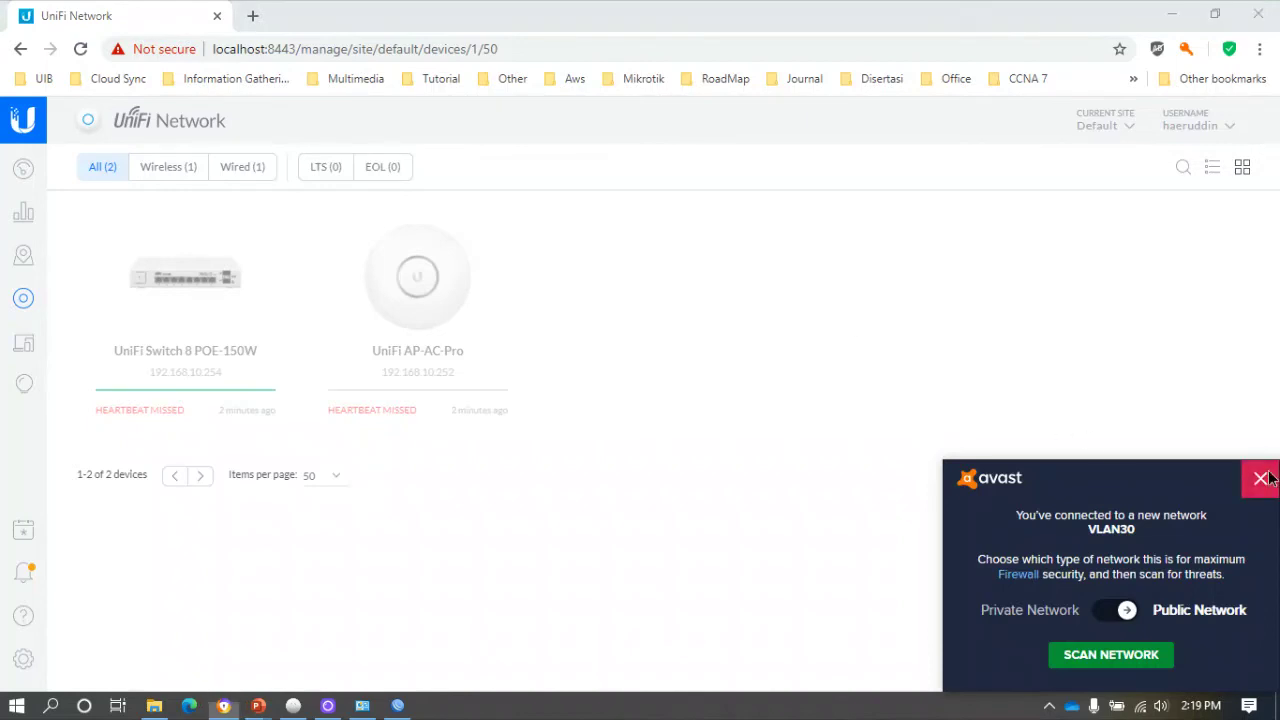
left_click(1260, 478)
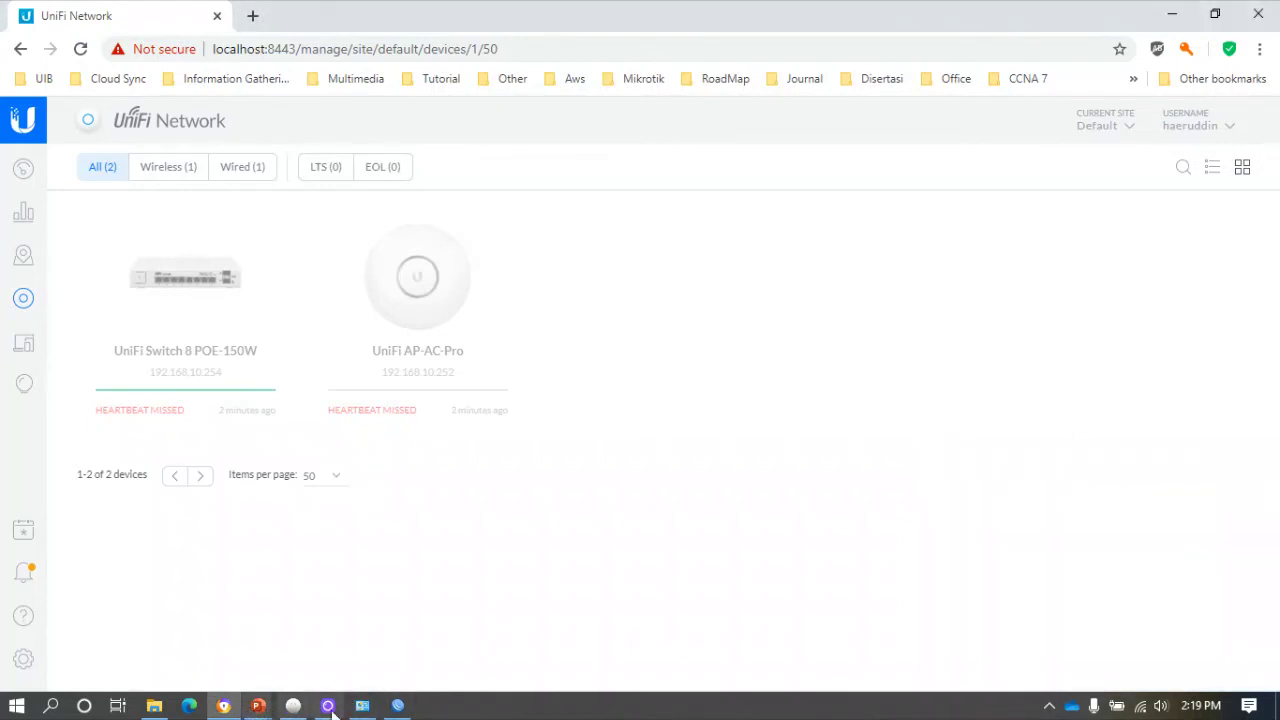
Verify the Wi-Fi adapter's IPv4 is 192.168.30.254, then close Network Connections.
left_click(362, 706)
double_click(463, 270)
left_click(555, 382)
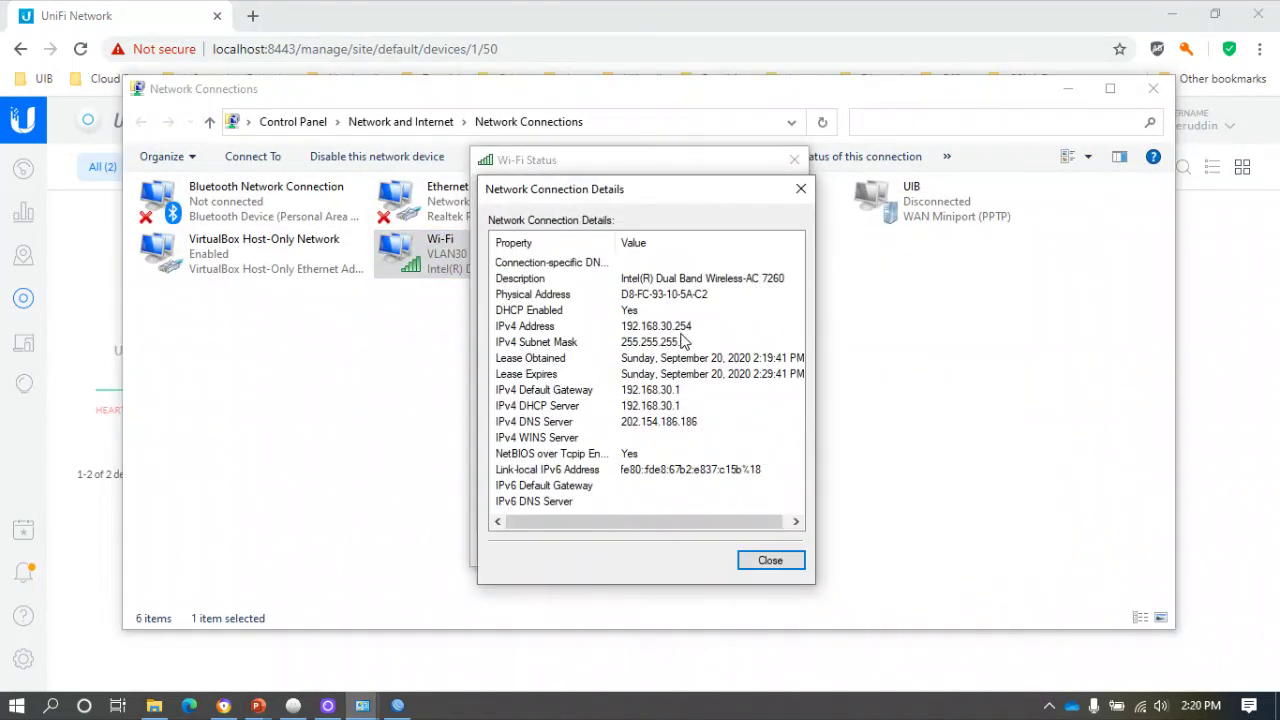
left_click(778, 564)
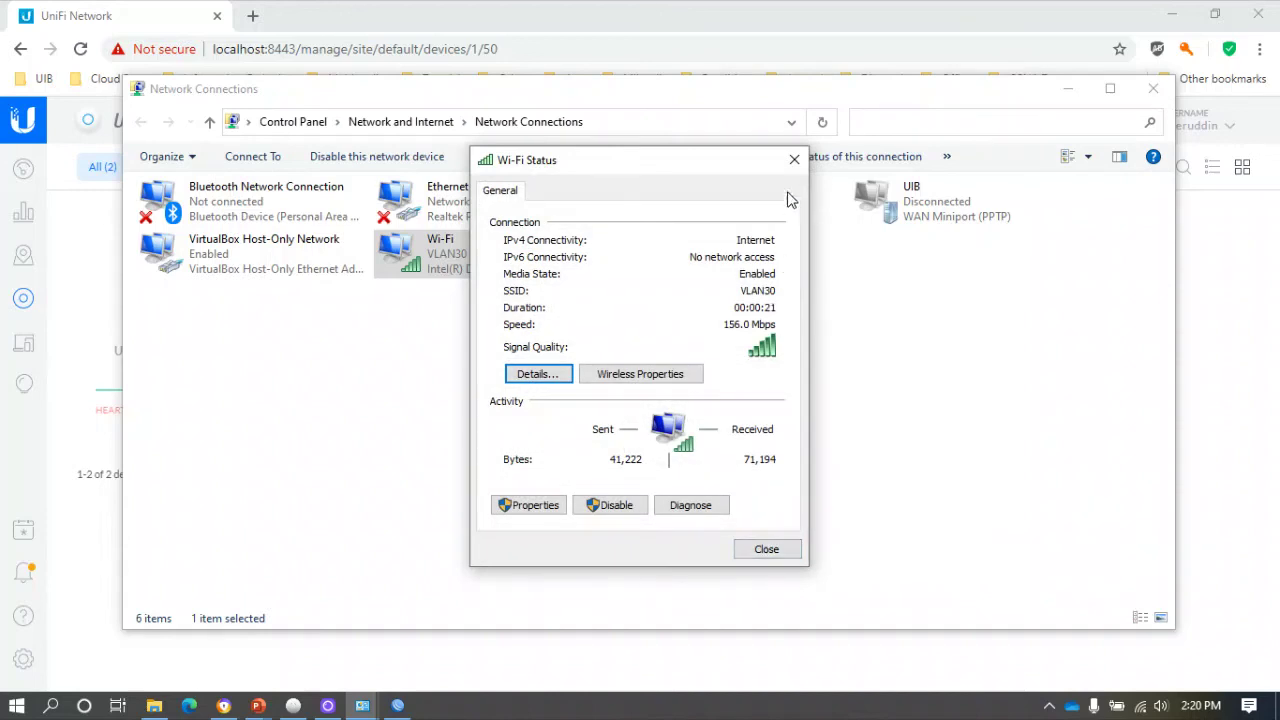
left_click(794, 159)
left_click(1153, 88)
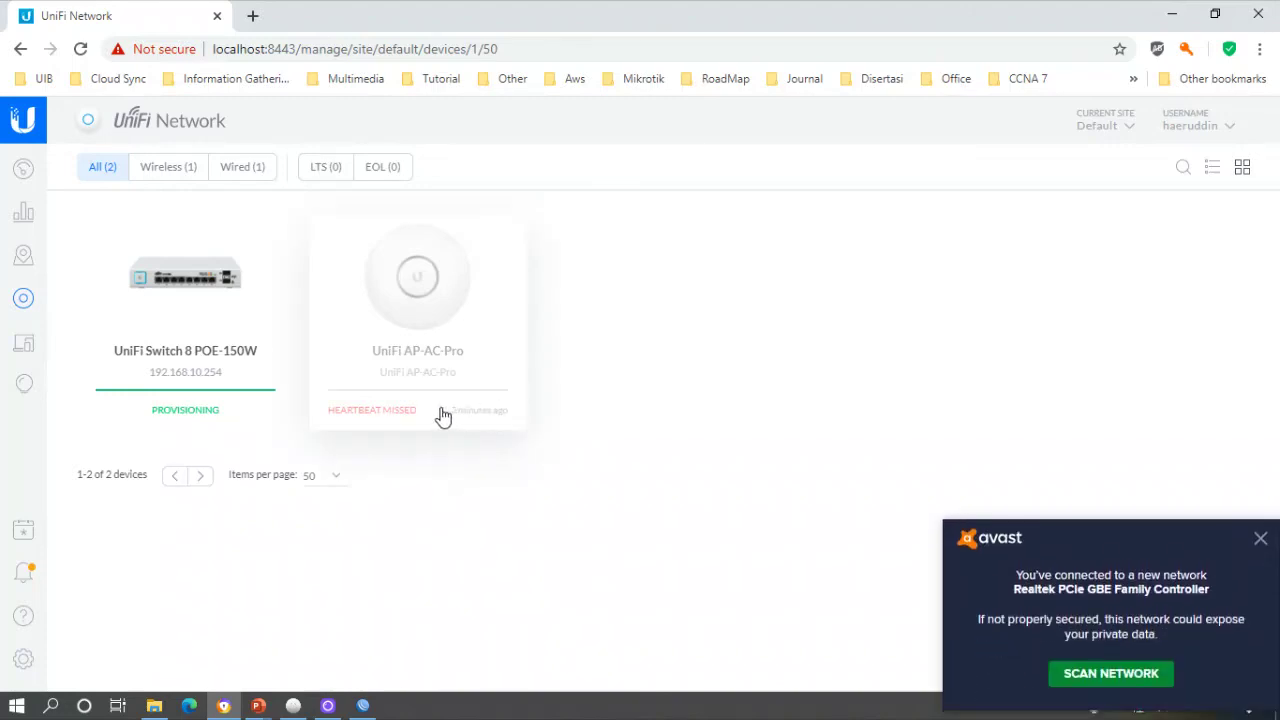
left_click(1260, 520)
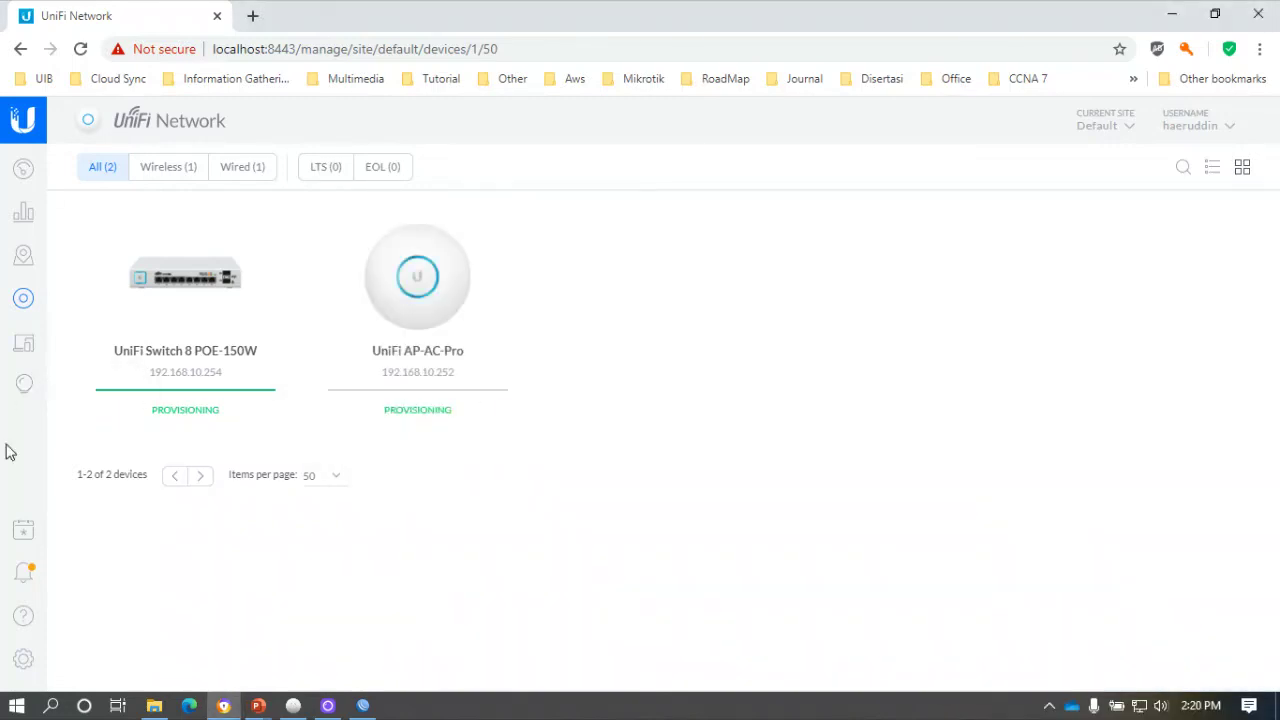
left_click(25, 660)
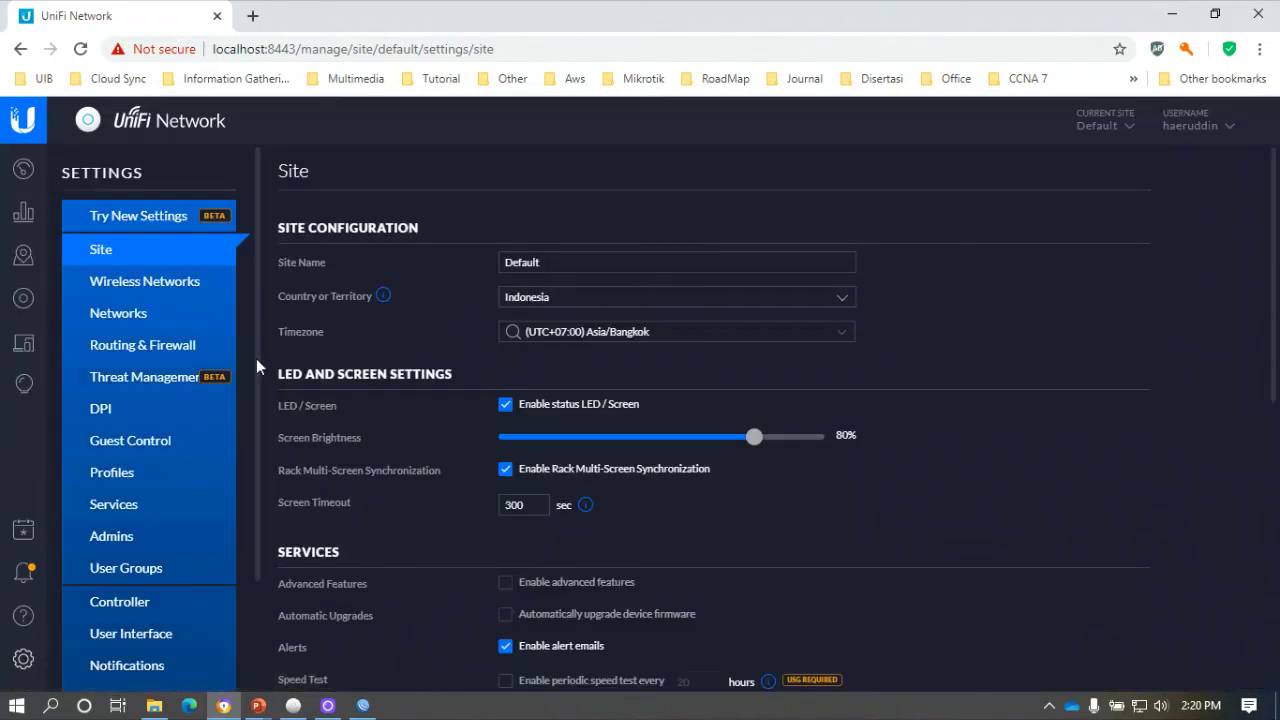
Show the Multi SSID WLAN group under Wireless Networks settings.
left_click(147, 284)
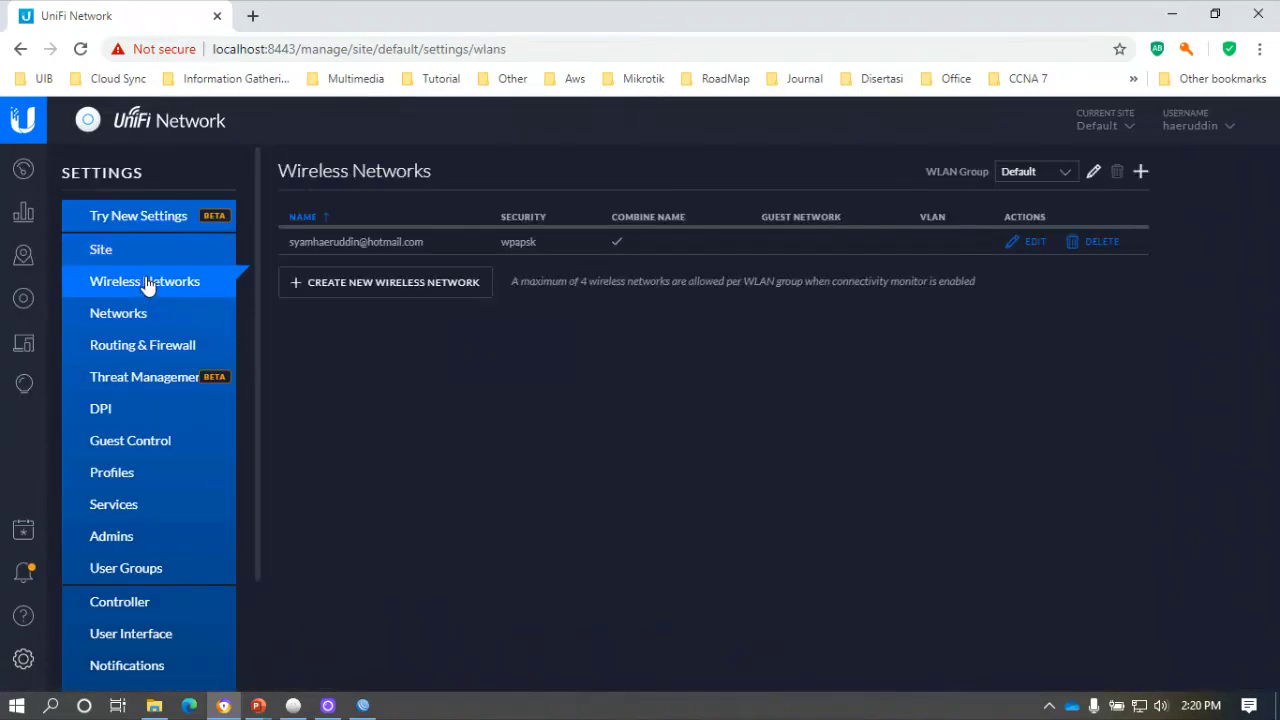
left_click(1018, 183)
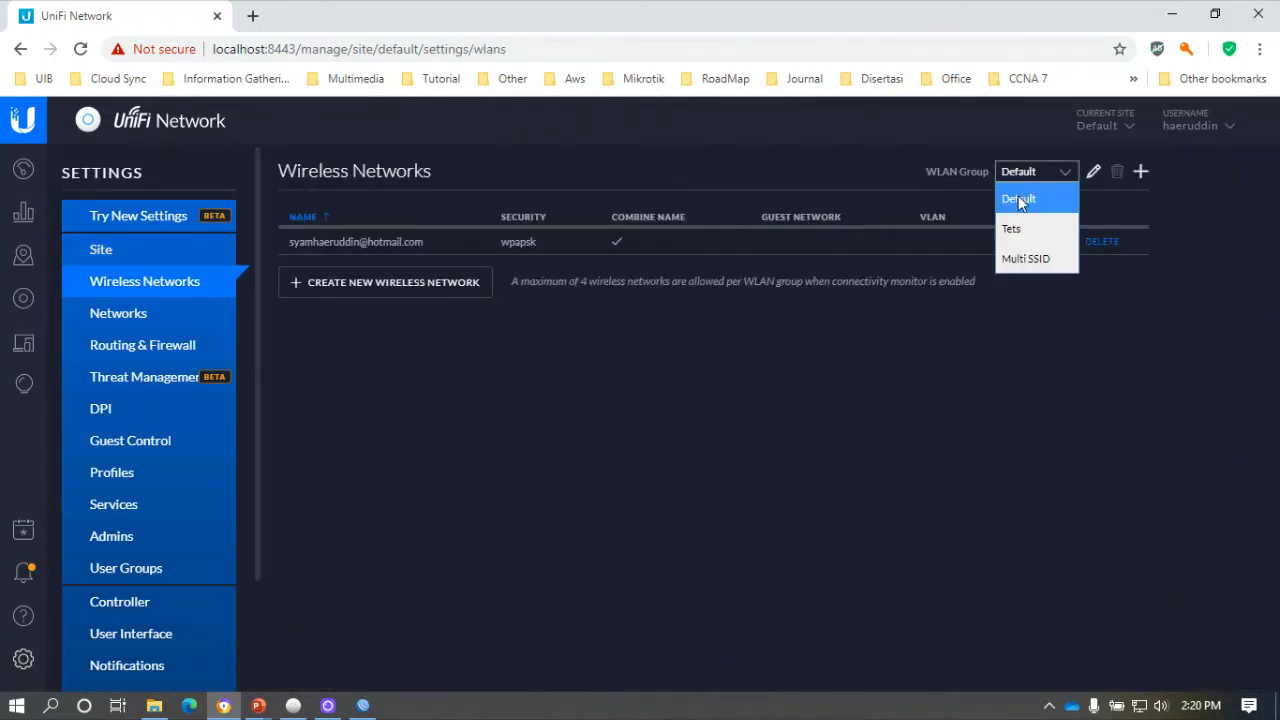
left_click(1024, 257)
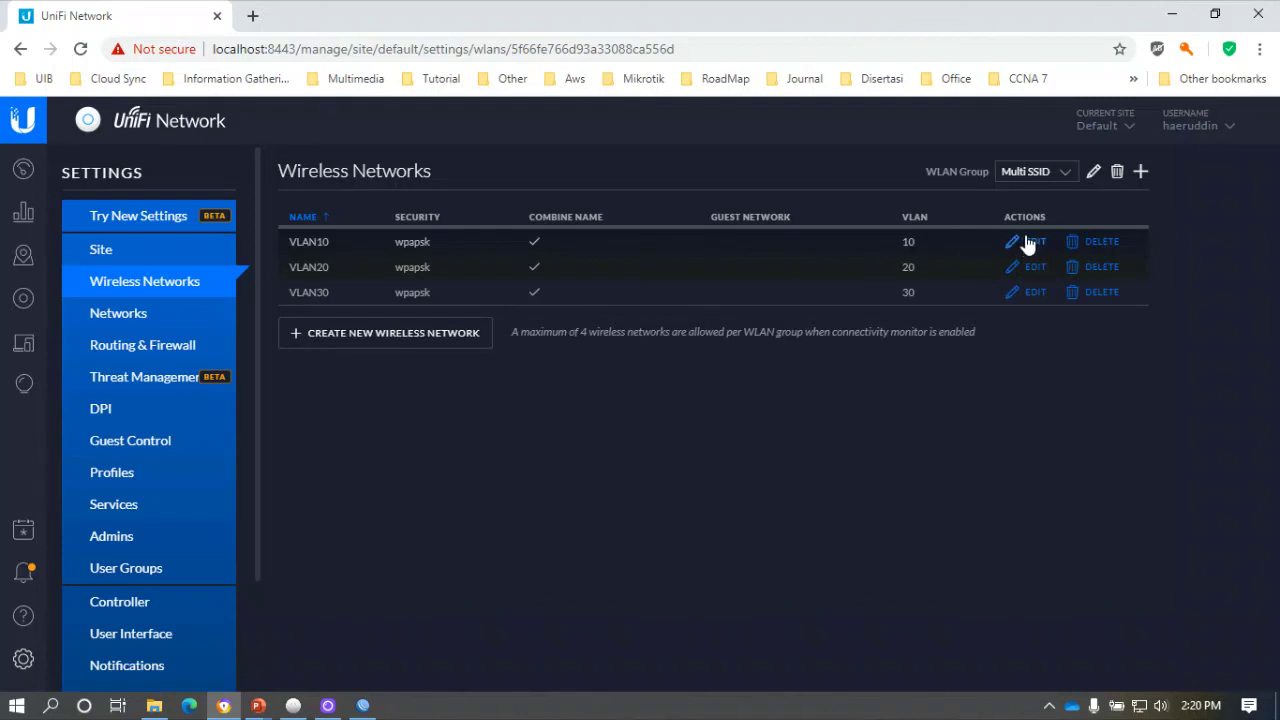
Edit VLAN10: retype its SSID and security key, disable Use VLAN, and save.
left_click(1028, 242)
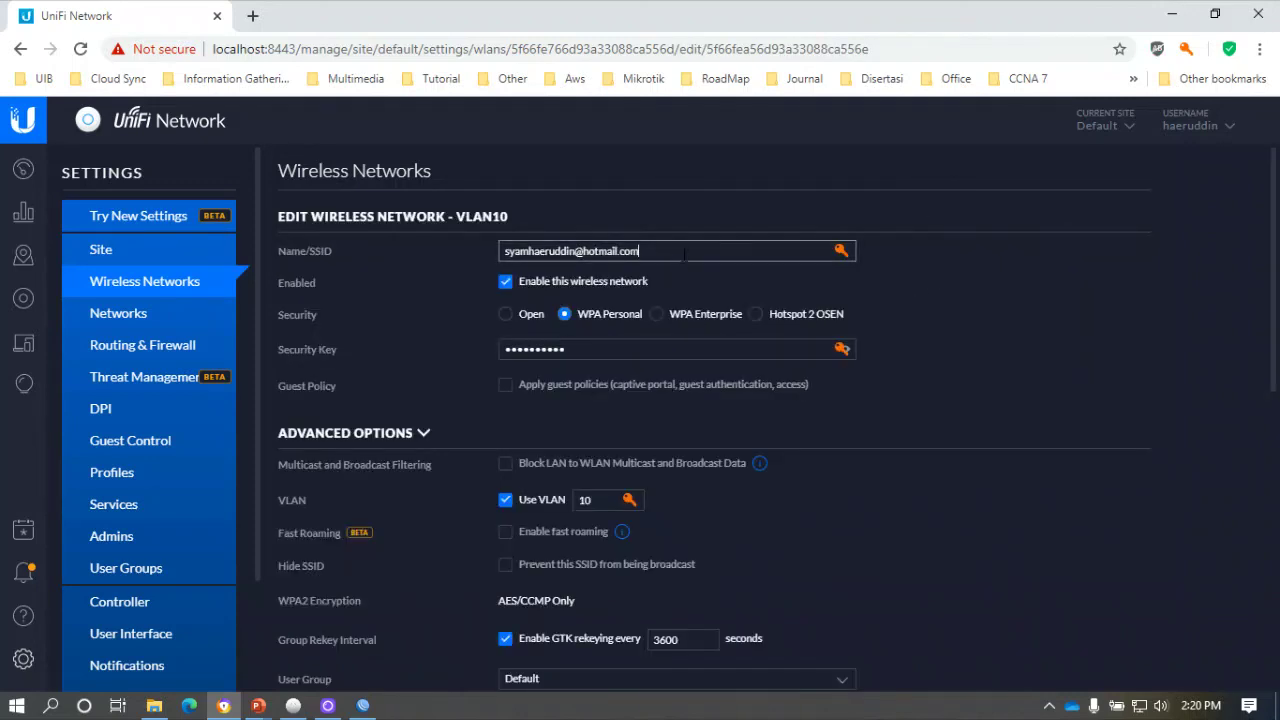
left_click_drag(684, 255, 279, 250)
type("VLAN10")
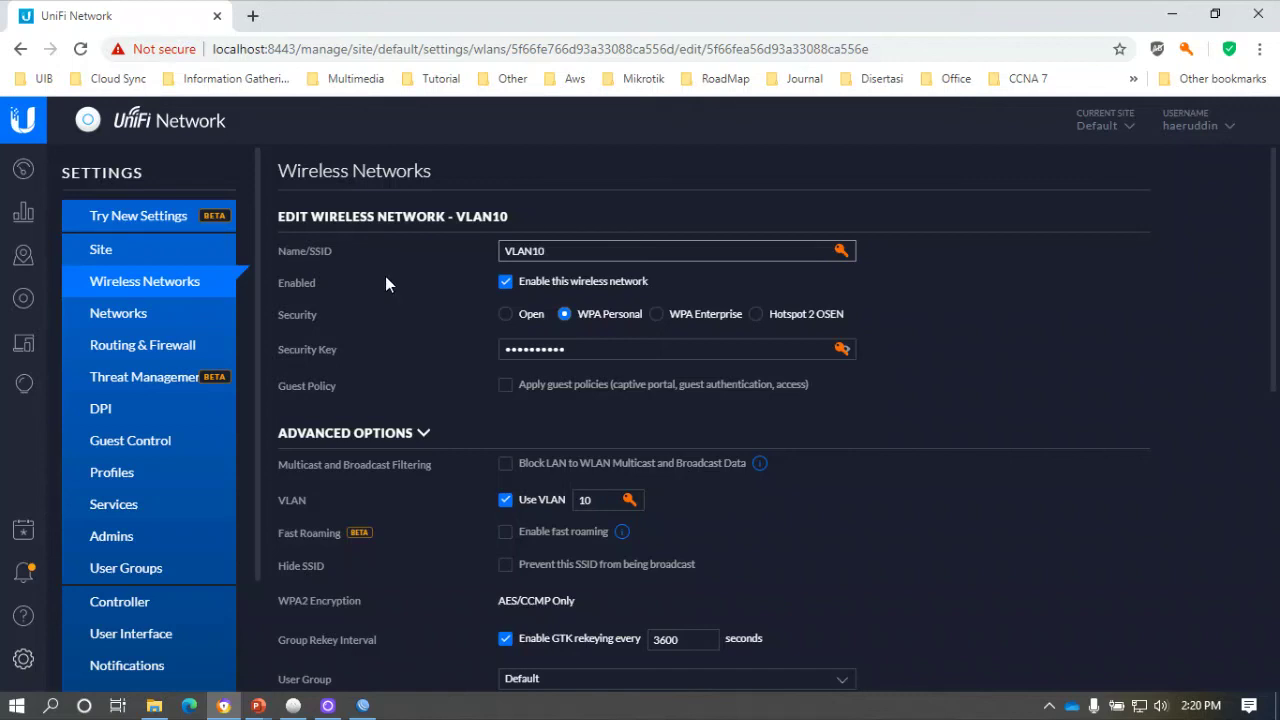
left_click_drag(605, 348, 373, 351)
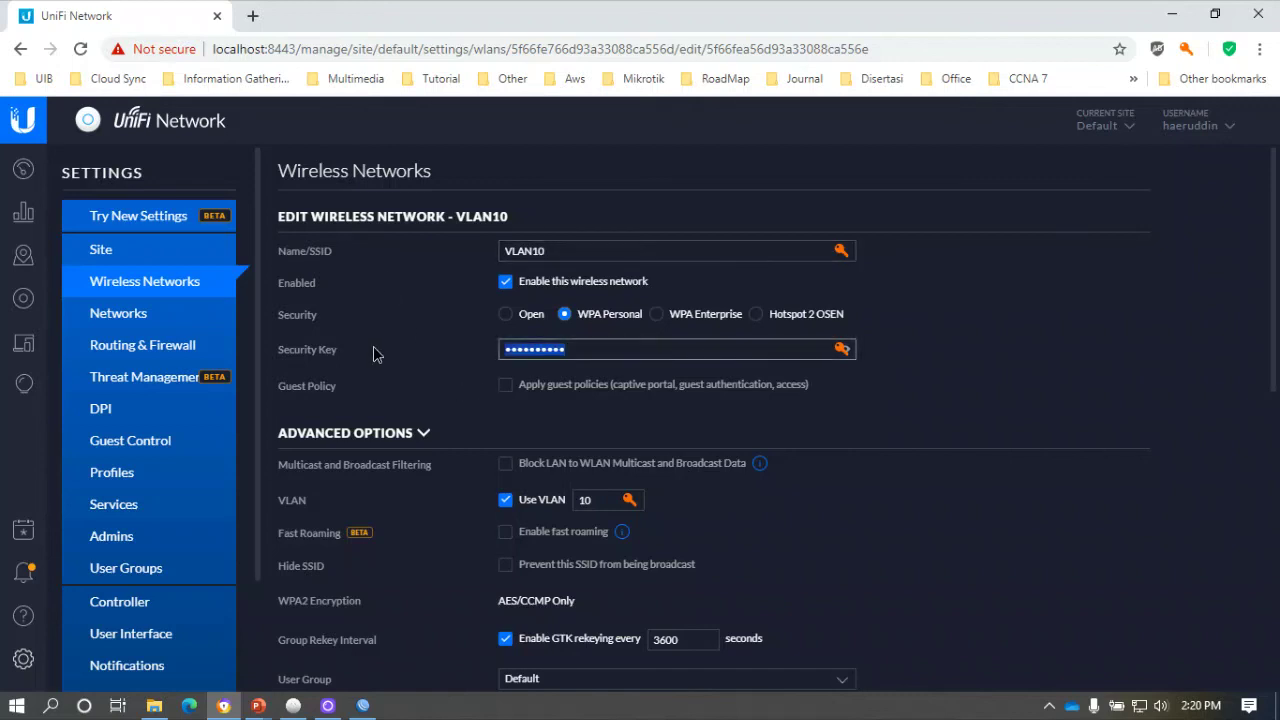
type("•••••••")
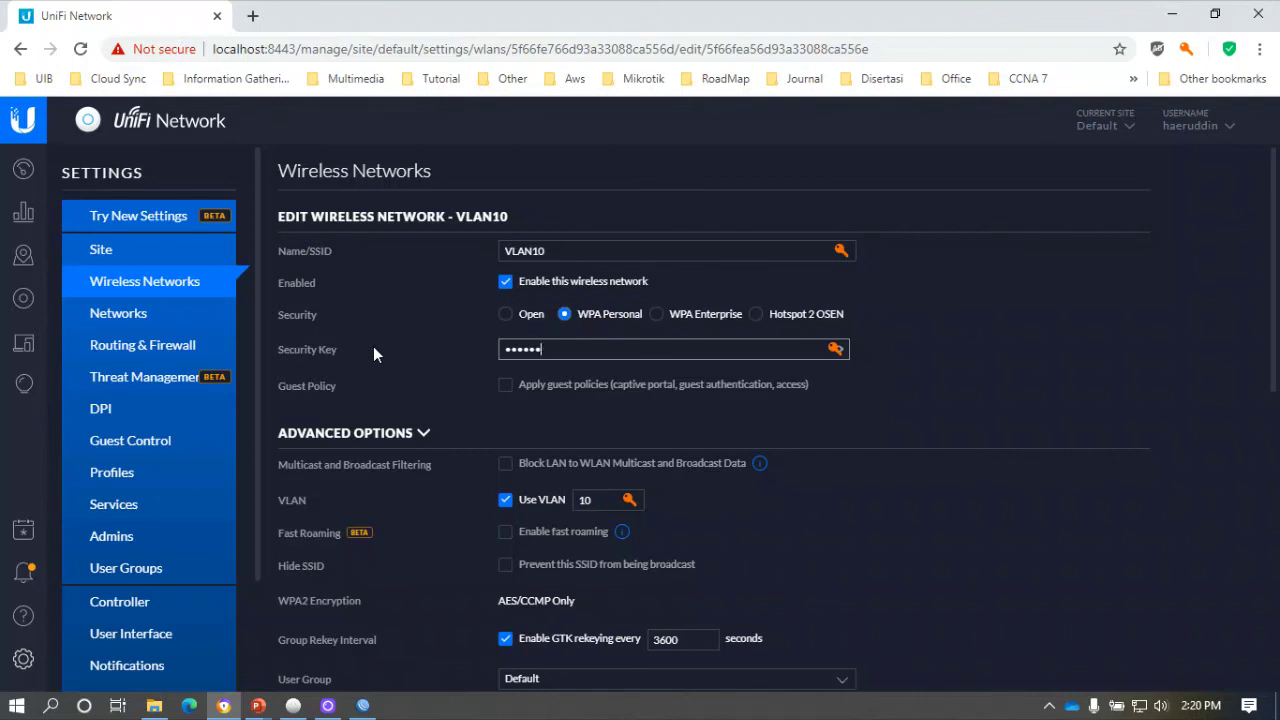
type("•")
left_click(505, 499)
scroll(500, 519, "down", 10)
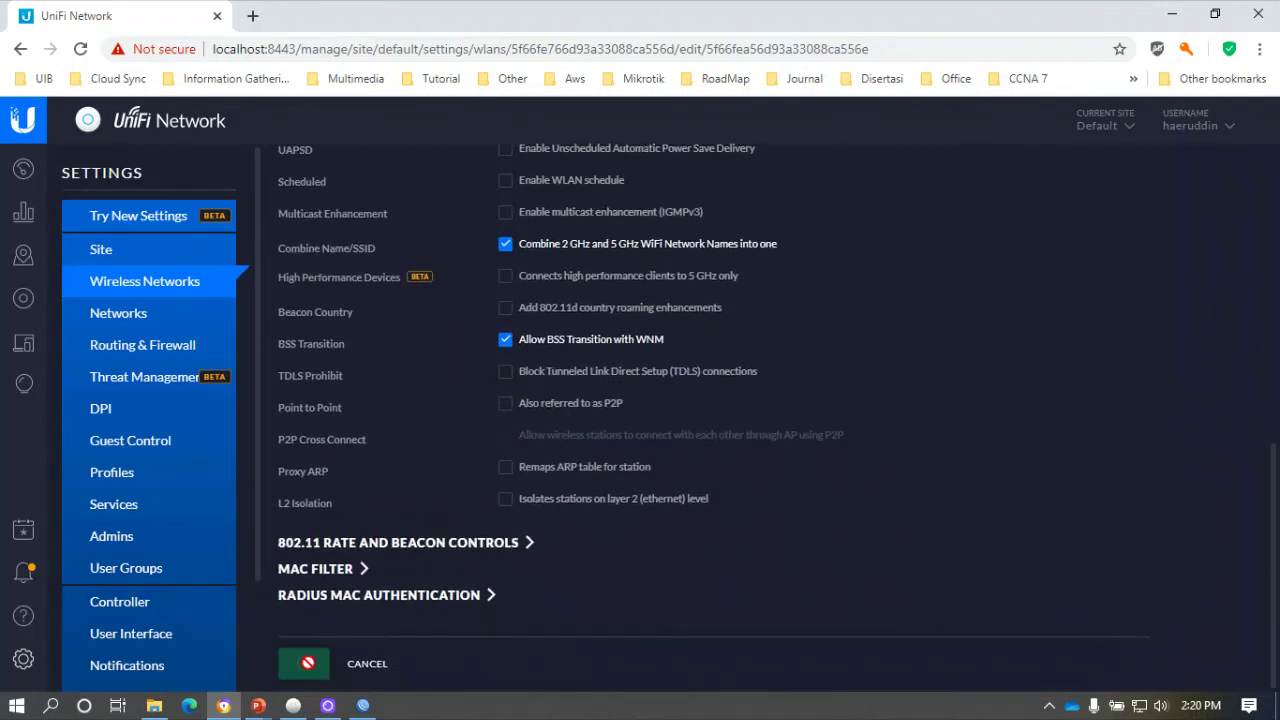
left_click(300, 663)
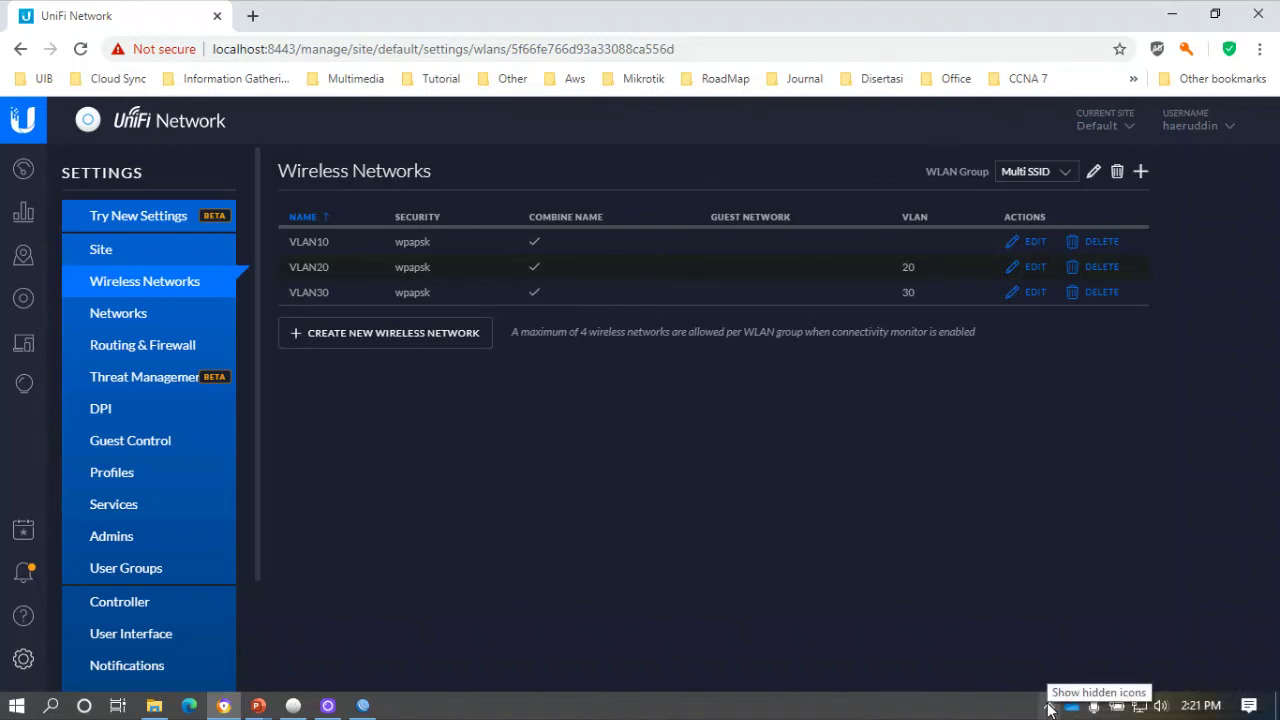
left_click(1140, 707)
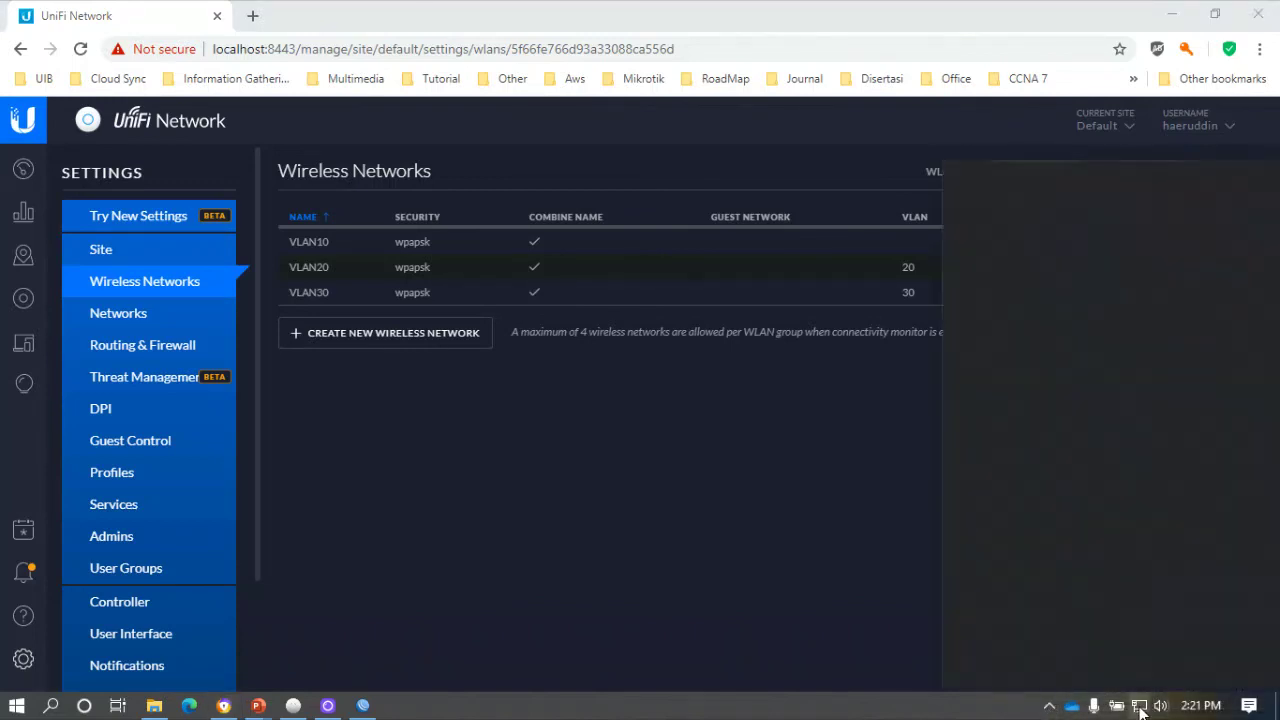
scroll(1070, 477, "down", 3)
scroll(1060, 479, "up", 3)
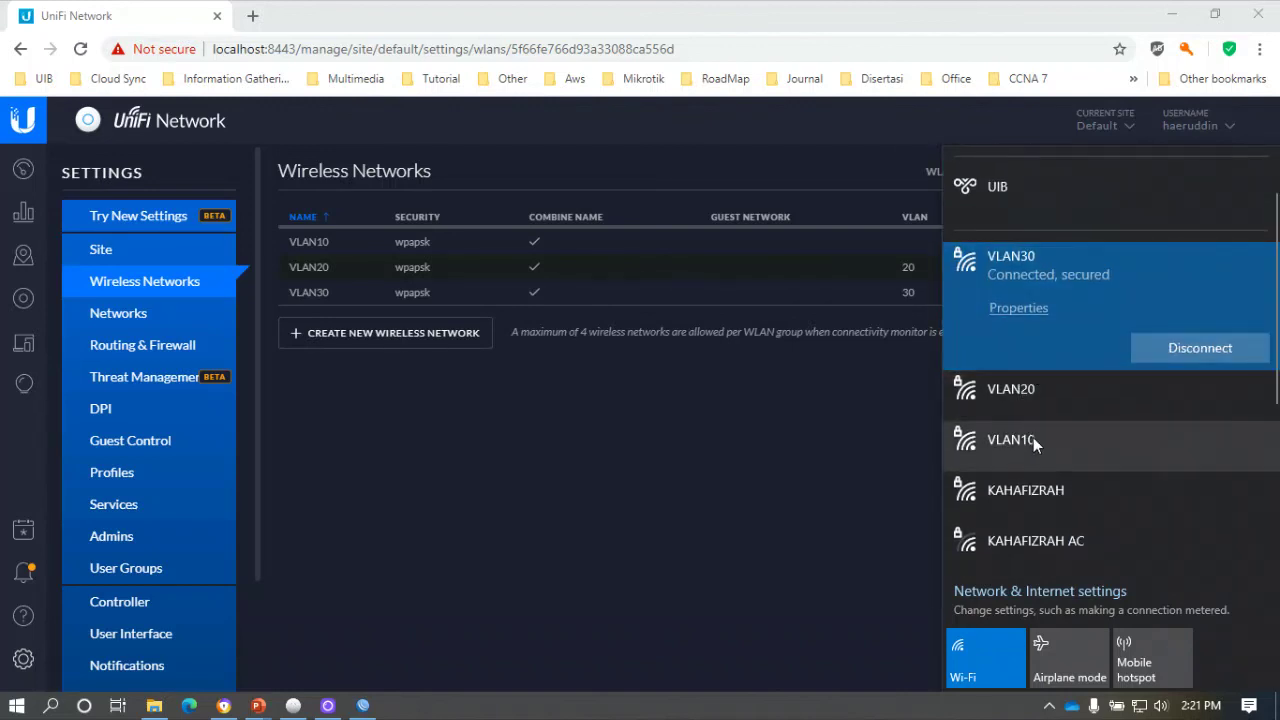
left_click(1033, 440)
left_click(1185, 456)
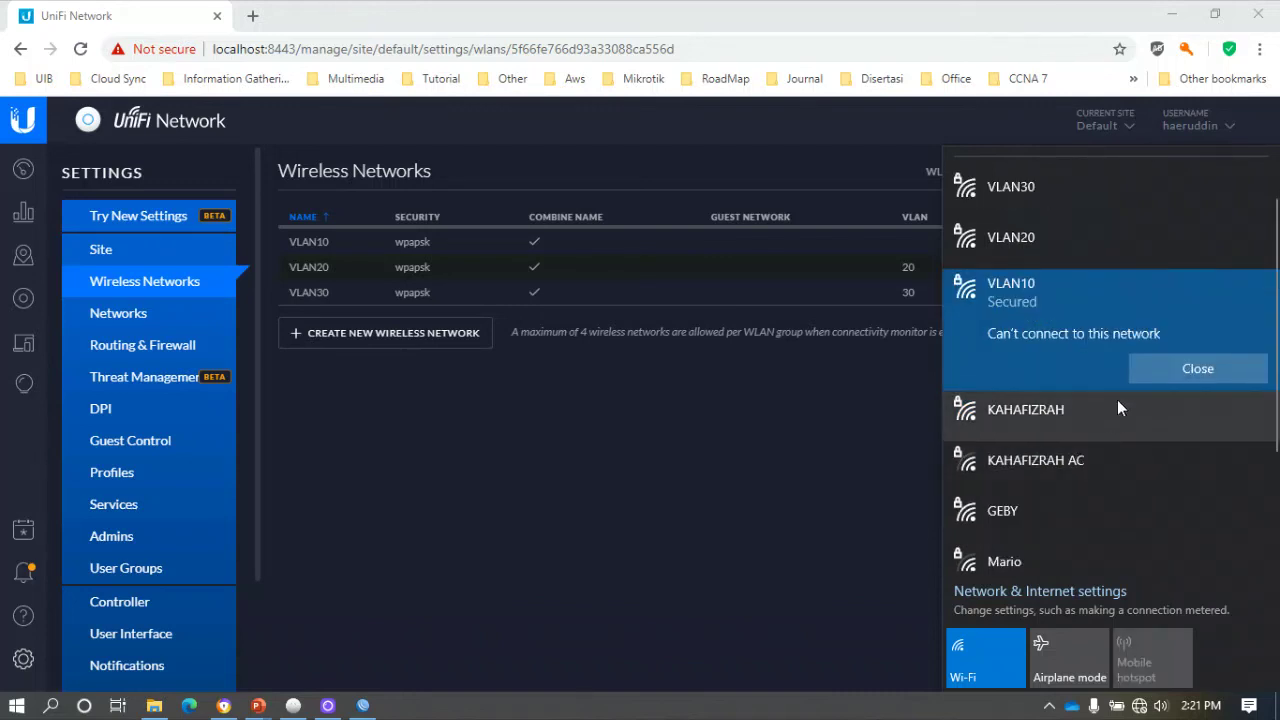
left_click(1191, 368)
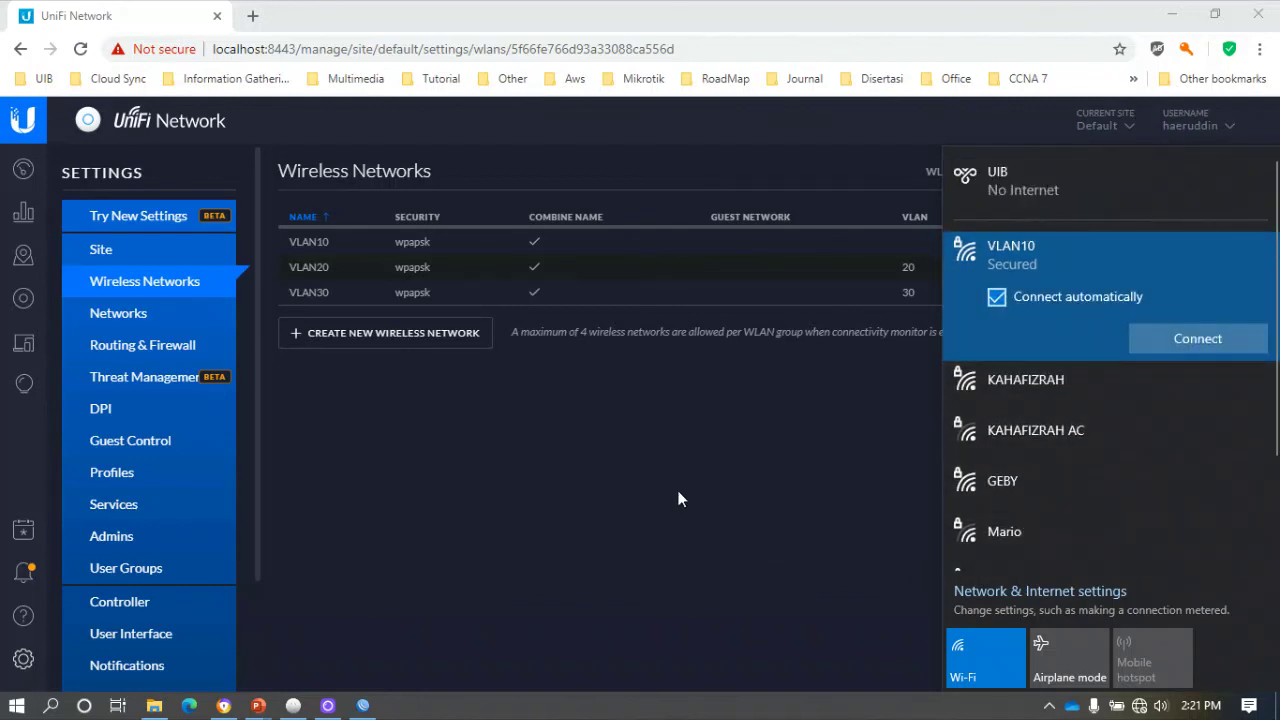
left_click(622, 507)
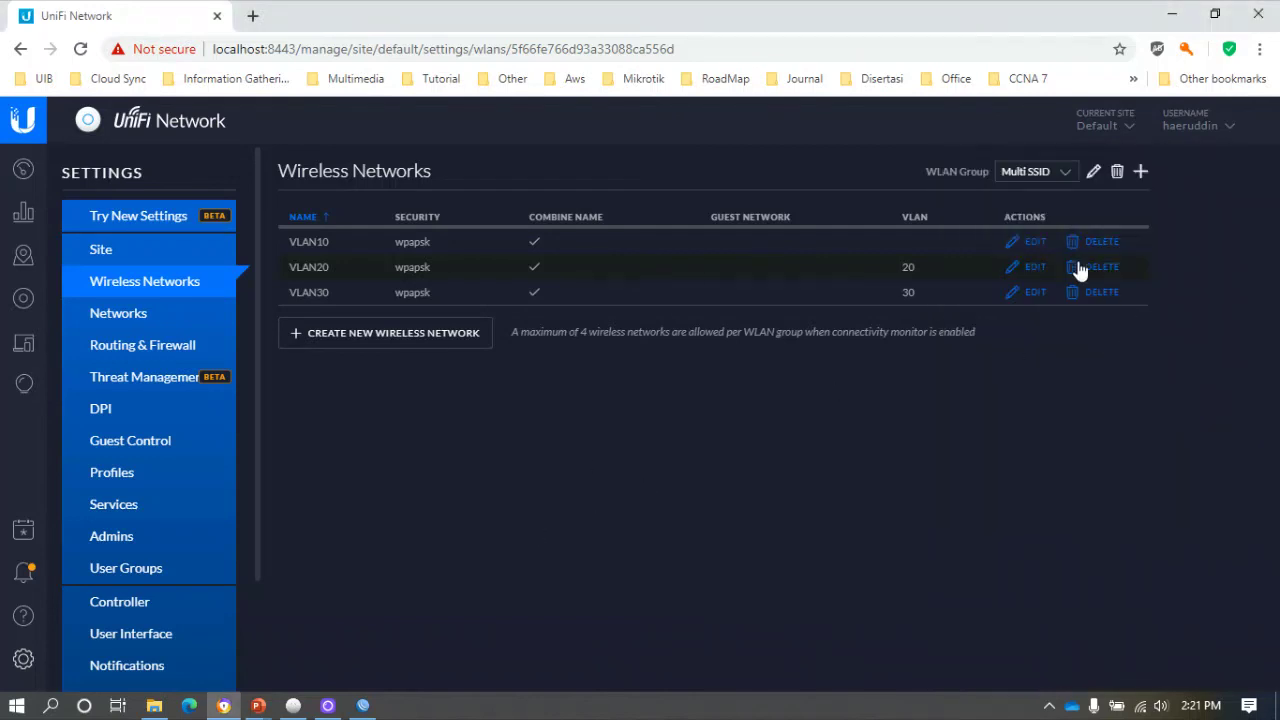
Save VLAN10 with SSID 'VLAN10' and a new eight-character security key.
left_click(1036, 242)
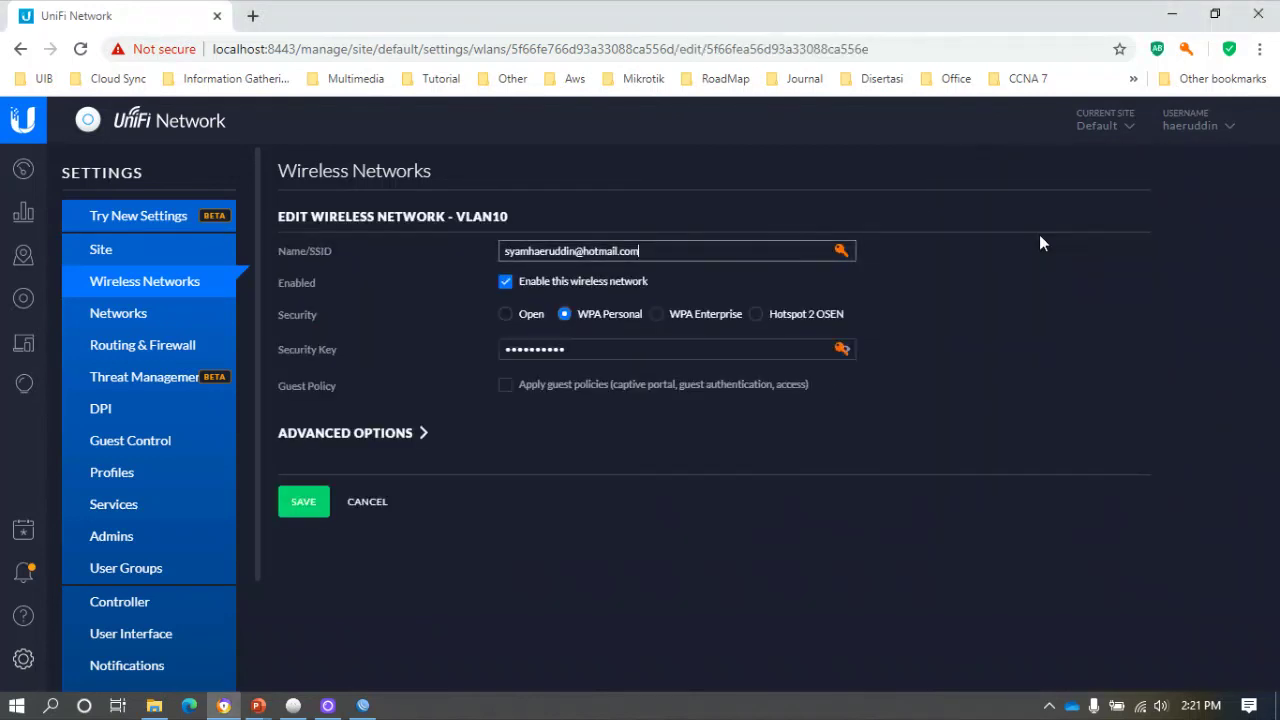
left_click_drag(640, 251, 503, 251)
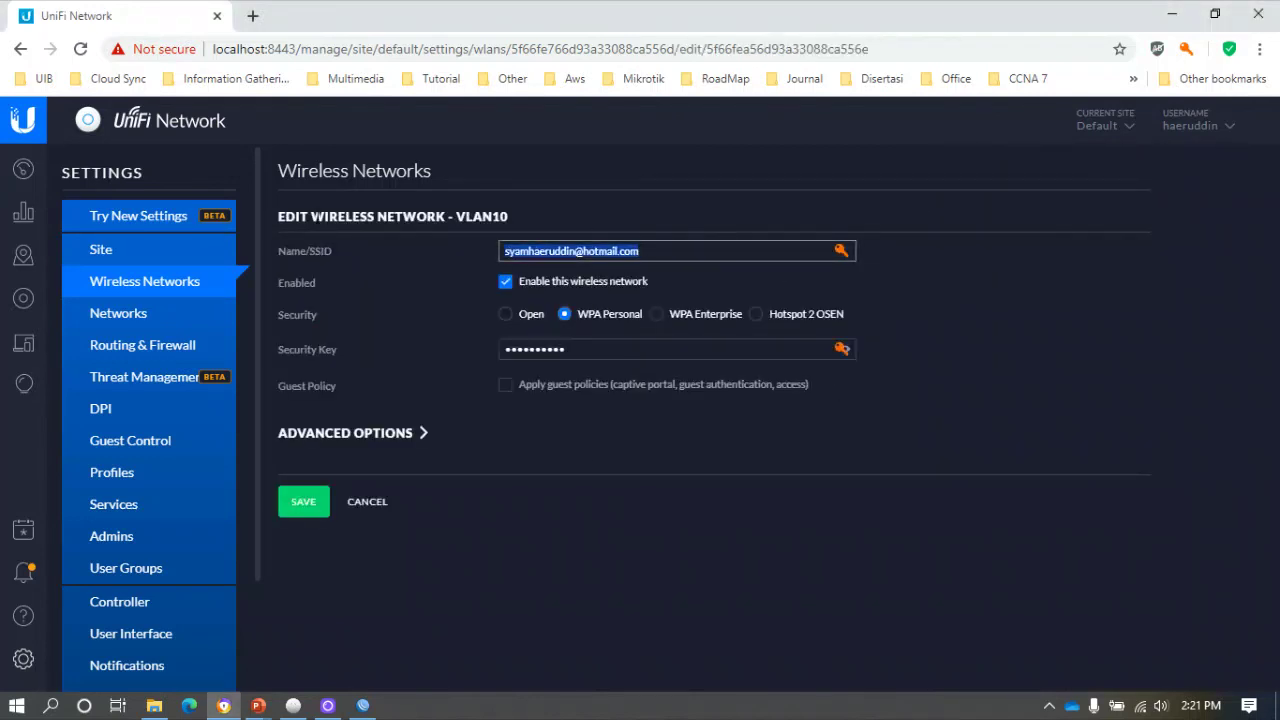
type("VLAN10")
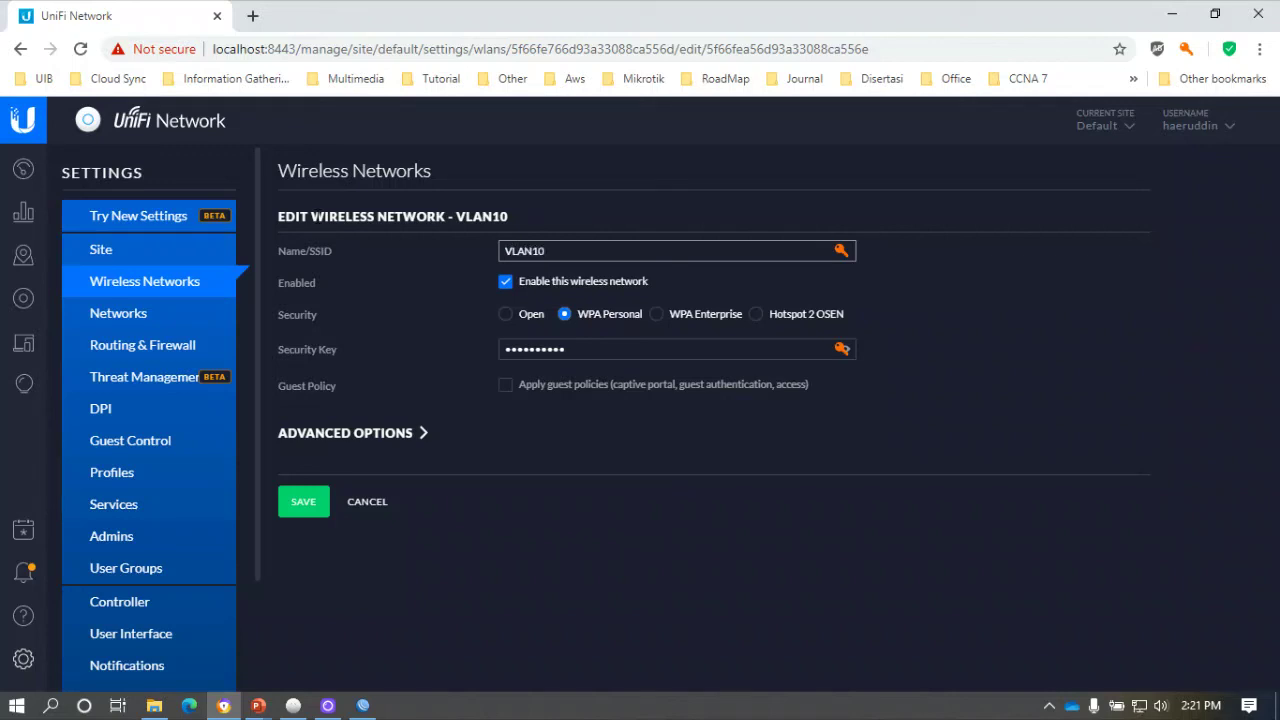
left_click(580, 349)
key("ctrl+a")
type("1234567")
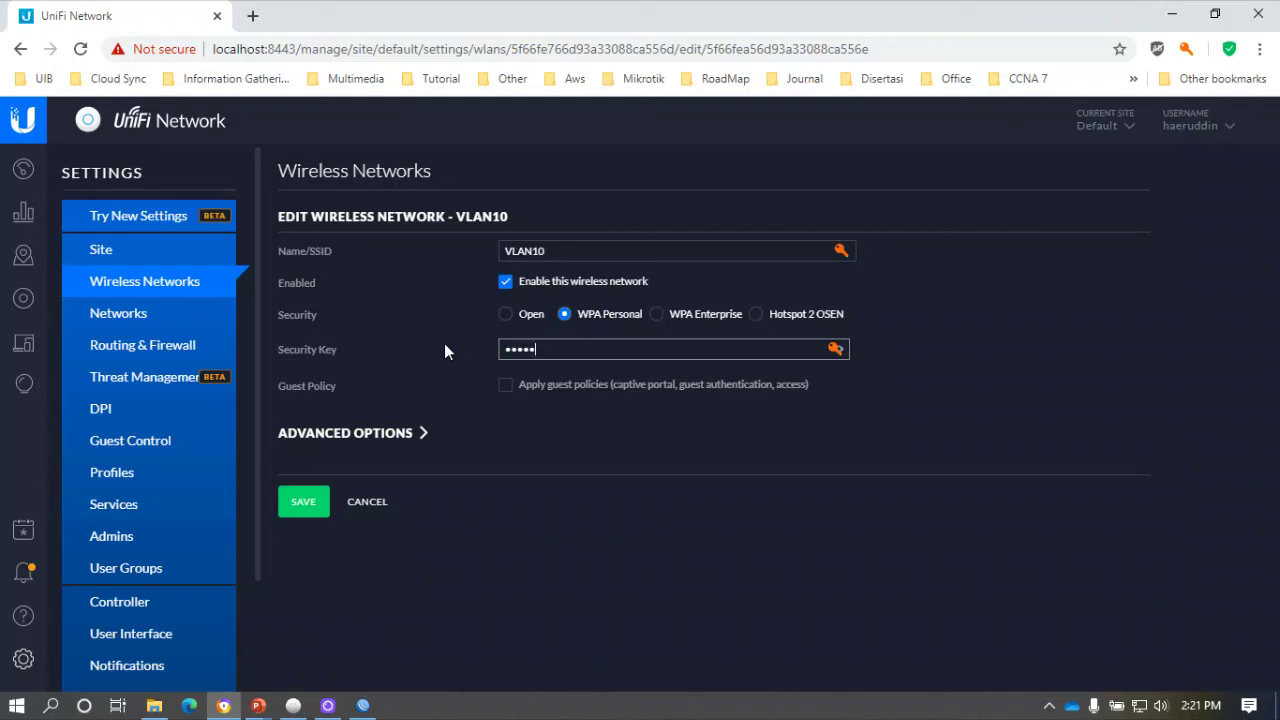
type("8")
left_click(305, 507)
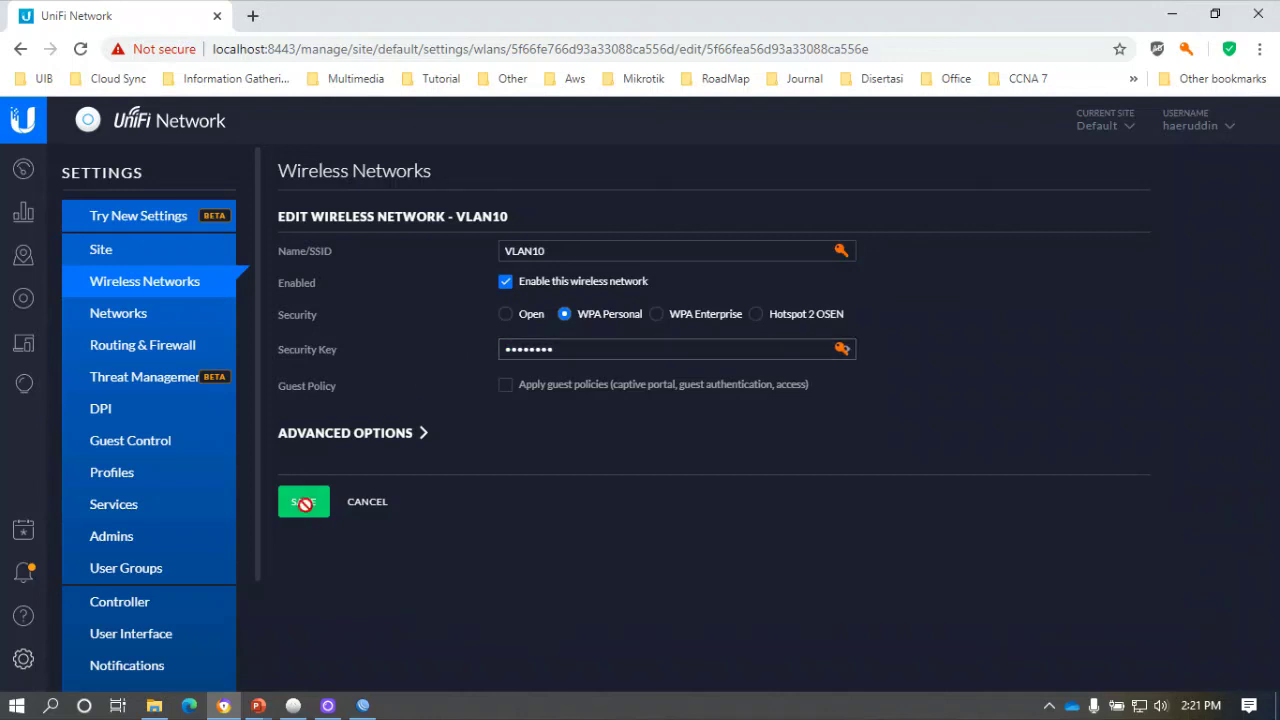
left_click(365, 706)
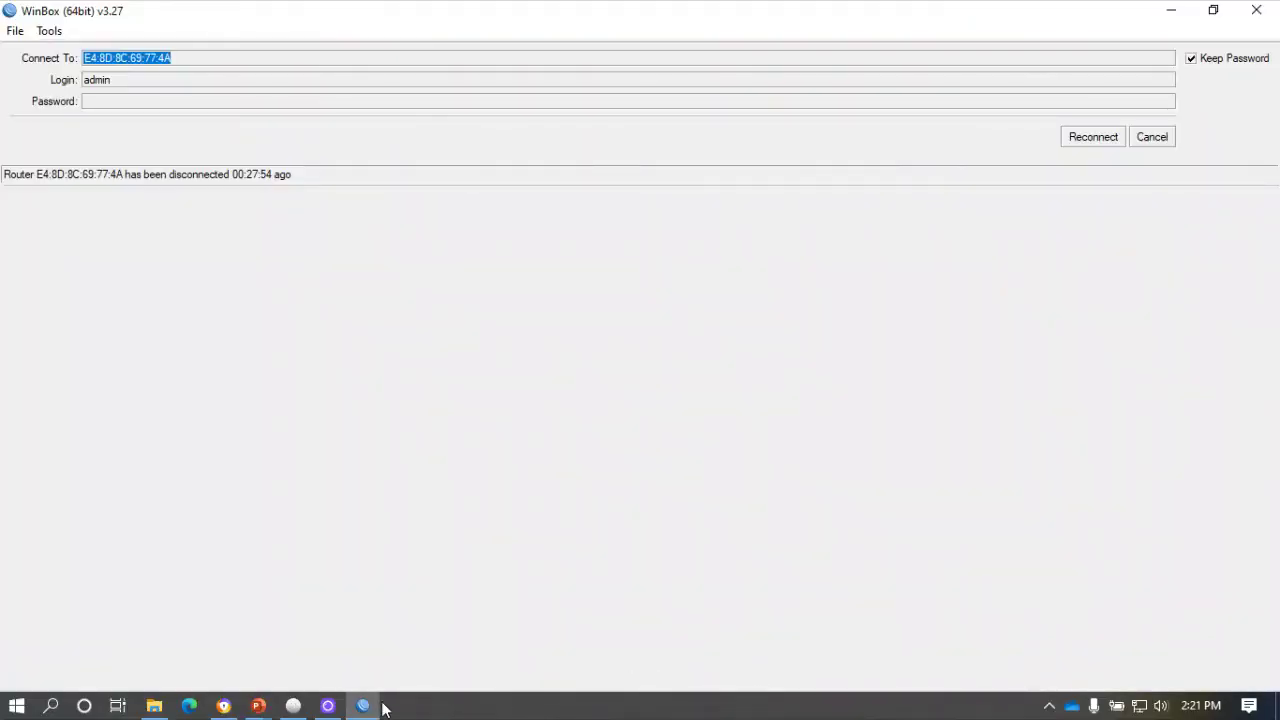
Reconnect the laptop to the VLAN10 Wi-Fi network.
left_click(365, 706)
left_click(1139, 706)
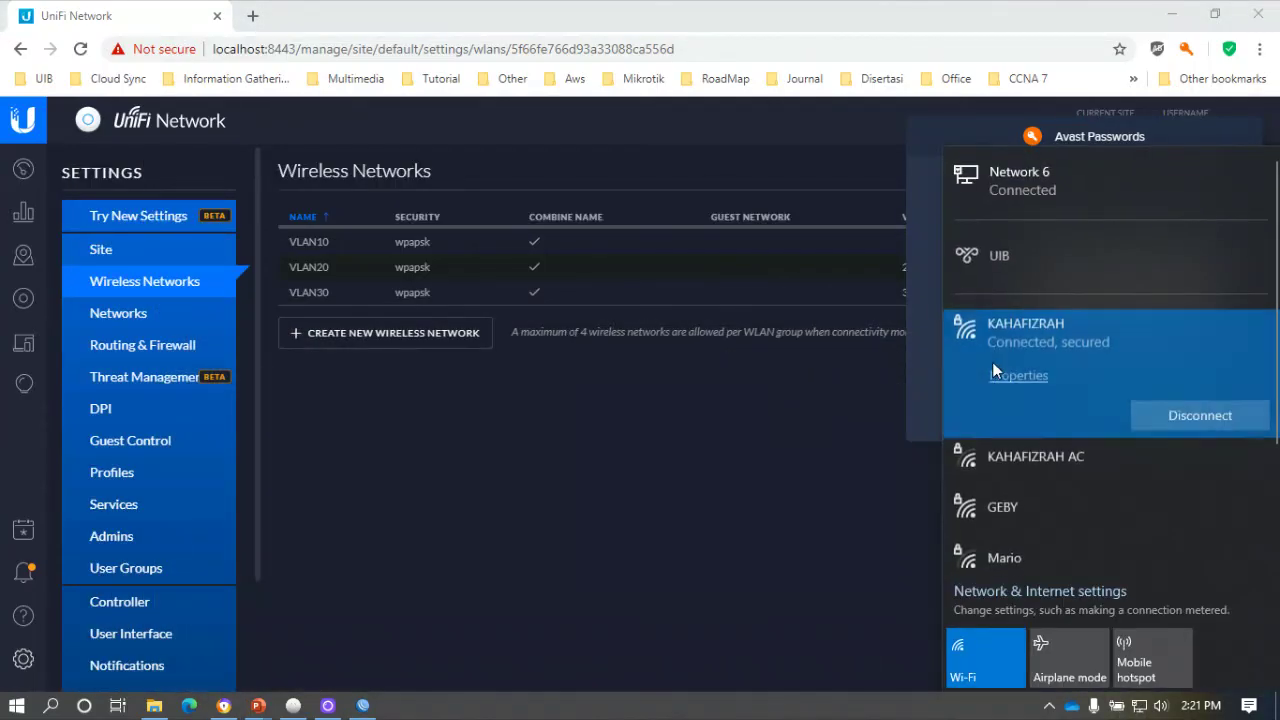
left_click(1058, 462)
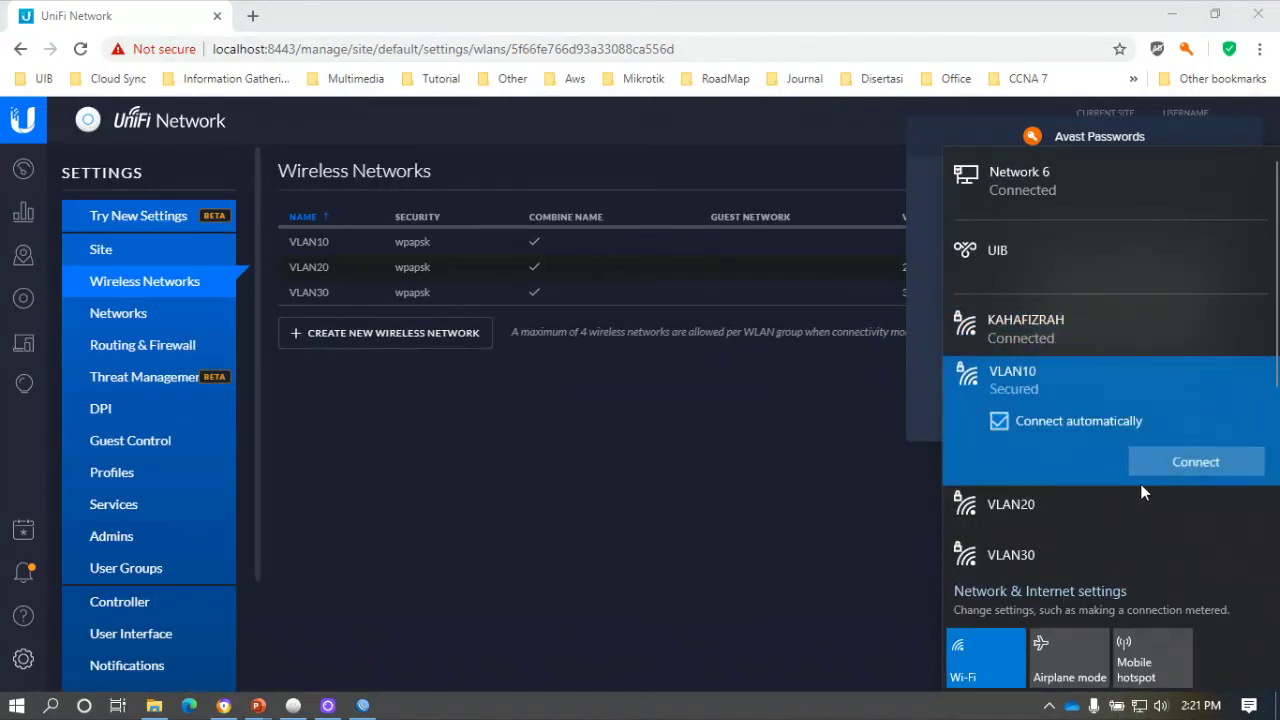
left_click(1187, 462)
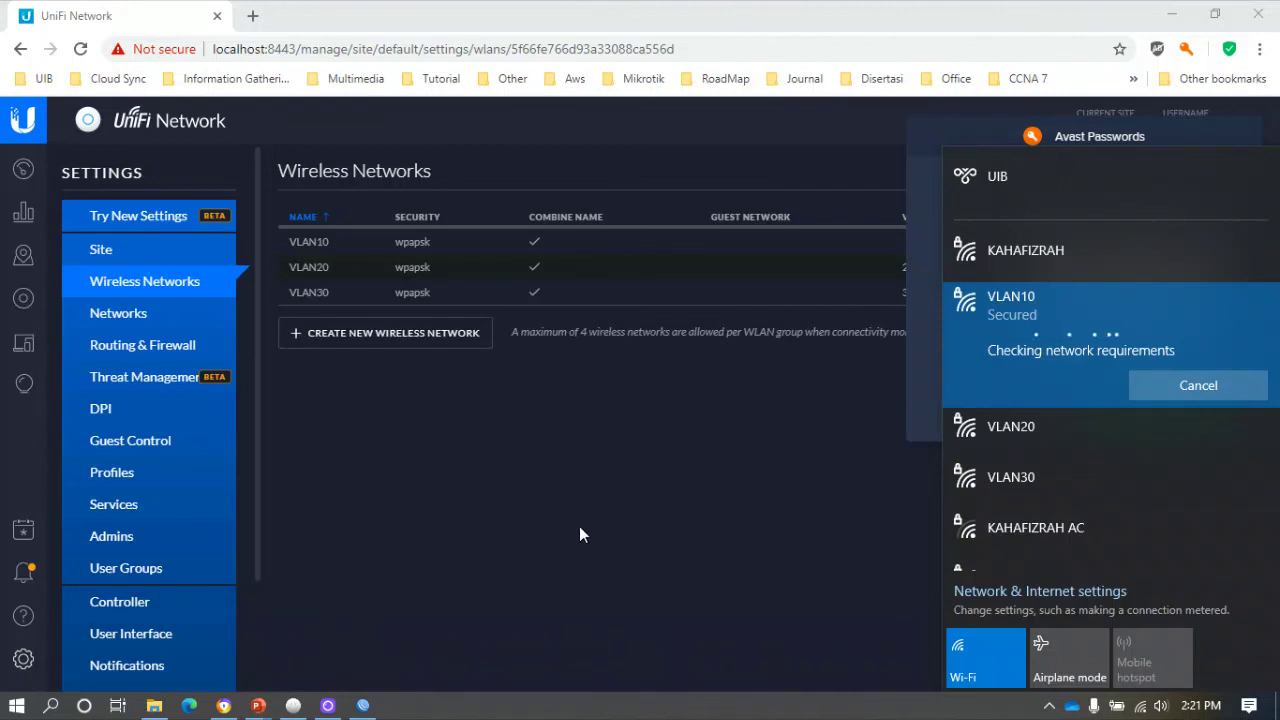
left_click(646, 578)
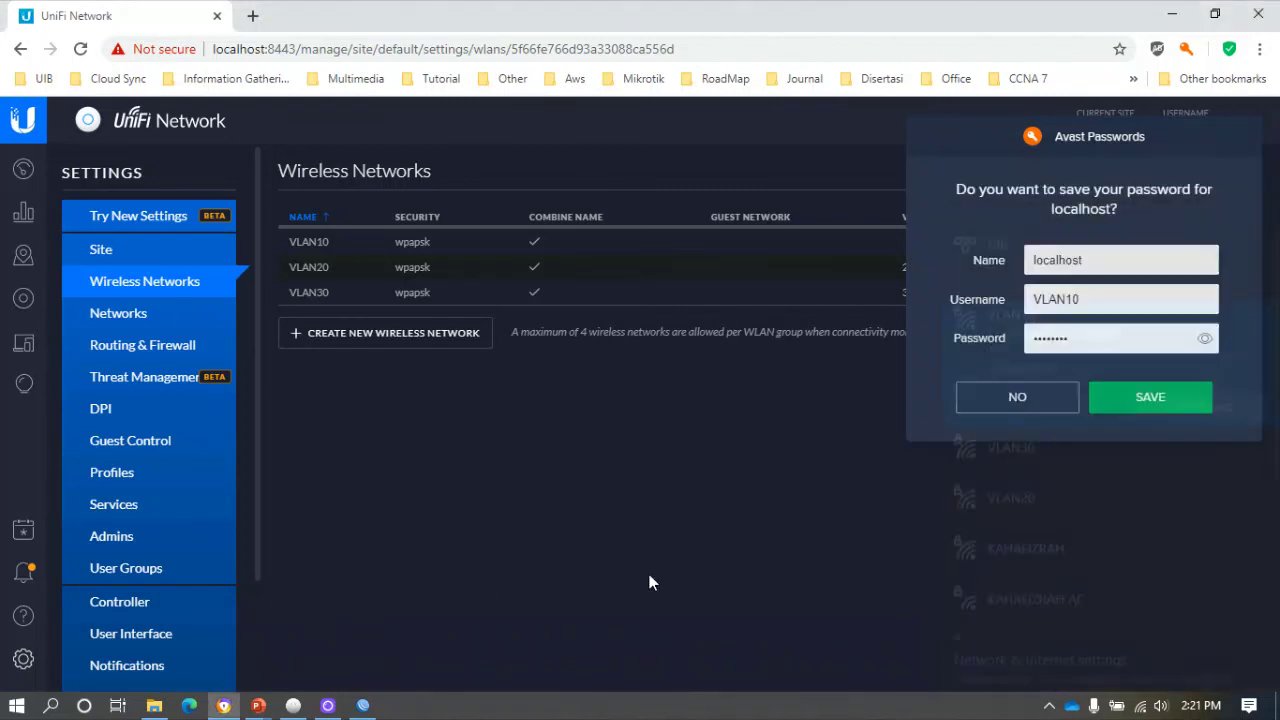
Decline saving the password, reload Wireless Networks, and check the AP-AC-Pro at 192.168.10.252.
left_click(1017, 397)
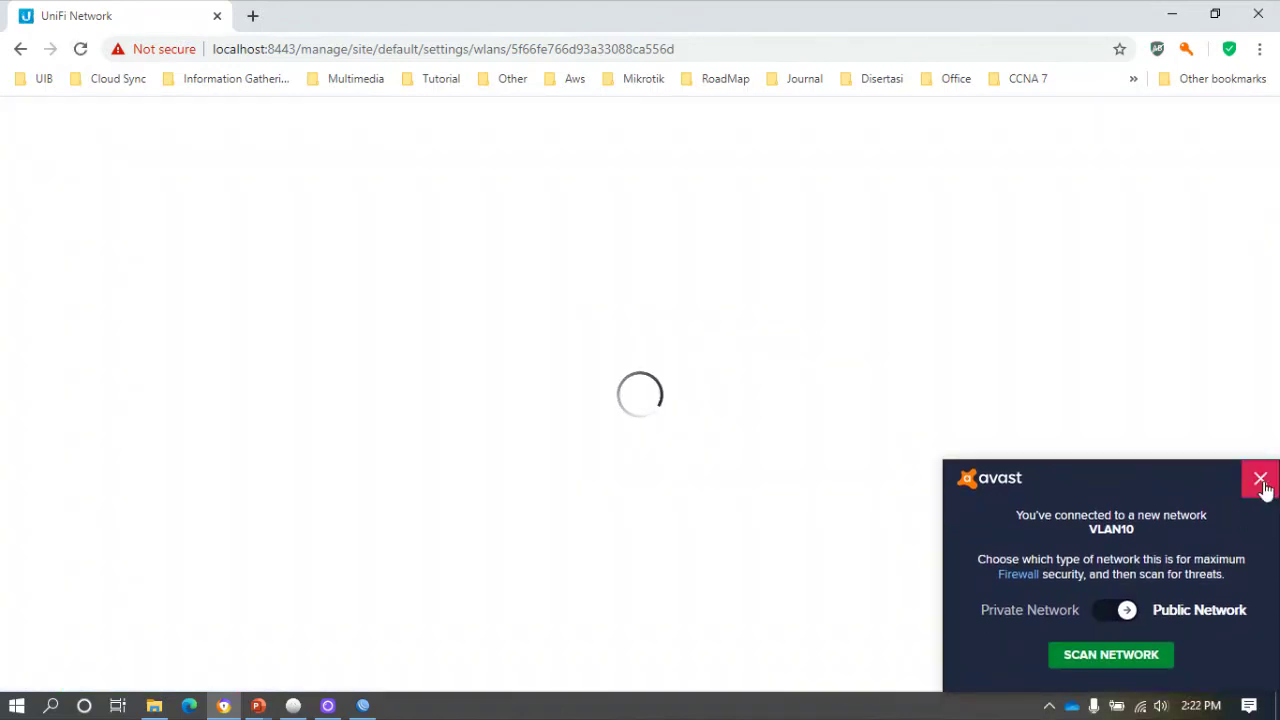
left_click(1260, 479)
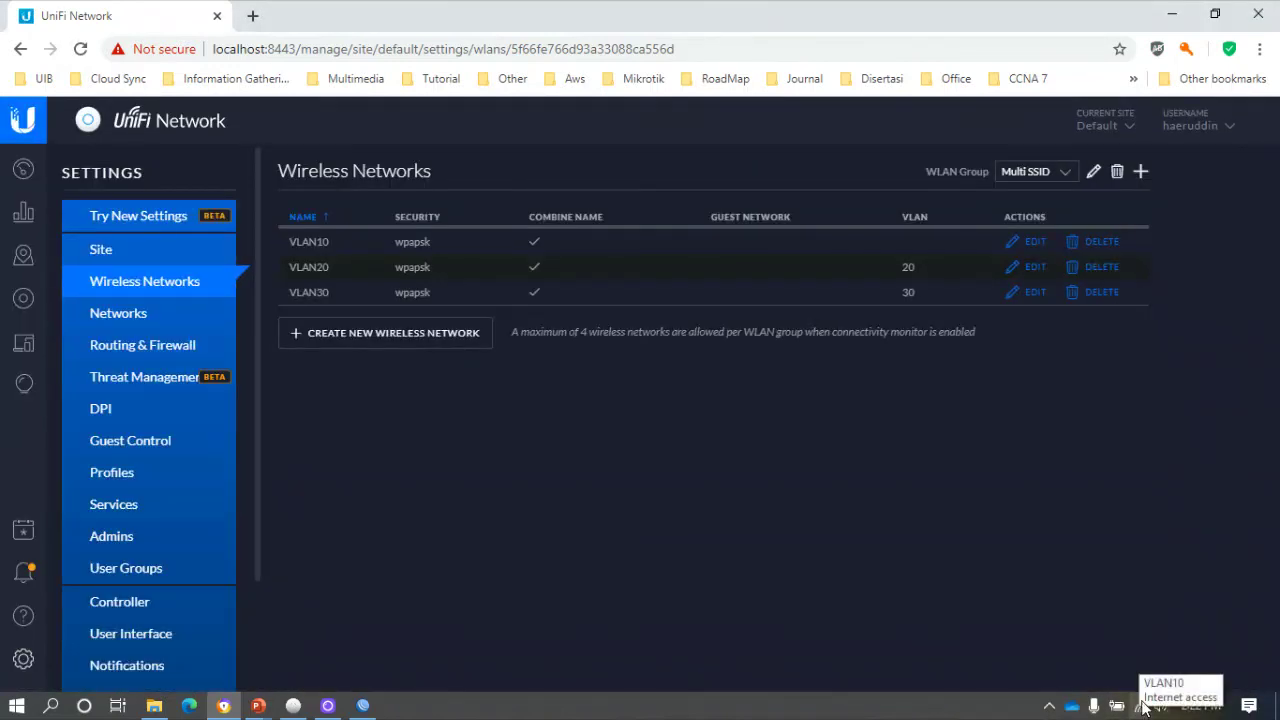
left_click(1260, 519)
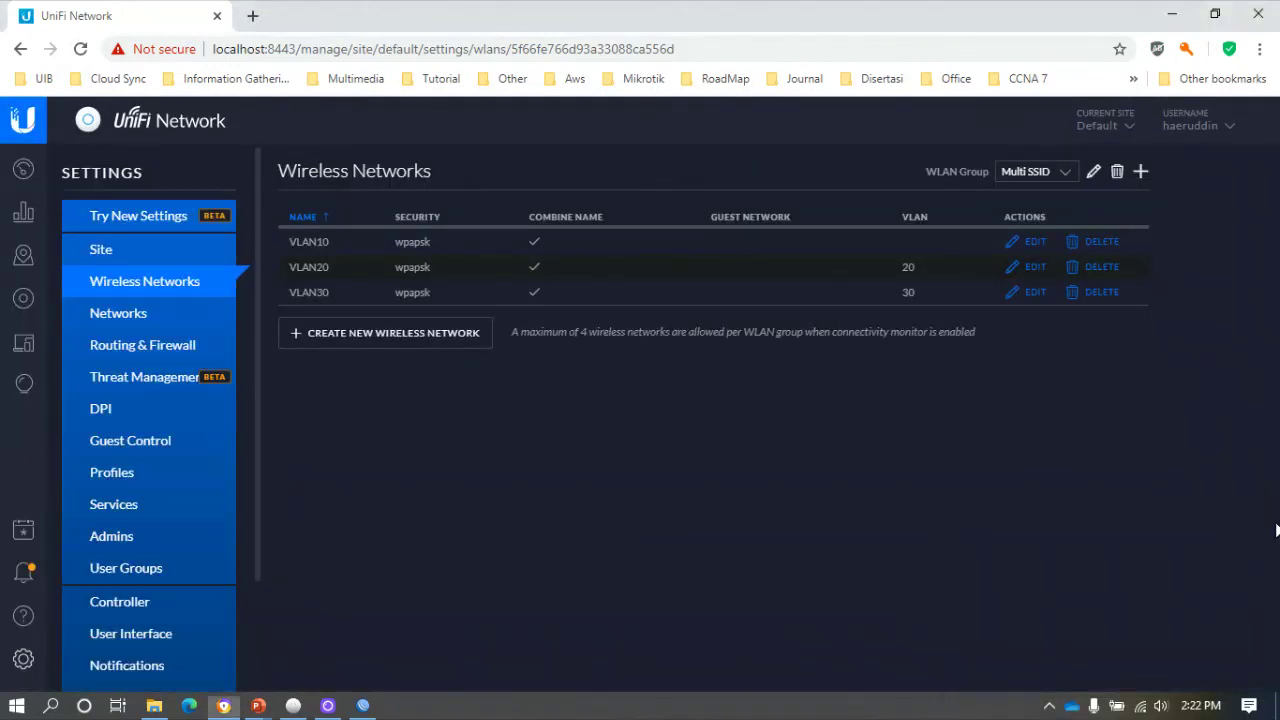
left_click(80, 48)
left_click(23, 298)
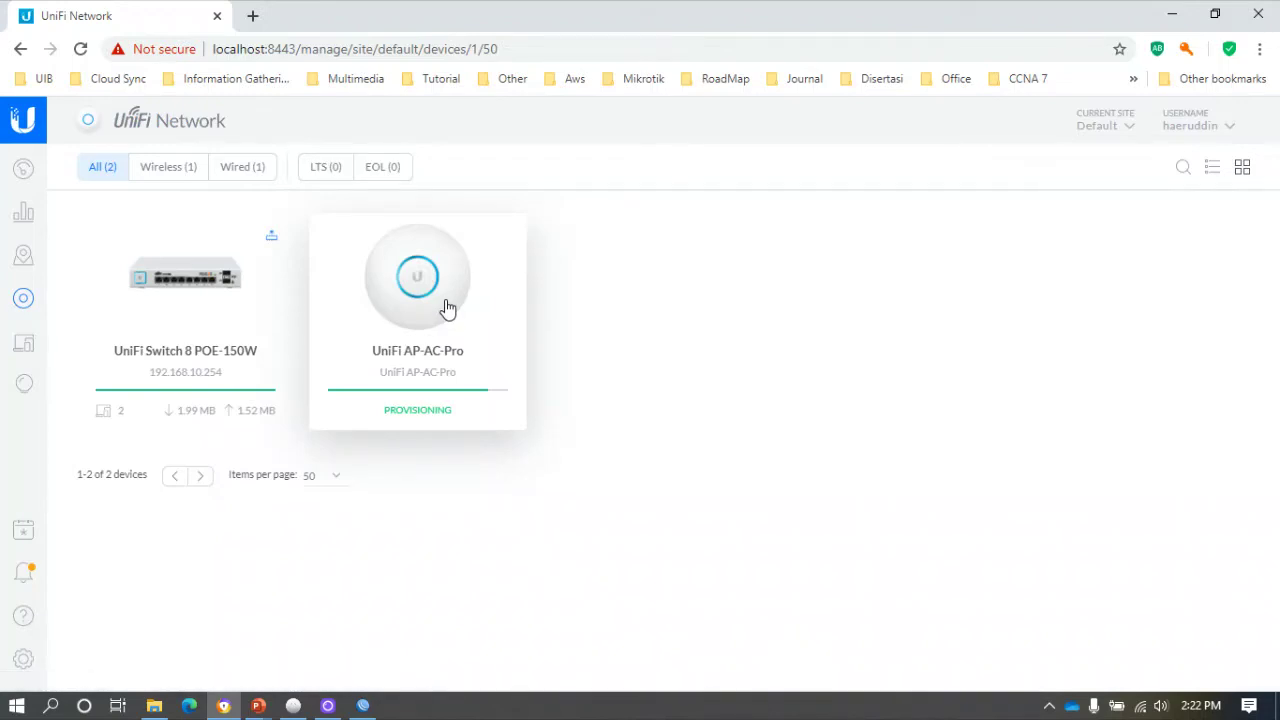
mouse_move(453, 445)
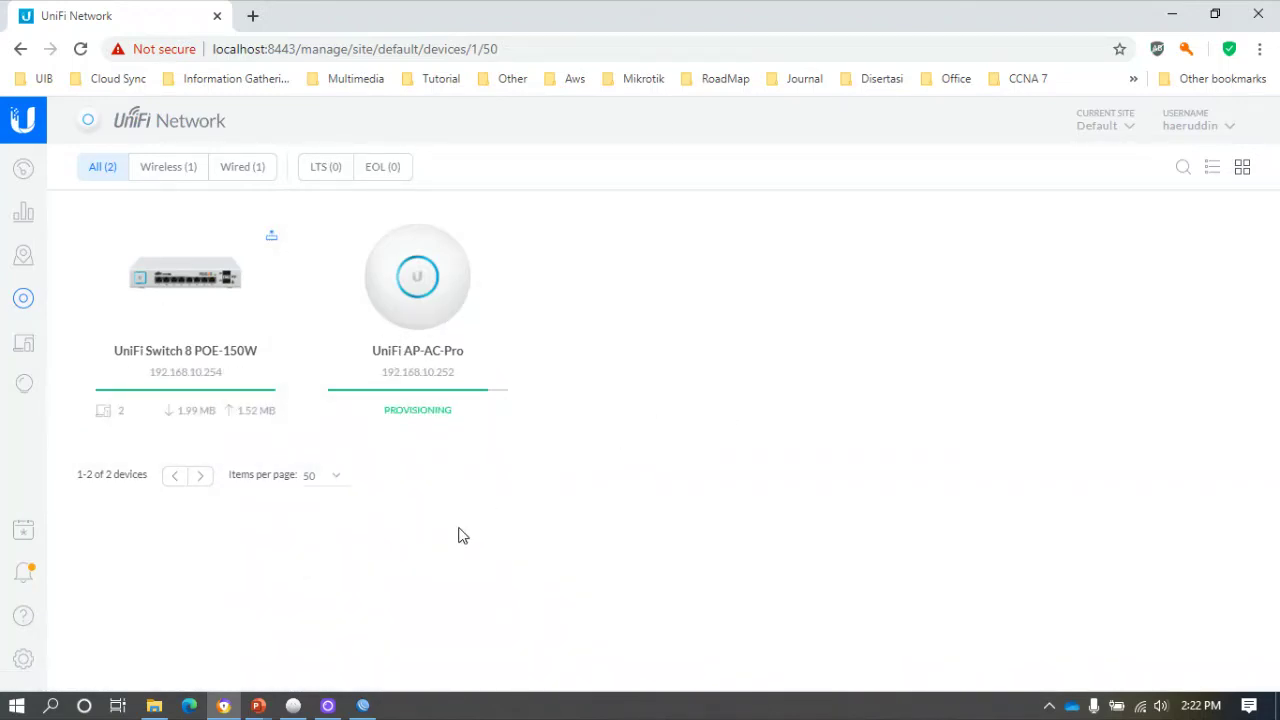
left_click(363, 706)
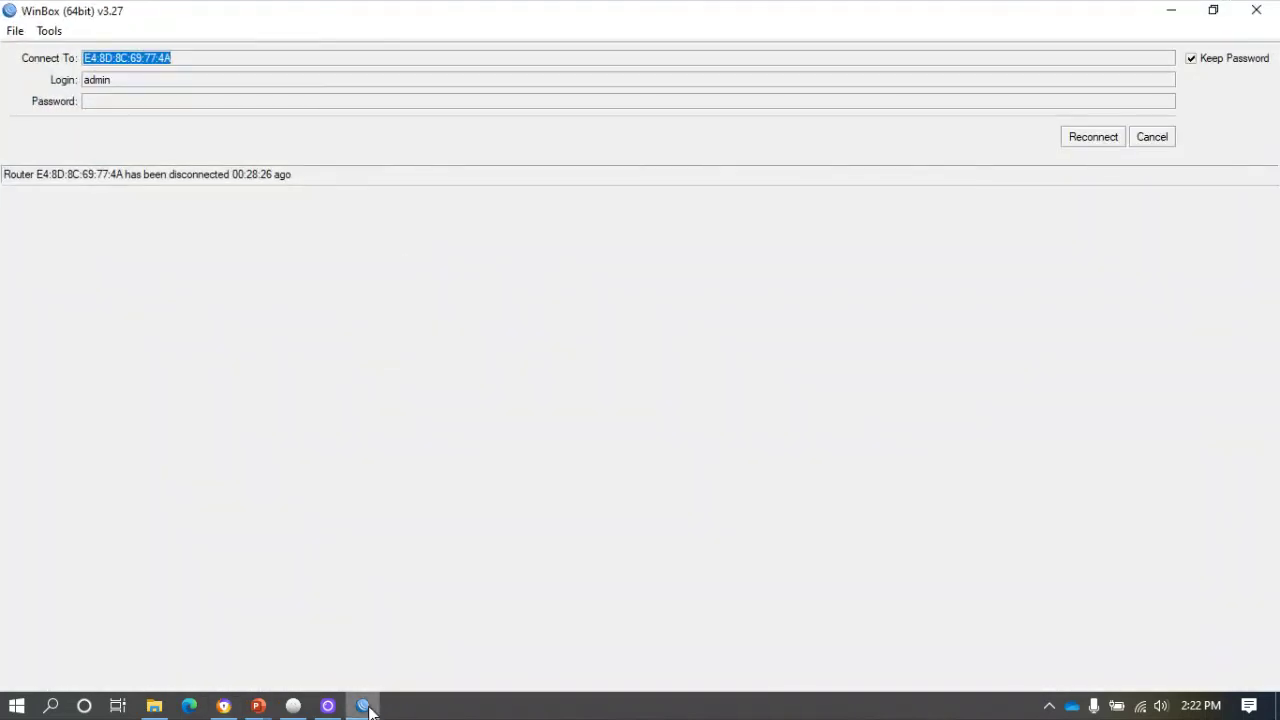
Log in to the MikroTik router at 192.168.10.1 and maximize the session window.
left_click(1160, 139)
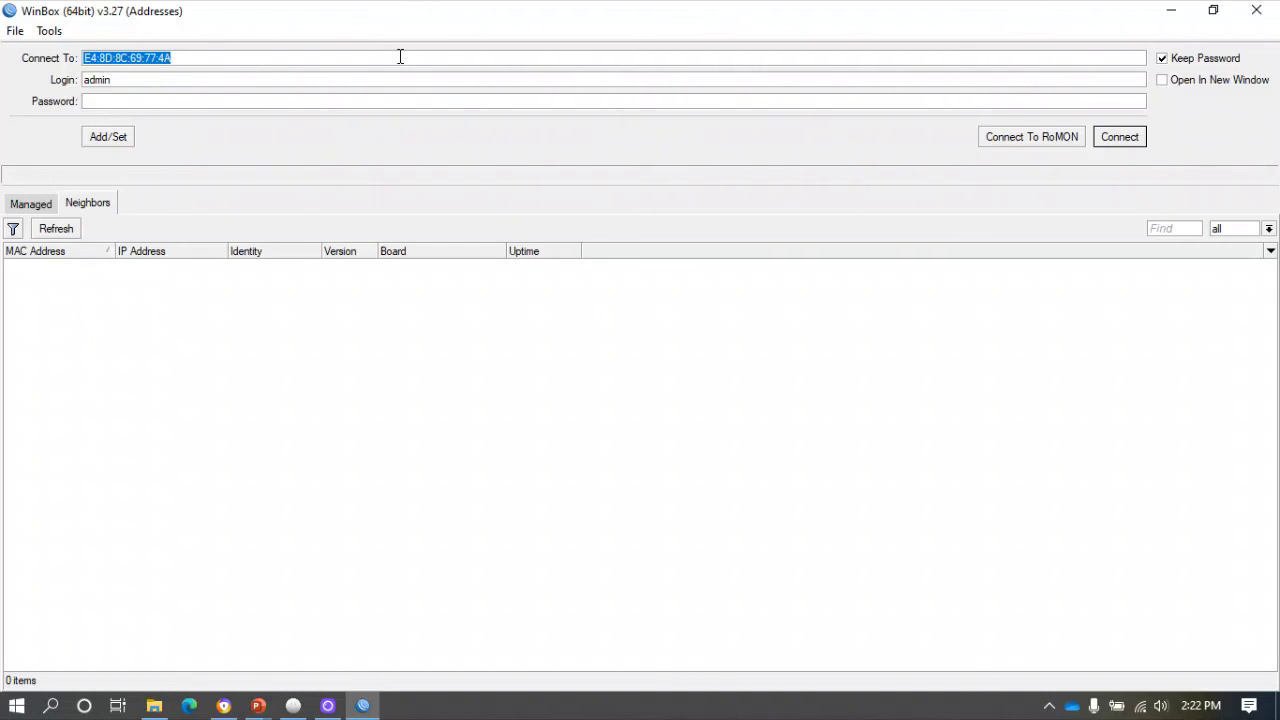
type("192.168.10.1")
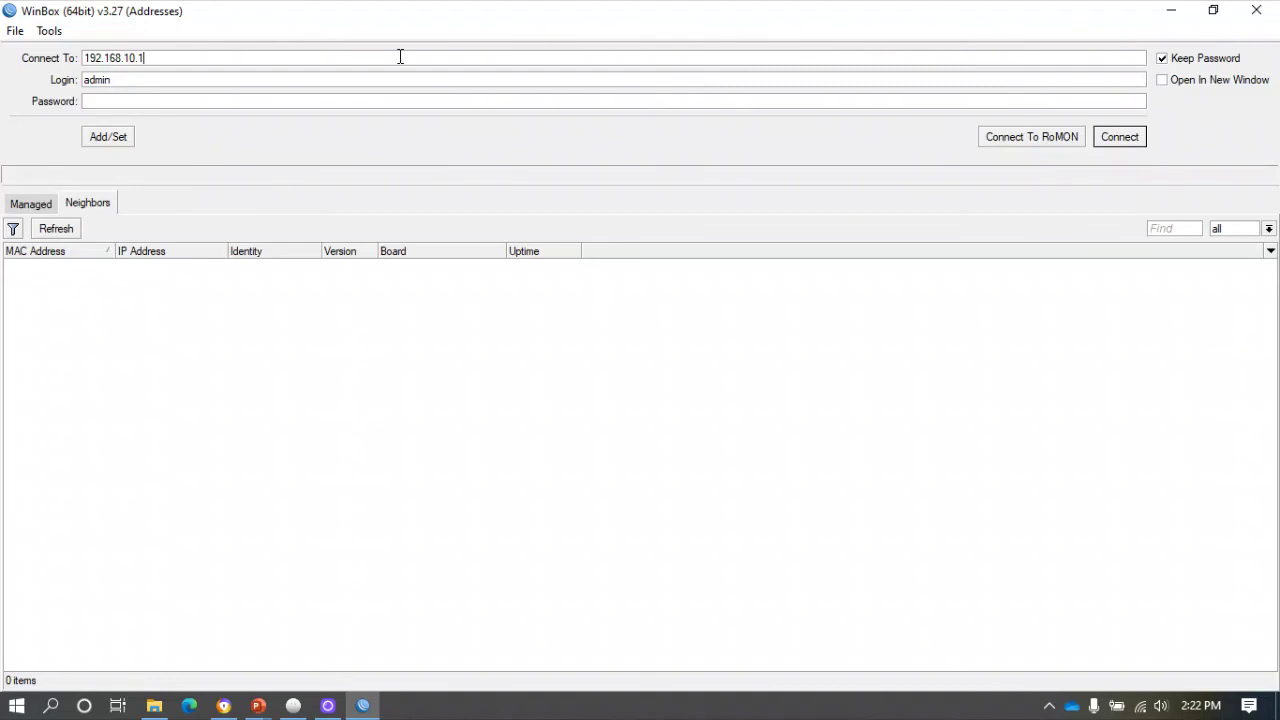
left_click(1131, 141)
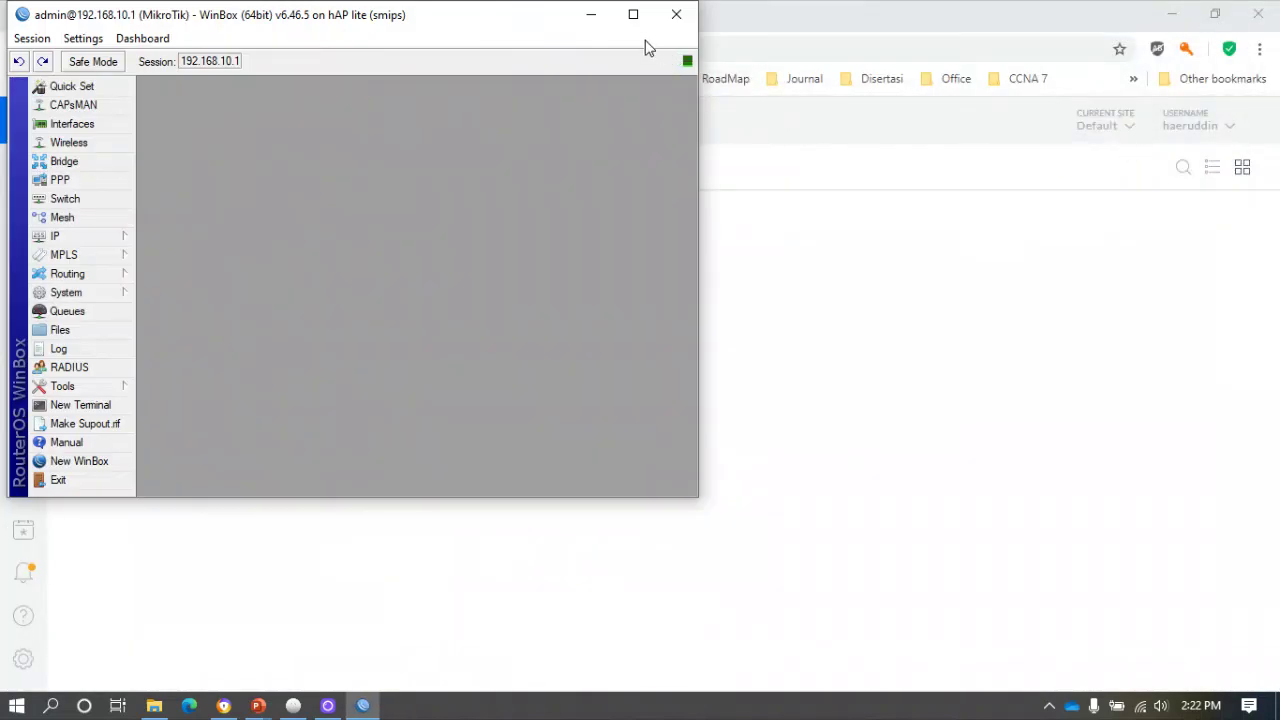
left_click(633, 14)
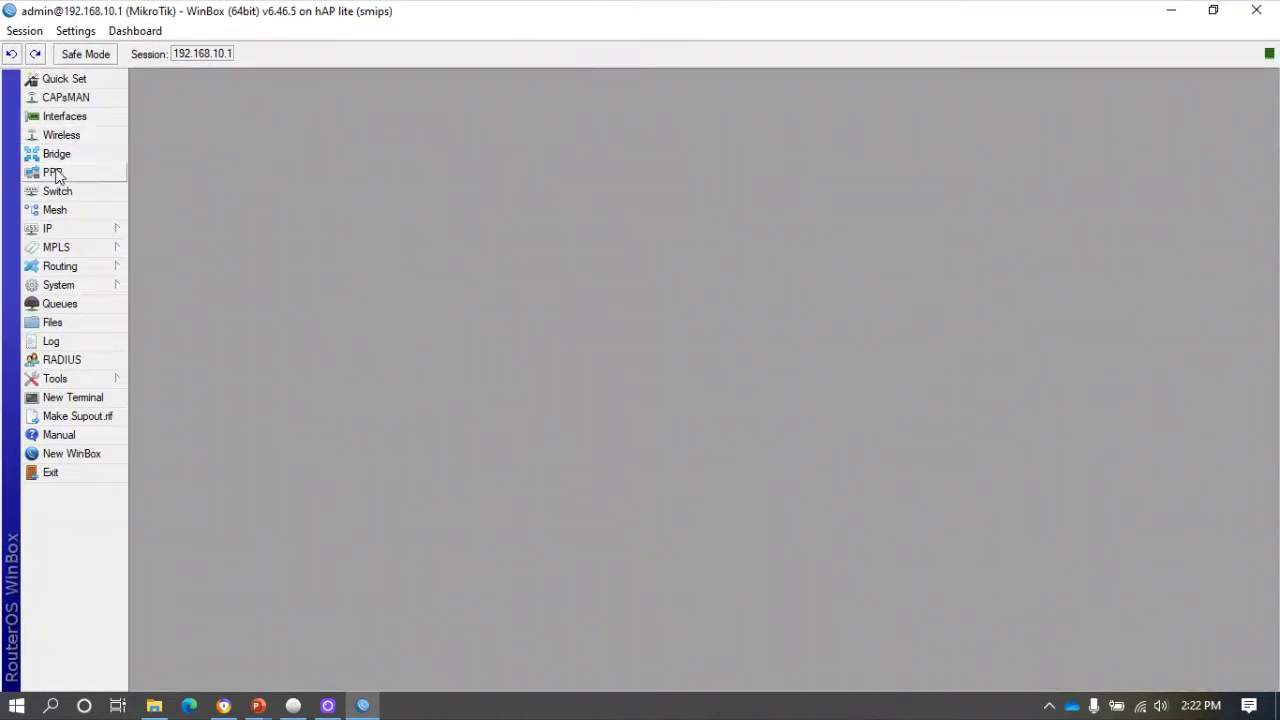
Show the router's IP Address List (vlan10, vlan20, vlan30) at top-left beside the empty Simple Queues list.
left_click(112, 229)
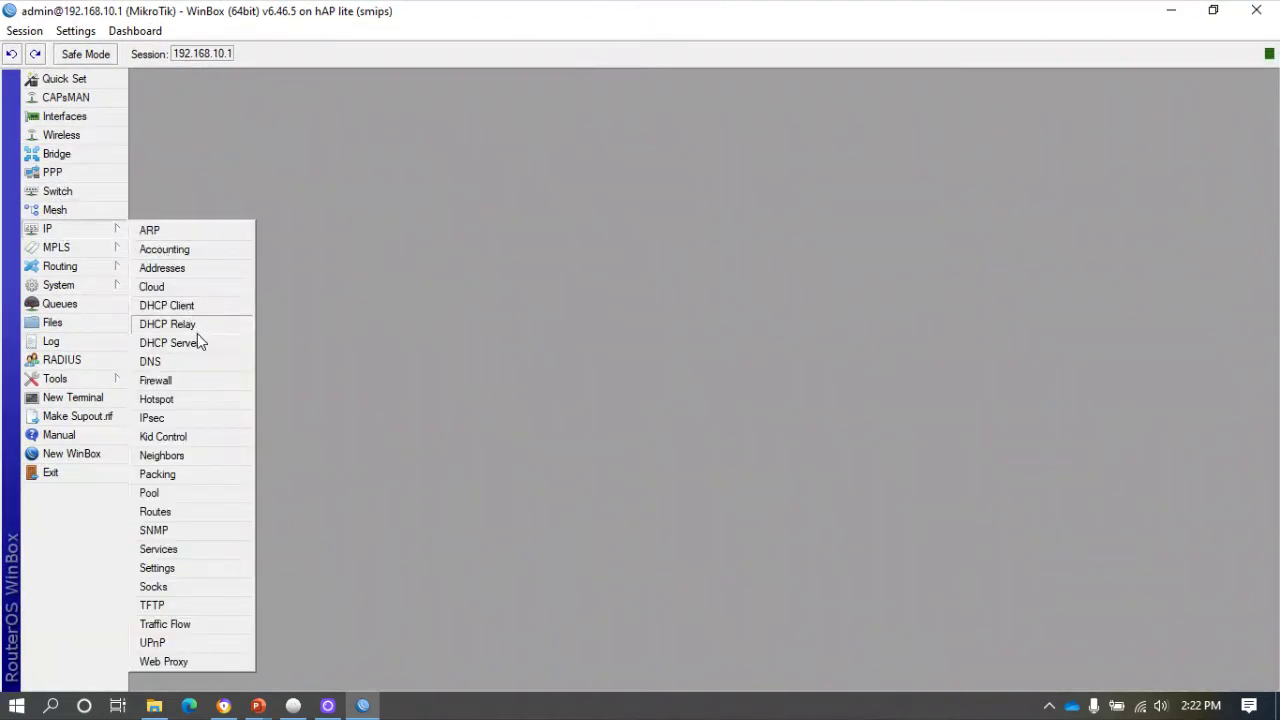
left_click(170, 267)
left_click_drag(856, 322, 1078, 322)
left_click_drag(886, 232, 459, 75)
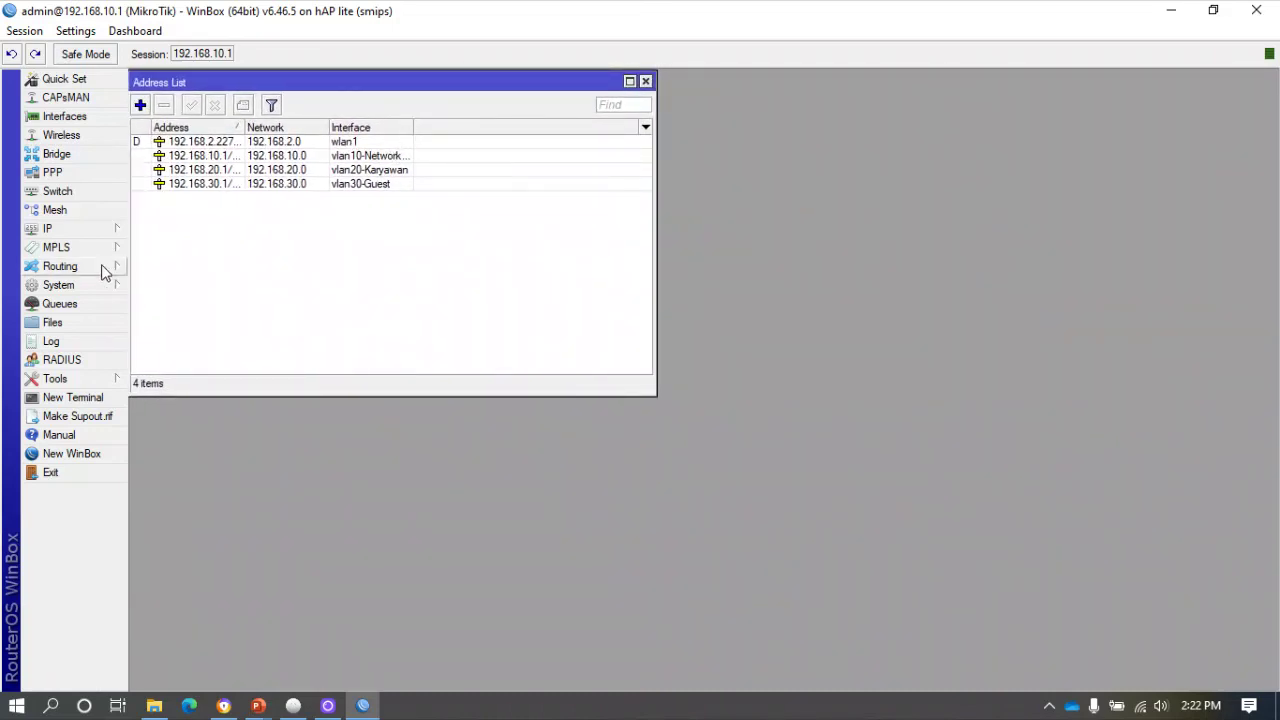
left_click(70, 304)
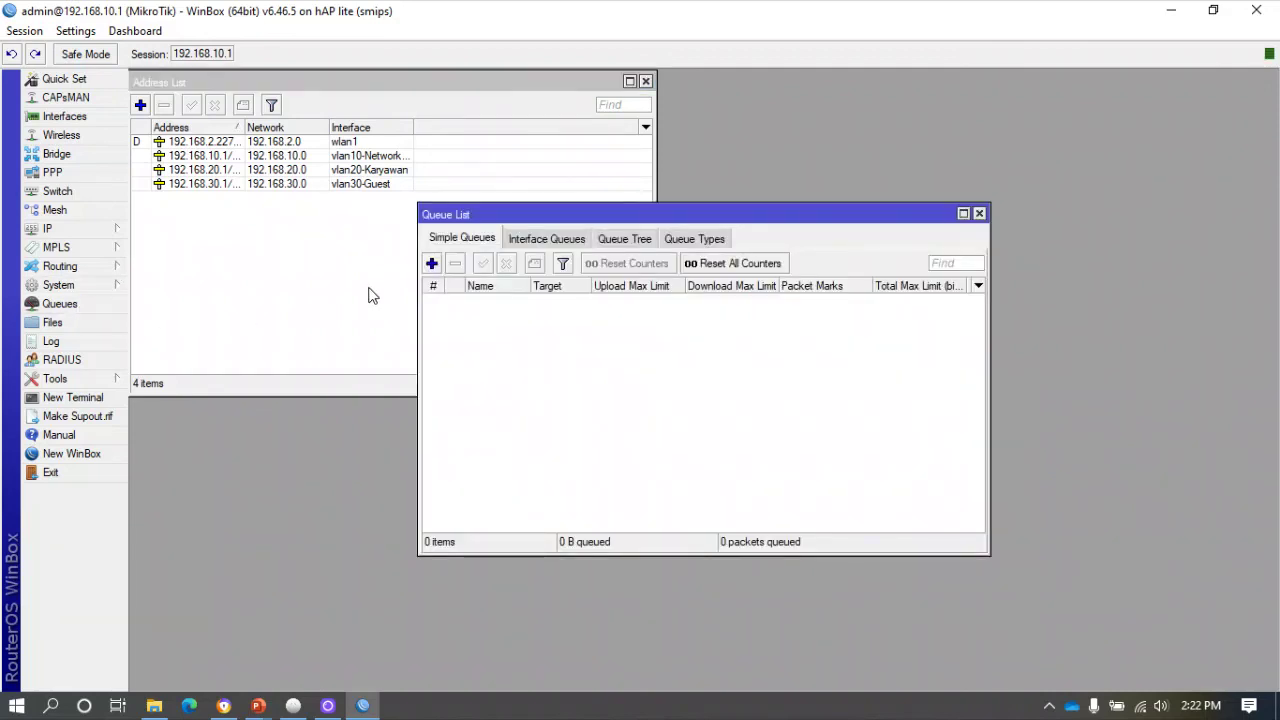
Start a new simple queue named Manajement targeting 192.168.10.0/24.
left_click(431, 263)
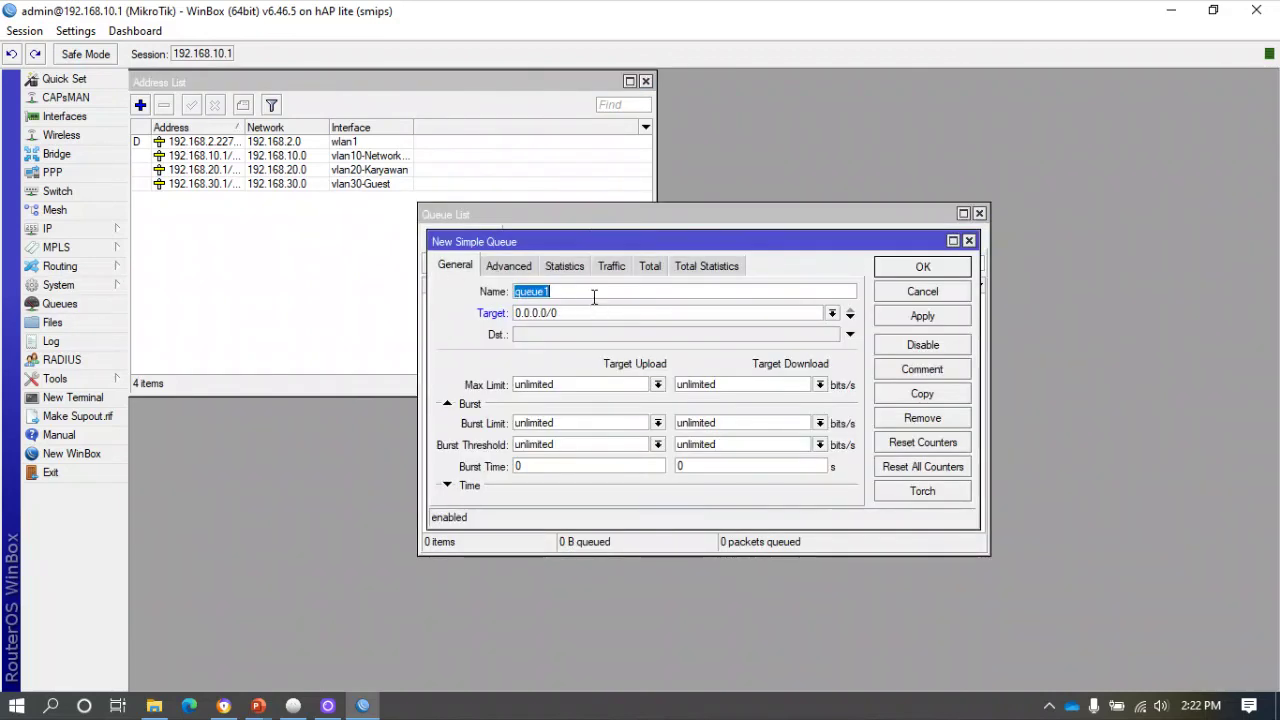
type("Manajement")
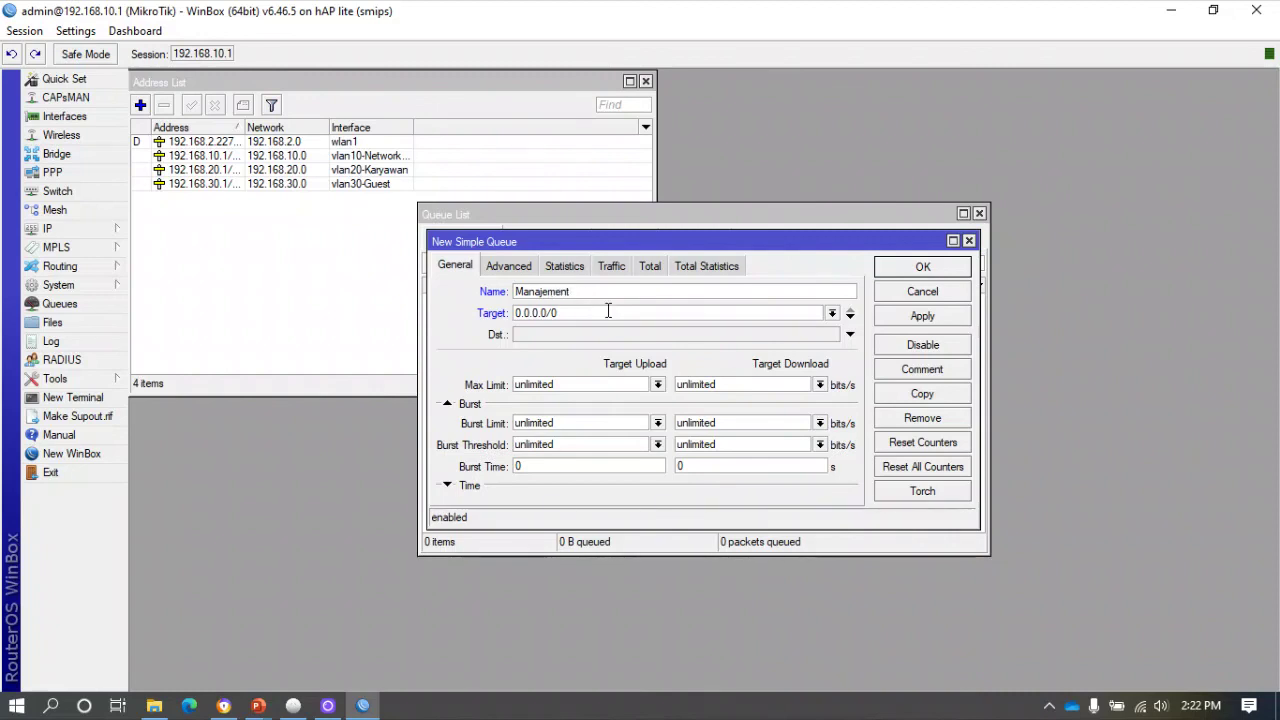
left_click_drag(608, 312, 423, 302)
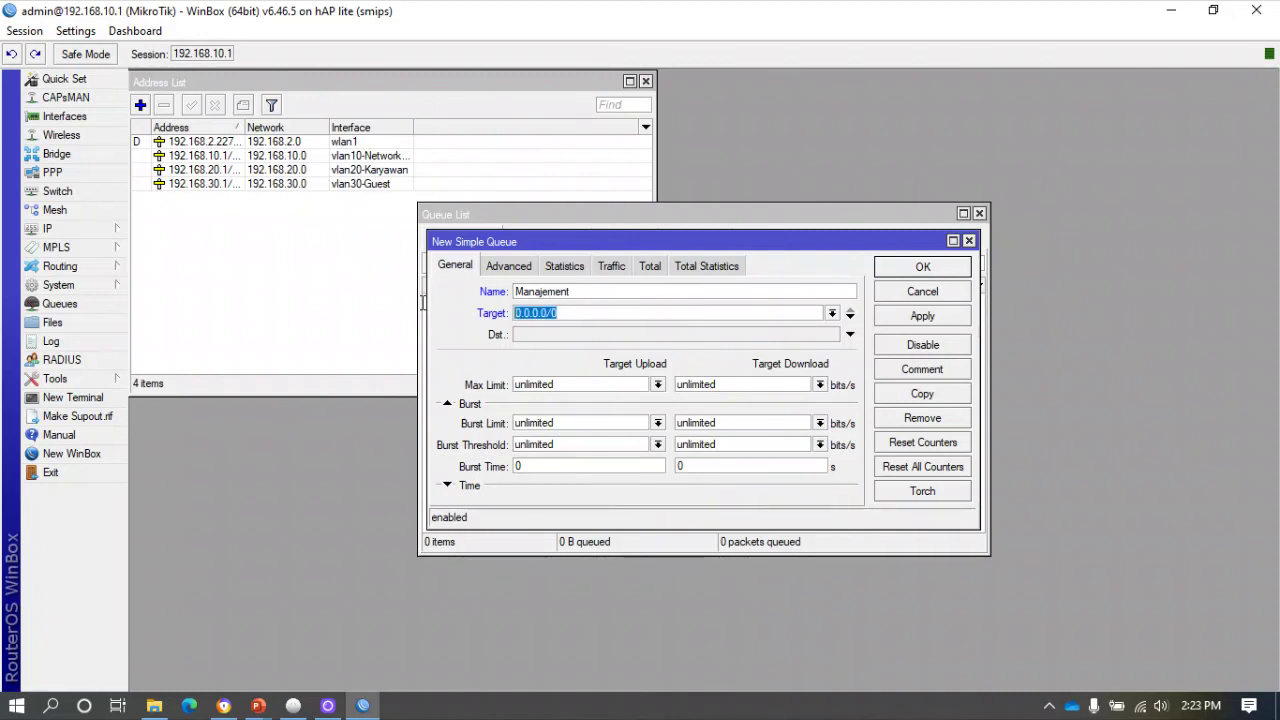
type("192.168.1")
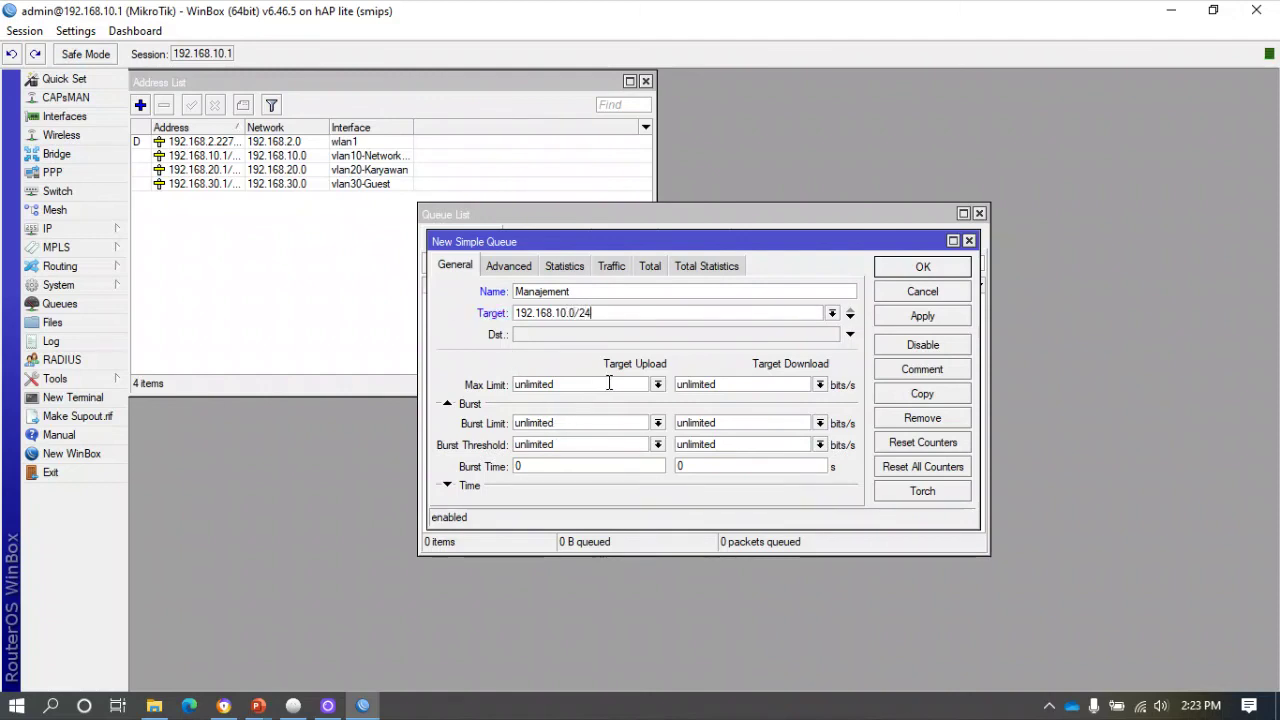
Cap Manajement at 10M upload and 10M download, save it, and reopen it.
left_click(657, 385)
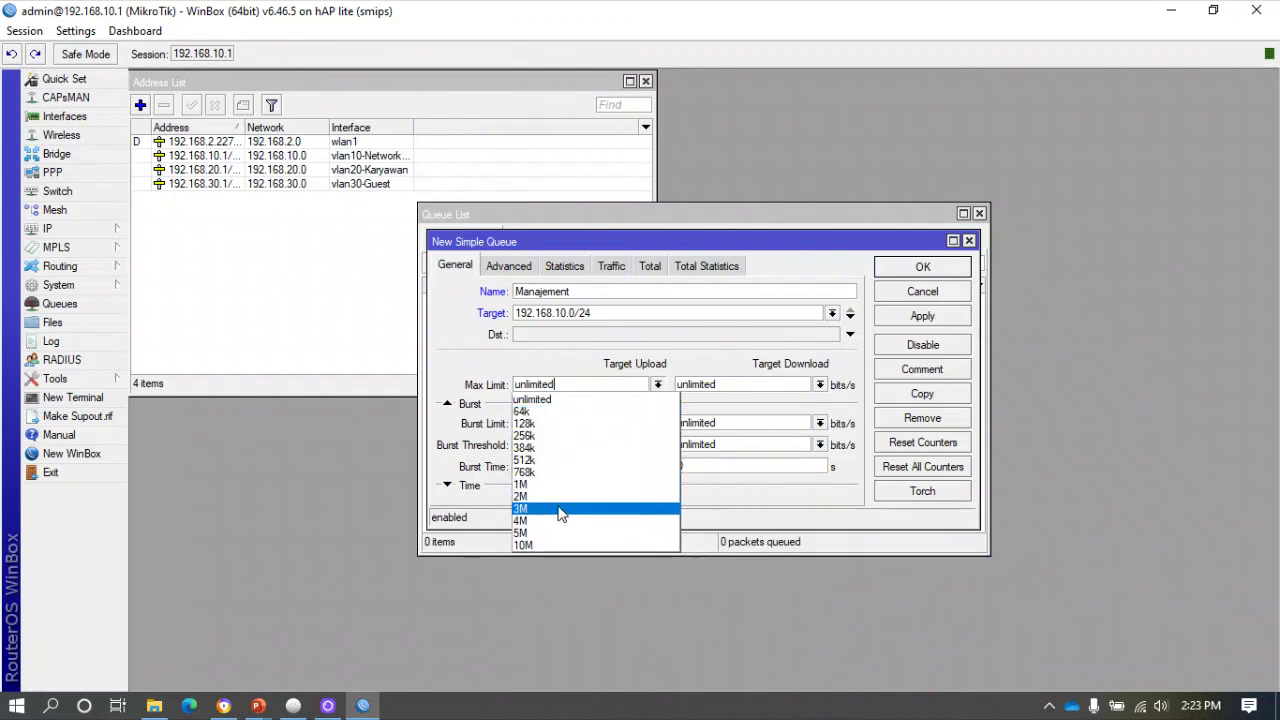
left_click(561, 544)
left_click(820, 385)
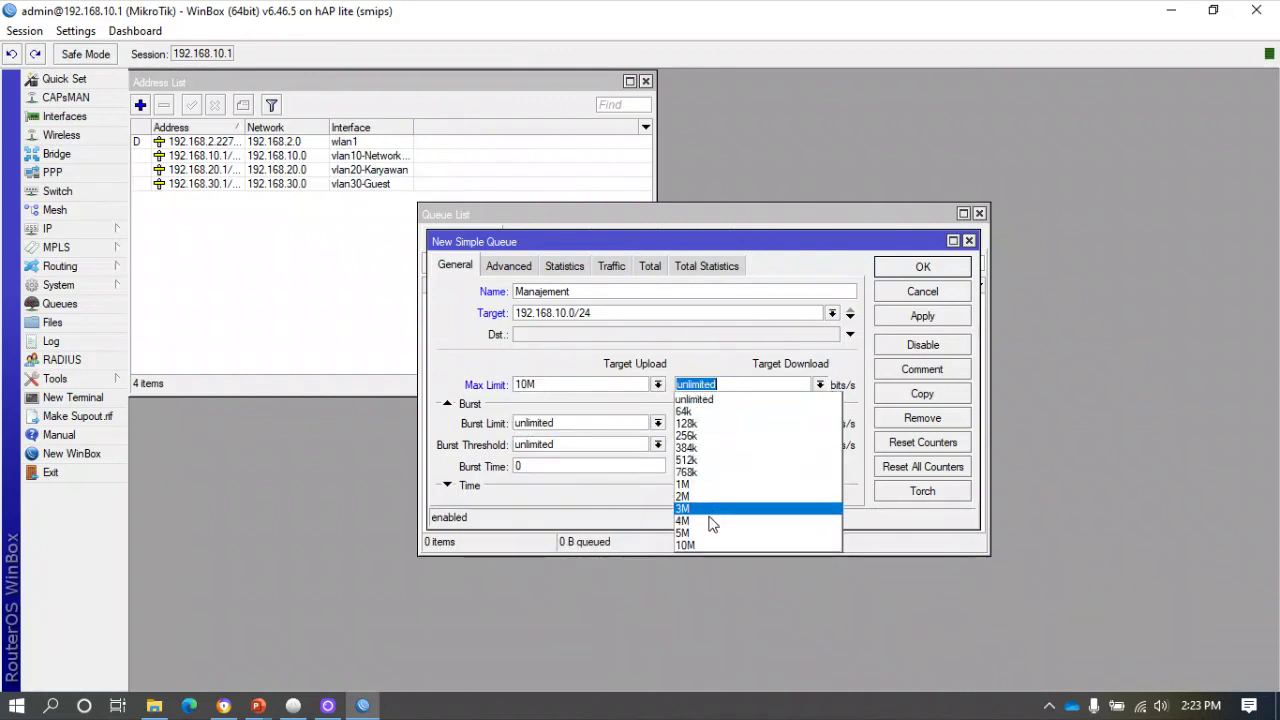
left_click(705, 544)
left_click(914, 316)
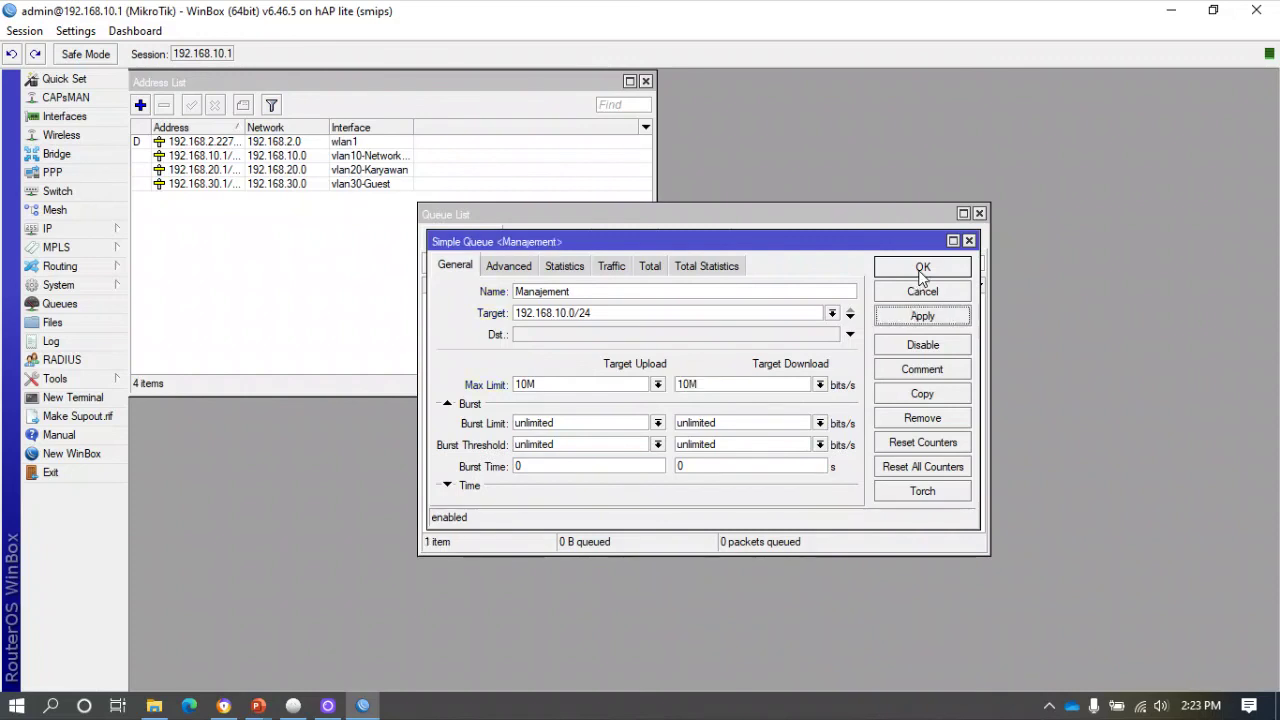
left_click(924, 267)
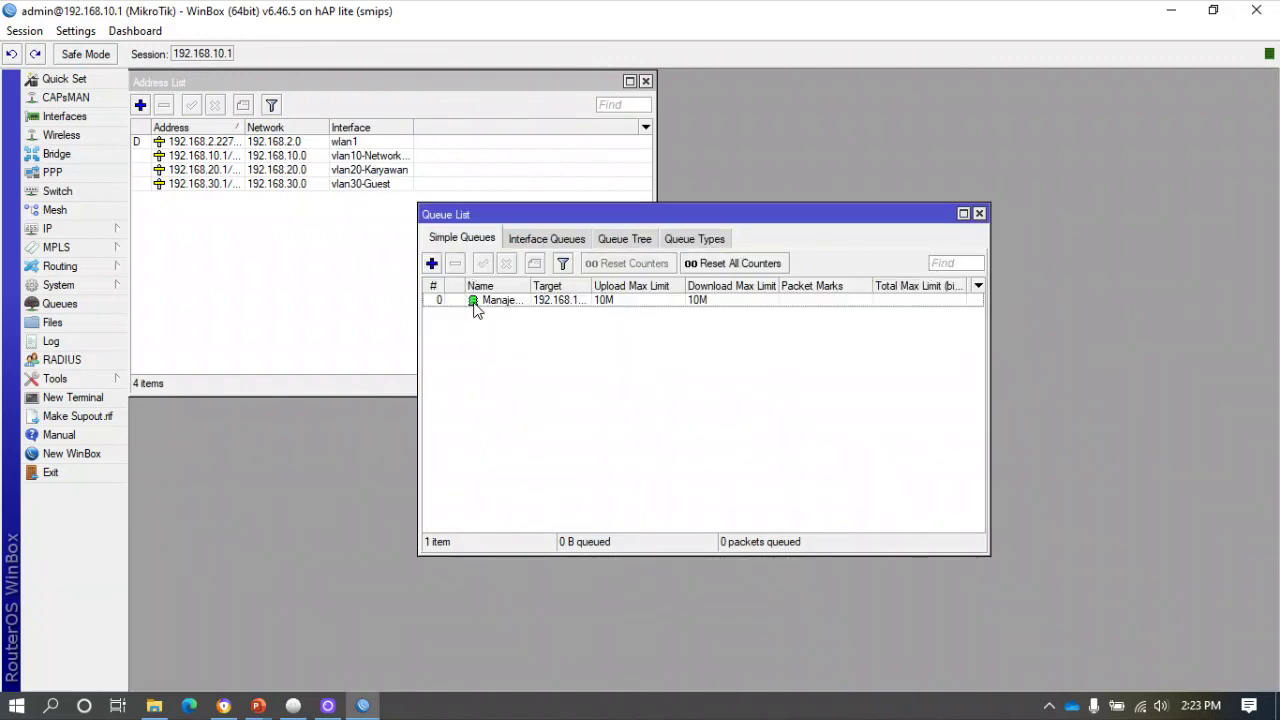
double_click(478, 300)
Copy Manajement into a Karyawan queue targeting 192.168.20.0/24 with the same 10M limits and save it.
left_click(910, 395)
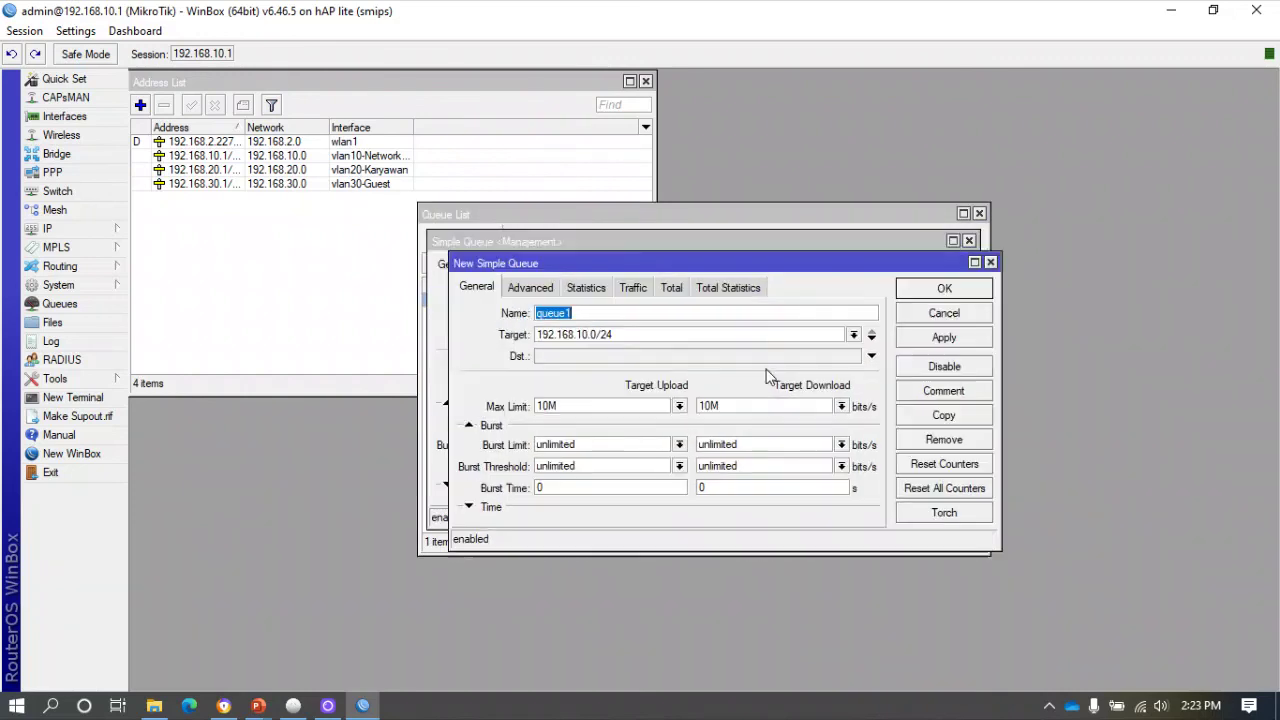
left_click(588, 336)
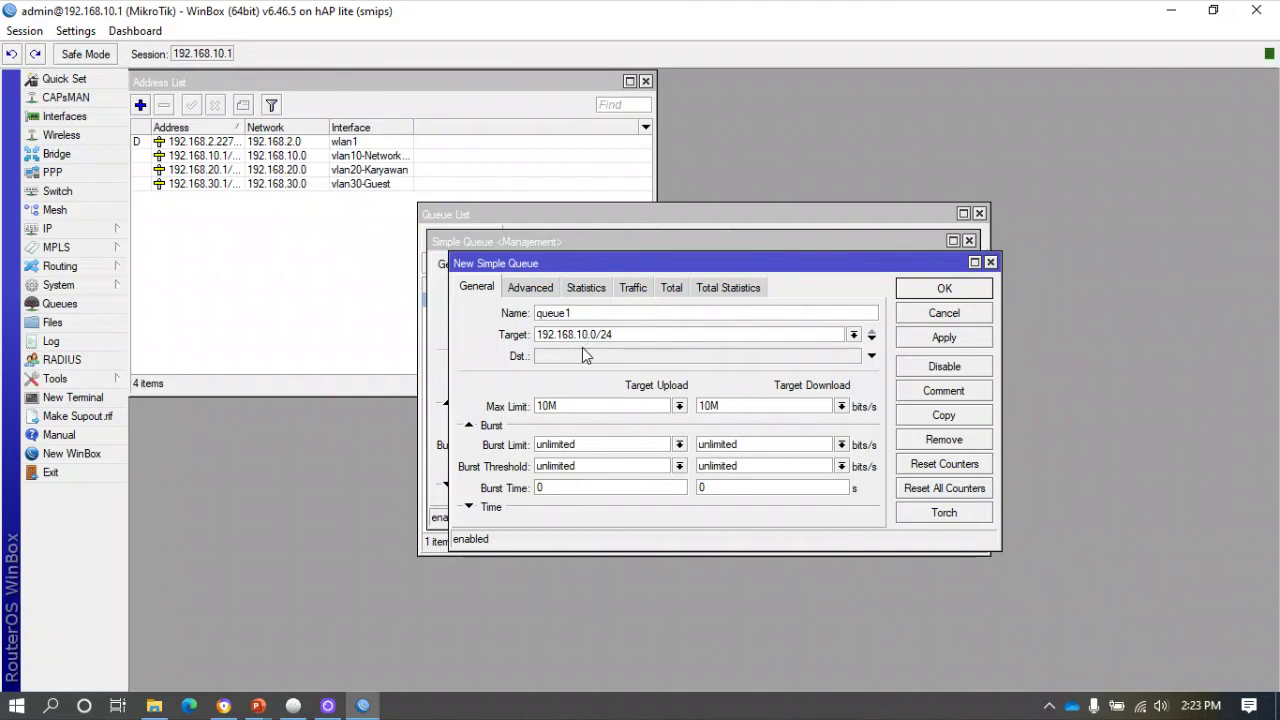
key("BackSpace")
key("BackSpace")
type("20")
key("shift+Tab")
type("Karyawa")
left_click(922, 340)
left_click(940, 290)
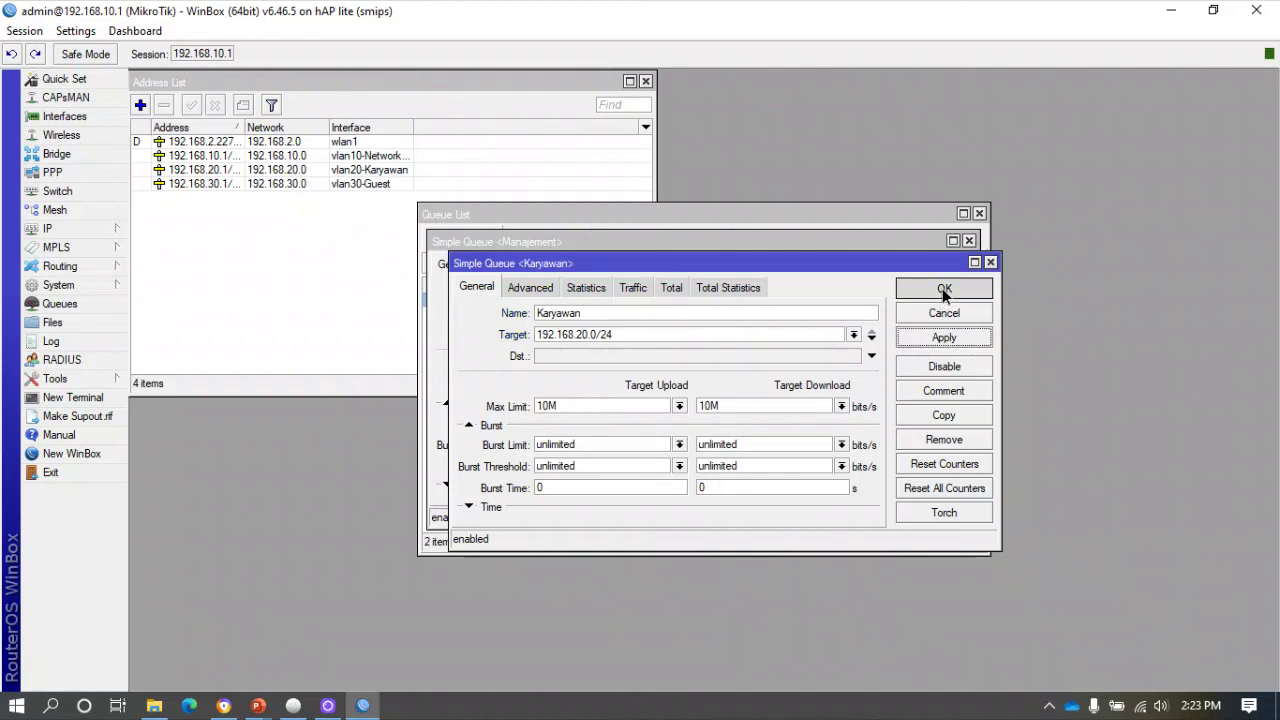
Close the Manajement queue dialog, the Queue List and the Address List.
left_click(922, 268)
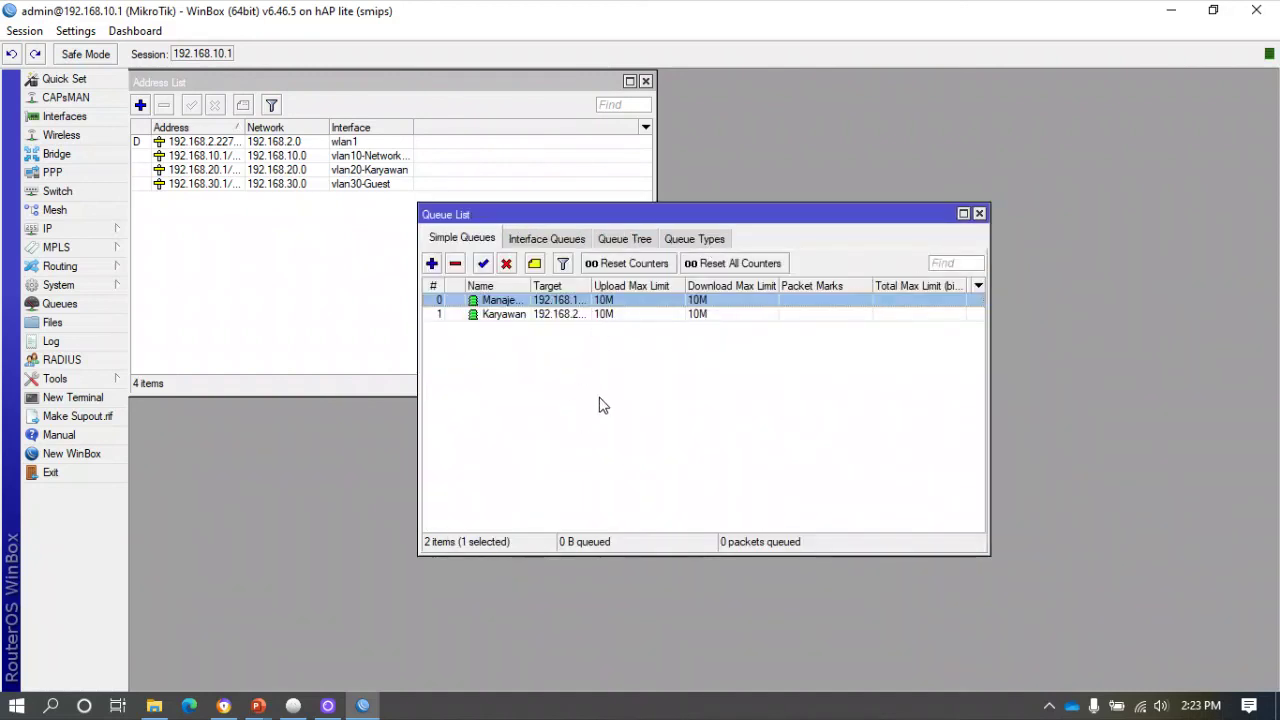
left_click_drag(531, 287, 700, 290)
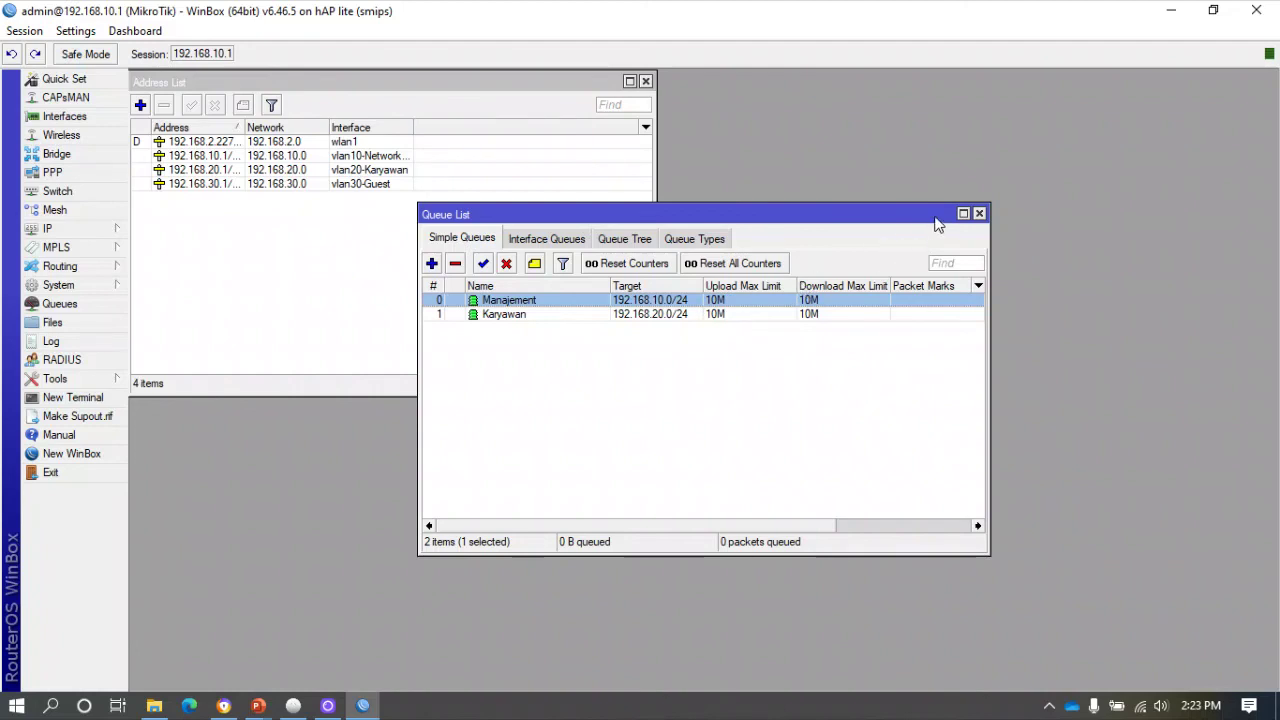
left_click(980, 213)
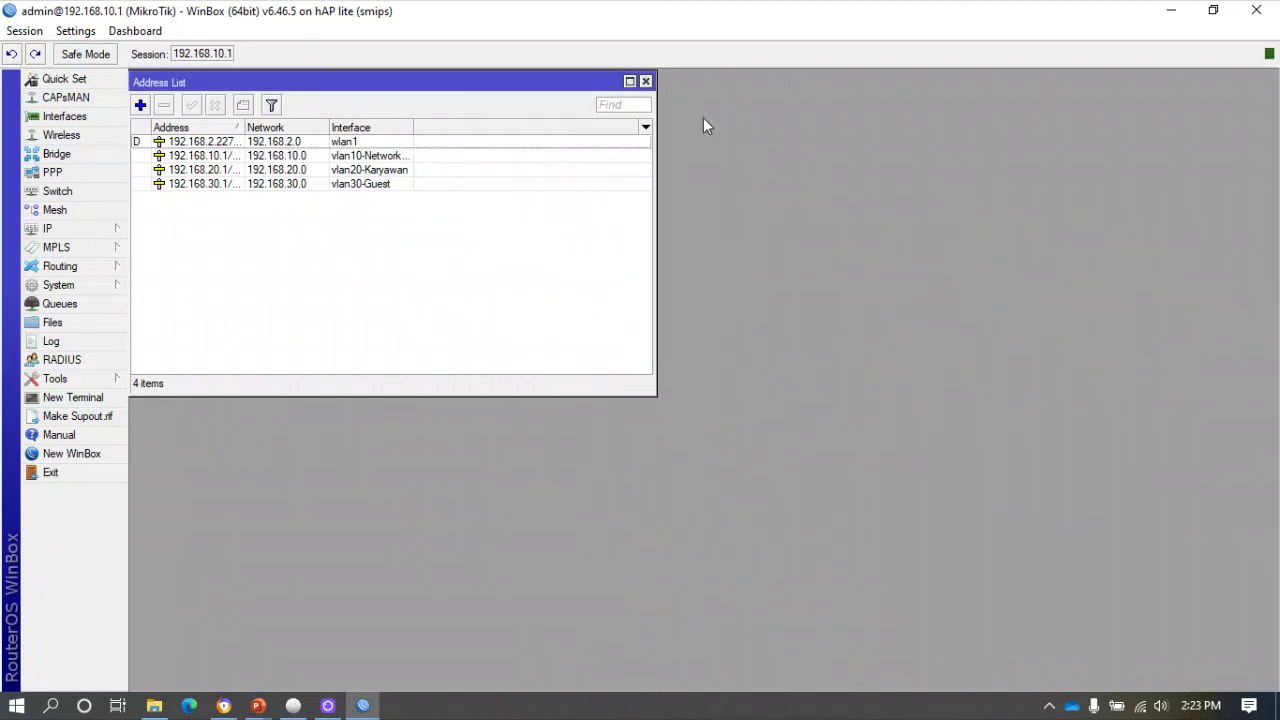
left_click(645, 81)
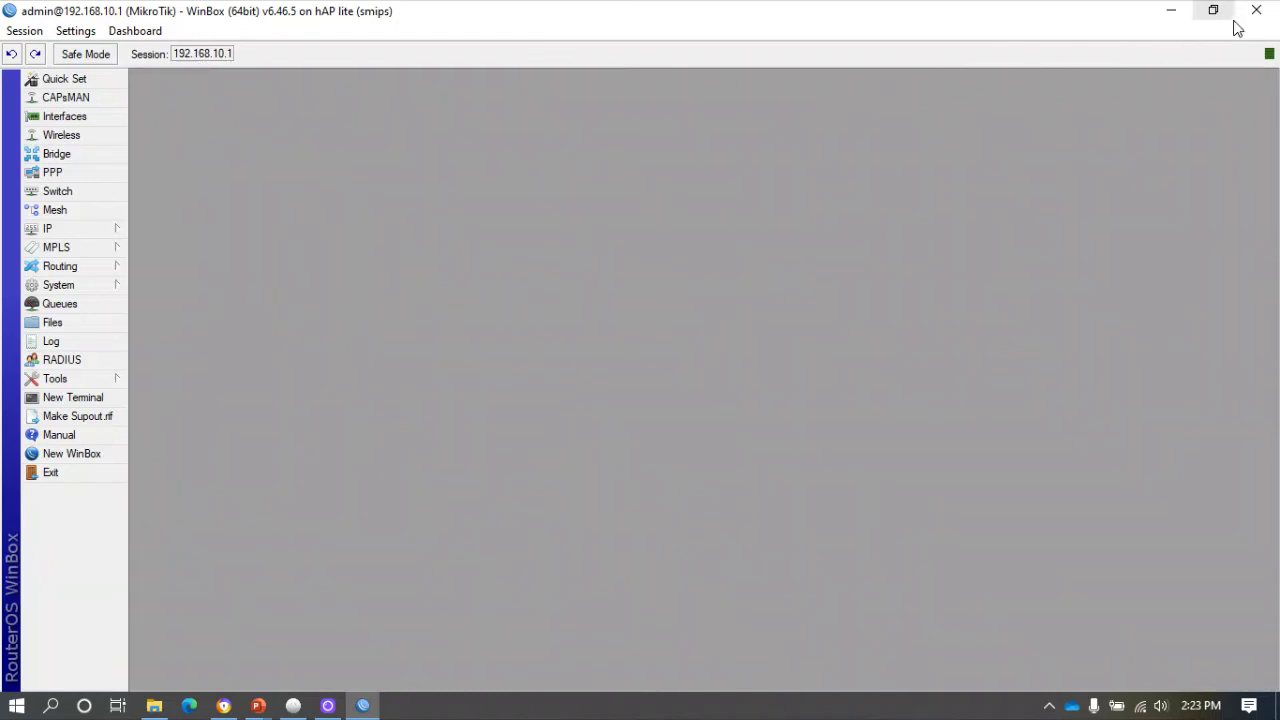